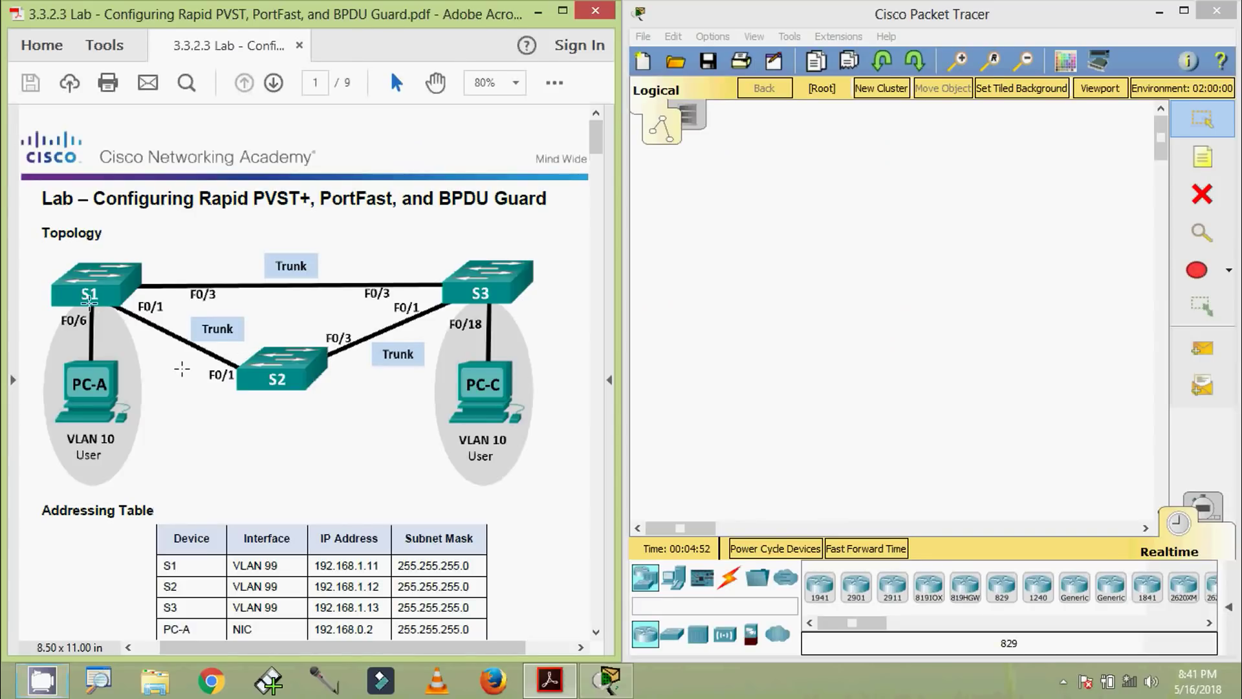
Scroll the lab handout past the Addressing Table, VLAN Assignments and Objectives to page 2's Background / Scenario
{"action": "scroll", "coordinate": [202, 403], "scroll_direction": "down", "scroll_amount": 2}
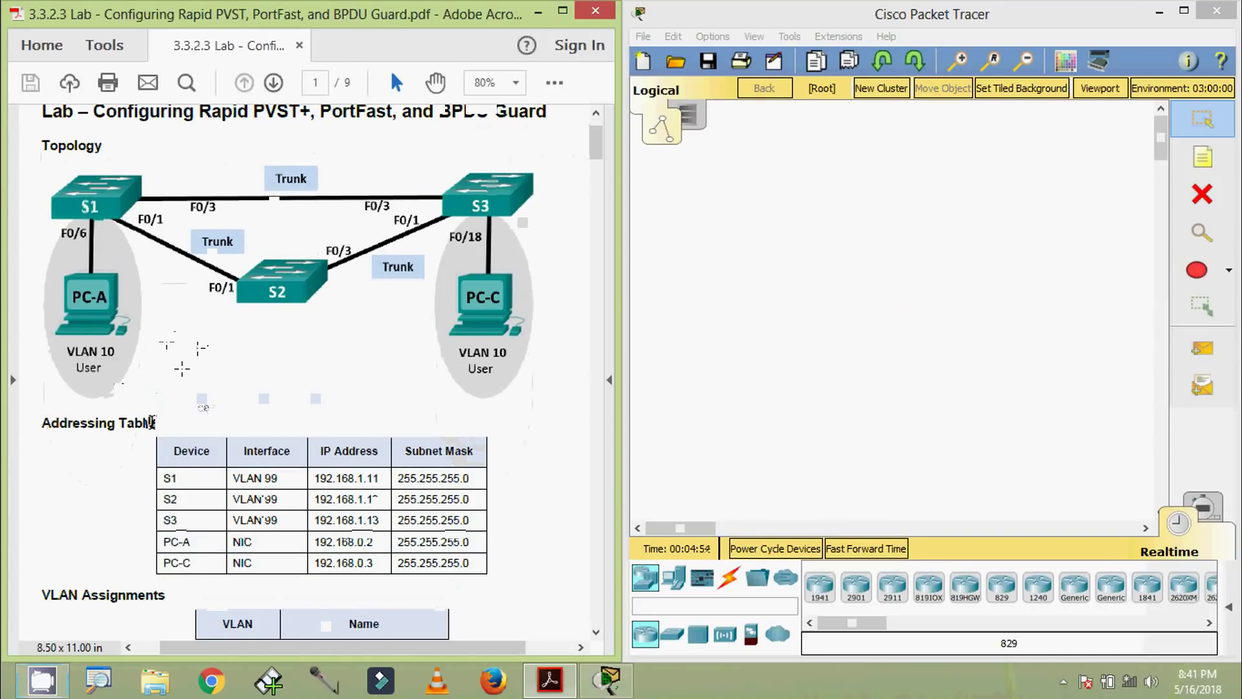
{"action": "scroll", "coordinate": [153, 430], "scroll_direction": "down", "scroll_amount": 3}
{"action": "scroll", "coordinate": [150, 484], "scroll_direction": "down", "scroll_amount": 2}
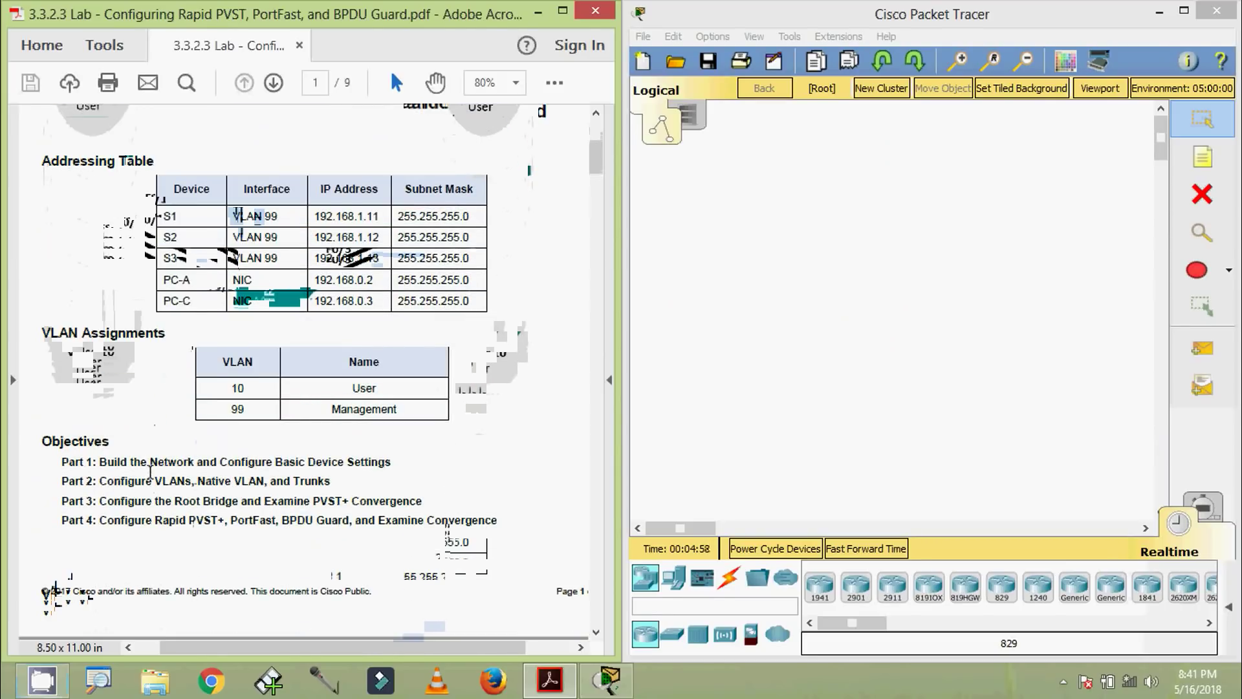
{"action": "scroll", "coordinate": [83, 462], "scroll_direction": "down", "scroll_amount": 1}
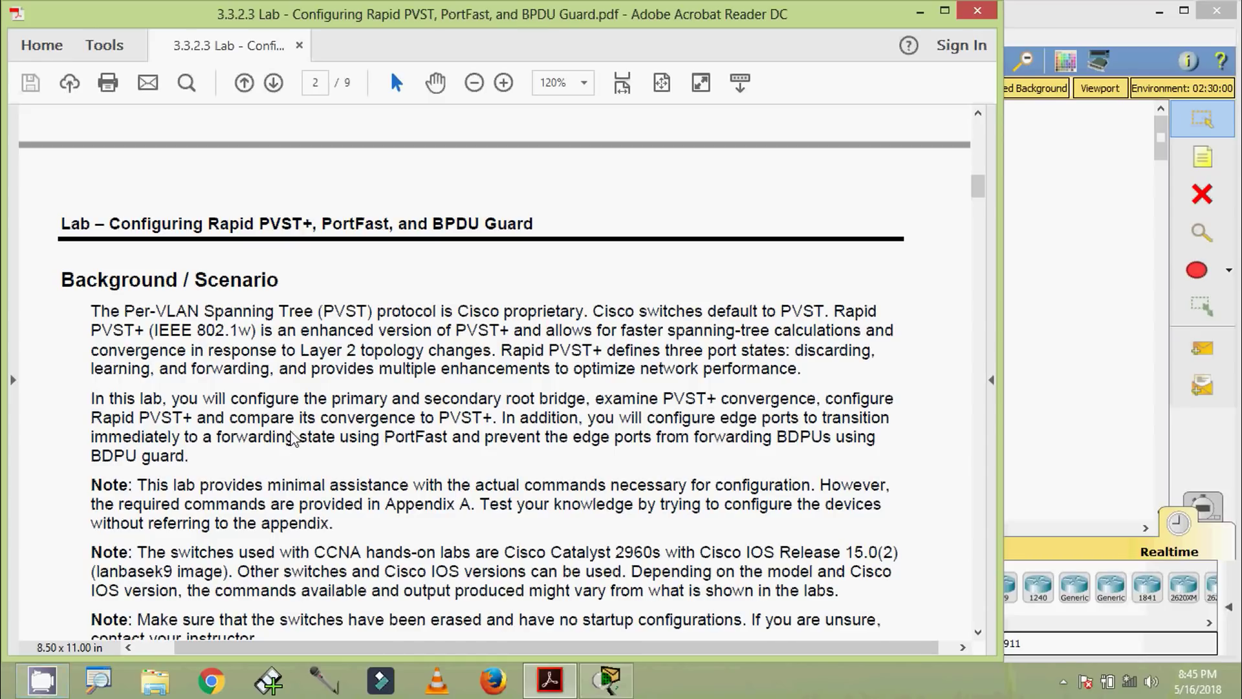
Scroll the handout through Required Resources so page 1's topology and addressing table show
{"action": "scroll", "coordinate": [346, 422], "scroll_direction": "down", "scroll_amount": 4}
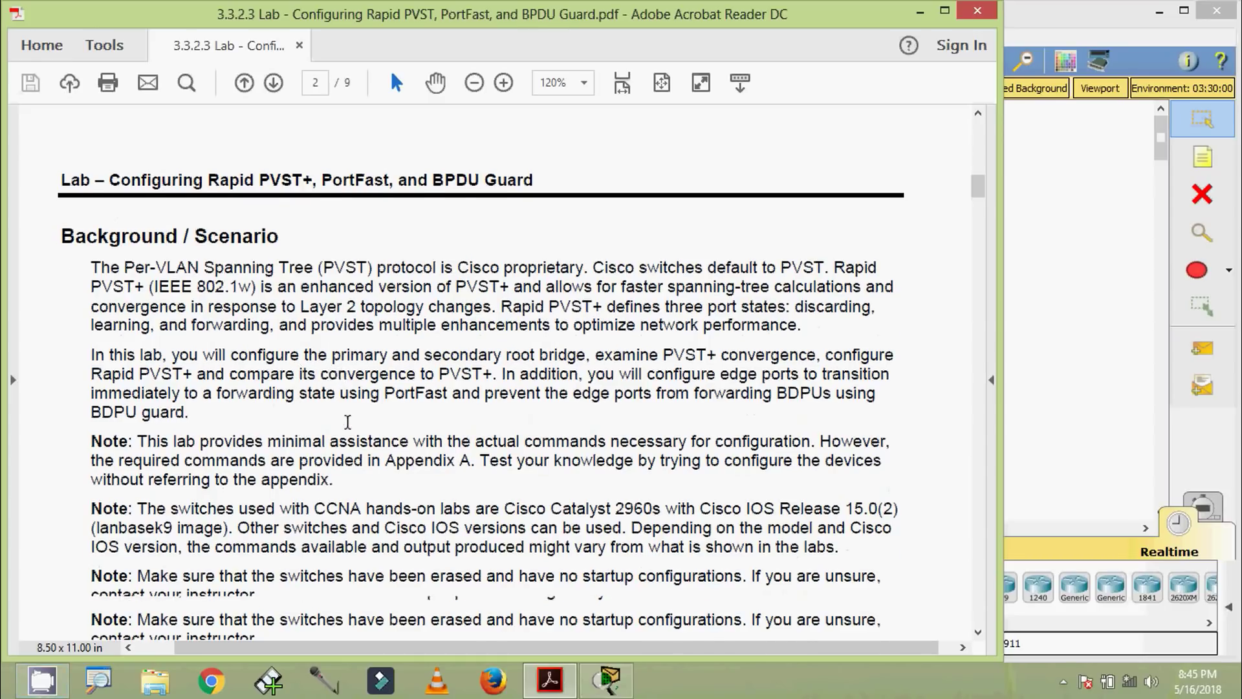
{"action": "scroll", "coordinate": [348, 423], "scroll_direction": "down", "scroll_amount": 1}
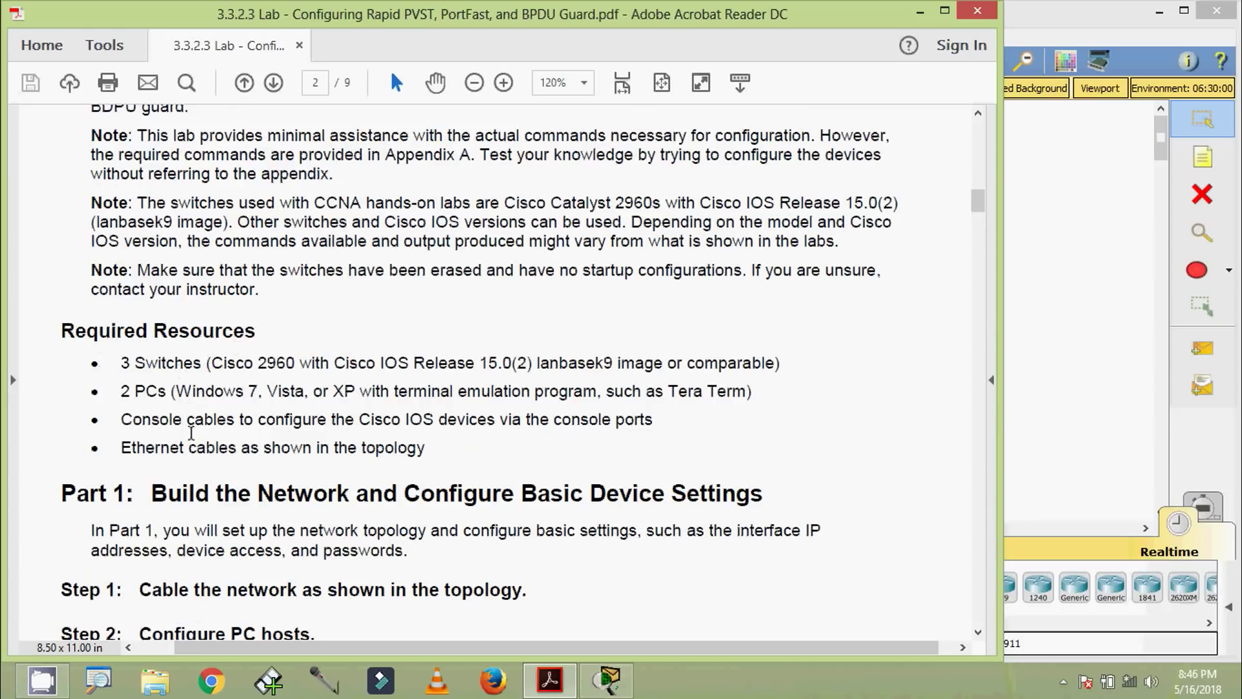
{"action": "scroll", "coordinate": [264, 442], "scroll_direction": "down", "scroll_amount": 2}
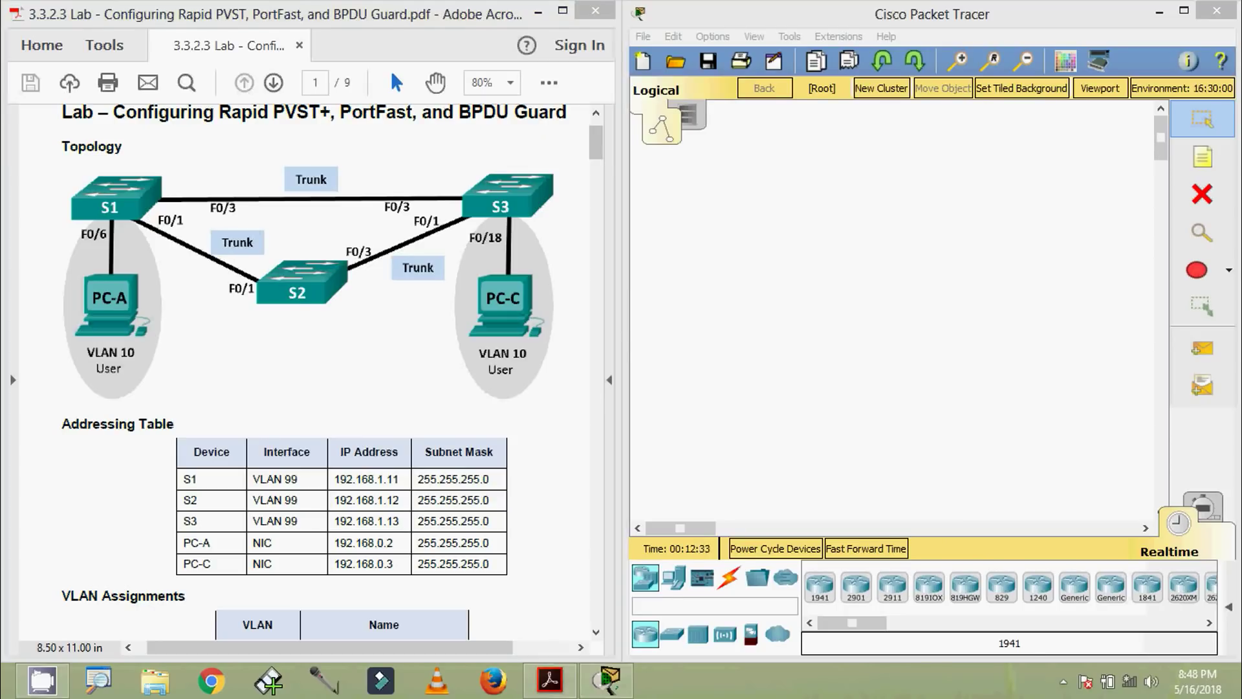
Place three 2960 switches and two PC-PT computers on the workspace
{"action": "left_click", "coordinate": [672, 634]}
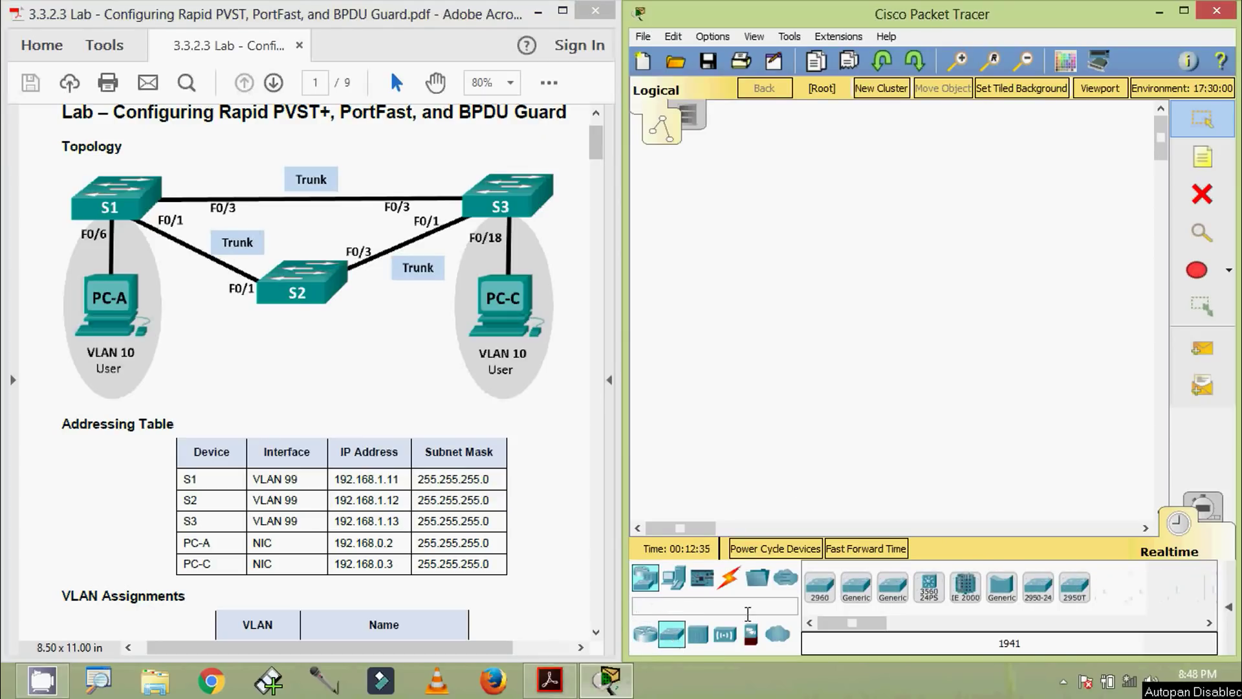
{"action": "left_click", "coordinate": [821, 588]}
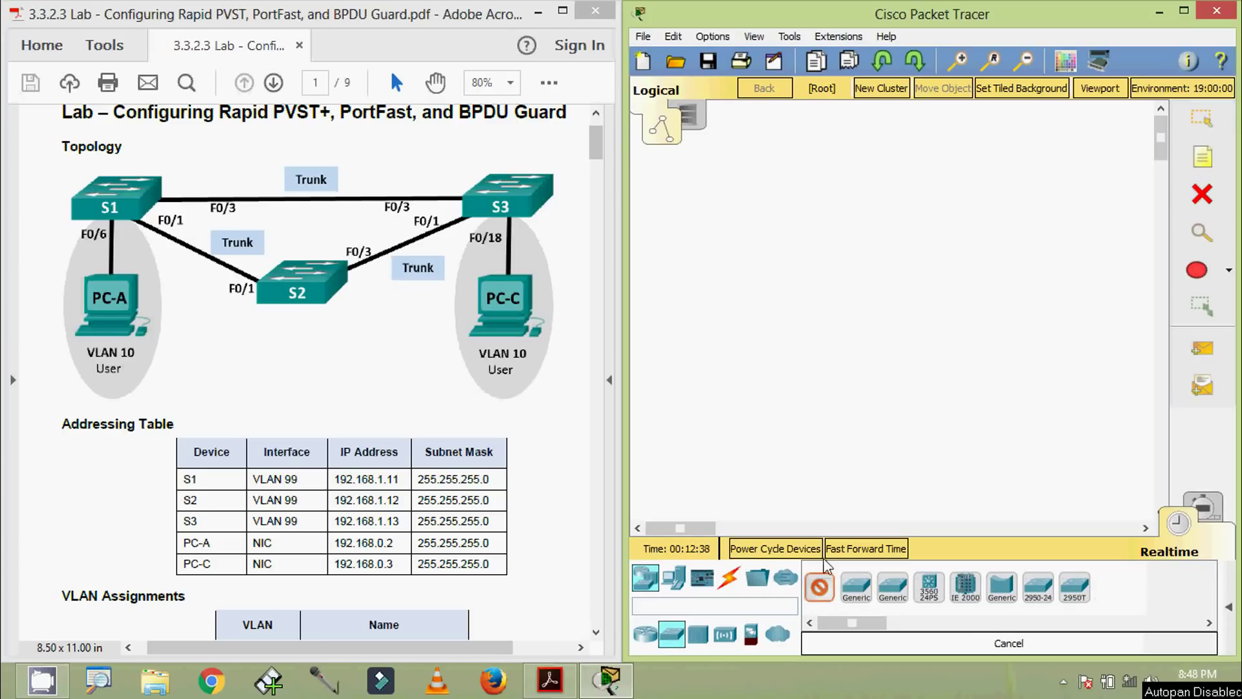
{"action": "left_click", "coordinate": [748, 258]}
{"action": "left_click", "coordinate": [1000, 254]}
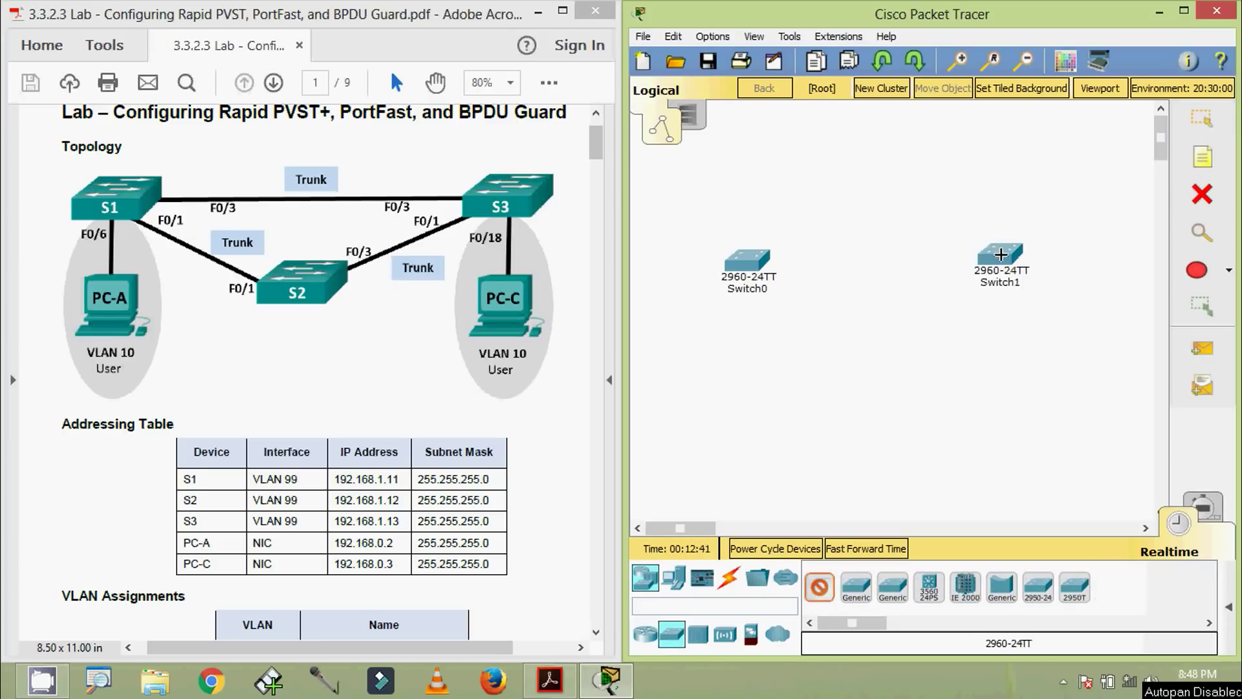
{"action": "left_click", "coordinate": [893, 361]}
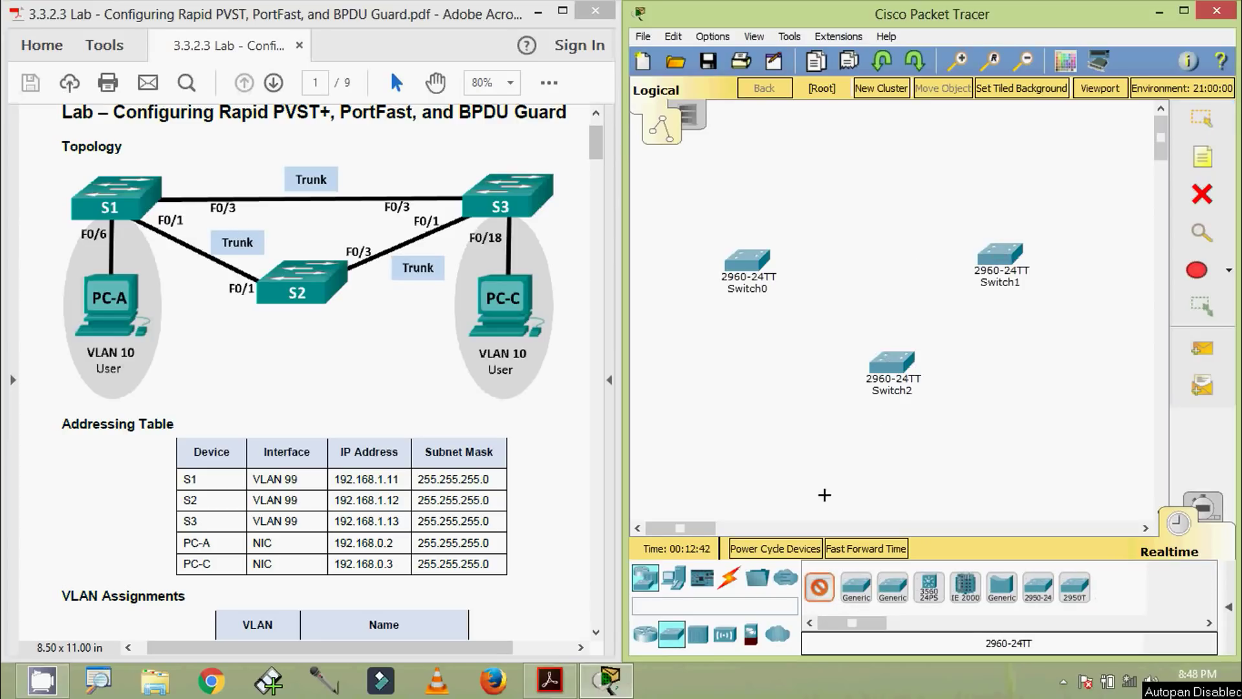
{"action": "left_click", "coordinate": [676, 583]}
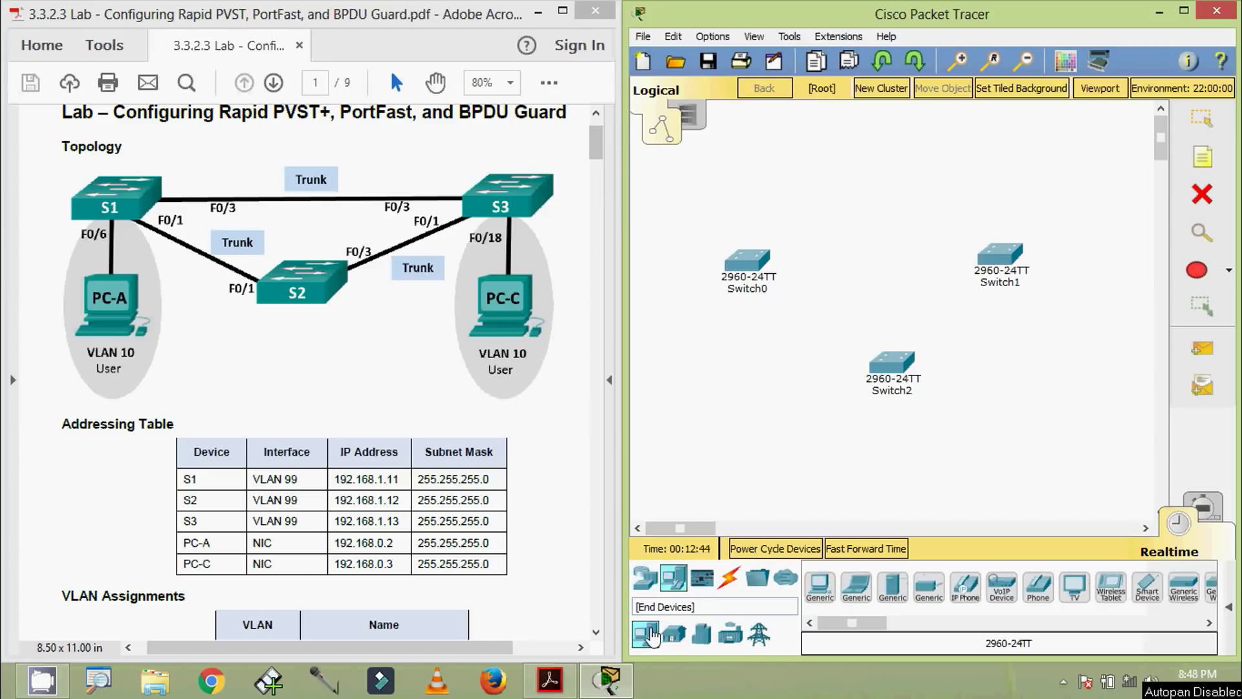
{"action": "left_click", "coordinate": [819, 589]}
{"action": "left_click", "coordinate": [744, 371]}
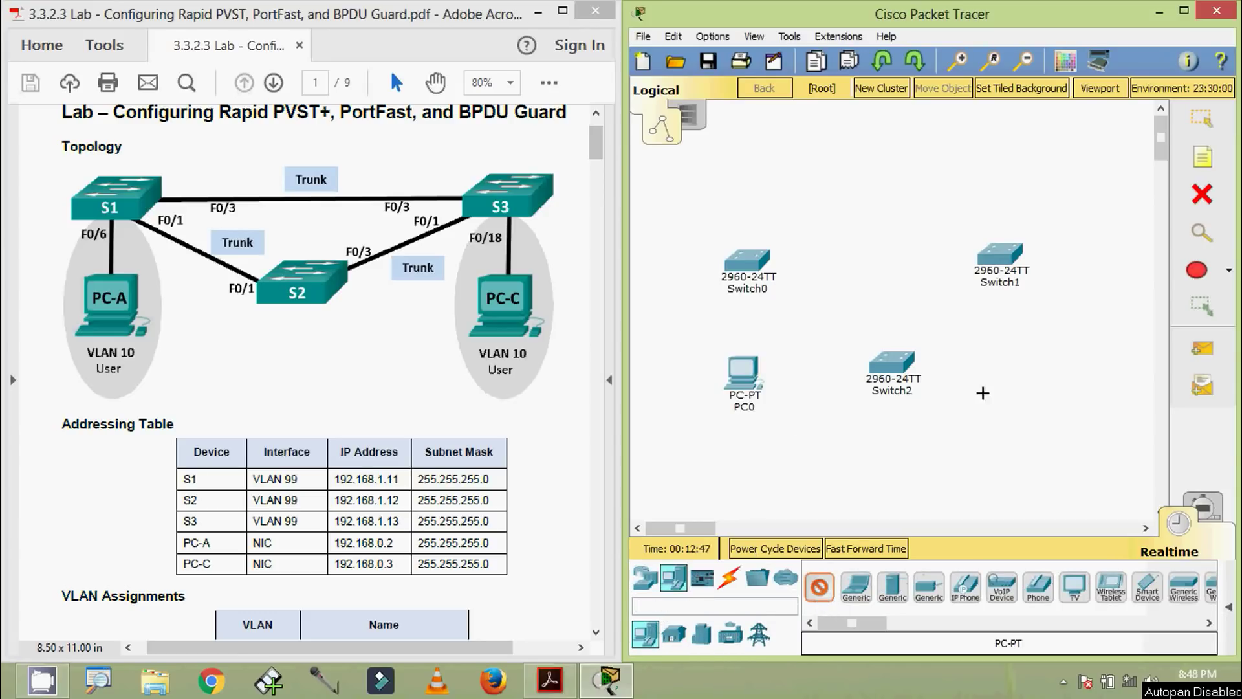
{"action": "left_click", "coordinate": [1022, 368]}
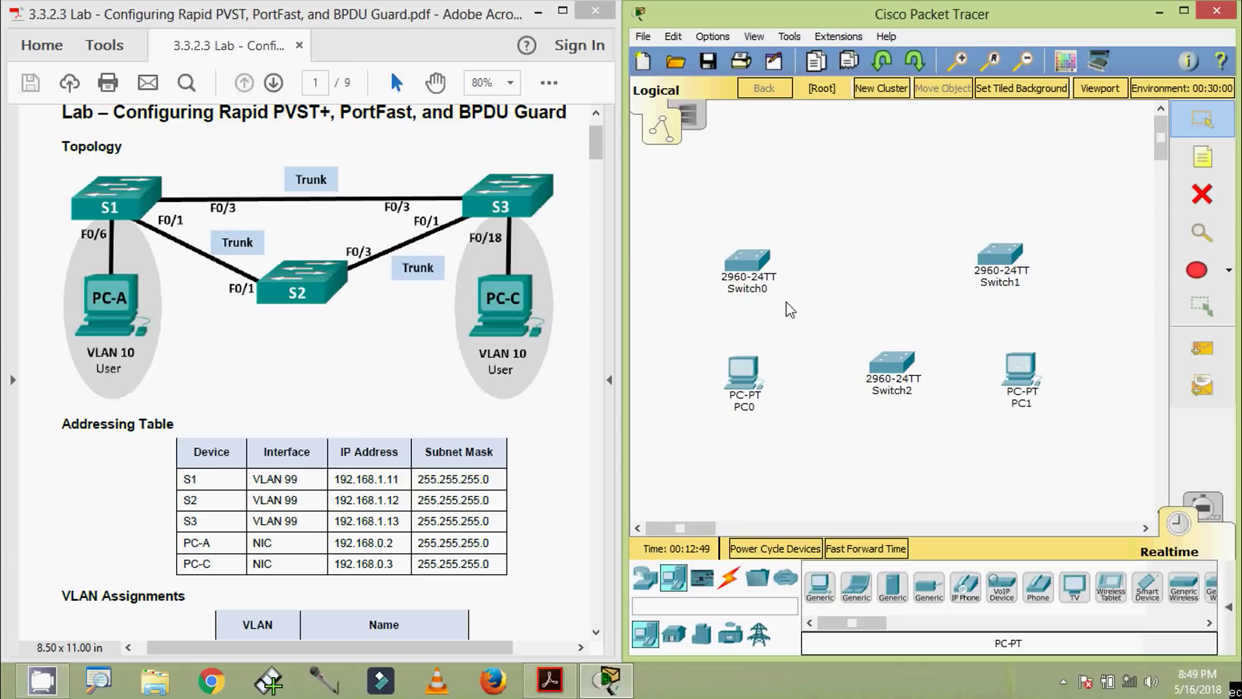
Rename the switches to S1, S2 and S3
{"action": "left_click", "coordinate": [767, 289]}
{"action": "left_click_drag", "start_coordinate": [773, 293], "coordinate": [742, 295]}
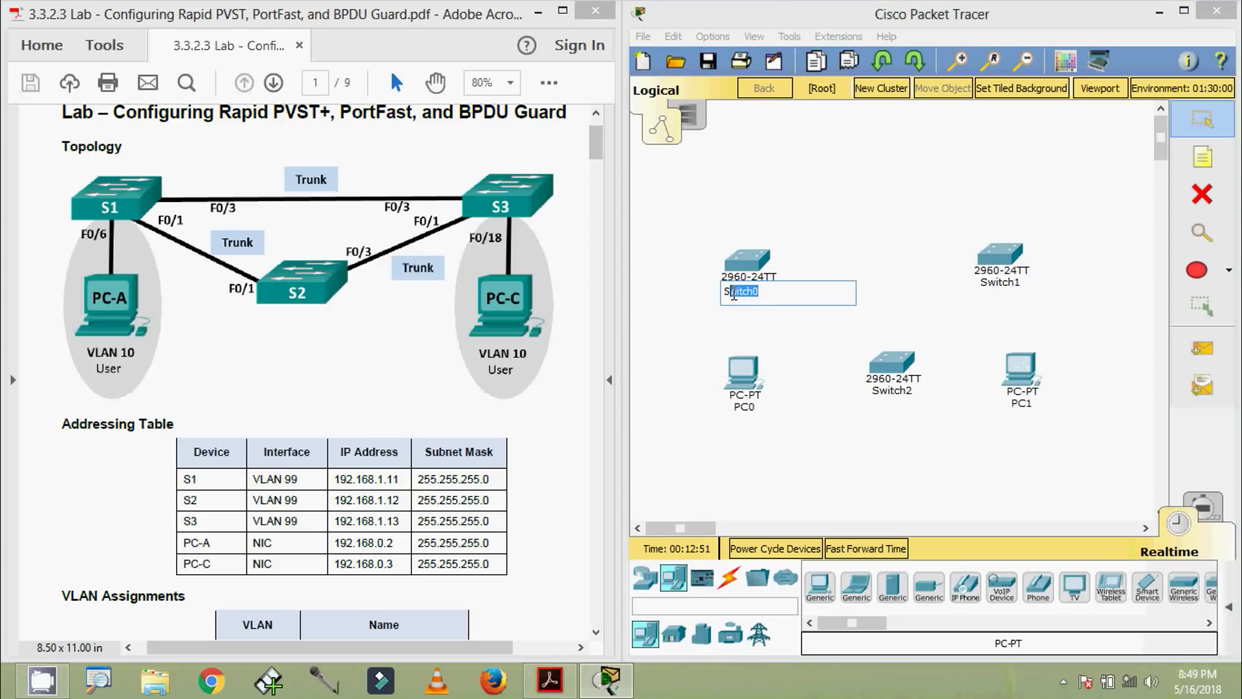
{"action": "type", "text": "1"}
{"action": "left_click", "coordinate": [893, 390]}
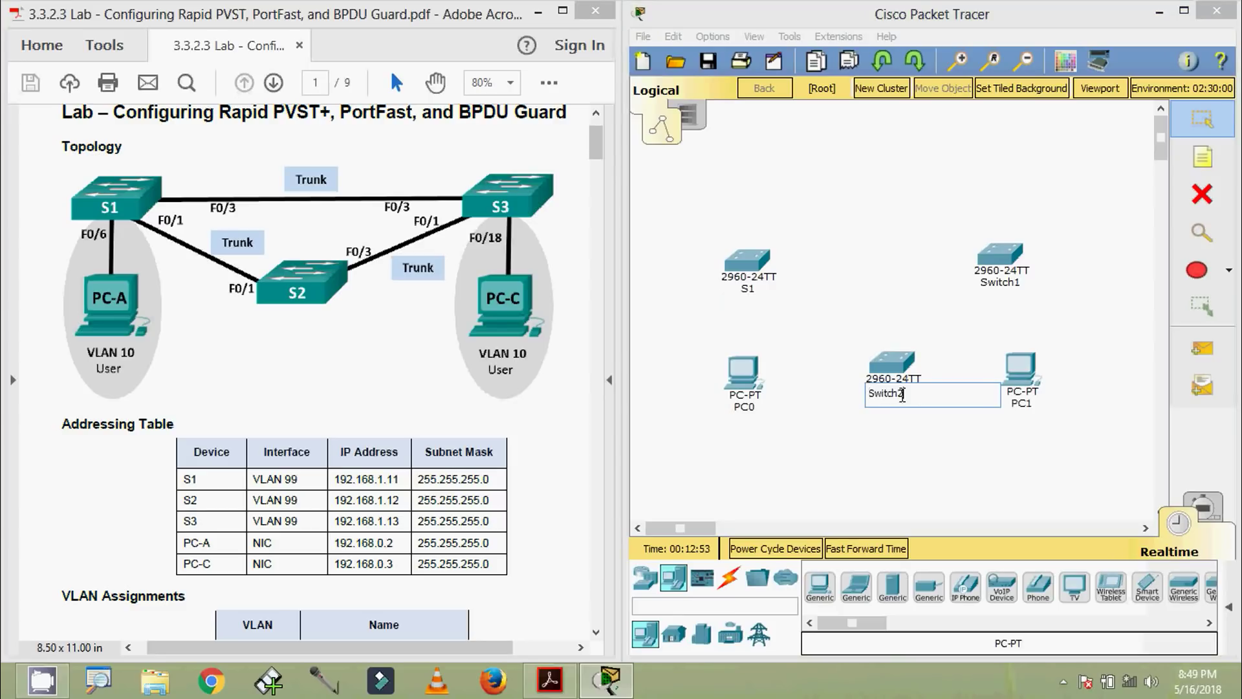
{"action": "left_click_drag", "start_coordinate": [905, 393], "coordinate": [881, 390]}
{"action": "type", "text": "2"}
{"action": "left_click", "coordinate": [1000, 282]}
{"action": "left_click_drag", "start_coordinate": [1013, 284], "coordinate": [999, 287]}
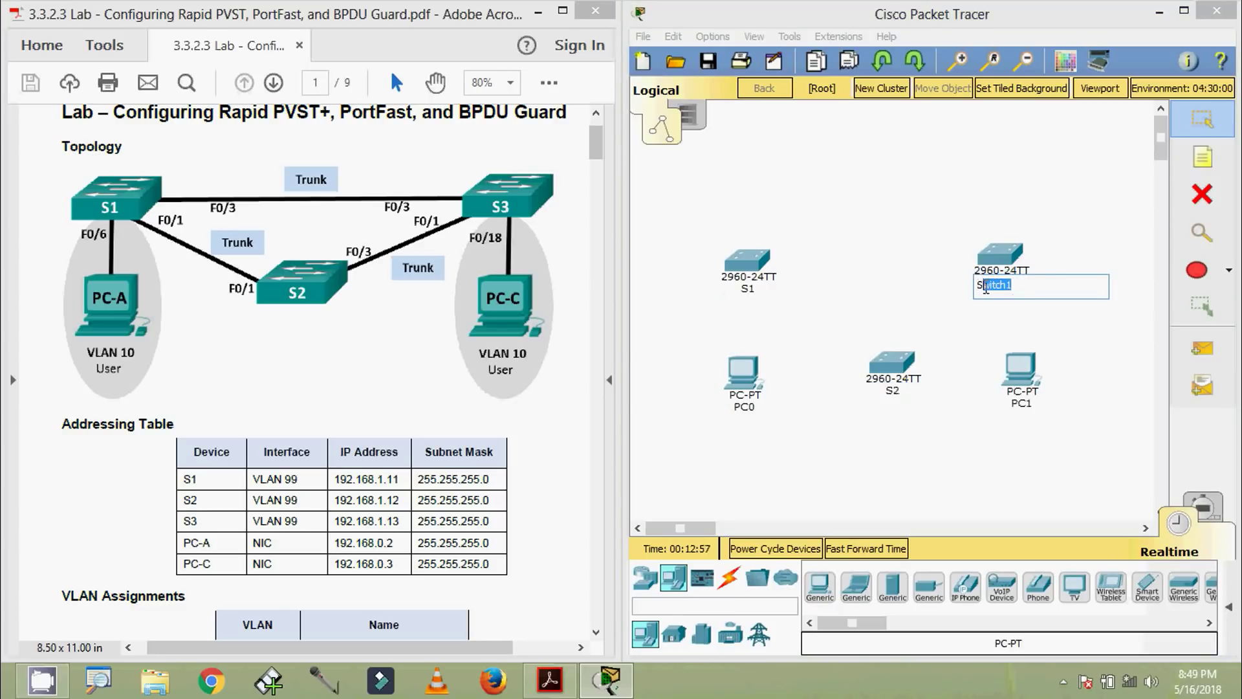
{"action": "type", "text": "3"}
{"action": "left_click", "coordinate": [763, 428]}
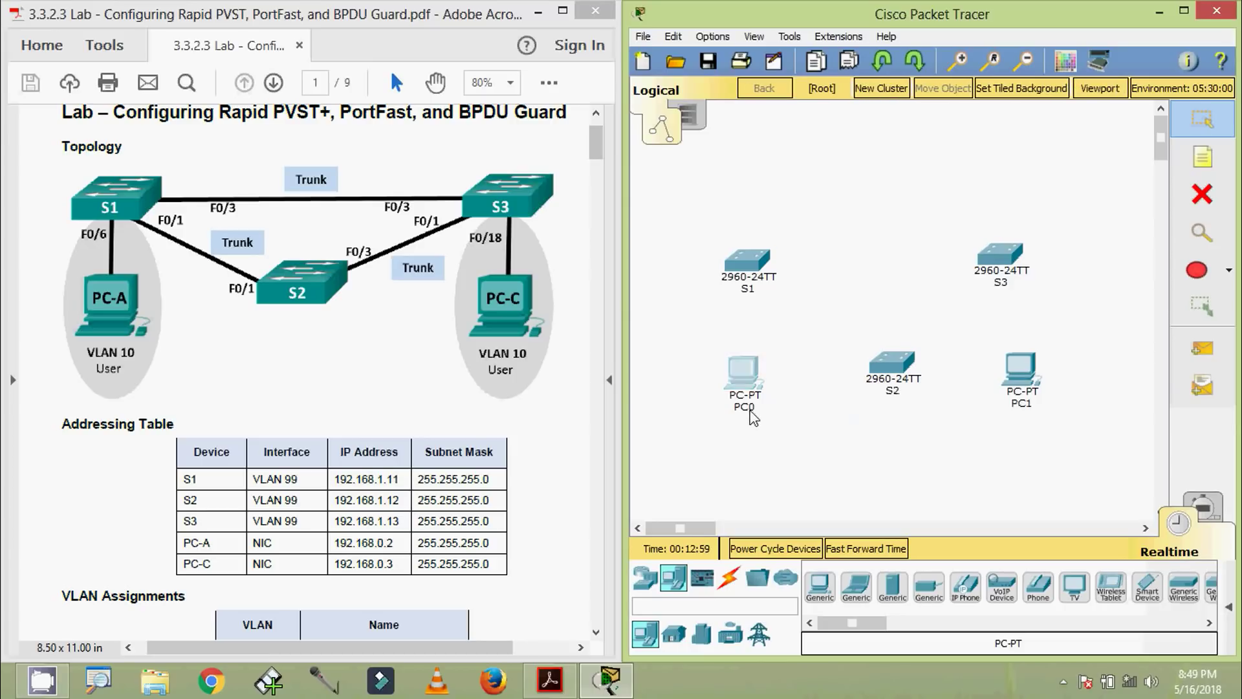
Rename the two PCs to PC-A and PC-C
{"action": "left_click", "coordinate": [752, 415]}
{"action": "left_click_drag", "start_coordinate": [771, 409], "coordinate": [724, 409]}
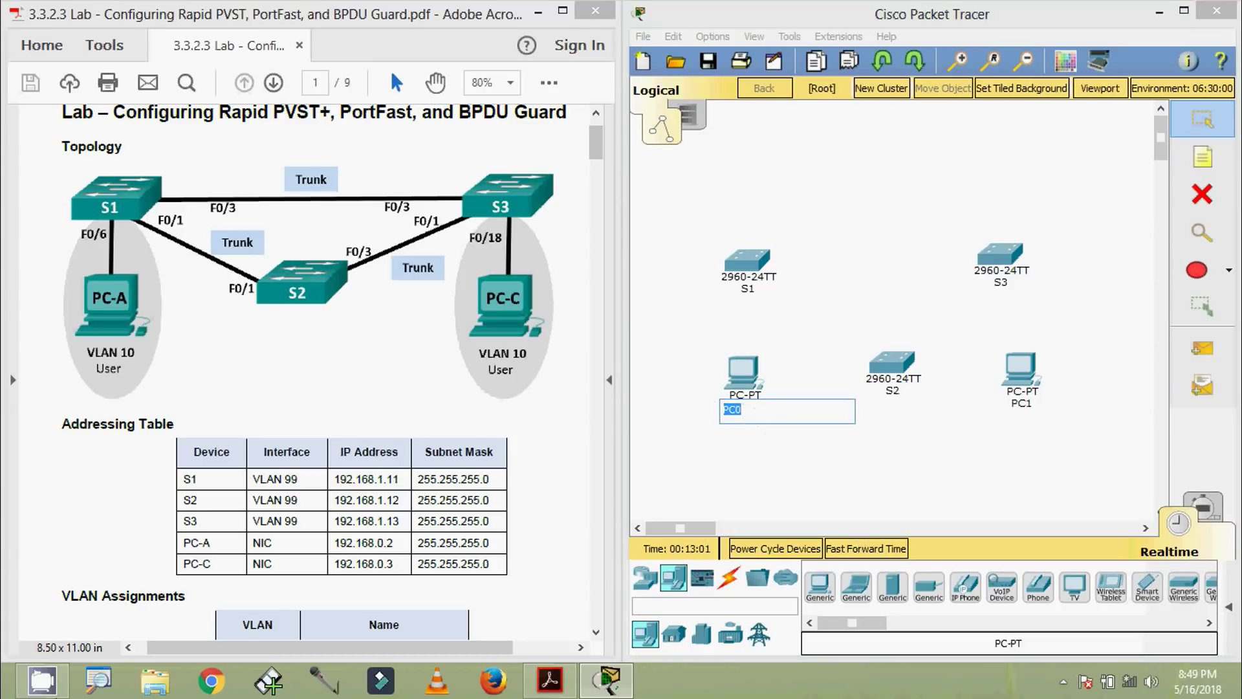
{"action": "type", "text": "PC-A"}
{"action": "left_click", "coordinate": [1016, 437]}
{"action": "left_click", "coordinate": [1021, 404]}
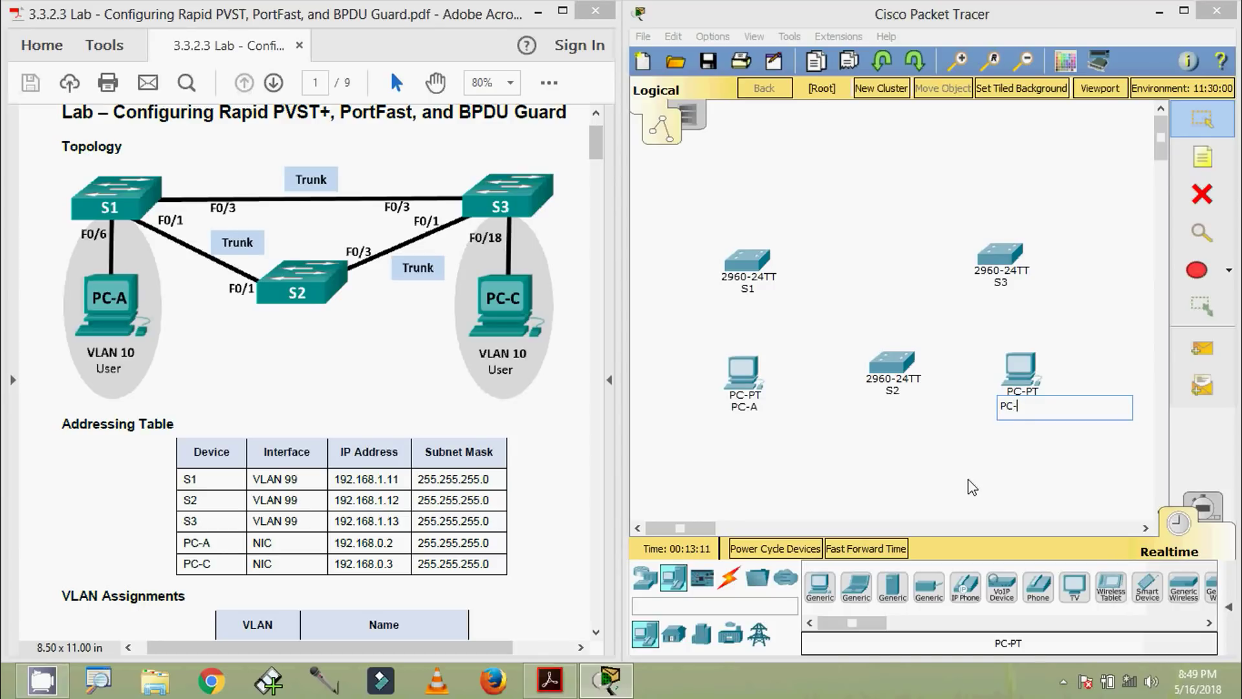
{"action": "key", "text": "Return"}
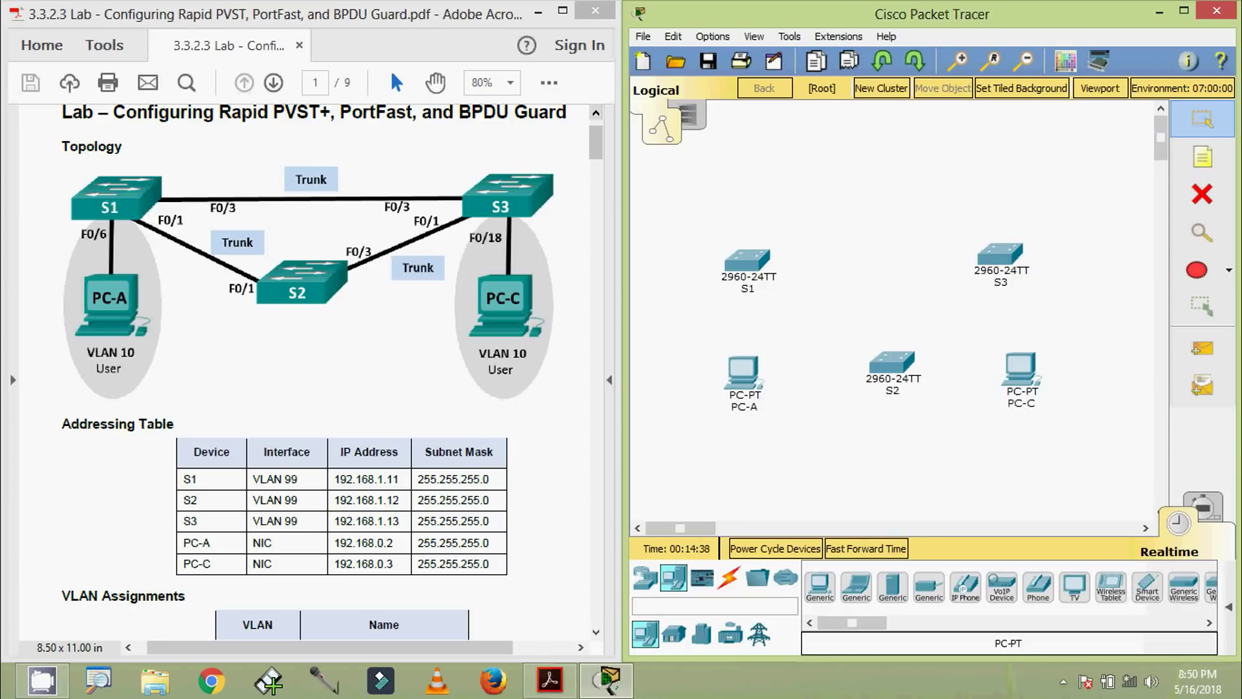
Link S1–S3, S1–S2 and S2–S3 with copper cross-over cables on FastEthernet0/1 and 0/3
{"action": "left_click", "coordinate": [730, 578]}
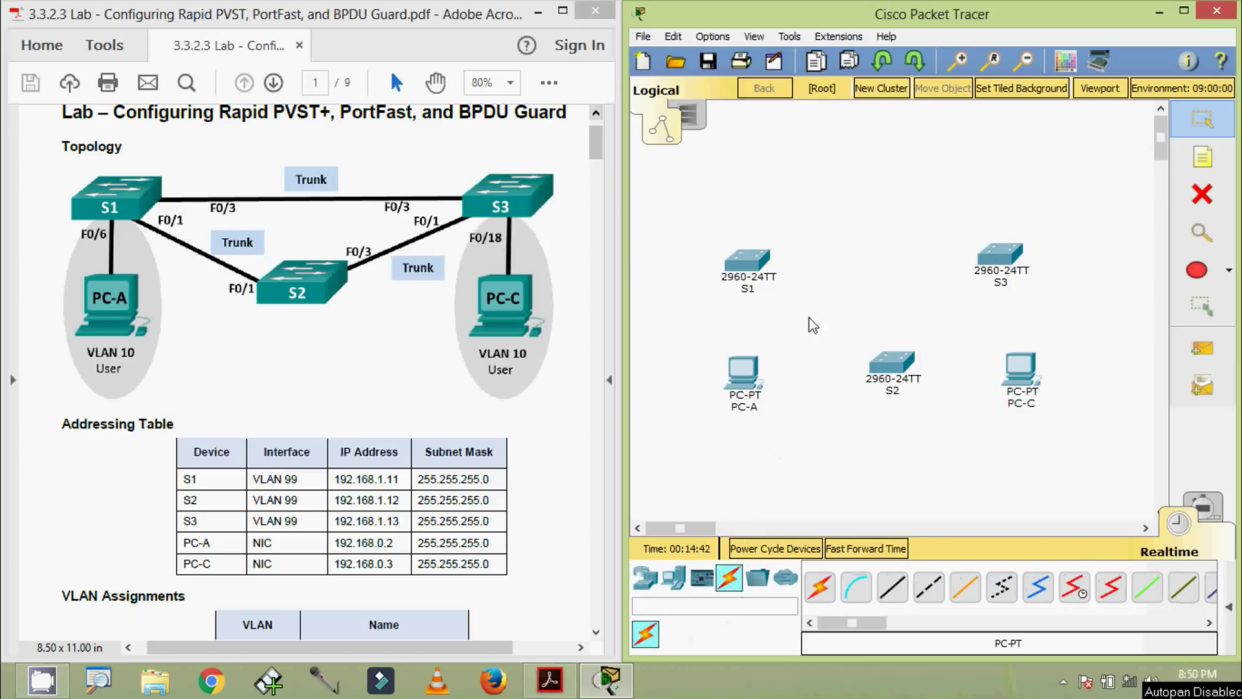
{"action": "left_click", "coordinate": [932, 590]}
{"action": "left_click", "coordinate": [750, 266]}
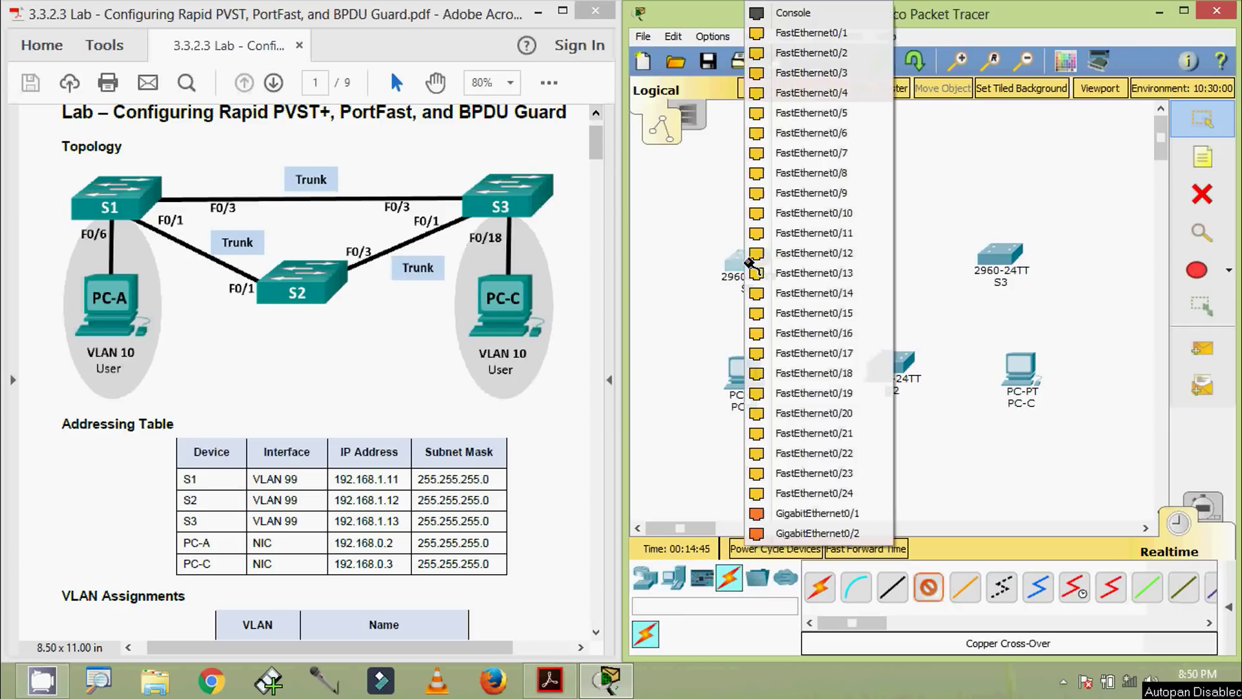
{"action": "left_click", "coordinate": [803, 113]}
{"action": "left_click", "coordinate": [1000, 259]}
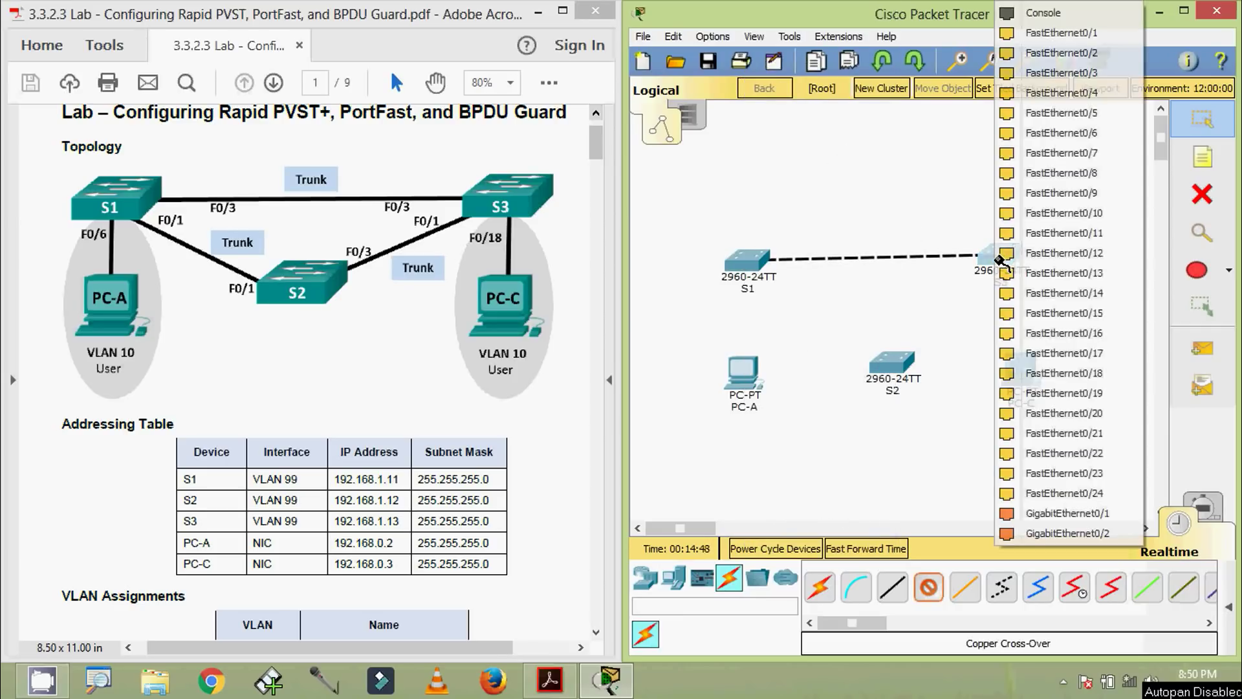
{"action": "left_click", "coordinate": [1049, 72]}
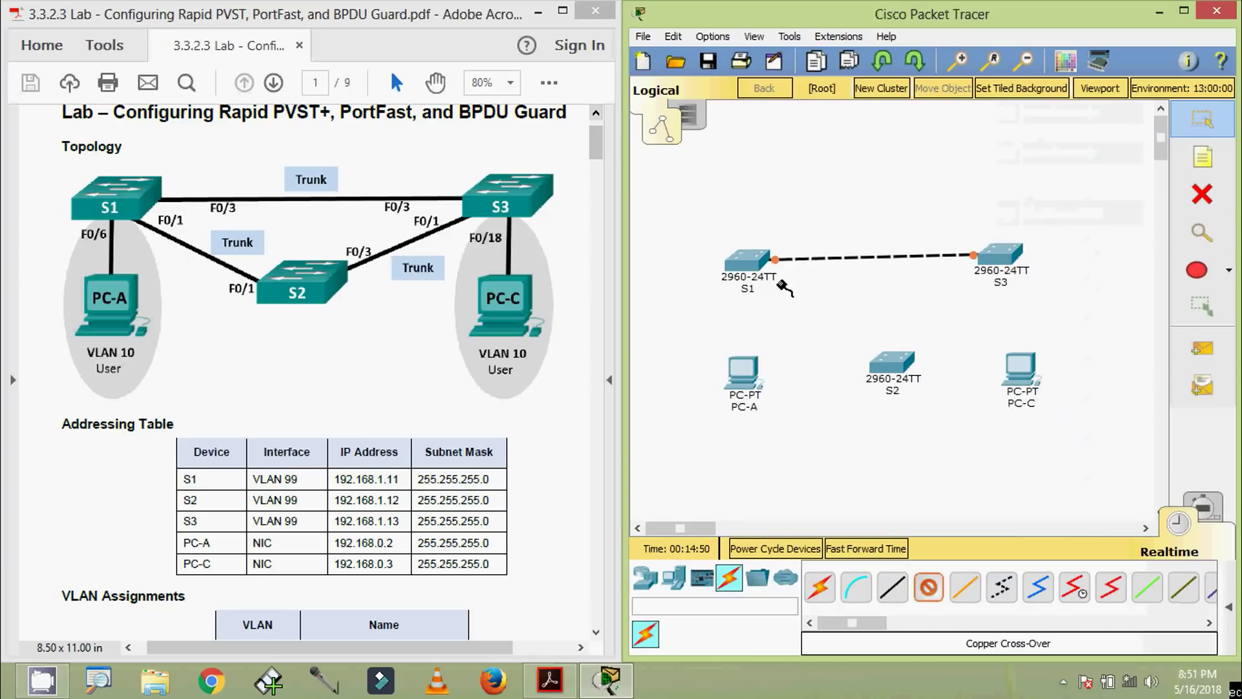
{"action": "left_click", "coordinate": [748, 262]}
{"action": "left_click", "coordinate": [816, 45]}
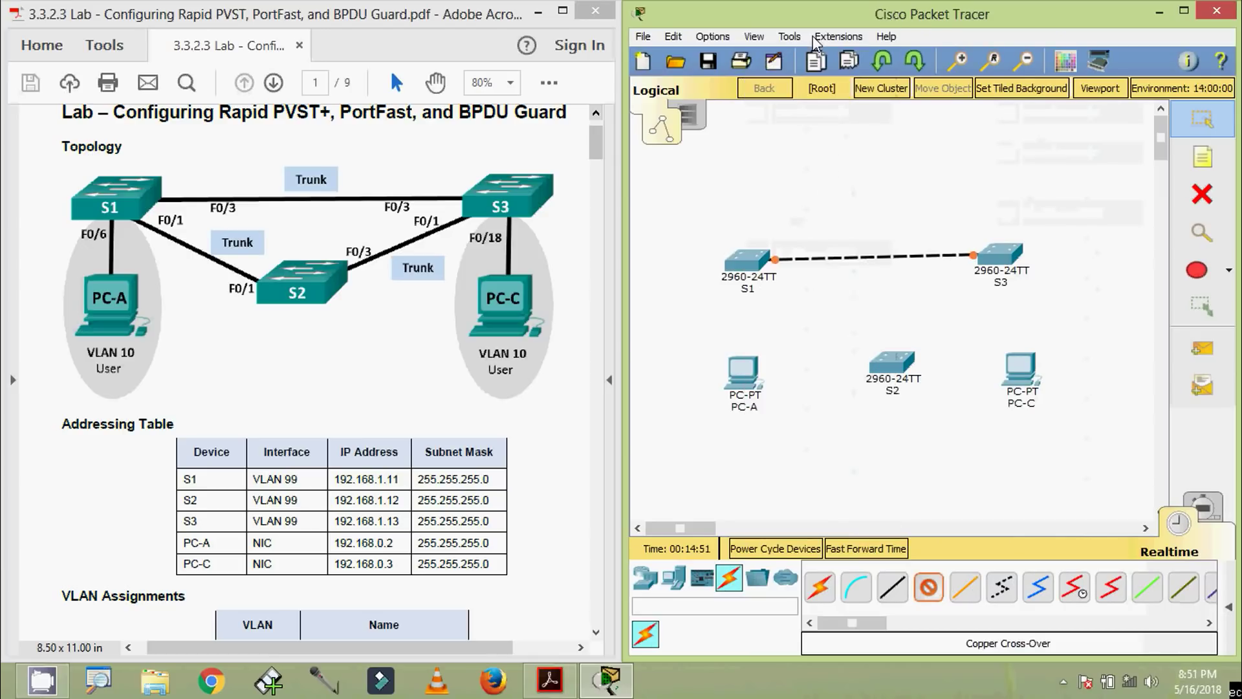
{"action": "left_click", "coordinate": [890, 362]}
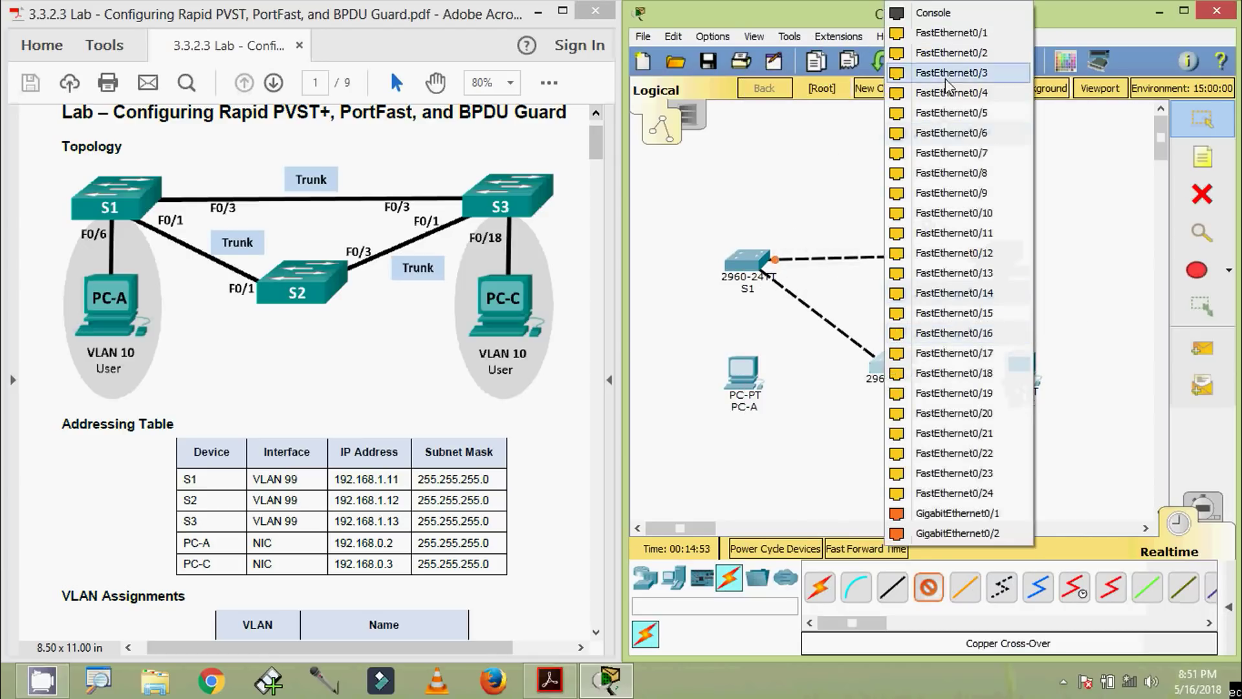
{"action": "left_click", "coordinate": [948, 32]}
{"action": "left_click", "coordinate": [896, 361]}
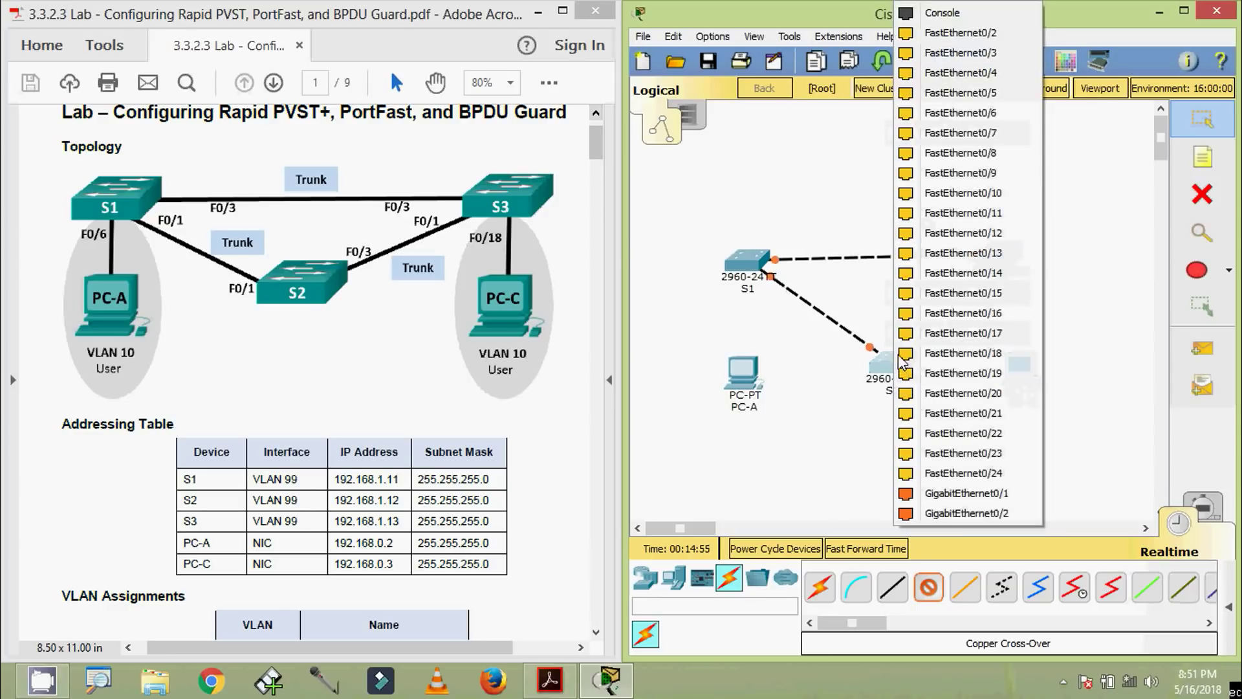
{"action": "left_click", "coordinate": [960, 59]}
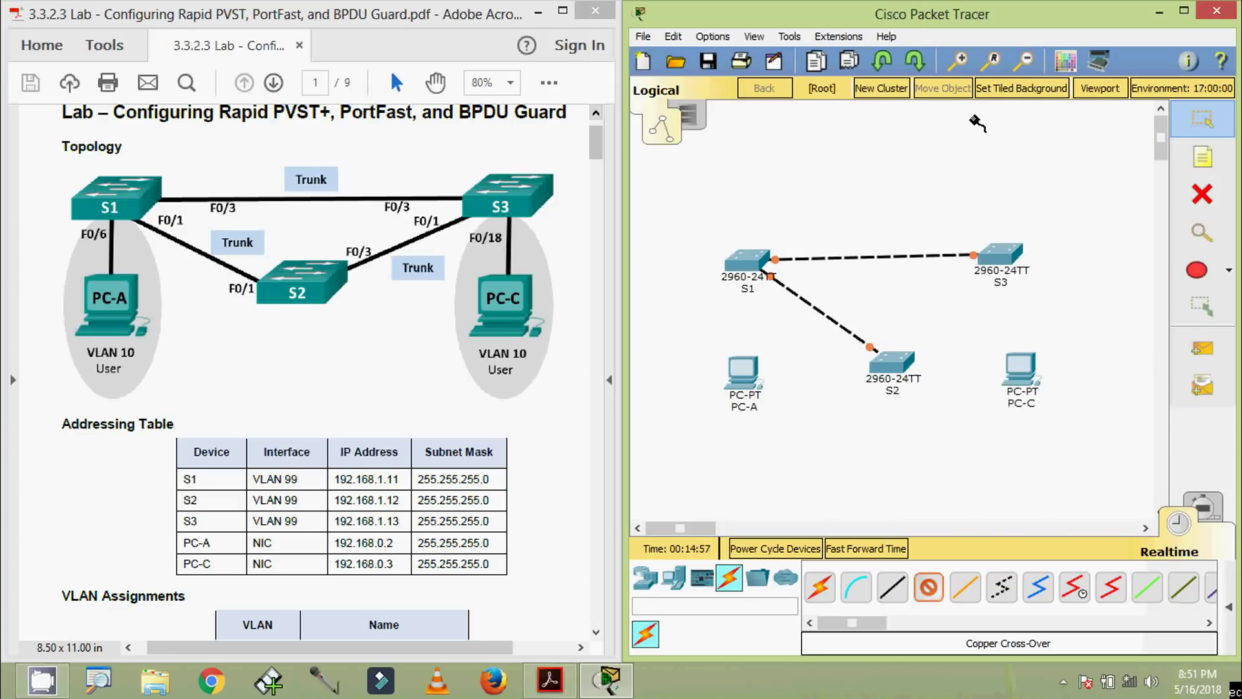
{"action": "left_click", "coordinate": [995, 252]}
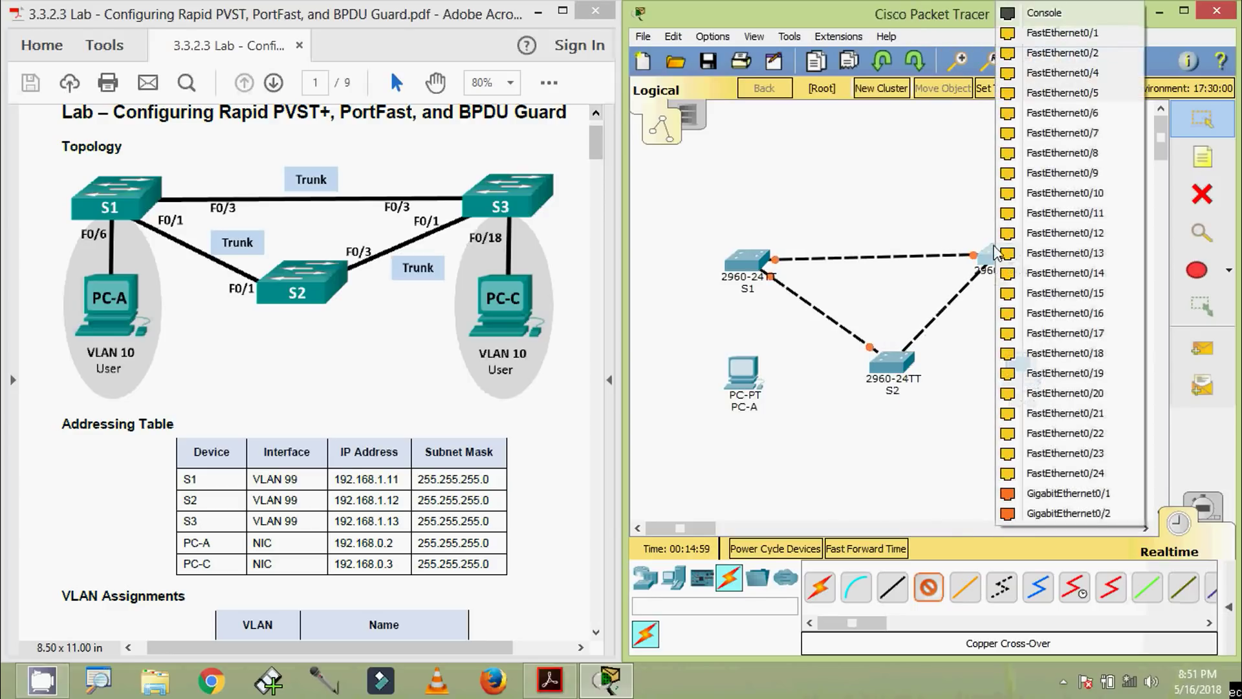
{"action": "left_click", "coordinate": [1063, 33]}
Cable PC-A to S1 and PC-C to S3 on their FastEthernet0 ports
{"action": "left_click", "coordinate": [749, 266]}
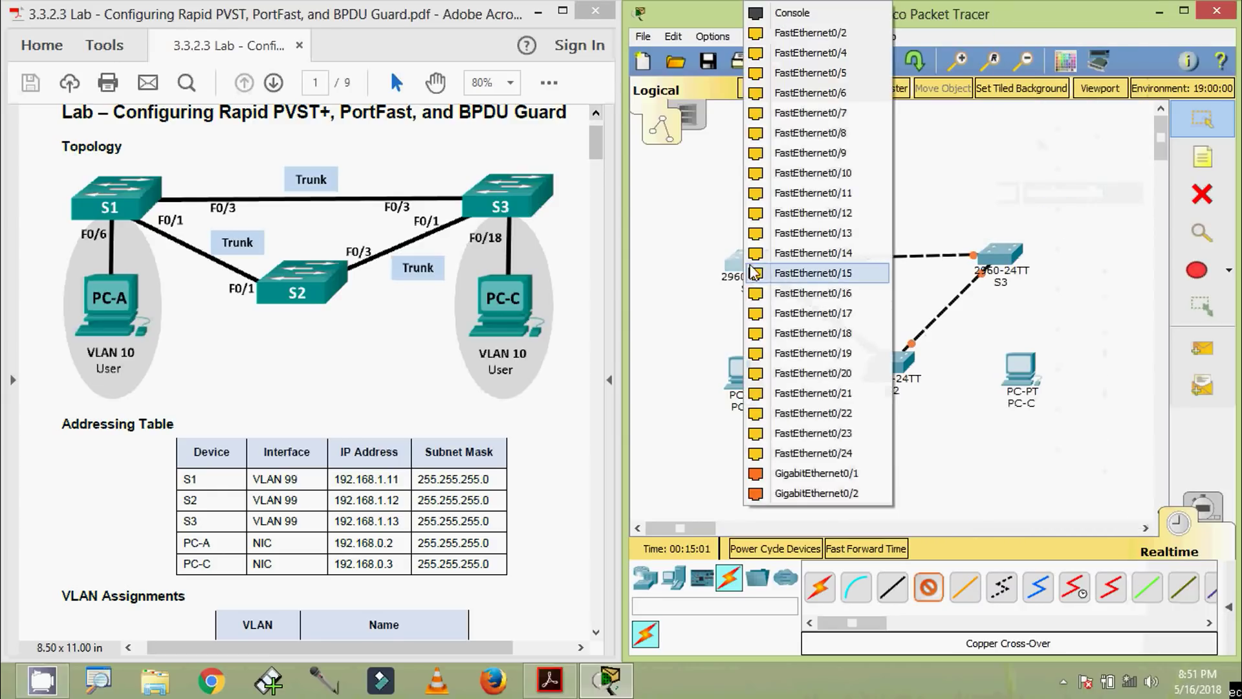
{"action": "left_click", "coordinate": [807, 123]}
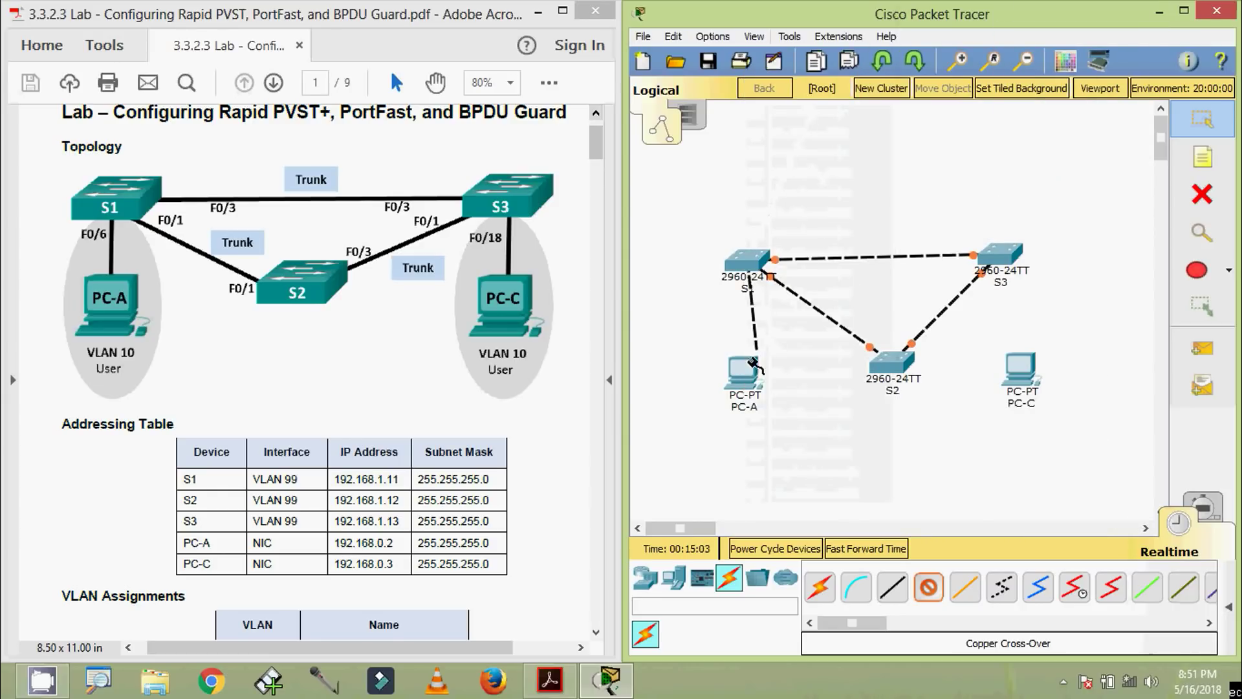
{"action": "left_click", "coordinate": [745, 368]}
{"action": "left_click", "coordinate": [809, 440]}
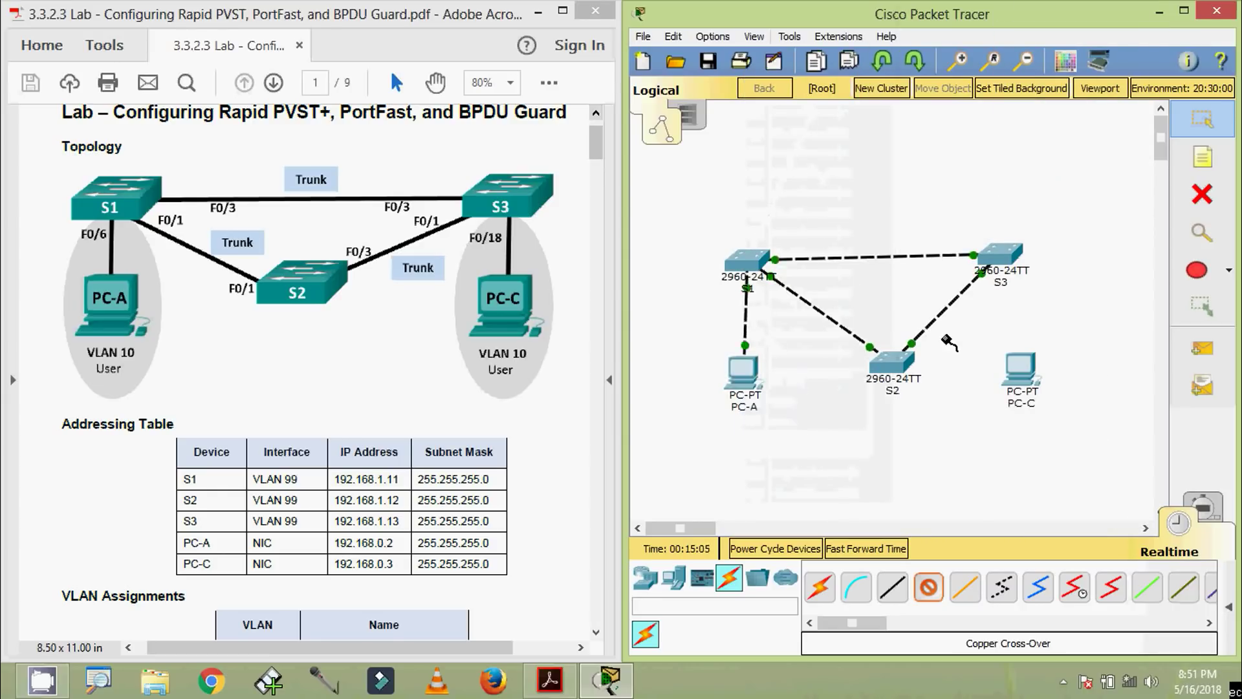
{"action": "left_click", "coordinate": [1002, 255]}
{"action": "left_click", "coordinate": [1069, 333]}
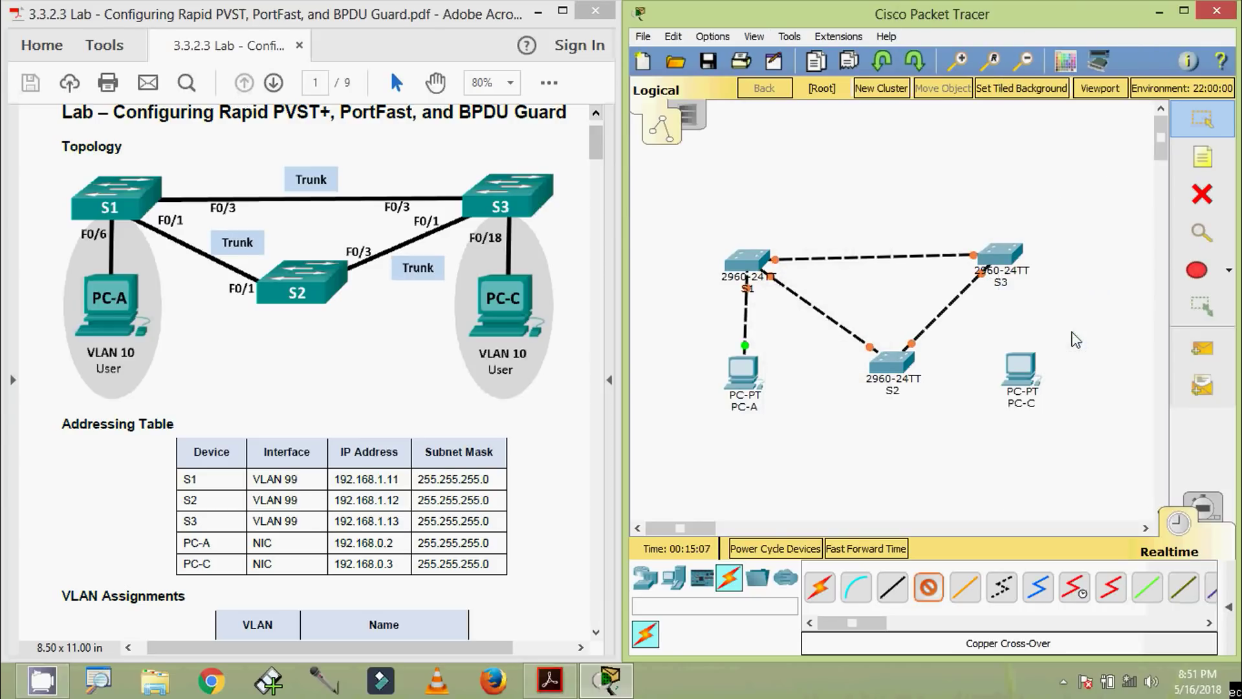
{"action": "left_click", "coordinate": [1021, 367]}
{"action": "left_click", "coordinate": [1043, 444]}
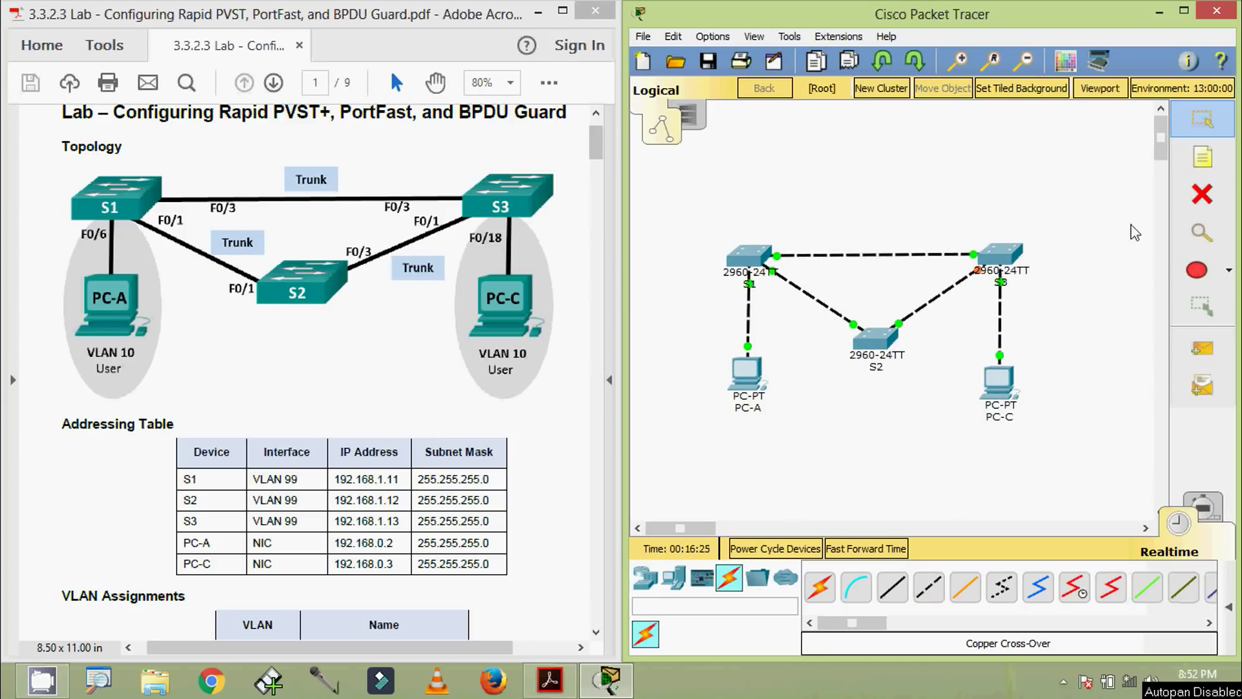
Add 'f 0/3' notes at S1's, S3's and S2's ends of the switch links
{"action": "left_click", "coordinate": [1203, 157]}
{"action": "left_click", "coordinate": [785, 236]}
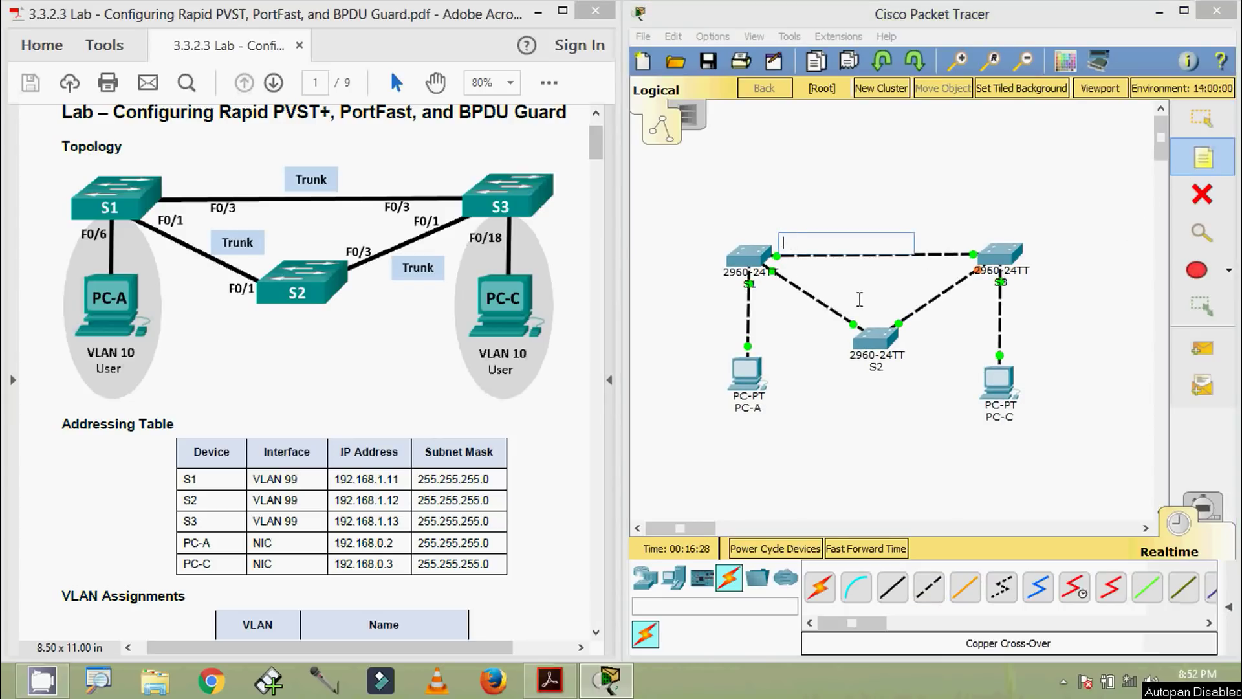
{"action": "type", "text": "f0/3"}
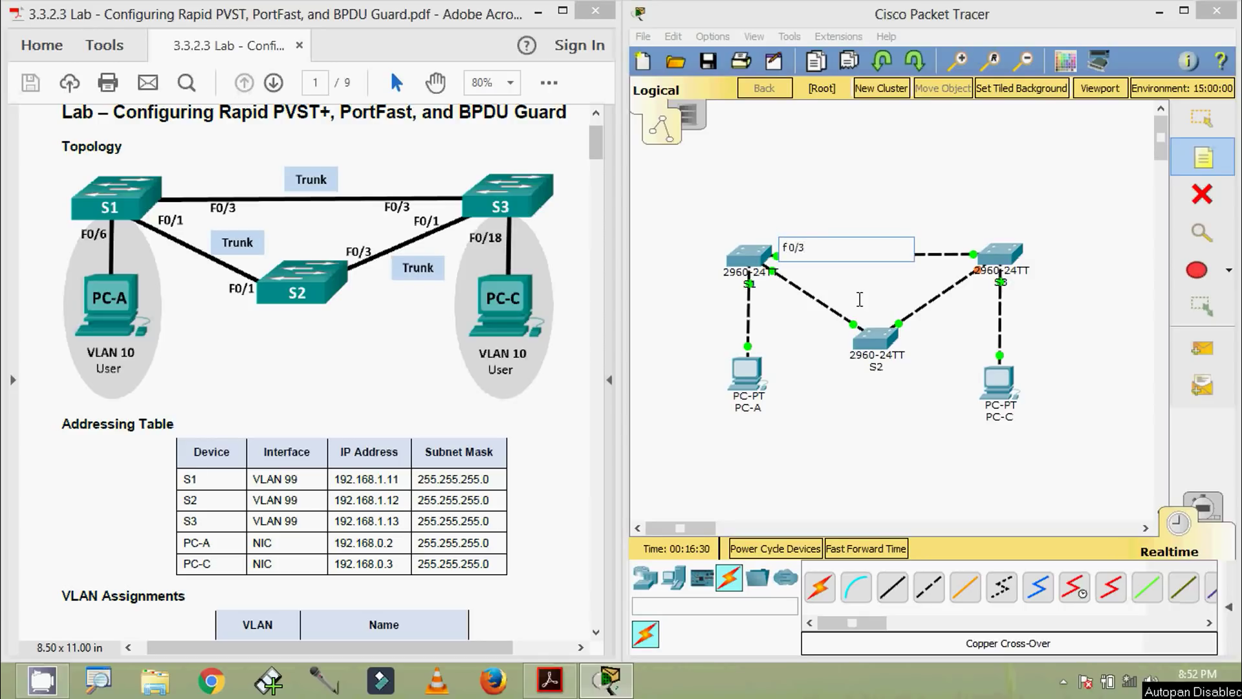
{"action": "key", "text": "Escape"}
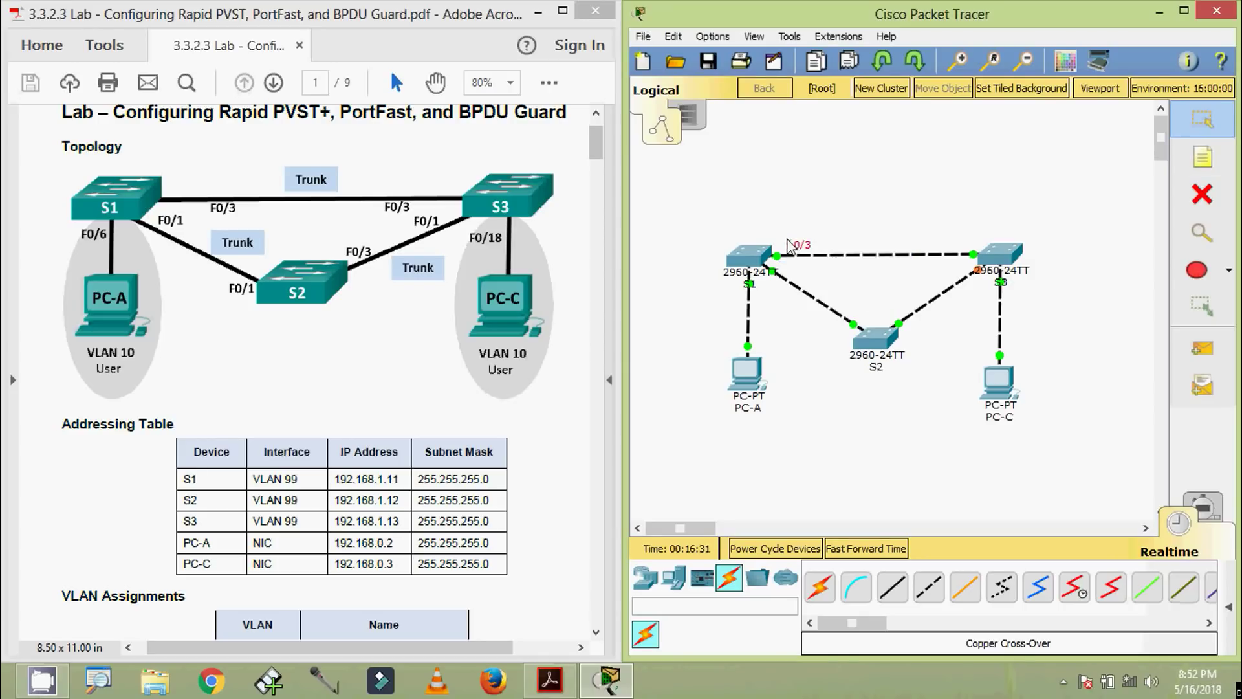
{"action": "left_click_drag", "start_coordinate": [788, 240], "coordinate": [788, 237]}
{"action": "key", "text": "ctrl+c"}
{"action": "key", "text": "ctrl+v"}
{"action": "left_click_drag", "start_coordinate": [821, 204], "coordinate": [964, 238]}
{"action": "key", "text": "ctrl+v"}
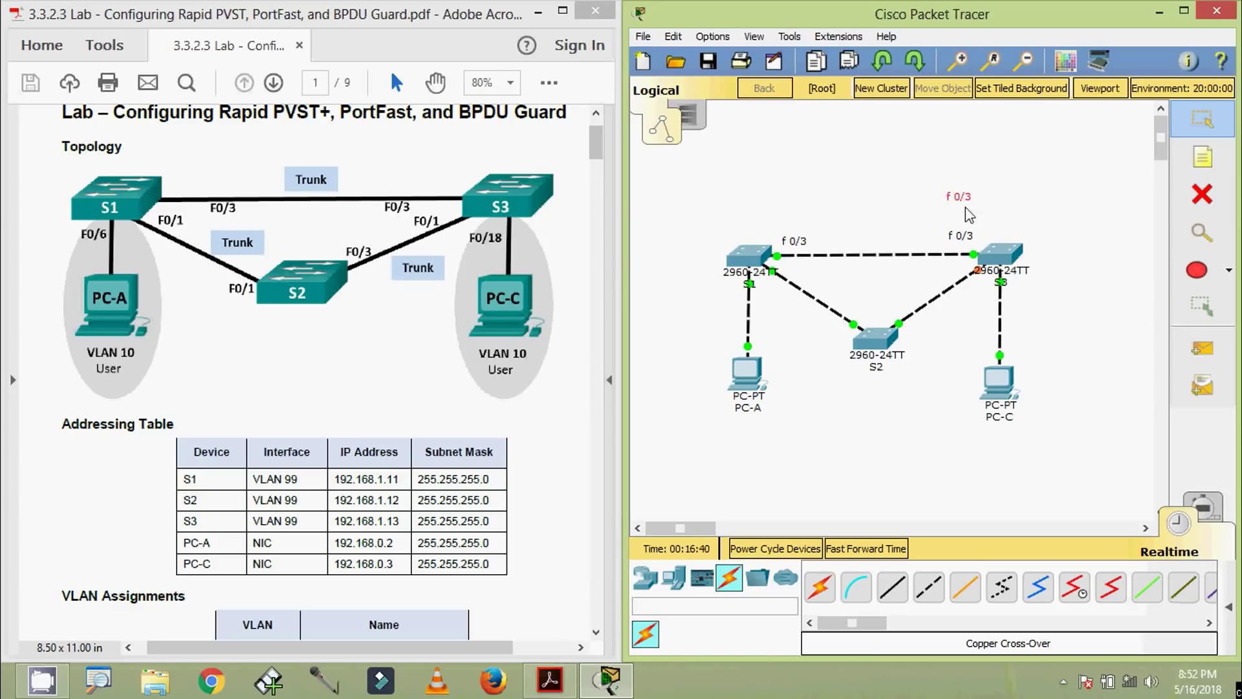
{"action": "left_click_drag", "start_coordinate": [962, 200], "coordinate": [913, 330]}
Add 'F 0/1' notes at the S1, S2 and S3 ends of the switch links
{"action": "left_click", "coordinate": [1203, 157]}
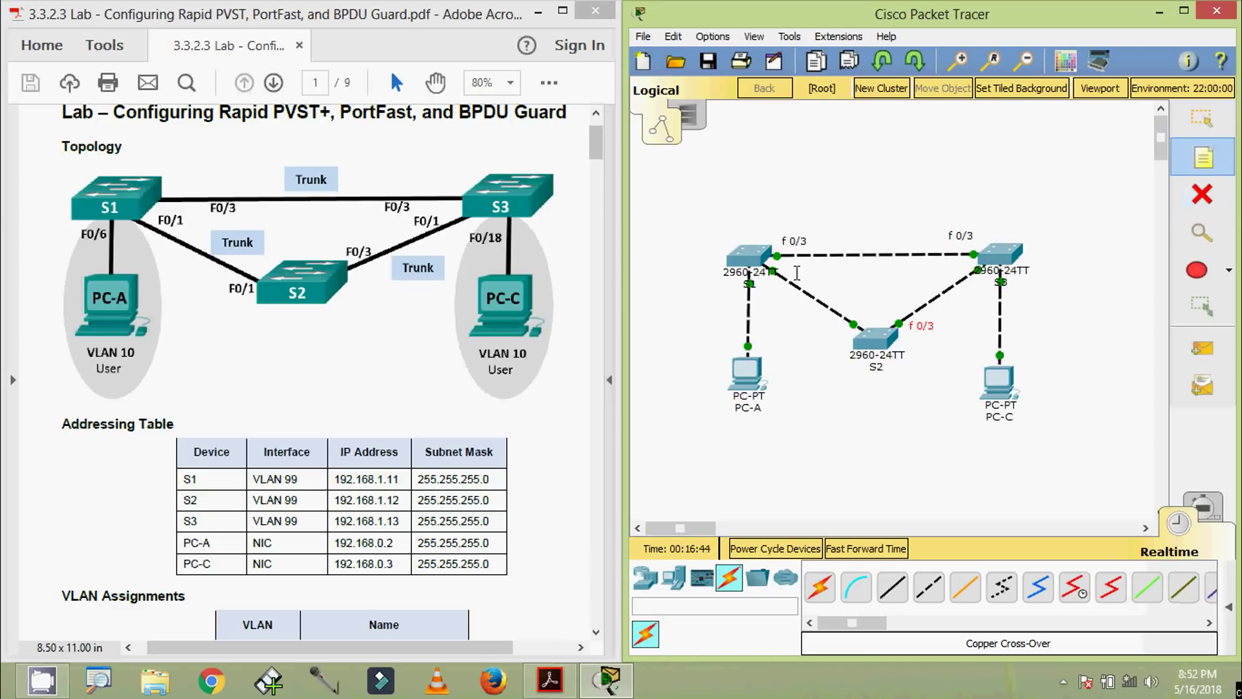
{"action": "left_click", "coordinate": [791, 273]}
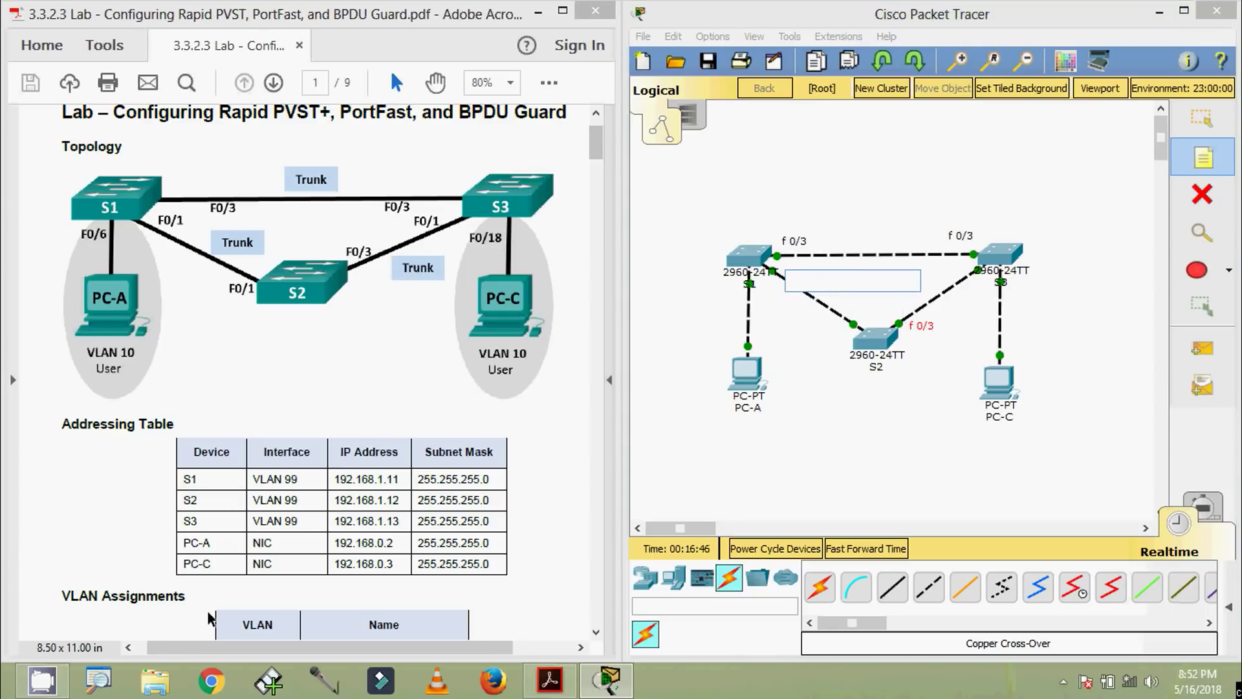
{"action": "type", "text": "F 0/1"}
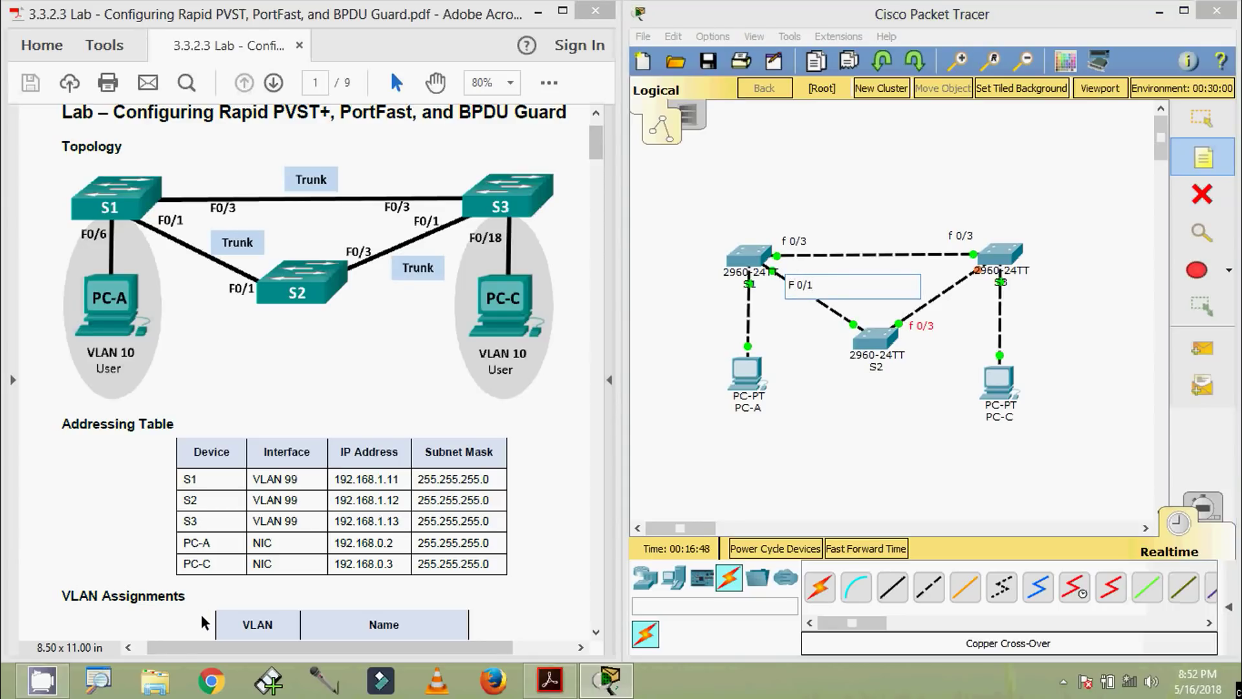
{"action": "left_click", "coordinate": [205, 623]}
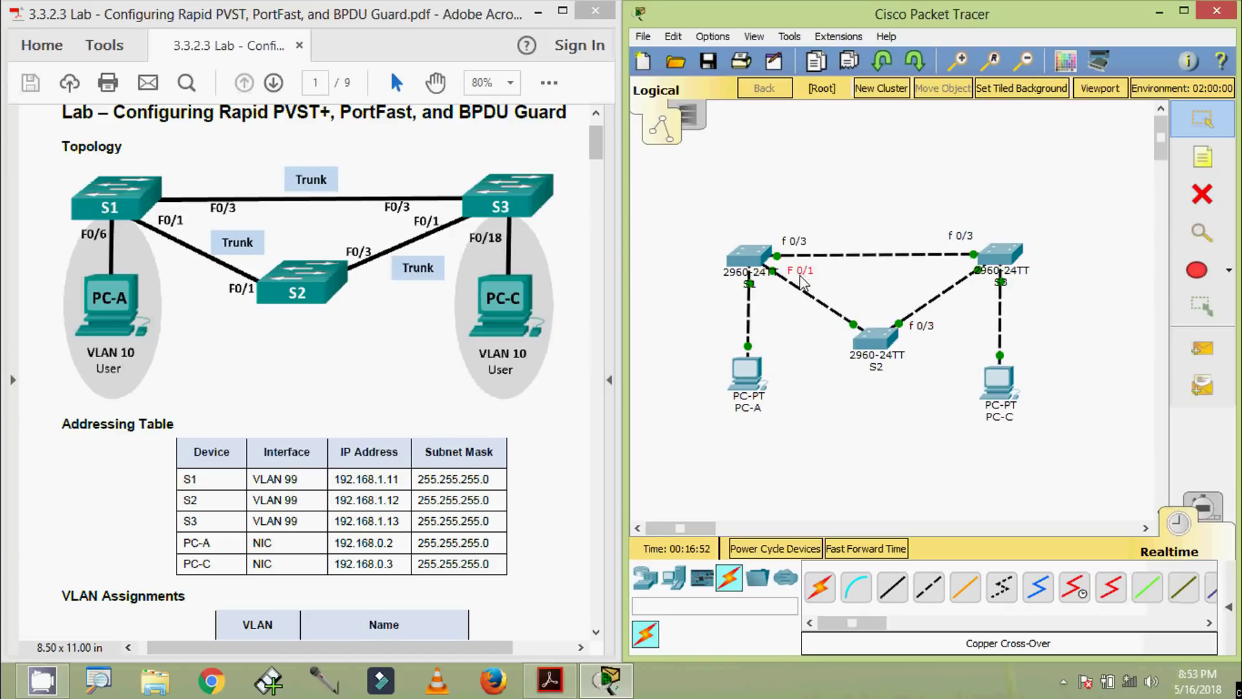
{"action": "key", "text": "ctrl+v"}
{"action": "left_click_drag", "start_coordinate": [799, 230], "coordinate": [837, 333]}
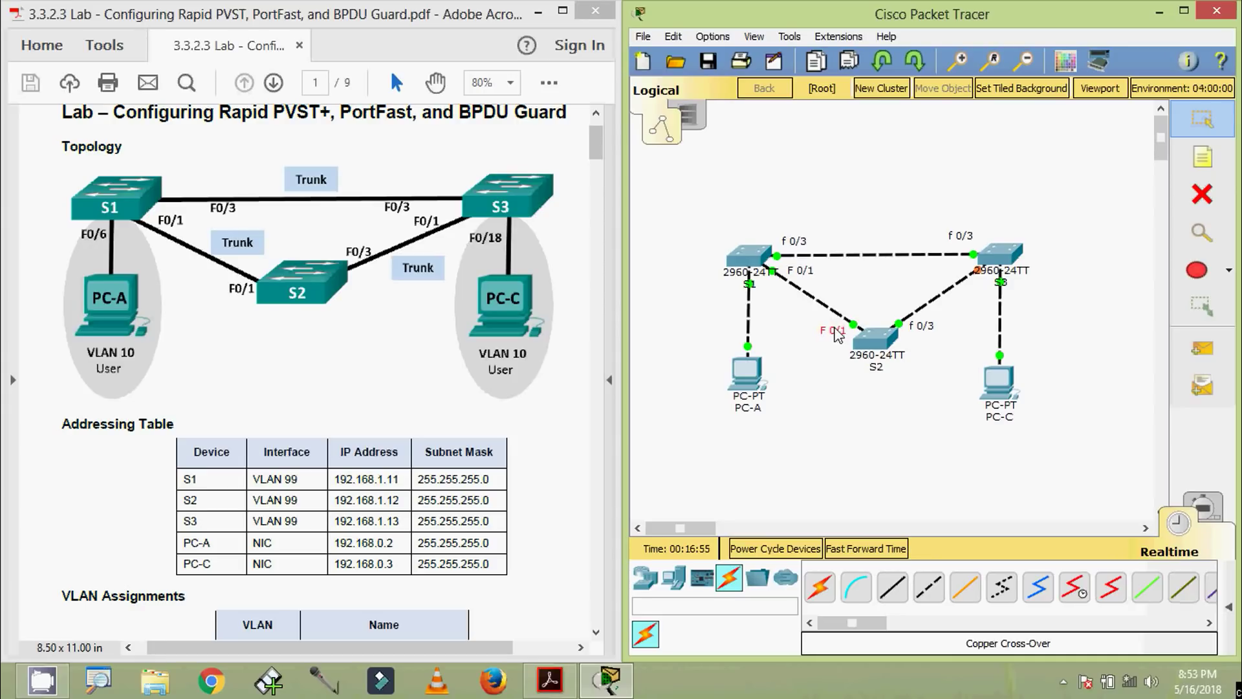
{"action": "key", "text": "ctrl+v"}
{"action": "left_click_drag", "start_coordinate": [805, 230], "coordinate": [954, 271]}
Label S1's PC-A port 'F 0/6' and S3's PC-C port 'F 0/18'
{"action": "left_click", "coordinate": [1203, 157]}
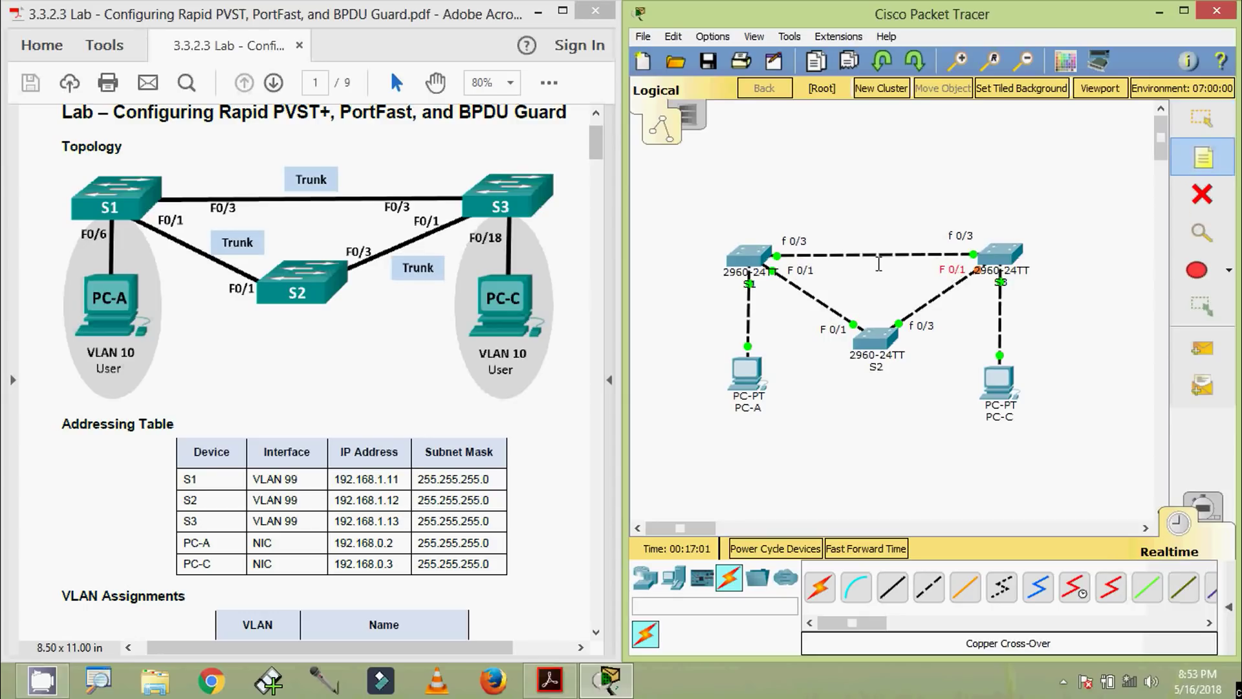
{"action": "left_click", "coordinate": [704, 285]}
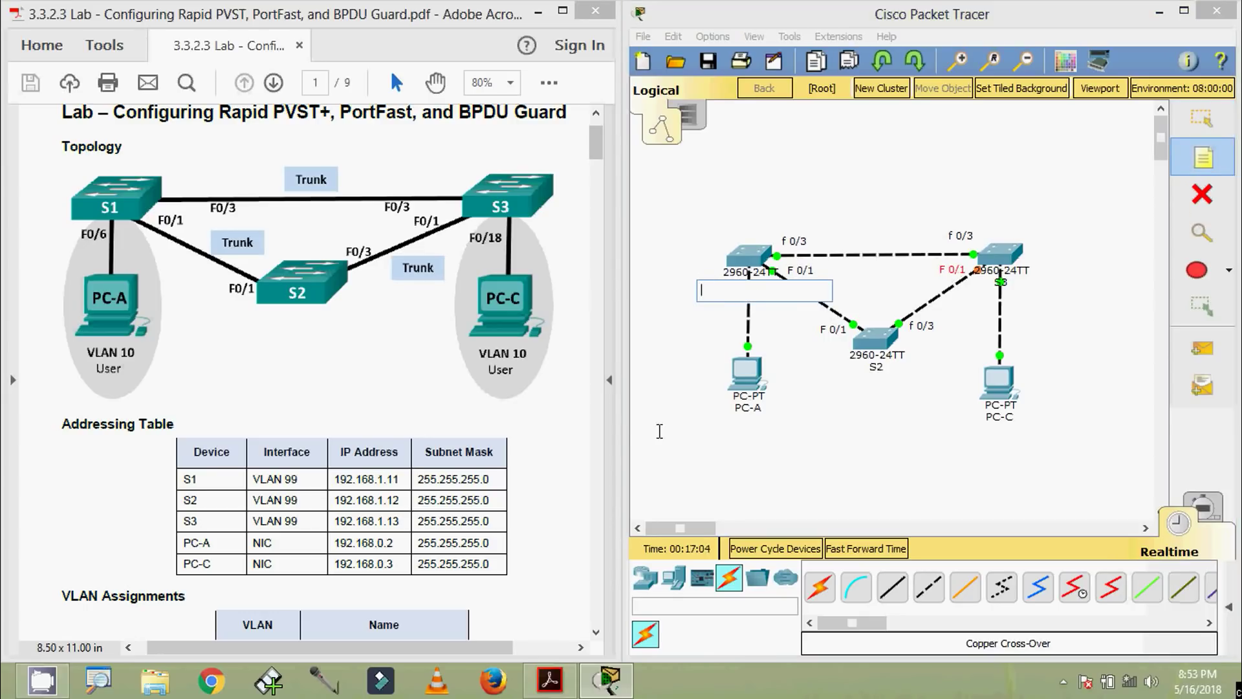
{"action": "type", "text": "F 0/6"}
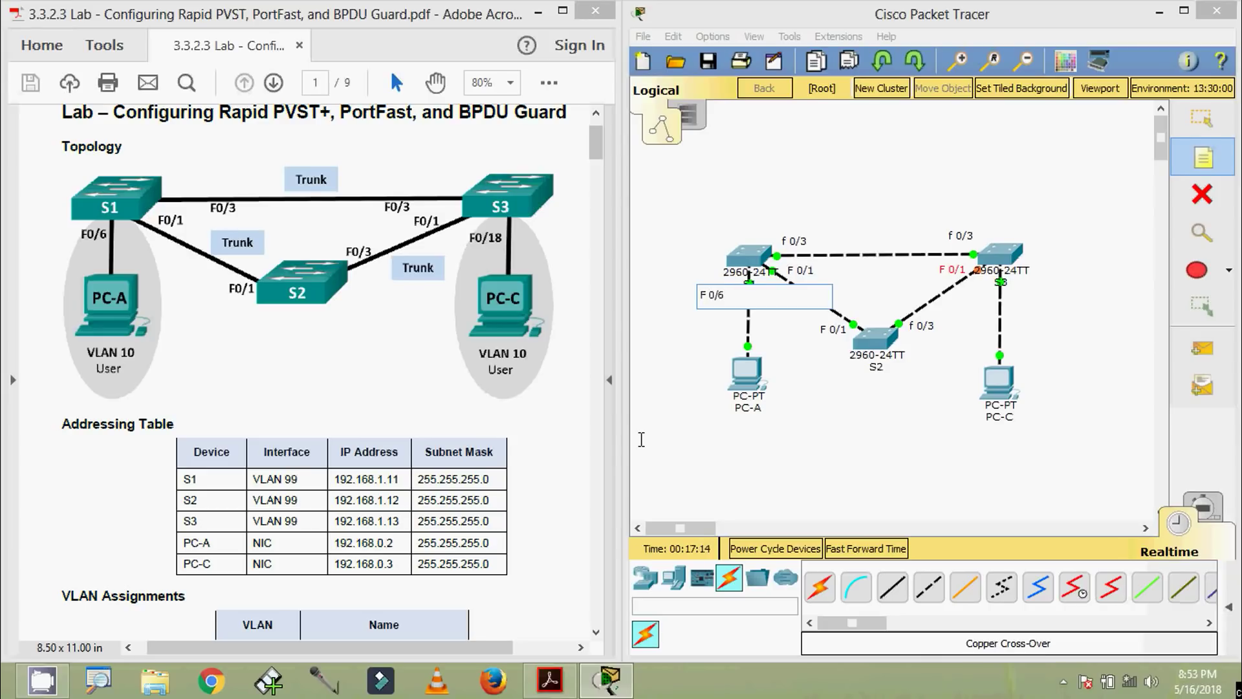
{"action": "left_click", "coordinate": [641, 439]}
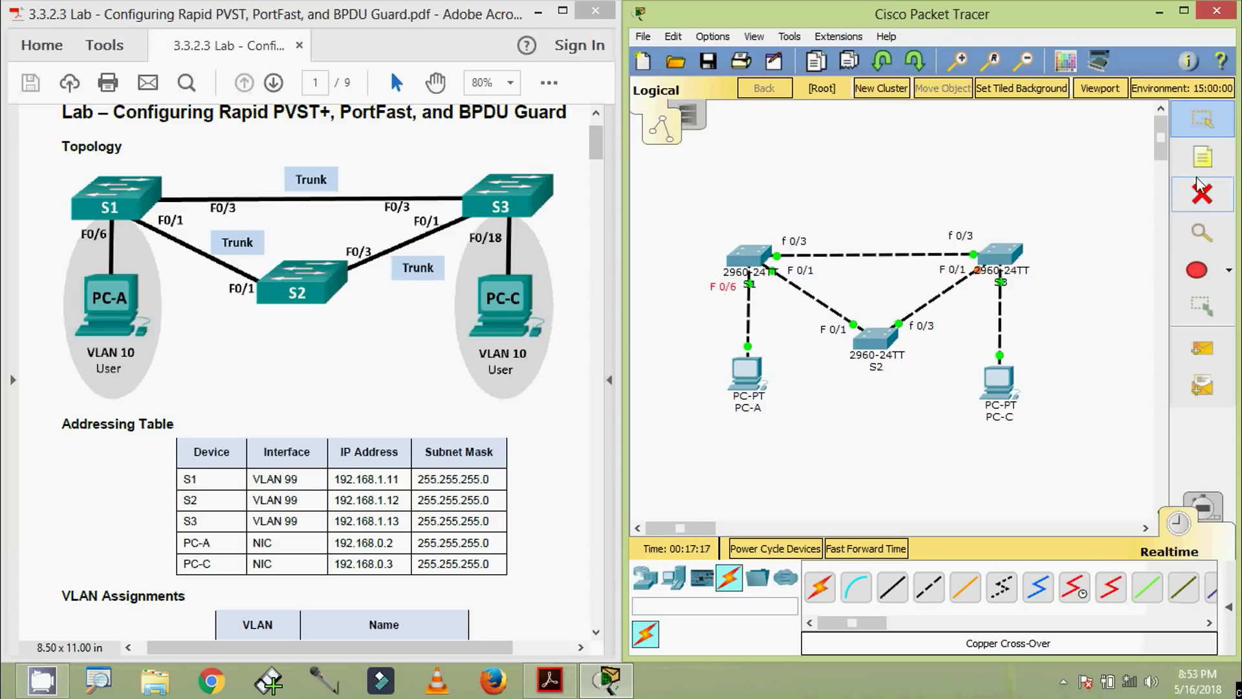
{"action": "left_click", "coordinate": [1203, 157]}
{"action": "left_click", "coordinate": [1035, 280]}
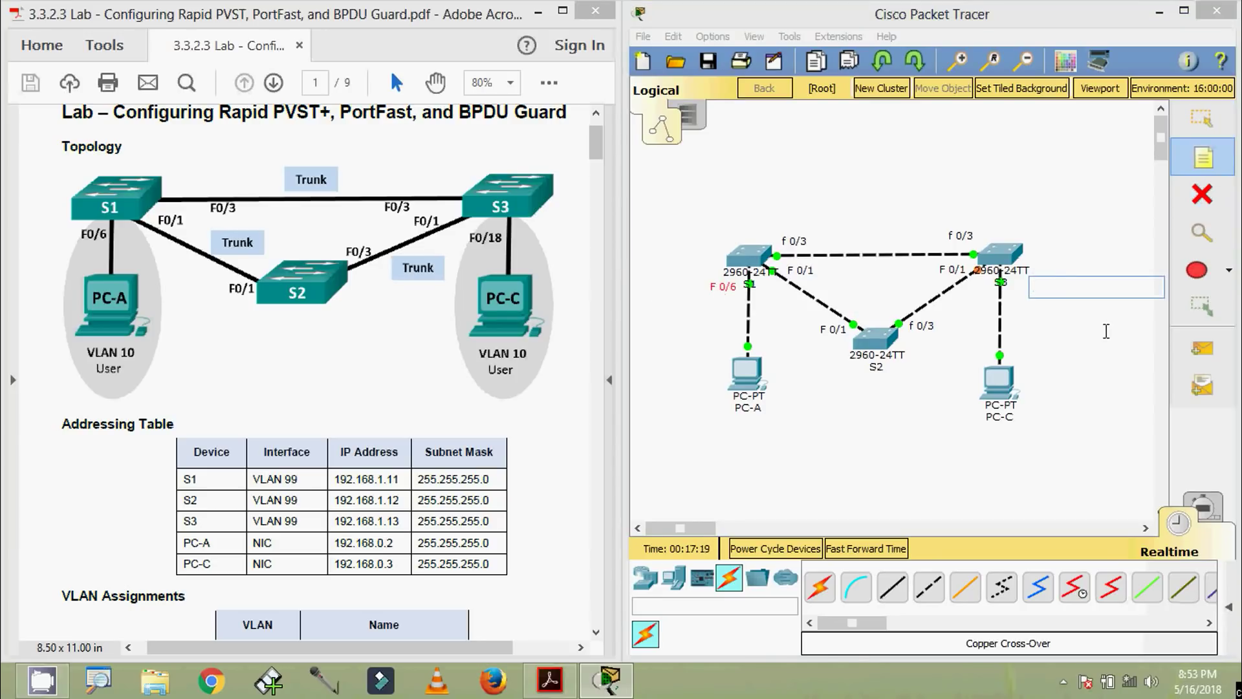
{"action": "type", "text": "F 0/18"}
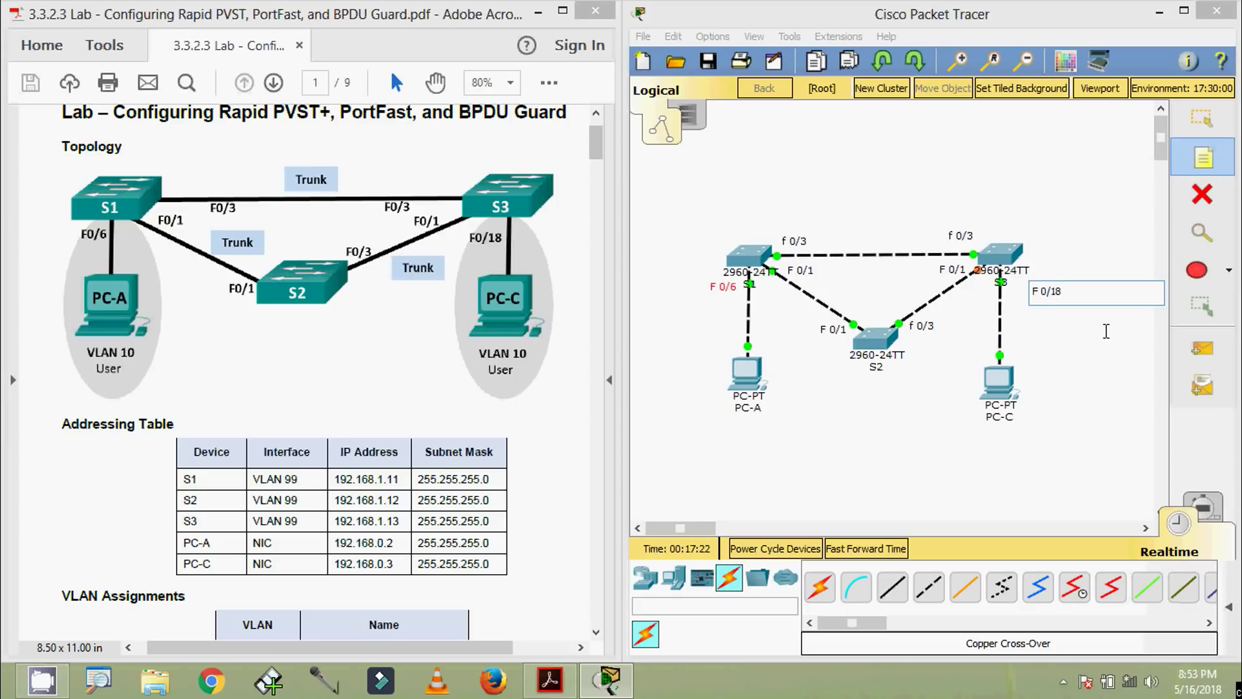
{"action": "key", "text": "Escape"}
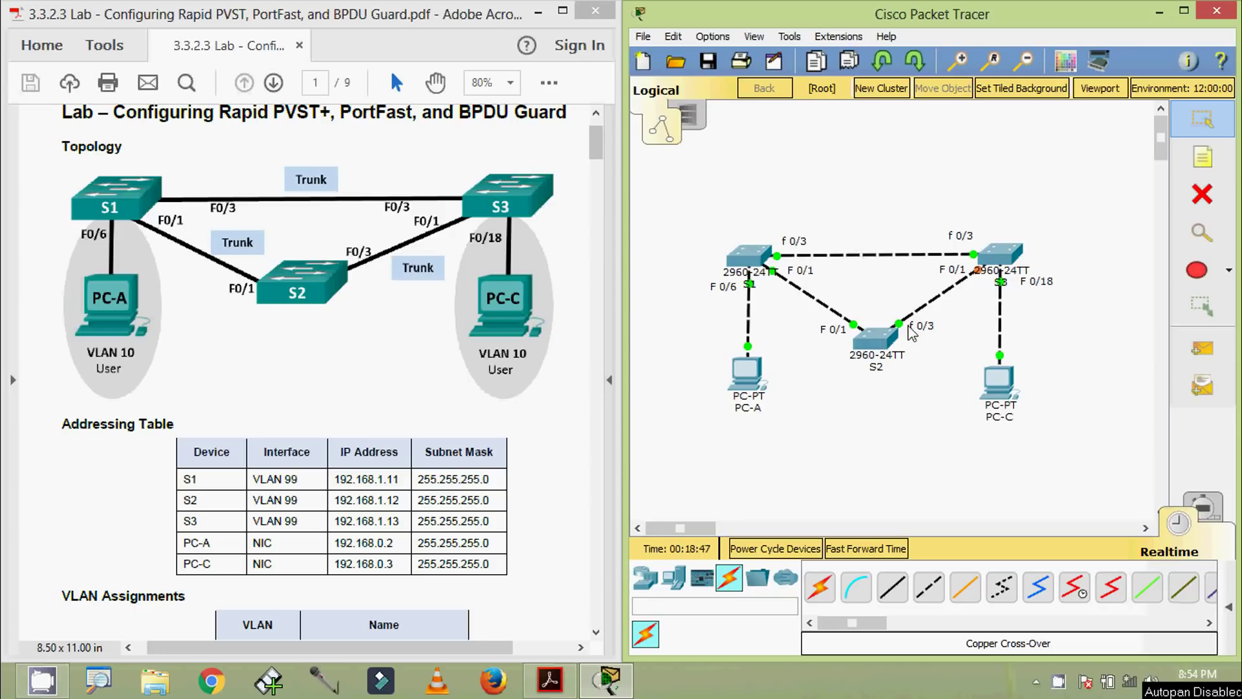
Place 'Trunk' notes on the S1–S3 and S2–S3 links
{"action": "left_click", "coordinate": [1192, 167]}
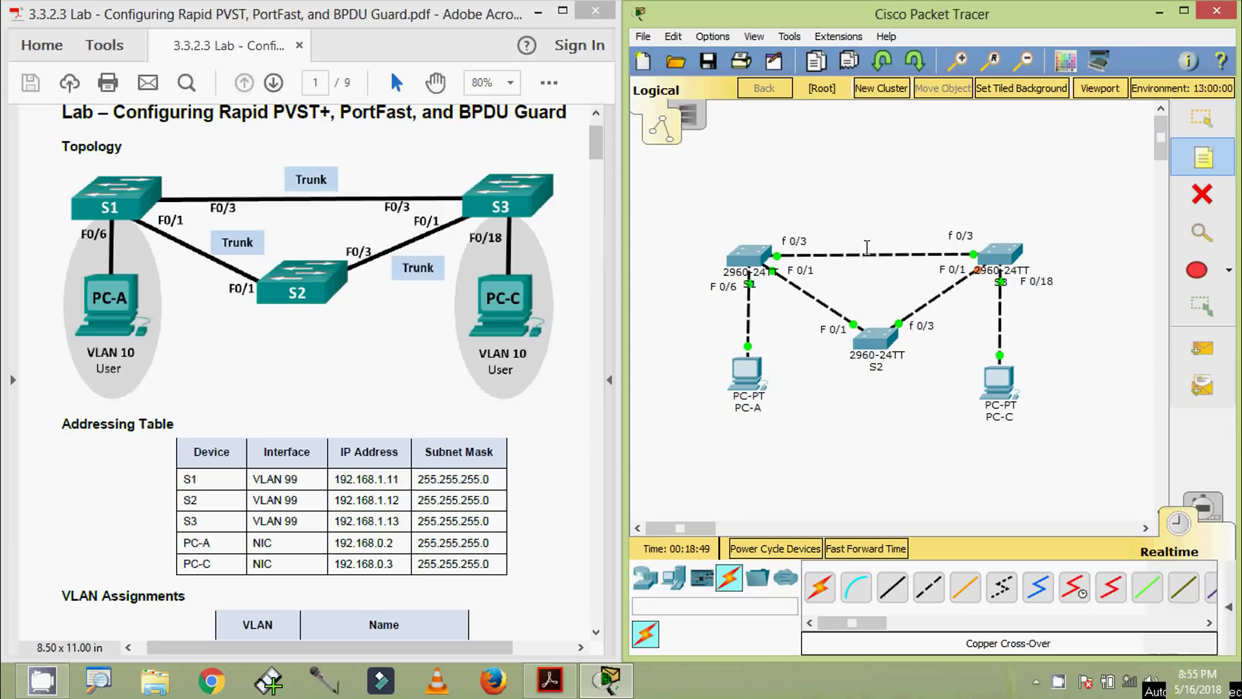
{"action": "left_click", "coordinate": [833, 234]}
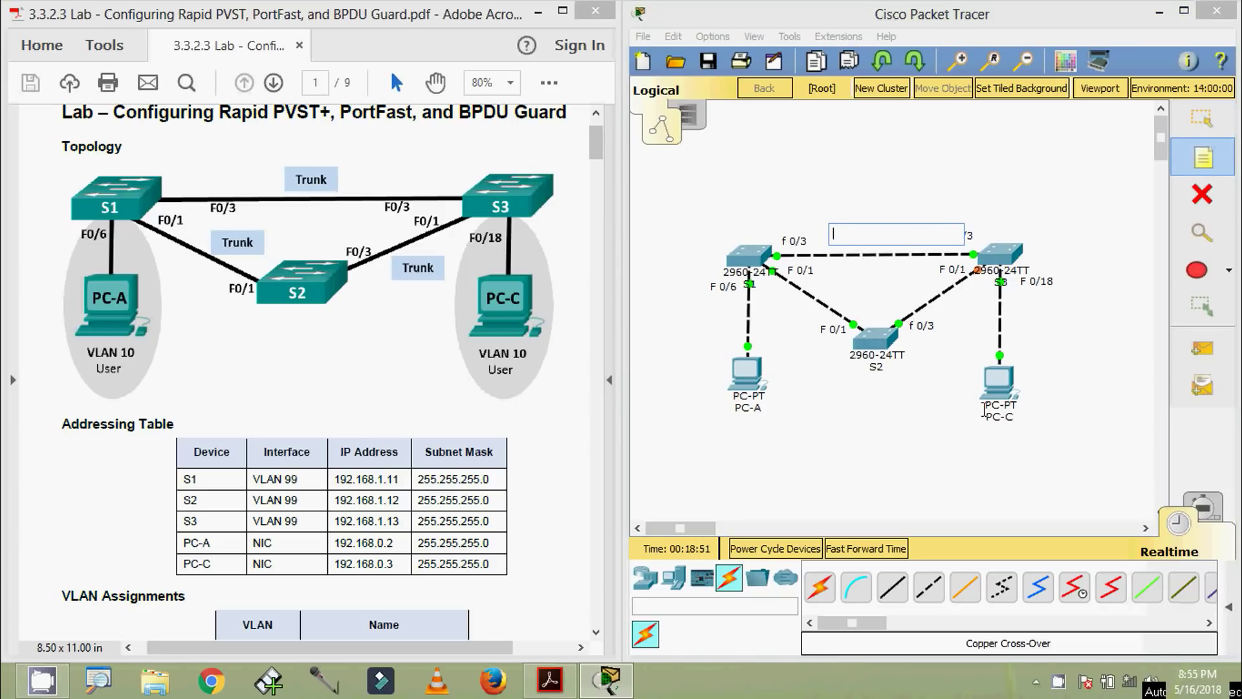
{"action": "type", "text": "t"}
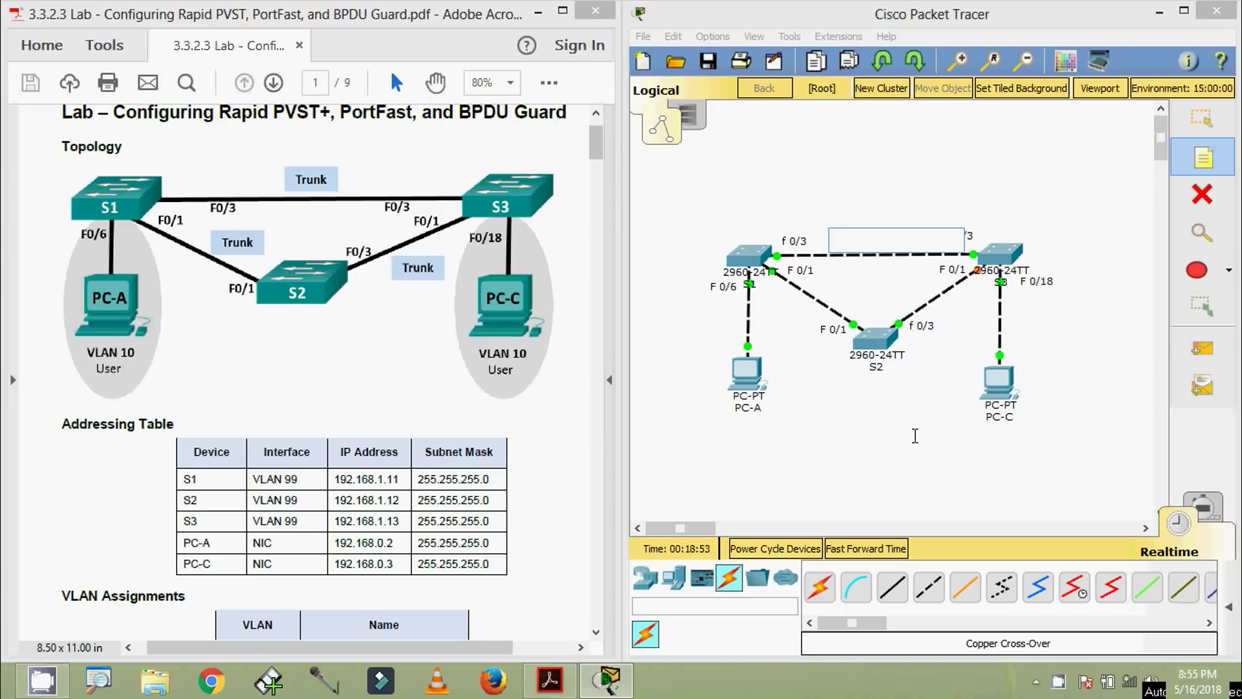
{"action": "key", "text": "Escape"}
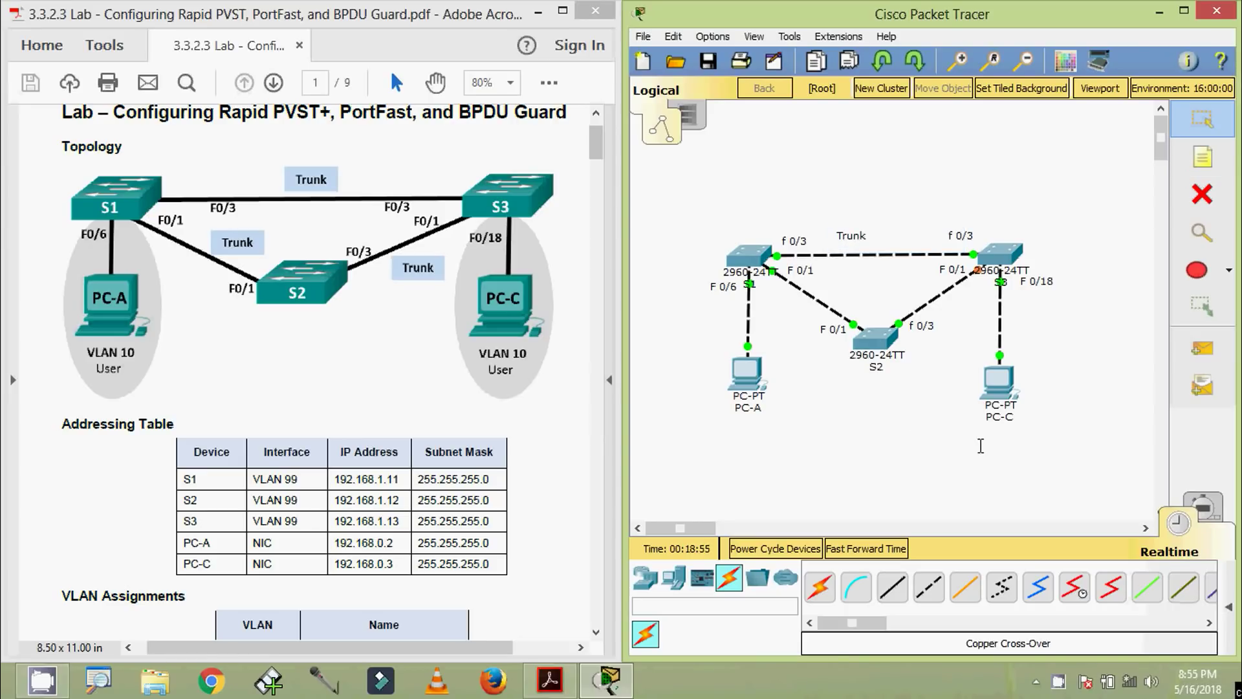
{"action": "left_click_drag", "start_coordinate": [856, 243], "coordinate": [841, 296]}
{"action": "key", "text": "ctrl+v"}
{"action": "left_click_drag", "start_coordinate": [851, 202], "coordinate": [916, 293]}
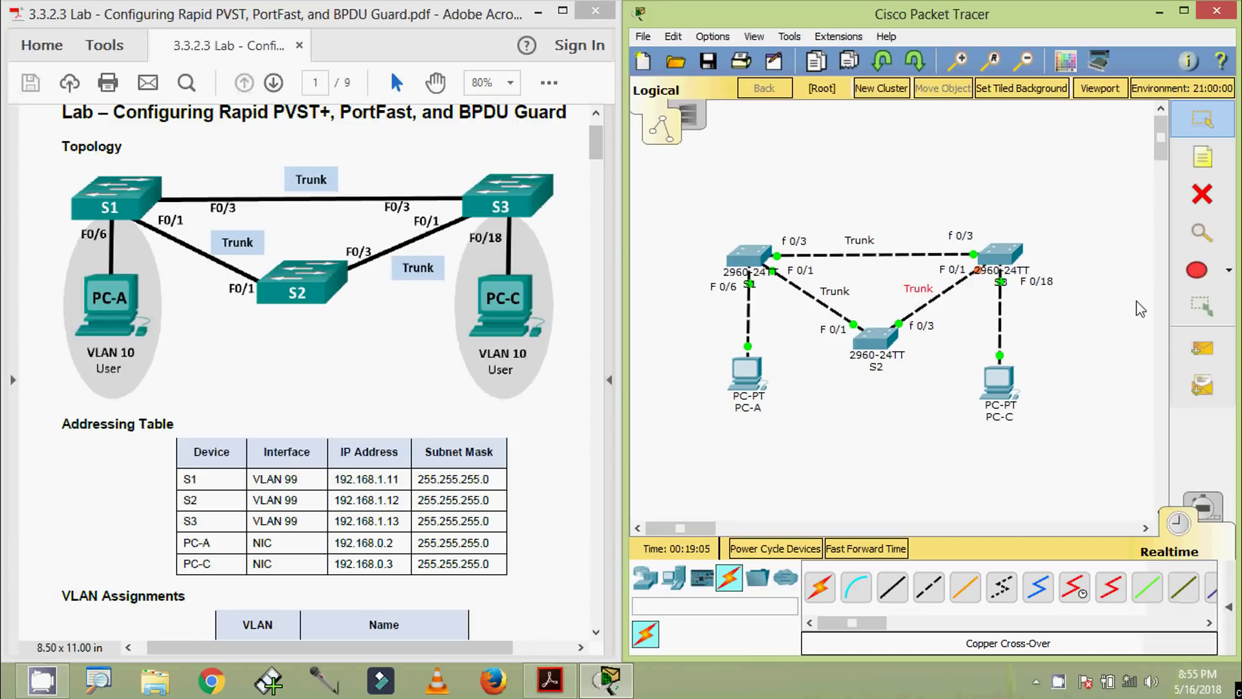
Set the ellipse drawing fill colour to light purple
{"action": "left_click", "coordinate": [1198, 270]}
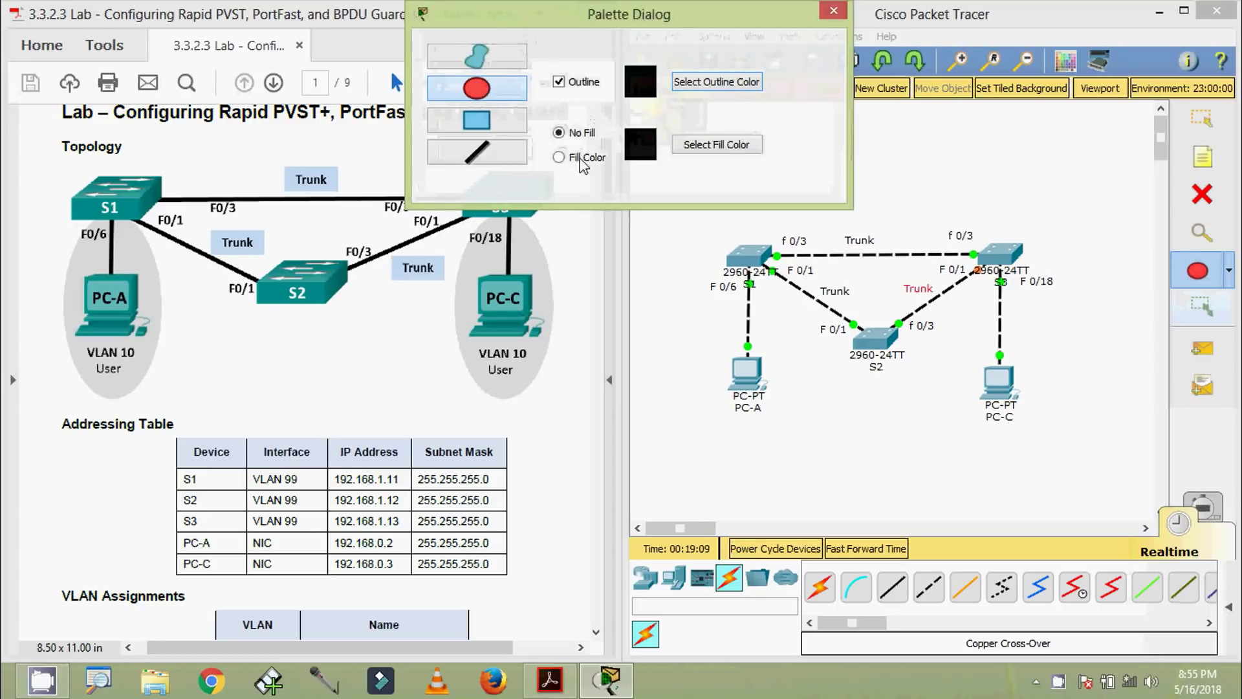
{"action": "left_click", "coordinate": [677, 149]}
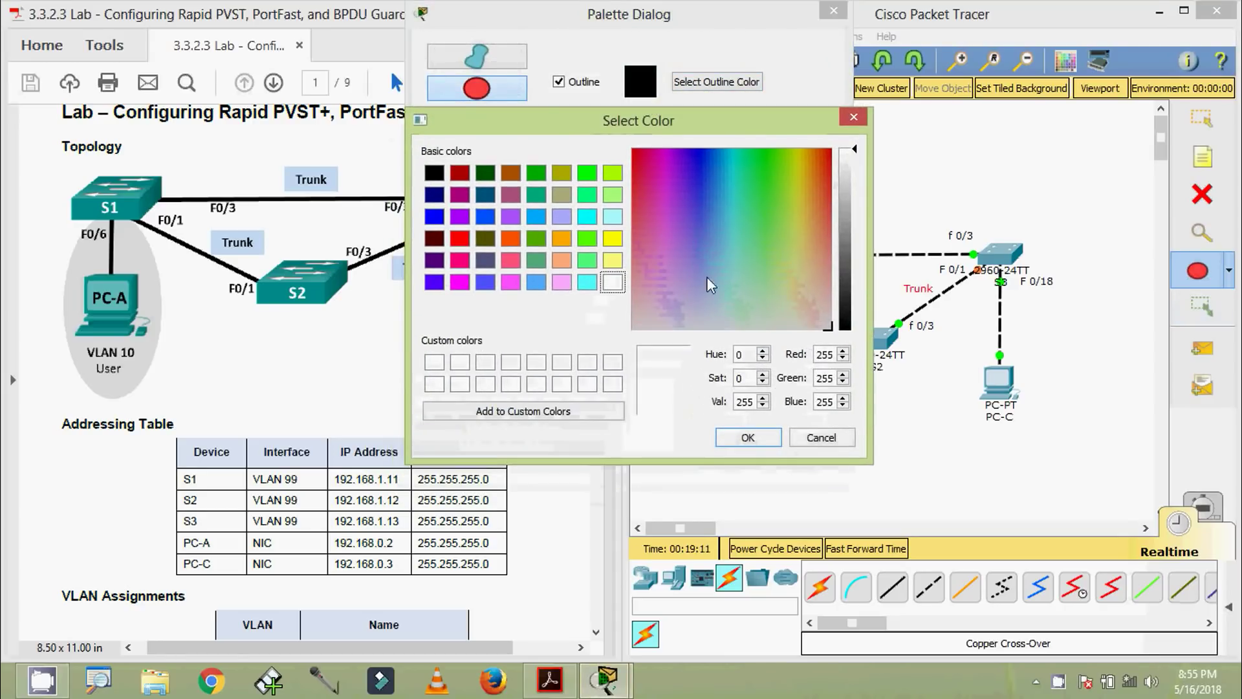
{"action": "left_click", "coordinate": [677, 298]}
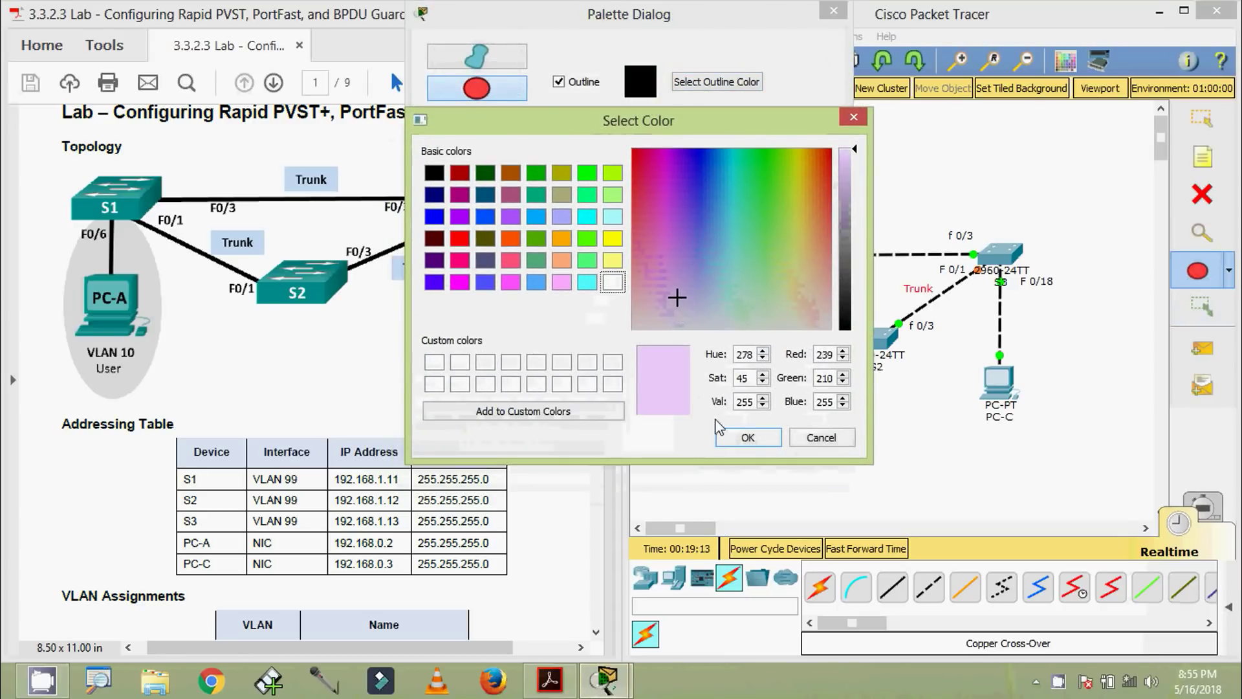
{"action": "left_click", "coordinate": [732, 437]}
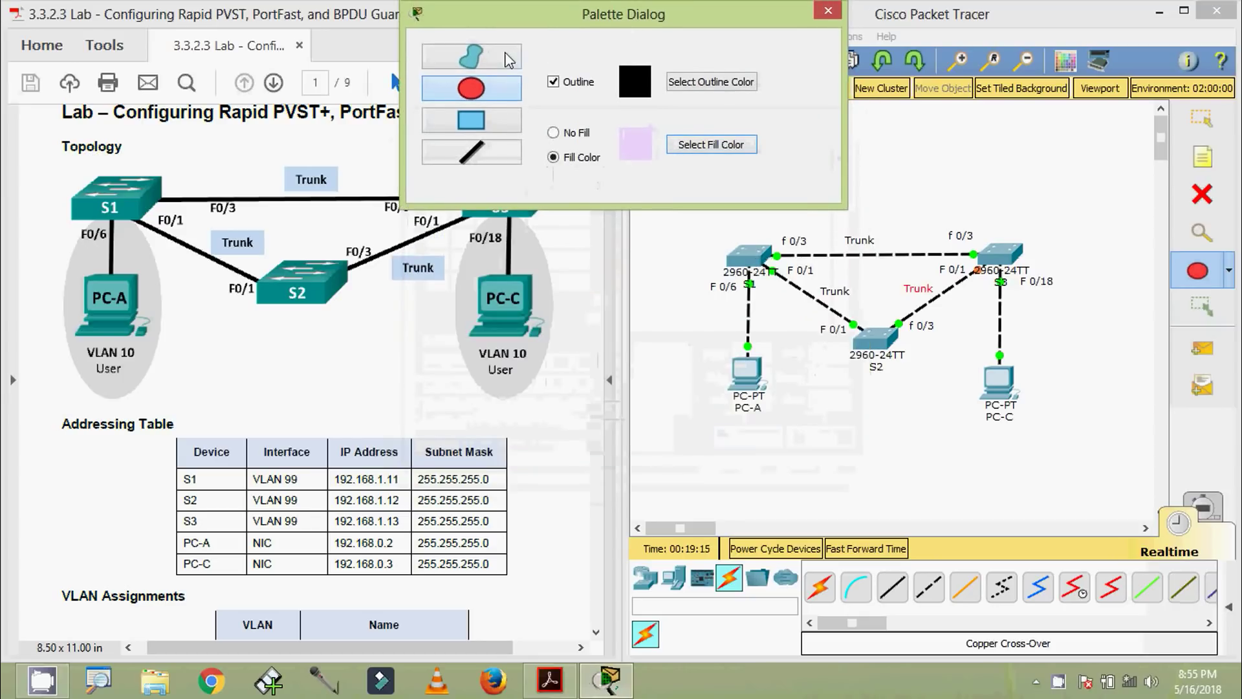
{"action": "left_click", "coordinate": [505, 57]}
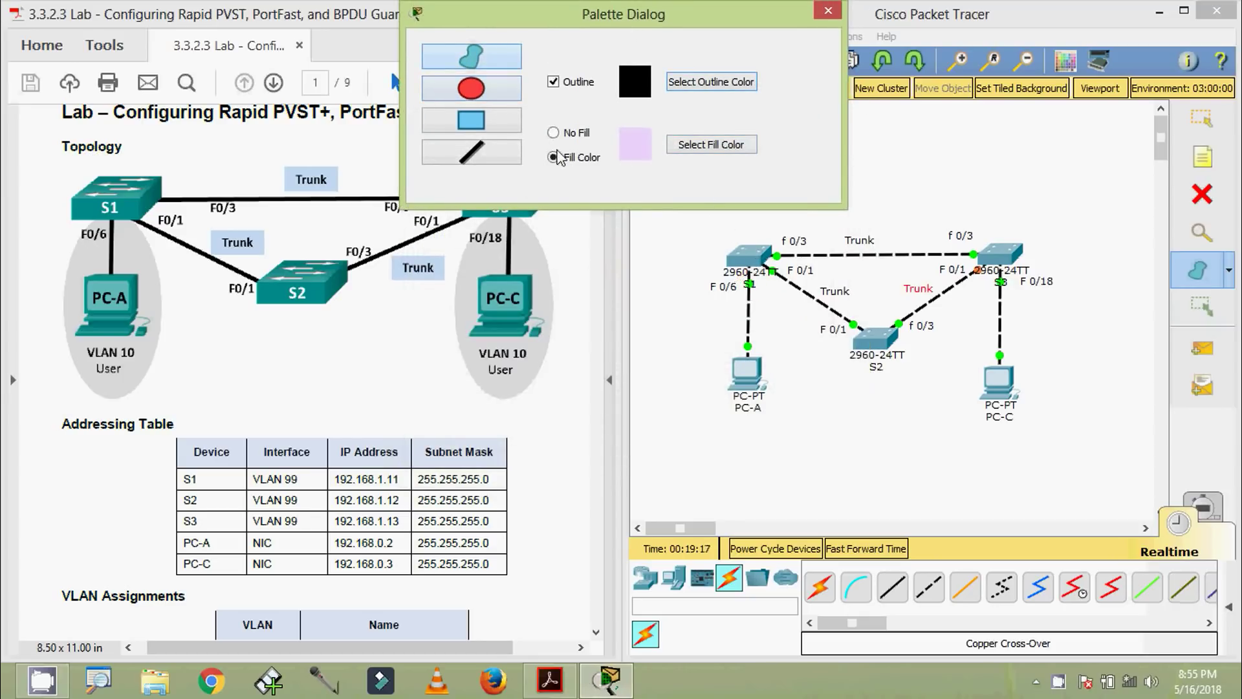
{"action": "left_click", "coordinate": [482, 96]}
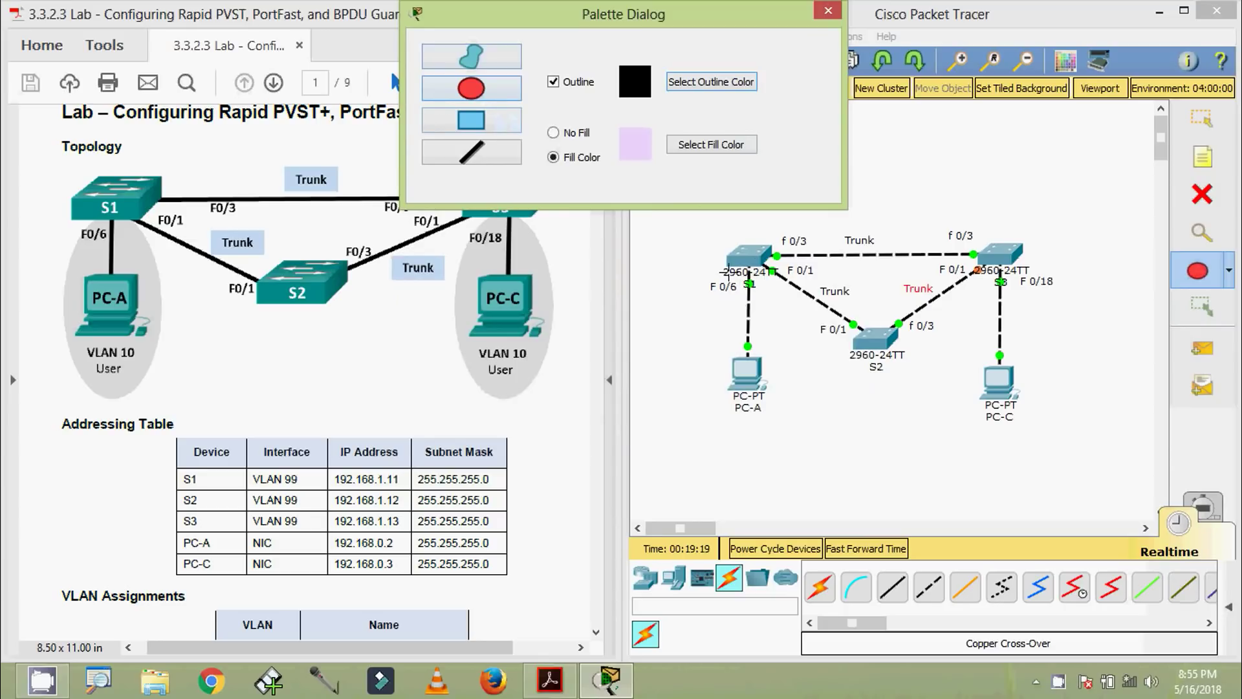
{"action": "left_click", "coordinate": [737, 274]}
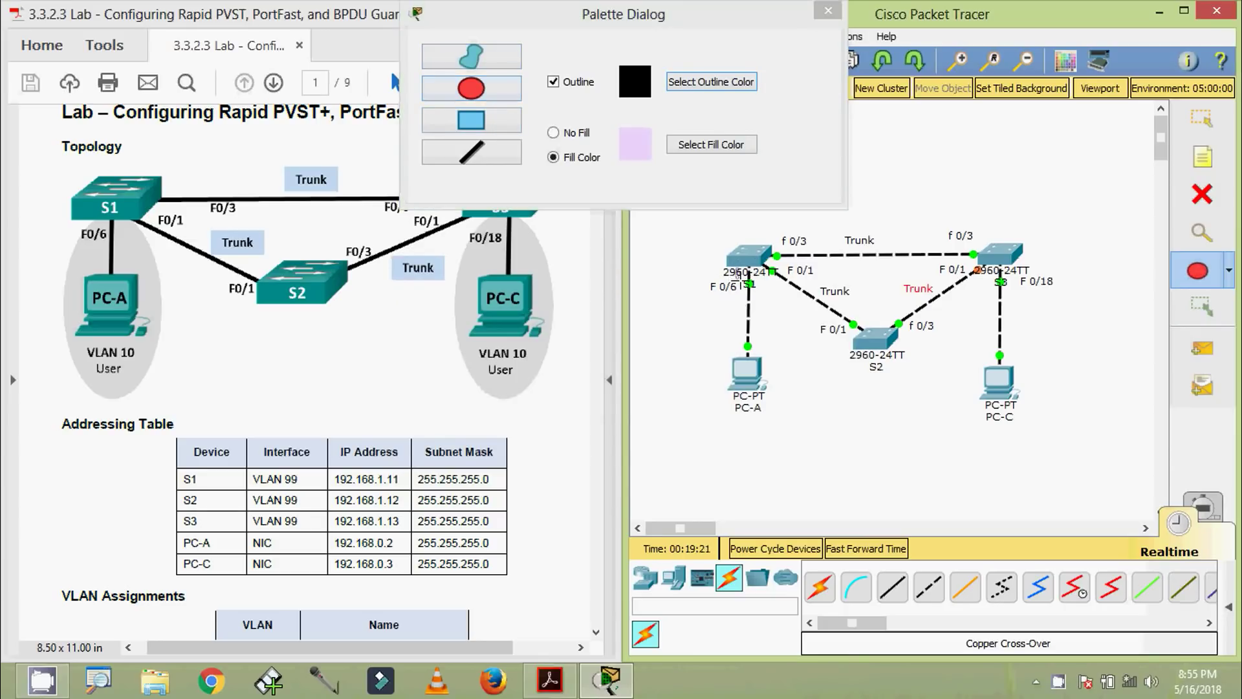
Draw lilac ellipses around S1 with PC-A and S3 with PC-C
{"action": "left_click_drag", "start_coordinate": [720, 272], "coordinate": [809, 461]}
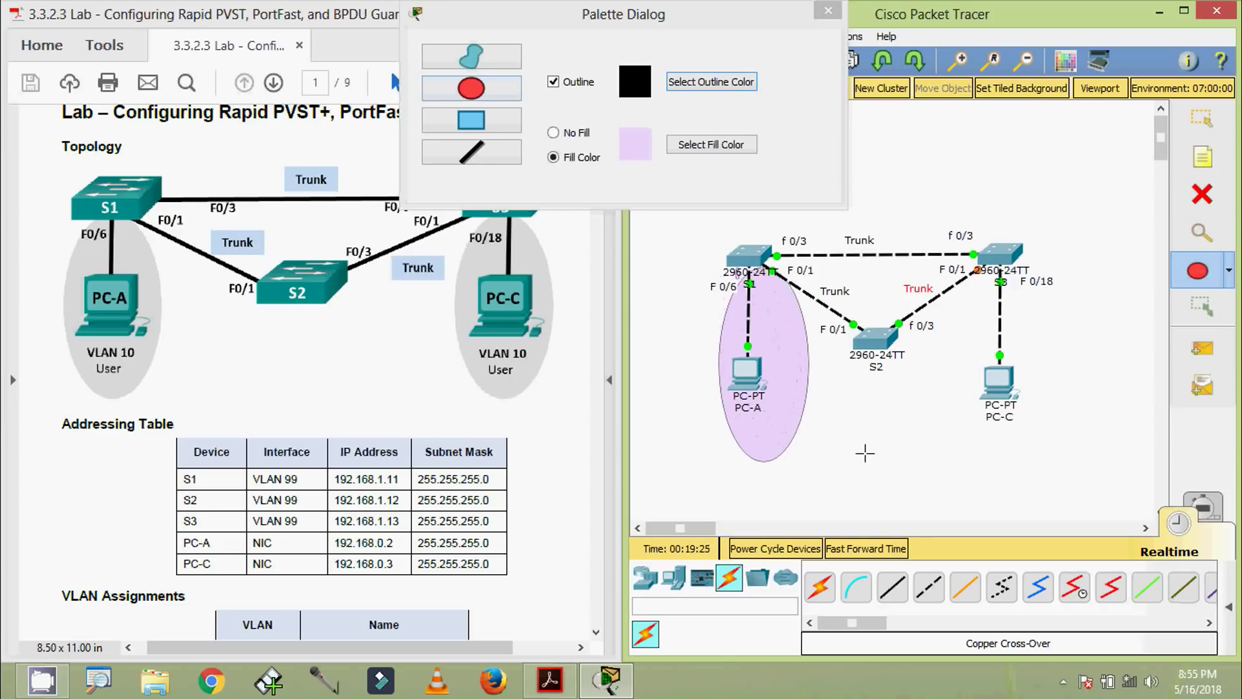
{"action": "left_click_drag", "start_coordinate": [1019, 265], "coordinate": [945, 462]}
{"action": "left_click", "coordinate": [1202, 118]}
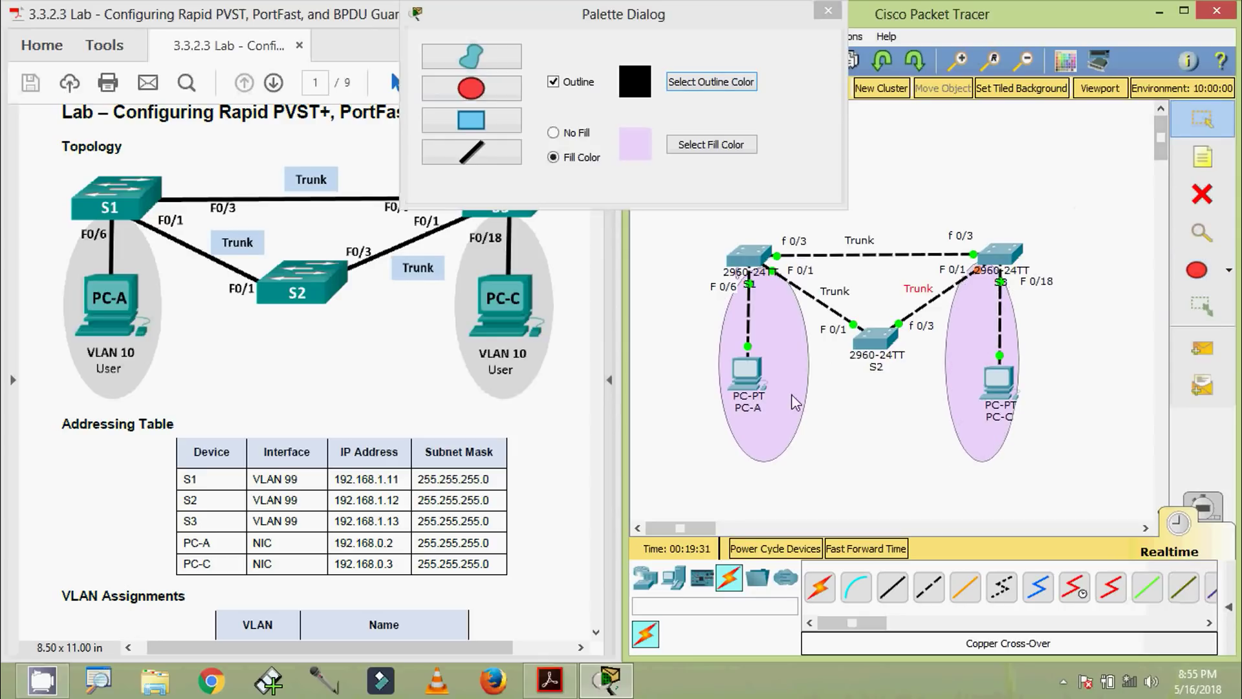
{"action": "left_click", "coordinate": [786, 394]}
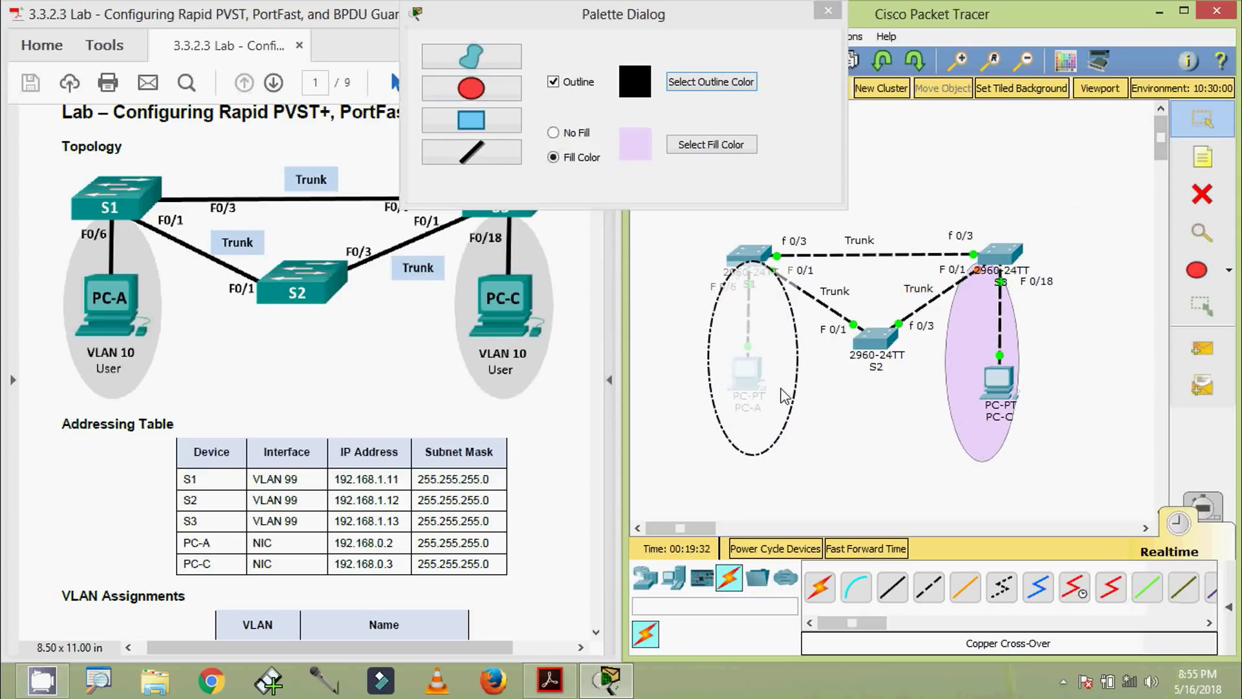
{"action": "left_click", "coordinate": [977, 424]}
{"action": "left_click", "coordinate": [935, 448]}
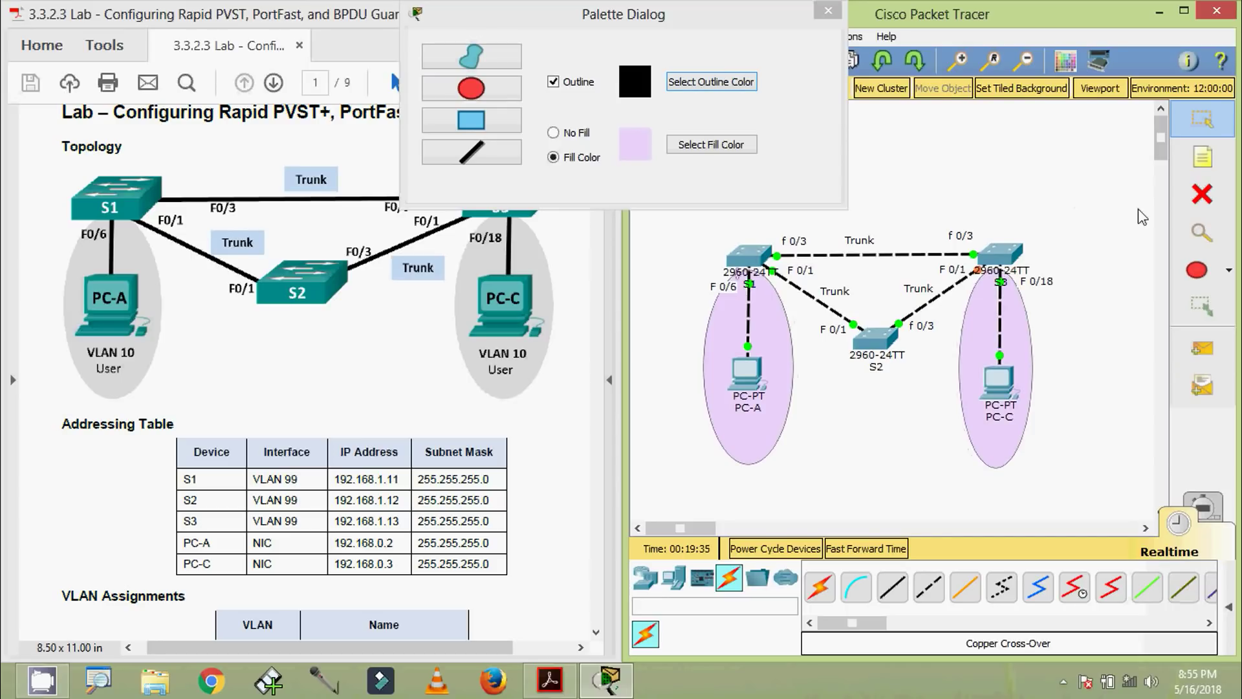
{"action": "left_click", "coordinate": [1202, 158]}
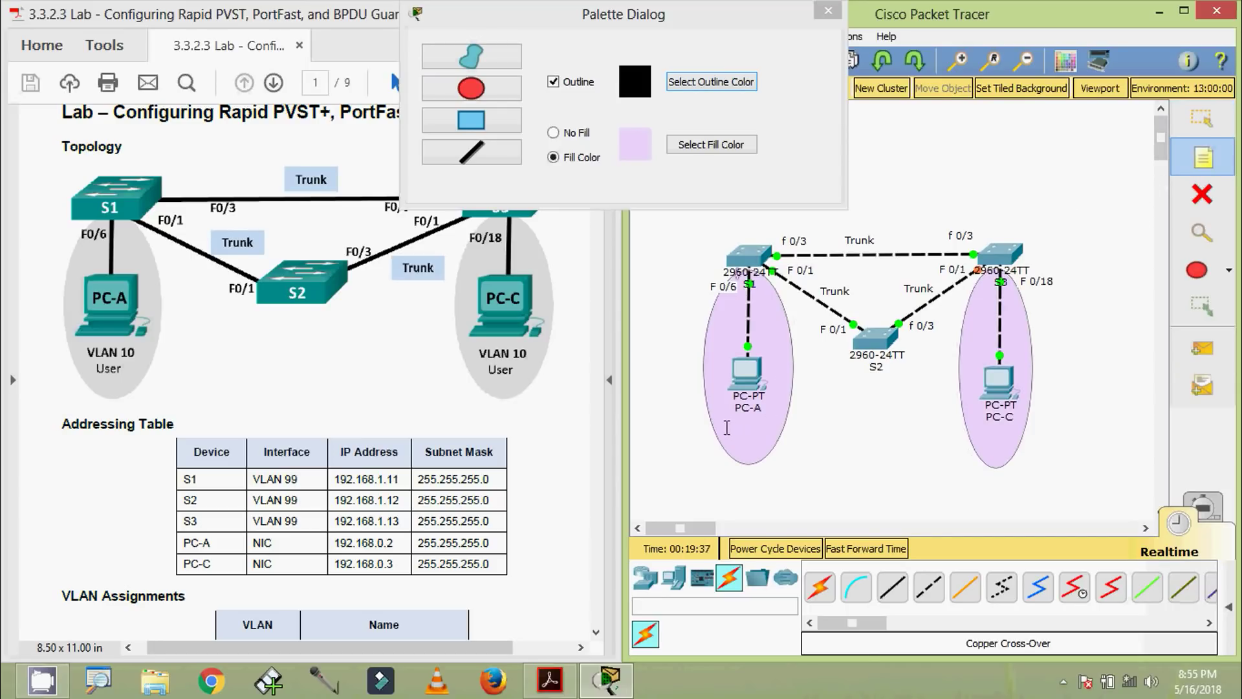
Add a two-line 'VLAN 10 / USER' note inside PC-A's ellipse
{"action": "left_click", "coordinate": [726, 431]}
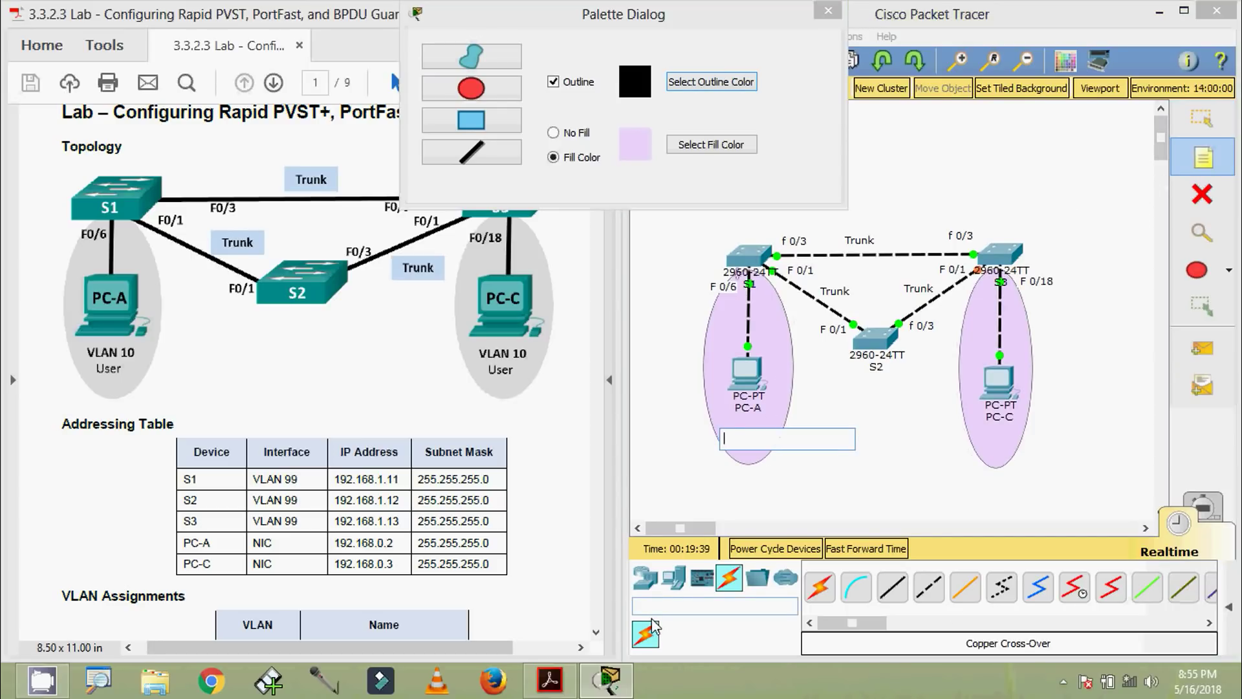
{"action": "type", "text": "VLAN"}
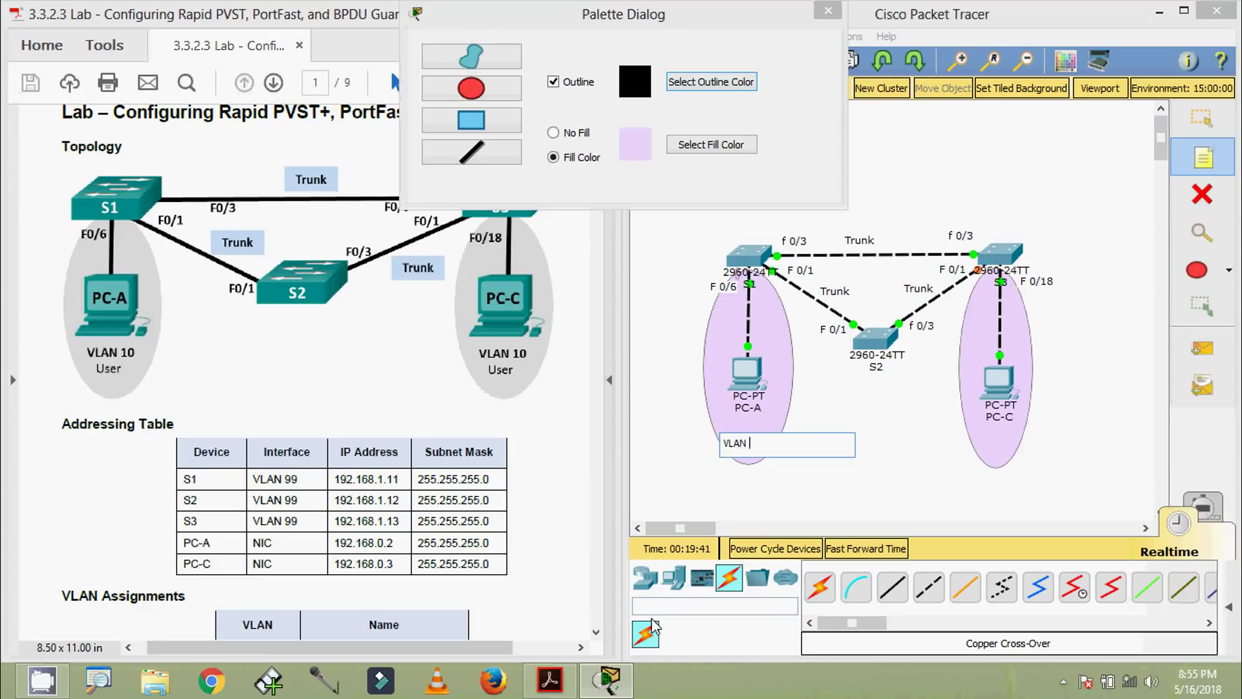
{"action": "type", "text": " 10"}
{"action": "key", "text": "Return"}
{"action": "type", "text": "U"}
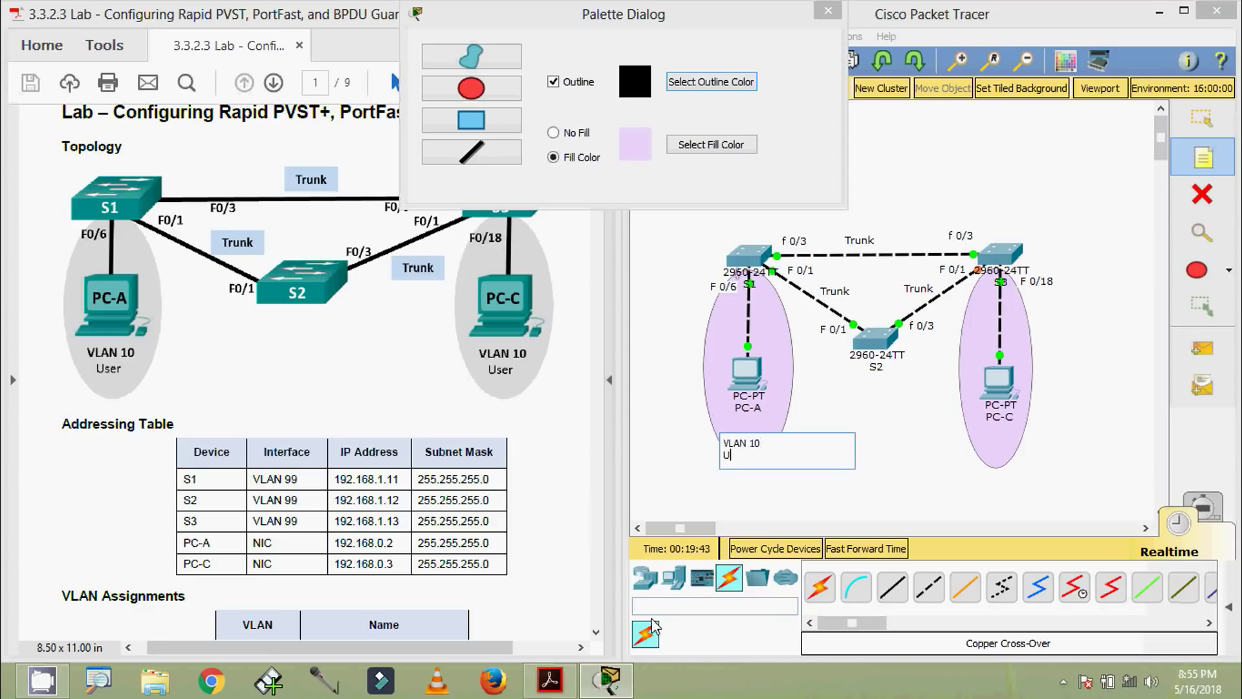
{"action": "type", "text": "SER"}
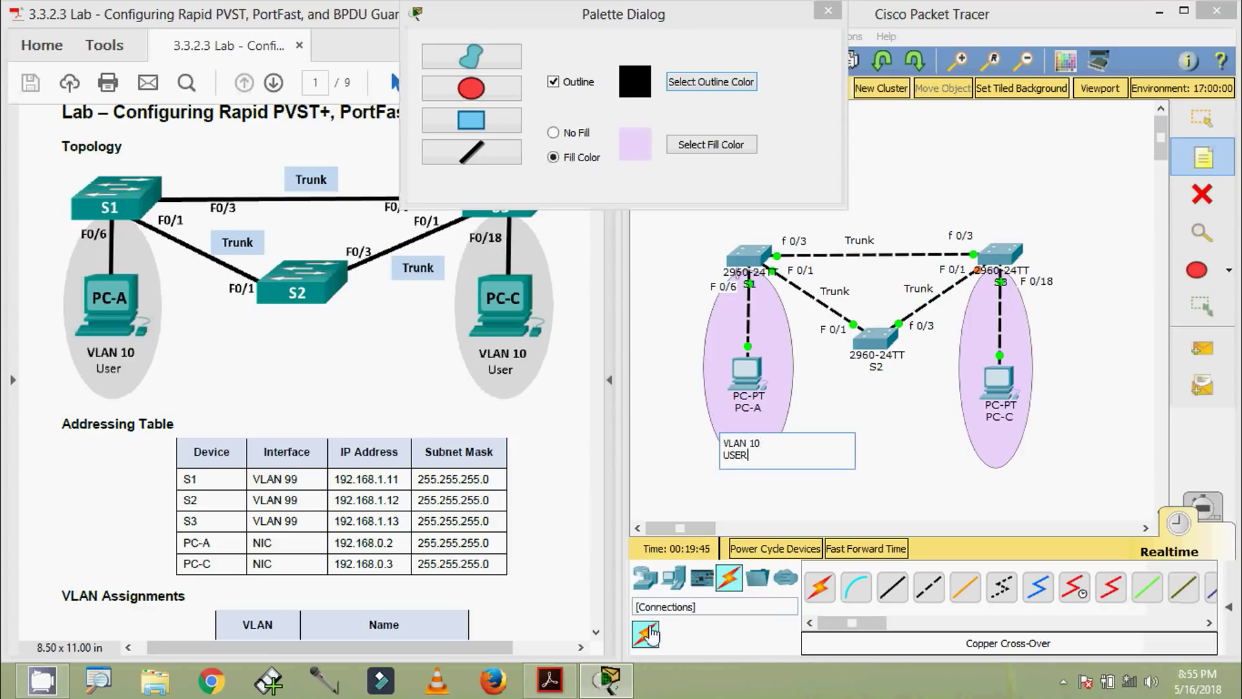
{"action": "left_click", "coordinate": [744, 456]}
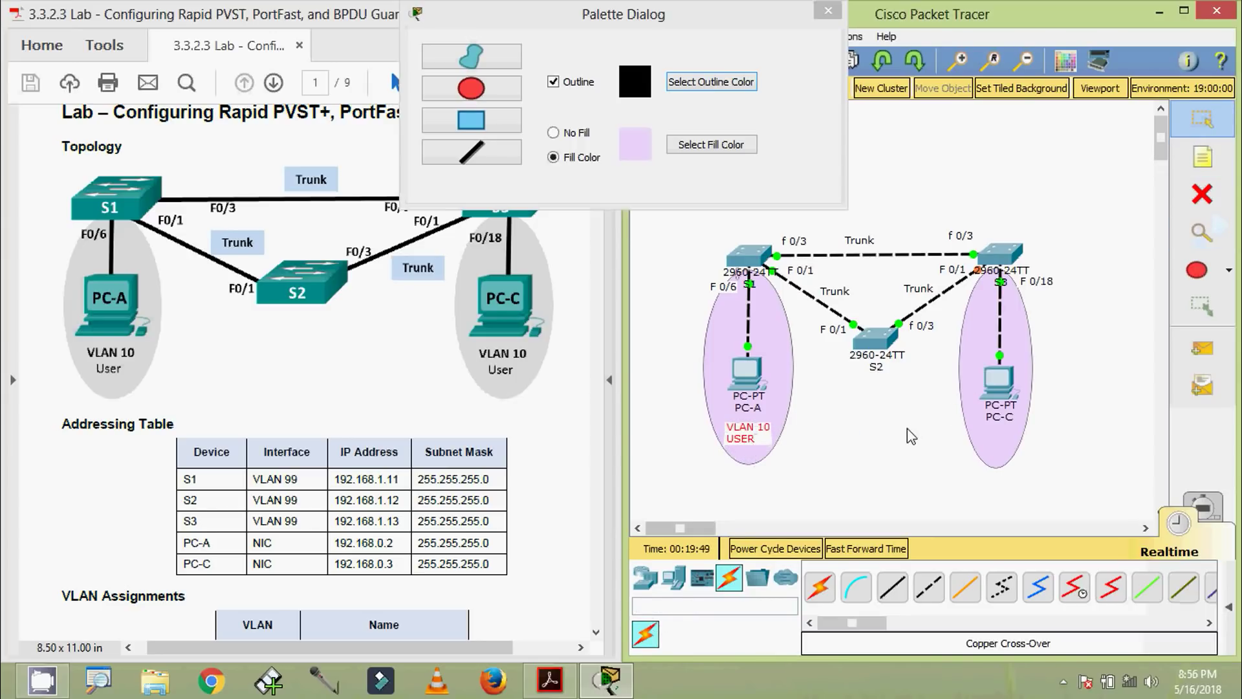
Copy the VLAN 10 USER note into PC-C's ellipse and close the shape palette
{"action": "left_click_drag", "start_coordinate": [756, 440], "coordinate": [762, 438]}
{"action": "key", "text": "ctrl+c"}
{"action": "key", "text": "ctrl+v"}
{"action": "left_click_drag", "start_coordinate": [965, 434], "coordinate": [1007, 447]}
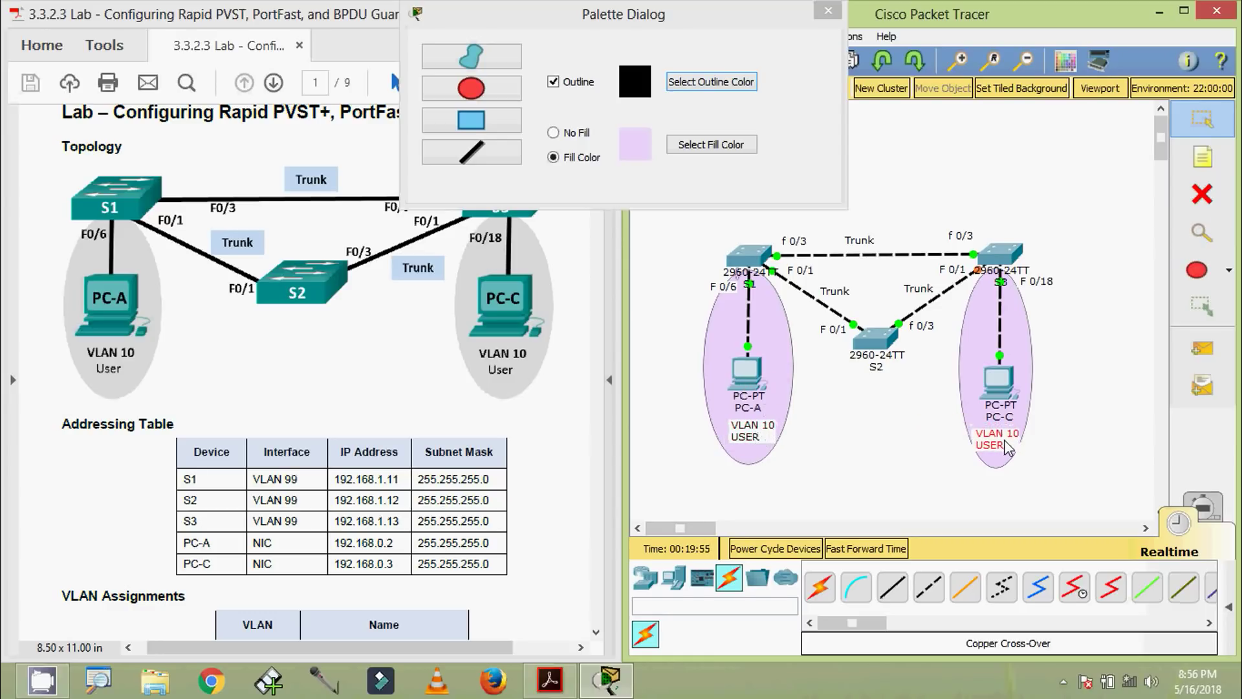
{"action": "left_click", "coordinate": [1035, 482]}
{"action": "left_click", "coordinate": [828, 11]}
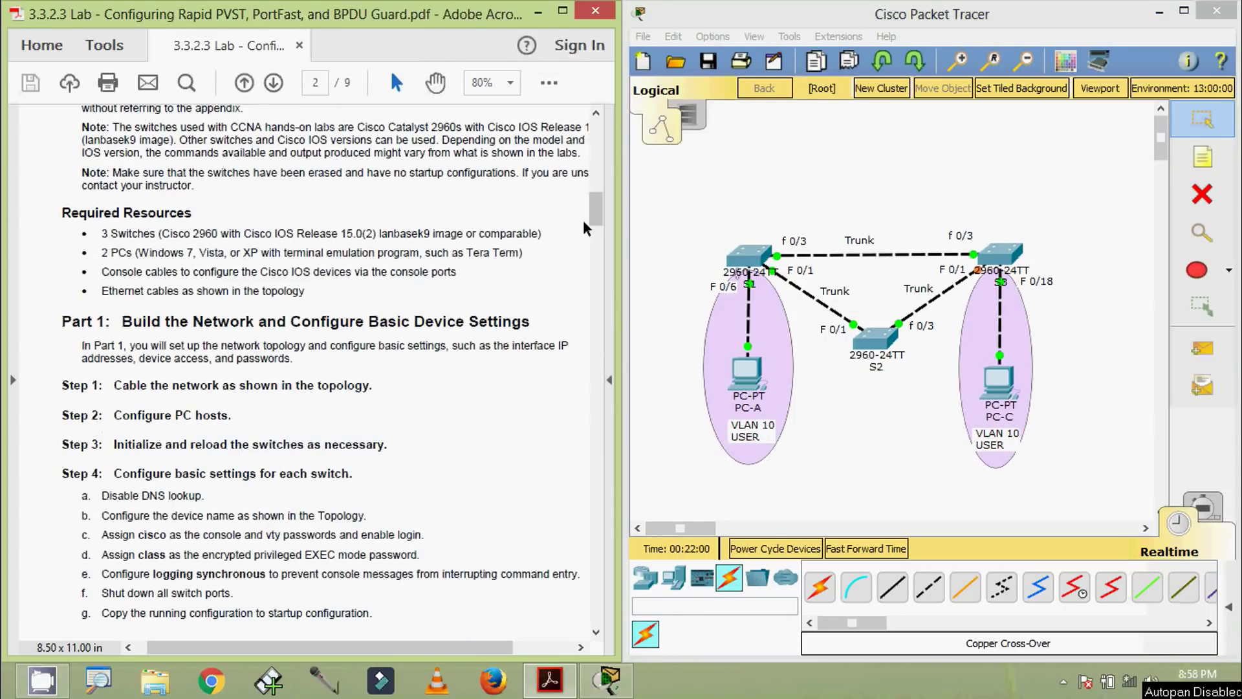
Highlight PC-A's IP in page 1's addressing table, then show PC-A's Desktop tab
{"action": "left_click_drag", "start_coordinate": [595, 213], "coordinate": [596, 152]}
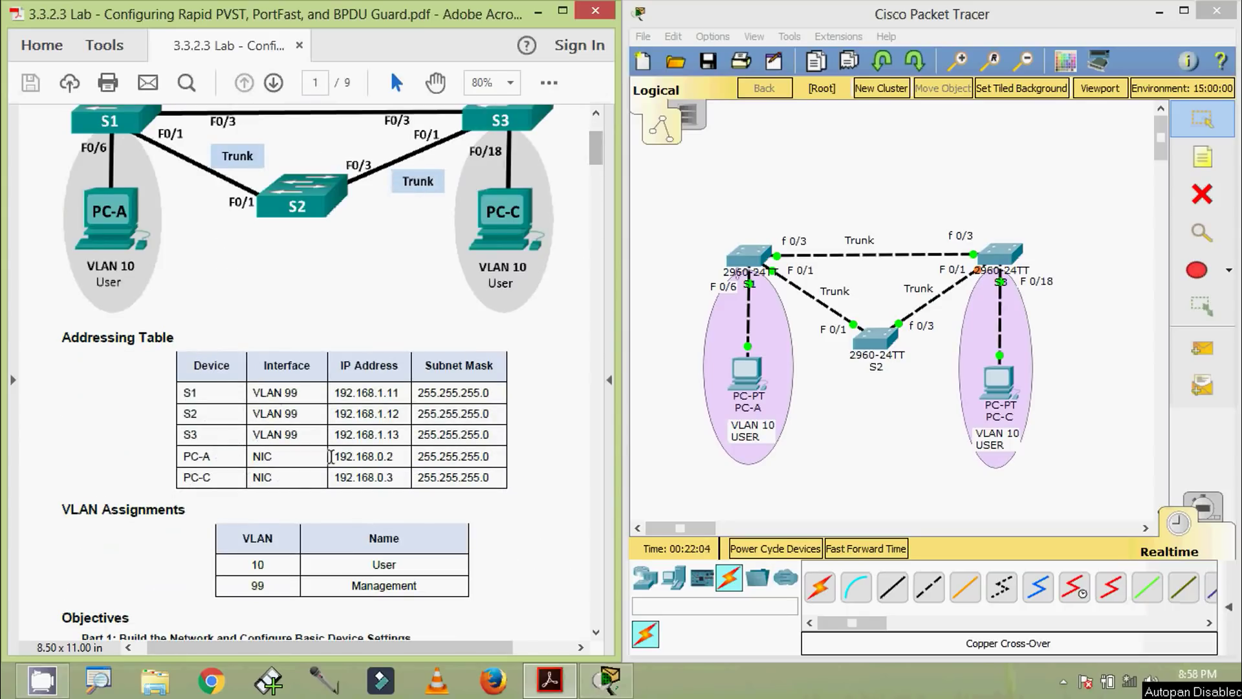
{"action": "left_click_drag", "start_coordinate": [332, 457], "coordinate": [390, 456]}
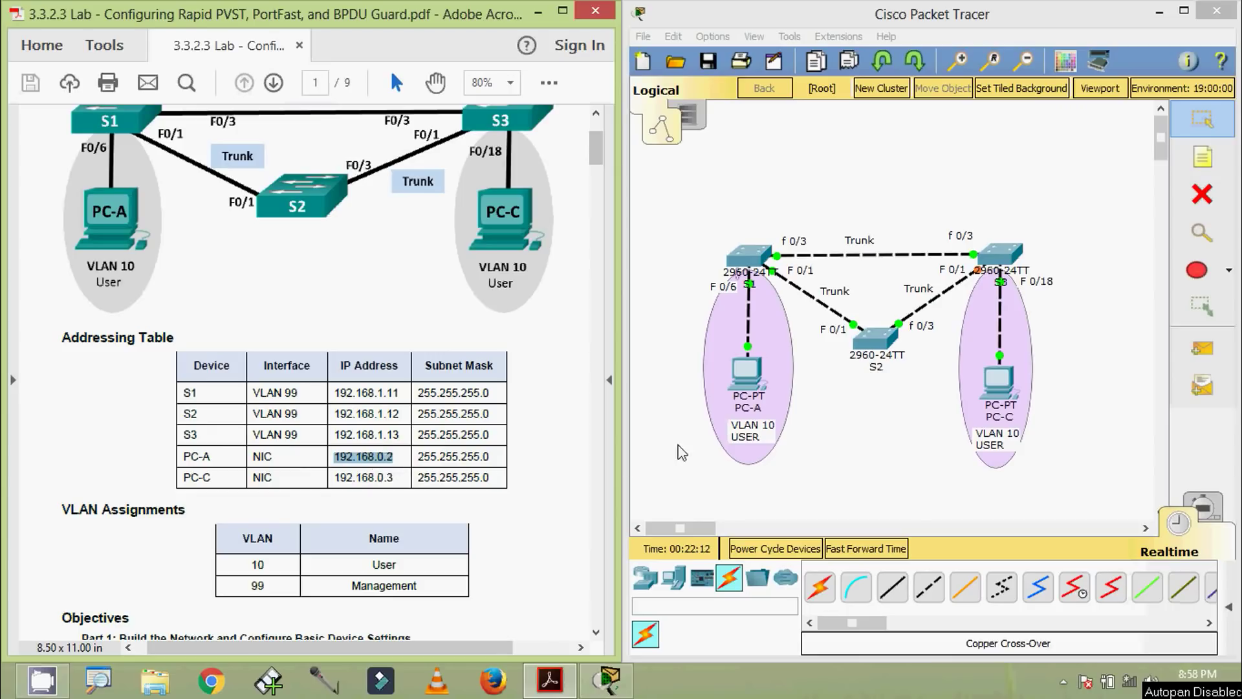
{"action": "left_click", "coordinate": [746, 372]}
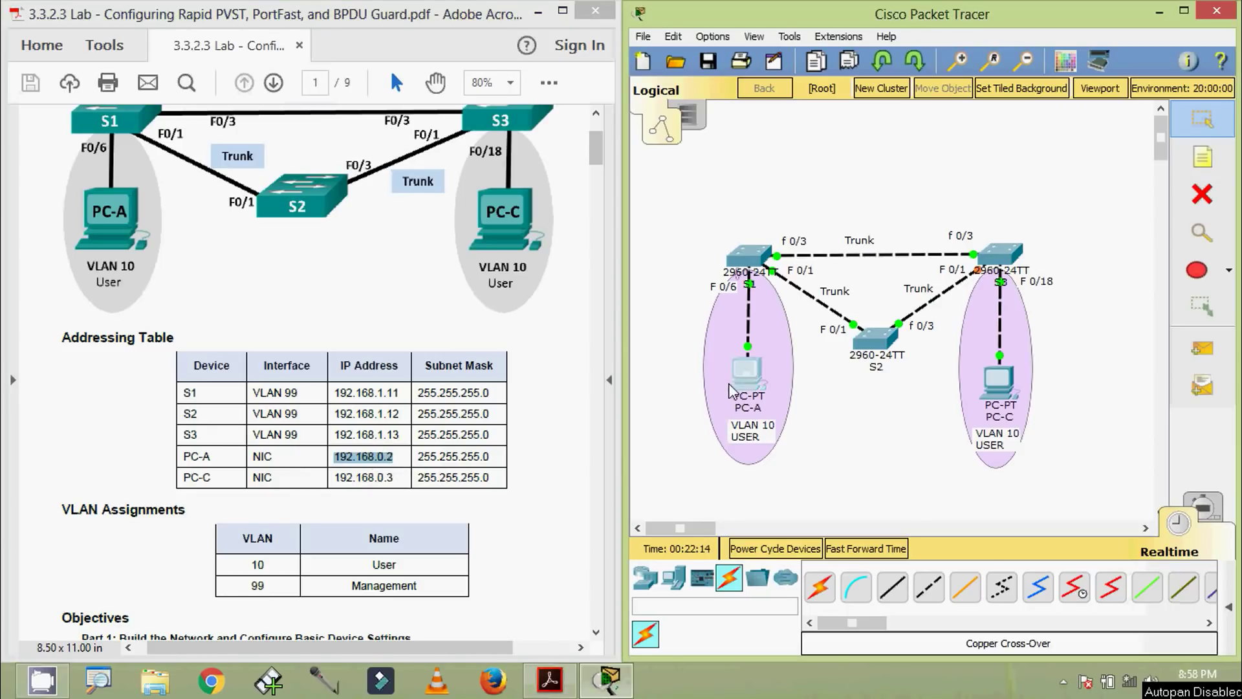
{"action": "left_click", "coordinate": [391, 165]}
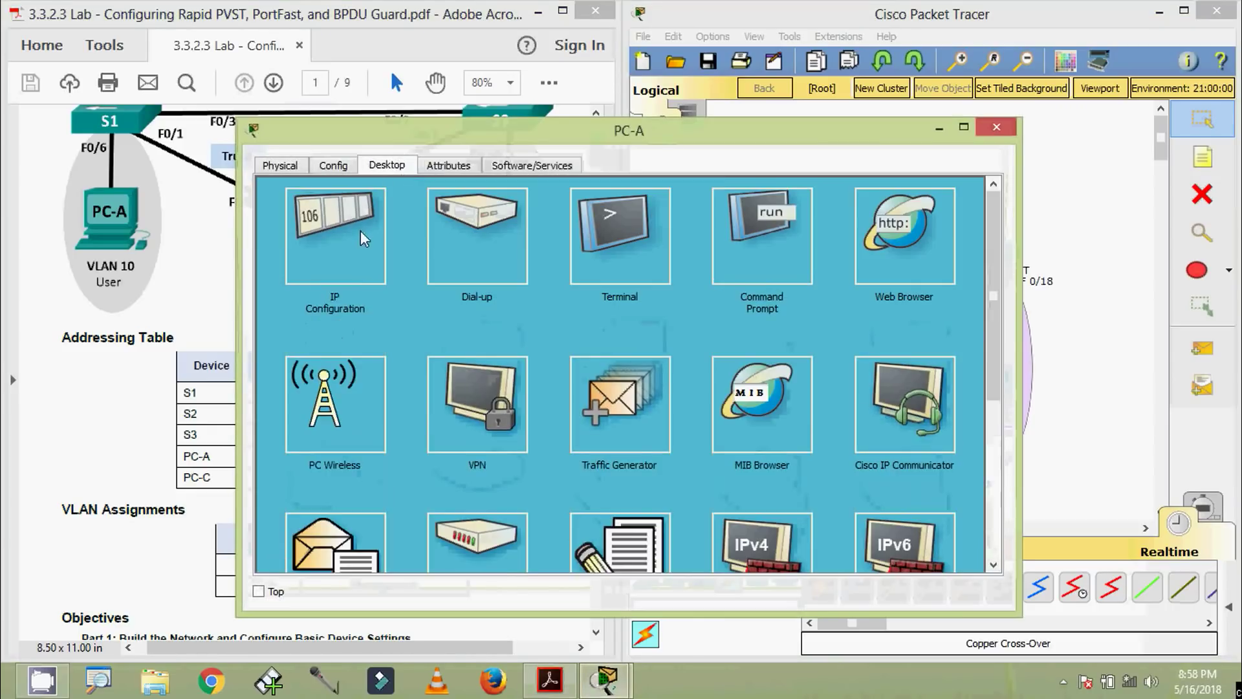
Give PC-A IP address 192.168.0.2 with subnet mask 255.255.255.0
{"action": "left_click", "coordinate": [361, 231]}
{"action": "left_click_drag", "start_coordinate": [496, 131], "coordinate": [558, 102]}
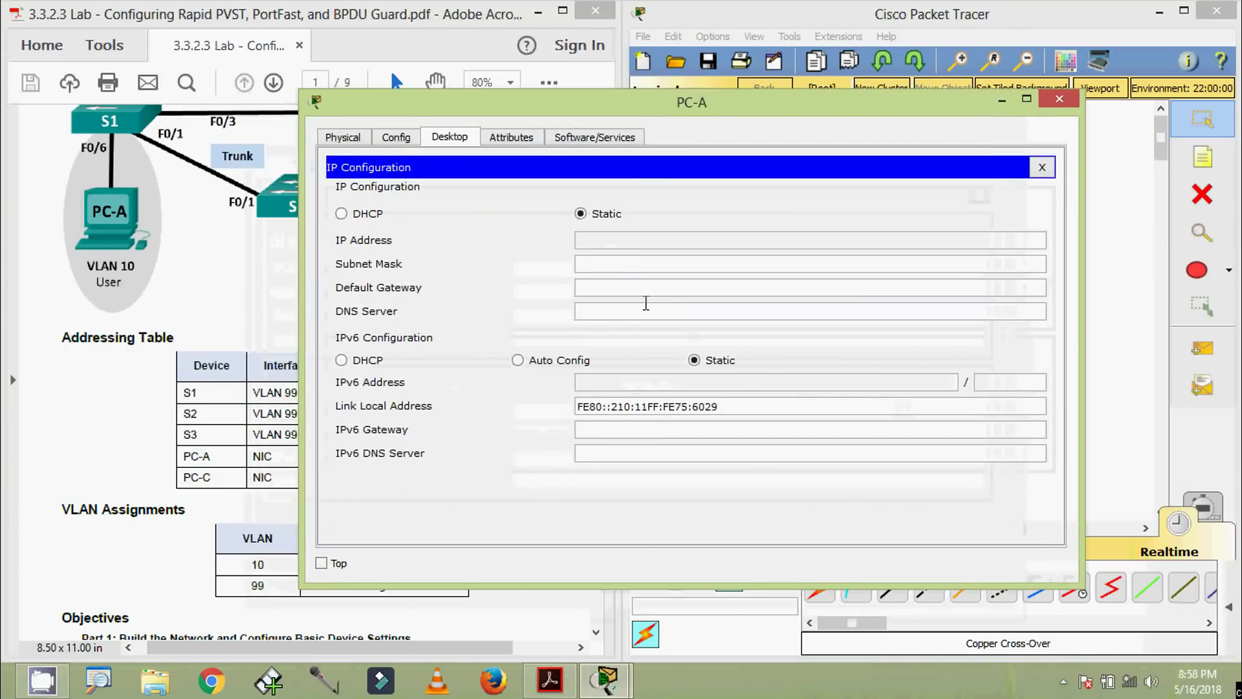
{"action": "left_click", "coordinate": [594, 240]}
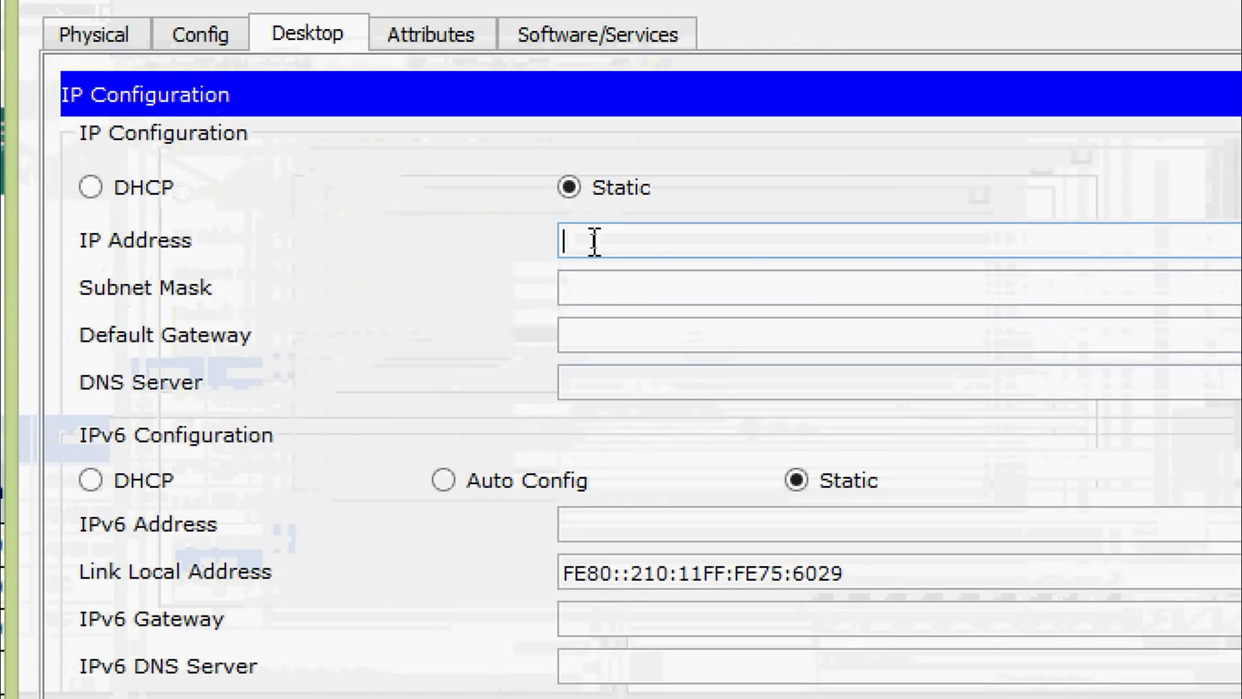
{"action": "type", "text": "192.168.0.2"}
{"action": "left_click", "coordinate": [602, 285]}
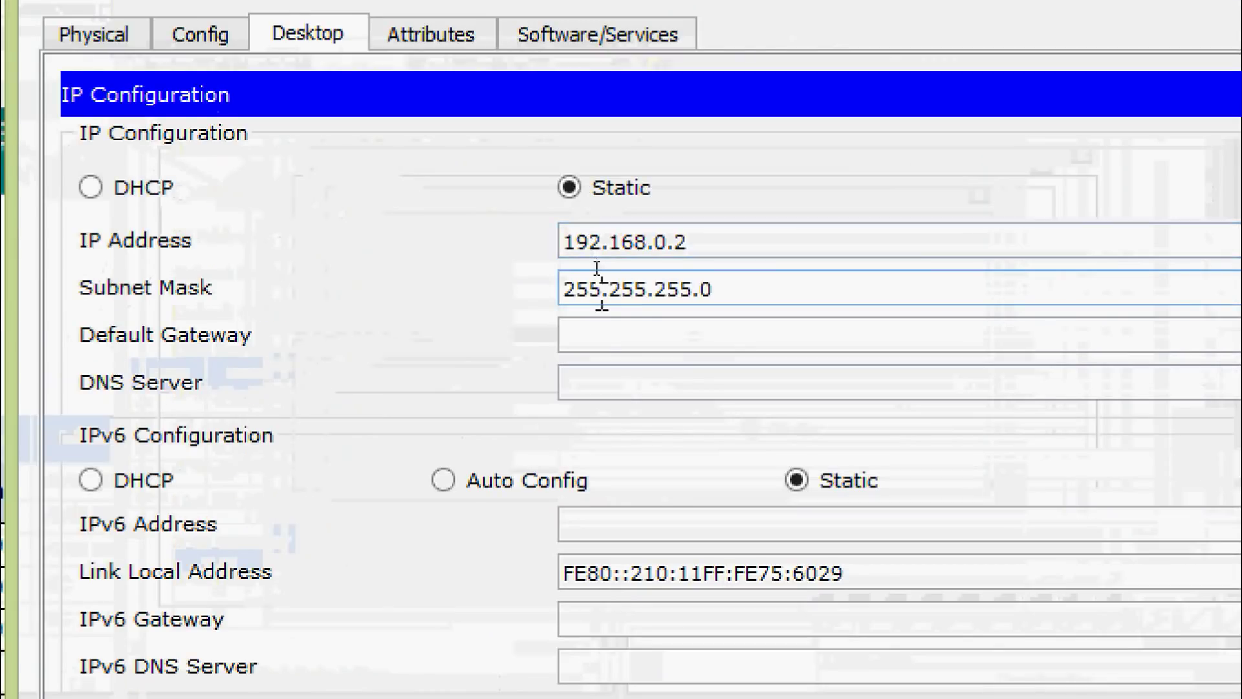
{"action": "left_click", "coordinate": [608, 343]}
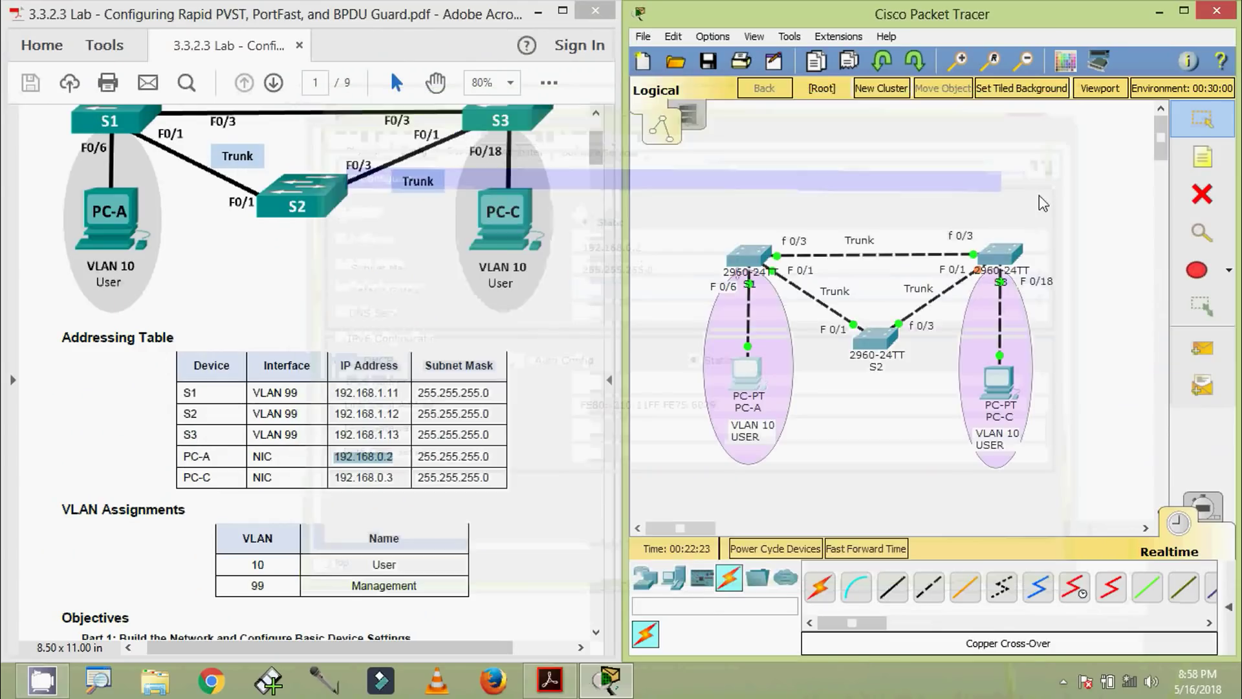
Give PC-C IP address 192.168.0.3 with mask 255.255.255.0 and close its window
{"action": "left_click", "coordinate": [999, 381]}
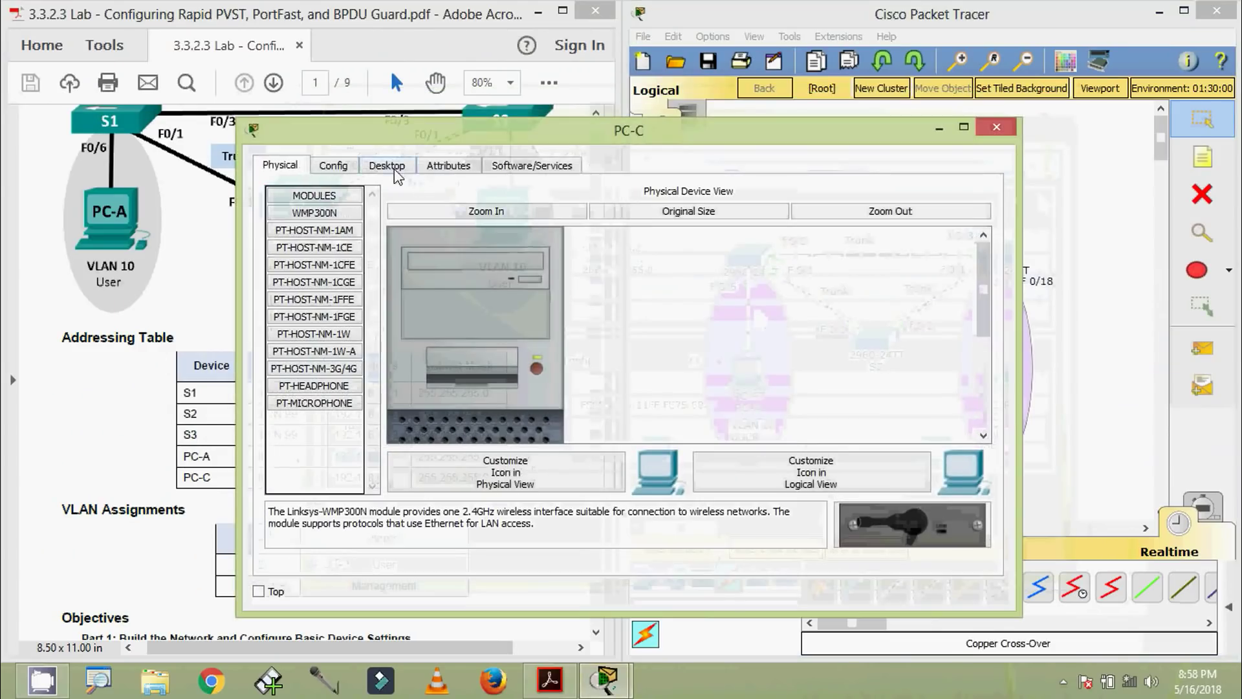
{"action": "left_click", "coordinate": [394, 169]}
{"action": "left_click", "coordinate": [349, 228]}
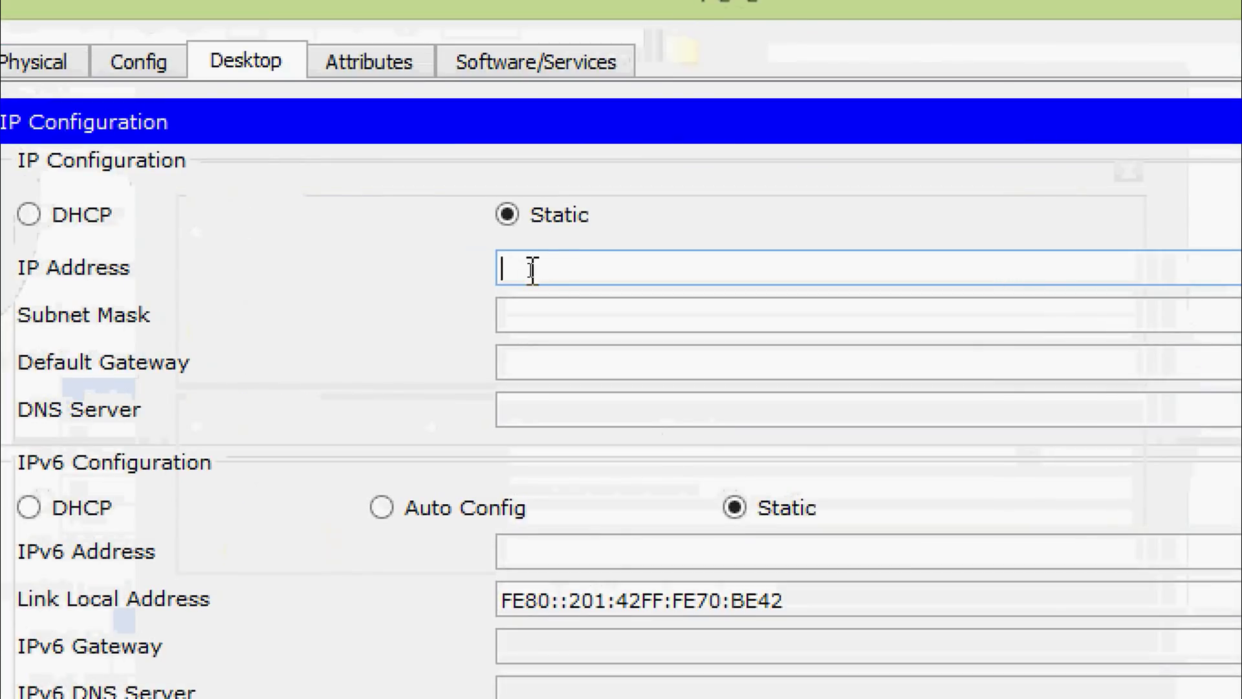
{"action": "type", "text": "192.168.0.2"}
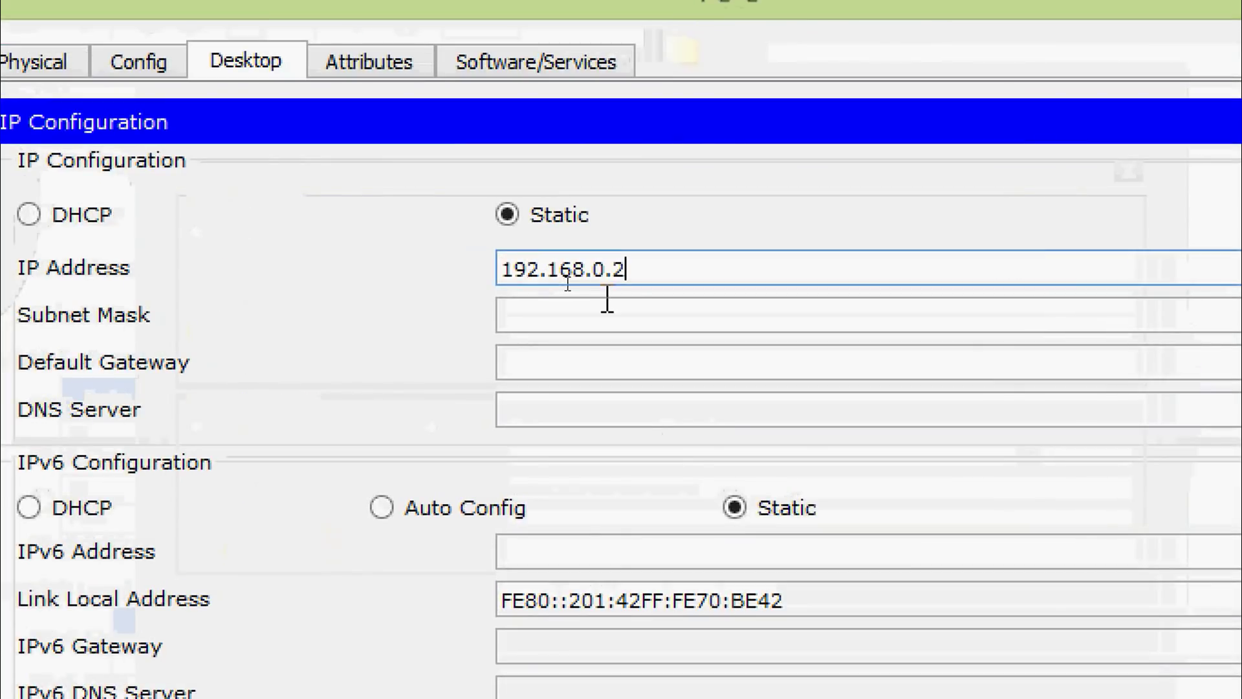
{"action": "type", "text": "3"}
{"action": "left_click", "coordinate": [638, 315]}
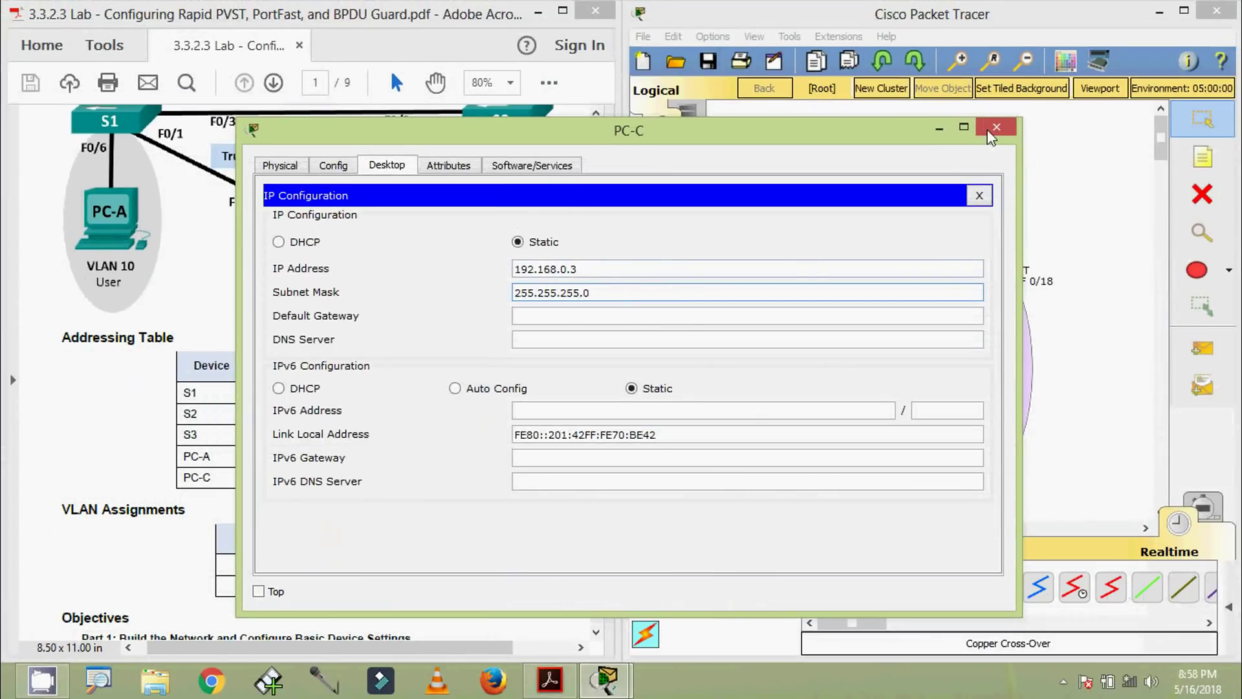
{"action": "left_click", "coordinate": [996, 127]}
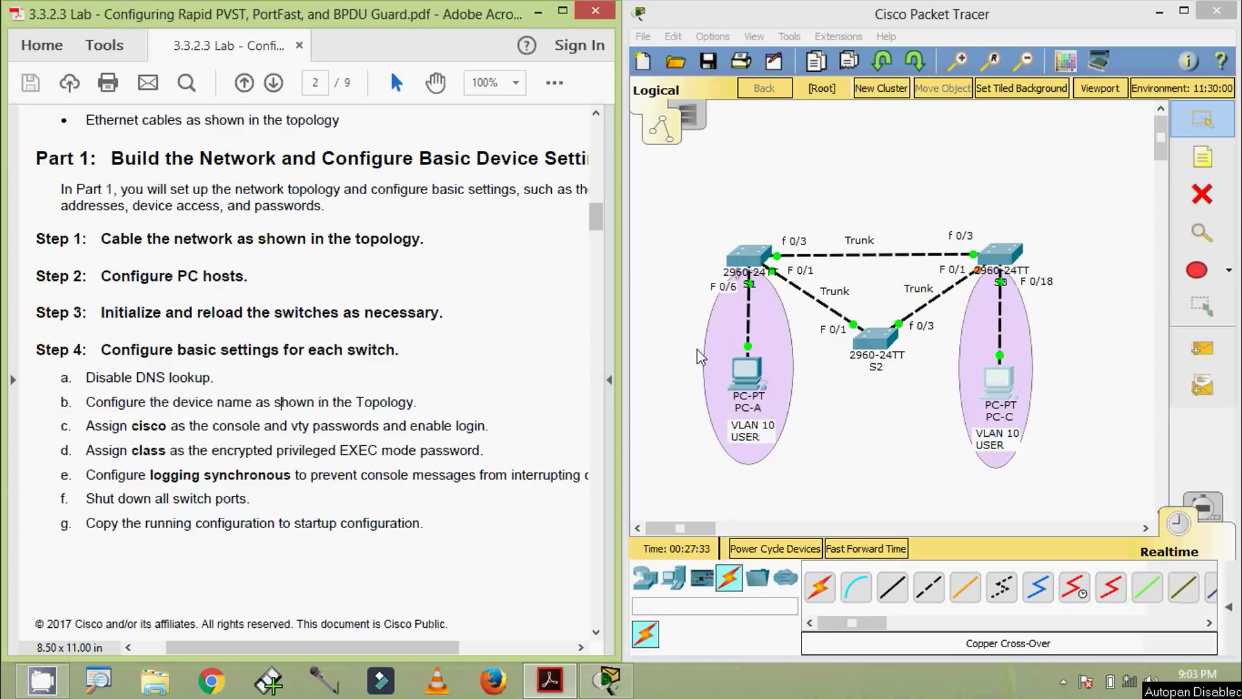
Open S1's CLI and enter global configuration mode
{"action": "left_click", "coordinate": [746, 258]}
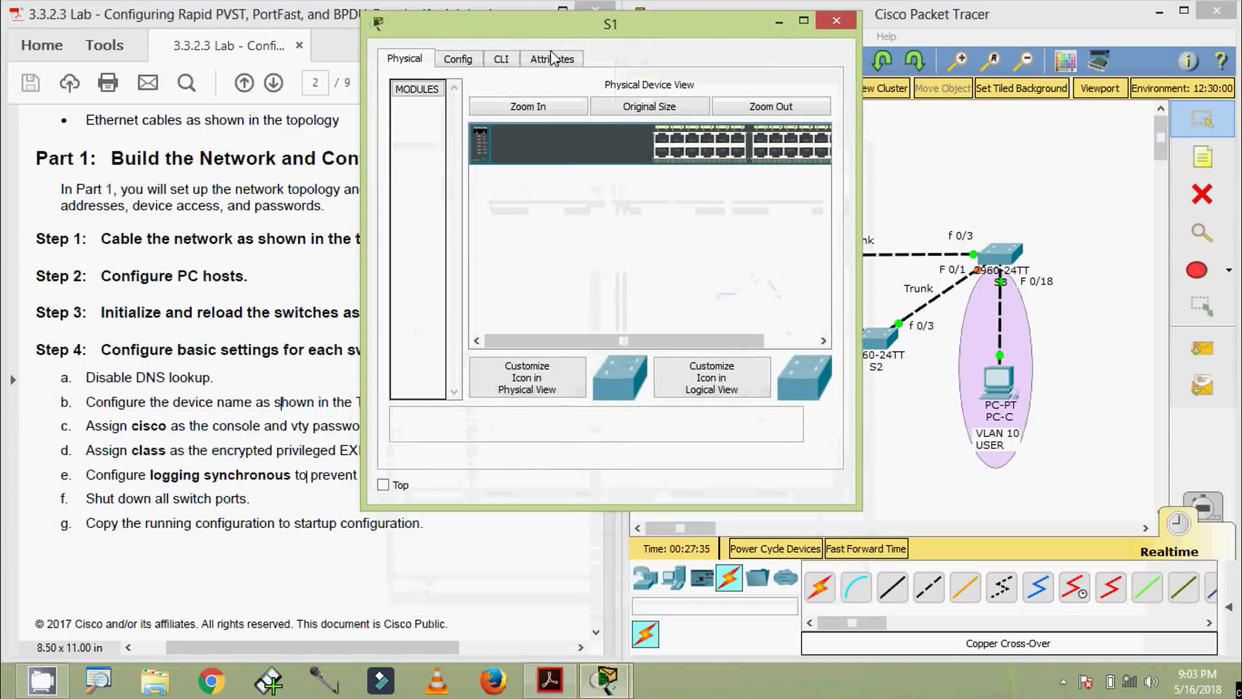
{"action": "left_click", "coordinate": [501, 58]}
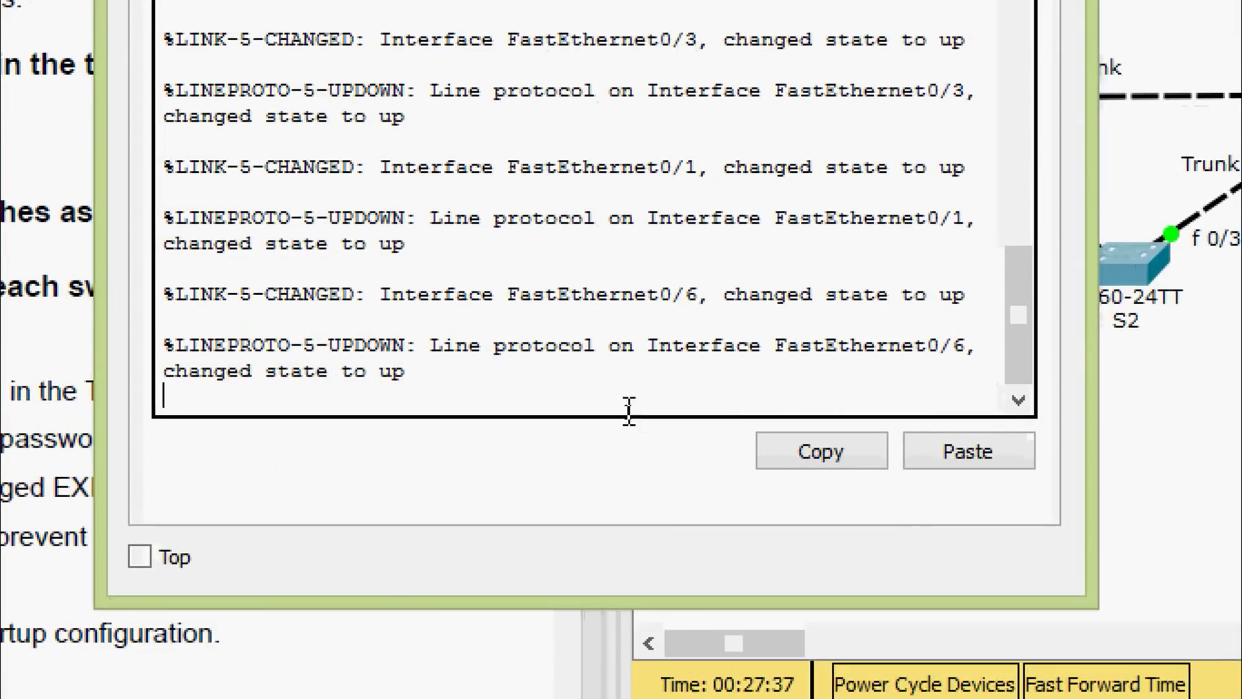
{"action": "key", "text": "Return"}
{"action": "type", "text": "ENA"}
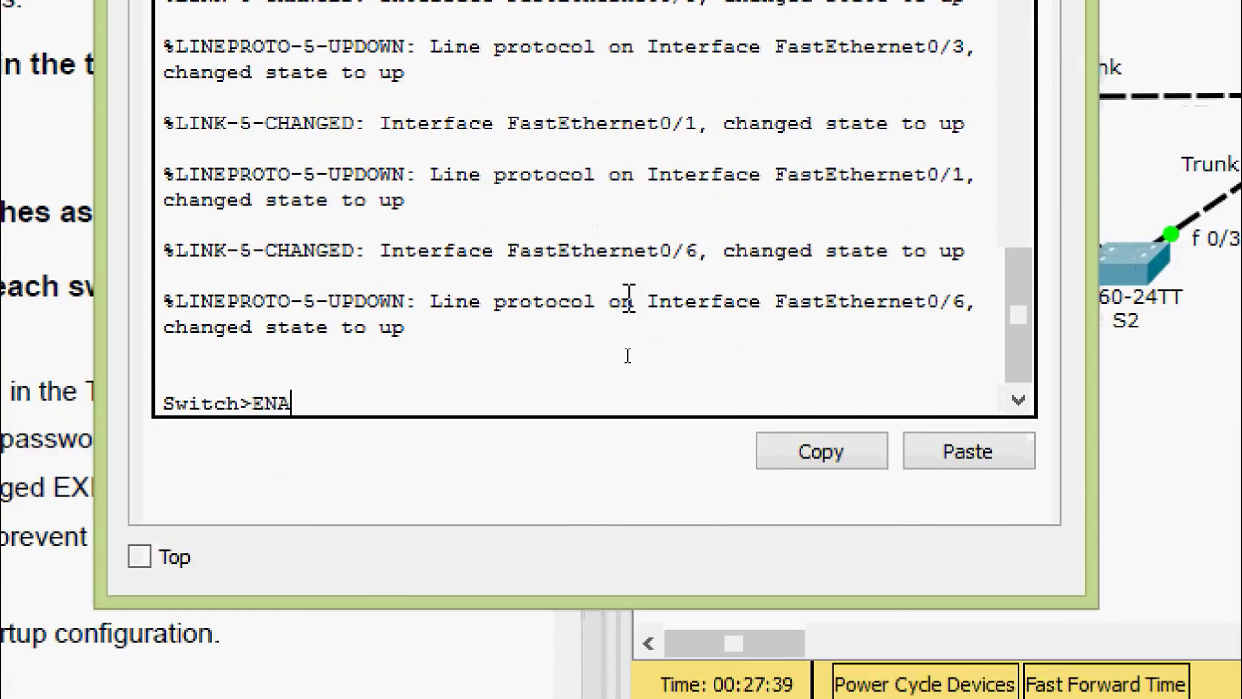
{"action": "key", "text": "Return"}
{"action": "type", "text": "conf"}
{"action": "key", "text": "Tab"}
{"action": "type", "text": "t"}
Set the hostname to S1 and disable DNS domain lookup
{"action": "key", "text": "Tab"}
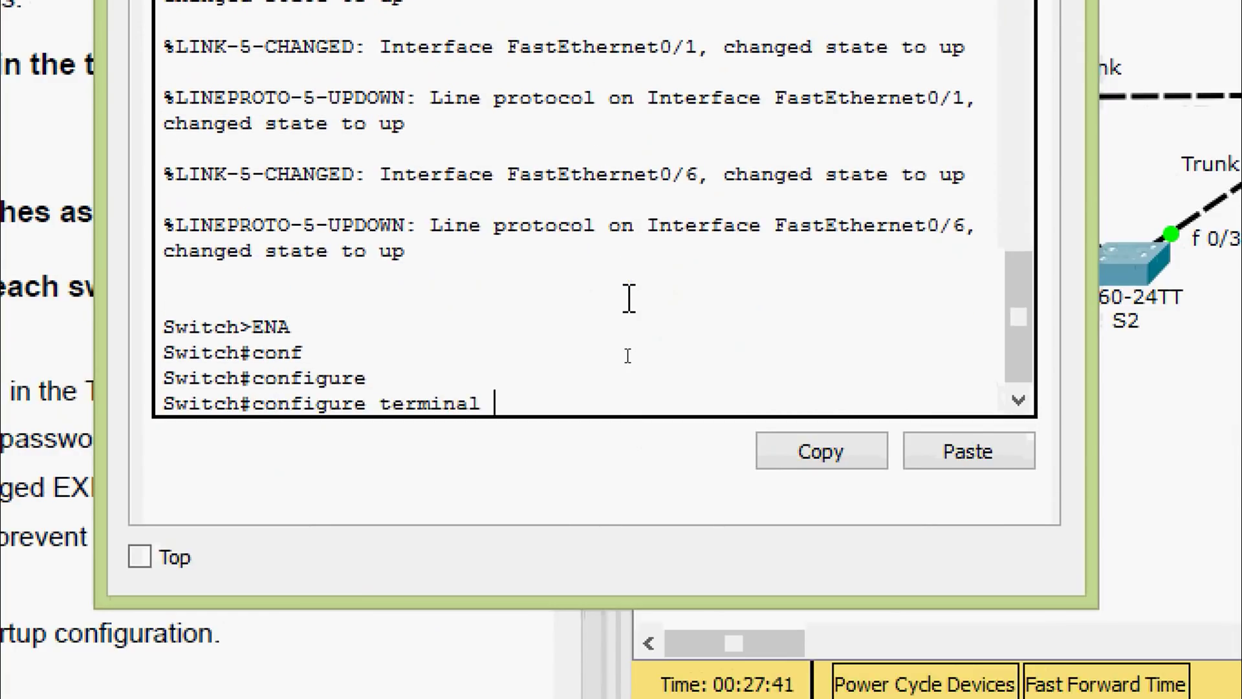
{"action": "key", "text": "Return"}
{"action": "key", "text": "Return"}
{"action": "type", "text": "ho"}
{"action": "key", "text": "Tab"}
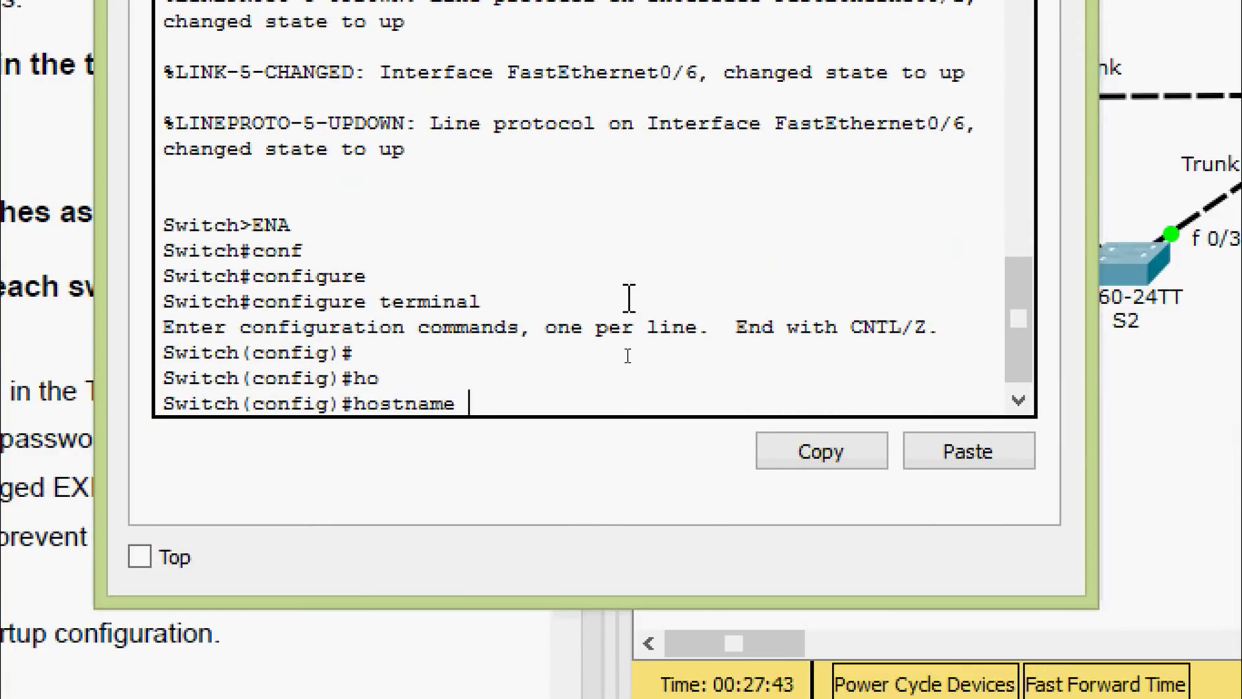
{"action": "type", "text": "S1"}
{"action": "key", "text": "Return"}
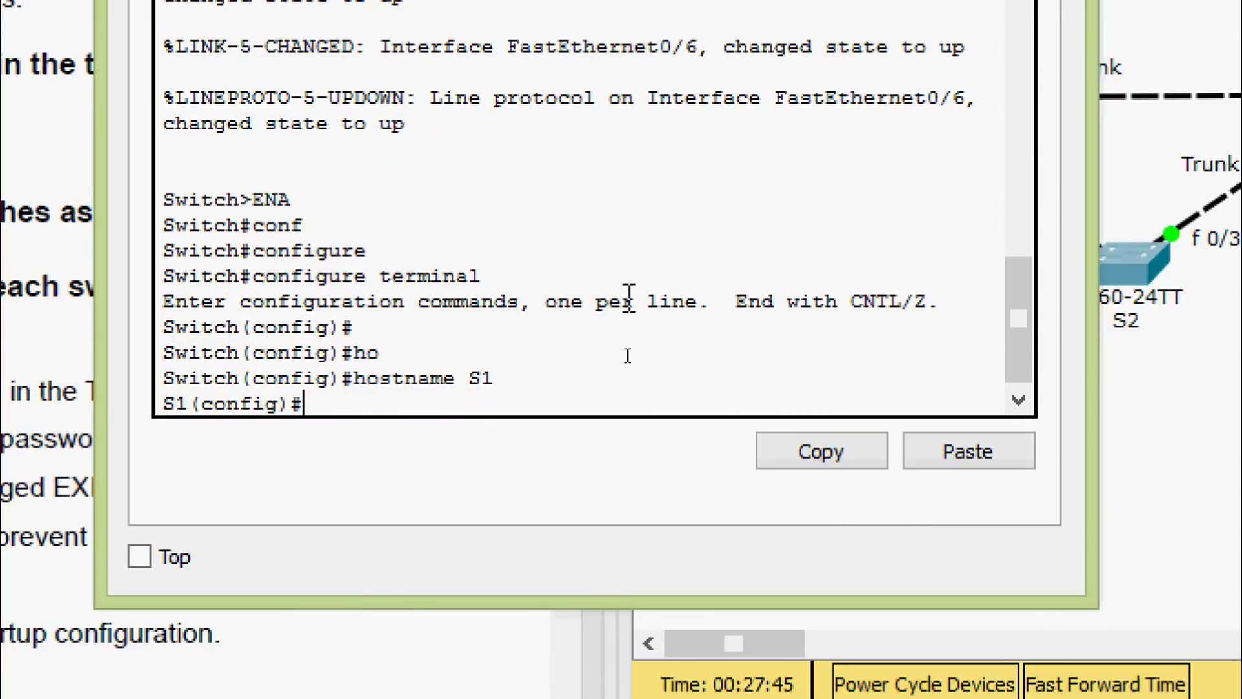
{"action": "type", "text": "no ip domain-l"}
{"action": "key", "text": "Tab"}
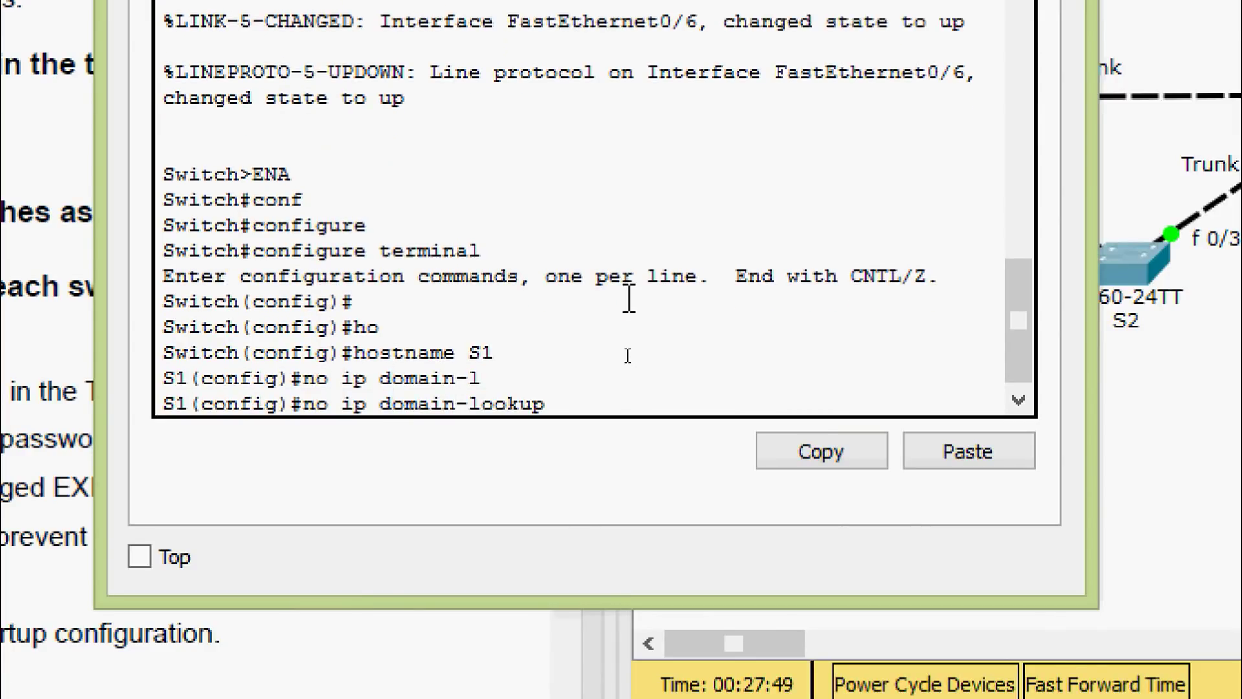
{"action": "key", "text": "Return"}
{"action": "key", "text": "Return"}
Set an enable secret as the privileged EXEC password
{"action": "type", "text": "ena"}
{"action": "key", "text": "Tab"}
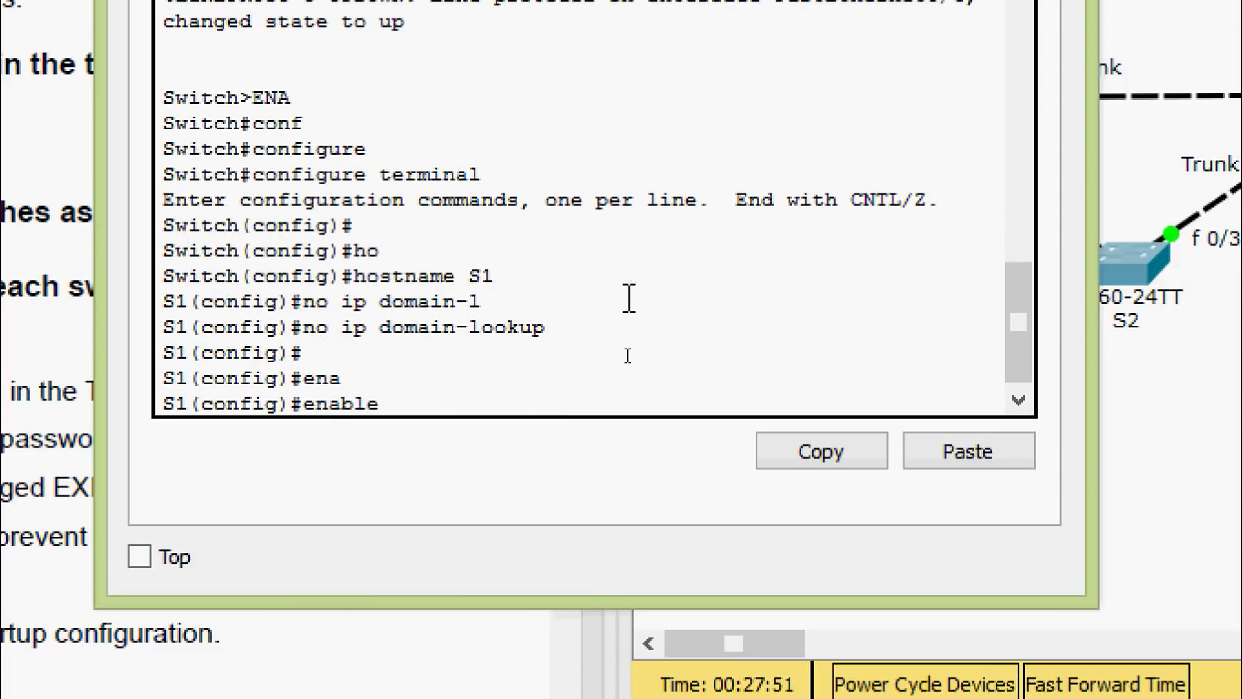
{"action": "type", "text": "se"}
{"action": "key", "text": "Tab"}
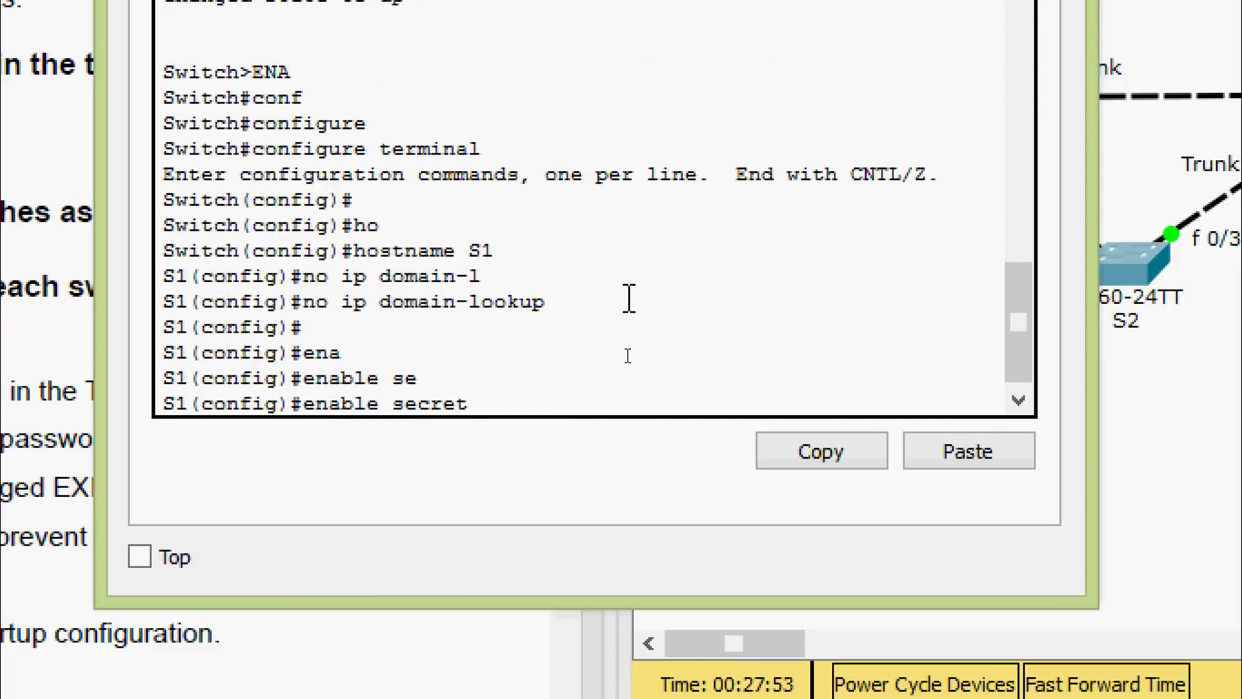
{"action": "type", "text": "class"}
{"action": "key", "text": "Return"}
Give vty lines 0 15 a password and require login
{"action": "type", "text": "line"}
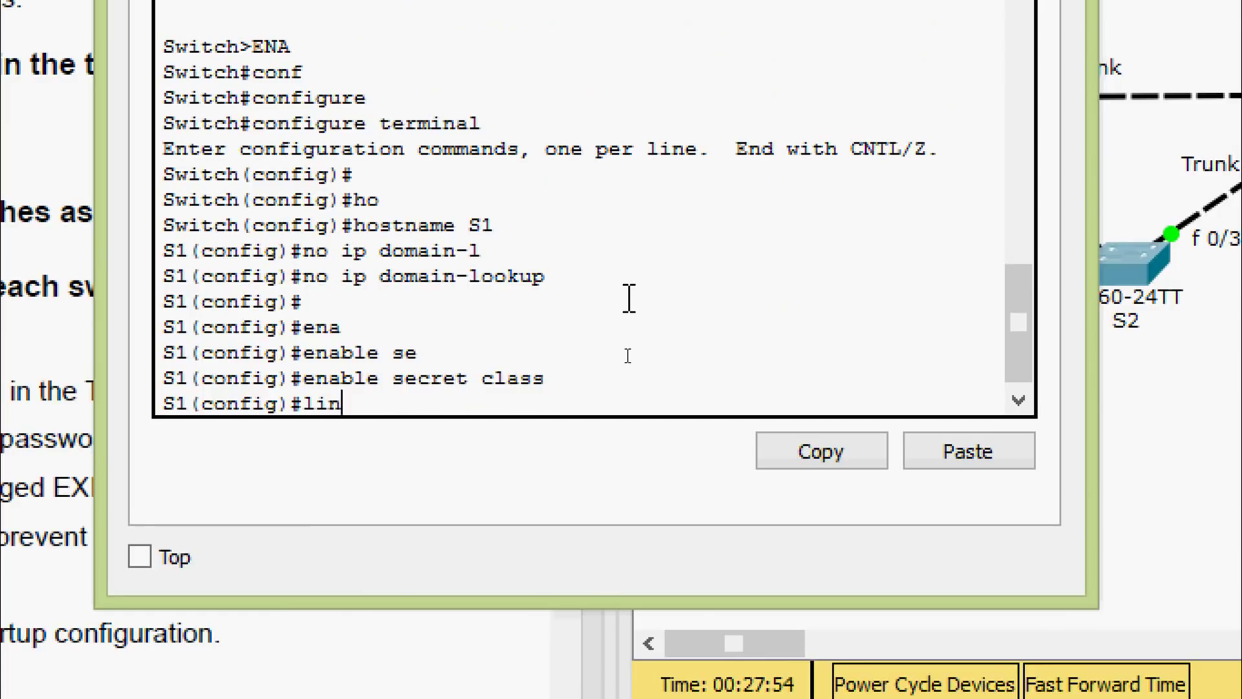
{"action": "key", "text": "Tab"}
{"action": "type", "text": "vt"}
{"action": "key", "text": "Tab"}
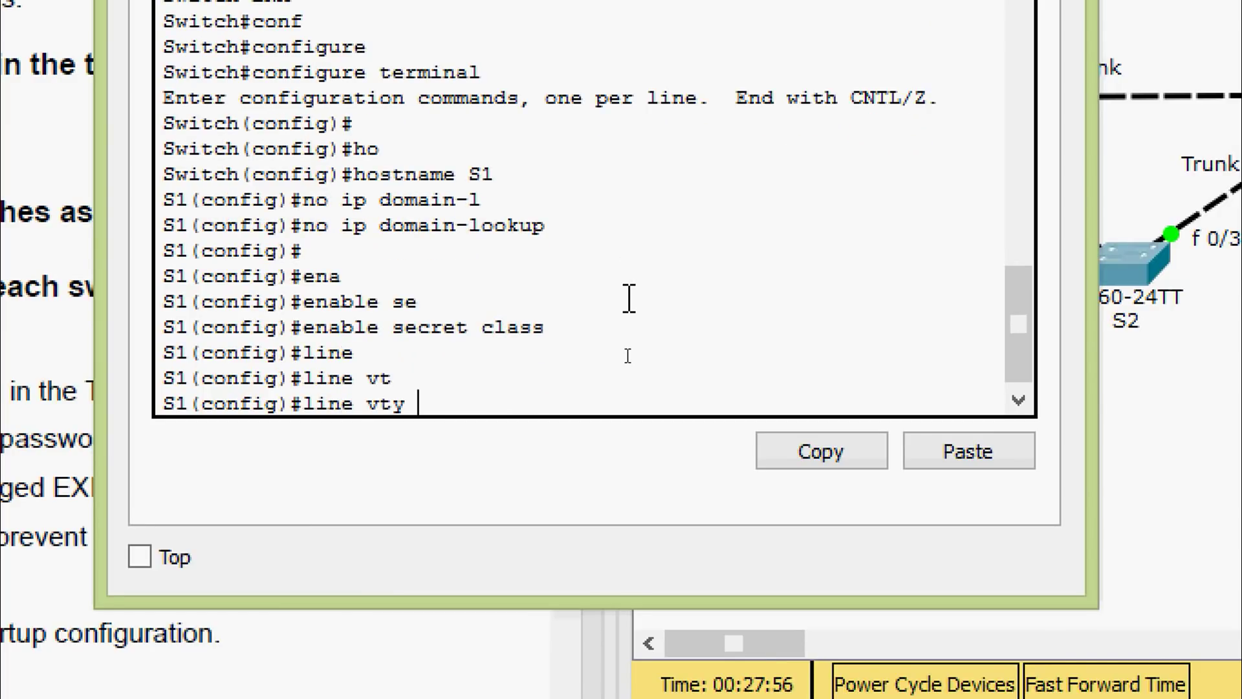
{"action": "type", "text": "0 15"}
{"action": "key", "text": "Return"}
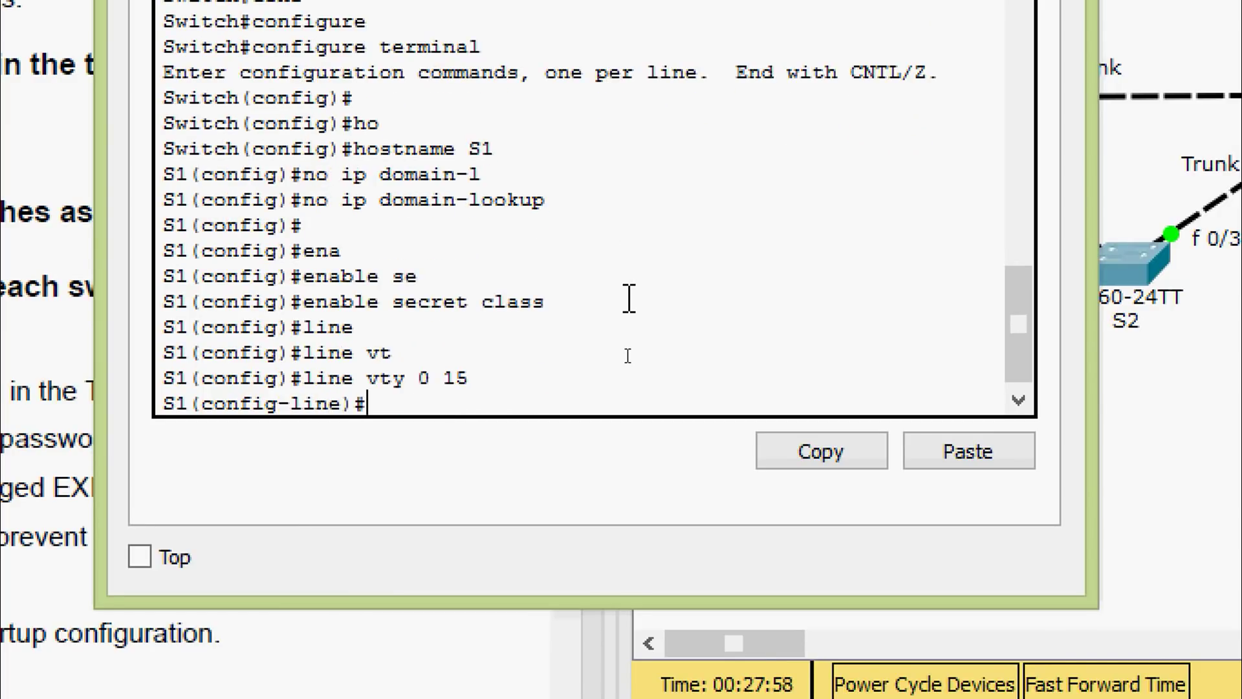
{"action": "type", "text": "pas"}
{"action": "key", "text": "Tab"}
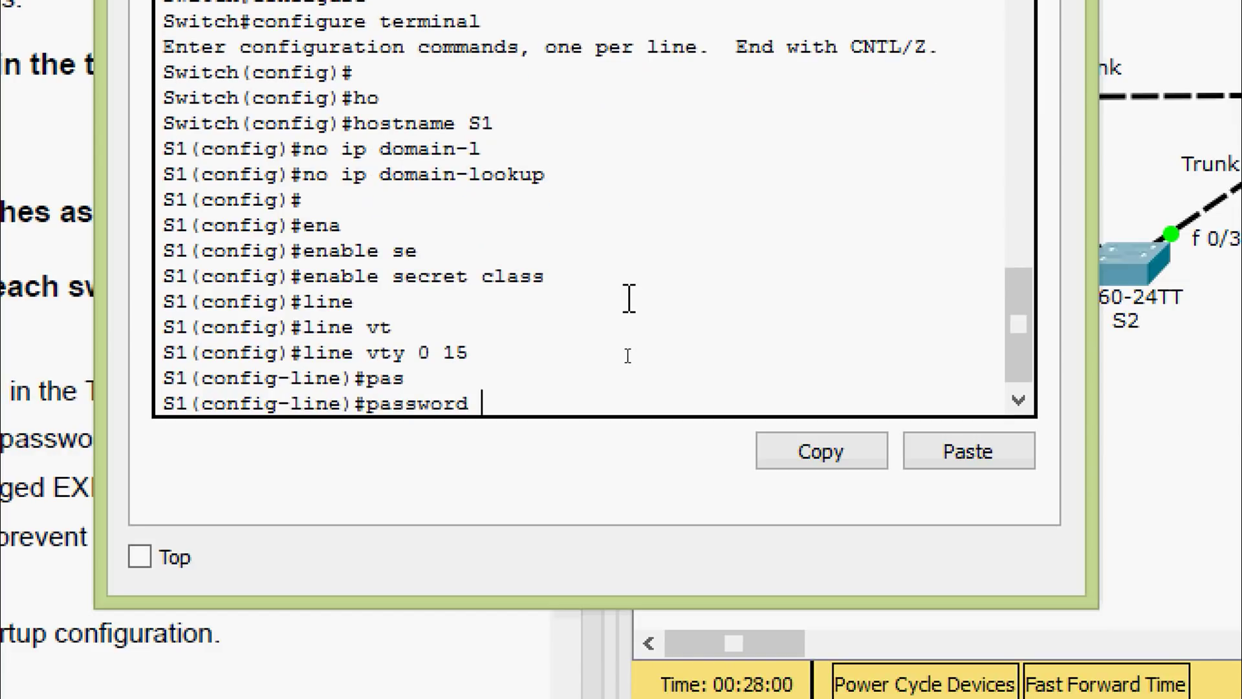
{"action": "type", "text": "cisco"}
{"action": "key", "text": "Return"}
{"action": "type", "text": "login"}
{"action": "key", "text": "Return"}
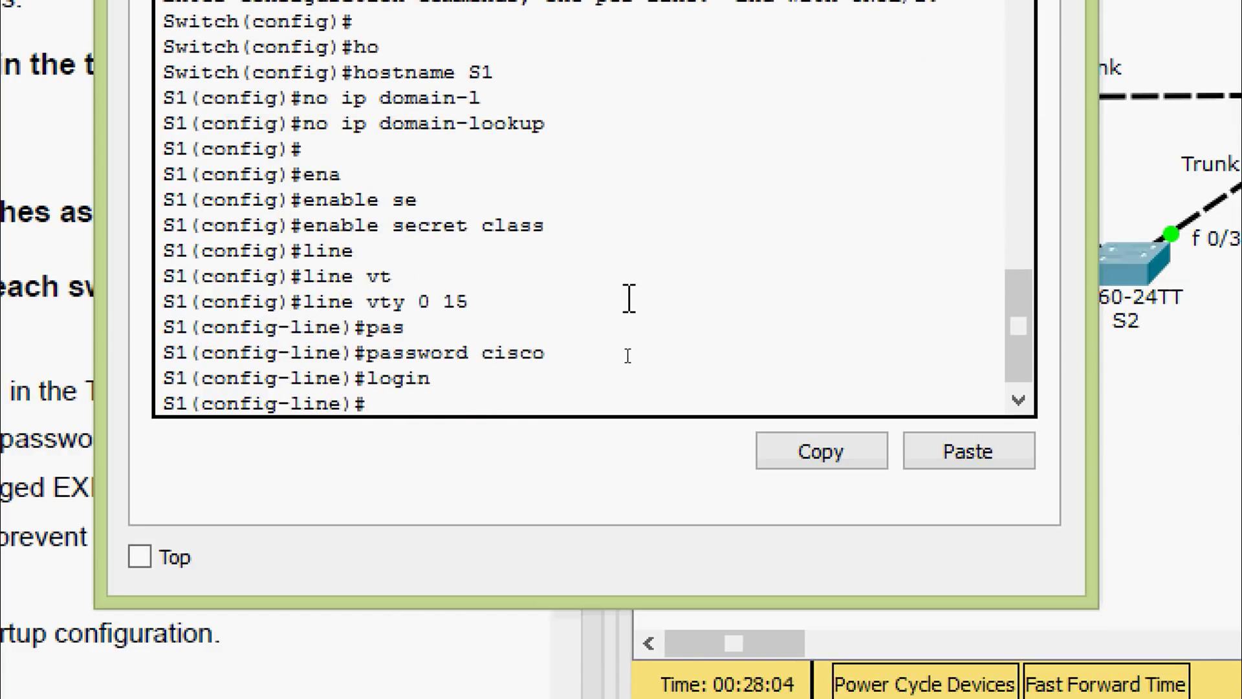
{"action": "type", "text": "exit"}
{"action": "key", "text": "Return"}
Give console line 0 a password and require login
{"action": "type", "text": "line"}
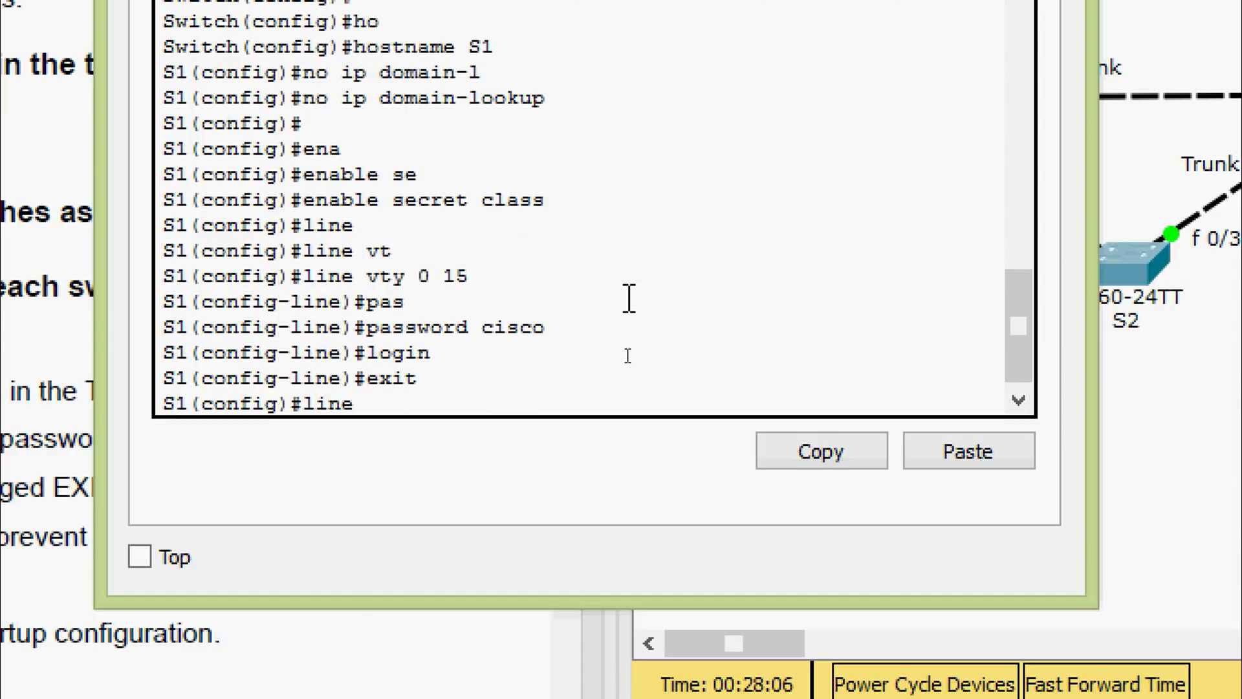
{"action": "key", "text": "Tab"}
{"action": "type", "text": "con"}
{"action": "key", "text": "Tab"}
{"action": "type", "text": "0"}
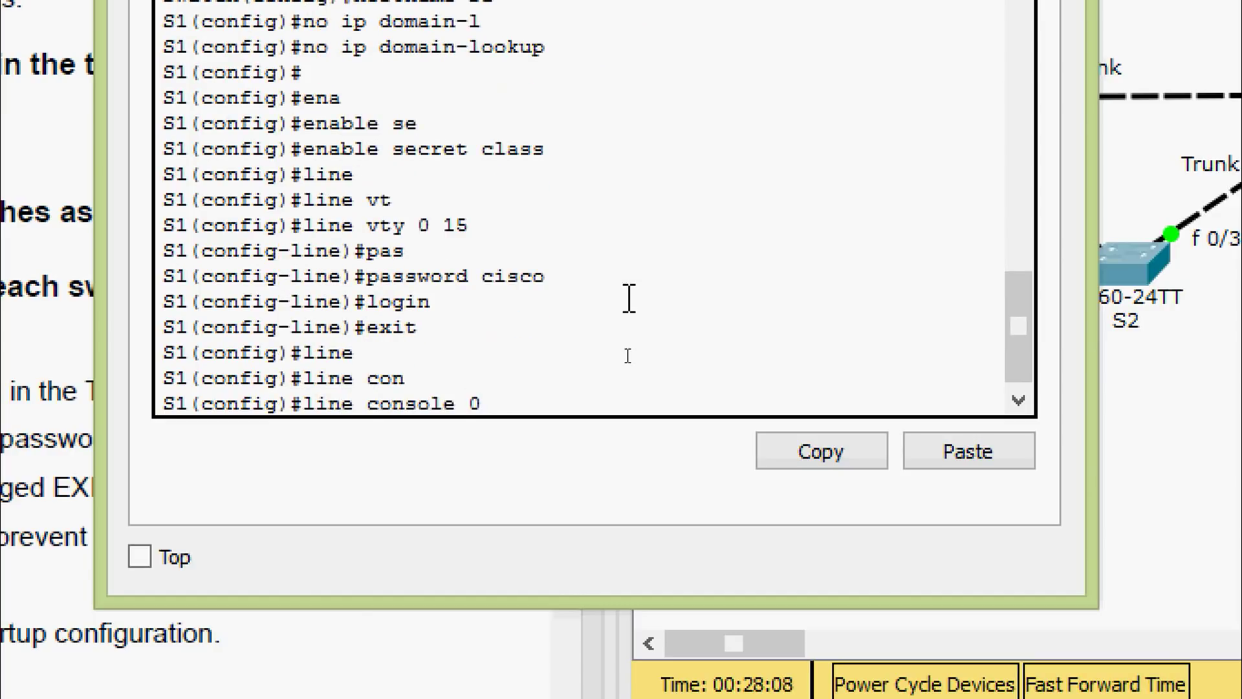
{"action": "key", "text": "Return"}
{"action": "type", "text": "pas"}
{"action": "key", "text": "Tab"}
{"action": "type", "text": "cisco"}
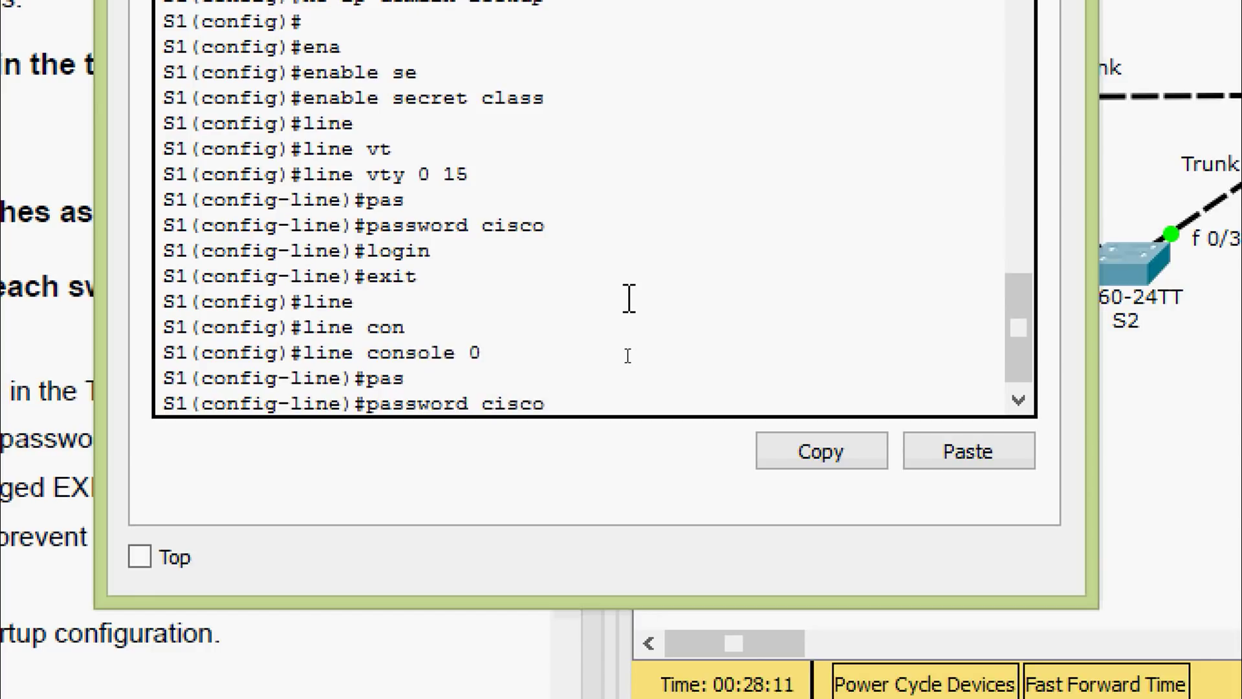
{"action": "key", "text": "Return"}
{"action": "type", "text": "log"}
{"action": "key", "text": "Tab"}
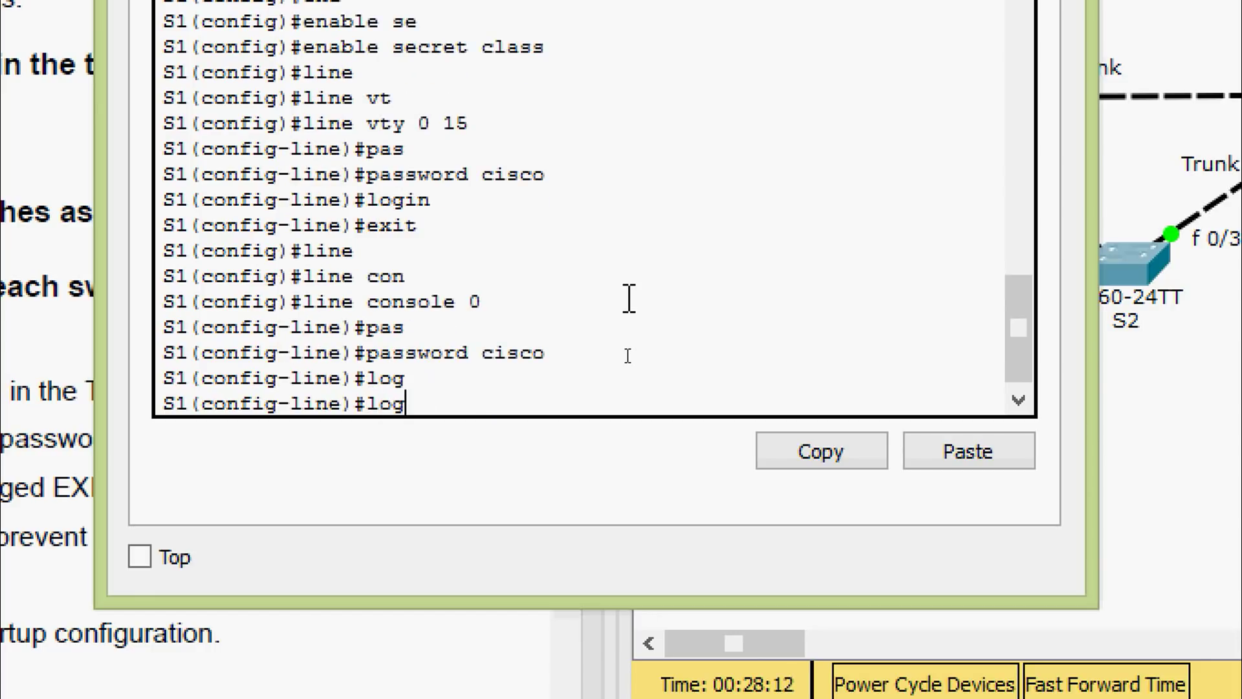
{"action": "type", "text": "in"}
{"action": "key", "text": "Return"}
Enable logging synchronous on the console line and return to global configuration
{"action": "type", "text": "logg"}
{"action": "key", "text": "Tab"}
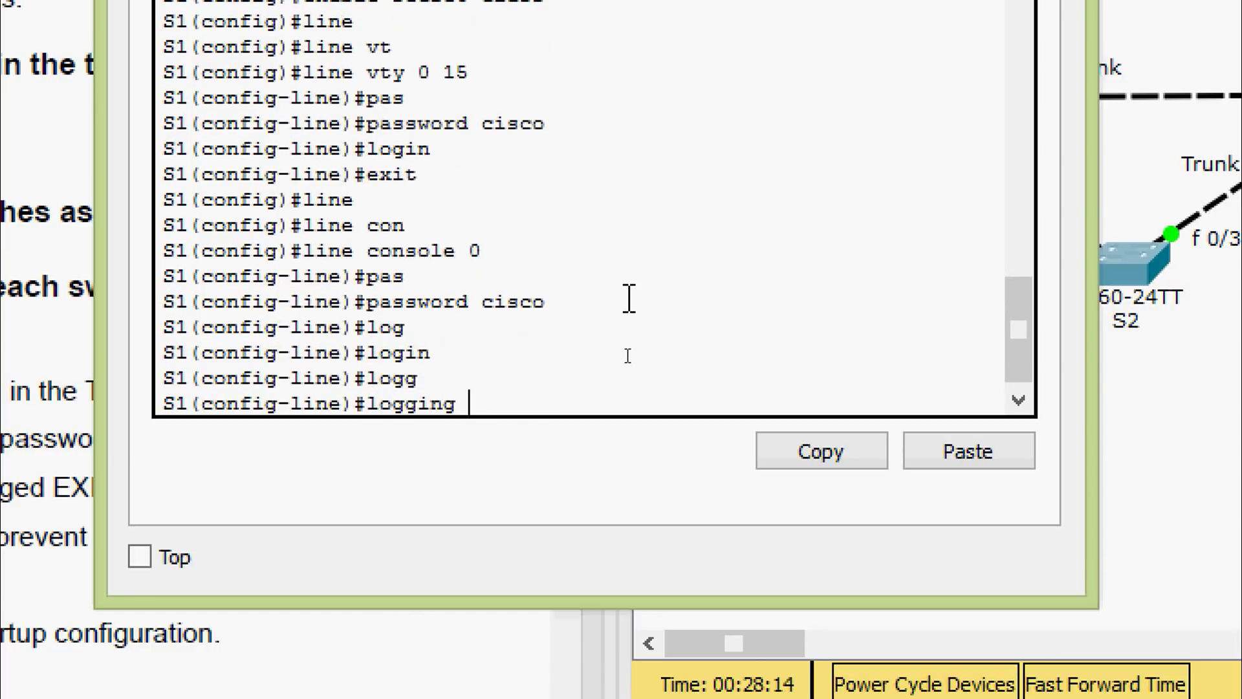
{"action": "type", "text": "s"}
{"action": "key", "text": "Tab"}
{"action": "key", "text": "Return"}
{"action": "key", "text": "Return"}
{"action": "key", "text": "Return"}
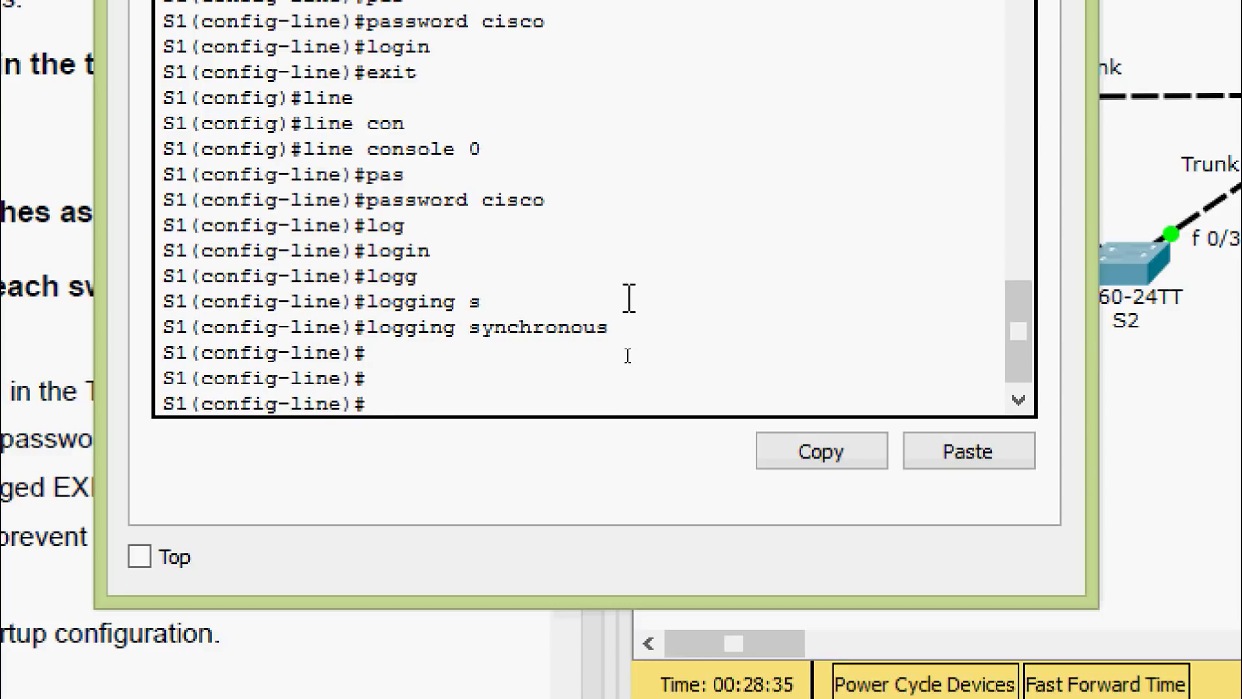
{"action": "type", "text": "exit"}
{"action": "key", "text": "Return"}
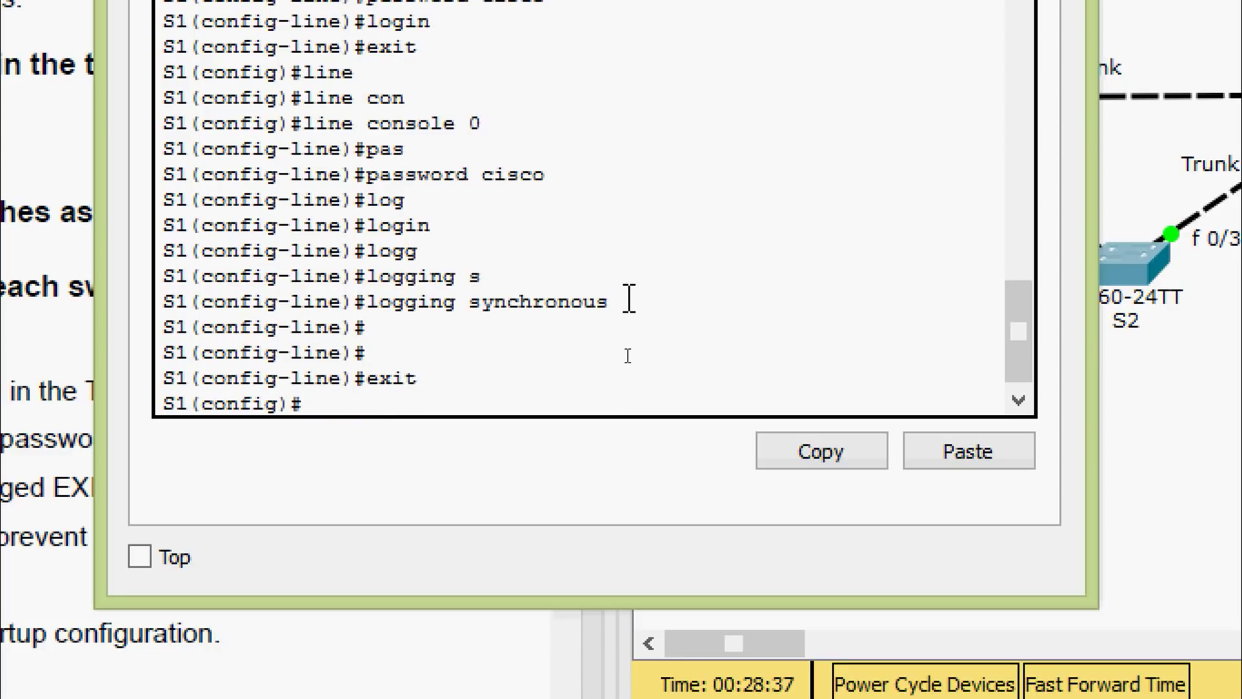
{"action": "type", "text": "do sh i"}
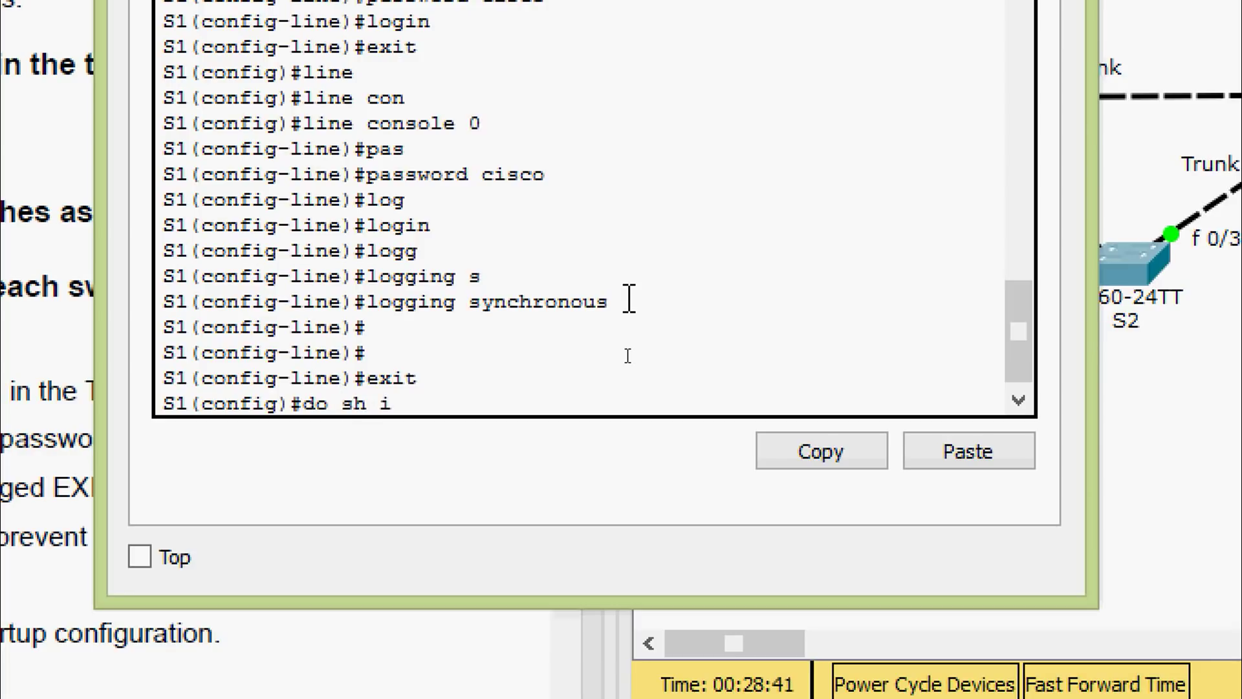
{"action": "type", "text": "p inter b"}
Review the 'do show ip interface brief' output for S1's ports
{"action": "key", "text": "Return"}
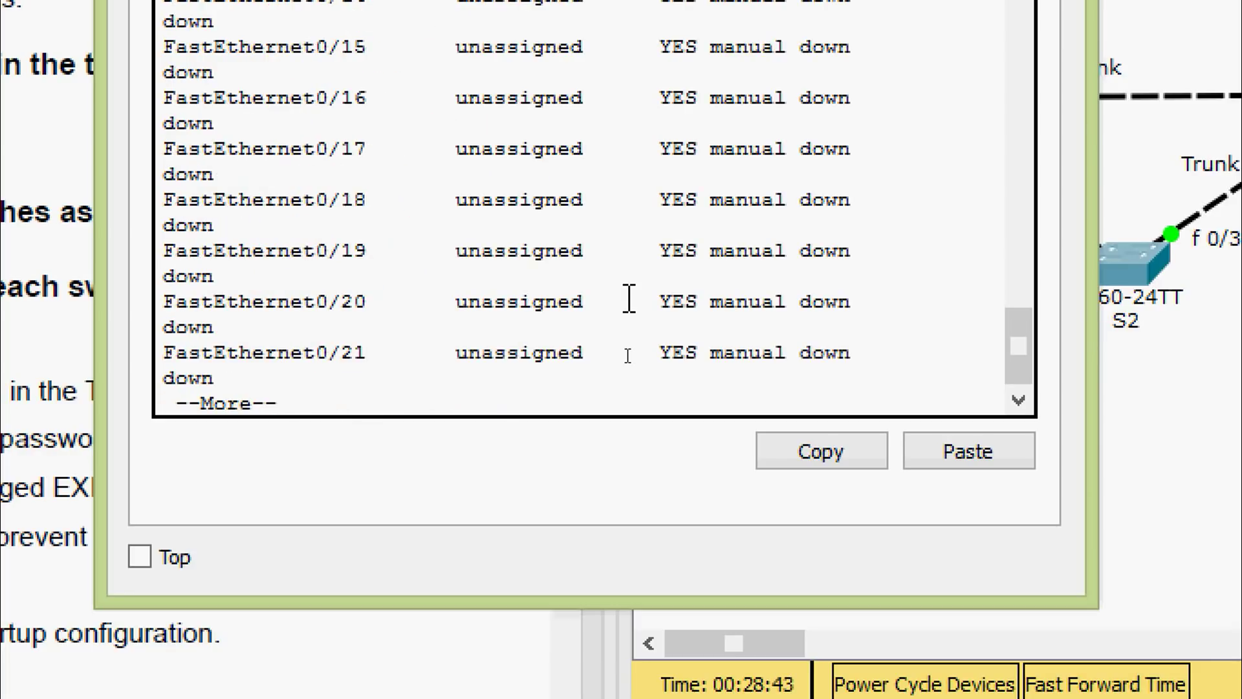
{"action": "key", "text": "space"}
{"action": "scroll", "coordinate": [620, 301], "scroll_direction": "up", "scroll_amount": 12}
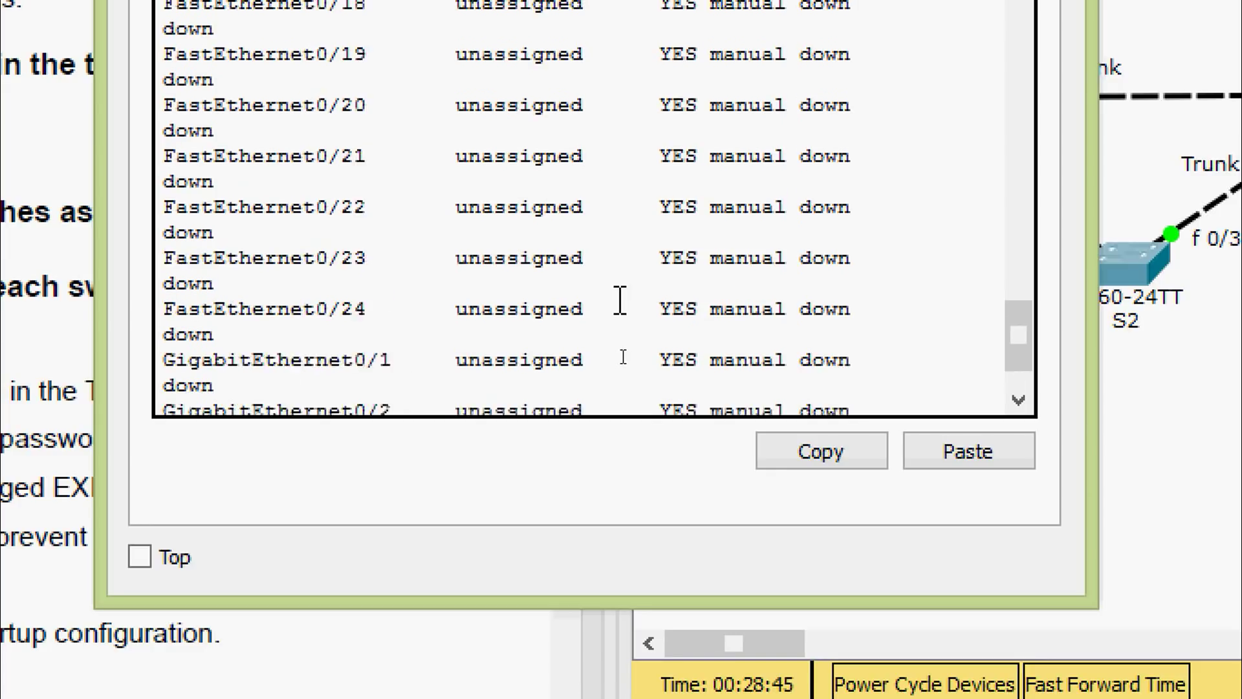
{"action": "scroll", "coordinate": [490, 213], "scroll_direction": "up", "scroll_amount": 3}
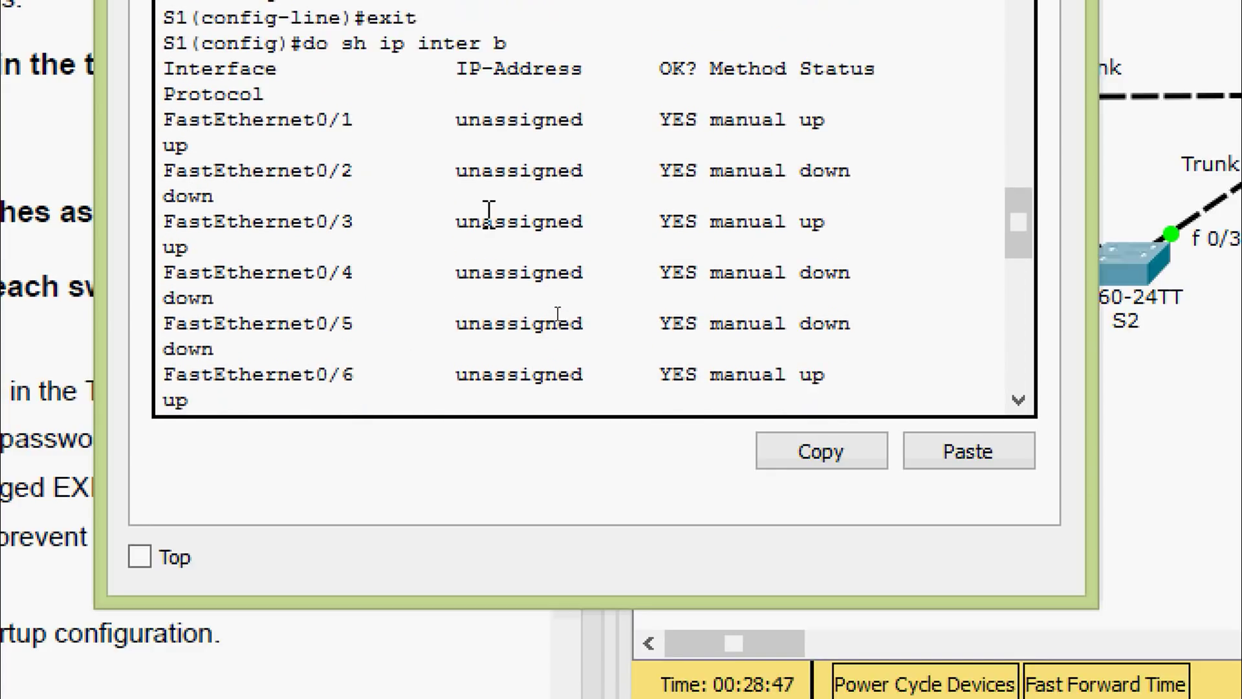
{"action": "scroll", "coordinate": [352, 233], "scroll_direction": "down", "scroll_amount": 13}
{"action": "scroll", "coordinate": [352, 252], "scroll_direction": "down", "scroll_amount": 3}
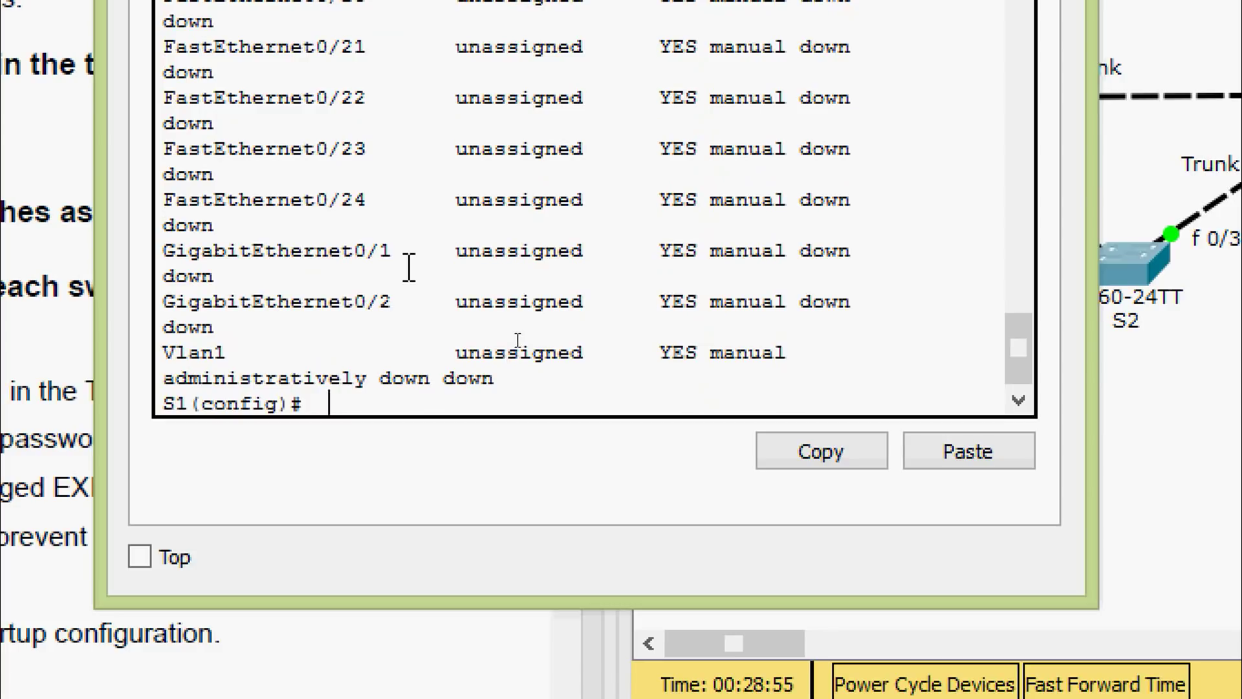
Shut down interface range fa0/1-24 and g0/1-2, then leave configuration mode
{"action": "type", "text": "inter"}
{"action": "key", "text": "Tab"}
{"action": "type", "text": "r"}
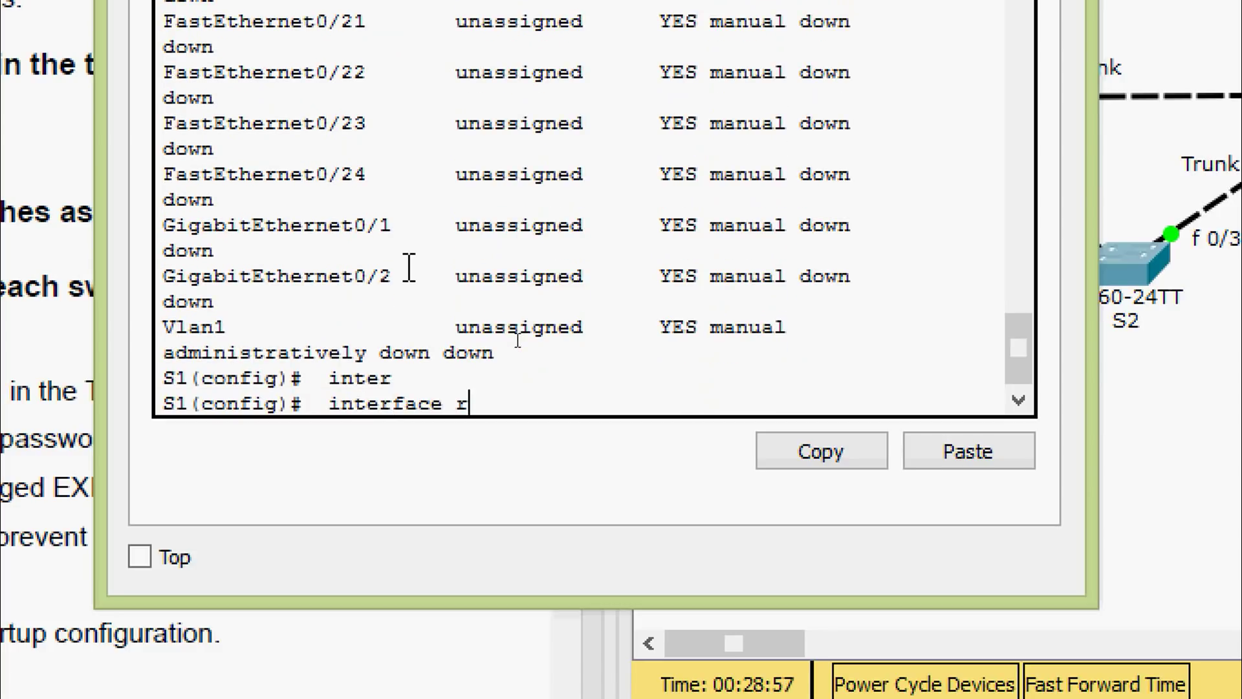
{"action": "key", "text": "Tab"}
{"action": "type", "text": "f"}
{"action": "key", "text": "Tab"}
{"action": "type", "text": "0/"}
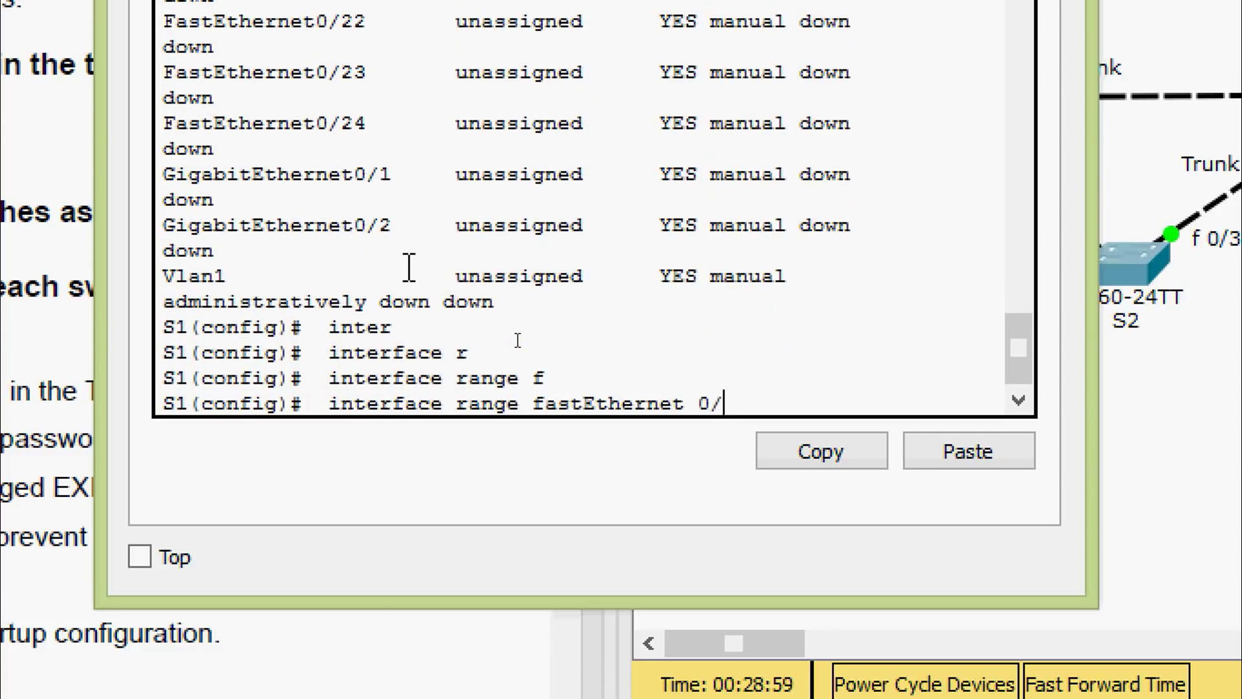
{"action": "type", "text": "1-24,"}
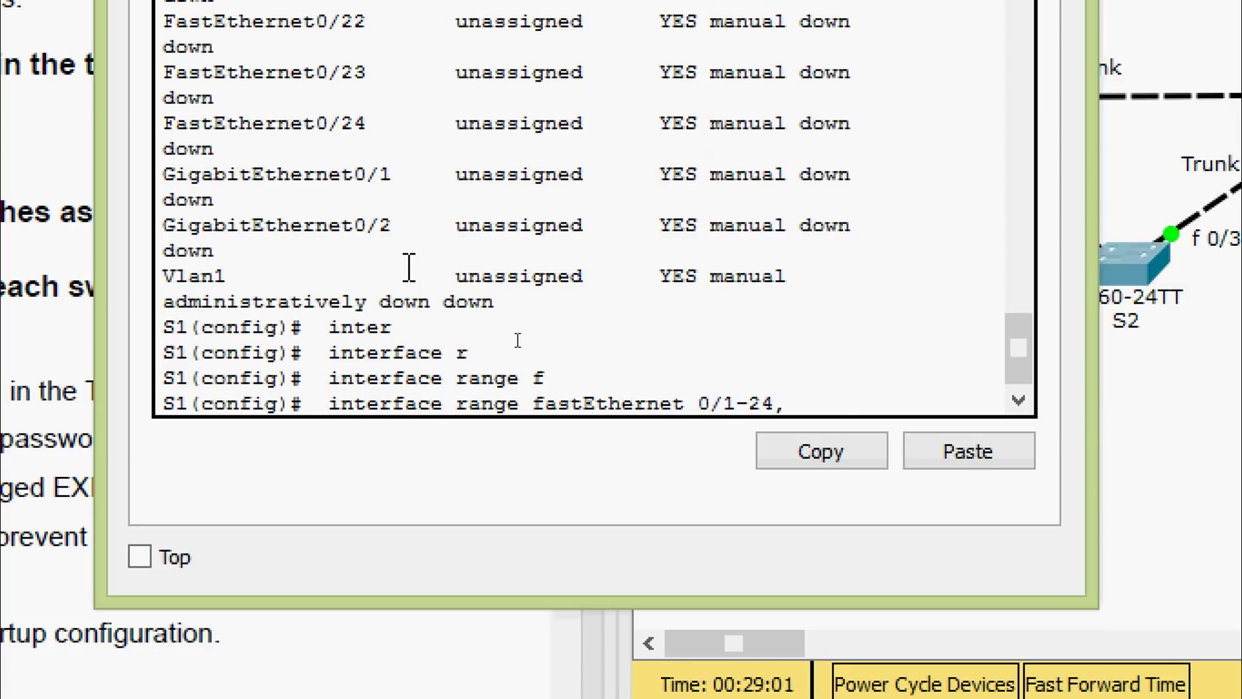
{"action": "type", "text": "g0/1-2"}
{"action": "key", "text": "Return"}
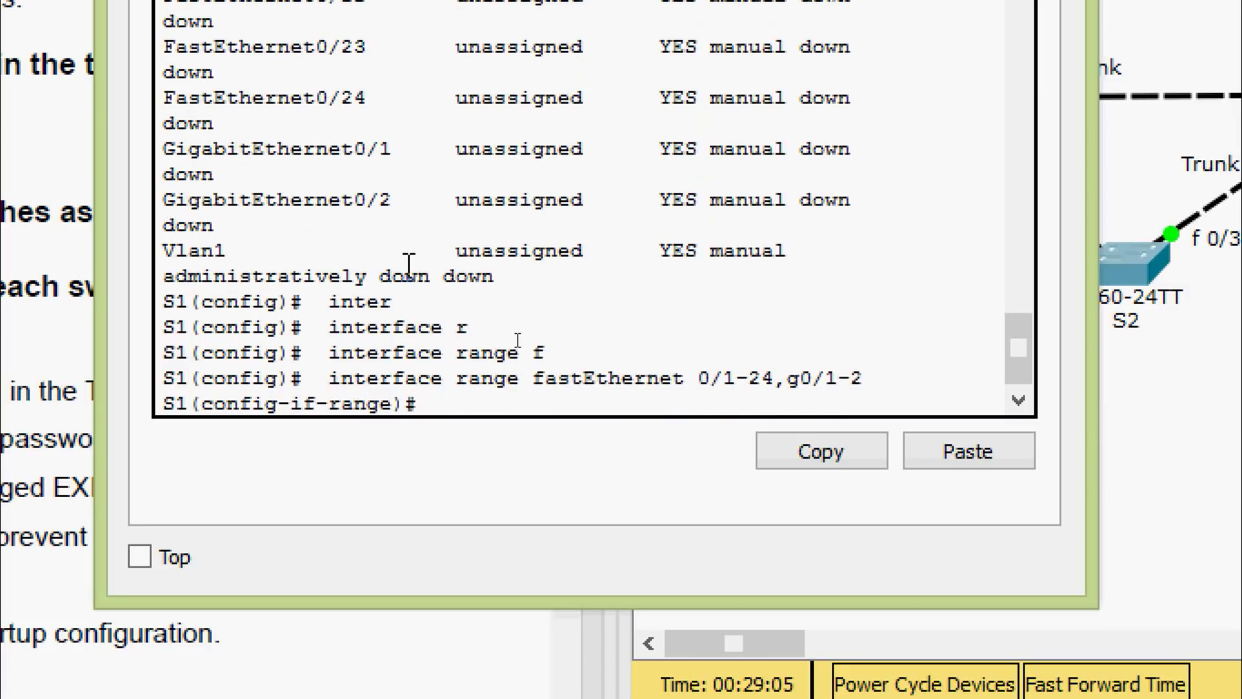
{"action": "type", "text": "shu"}
{"action": "key", "text": "Tab"}
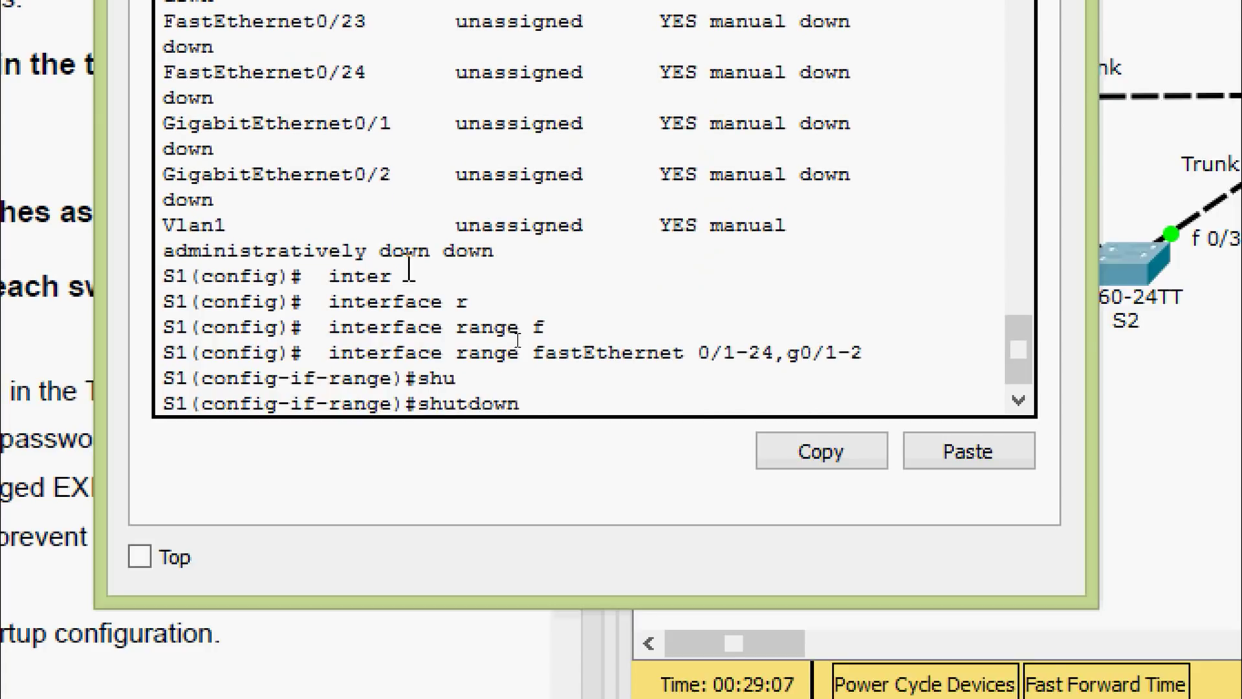
{"action": "key", "text": "Return"}
{"action": "key", "text": "Return"}
{"action": "key", "text": "Return"}
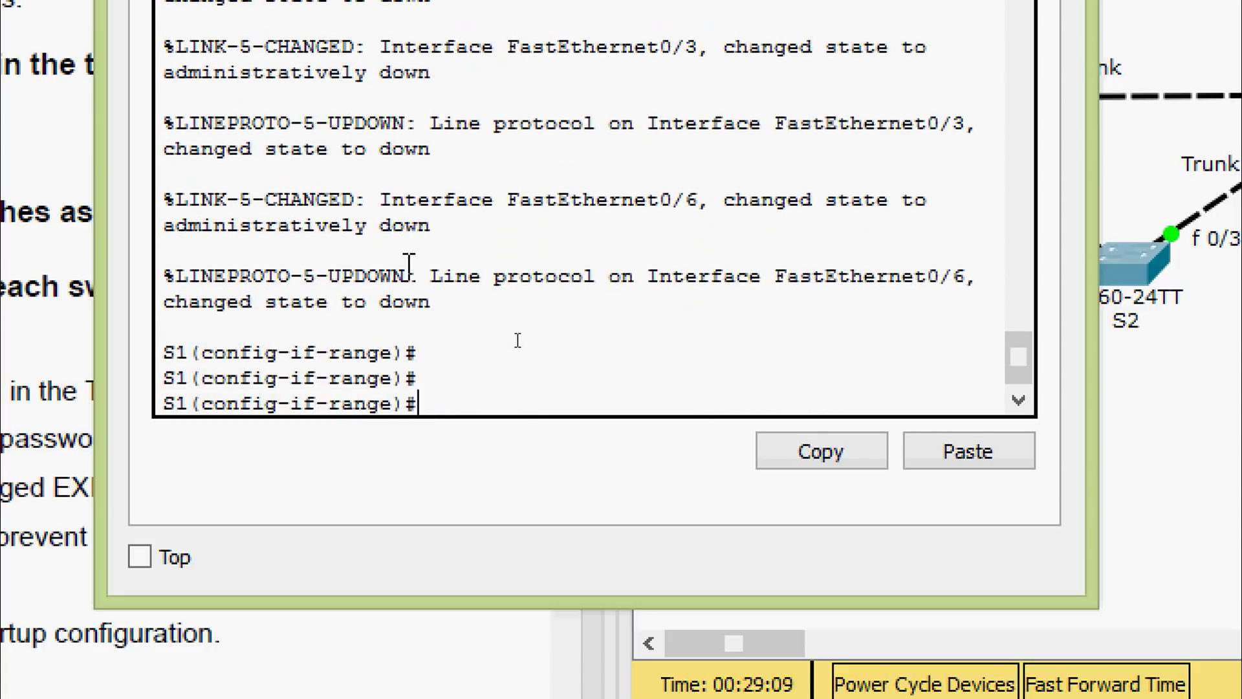
{"action": "key", "text": "ctrl+z"}
{"action": "key", "text": "Return"}
{"action": "key", "text": "Return"}
Copy running-config to startup-config
{"action": "type", "text": "cop"}
{"action": "key", "text": "Tab"}
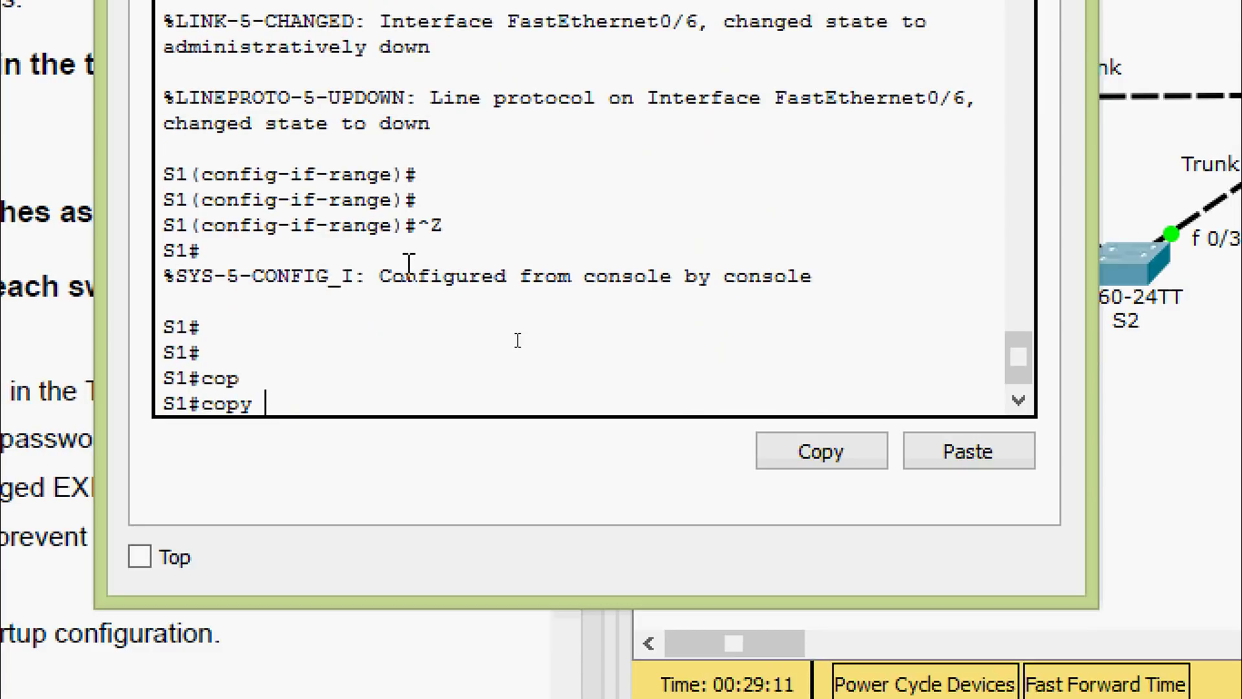
{"action": "type", "text": "r"}
{"action": "key", "text": "Tab"}
{"action": "type", "text": "st"}
{"action": "key", "text": "Tab"}
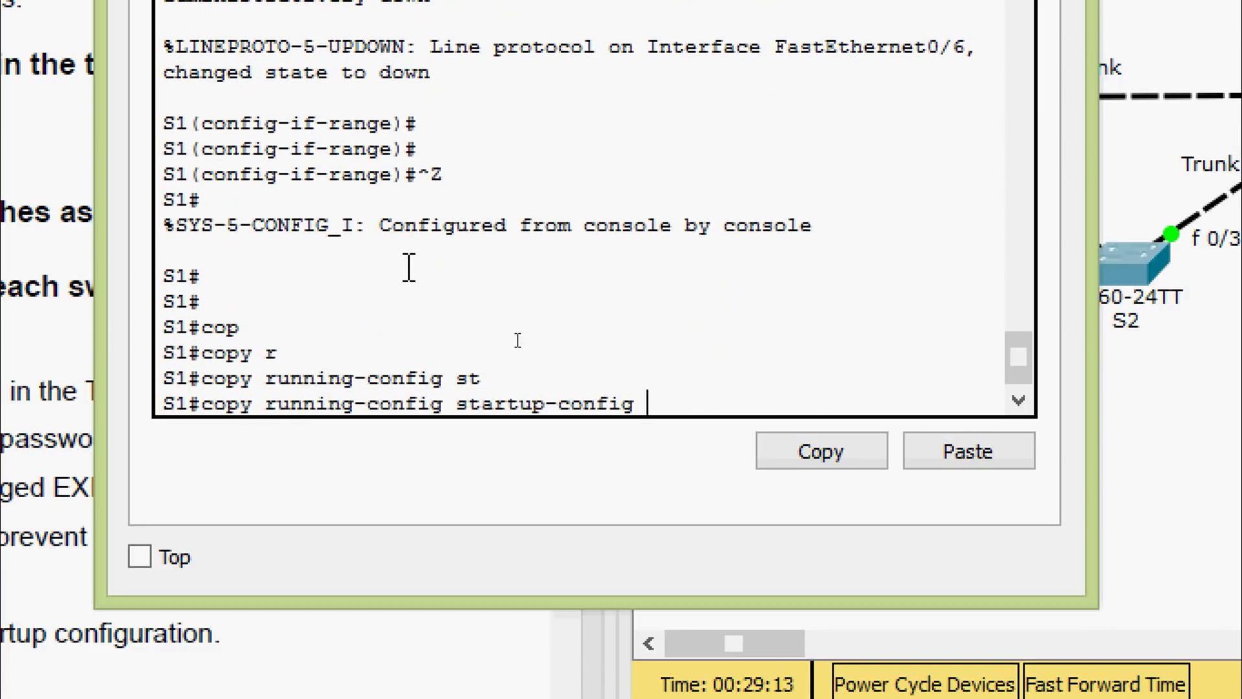
{"action": "key", "text": "Return"}
{"action": "key", "text": "Return"}
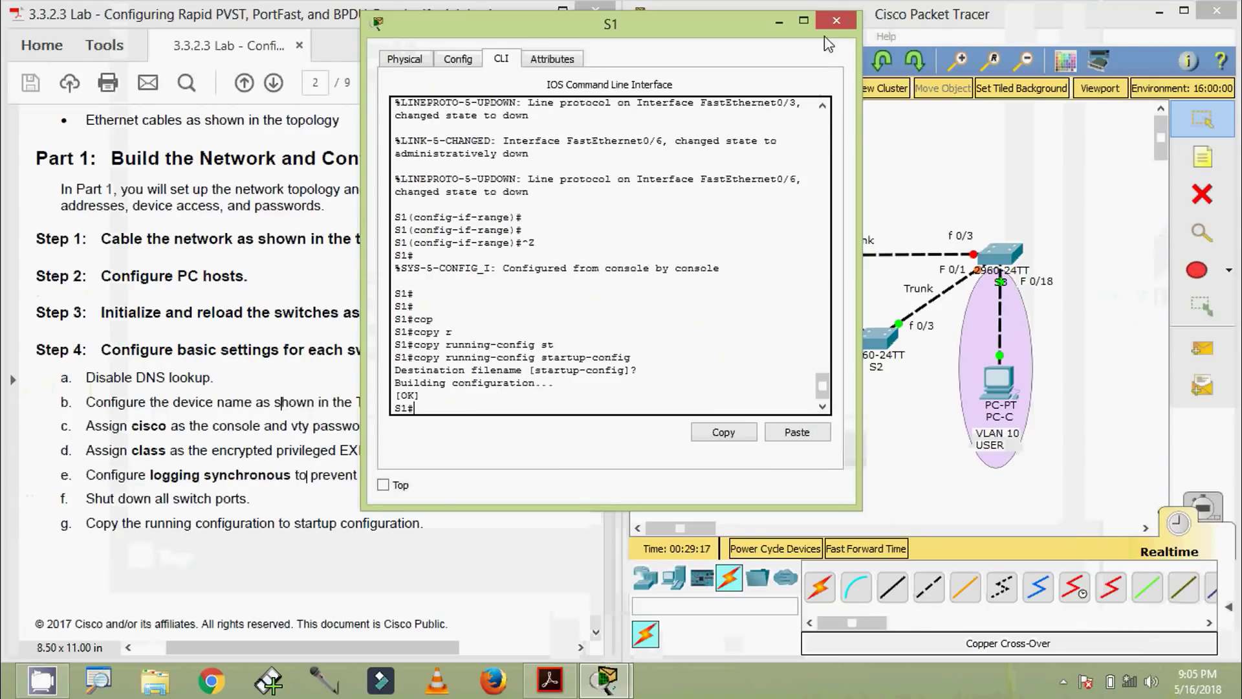
Close S1 and open S2's CLI, entering global configuration mode
{"action": "left_click", "coordinate": [826, 39]}
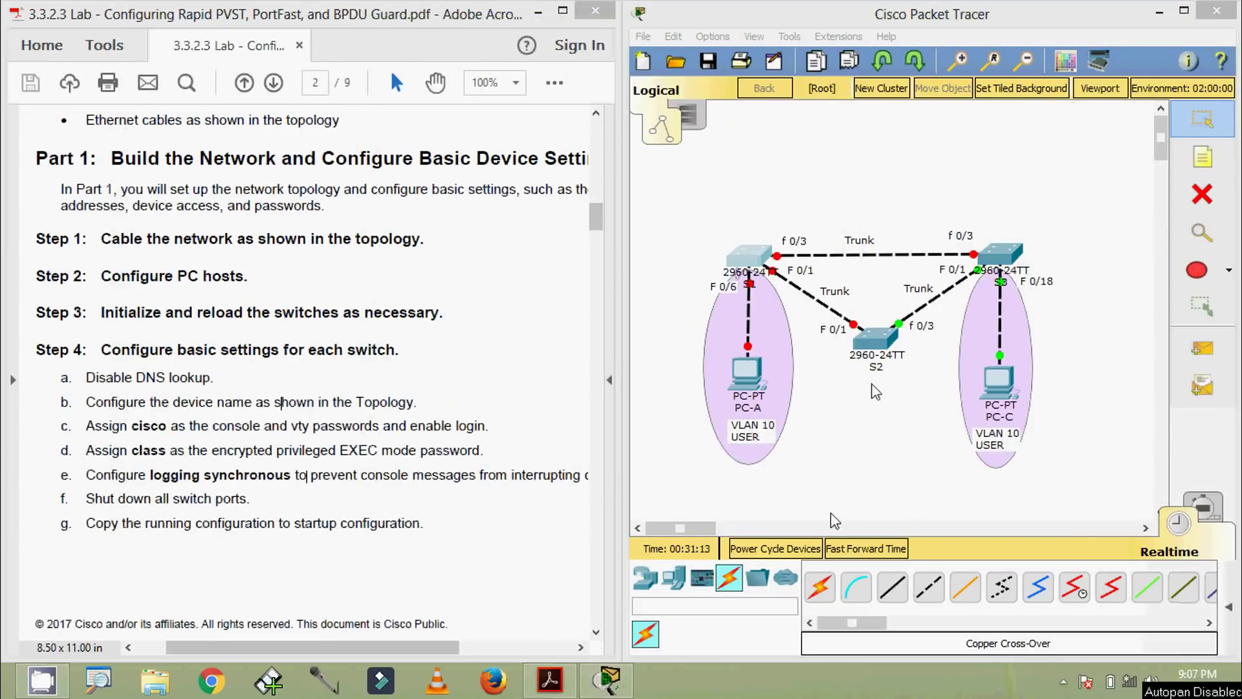
{"action": "double_click", "coordinate": [876, 337]}
{"action": "left_click", "coordinate": [522, 165]}
{"action": "left_click_drag", "start_coordinate": [534, 135], "coordinate": [507, 55]}
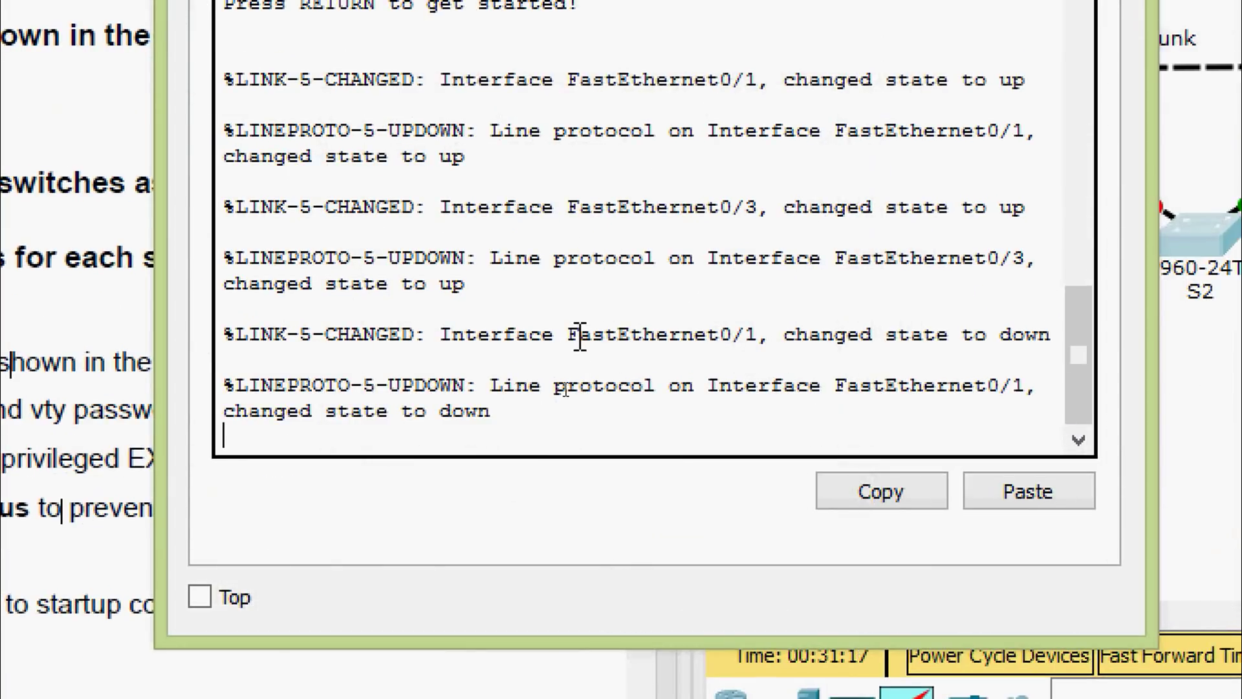
{"action": "key", "text": "Return"}
{"action": "type", "text": "ena"}
{"action": "key", "text": "Tab"}
{"action": "key", "text": "Return"}
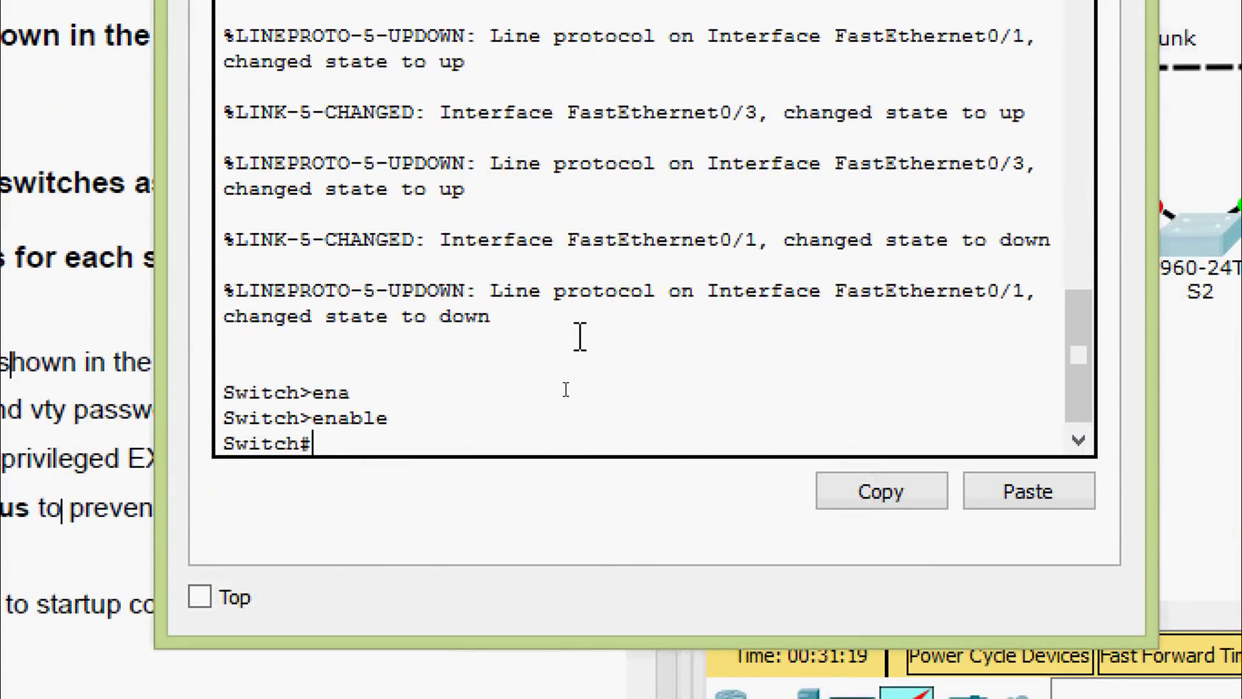
{"action": "type", "text": "conf"}
{"action": "key", "text": "Tab"}
{"action": "key", "text": "Tab"}
{"action": "type", "text": "terminal"}
{"action": "key", "text": "Return"}
{"action": "key", "text": "Return"}
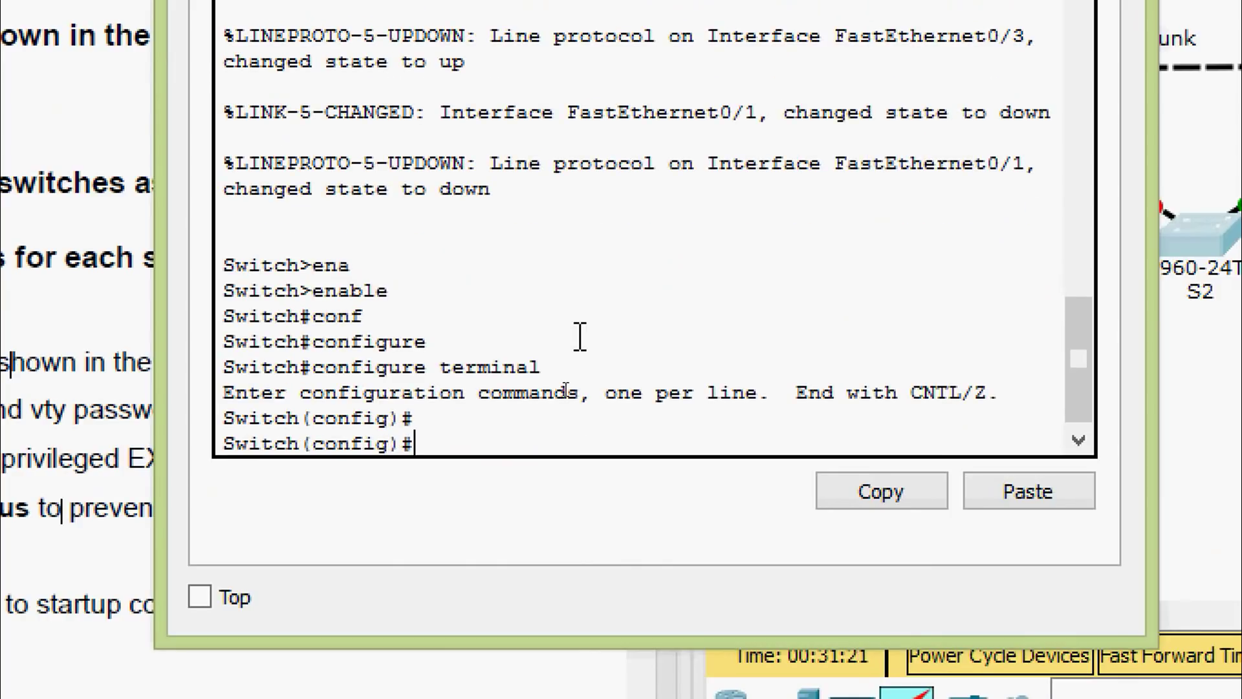
Set the hostname to S2 and disable DNS lookup with no ip domain-lookup
{"action": "type", "text": "hos"}
{"action": "key", "text": "Tab"}
{"action": "type", "text": "S2"}
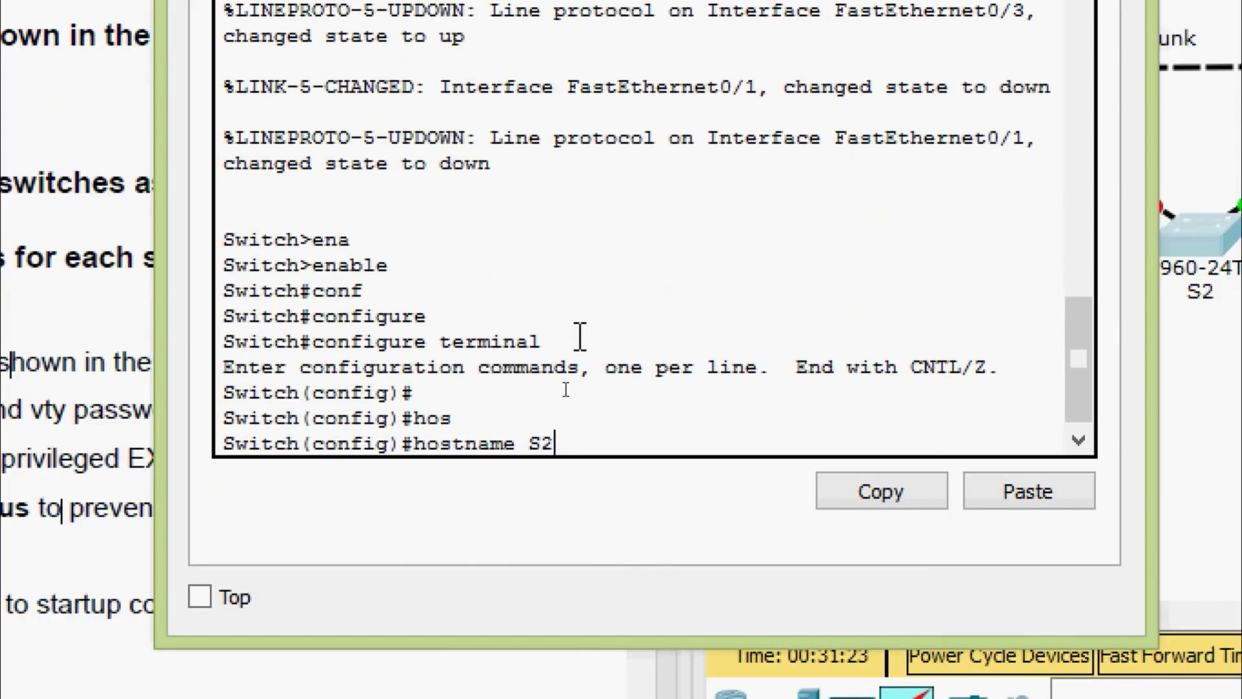
{"action": "key", "text": "Return"}
{"action": "type", "text": "no ip "}
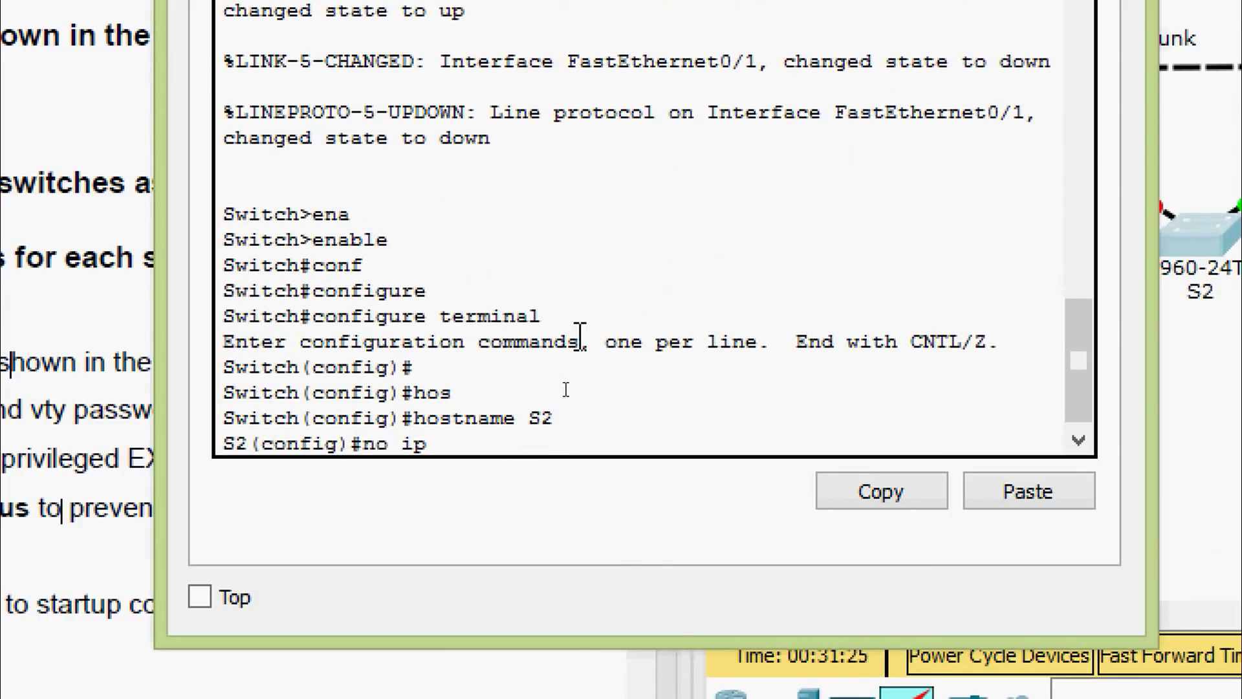
{"action": "type", "text": "domain"}
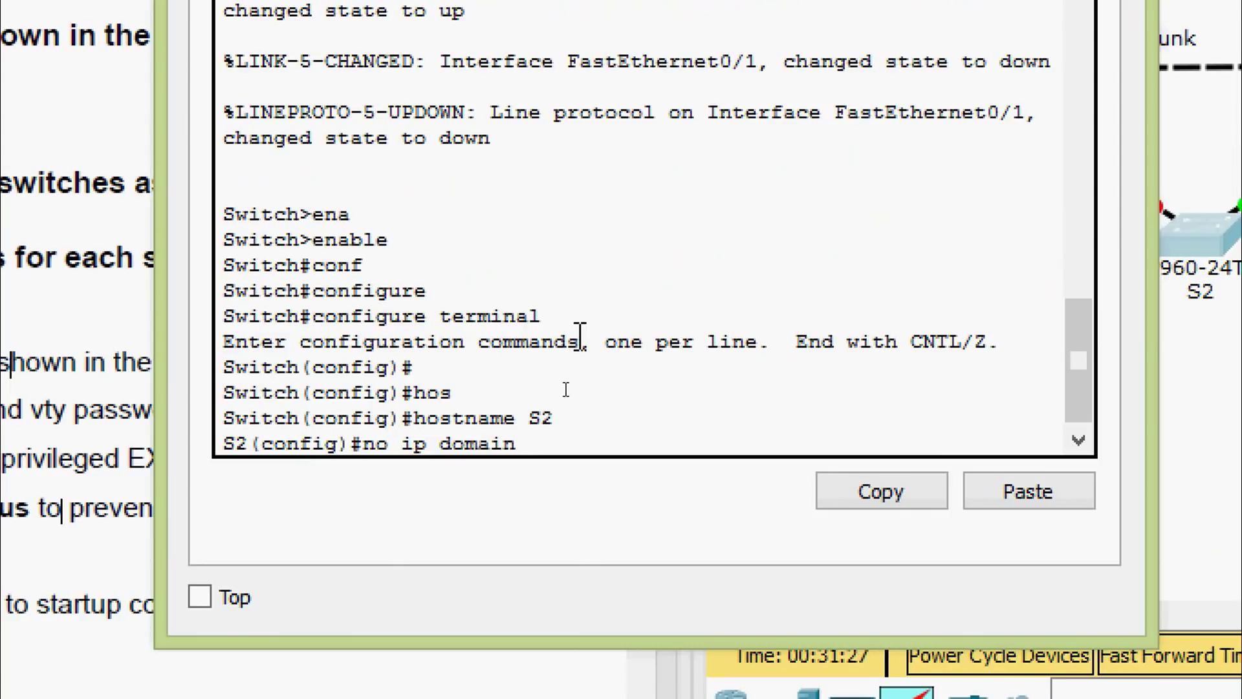
{"action": "type", "text": "-l"}
{"action": "key", "text": "Tab"}
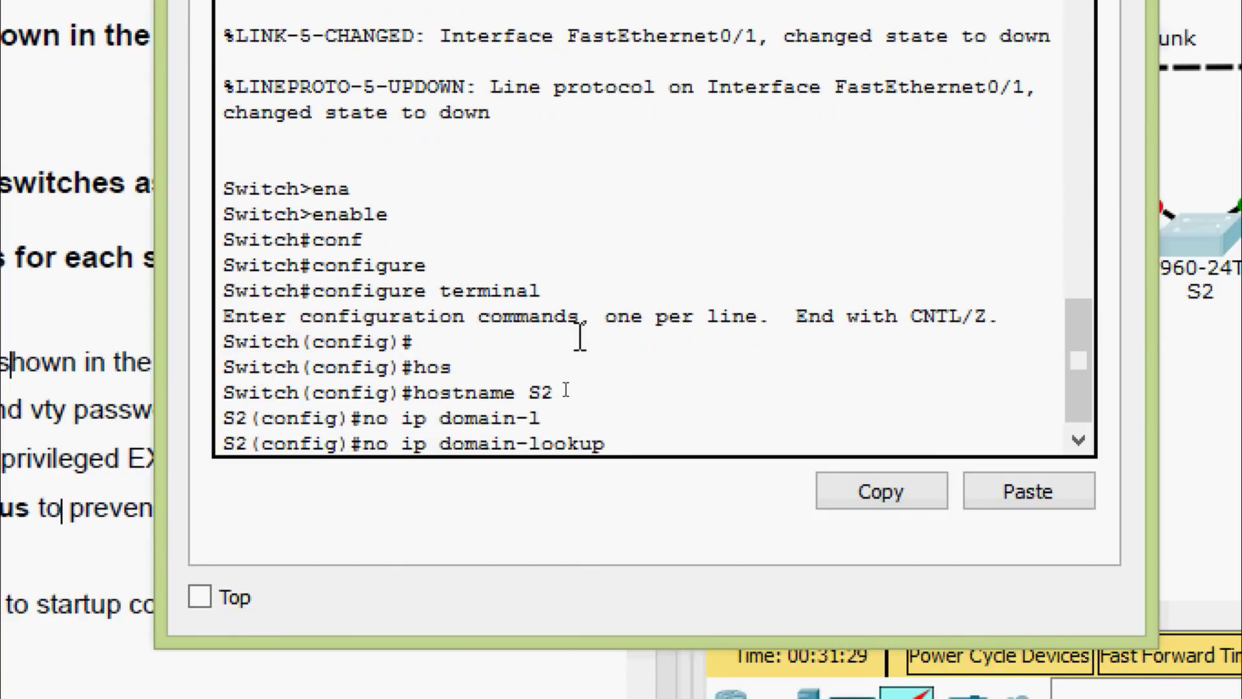
{"action": "key", "text": "Return"}
{"action": "key", "text": "Return"}
Set the enable secret password on S2
{"action": "type", "text": "ena"}
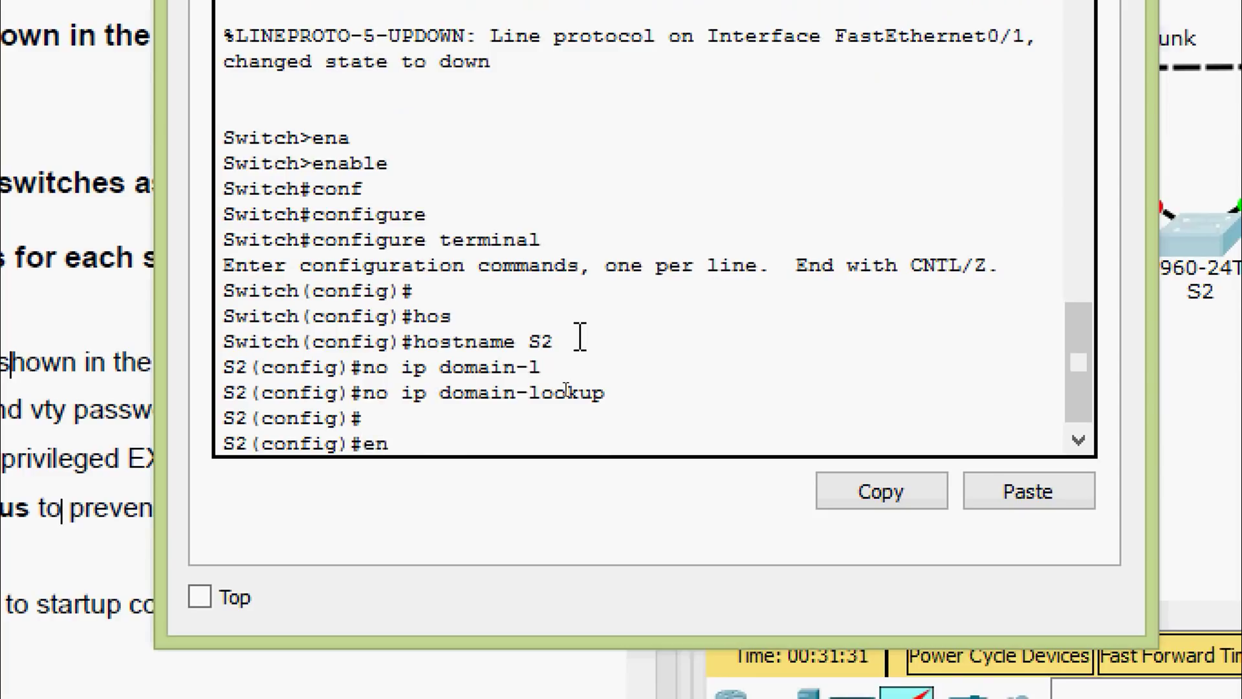
{"action": "key", "text": "Tab"}
{"action": "type", "text": "se"}
{"action": "key", "text": "Tab"}
{"action": "type", "text": "clas"}
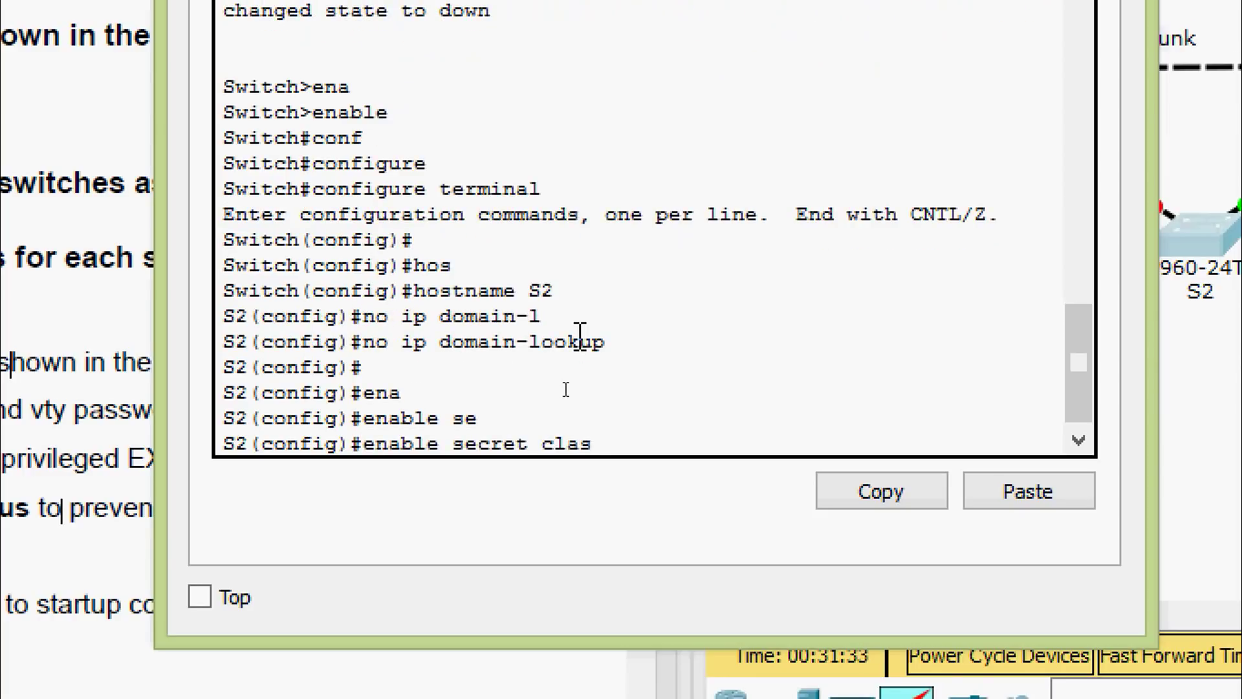
{"action": "type", "text": "s"}
{"action": "key", "text": "Return"}
Give vty lines 0 15 a password and require login
{"action": "type", "text": "line"}
{"action": "key", "text": "Tab"}
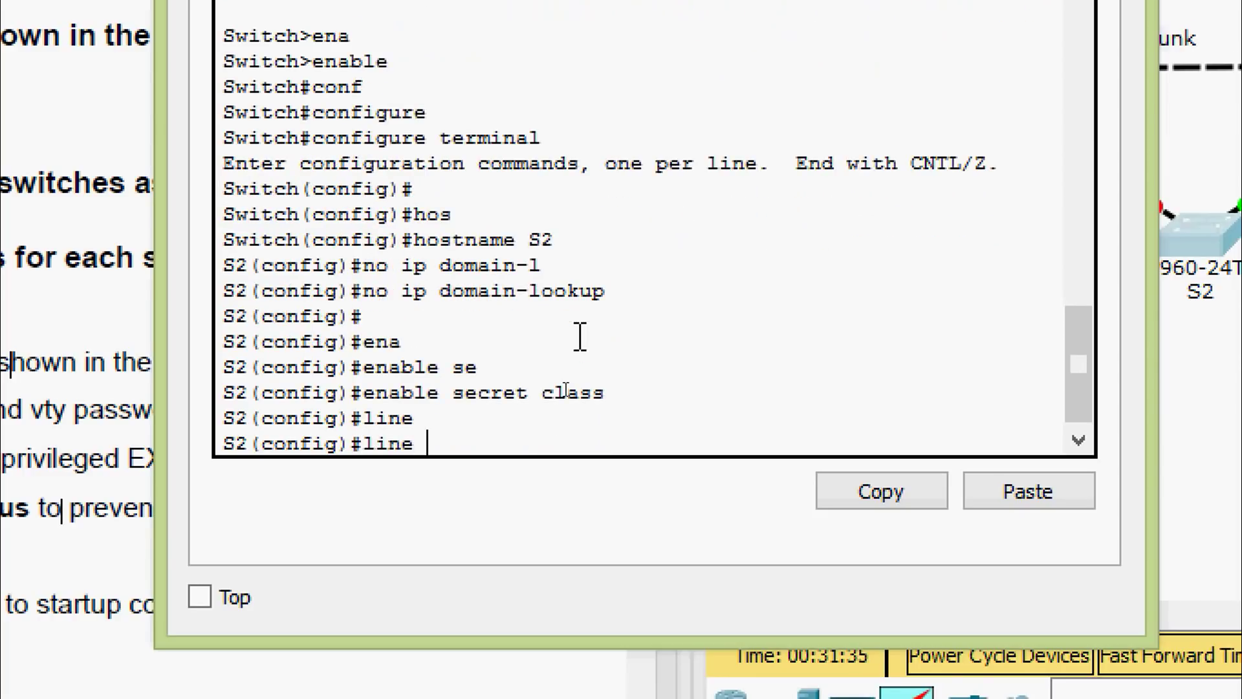
{"action": "type", "text": "vt"}
{"action": "key", "text": "Tab"}
{"action": "type", "text": "0 "}
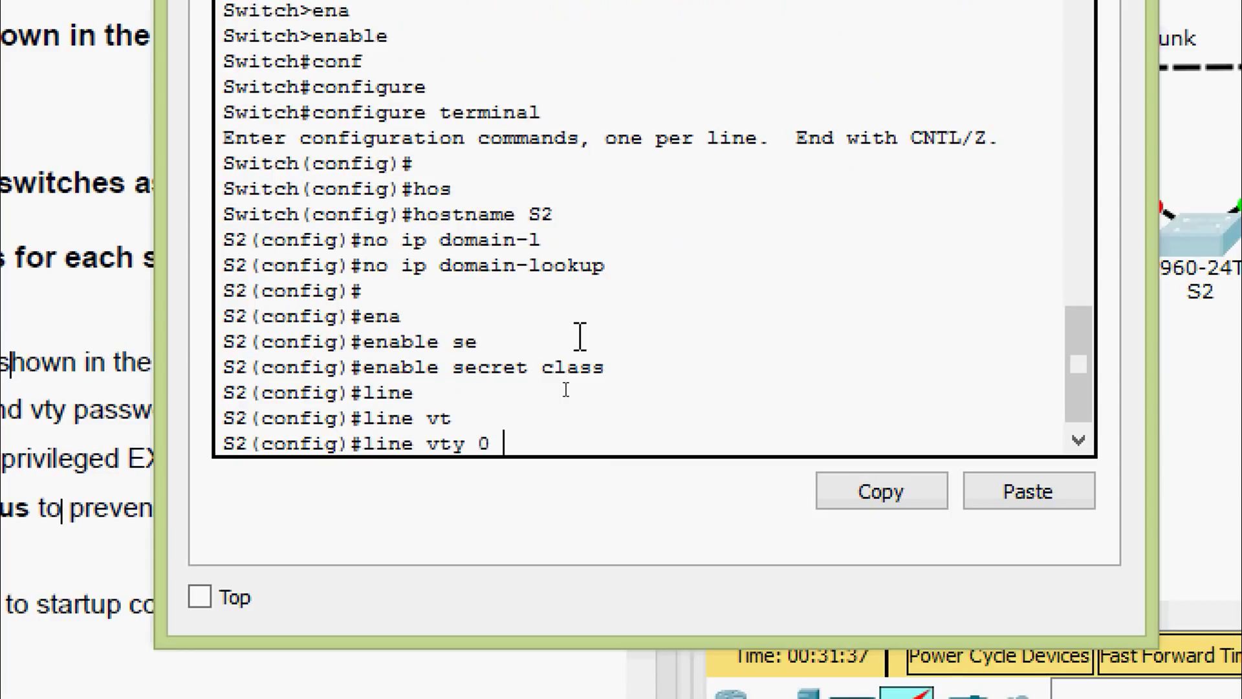
{"action": "type", "text": "15"}
{"action": "key", "text": "Return"}
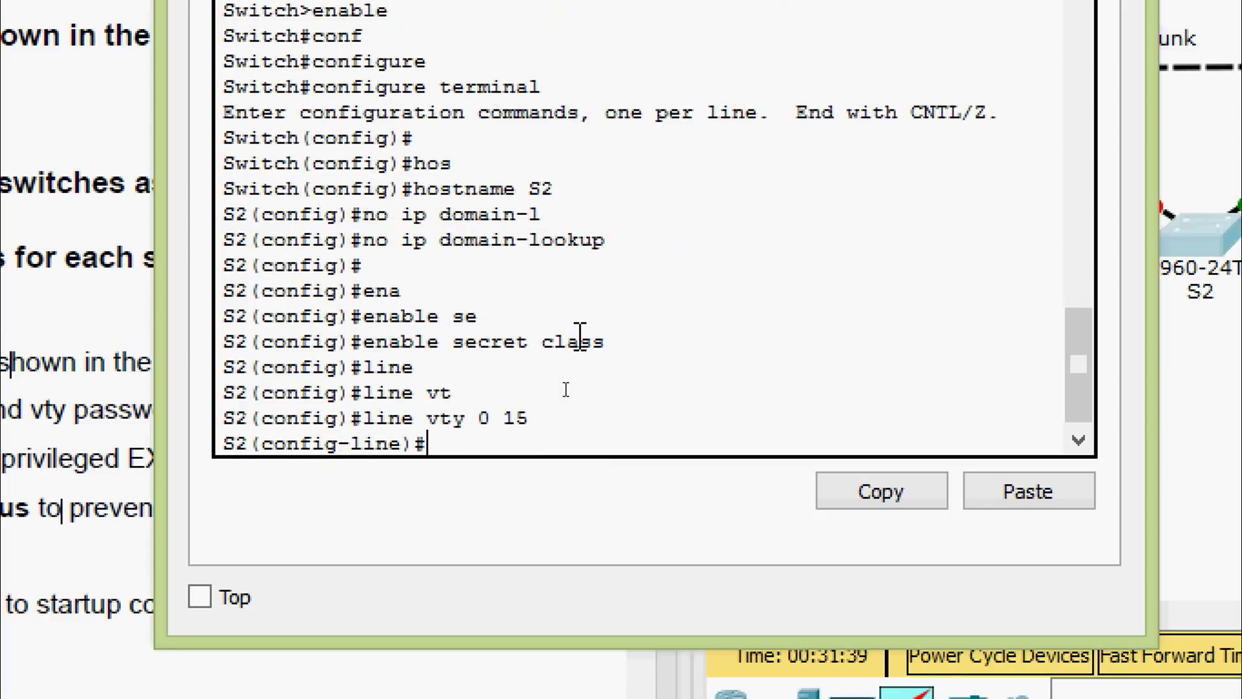
{"action": "type", "text": "pas"}
{"action": "key", "text": "Tab"}
{"action": "type", "text": "cisco"}
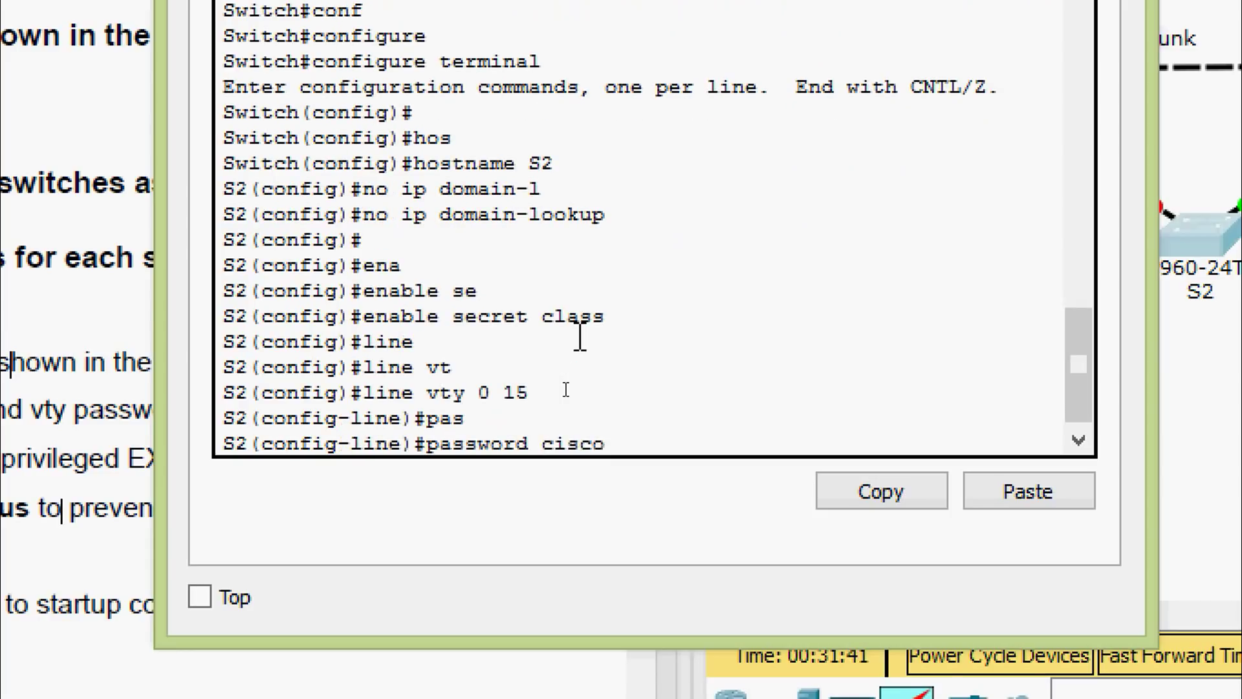
{"action": "key", "text": "Return"}
{"action": "type", "text": "login"}
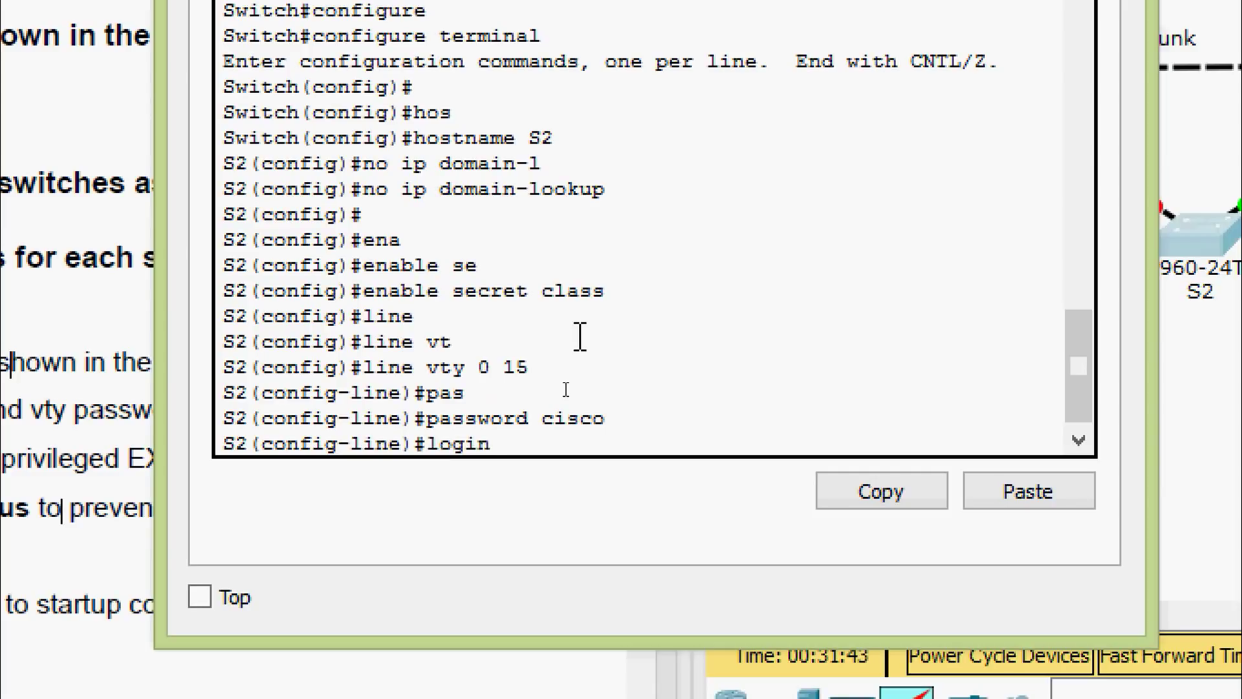
{"action": "key", "text": "Return"}
{"action": "type", "text": "exit"}
{"action": "key", "text": "Return"}
Give console line 0 a password, require login, and enable logging synchronous
{"action": "type", "text": "line"}
{"action": "key", "text": "Tab"}
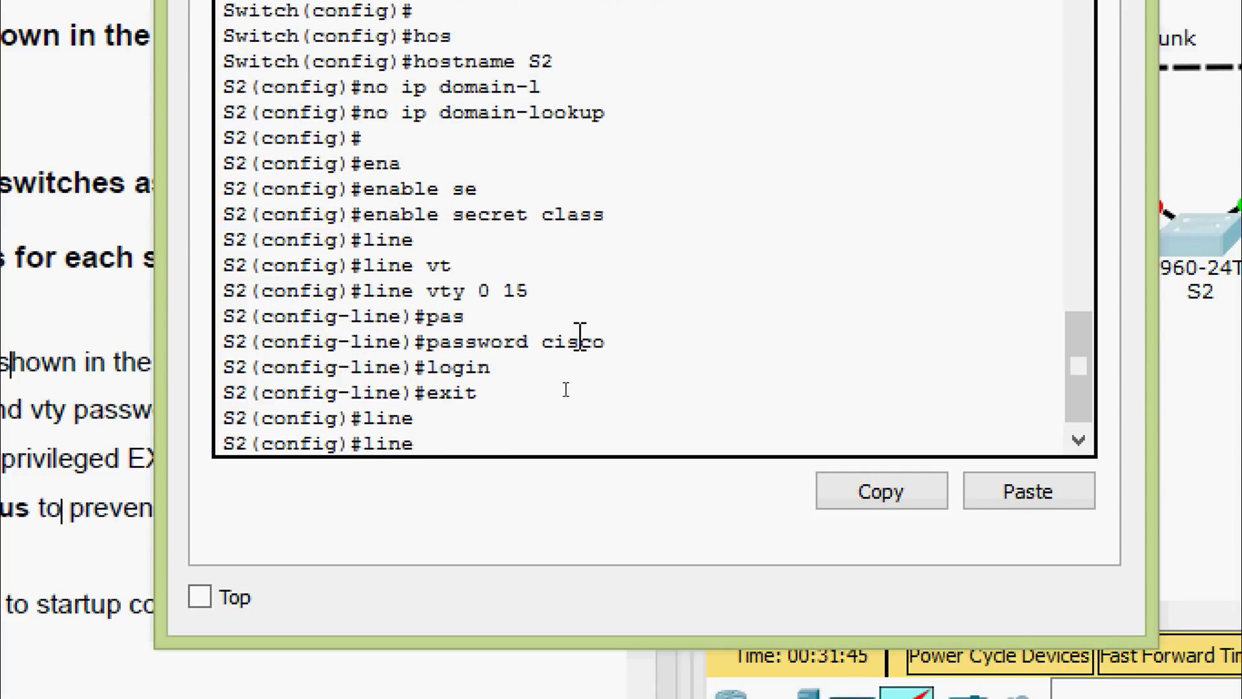
{"action": "type", "text": "con"}
{"action": "key", "text": "Tab"}
{"action": "type", "text": "0"}
{"action": "key", "text": "Return"}
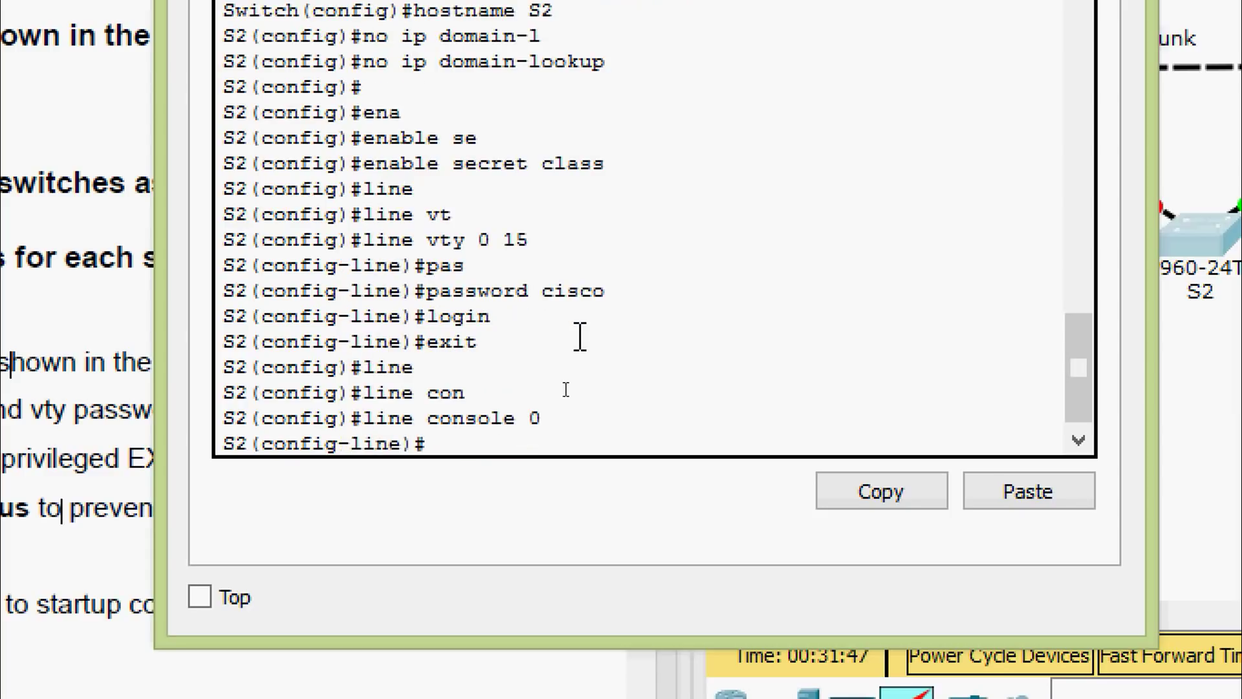
{"action": "type", "text": "pas"}
{"action": "key", "text": "Tab"}
{"action": "type", "text": "cisco"}
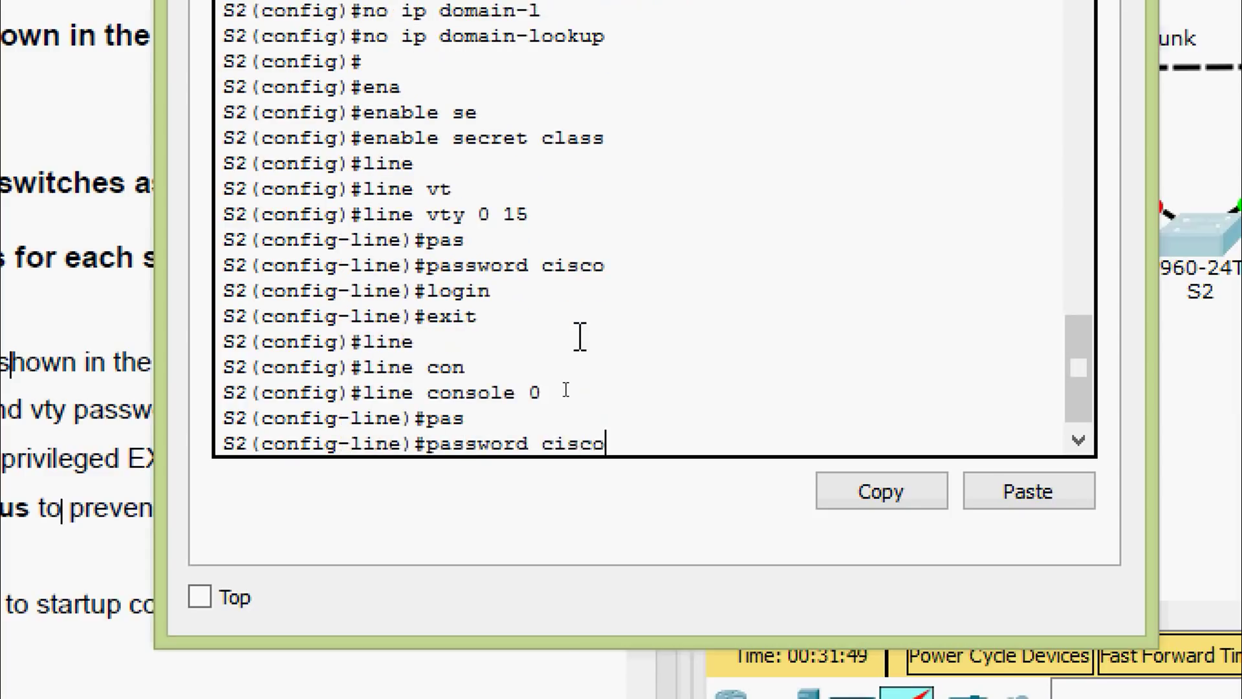
{"action": "key", "text": "Return"}
{"action": "type", "text": "login"}
{"action": "key", "text": "Return"}
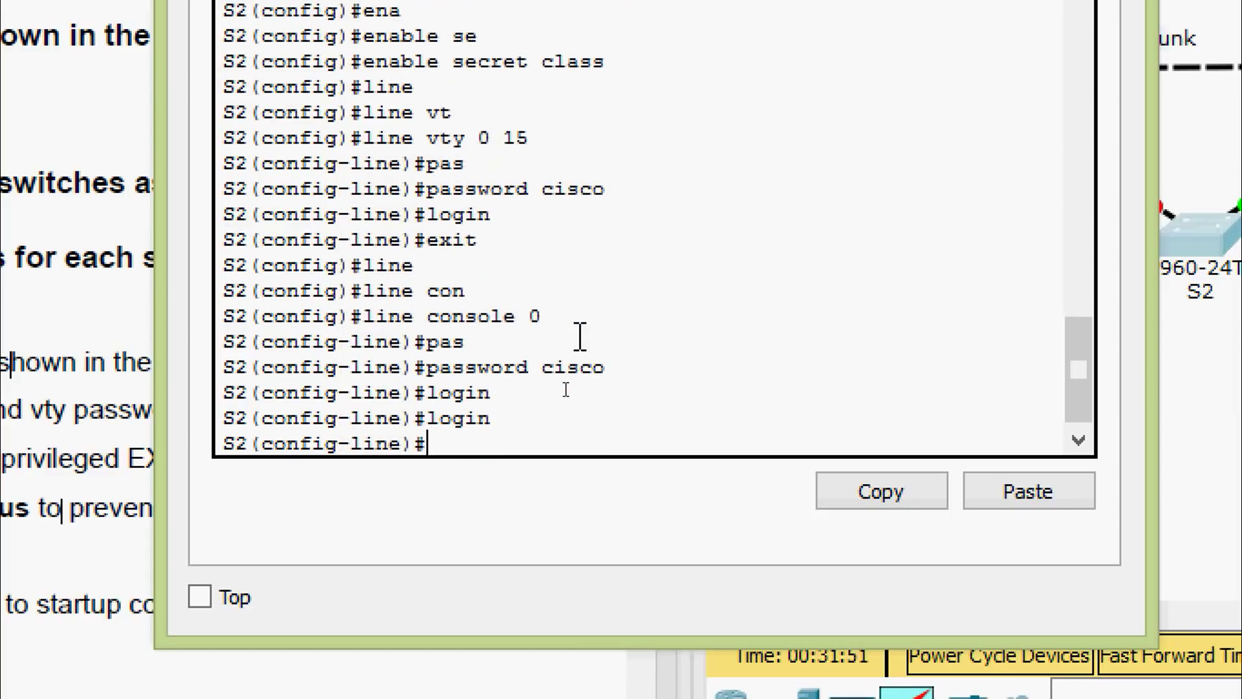
{"action": "type", "text": "logg"}
{"action": "key", "text": "Tab"}
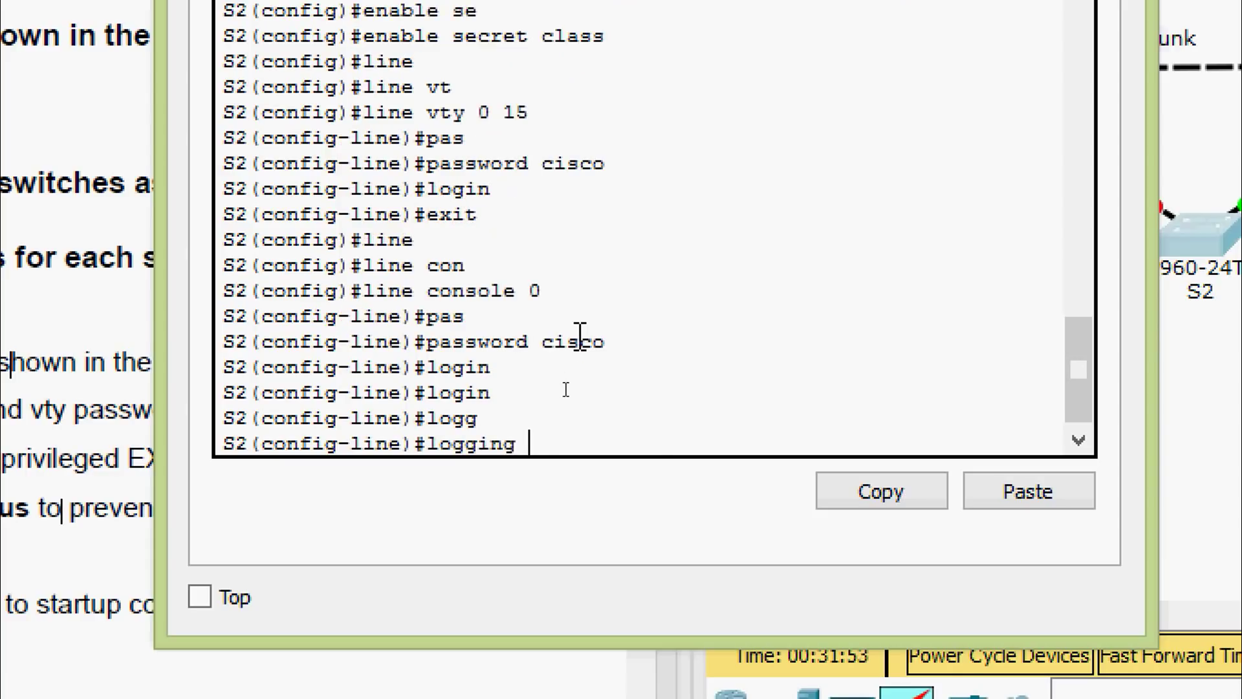
{"action": "type", "text": "s"}
{"action": "key", "text": "Tab"}
{"action": "key", "text": "Return"}
{"action": "type", "text": "exit"}
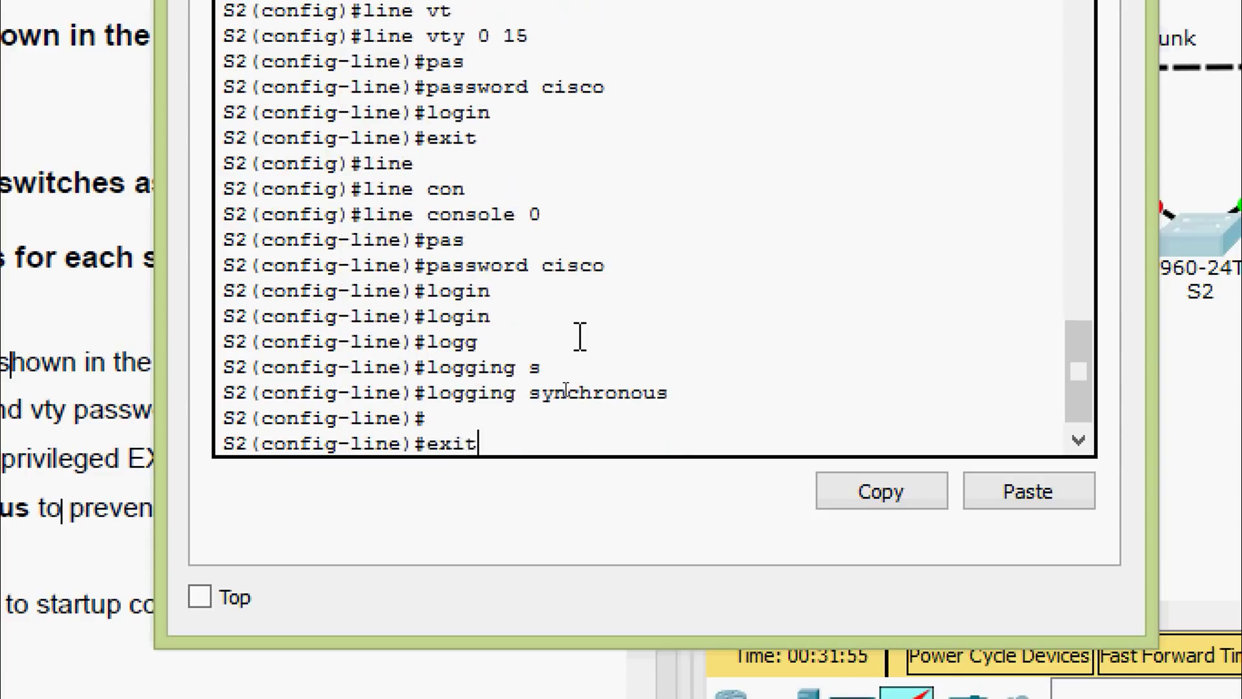
{"action": "key", "text": "Return"}
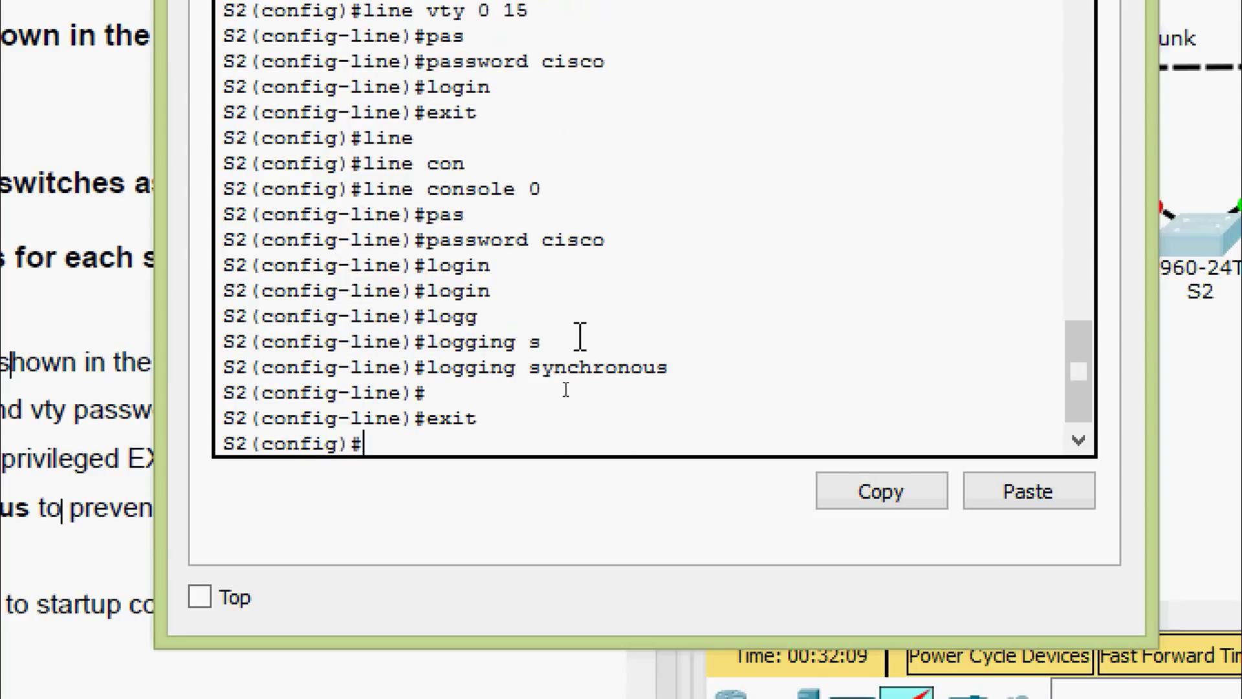
Shut down interface range fastEthernet 0/1-24 and g0/1-2
{"action": "type", "text": "inter"}
{"action": "key", "text": "Tab"}
{"action": "type", "text": "r"}
{"action": "key", "text": "Tab"}
{"action": "type", "text": "f"}
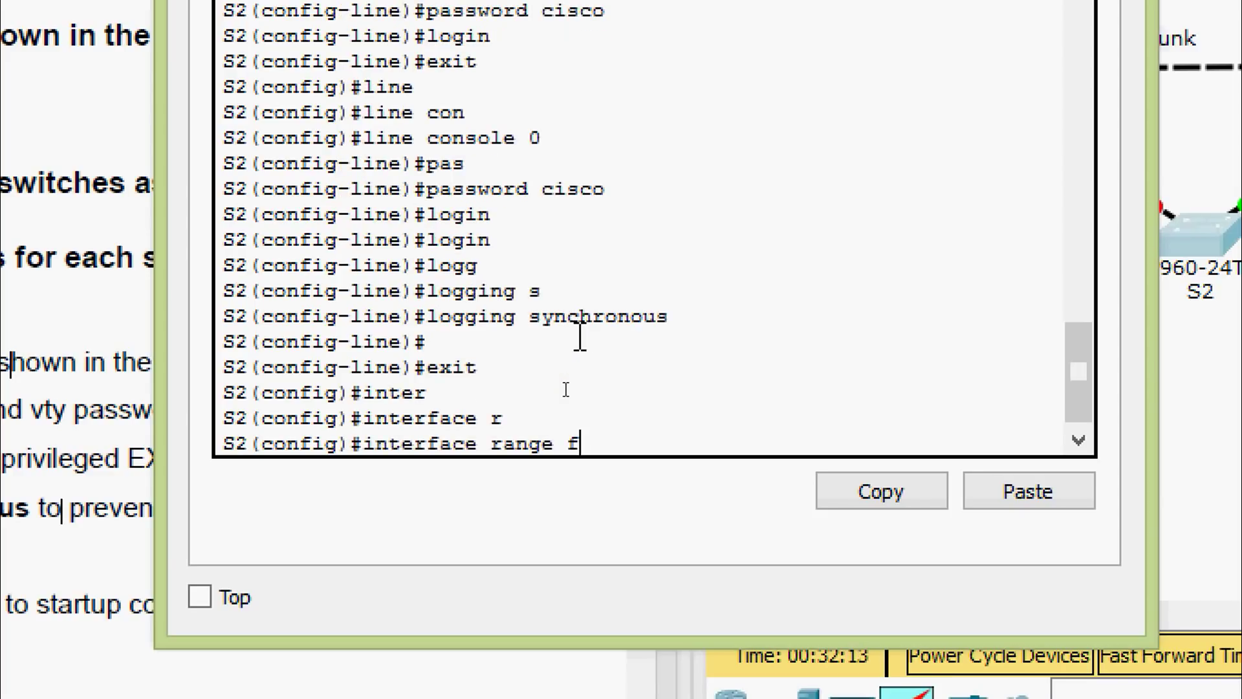
{"action": "key", "text": "Tab"}
{"action": "type", "text": "0/1-"}
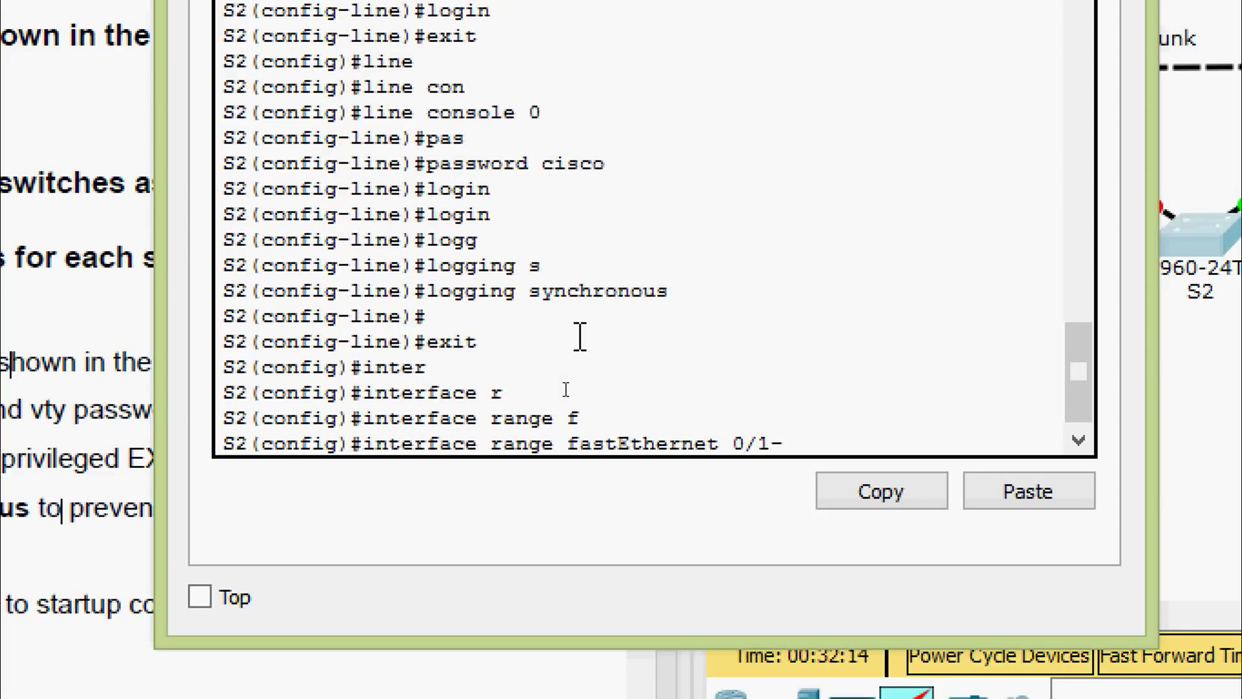
{"action": "type", "text": "24,g0/1-2"}
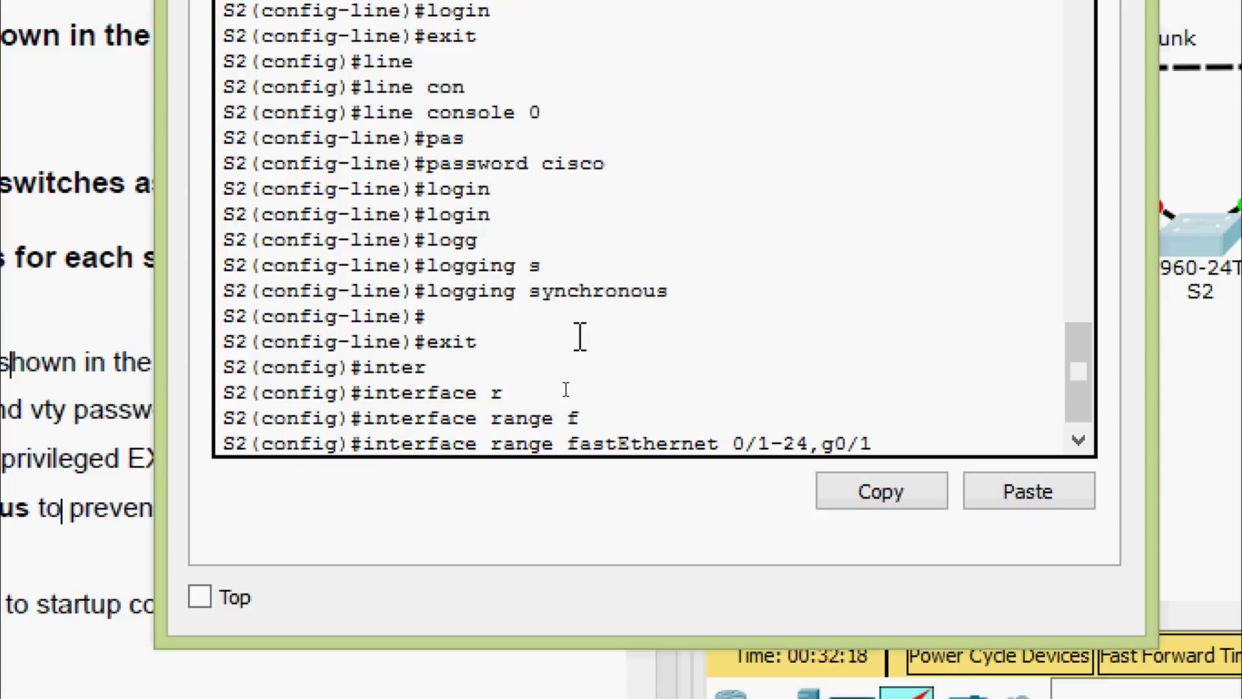
{"action": "key", "text": "Return"}
{"action": "type", "text": "shu"}
{"action": "key", "text": "Tab"}
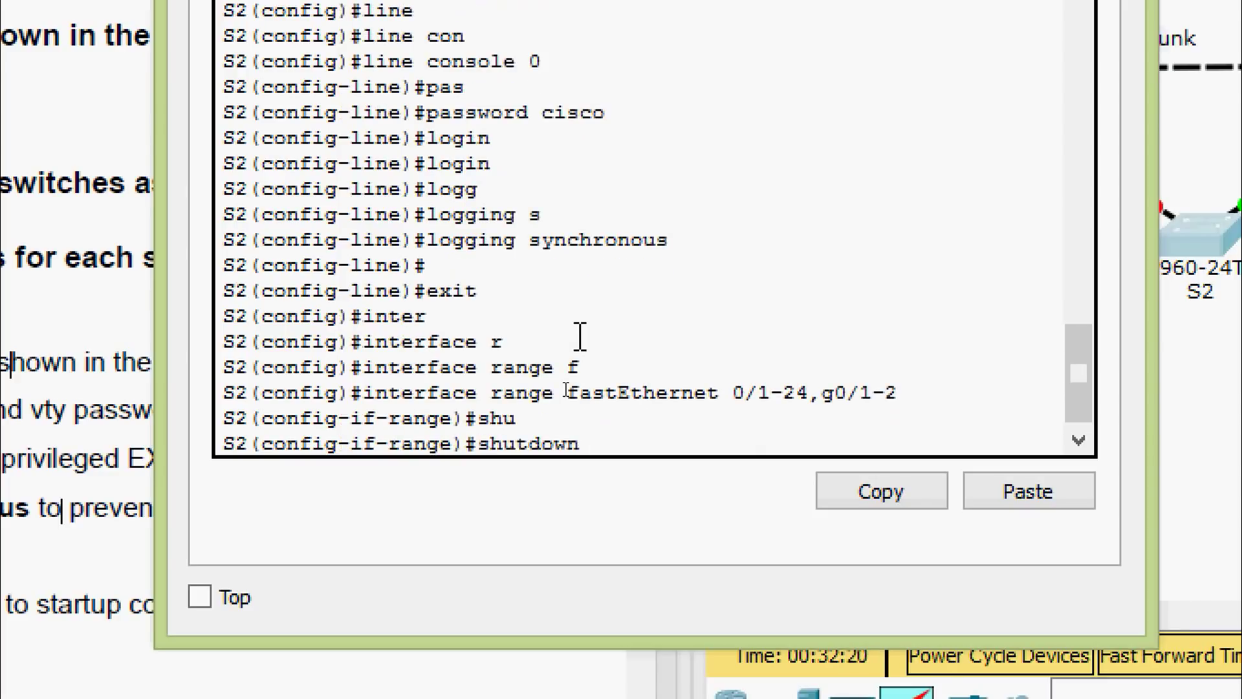
{"action": "key", "text": "Return"}
Exit configuration mode and copy running-config to startup-config
{"action": "key", "text": "Return"}
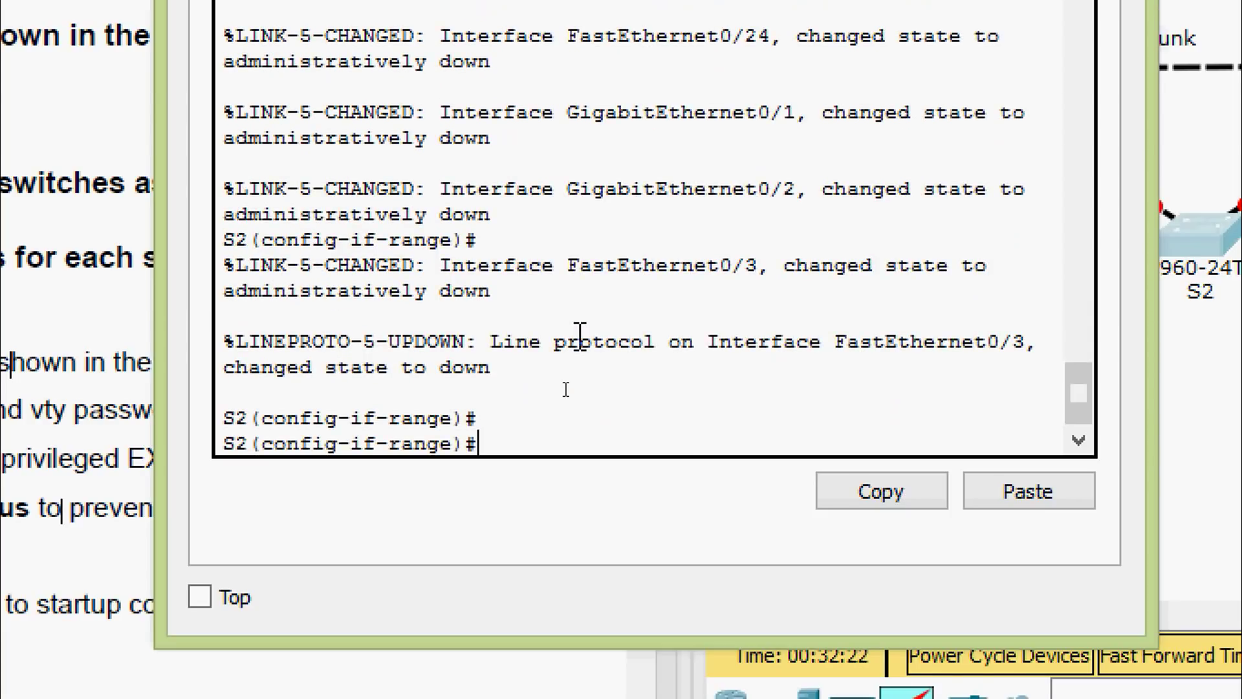
{"action": "key", "text": "ctrl+z"}
{"action": "key", "text": "Return"}
{"action": "type", "text": "cop"}
{"action": "key", "text": "Tab"}
{"action": "type", "text": "r"}
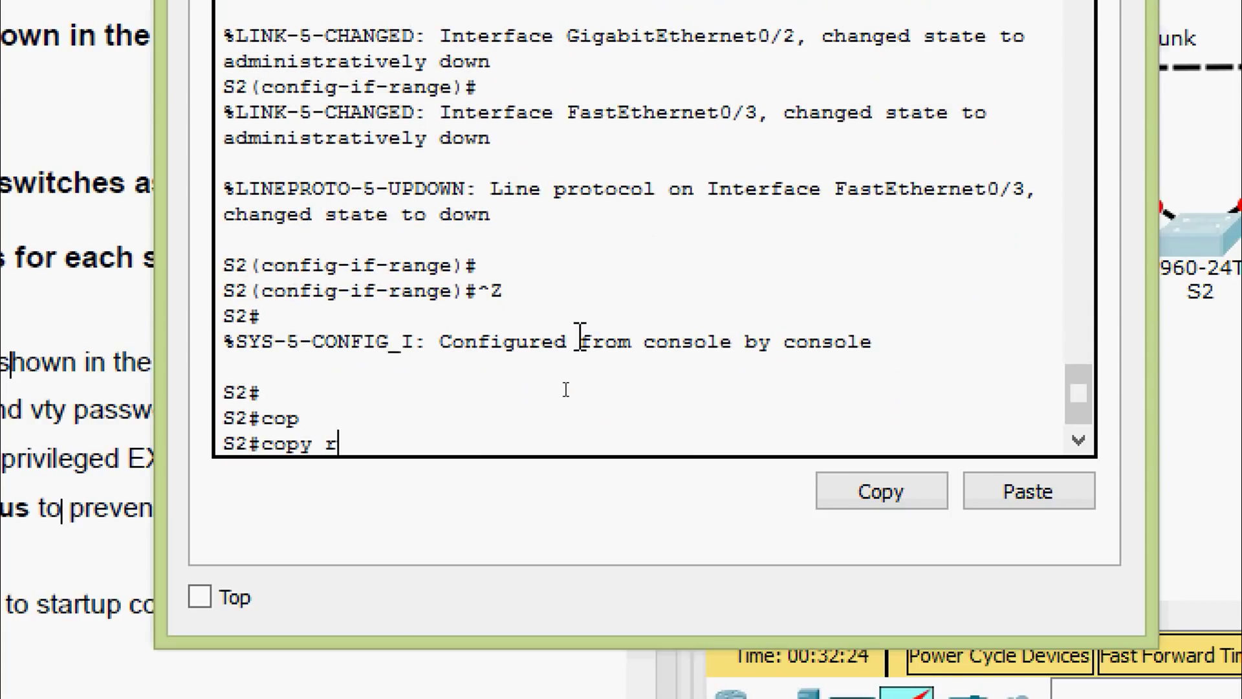
{"action": "type", "text": "u"}
{"action": "key", "text": "Tab"}
{"action": "type", "text": "st"}
{"action": "key", "text": "Tab"}
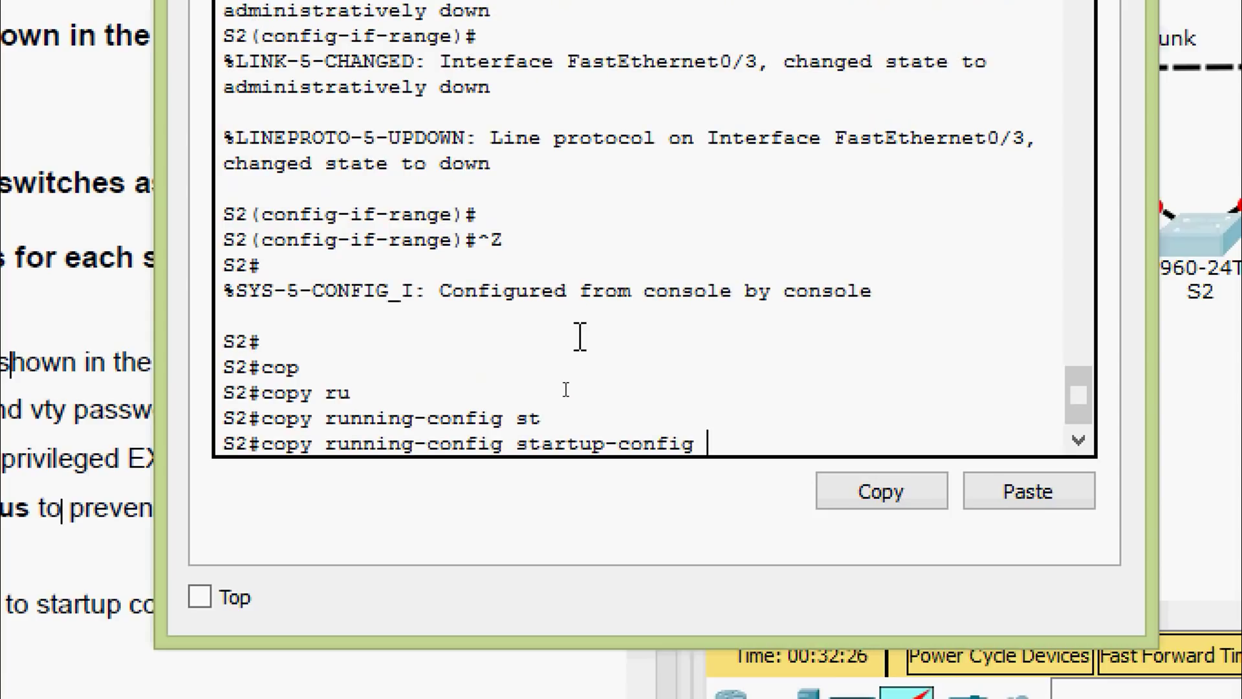
{"action": "key", "text": "Return"}
{"action": "key", "text": "Return"}
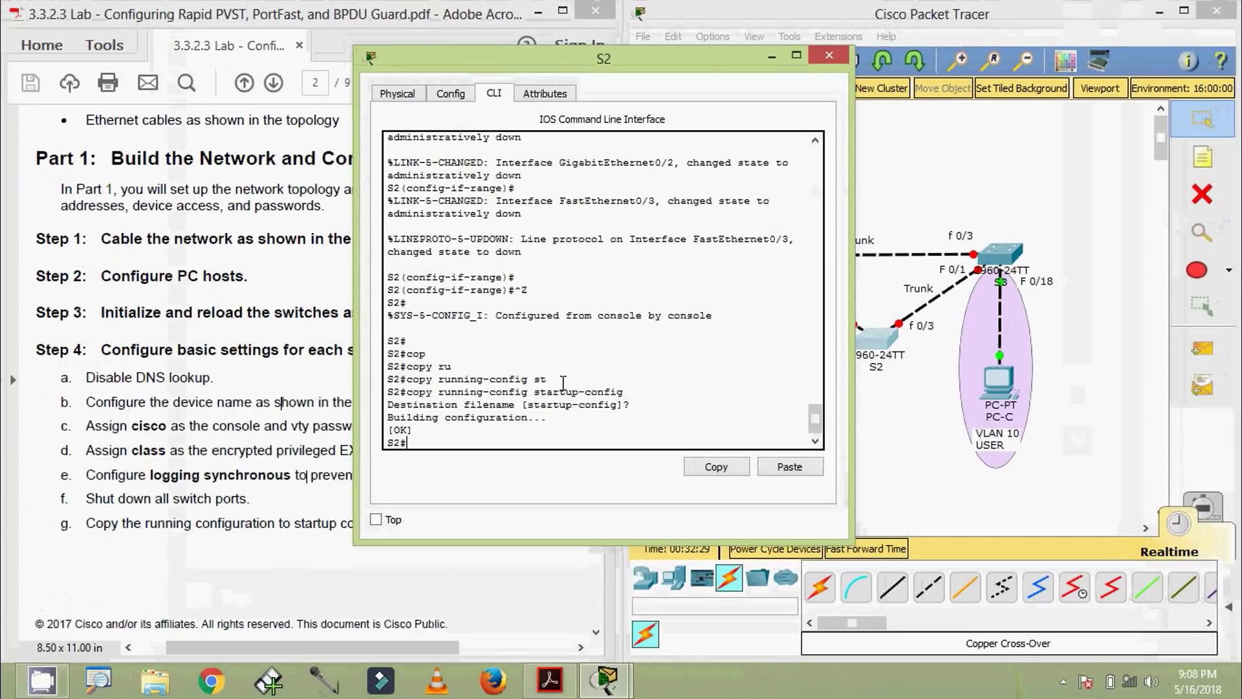
Close S2's window, open S3's CLI and enter global configuration mode
{"action": "left_click", "coordinate": [829, 55]}
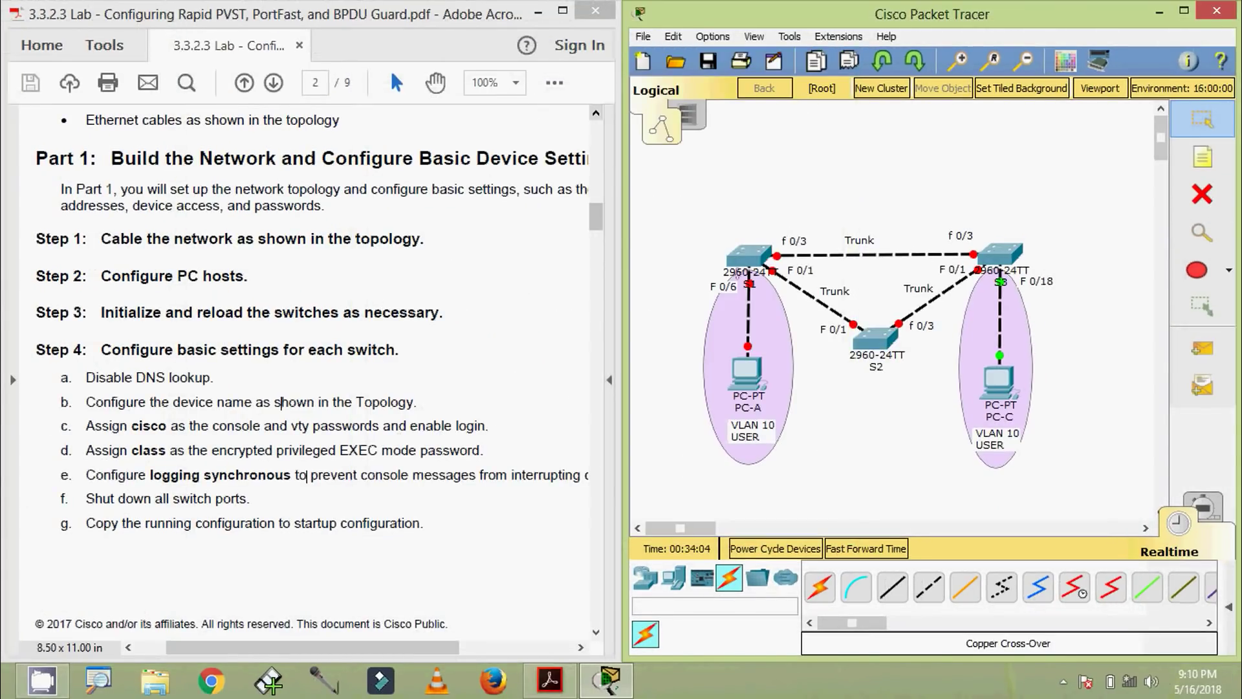
{"action": "left_click", "coordinate": [997, 255]}
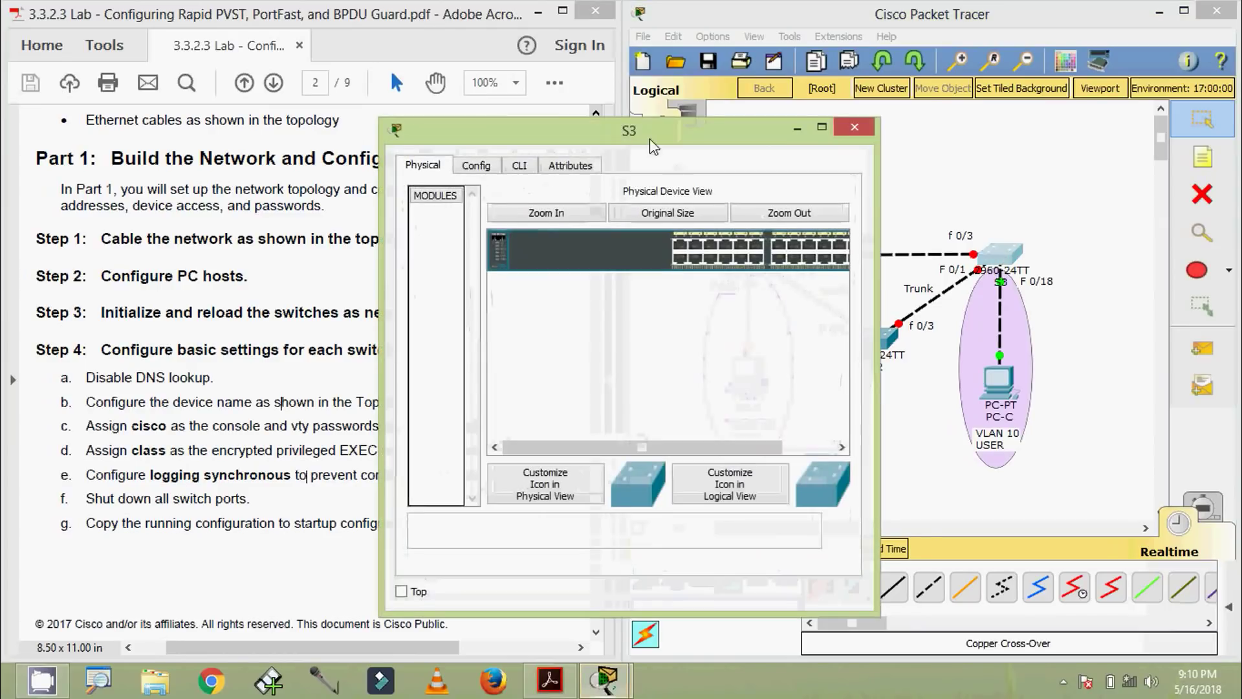
{"action": "left_click", "coordinate": [570, 128]}
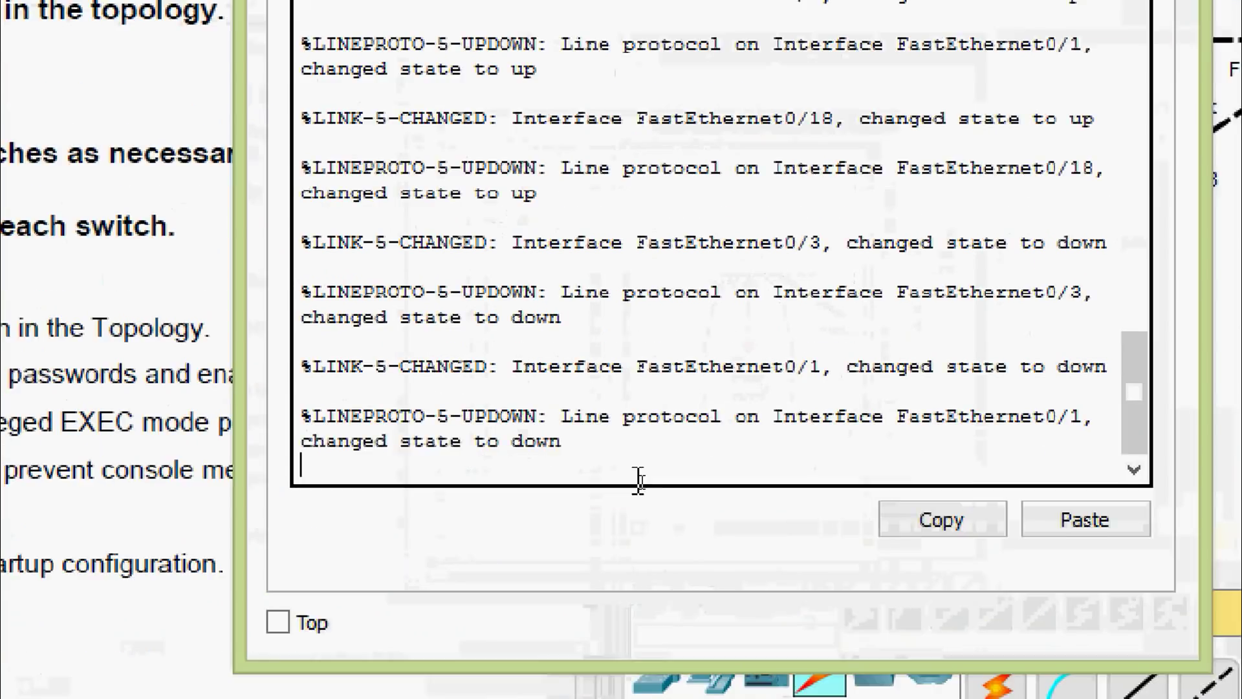
{"action": "key", "text": "Return"}
{"action": "type", "text": "ena"}
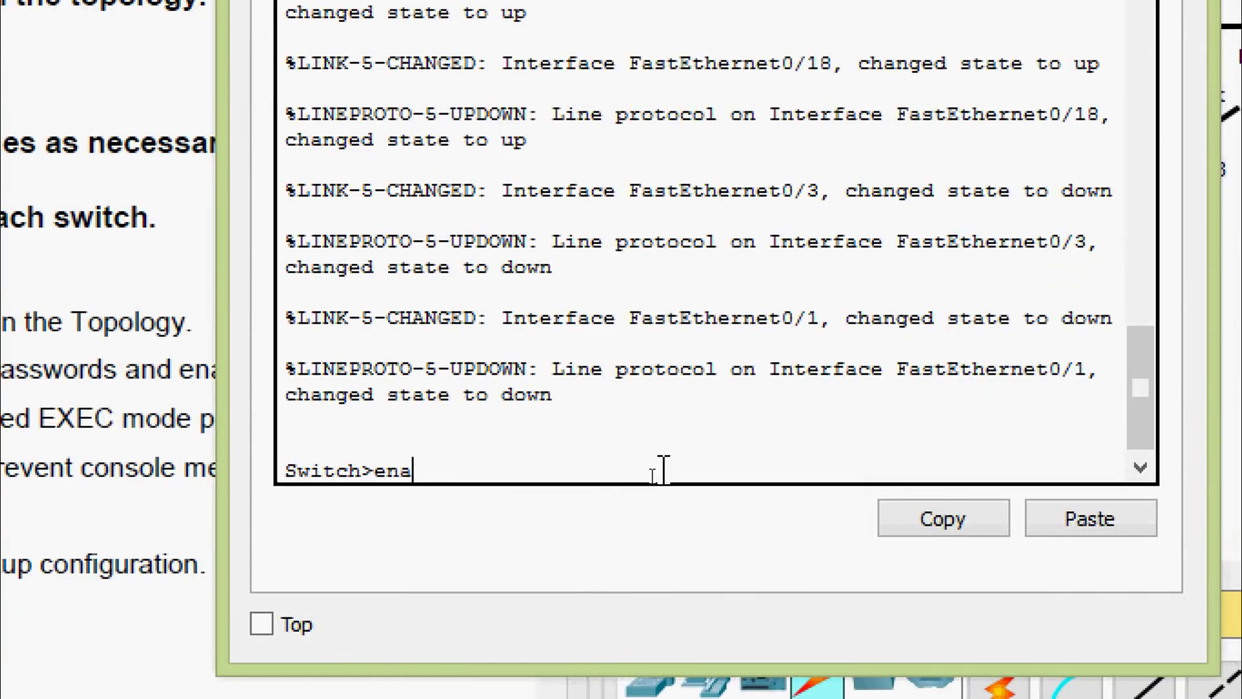
{"action": "key", "text": "Tab"}
{"action": "key", "text": "Return"}
{"action": "type", "text": "conf"}
{"action": "key", "text": "Tab"}
{"action": "type", "text": "terminal"}
{"action": "key", "text": "Return"}
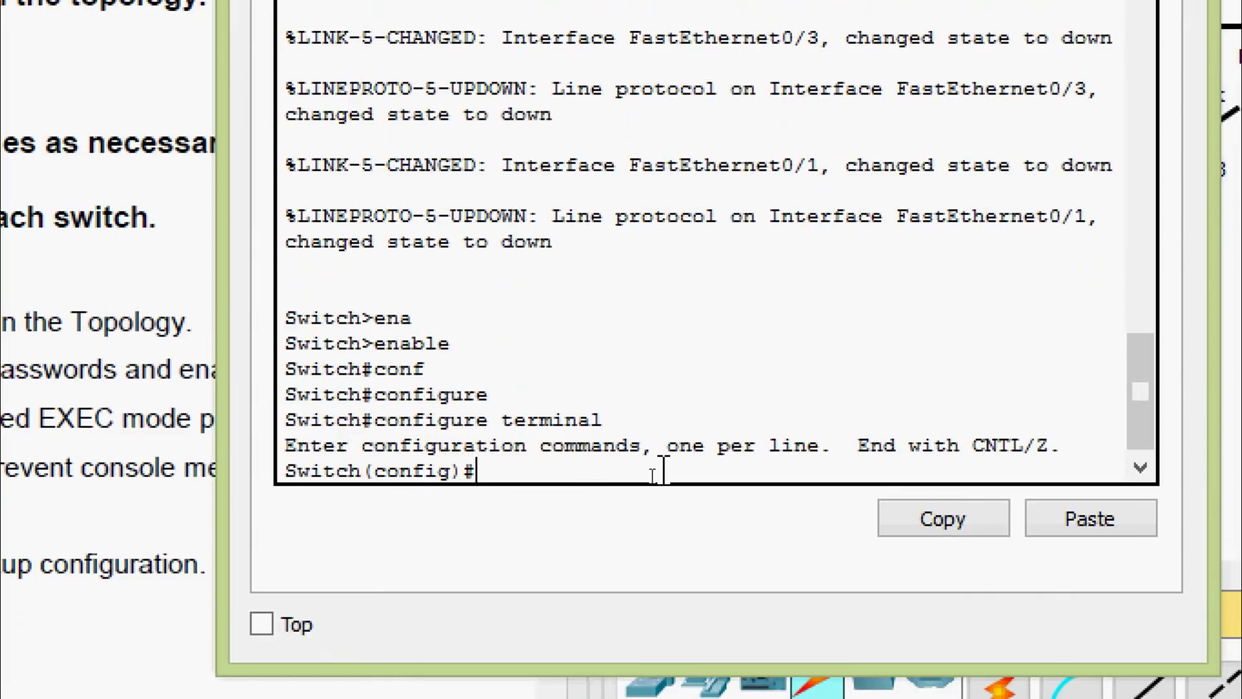
Set hostname S3, set the enable secret, and run no ip domain-lookup
{"action": "type", "text": "ho"}
{"action": "key", "text": "Tab"}
{"action": "type", "text": "S3"}
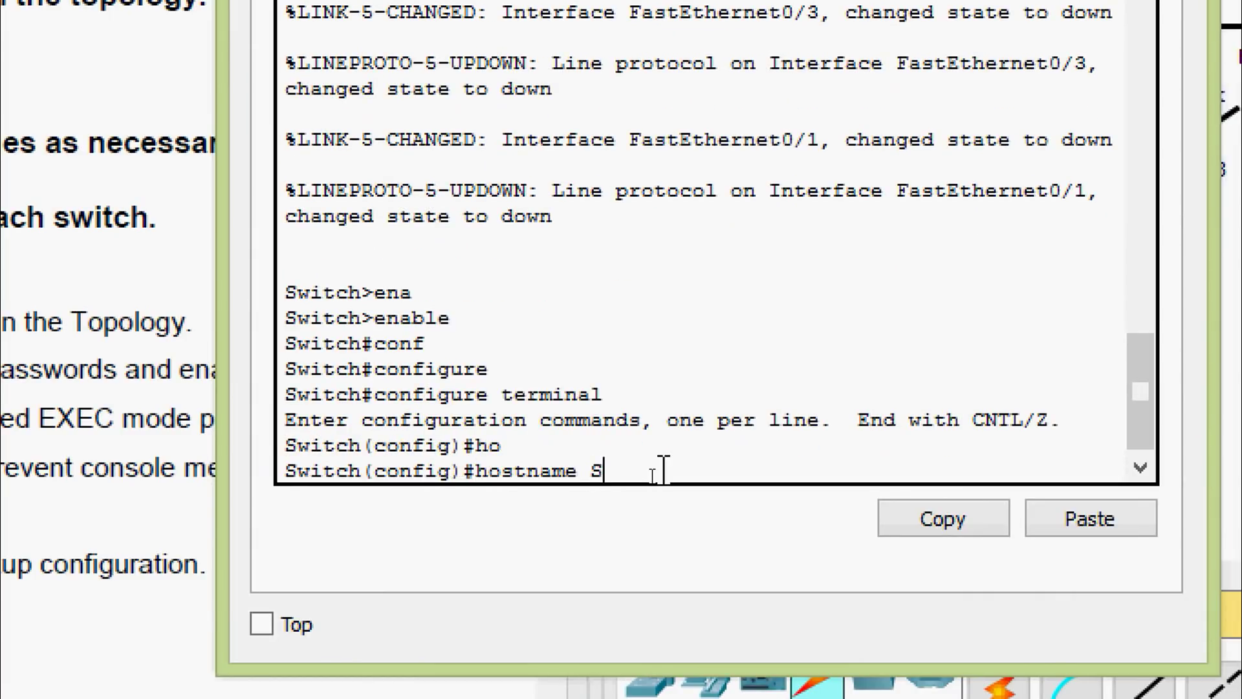
{"action": "key", "text": "Return"}
{"action": "type", "text": "ena"}
{"action": "key", "text": "Tab"}
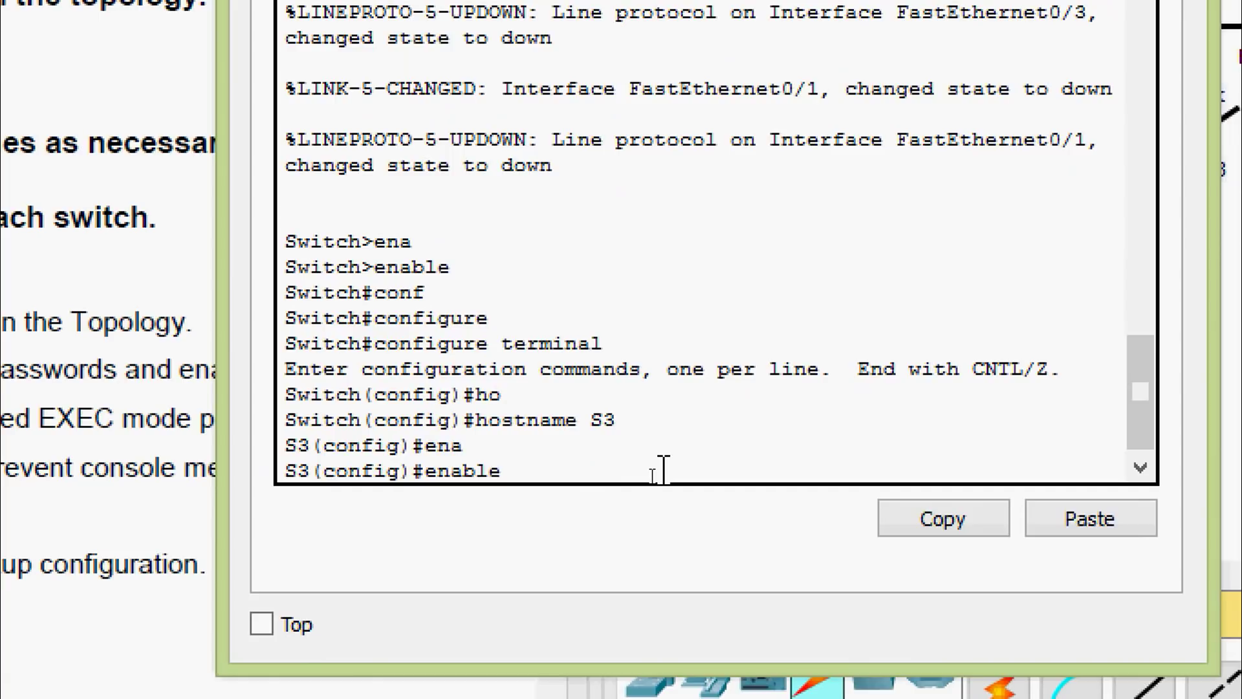
{"action": "type", "text": "se"}
{"action": "key", "text": "Tab"}
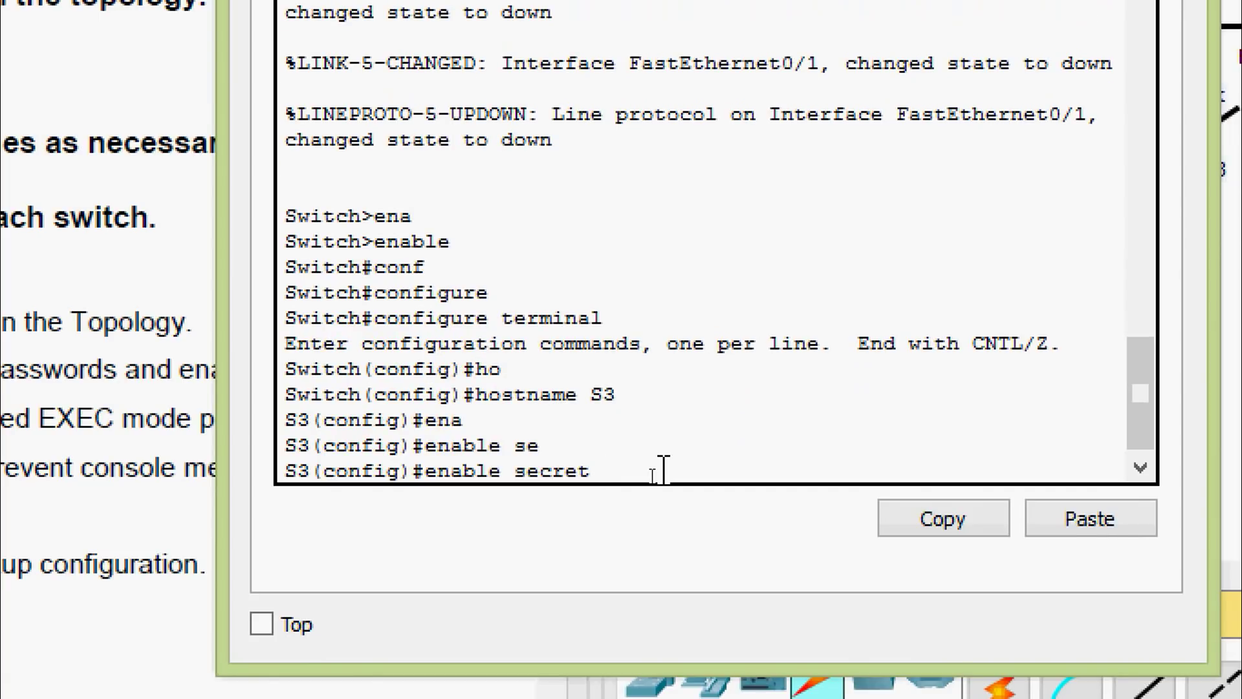
{"action": "type", "text": "cla"}
{"action": "type", "text": "nfig)#n"}
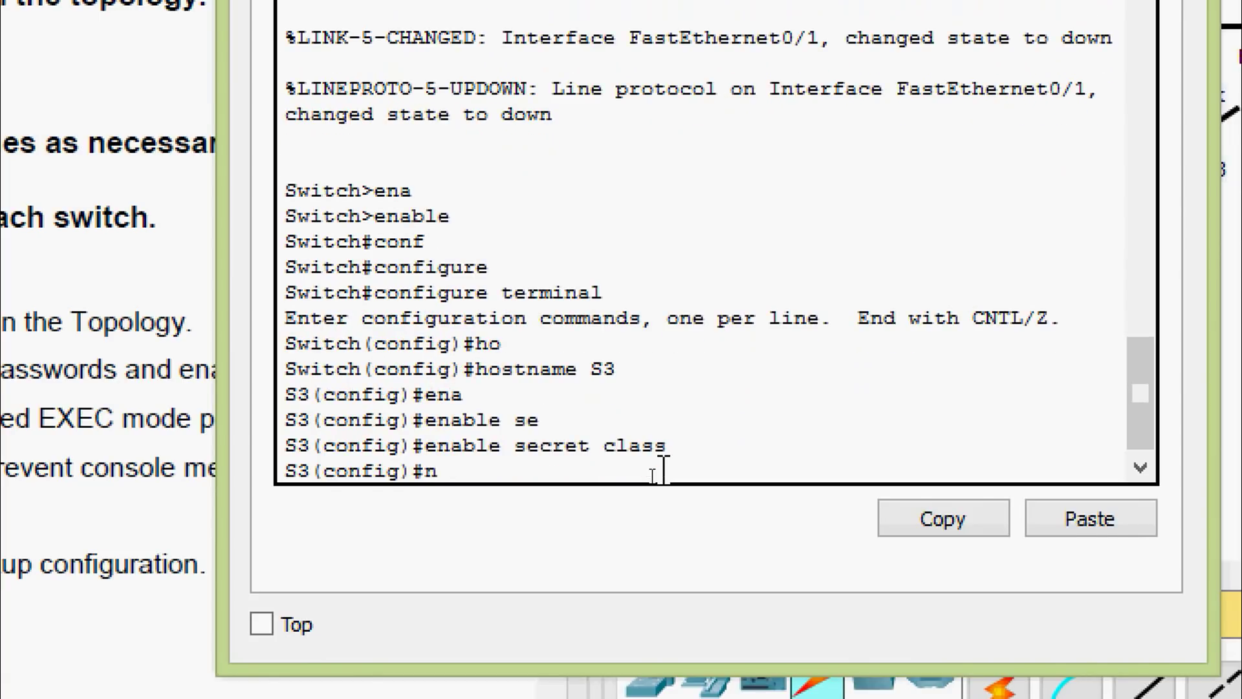
{"action": "type", "text": "o ip domain"}
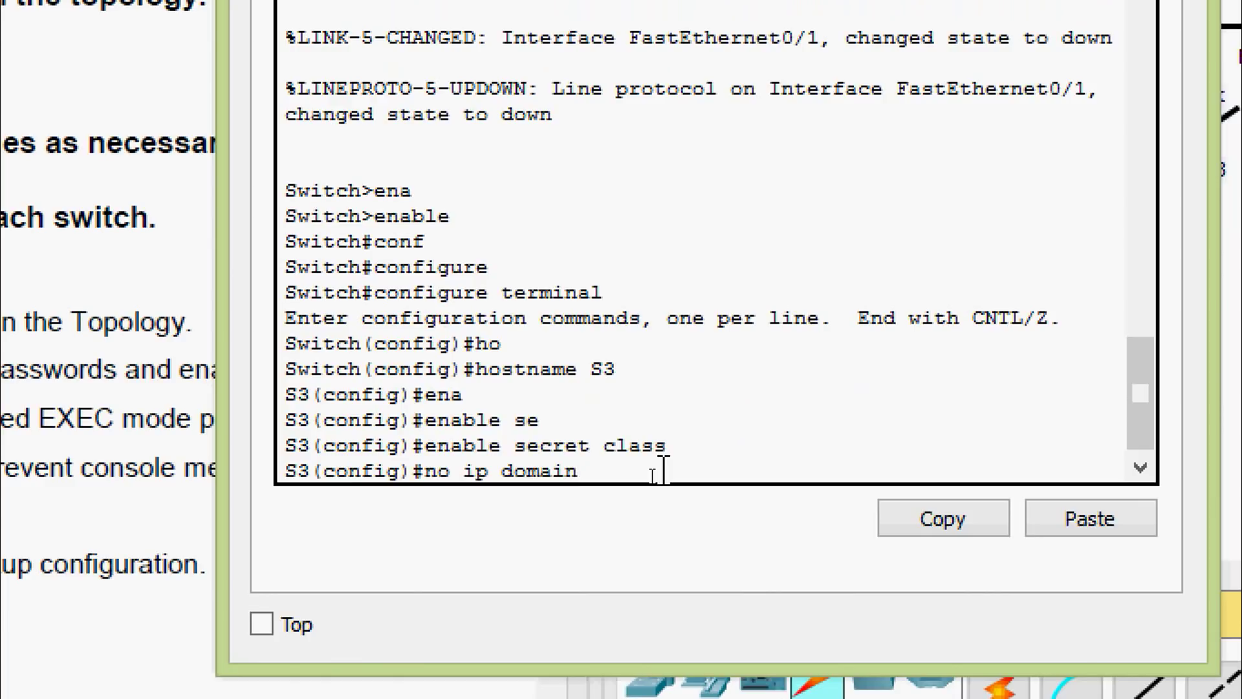
{"action": "type", "text": "-l"}
{"action": "key", "text": "Tab"}
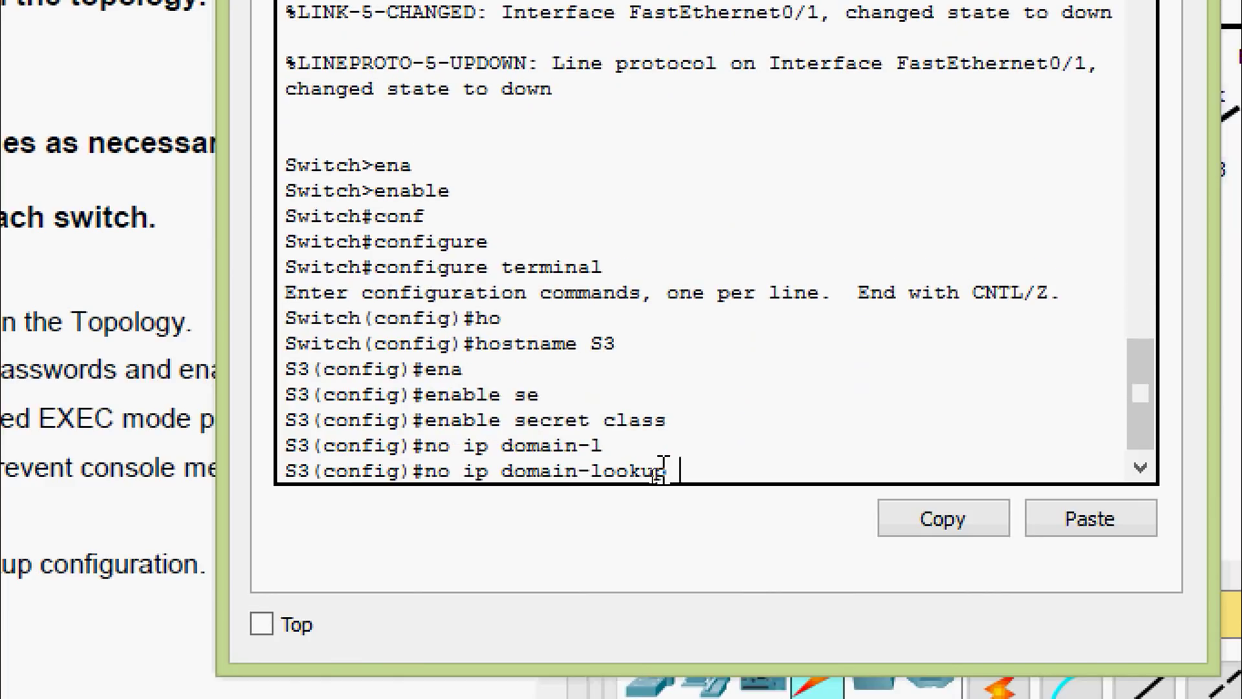
{"action": "key", "text": "Return"}
{"action": "key", "text": "Return"}
Set a password on vty lines 0 15 and require login
{"action": "type", "text": "in"}
{"action": "key", "text": "BackSpace"}
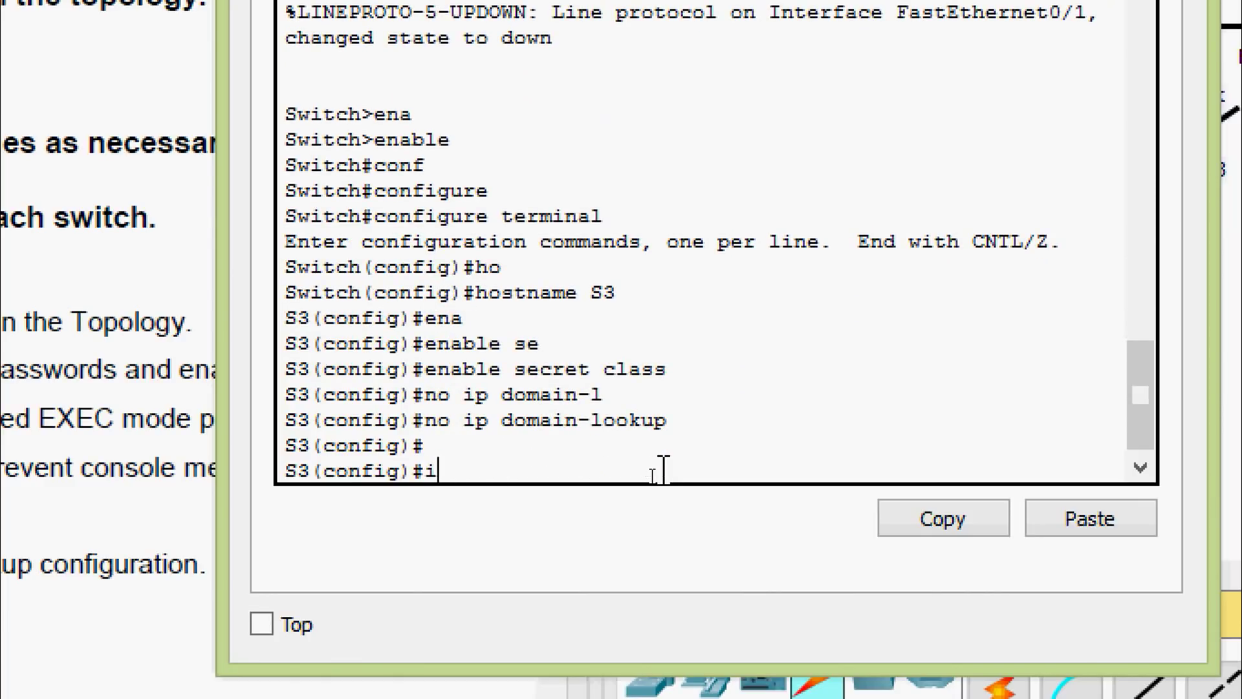
{"action": "type", "text": "ine"}
{"action": "key", "text": "Tab"}
{"action": "type", "text": "vt"}
{"action": "key", "text": "Tab"}
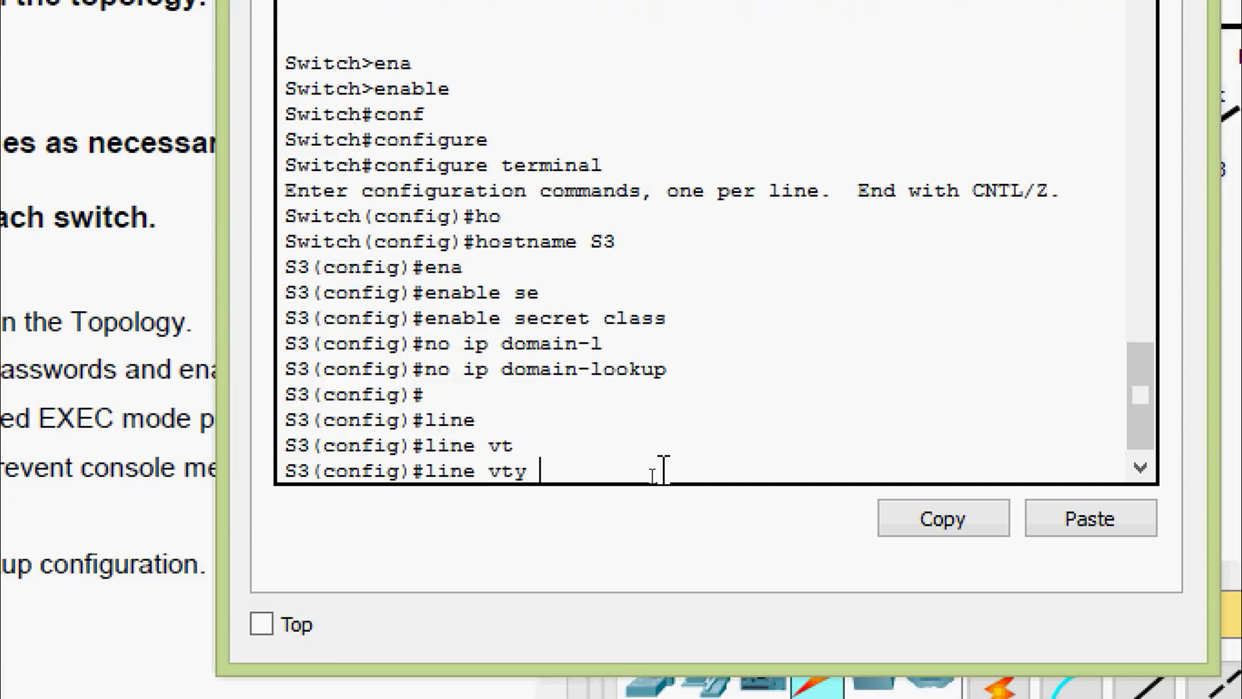
{"action": "type", "text": "0 15"}
{"action": "key", "text": "Return"}
{"action": "type", "text": "pas"}
{"action": "key", "text": "Tab"}
{"action": "type", "text": "cisco"}
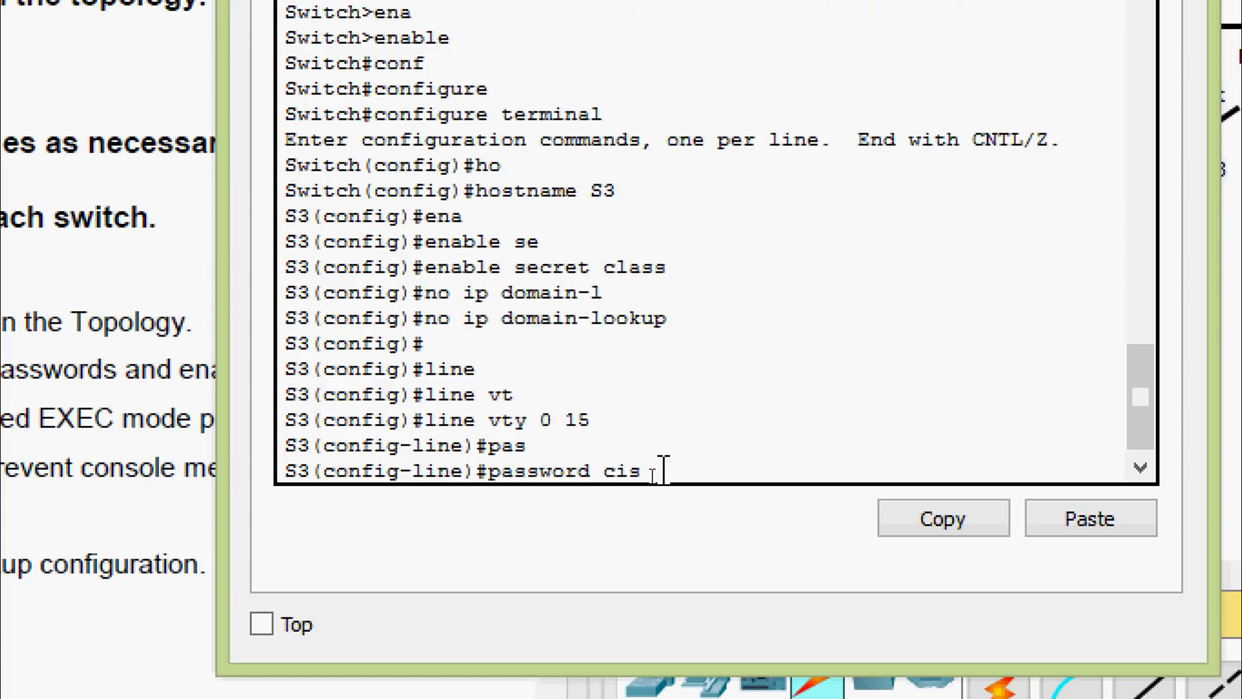
{"action": "key", "text": "Return"}
{"action": "type", "text": "login"}
{"action": "key", "text": "Return"}
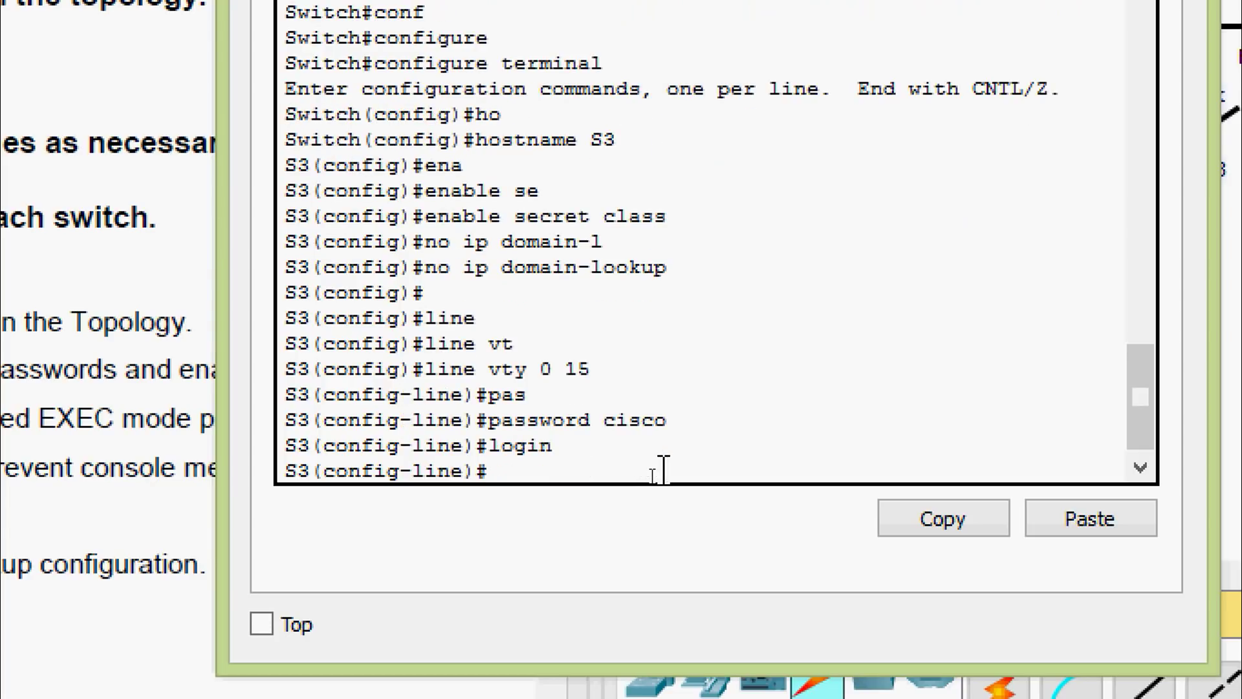
{"action": "type", "text": "exit"}
{"action": "key", "text": "Return"}
Set a password on console line 0, require login, and enable logging synchronous
{"action": "type", "text": "line"}
{"action": "key", "text": "Tab"}
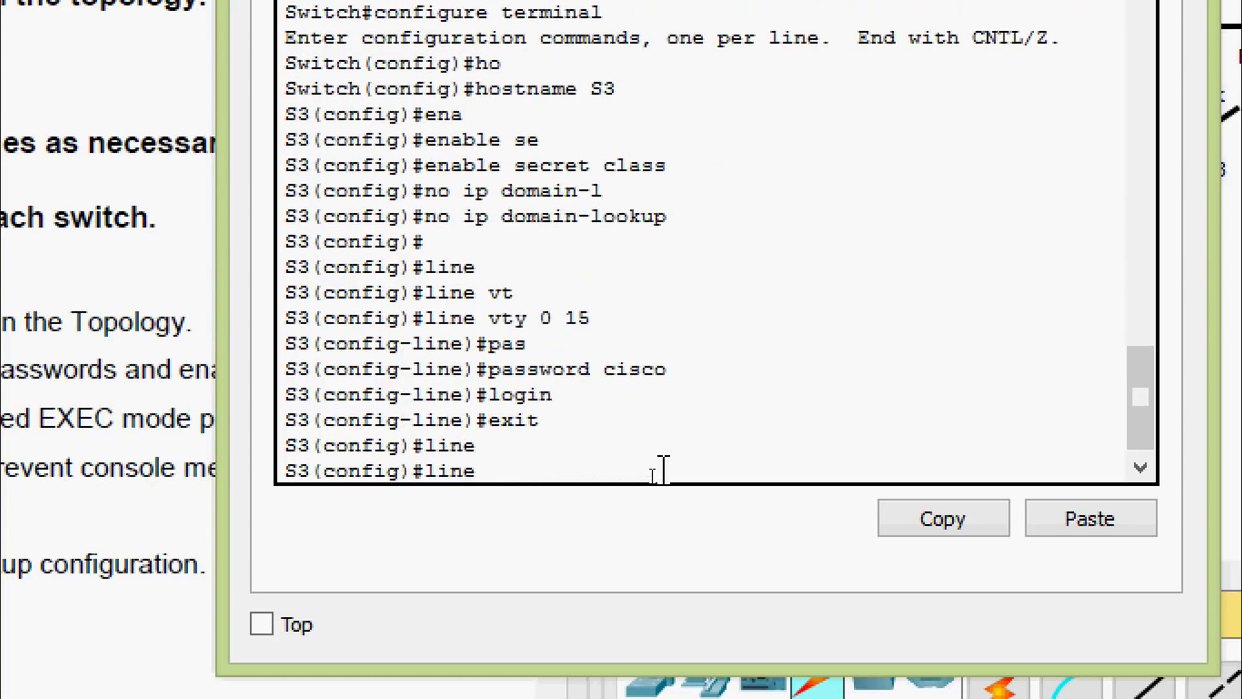
{"action": "type", "text": "con"}
{"action": "key", "text": "Tab"}
{"action": "type", "text": "0"}
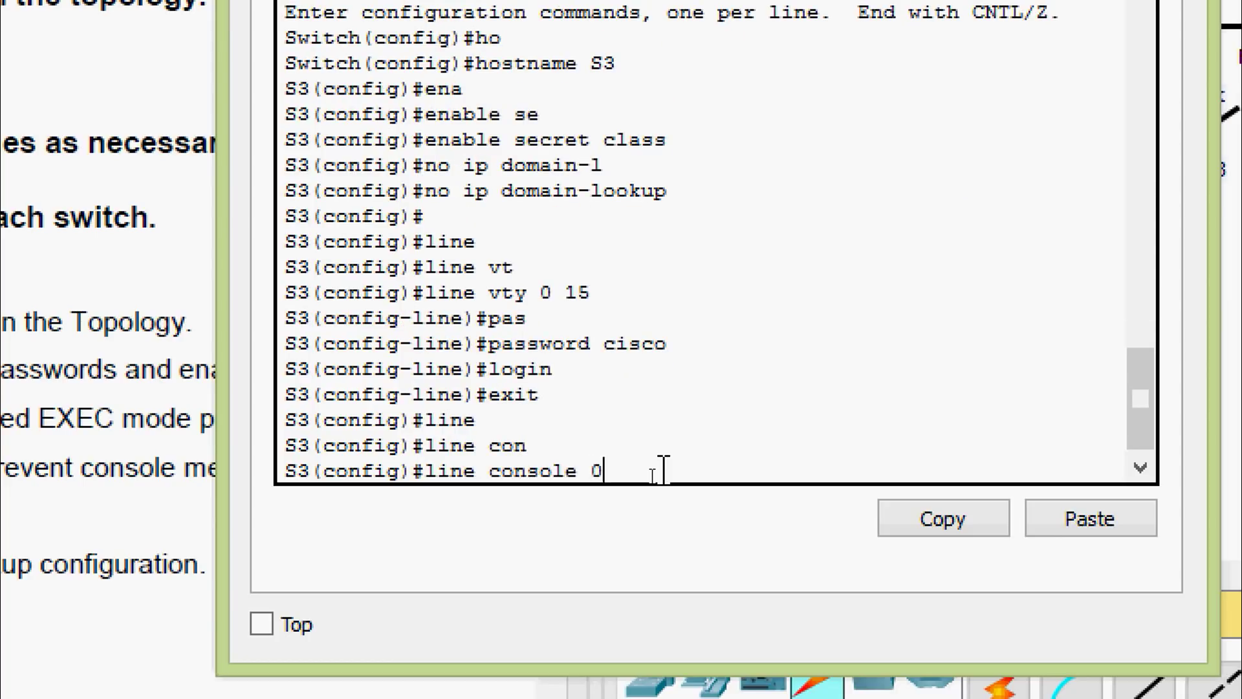
{"action": "key", "text": "Return"}
{"action": "type", "text": "pas"}
{"action": "key", "text": "Tab"}
{"action": "type", "text": "cisco"}
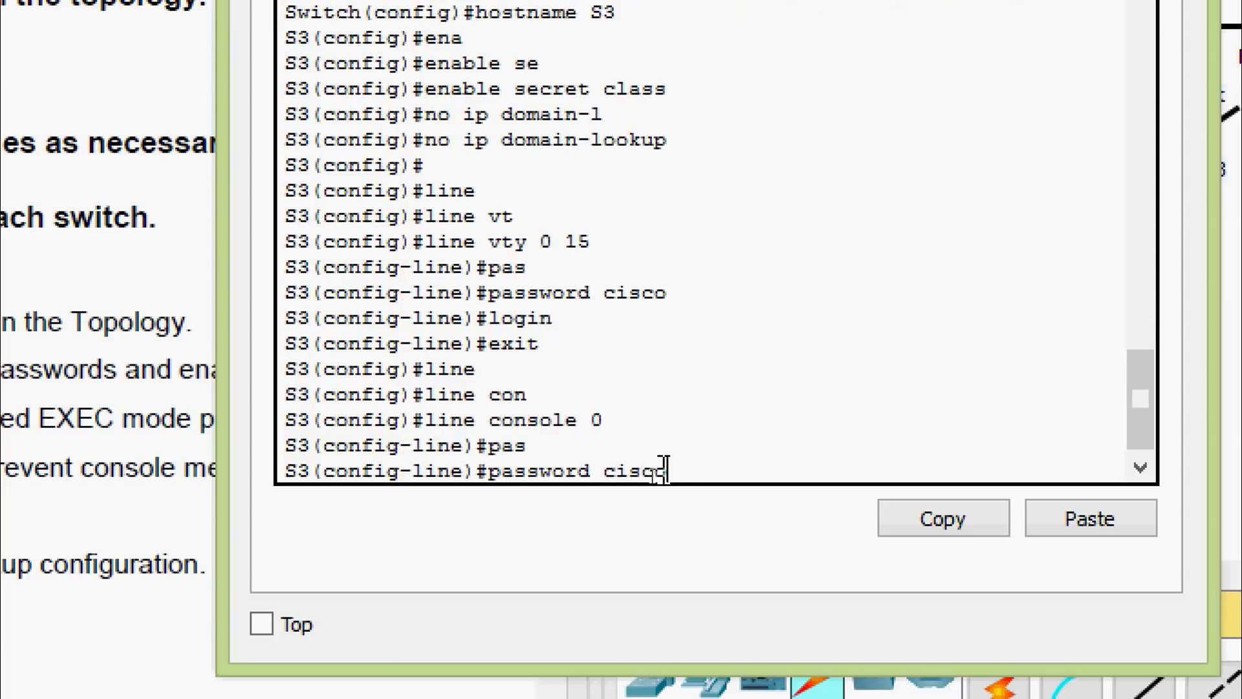
{"action": "key", "text": "Return"}
{"action": "type", "text": "login"}
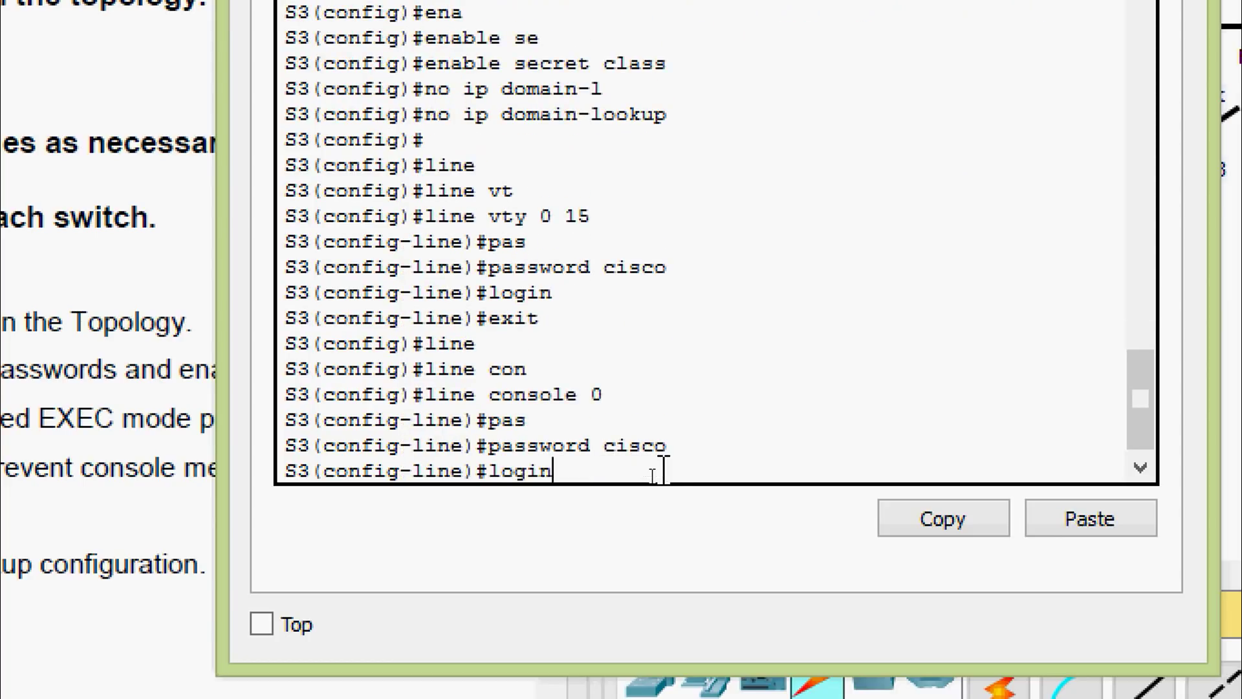
{"action": "key", "text": "Return"}
{"action": "type", "text": "logg"}
{"action": "key", "text": "Tab"}
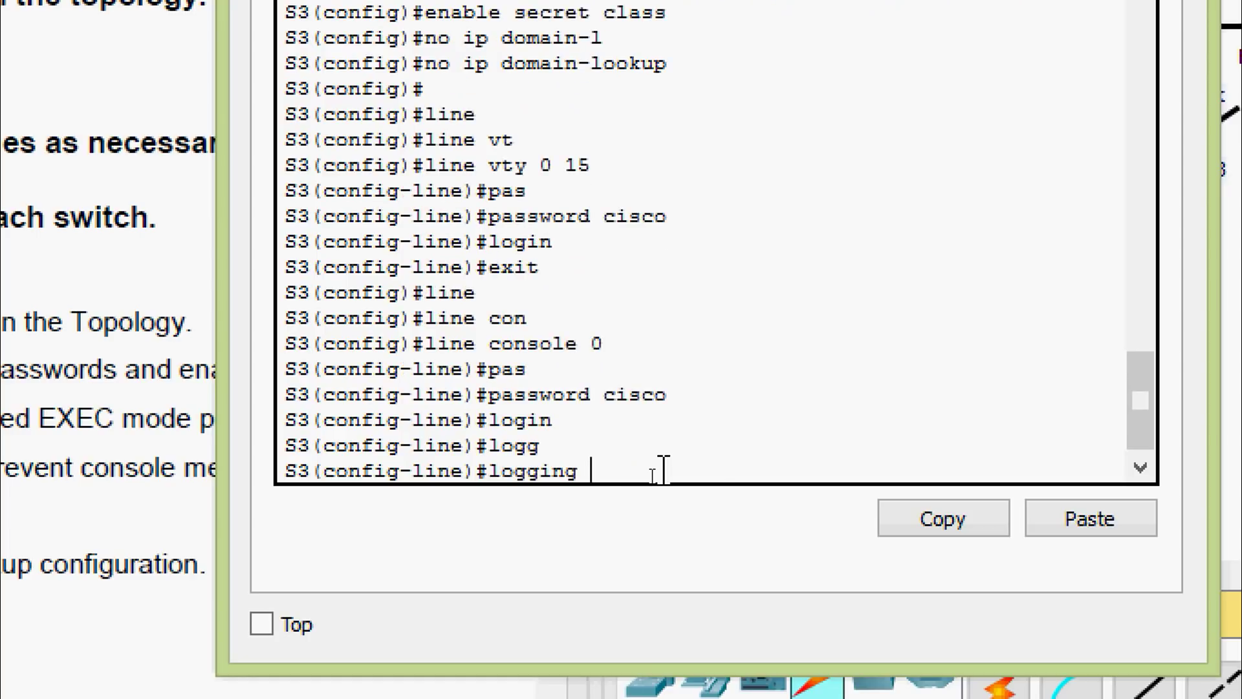
{"action": "type", "text": "s"}
{"action": "key", "text": "Tab"}
{"action": "key", "text": "Return"}
{"action": "key", "text": "Return"}
{"action": "type", "text": "exit"}
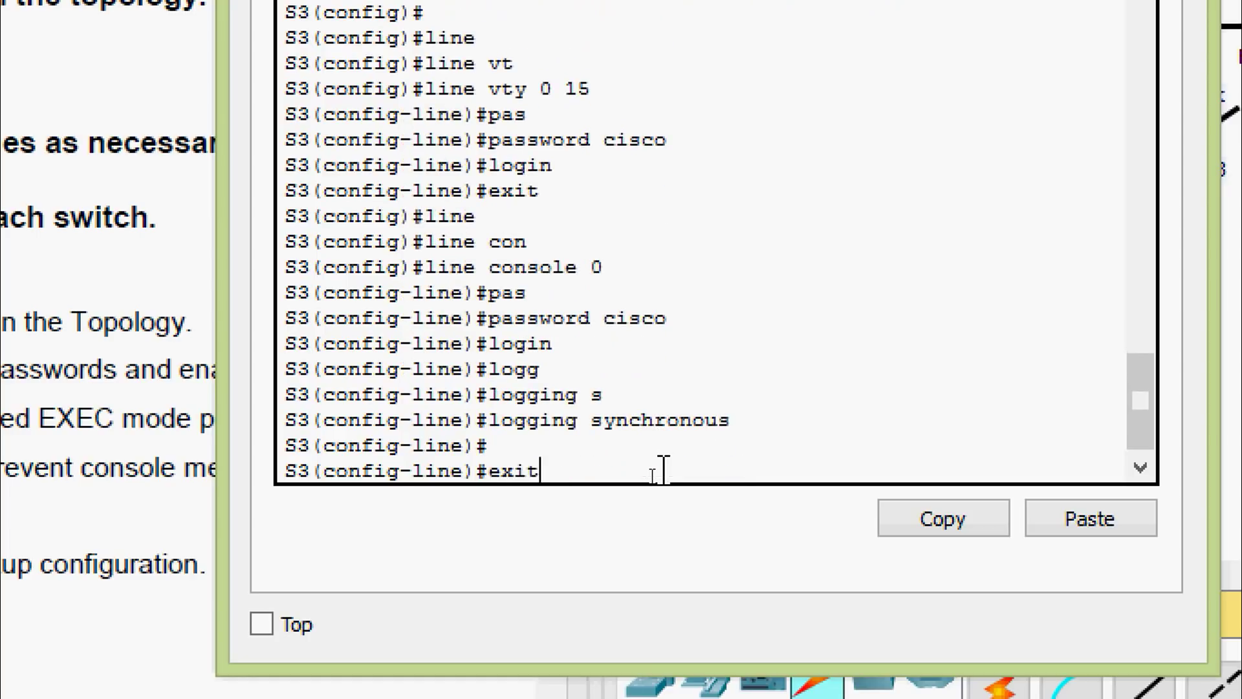
{"action": "key", "text": "Return"}
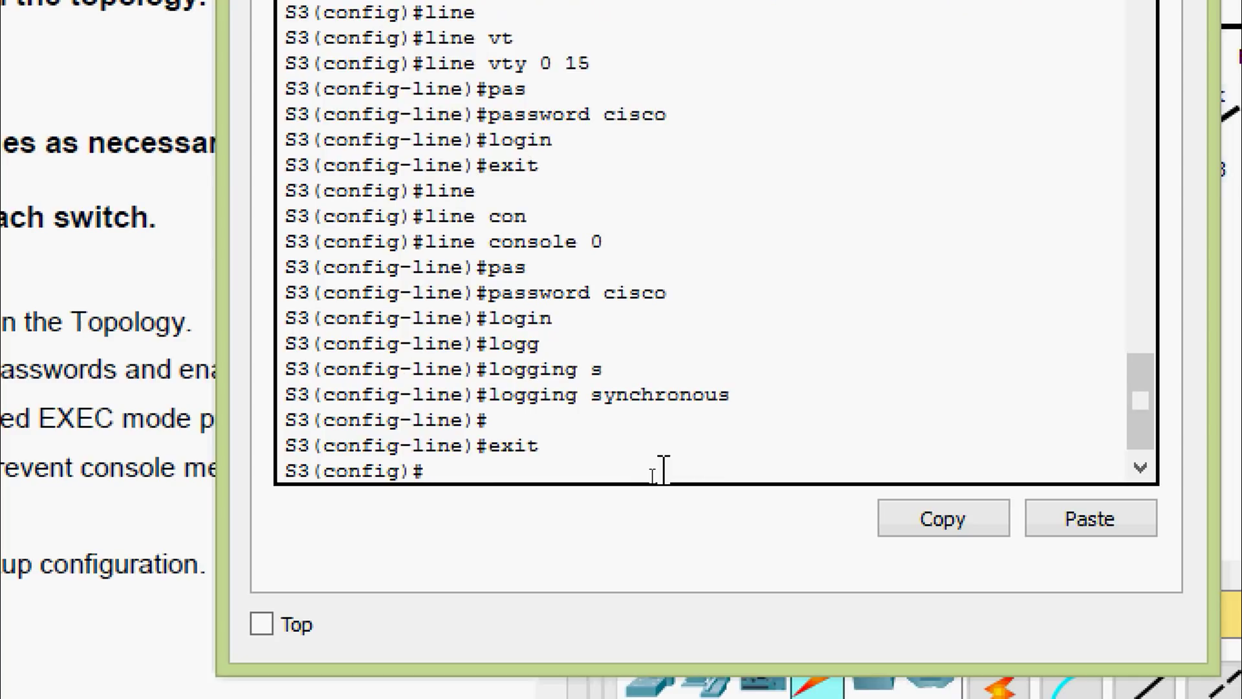
Shut down interface range f0/1-24 and g0/1-2, then return to privileged mode
{"action": "type", "text": "inter"}
{"action": "key", "text": "Tab"}
{"action": "type", "text": "r"}
{"action": "key", "text": "Tab"}
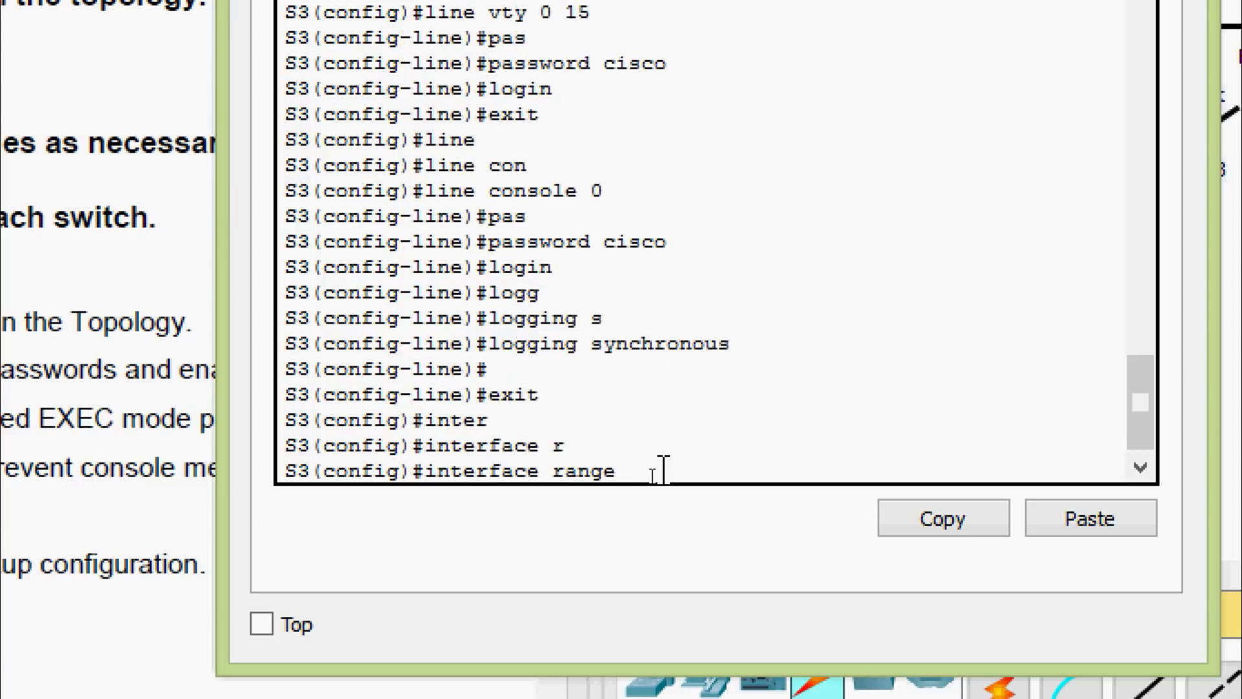
{"action": "type", "text": "f 0/1-24,g 0/"}
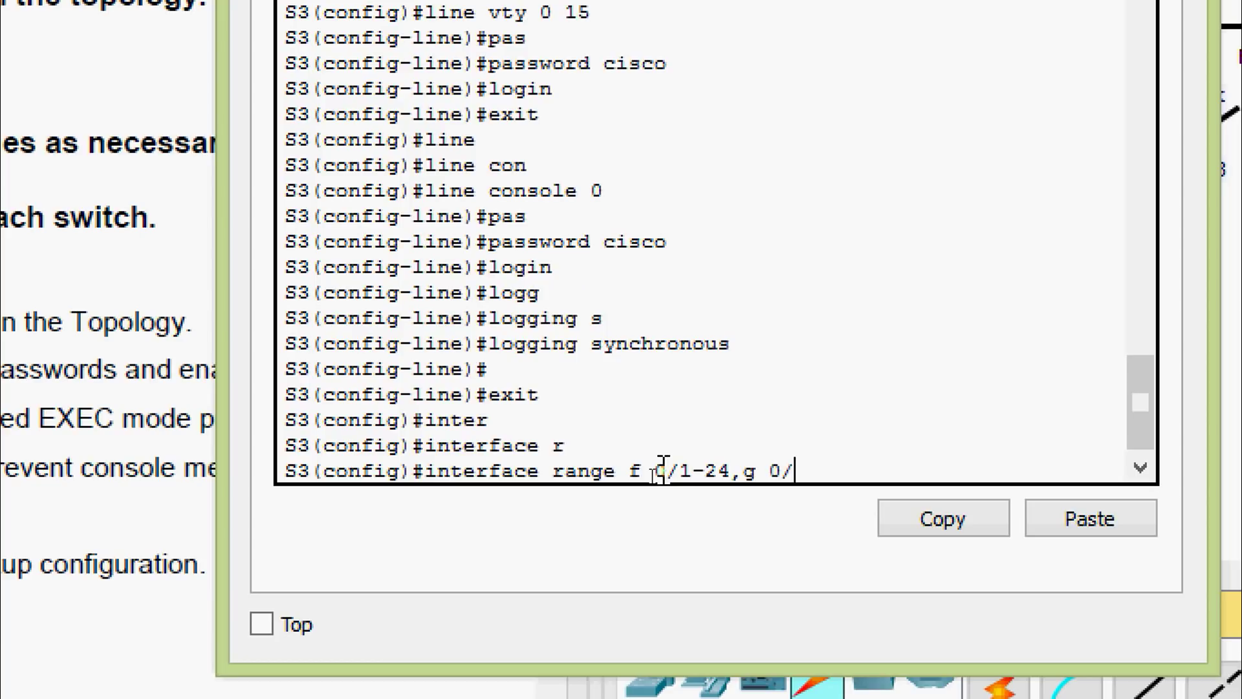
{"action": "type", "text": "1-2"}
{"action": "key", "text": "Return"}
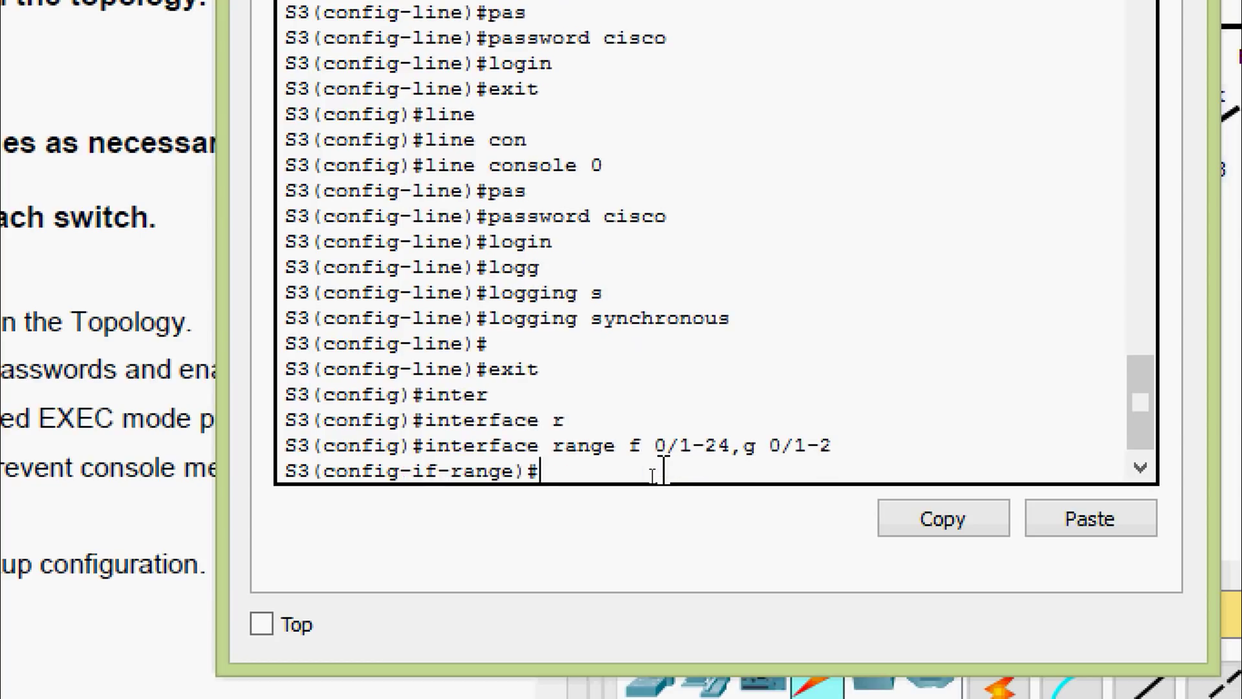
{"action": "type", "text": "shu"}
{"action": "key", "text": "Tab"}
{"action": "key", "text": "Return"}
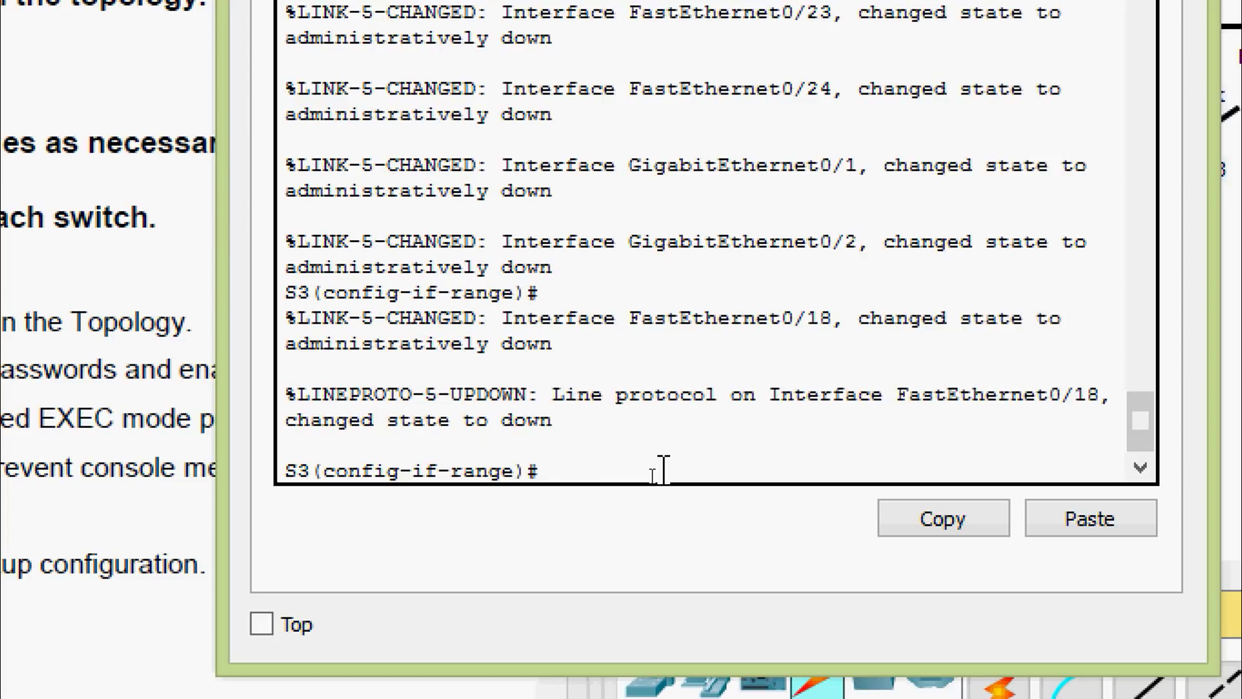
{"action": "key", "text": "Return"}
{"action": "key", "text": "ctrl+z"}
{"action": "key", "text": "Return"}
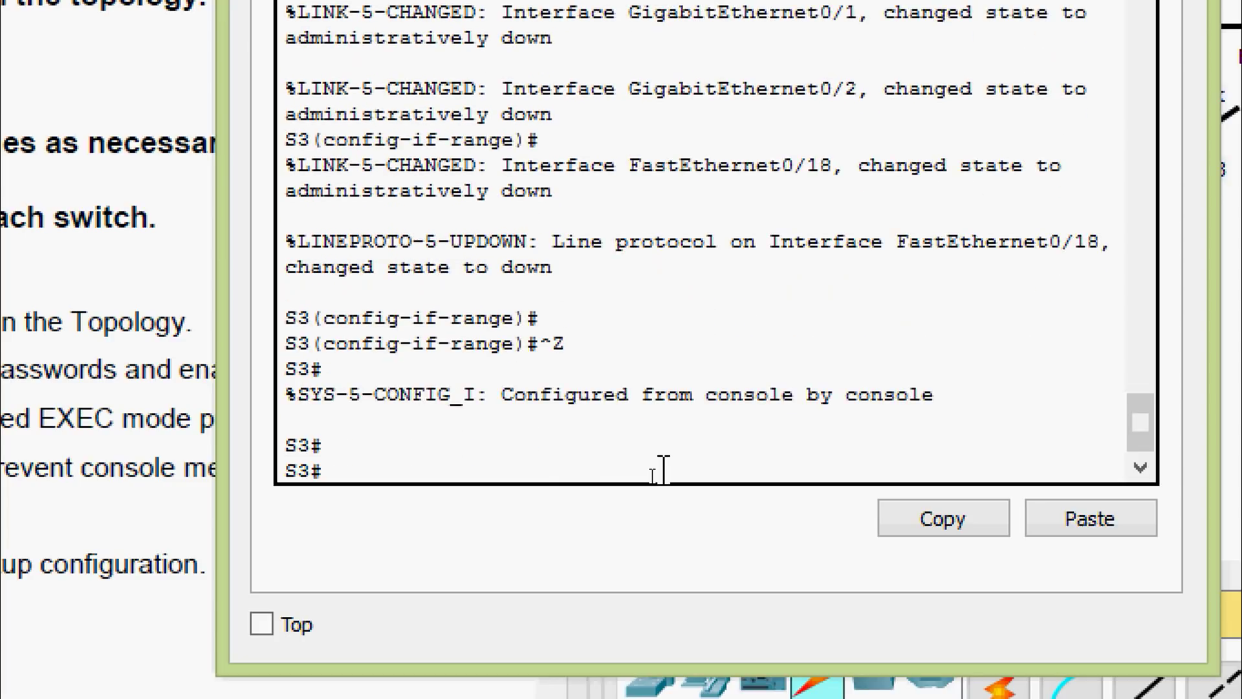
Copy S3's running-config to startup-config, accepting the default file name
{"action": "type", "text": "cop"}
{"action": "key", "text": "Tab"}
{"action": "type", "text": "r"}
{"action": "key", "text": "Tab"}
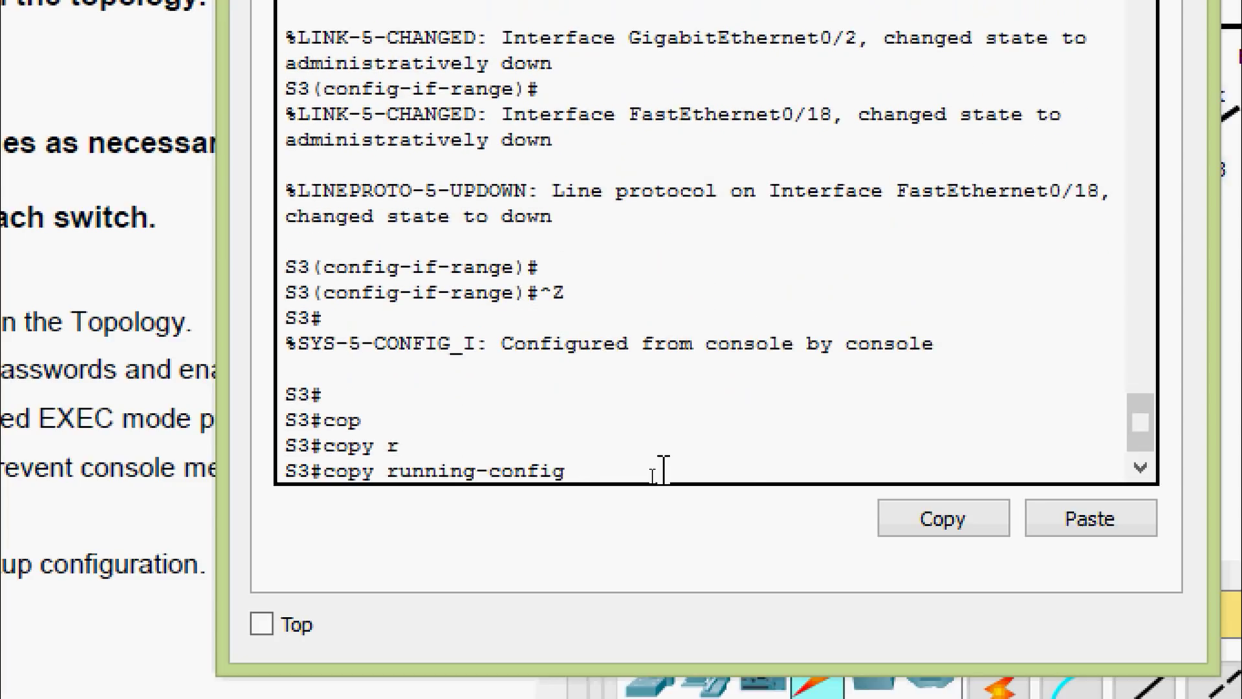
{"action": "type", "text": "st"}
{"action": "key", "text": "Tab"}
{"action": "key", "text": "Return"}
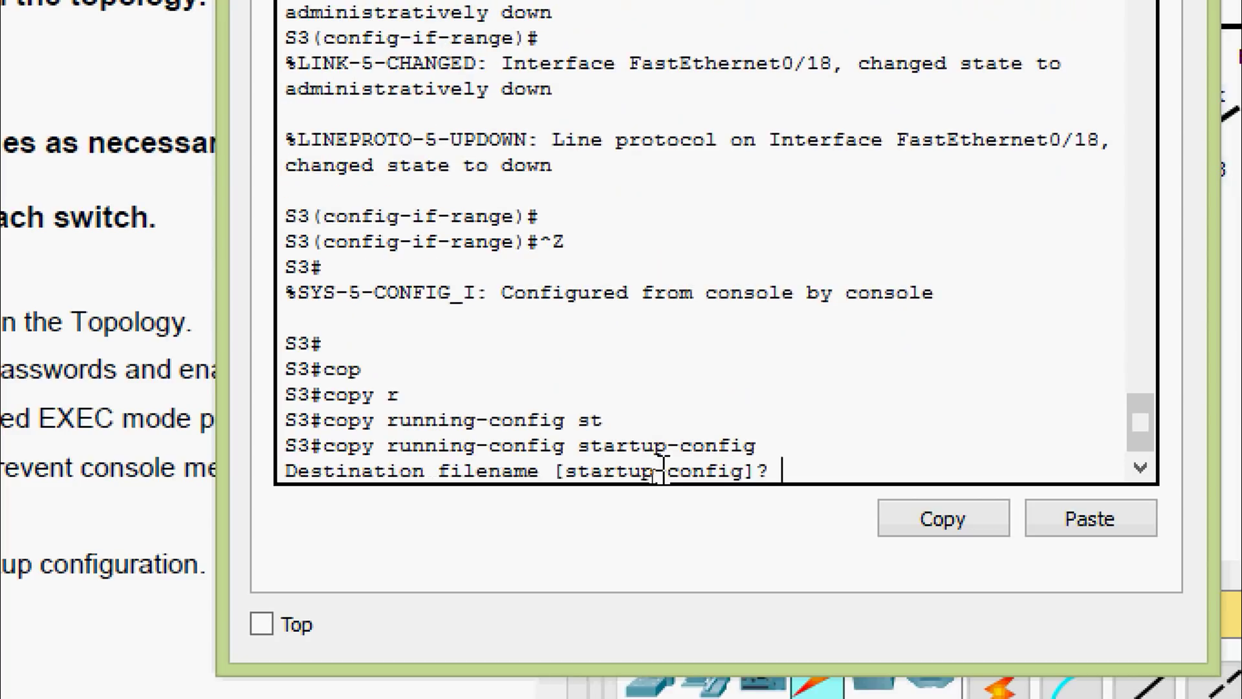
{"action": "key", "text": "Return"}
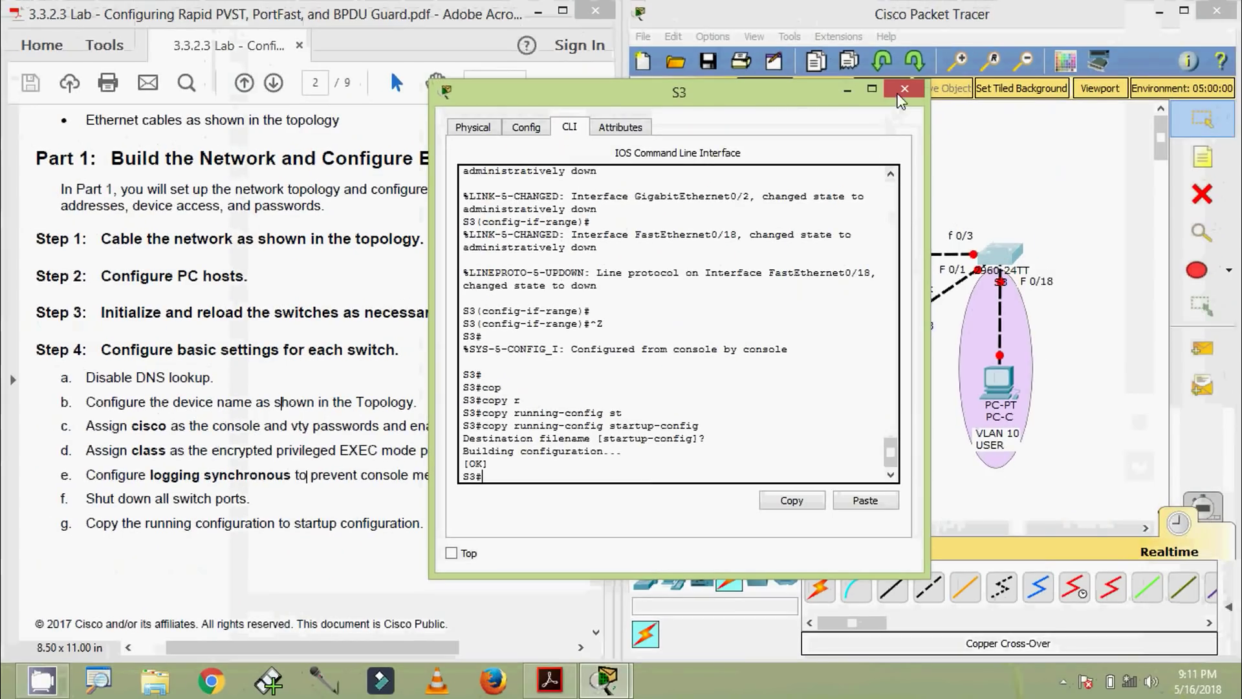
Close S3's window and scroll the PDF to page 3, Part 2 Step 1: Create VLANs
{"action": "left_click", "coordinate": [905, 88]}
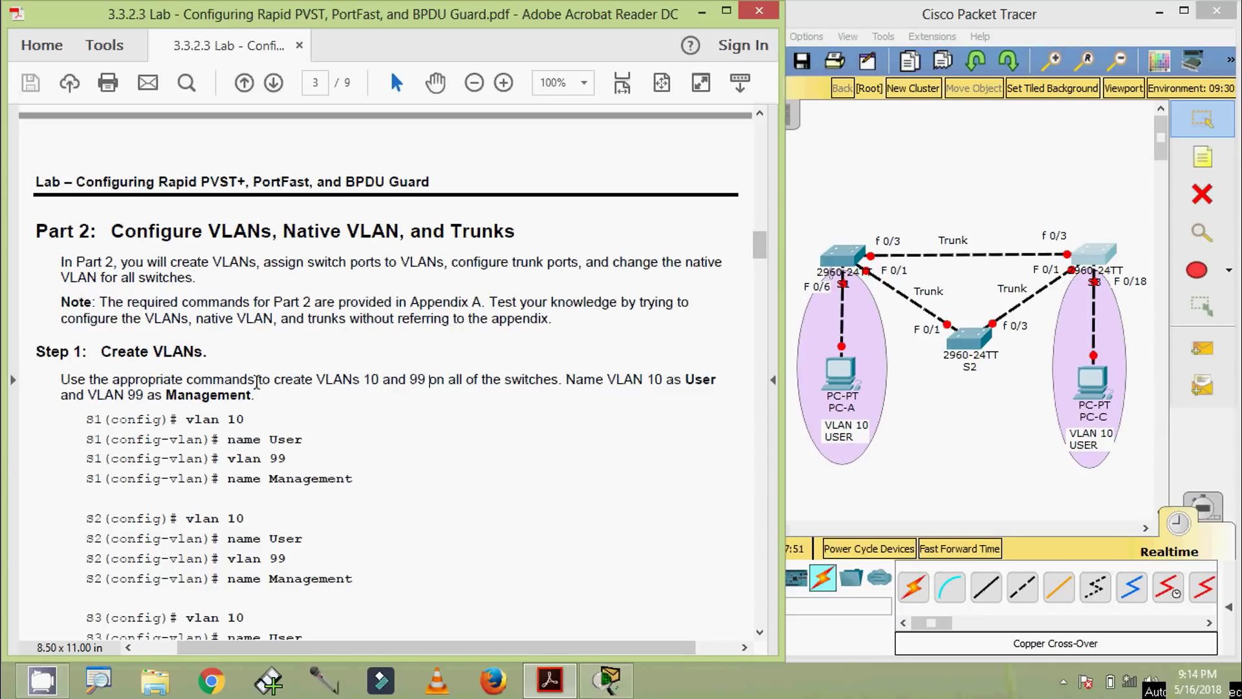
{"action": "scroll", "coordinate": [257, 381], "scroll_direction": "down", "scroll_amount": 1}
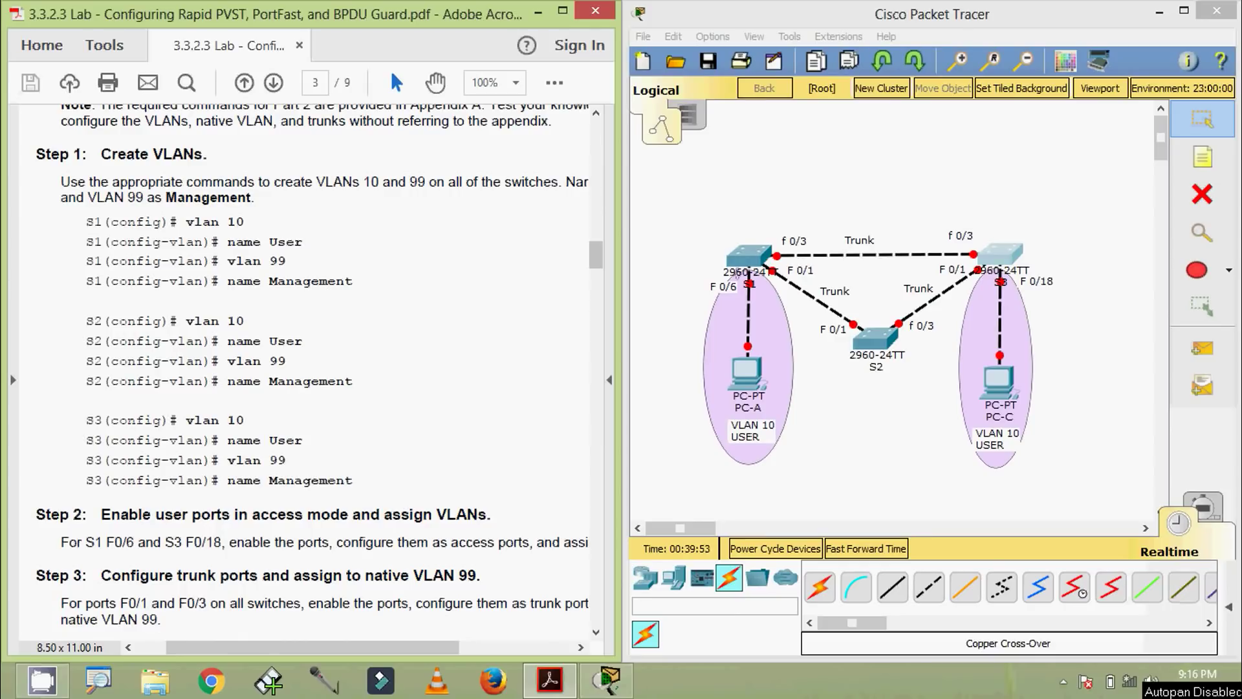
Log in to S1's console, enter privileged mode, and type configure terminal
{"action": "left_click", "coordinate": [744, 275]}
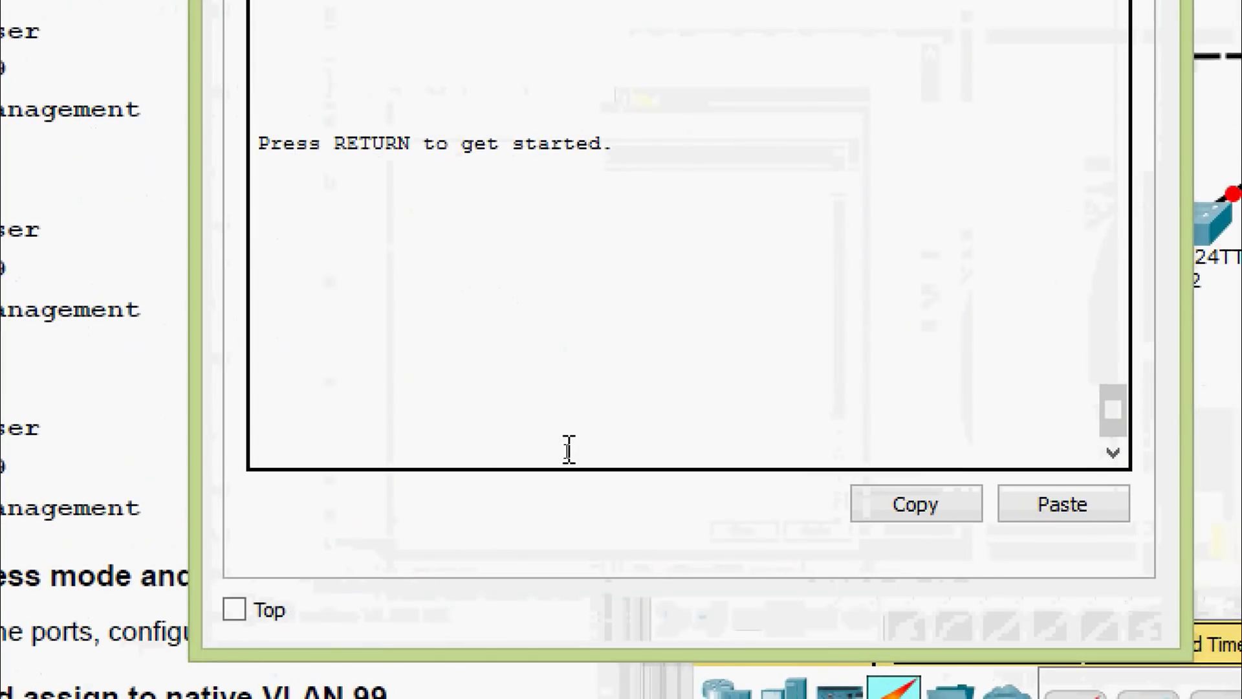
{"action": "key", "text": "Return"}
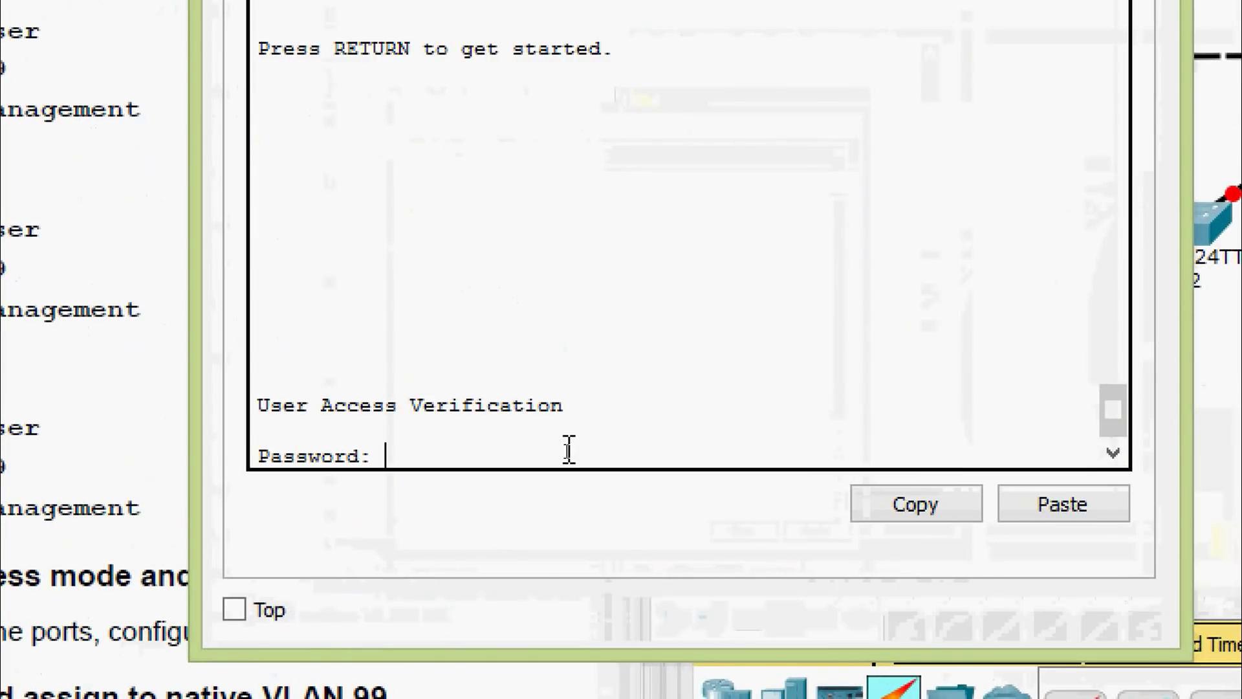
{"action": "key", "text": "Return"}
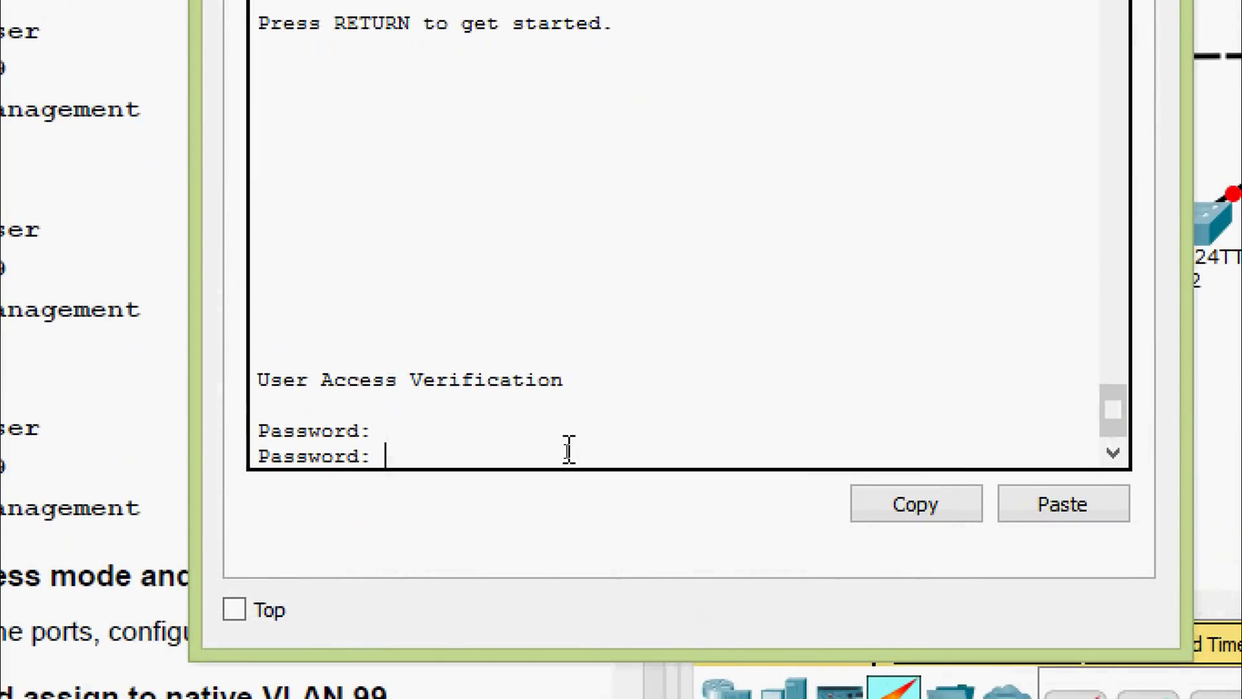
{"action": "key", "text": "Return"}
{"action": "type", "text": "ena"}
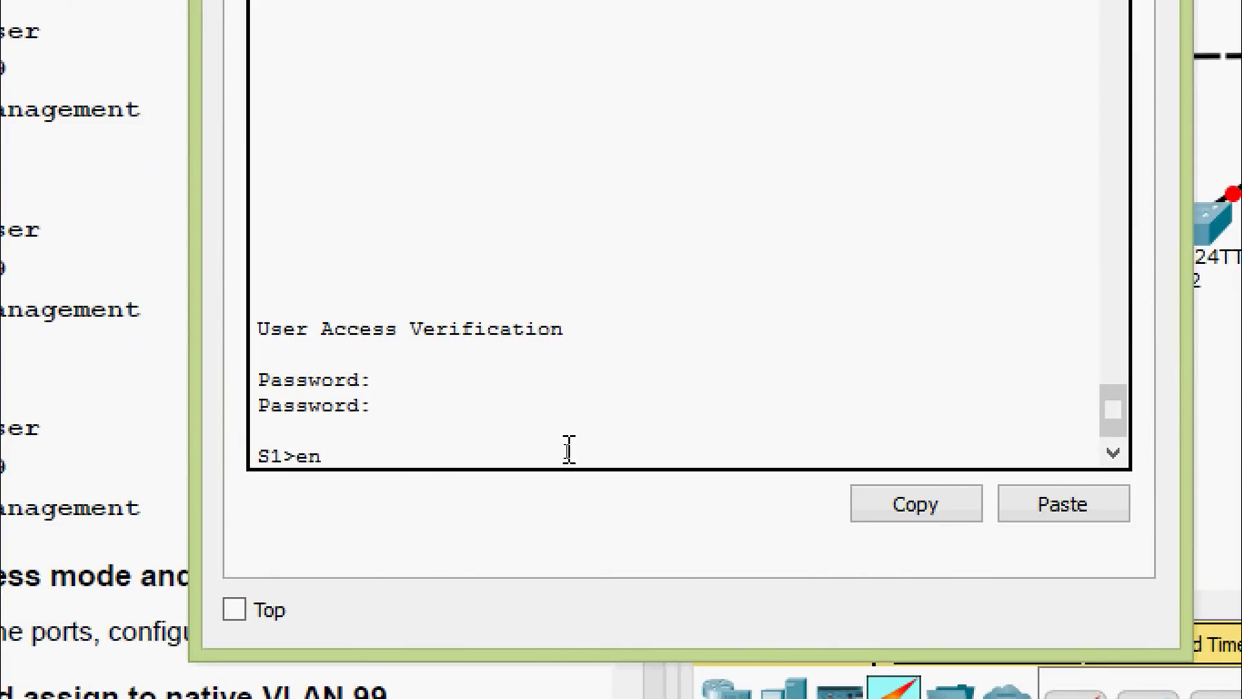
{"action": "key", "text": "Tab"}
{"action": "key", "text": "Return"}
{"action": "key", "text": "Return"}
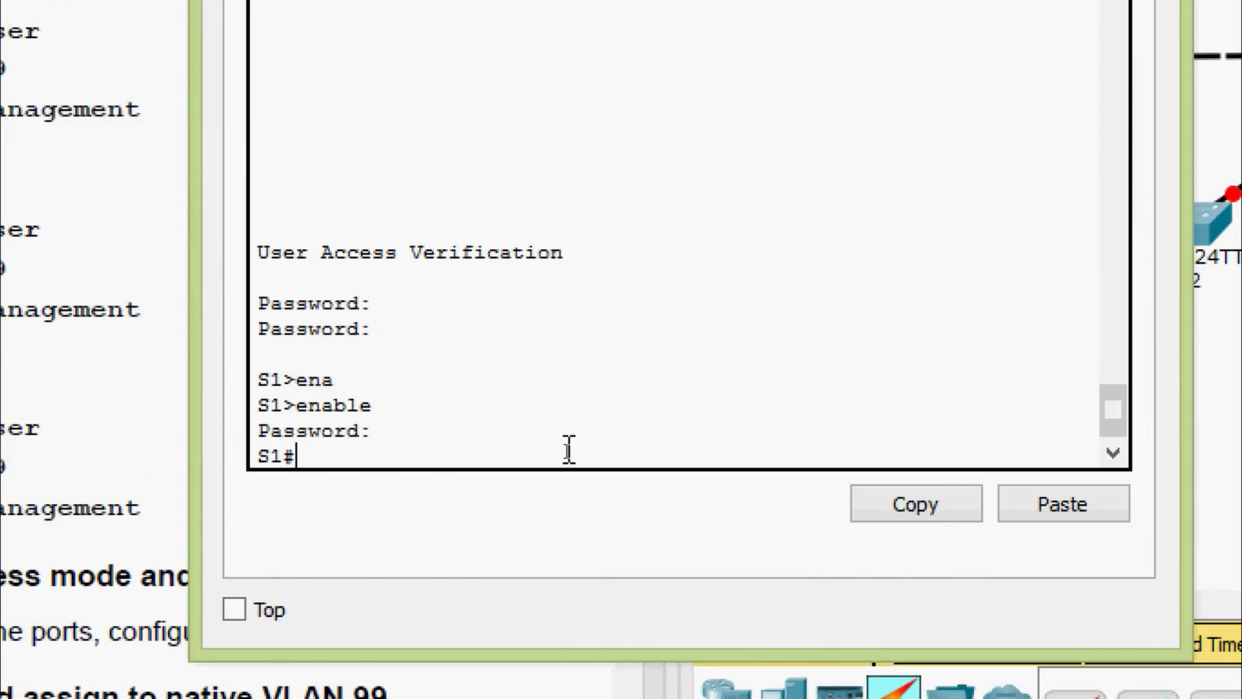
{"action": "type", "text": "conf"}
{"action": "key", "text": "Tab"}
{"action": "key", "text": "Tab"}
{"action": "type", "text": "terminal"}
Create VLAN 10 named User and VLAN 99 named Management on S1
{"action": "key", "text": "Return"}
{"action": "key", "text": "Return"}
{"action": "type", "text": "vl"}
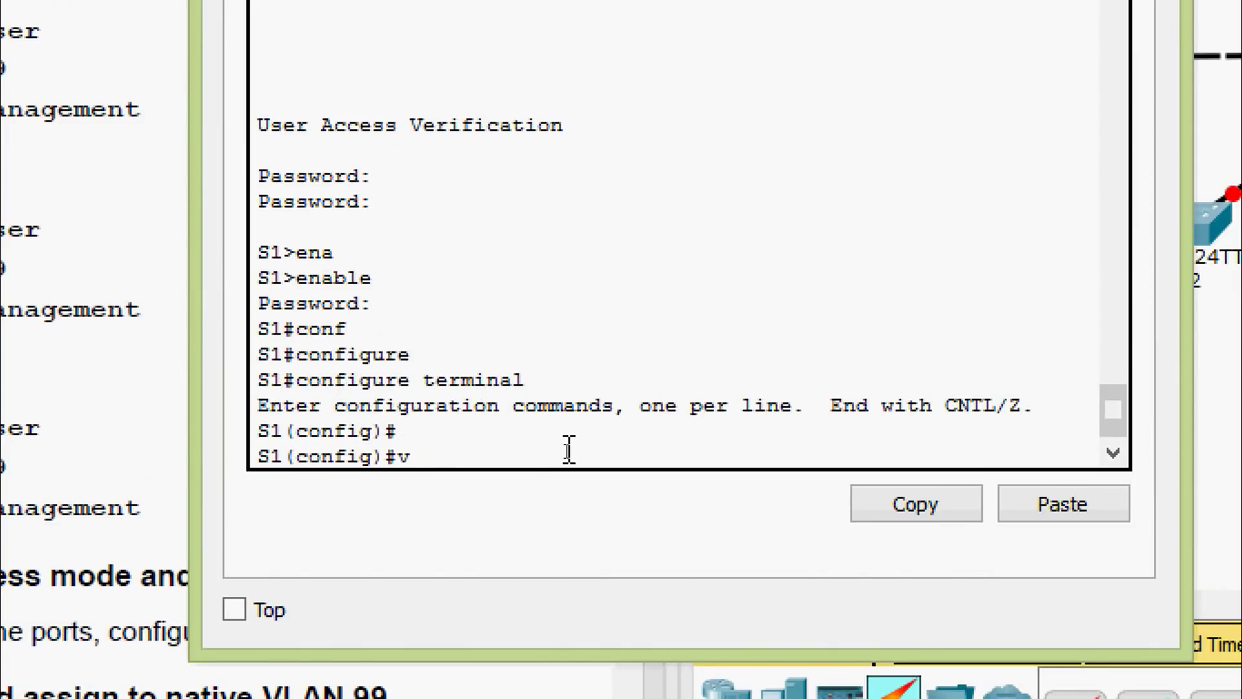
{"action": "key", "text": "Tab"}
{"action": "type", "text": "10"}
{"action": "key", "text": "Return"}
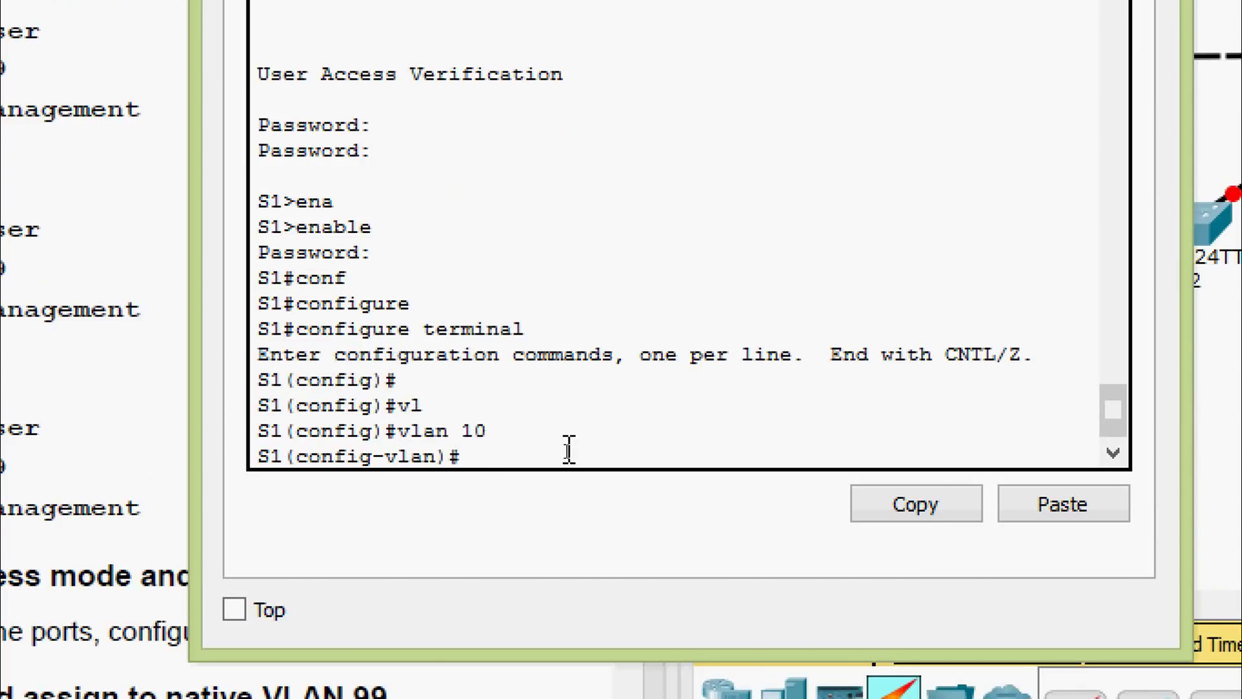
{"action": "type", "text": "na"}
{"action": "key", "text": "Tab"}
{"action": "type", "text": "User"}
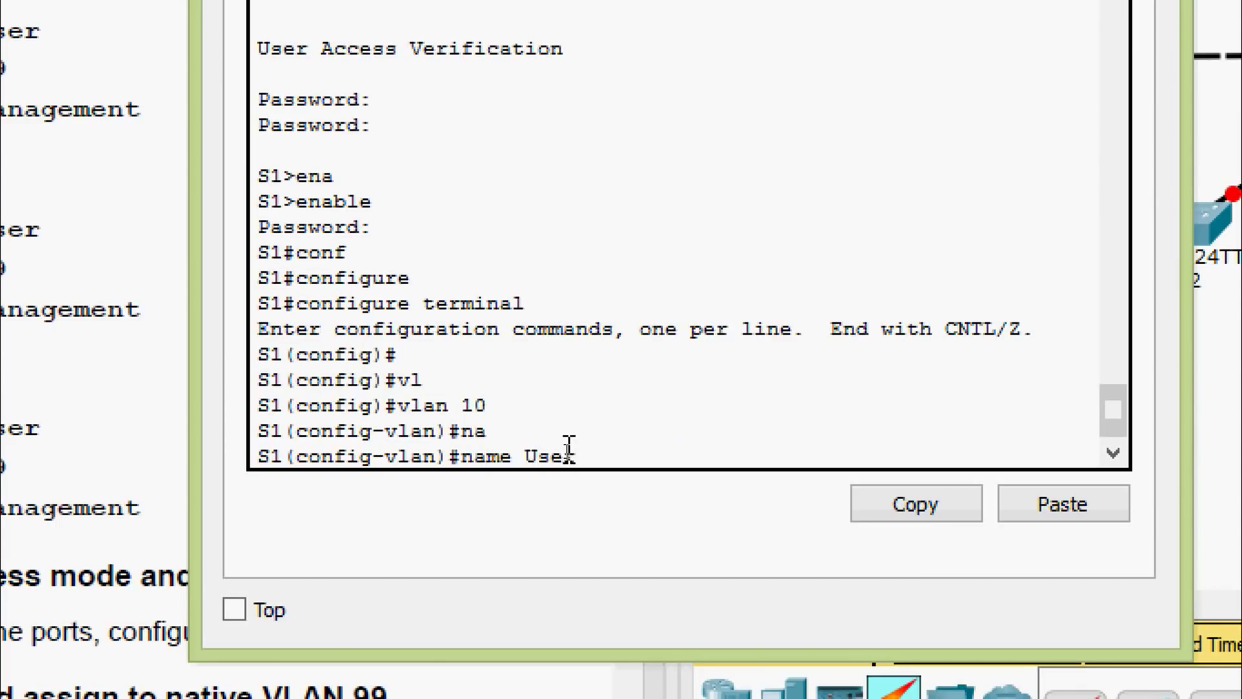
{"action": "key", "text": "Return"}
{"action": "type", "text": "vlan)#vl"}
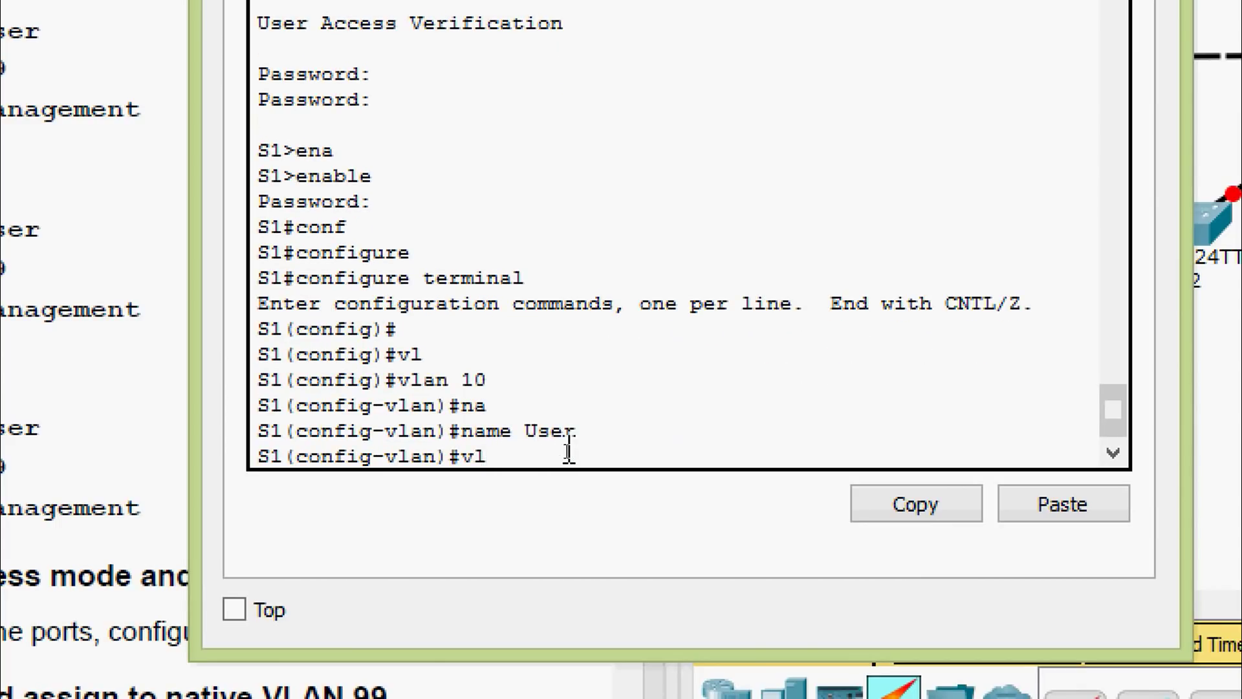
{"action": "type", "text": " 99"}
{"action": "key", "text": "Return"}
{"action": "type", "text": "nam"}
{"action": "key", "text": "Tab"}
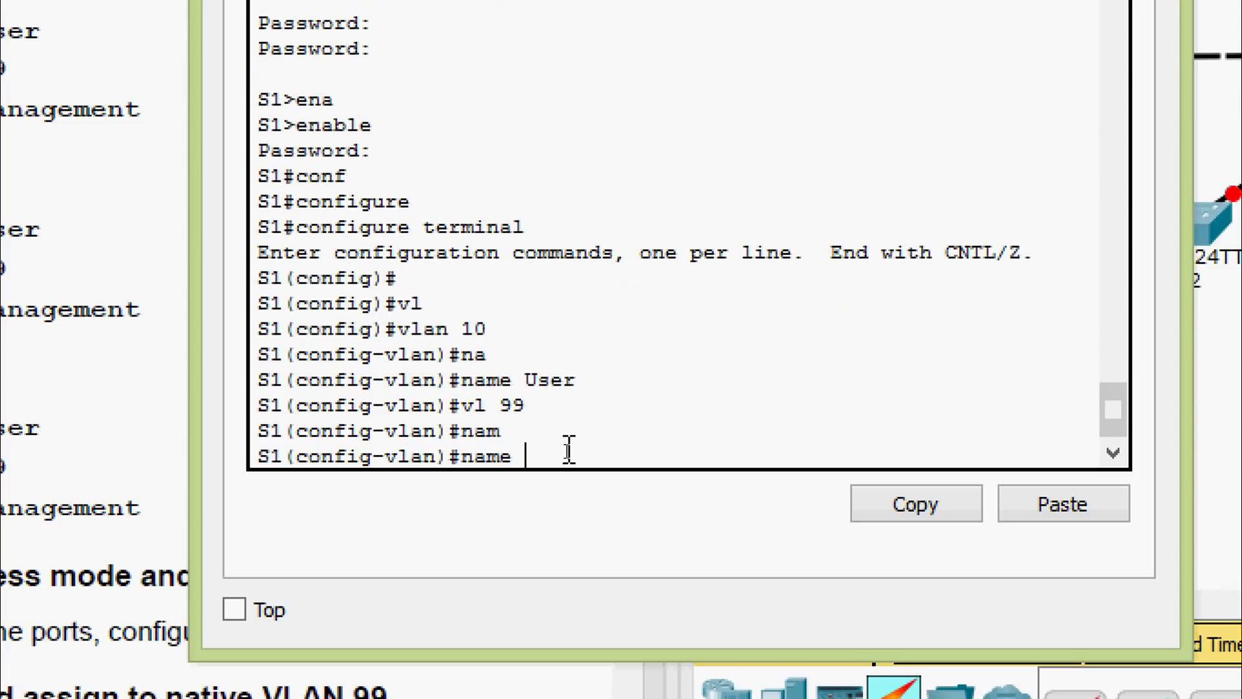
{"action": "type", "text": "Management"}
{"action": "key", "text": "Return"}
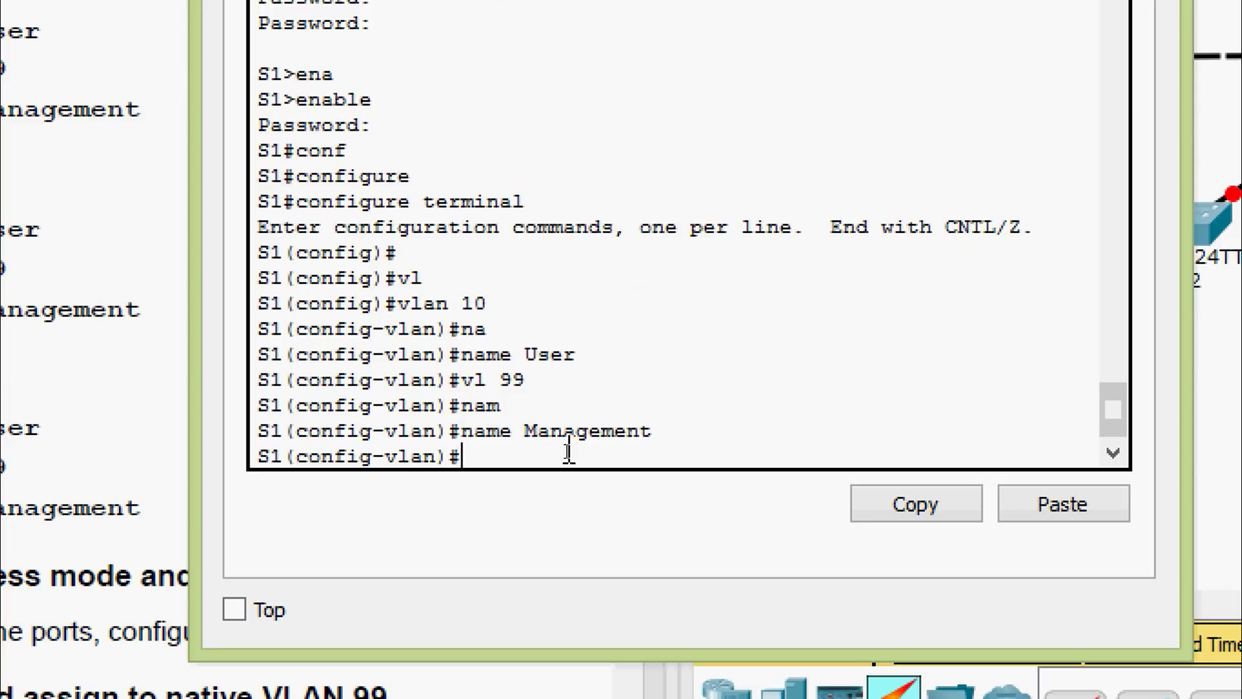
Save S1's running-config to startup-config and close the S1 window
{"action": "key", "text": "ctrl+z"}
{"action": "key", "text": "Return"}
{"action": "key", "text": "Return"}
{"action": "type", "text": "cop"}
{"action": "key", "text": "Tab"}
{"action": "type", "text": "r"}
{"action": "key", "text": "Tab"}
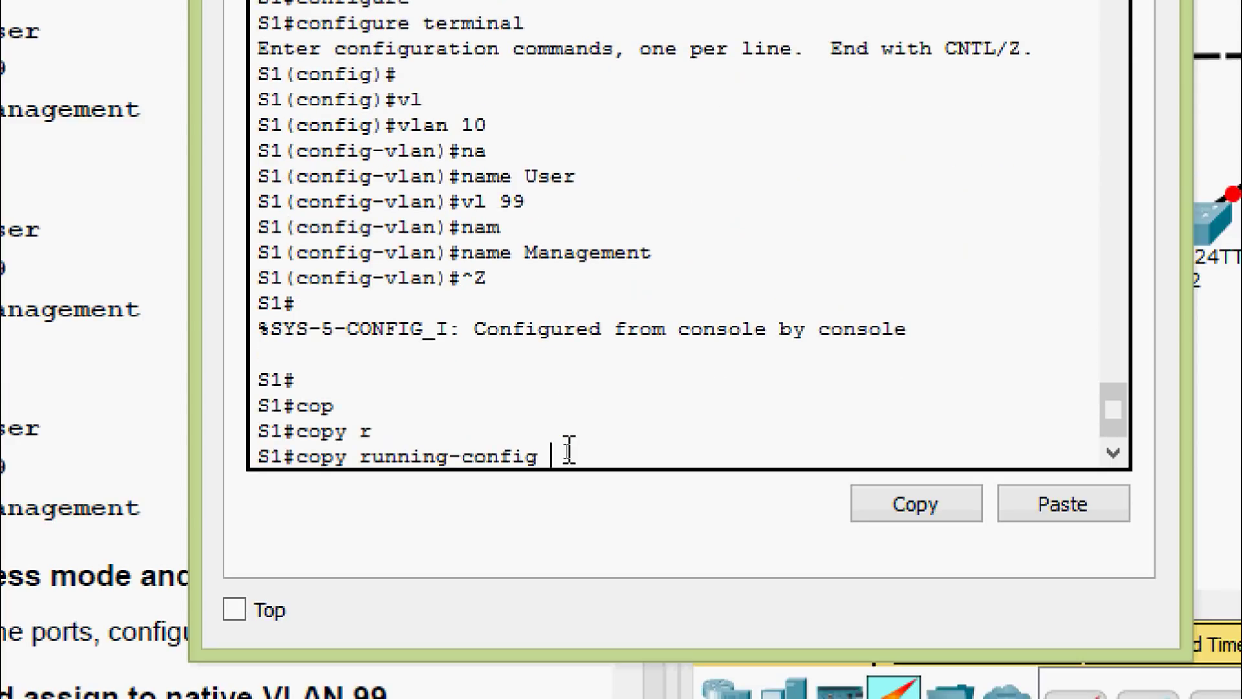
{"action": "type", "text": "st"}
{"action": "key", "text": "Tab"}
{"action": "key", "text": "Return"}
{"action": "key", "text": "Return"}
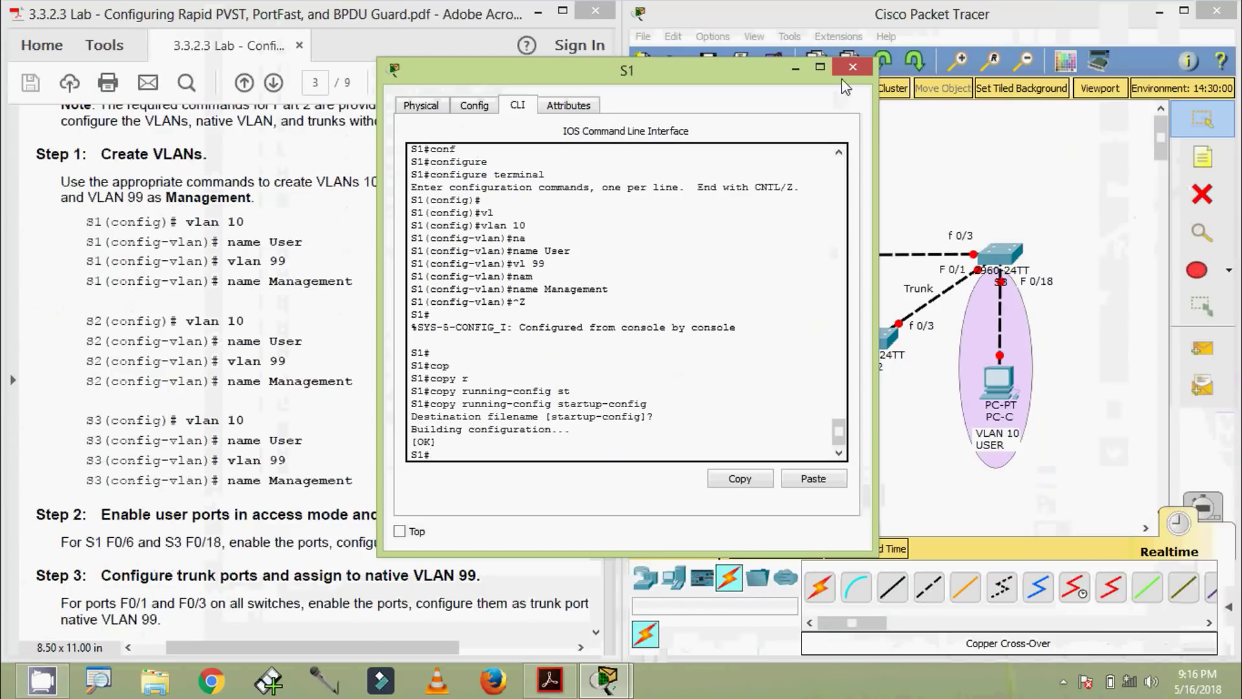
{"action": "left_click", "coordinate": [847, 79]}
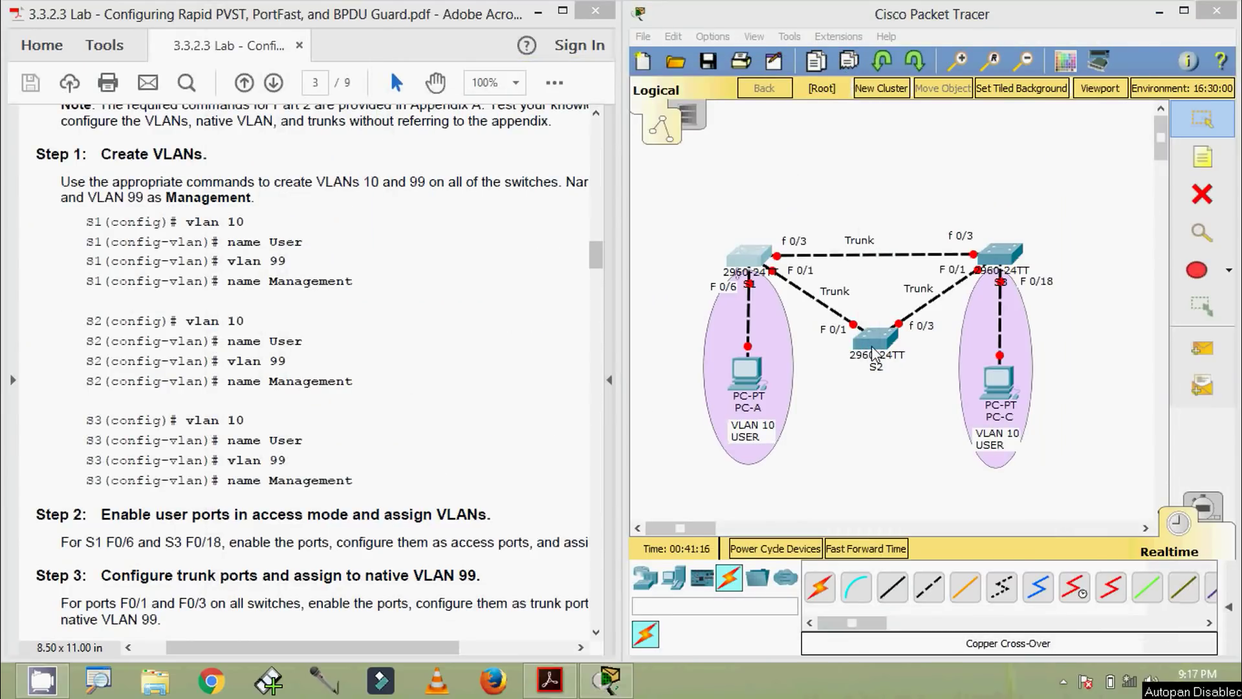
In S2's CLI, enter global configuration mode and create VLAN 10 named User
{"action": "left_click", "coordinate": [875, 338]}
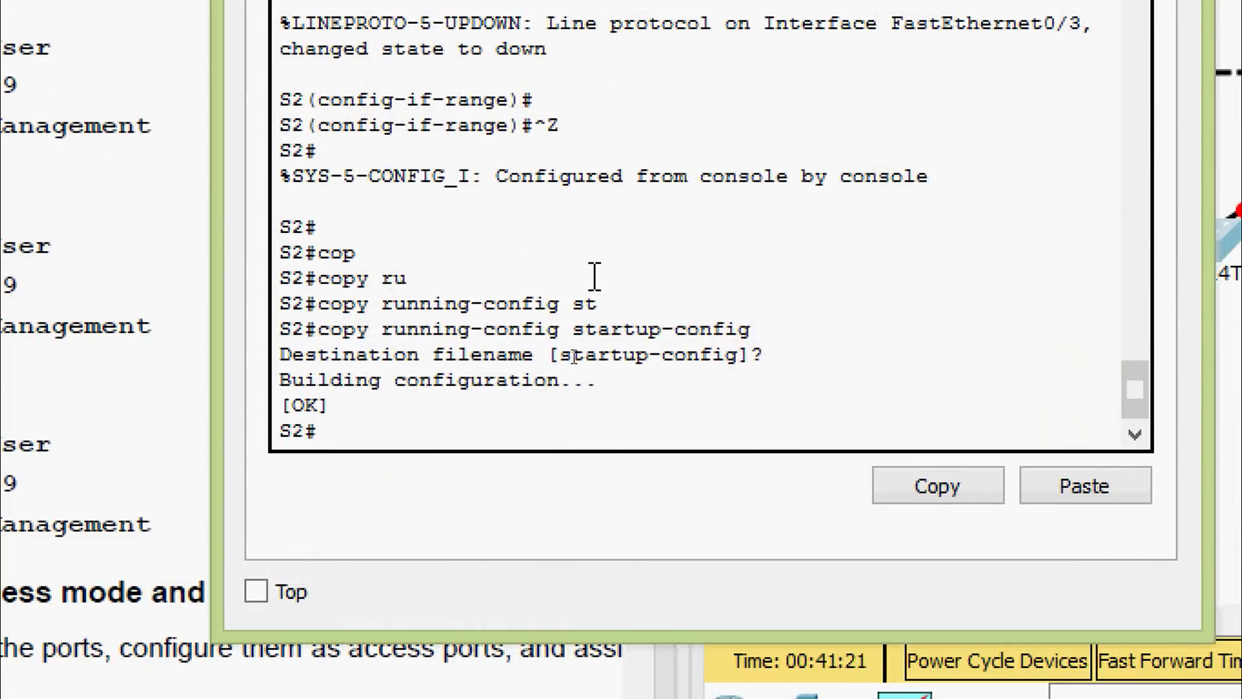
{"action": "type", "text": "conf"}
{"action": "key", "text": "Tab"}
{"action": "key", "text": "Tab"}
{"action": "key", "text": "Return"}
{"action": "type", "text": "vl"}
{"action": "key", "text": "Tab"}
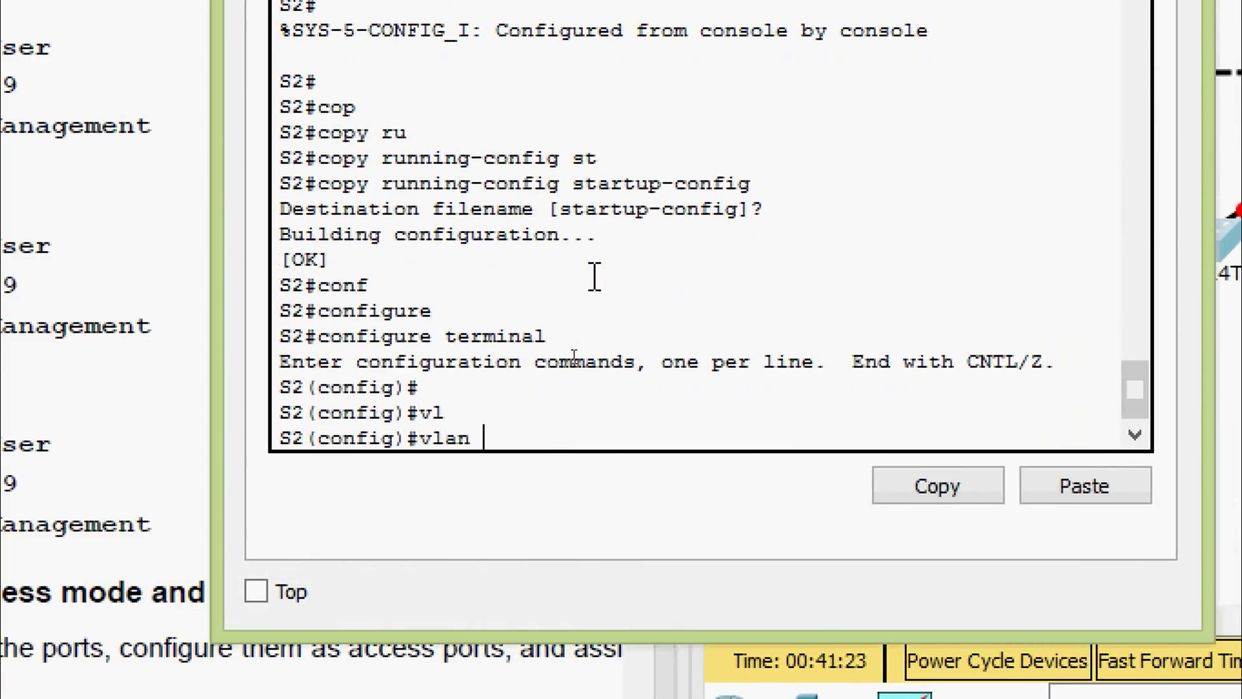
{"action": "type", "text": "10"}
{"action": "key", "text": "Return"}
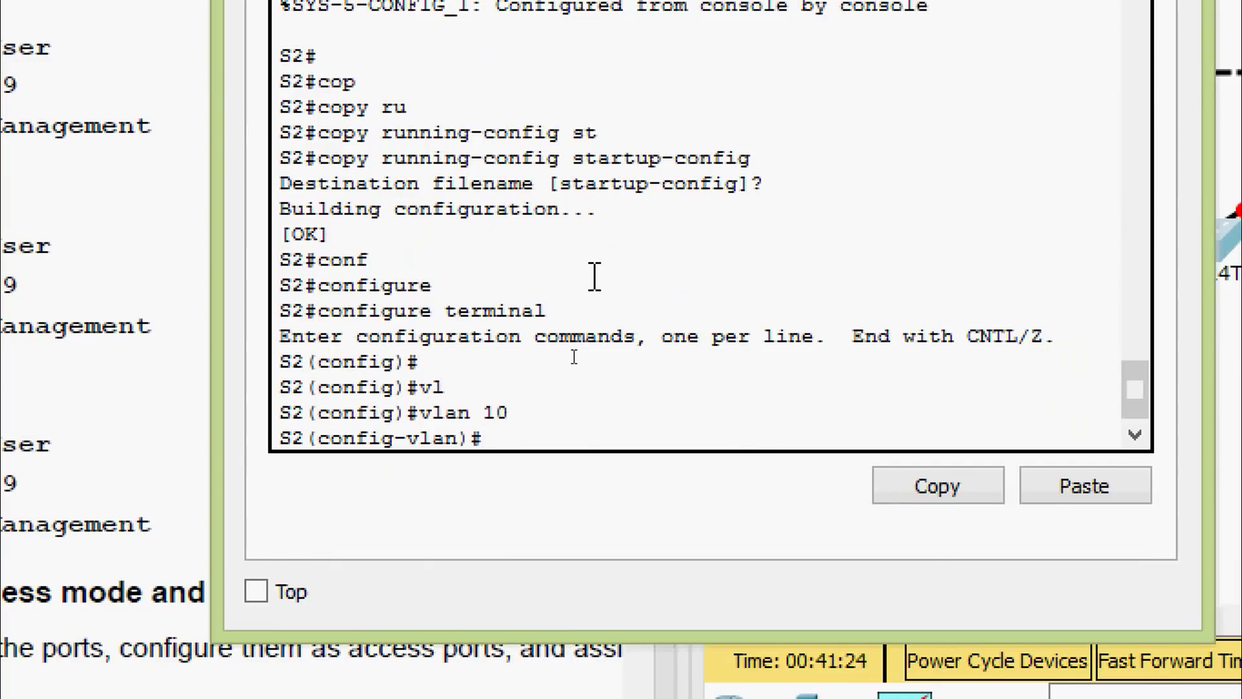
{"action": "type", "text": "nam"}
{"action": "key", "text": "Tab"}
{"action": "type", "text": "us"}
{"action": "key", "text": "BackSpace"}
{"action": "key", "text": "BackSpace"}
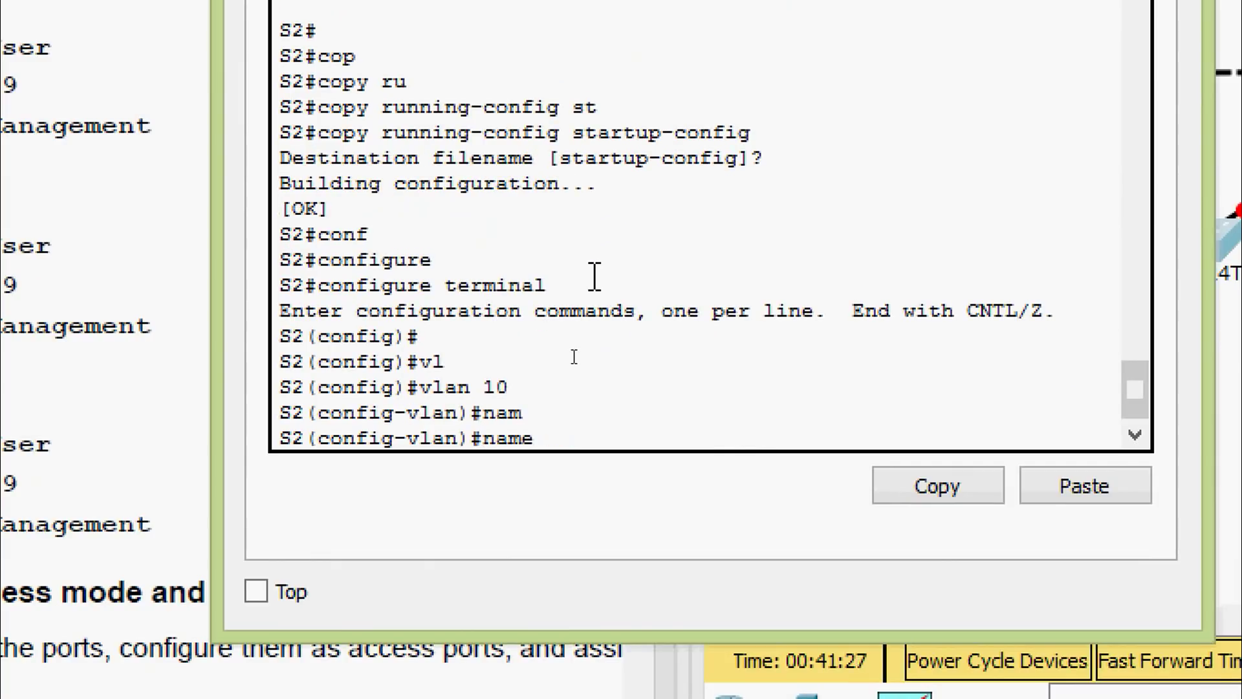
{"action": "type", "text": "User"}
{"action": "key", "text": "Return"}
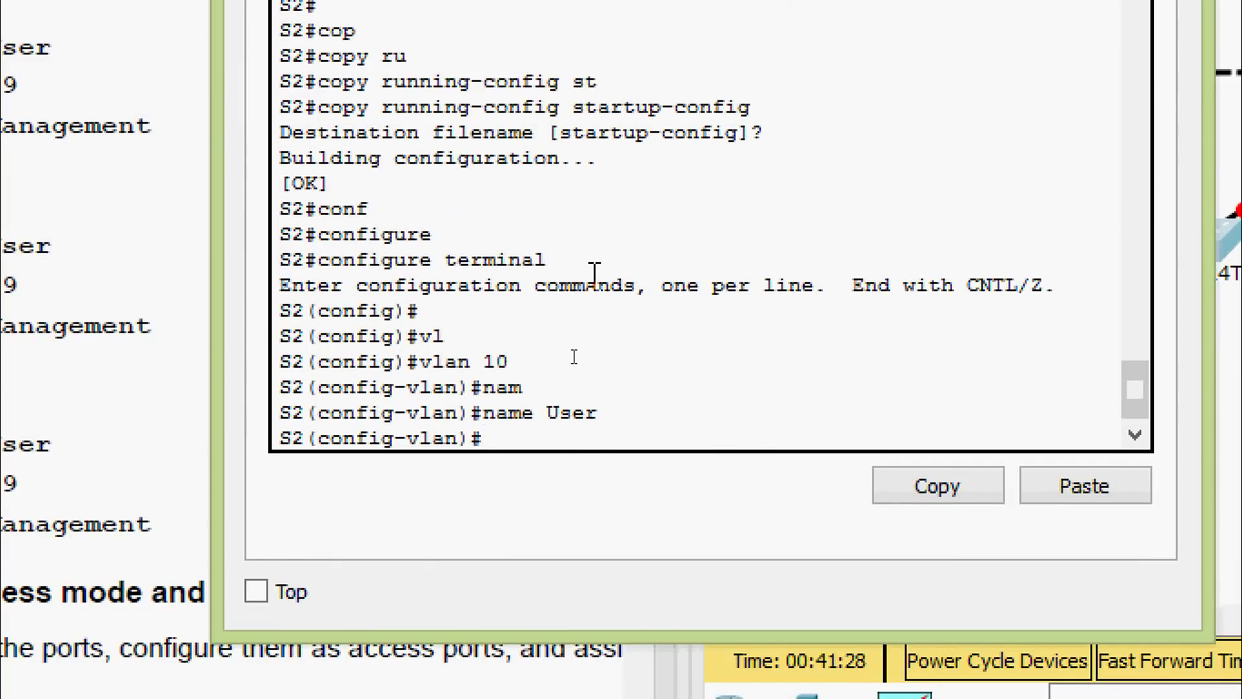
Create VLAN 99 named Management on S2
{"action": "type", "text": "vl 99"}
{"action": "key", "text": "Return"}
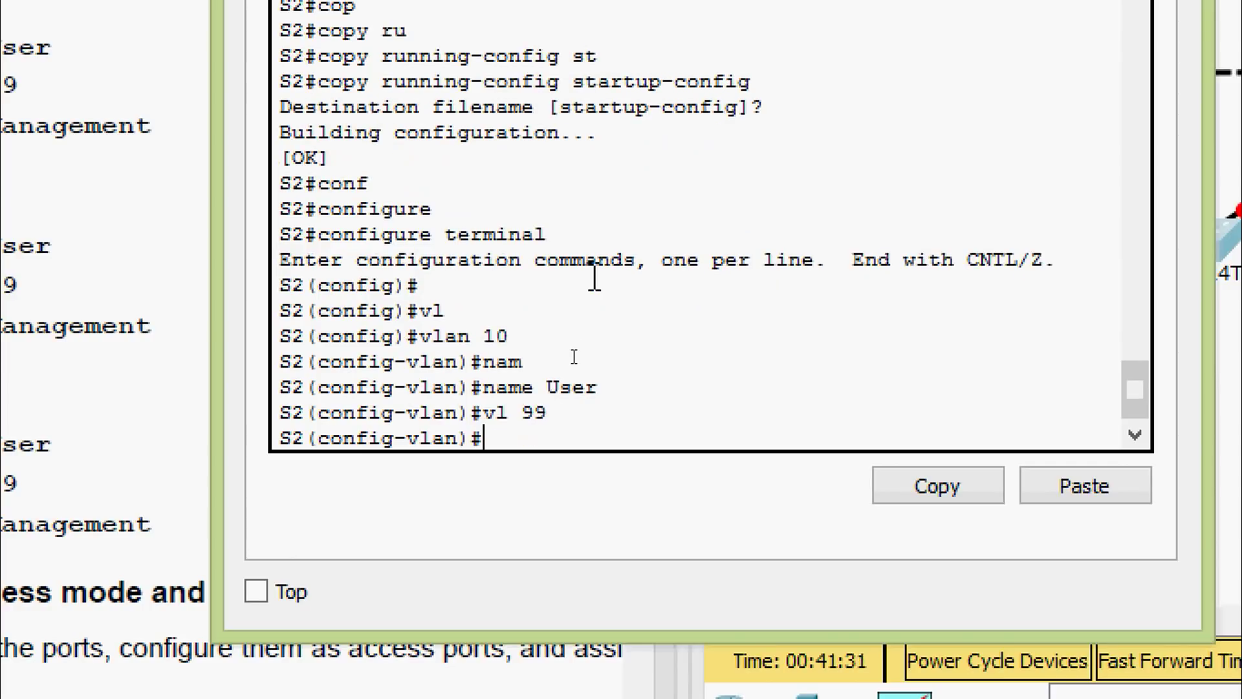
{"action": "type", "text": "nam"}
{"action": "key", "text": "Tab"}
{"action": "type", "text": "Manag"}
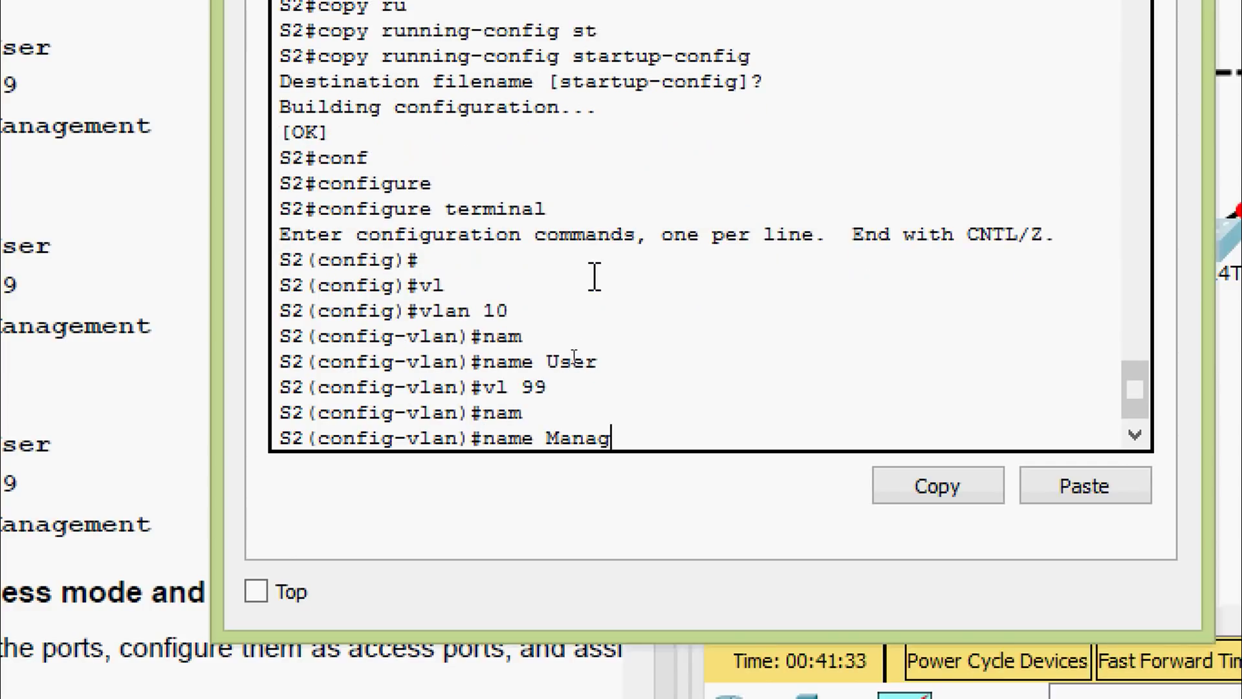
{"action": "type", "text": "ement"}
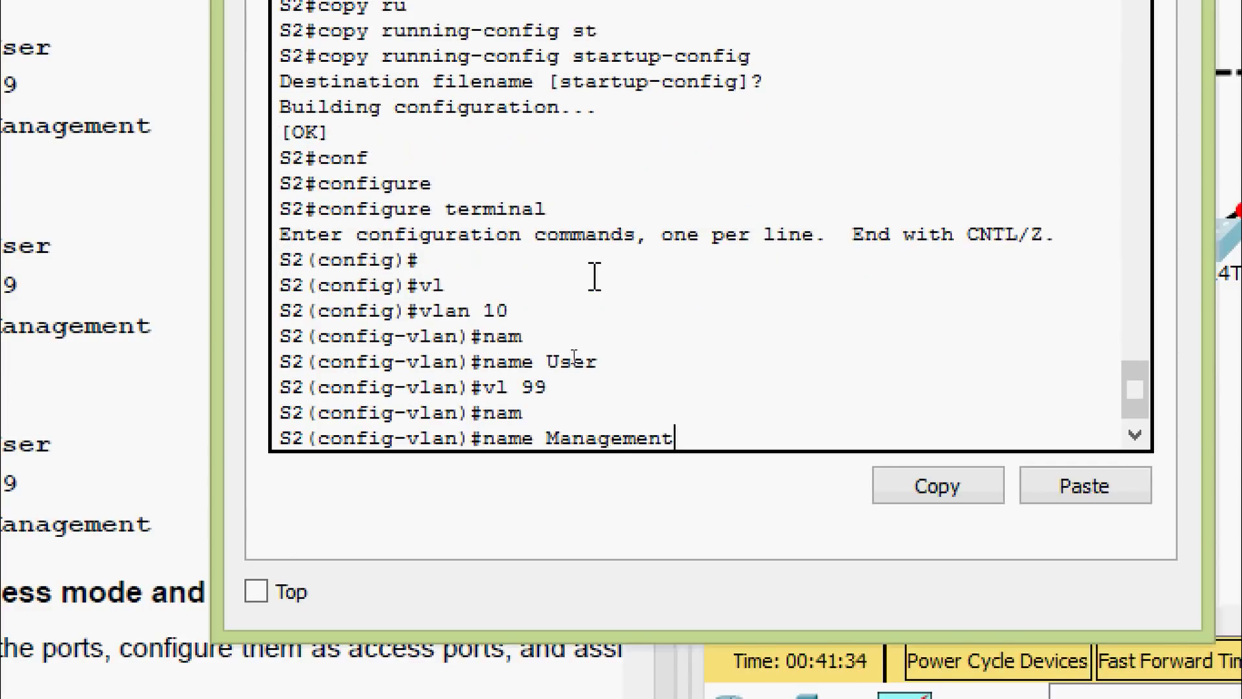
{"action": "key", "text": "Return"}
Exit configuration mode, copy running-config to startup-config on S2, and close its window
{"action": "key", "text": "ctrl+z"}
{"action": "key", "text": "Return"}
{"action": "type", "text": "cop"}
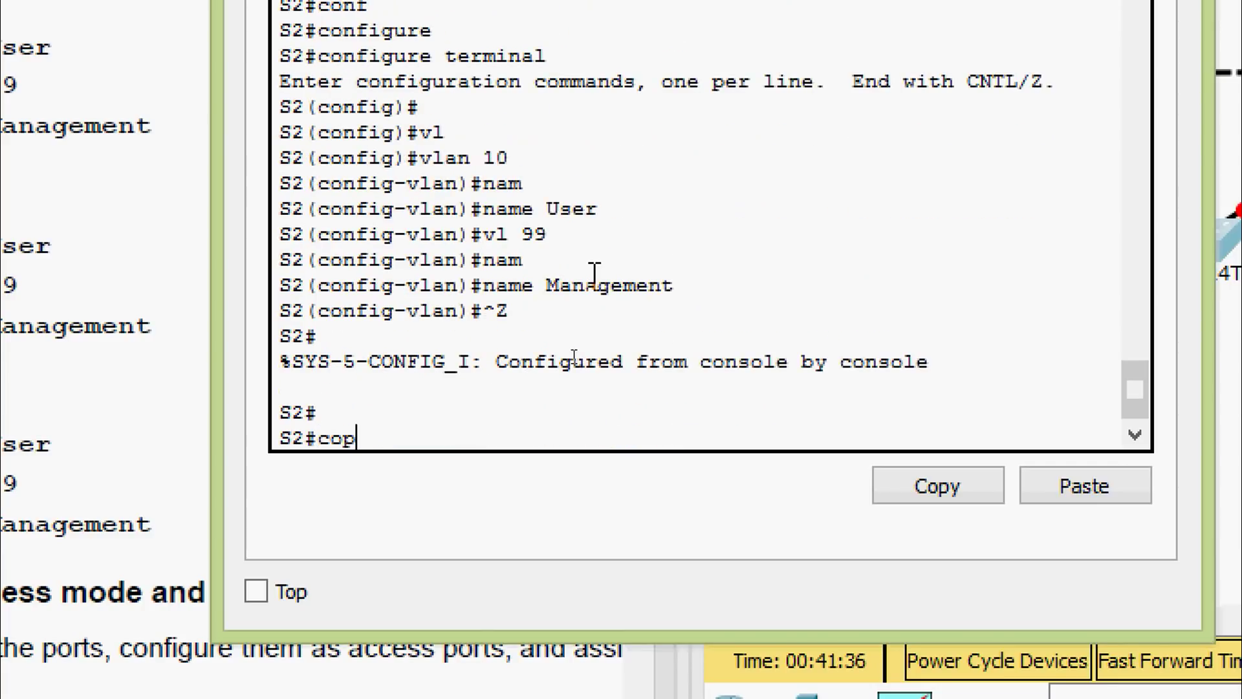
{"action": "key", "text": "Tab"}
{"action": "type", "text": "r"}
{"action": "key", "text": "Tab"}
{"action": "type", "text": "st"}
{"action": "key", "text": "Tab"}
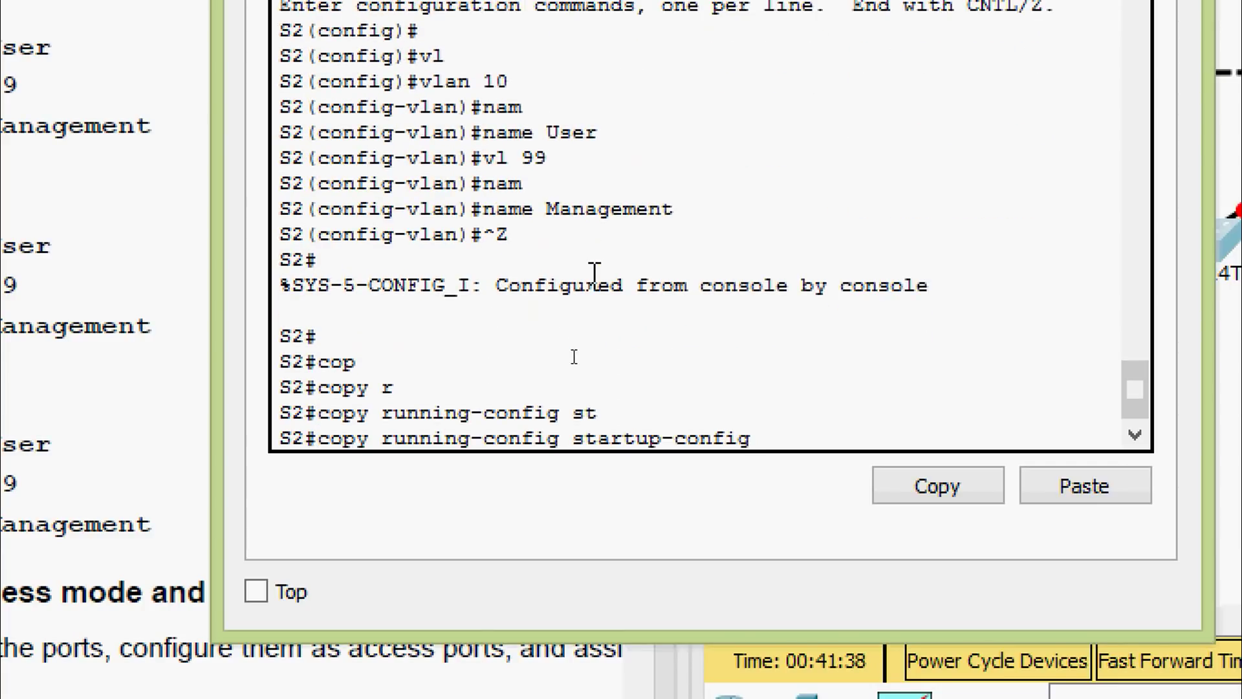
{"action": "key", "text": "Return"}
{"action": "key", "text": "Return"}
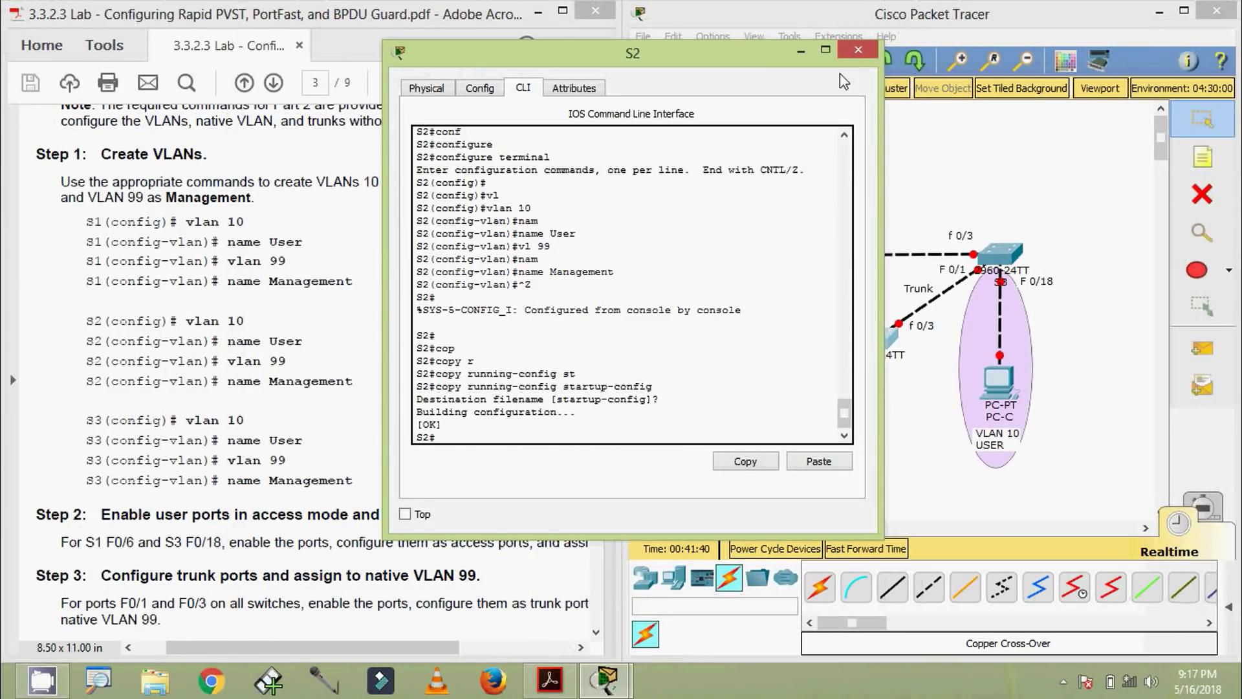
{"action": "left_click", "coordinate": [1132, 0]}
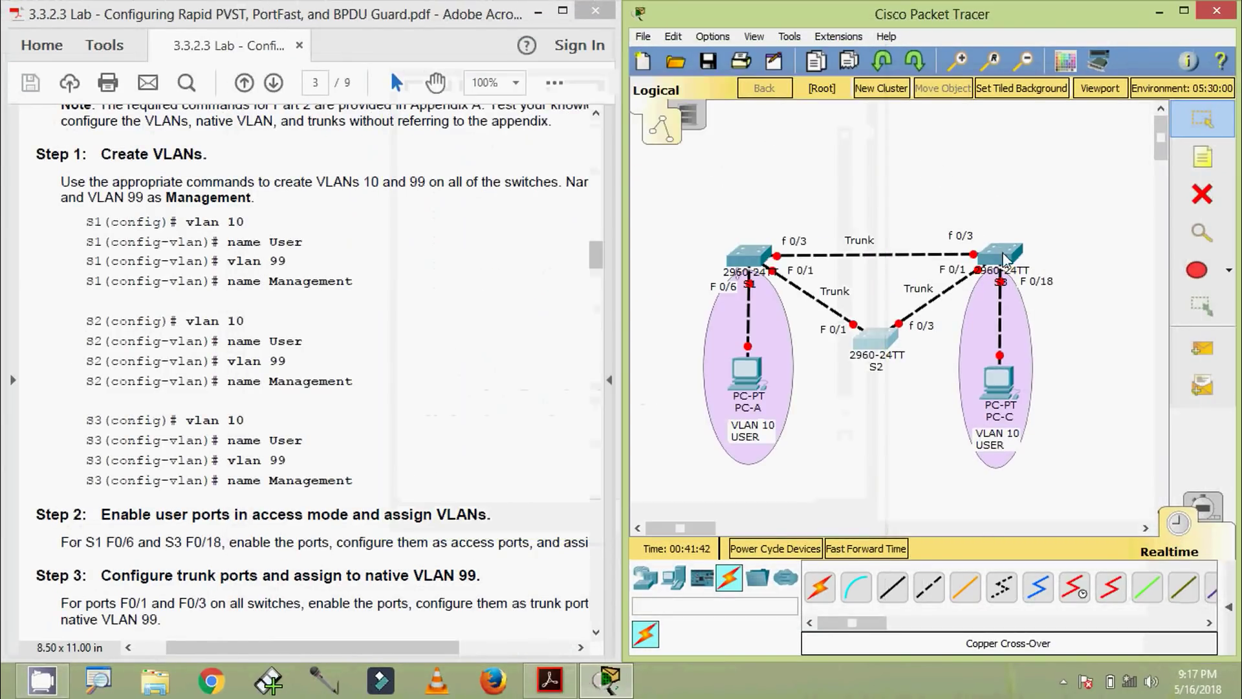
In S3's CLI, enter configure terminal and create VLAN 10 named User
{"action": "left_click", "coordinate": [1000, 254]}
{"action": "left_click_drag", "start_coordinate": [637, 138], "coordinate": [570, 40]}
{"action": "key", "text": "Return"}
{"action": "key", "text": "Return"}
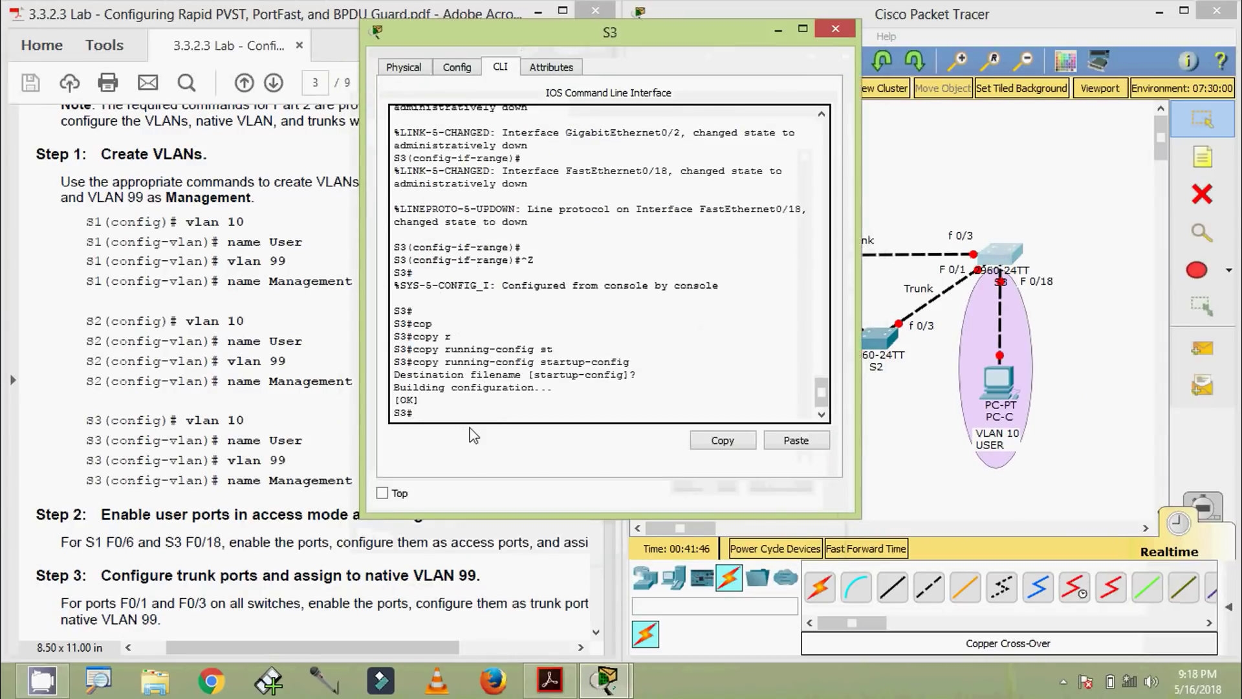
{"action": "type", "text": "conf"}
{"action": "key", "text": "Tab"}
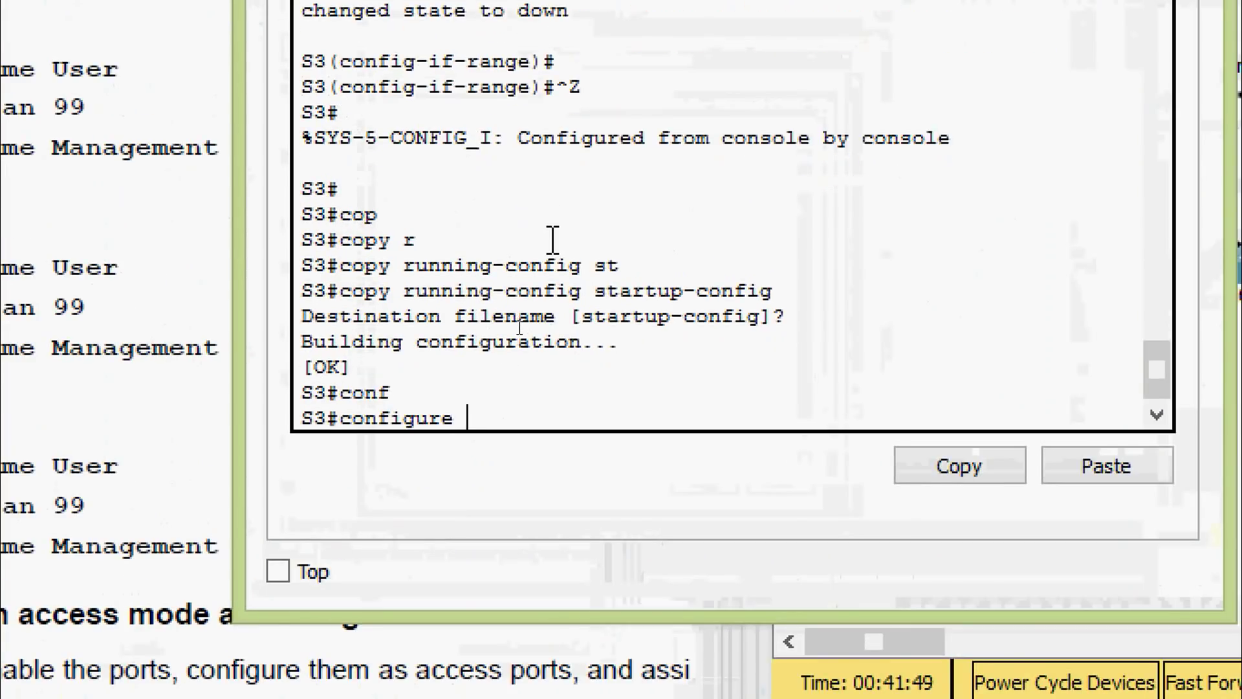
{"action": "type", "text": "t"}
{"action": "key", "text": "Tab"}
{"action": "key", "text": "Return"}
{"action": "type", "text": "vl"}
{"action": "key", "text": "Tab"}
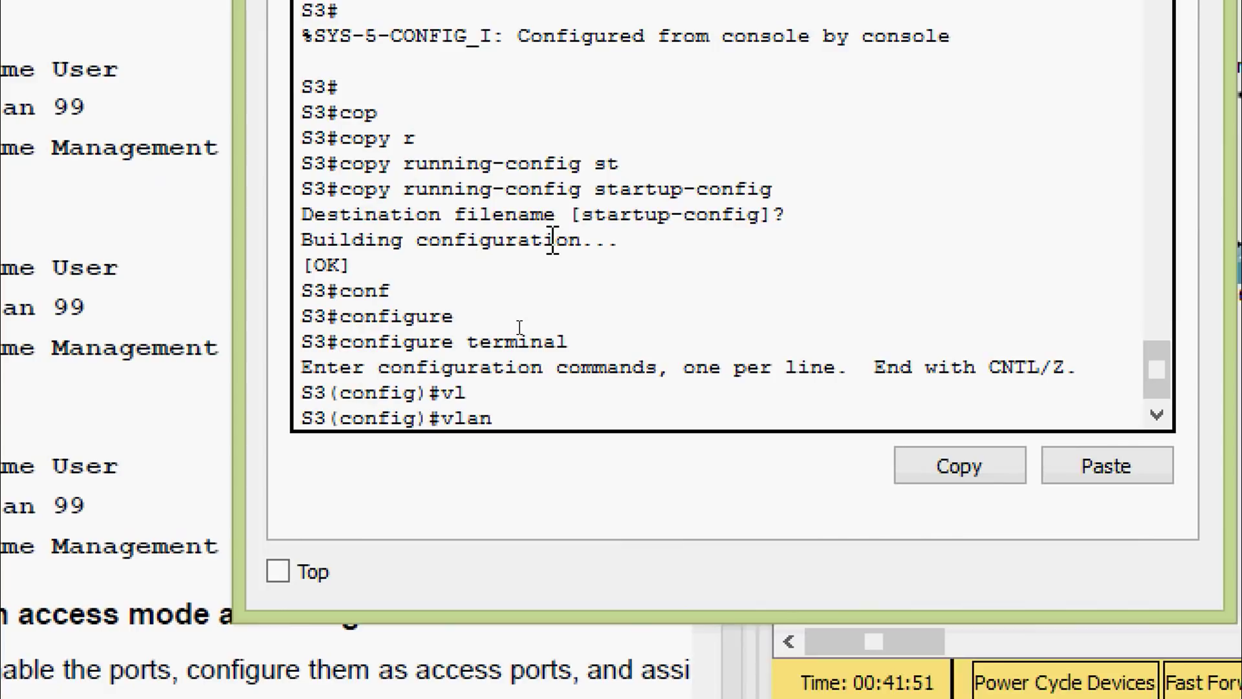
{"action": "type", "text": "10"}
{"action": "key", "text": "Return"}
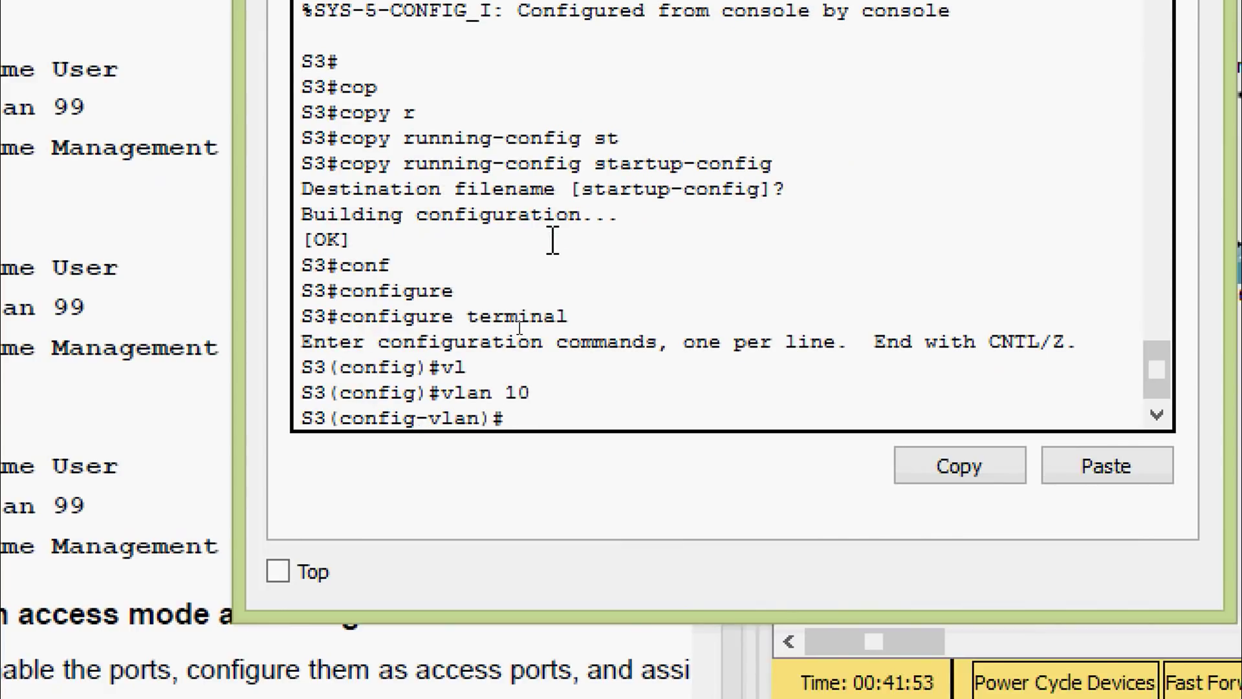
{"action": "type", "text": "nam"}
{"action": "key", "text": "Tab"}
{"action": "type", "text": "User"}
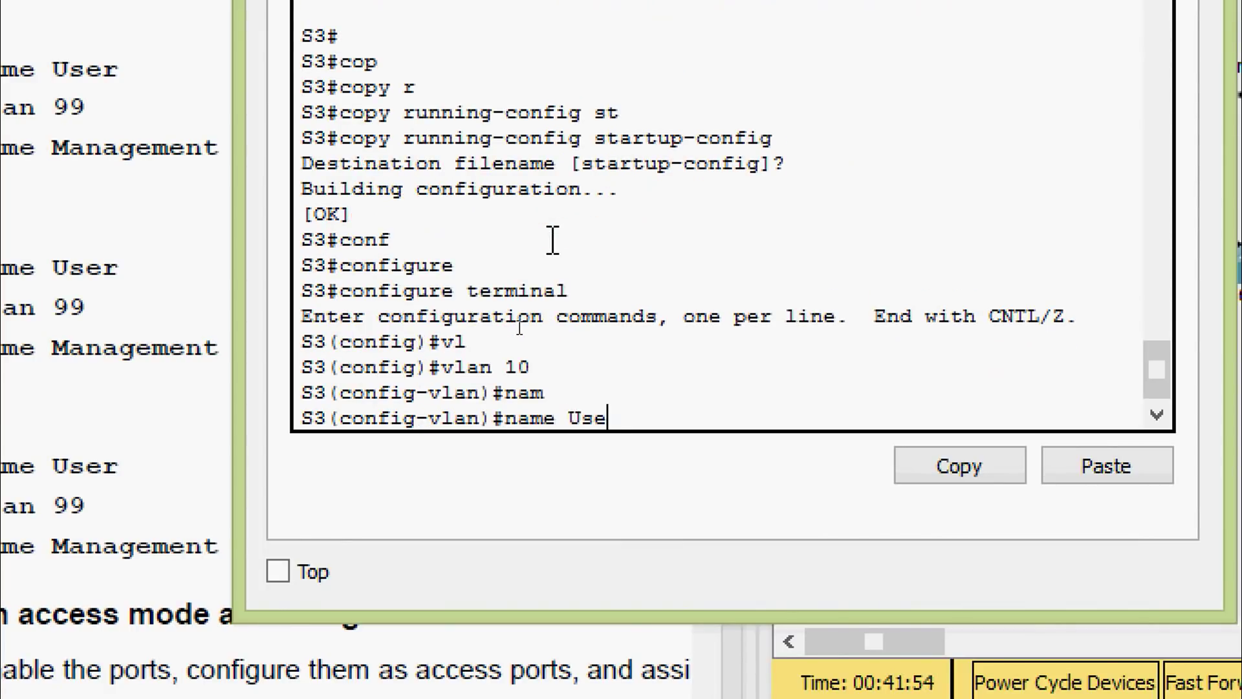
{"action": "key", "text": "Return"}
Create VLAN 99 named Management on S3
{"action": "type", "text": "vl "}
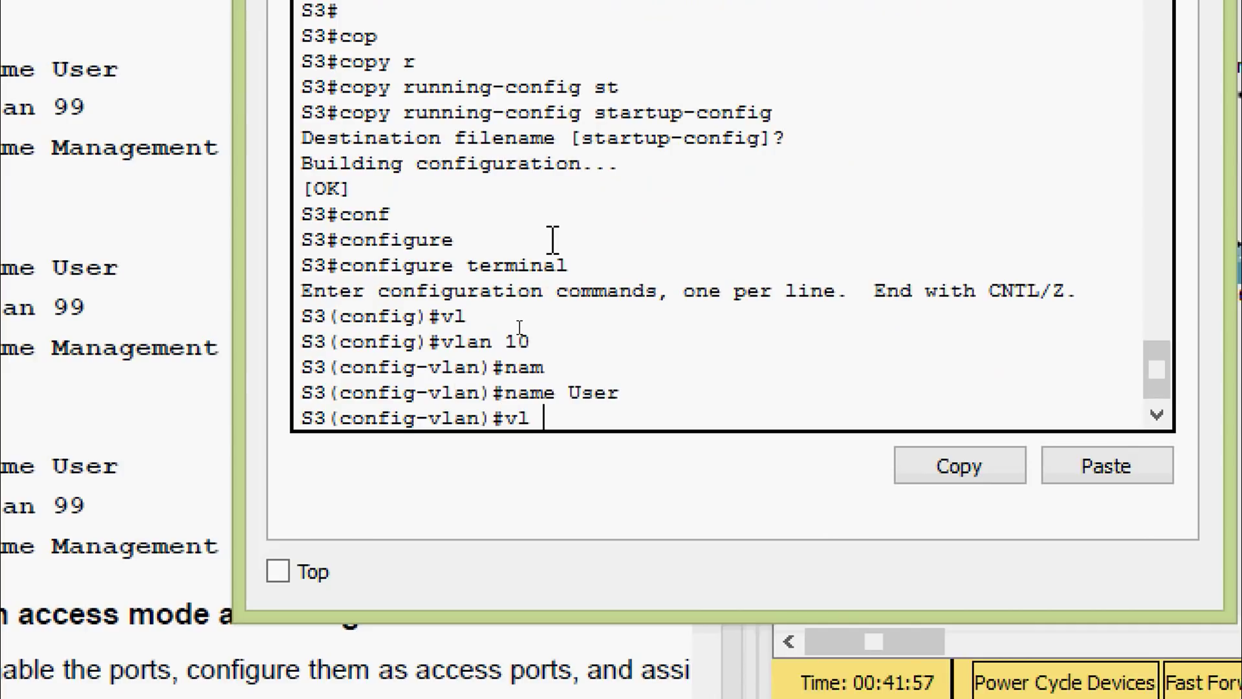
{"action": "type", "text": "99"}
{"action": "key", "text": "Return"}
{"action": "type", "text": "nam"}
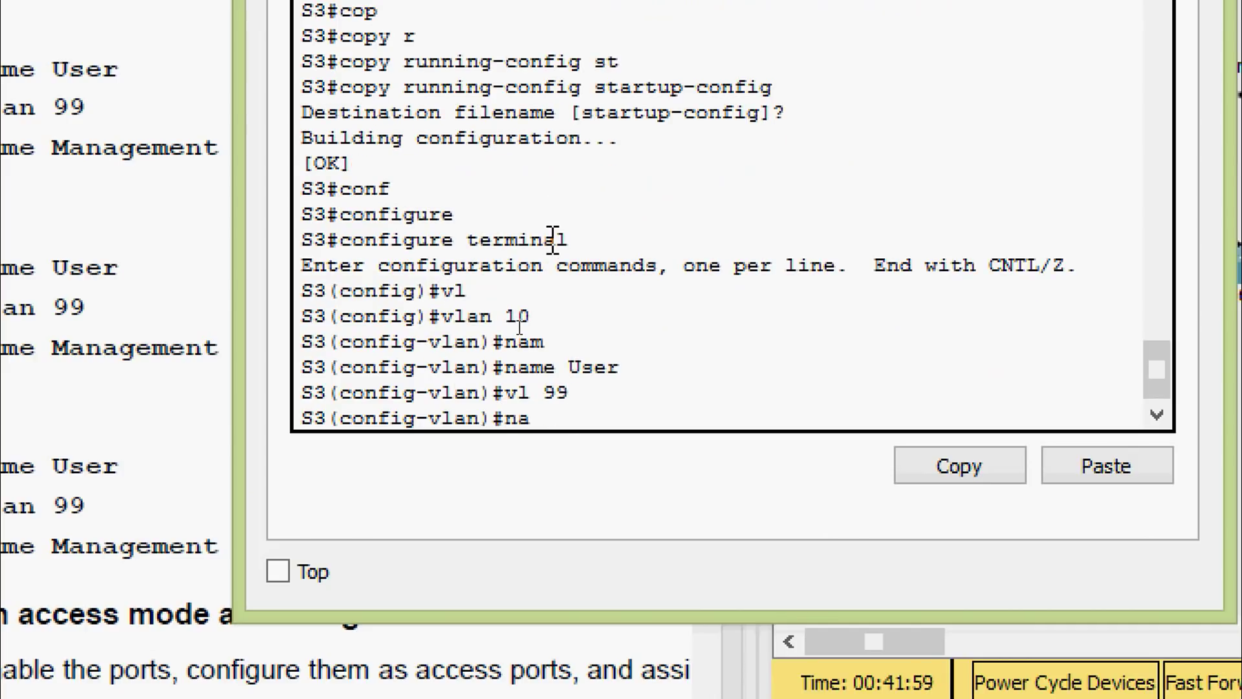
{"action": "key", "text": "Tab"}
{"action": "type", "text": "Manage"}
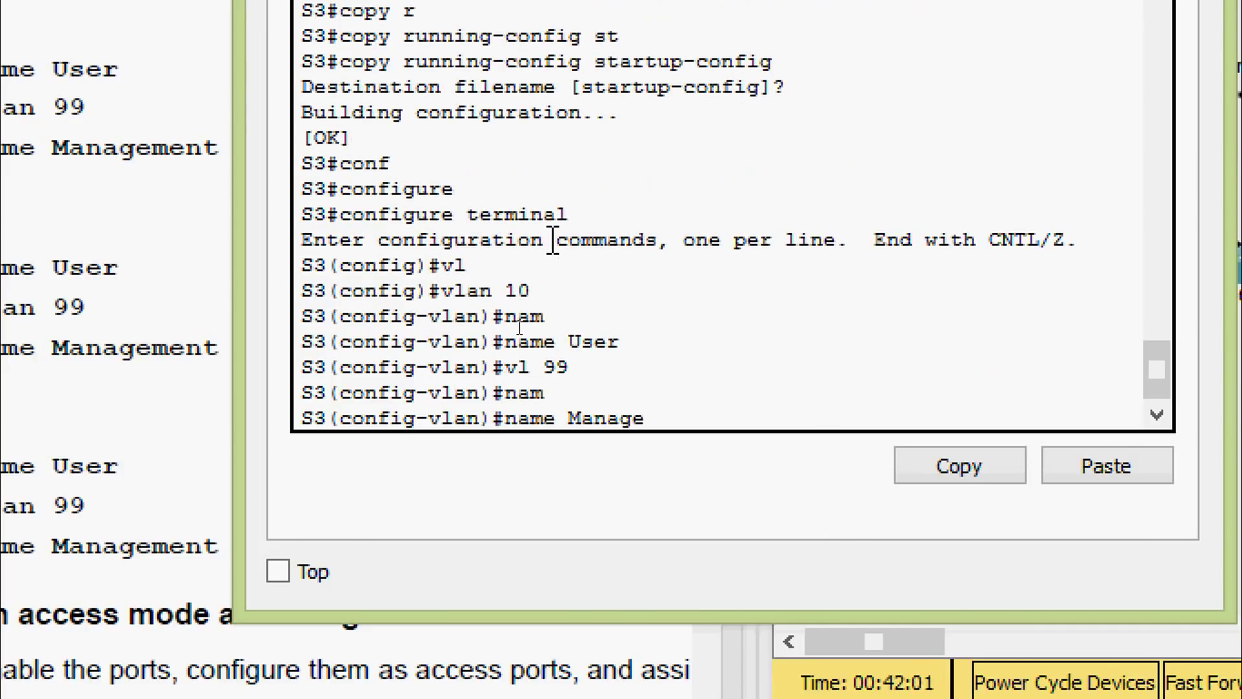
{"action": "type", "text": "ment"}
{"action": "key", "text": "Return"}
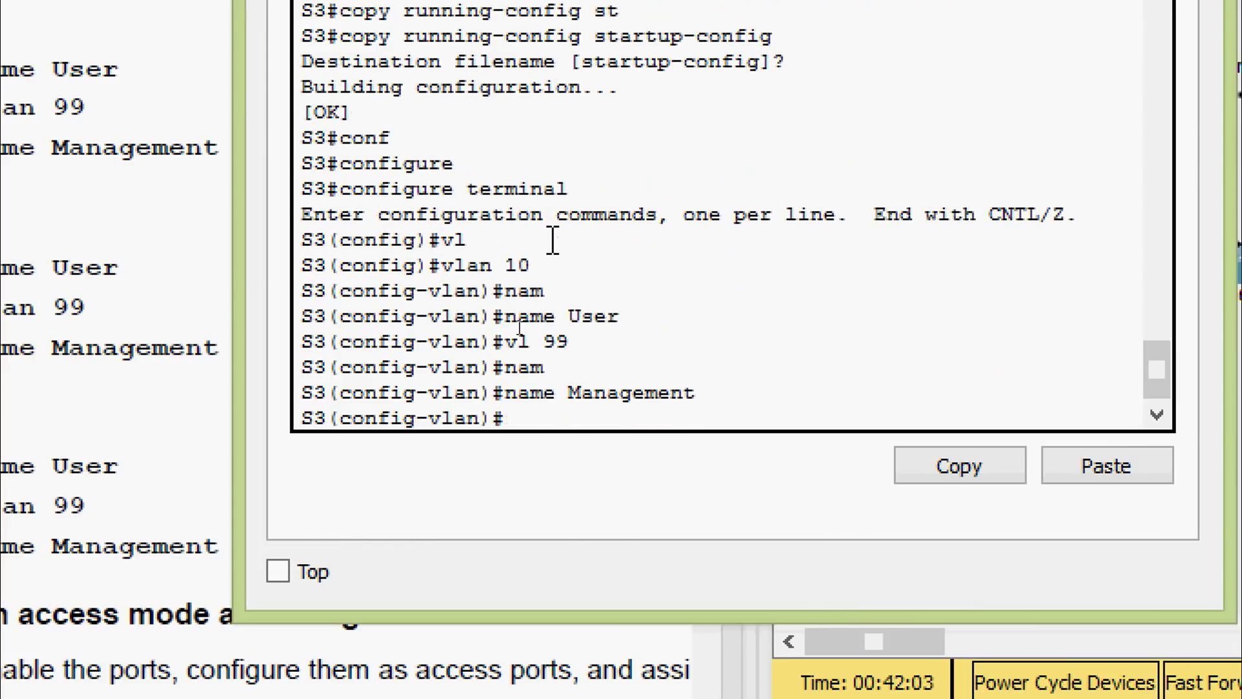
Exit configuration mode and copy S3's running-config to startup-config
{"action": "key", "text": "ctrl+z"}
{"action": "key", "text": "Return"}
{"action": "type", "text": "cop"}
{"action": "key", "text": "Tab"}
{"action": "type", "text": "r"}
{"action": "key", "text": "Tab"}
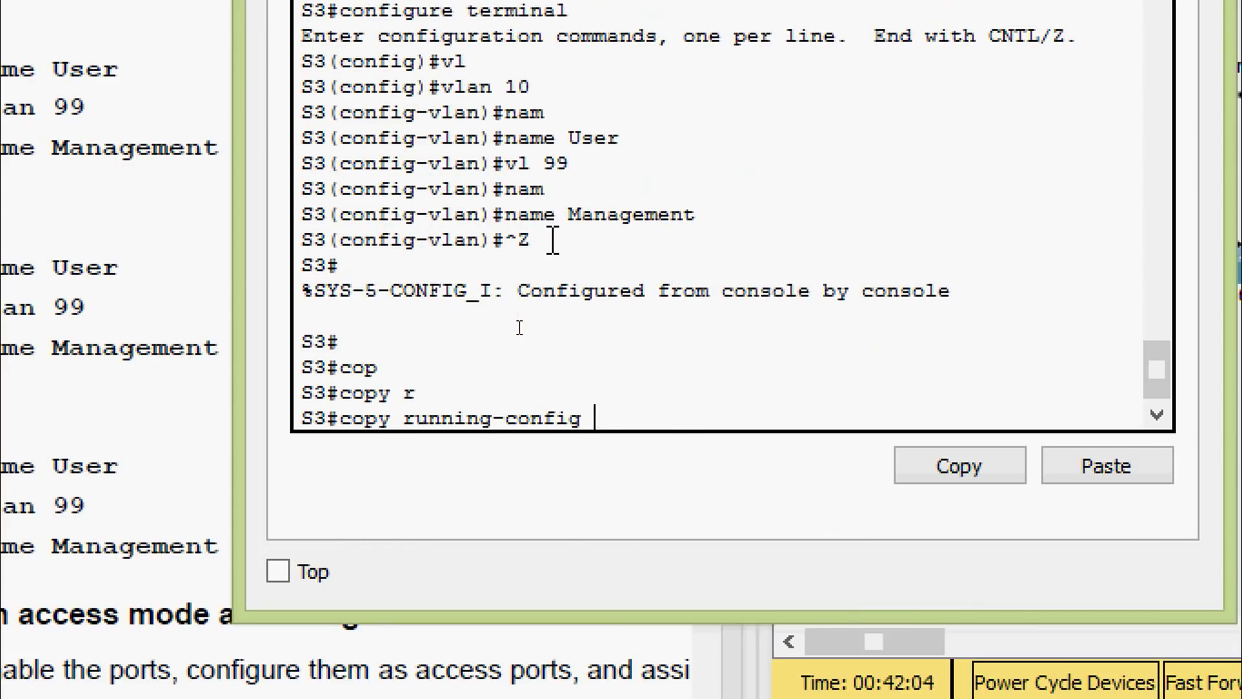
{"action": "type", "text": "st"}
{"action": "key", "text": "Tab"}
{"action": "key", "text": "Return"}
{"action": "key", "text": "Return"}
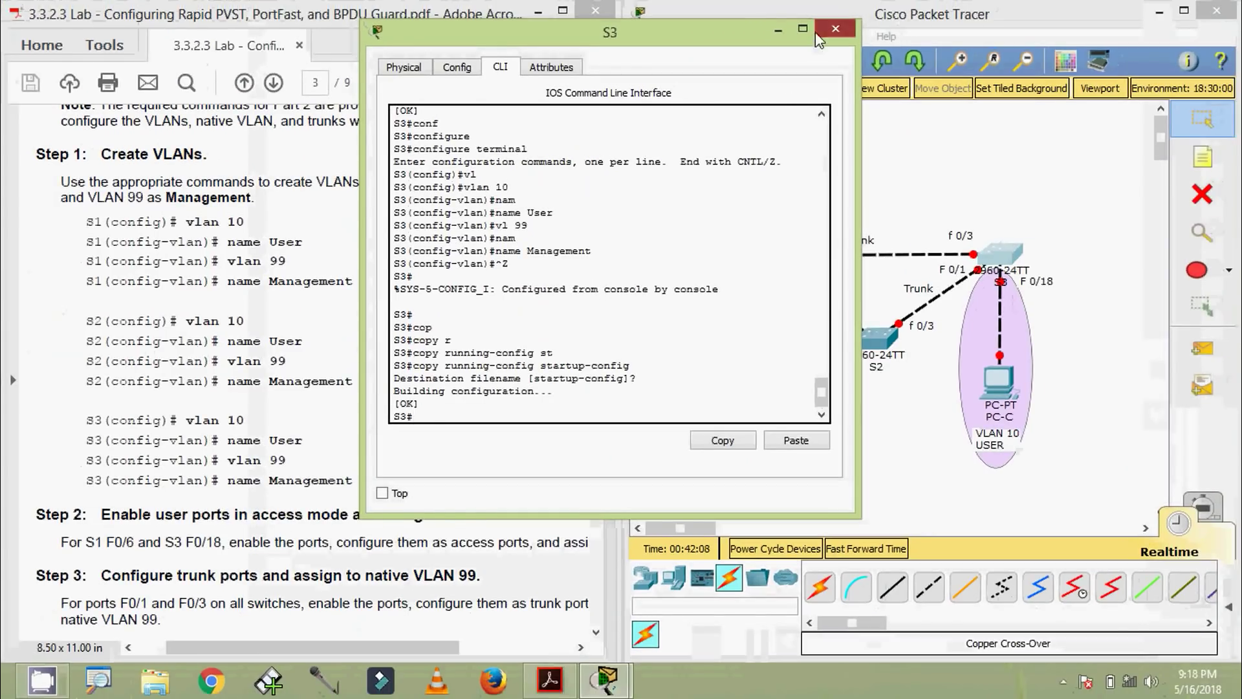
Close S3's console window, then bring Packet Tracer back to the front
{"action": "left_click", "coordinate": [818, 34]}
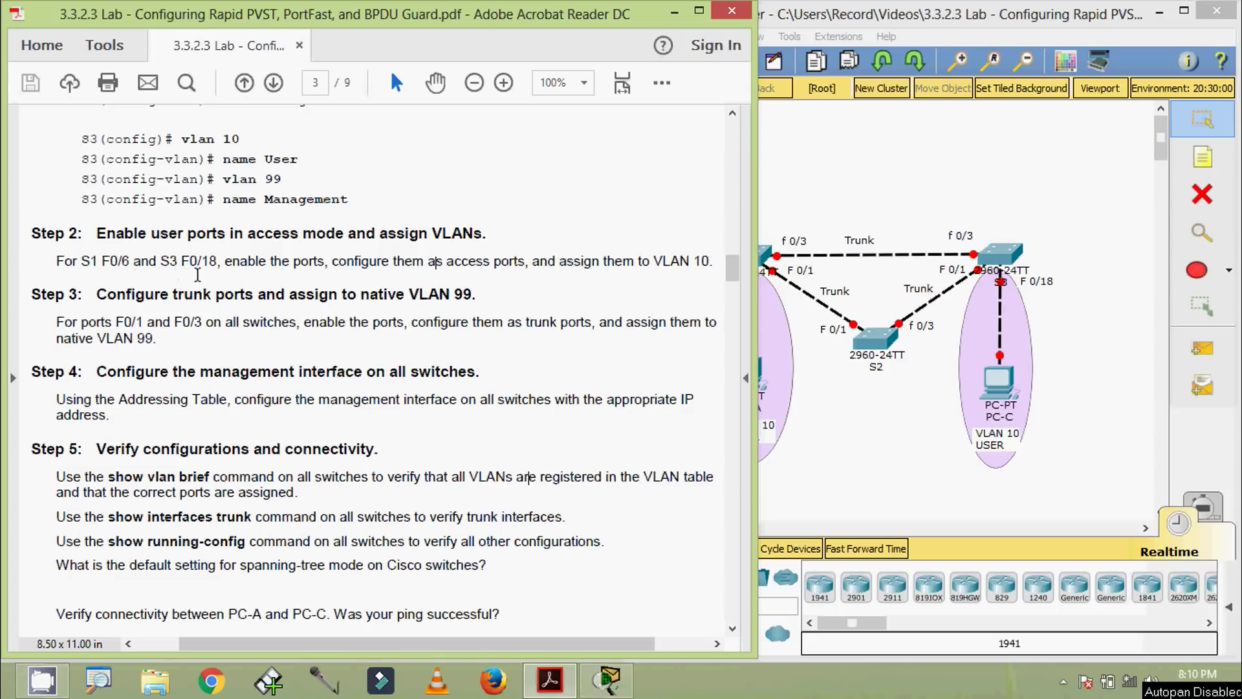
{"action": "left_click", "coordinate": [876, 448]}
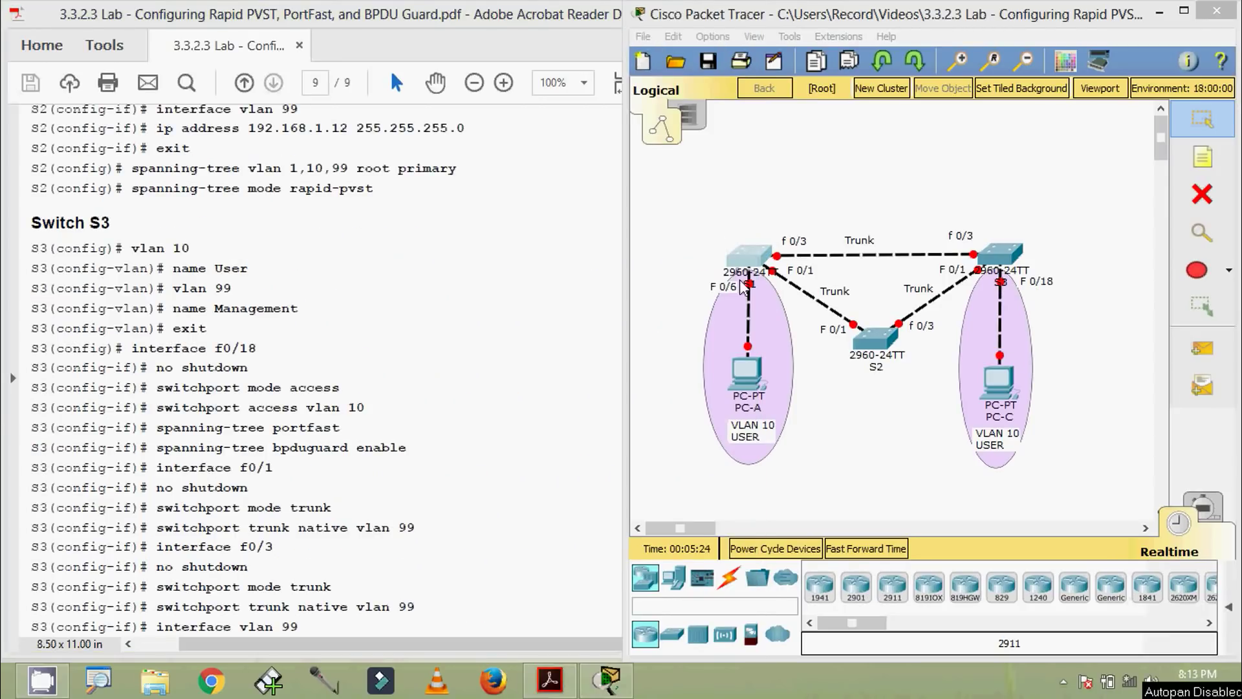
Log into S1's console with the login and enable passwords and enter global configuration mode
{"action": "left_click", "coordinate": [748, 259]}
{"action": "left_click_drag", "start_coordinate": [647, 139], "coordinate": [635, 56]}
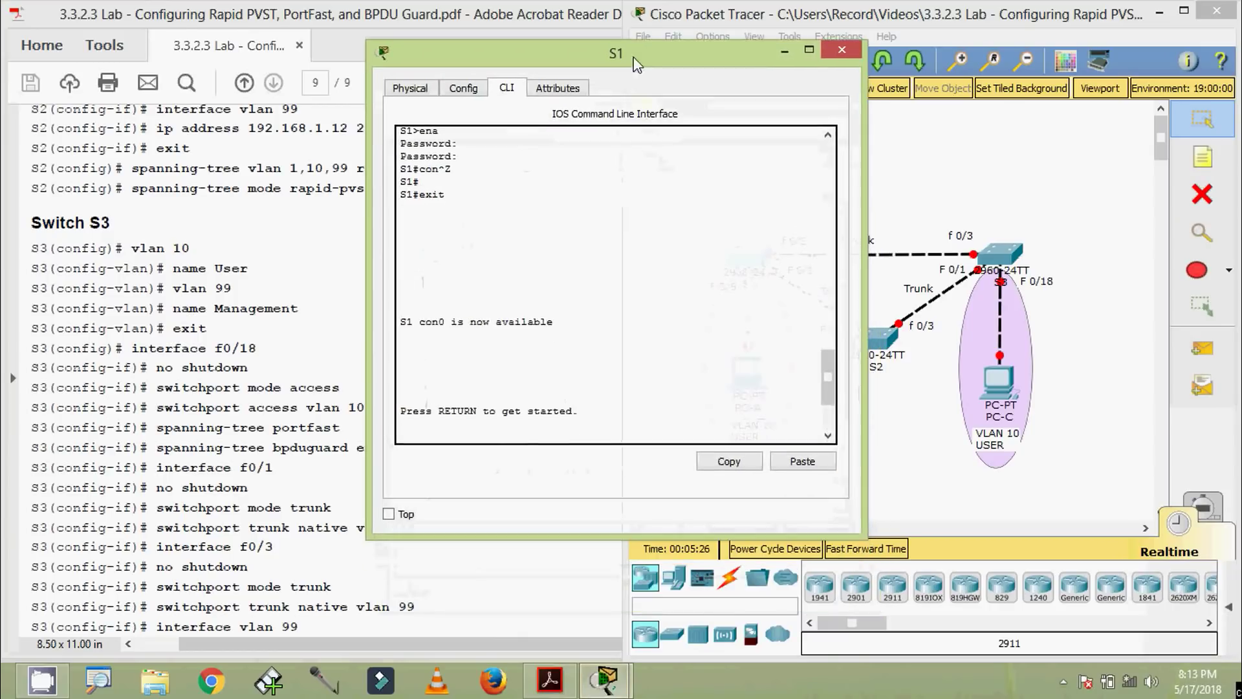
{"action": "left_click", "coordinate": [536, 315]}
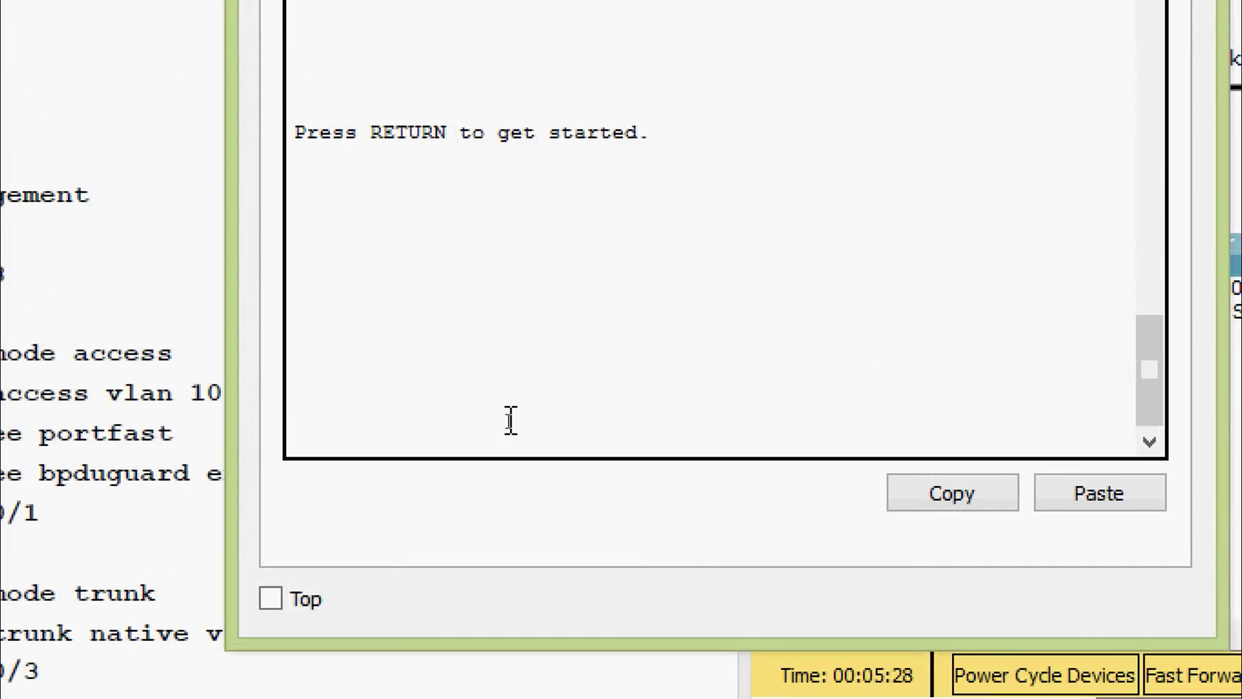
{"action": "key", "text": "Return"}
{"action": "key", "text": "Return"}
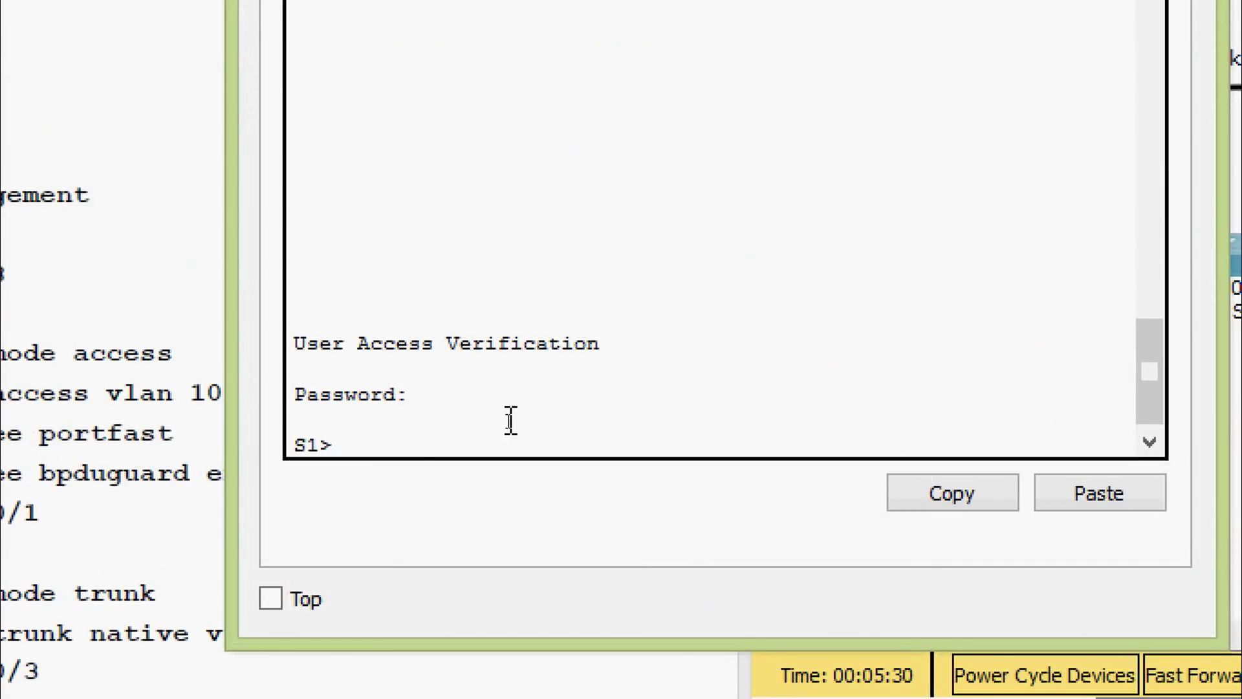
{"action": "type", "text": "ena"}
{"action": "key", "text": "Return"}
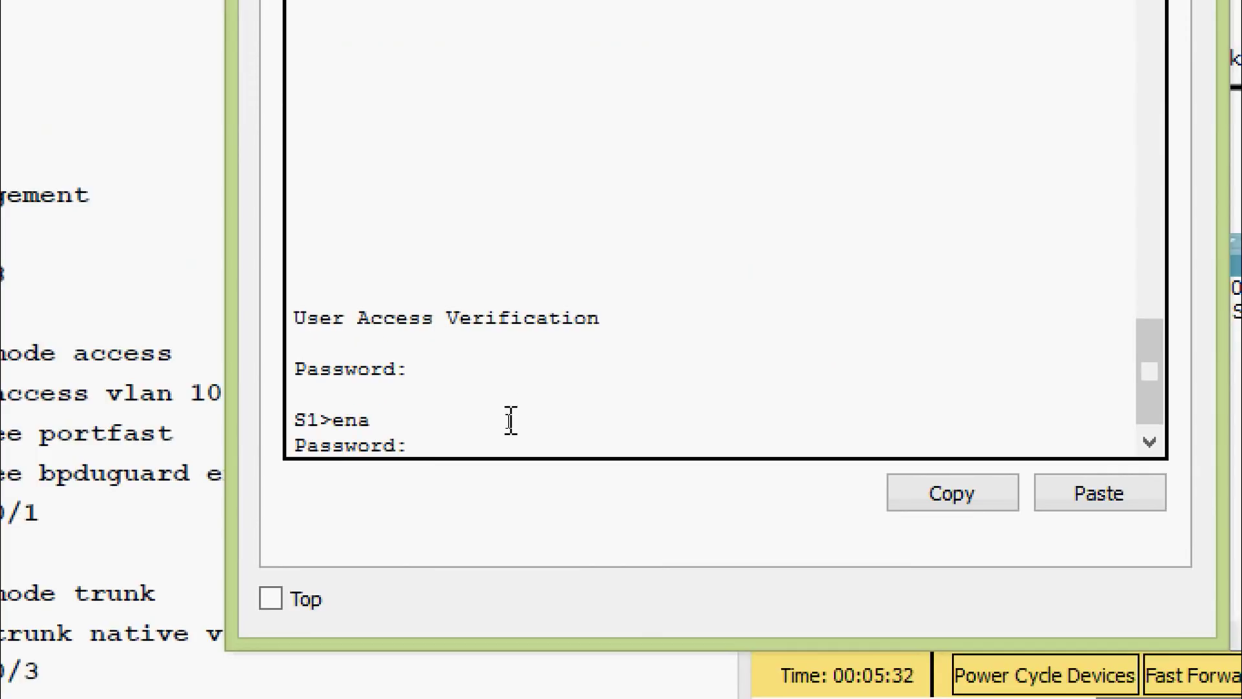
{"action": "key", "text": "Return"}
{"action": "type", "text": "conf"}
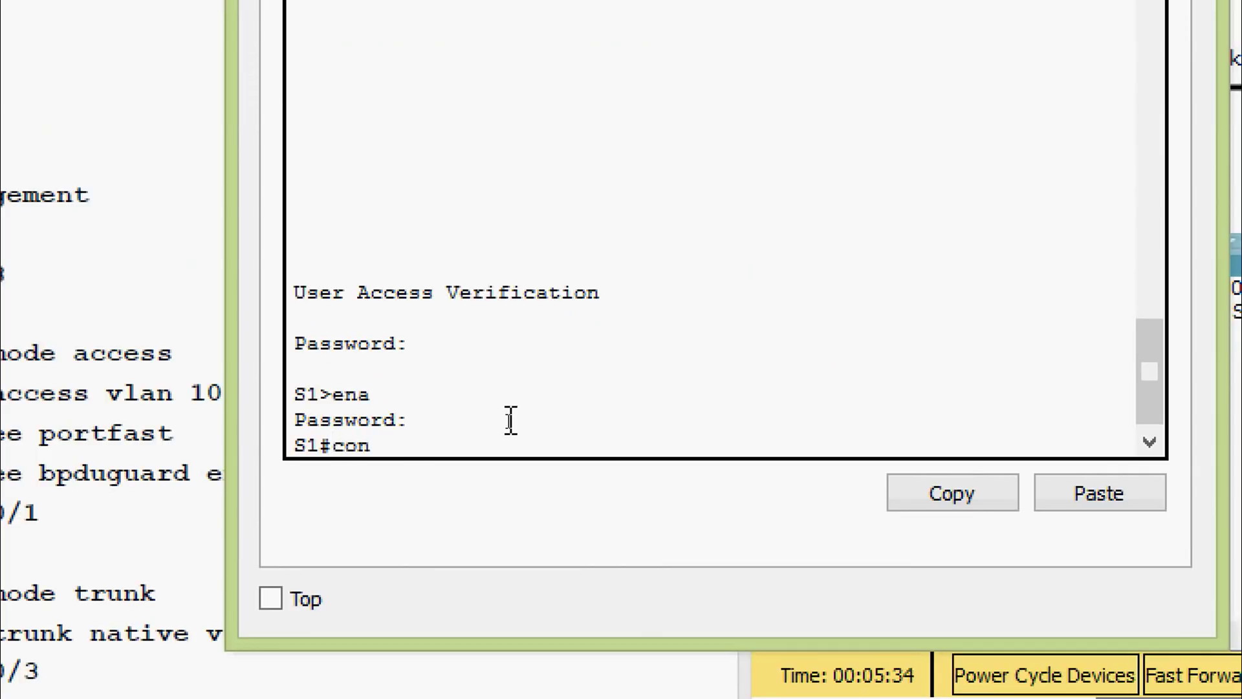
{"action": "key", "text": "Tab"}
{"action": "type", "text": "t"}
{"action": "key", "text": "Tab"}
{"action": "key", "text": "Return"}
{"action": "key", "text": "Return"}
On S1, bring interface FastEthernet 0/6 up with no shutdown and set switchport mode access
{"action": "type", "text": "inter"}
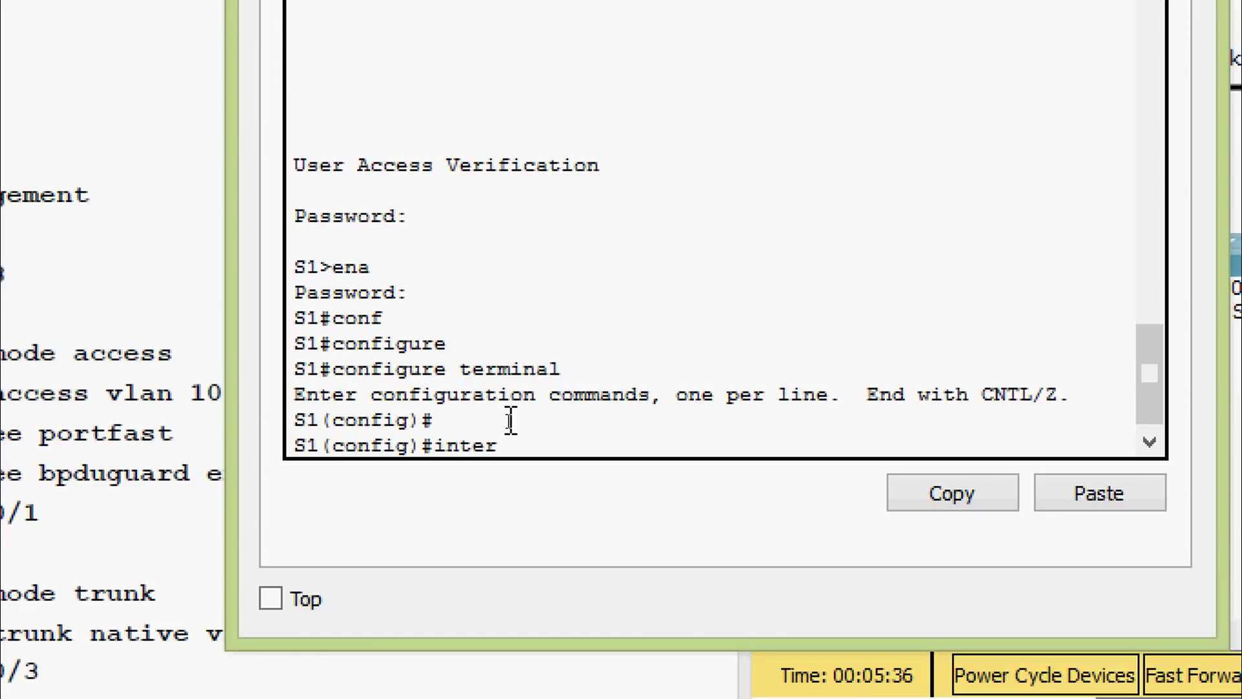
{"action": "key", "text": "Tab"}
{"action": "type", "text": "f"}
{"action": "key", "text": "Tab"}
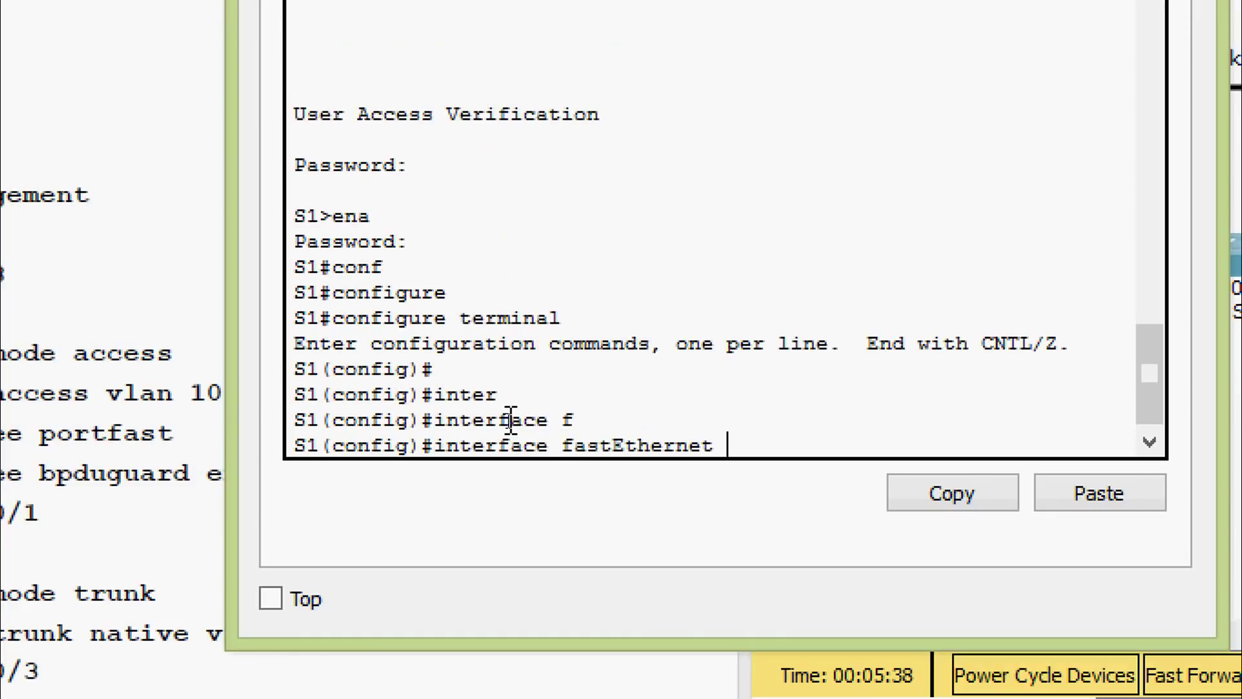
{"action": "type", "text": "0/6"}
{"action": "key", "text": "Return"}
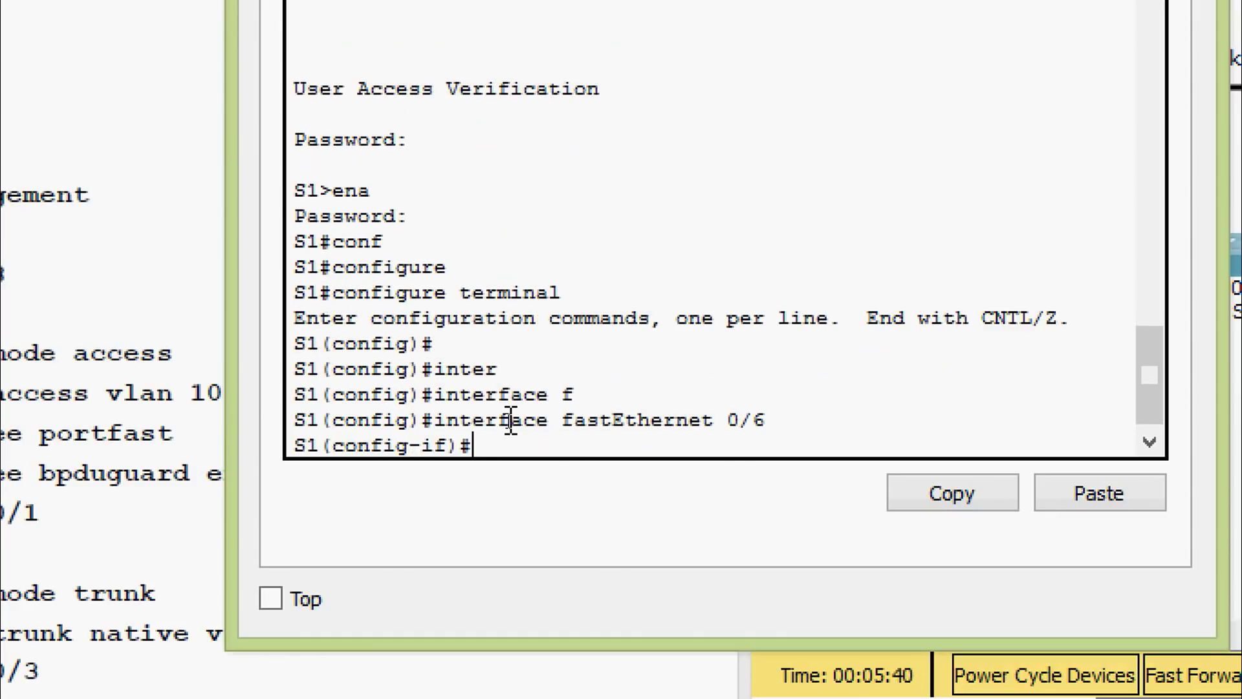
{"action": "type", "text": "no shu"}
{"action": "key", "text": "Tab"}
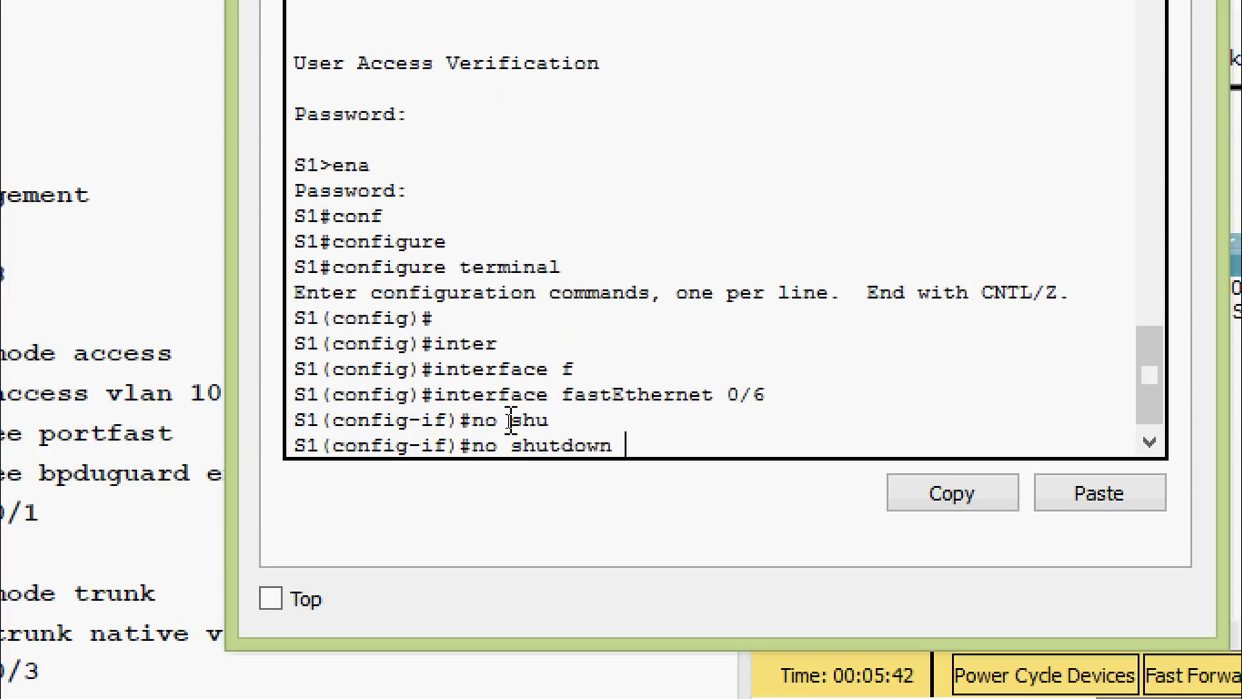
{"action": "key", "text": "Return"}
{"action": "type", "text": "swi"}
{"action": "key", "text": "Tab"}
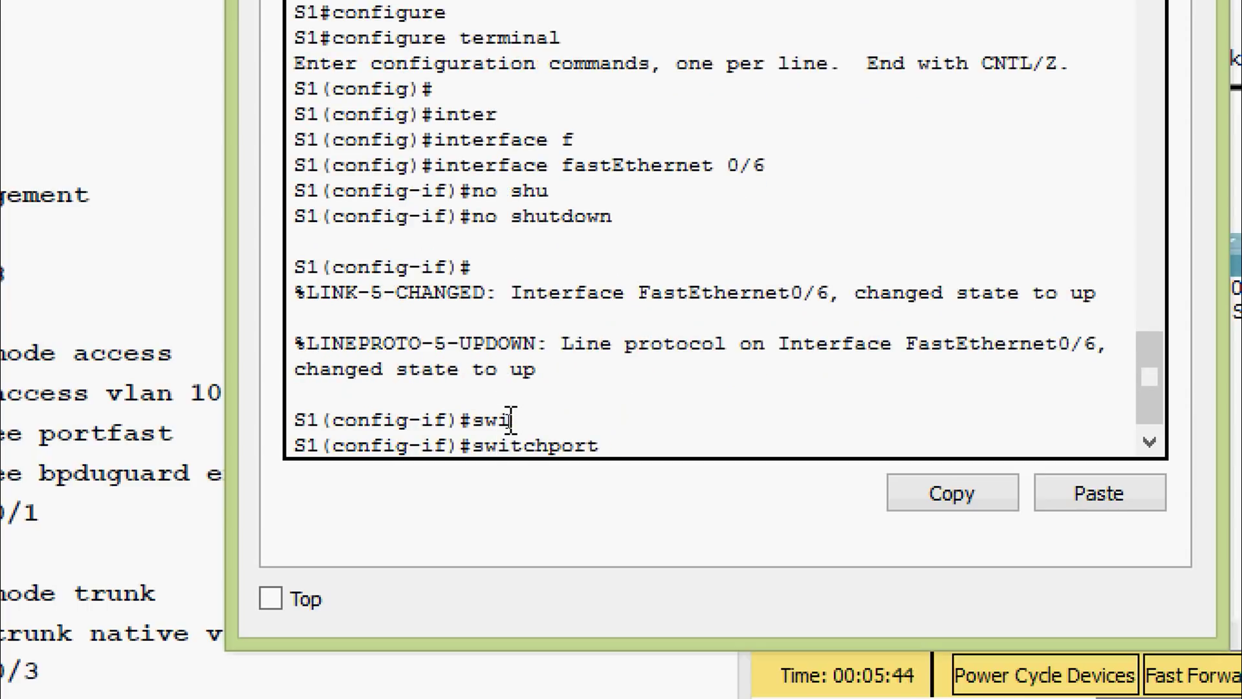
{"action": "type", "text": "mo"}
{"action": "key", "text": "Tab"}
{"action": "type", "text": "ac"}
{"action": "key", "text": "Tab"}
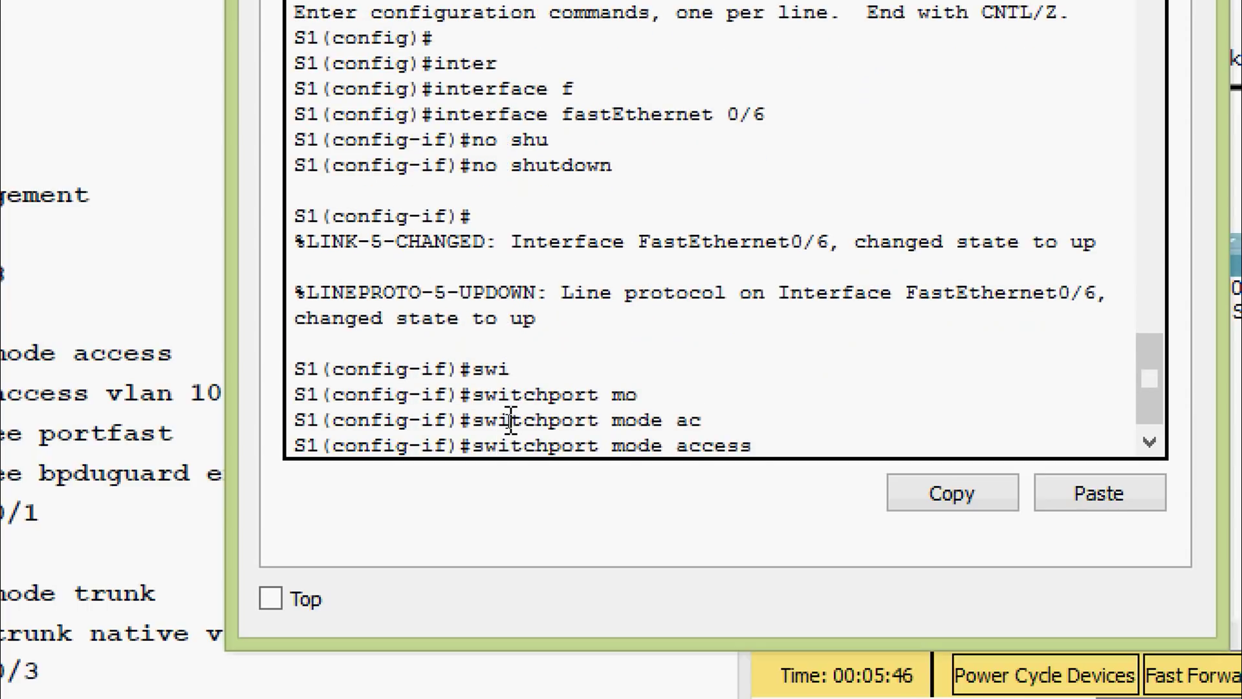
{"action": "key", "text": "Return"}
Assign F0/6 to access VLAN 10, leave configuration mode, and close S1's window
{"action": "type", "text": "swi"}
{"action": "key", "text": "Tab"}
{"action": "type", "text": "ac"}
{"action": "key", "text": "Tab"}
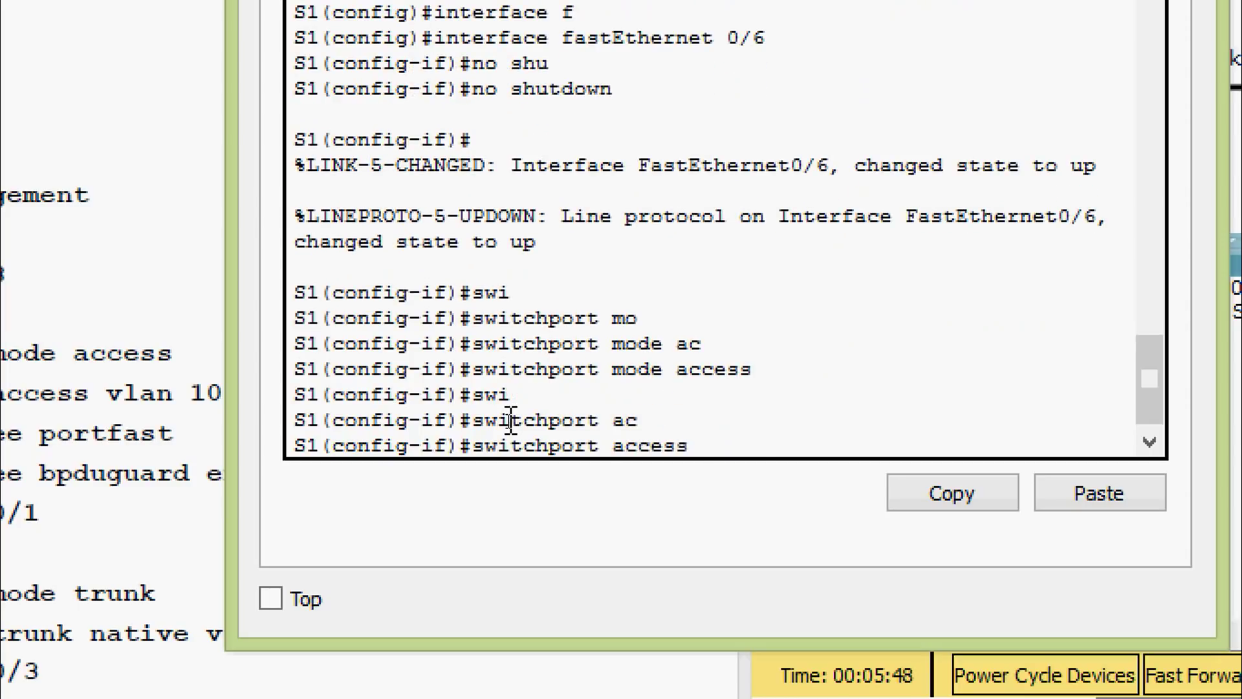
{"action": "type", "text": "vl"}
{"action": "key", "text": "Tab"}
{"action": "type", "text": "10"}
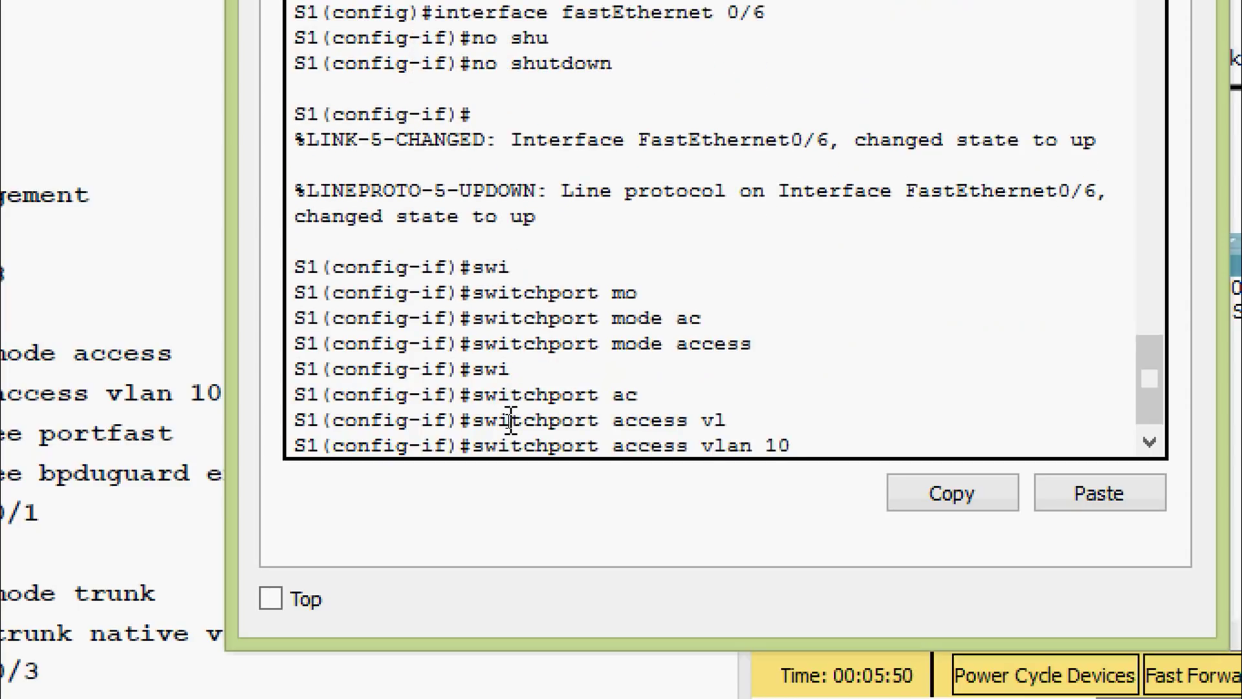
{"action": "key", "text": "Return"}
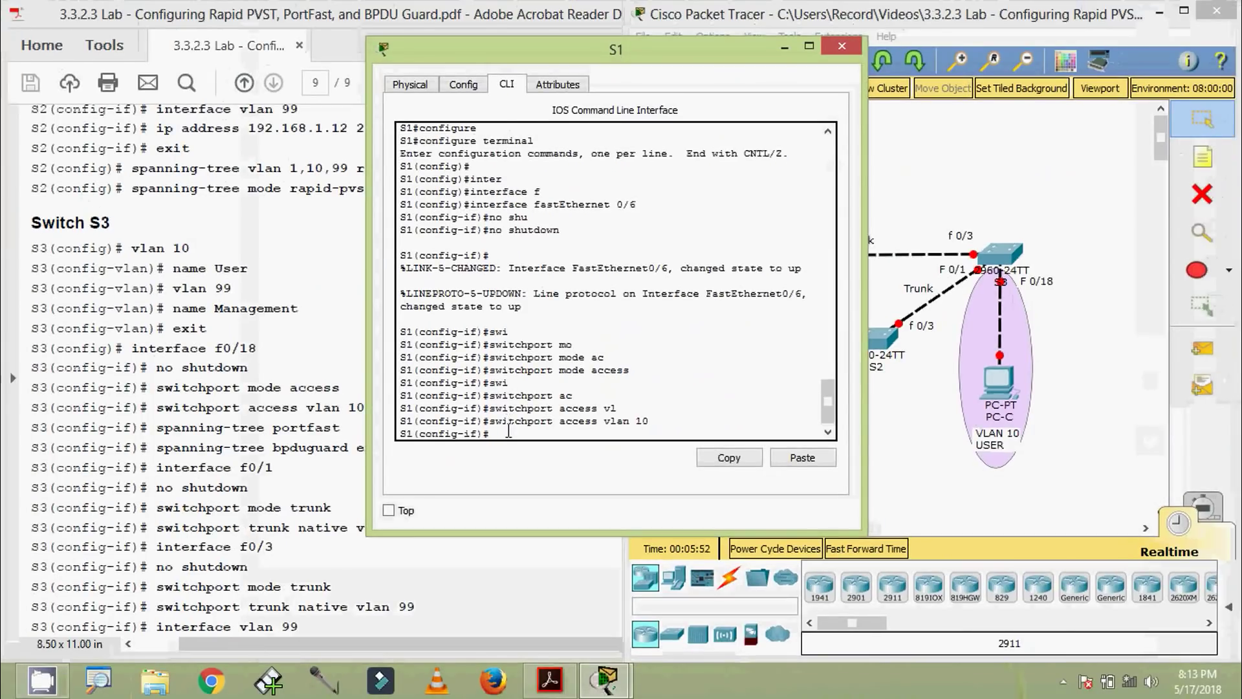
{"action": "key", "text": "ctrl+z"}
{"action": "key", "text": "Return"}
{"action": "key", "text": "Return"}
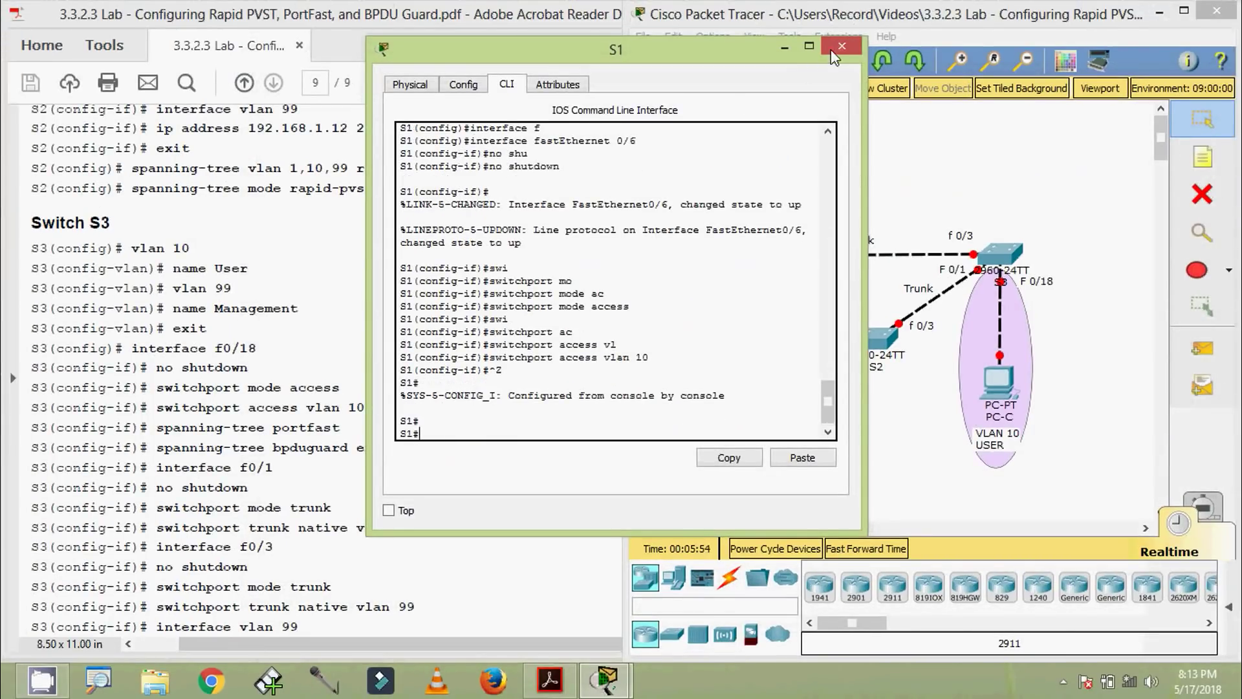
{"action": "left_click", "coordinate": [834, 48]}
Open S3's CLI, log in with the console and enable passwords, and enter configure terminal
{"action": "left_click", "coordinate": [994, 260]}
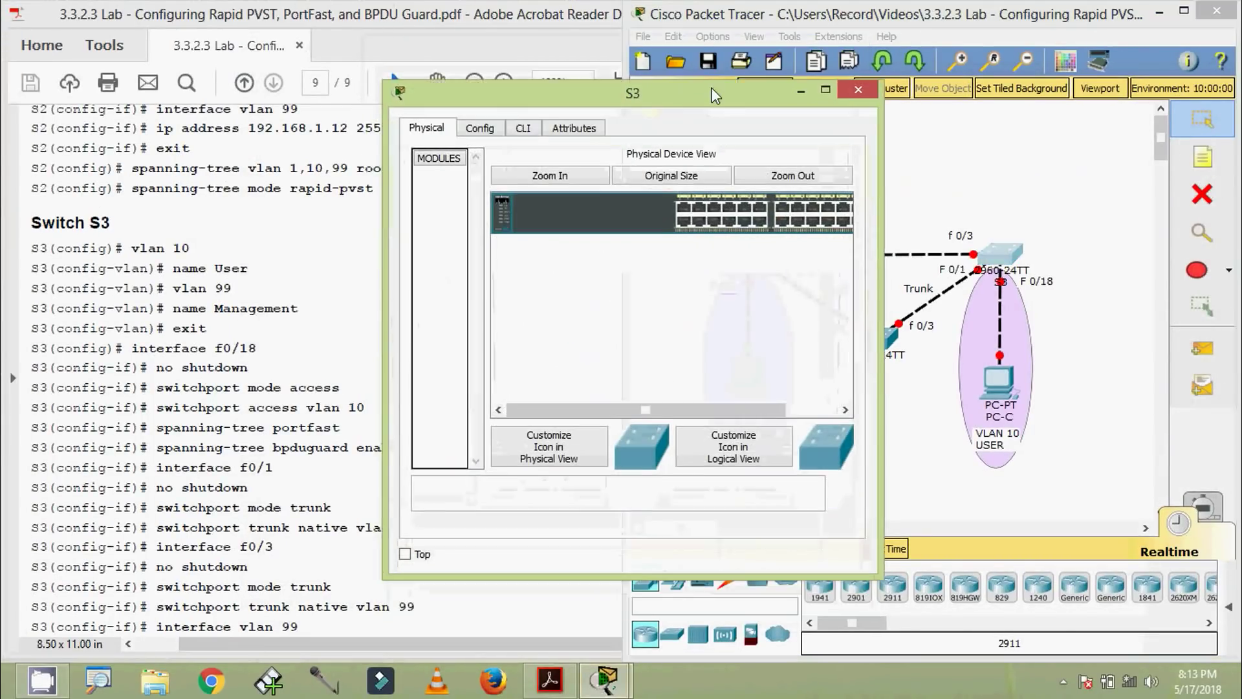
{"action": "left_click", "coordinate": [529, 112]}
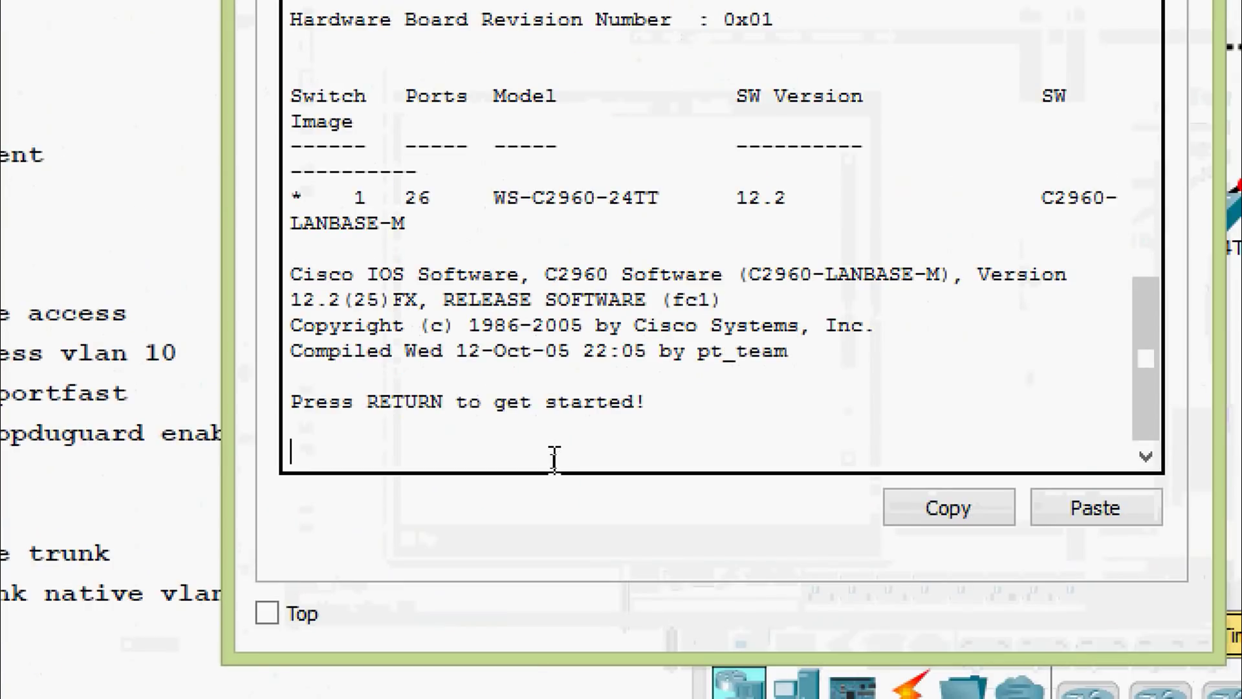
{"action": "key", "text": "Return"}
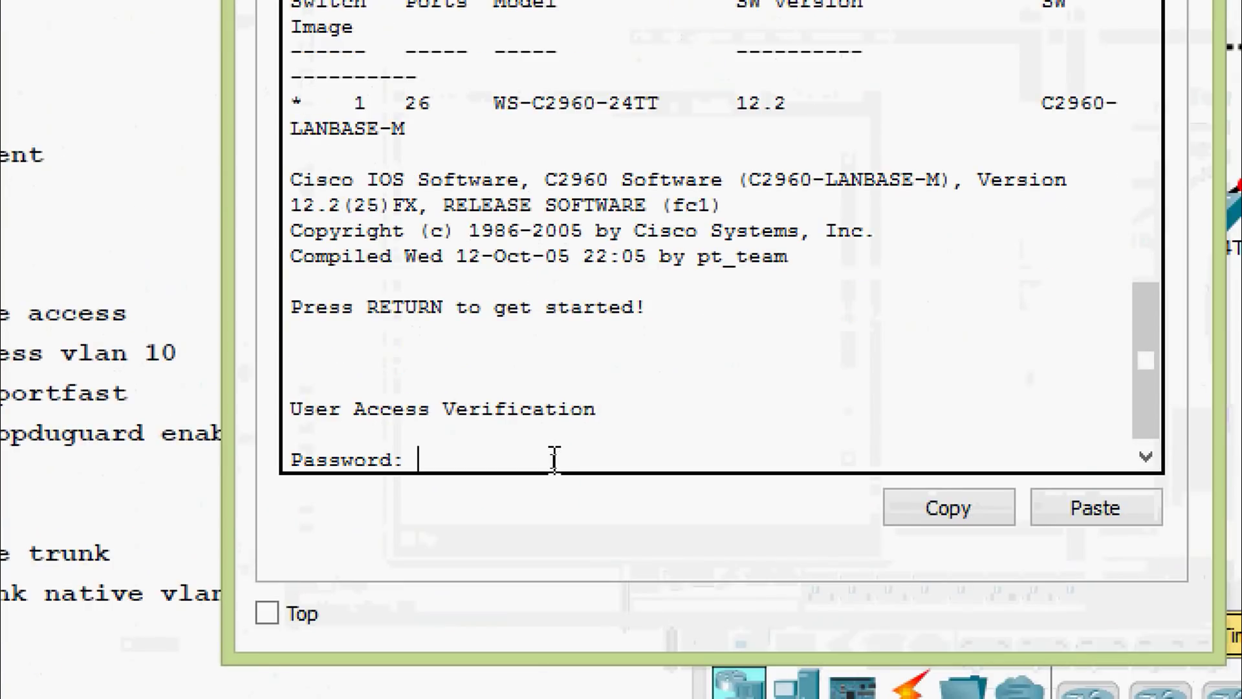
{"action": "key", "text": "Return"}
{"action": "type", "text": "ena"}
{"action": "key", "text": "Return"}
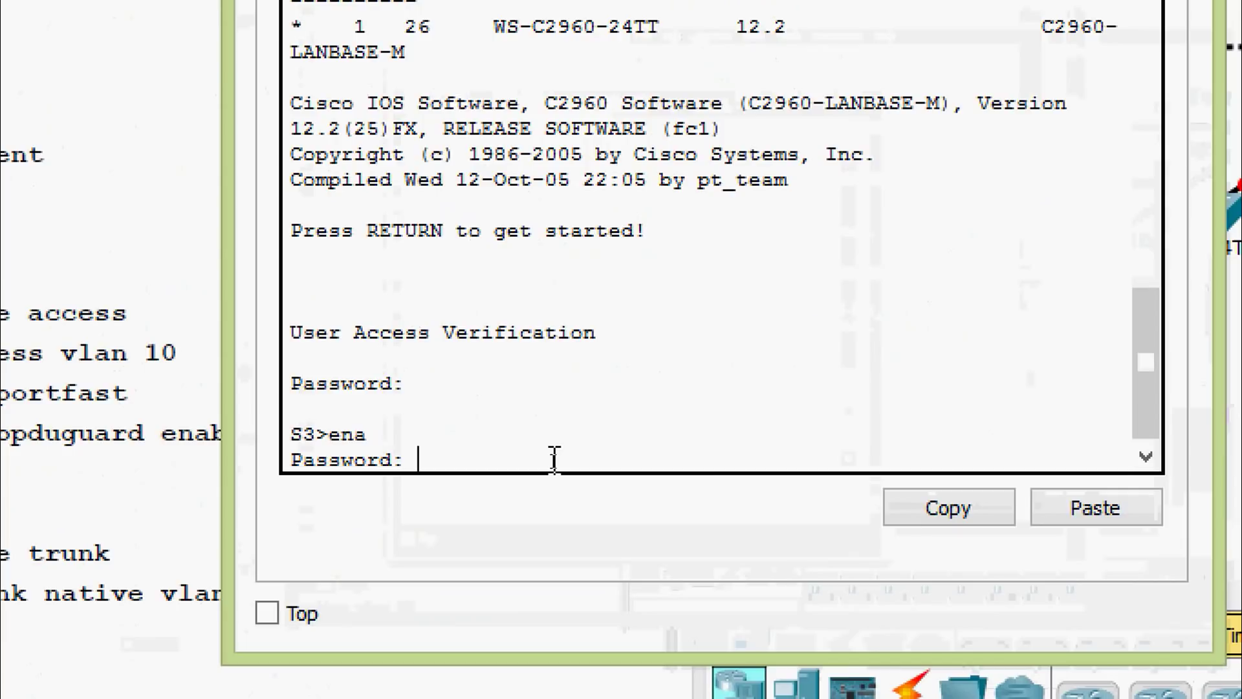
{"action": "key", "text": "Return"}
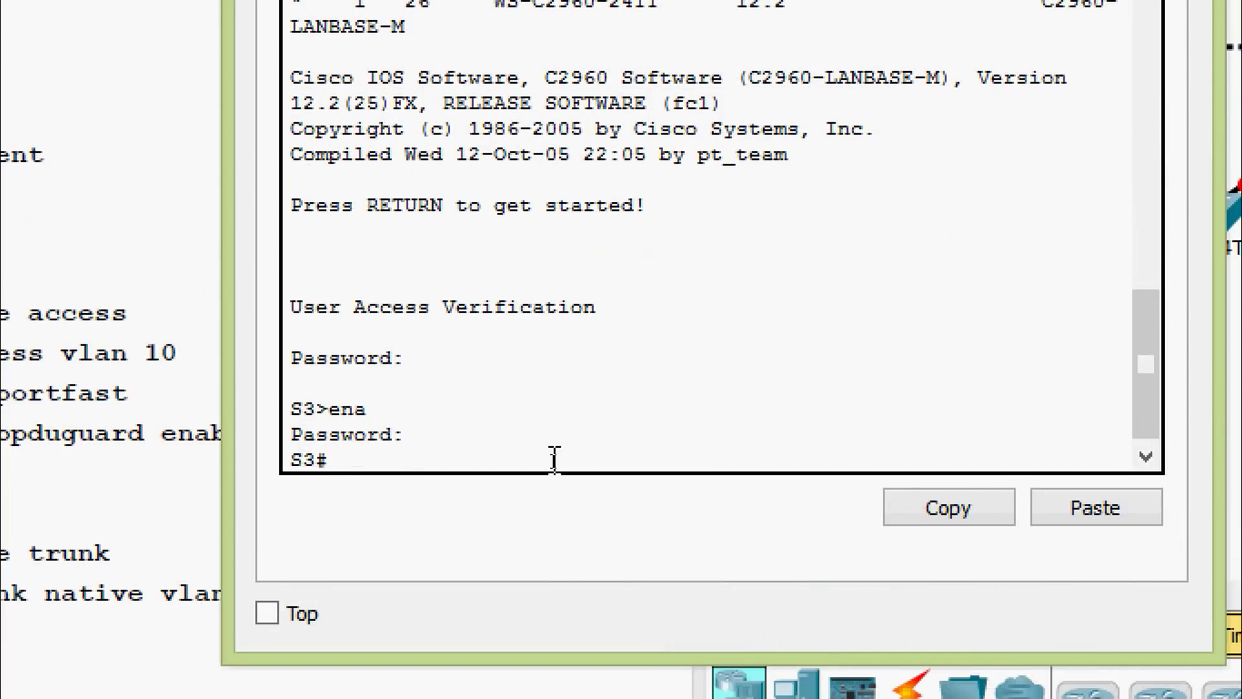
{"action": "type", "text": "conf"}
{"action": "key", "text": "Tab"}
{"action": "type", "text": "t"}
On S3, bring interface FastEthernet 0/18 up with no shutdown and set switchport mode access
{"action": "key", "text": "Tab"}
{"action": "key", "text": "Return"}
{"action": "key", "text": "Return"}
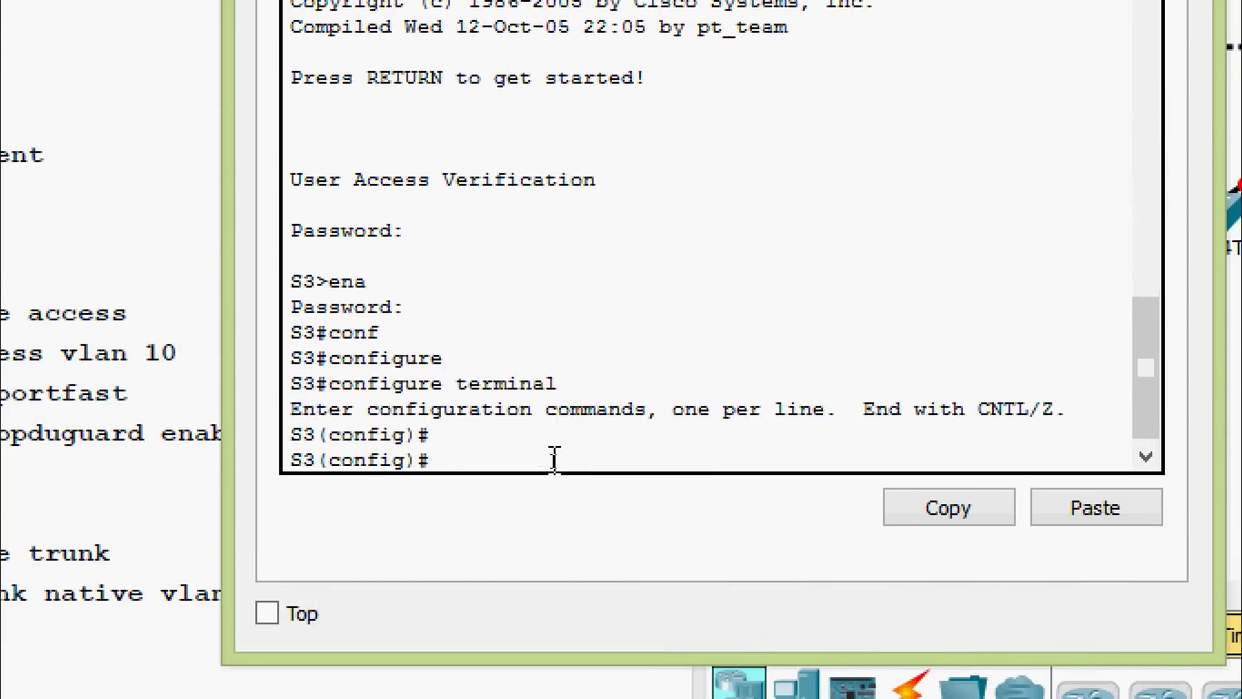
{"action": "type", "text": "inter"}
{"action": "key", "text": "Tab"}
{"action": "type", "text": "f"}
{"action": "key", "text": "Tab"}
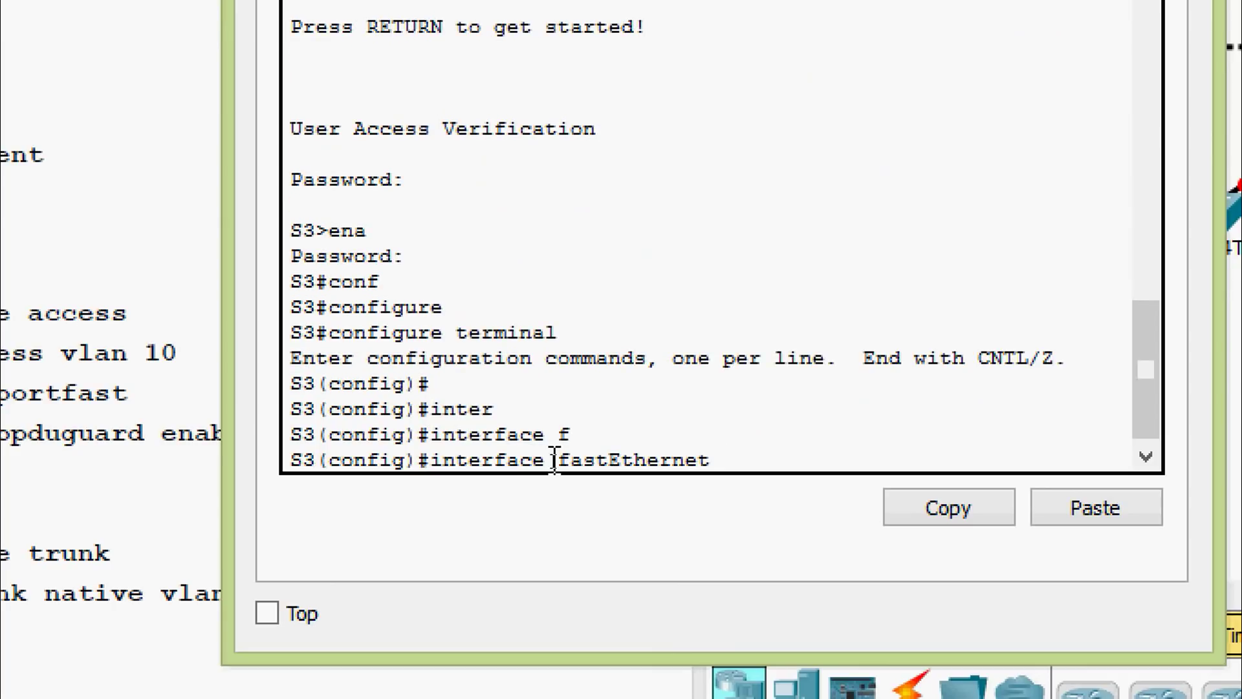
{"action": "type", "text": "0/18"}
{"action": "key", "text": "Return"}
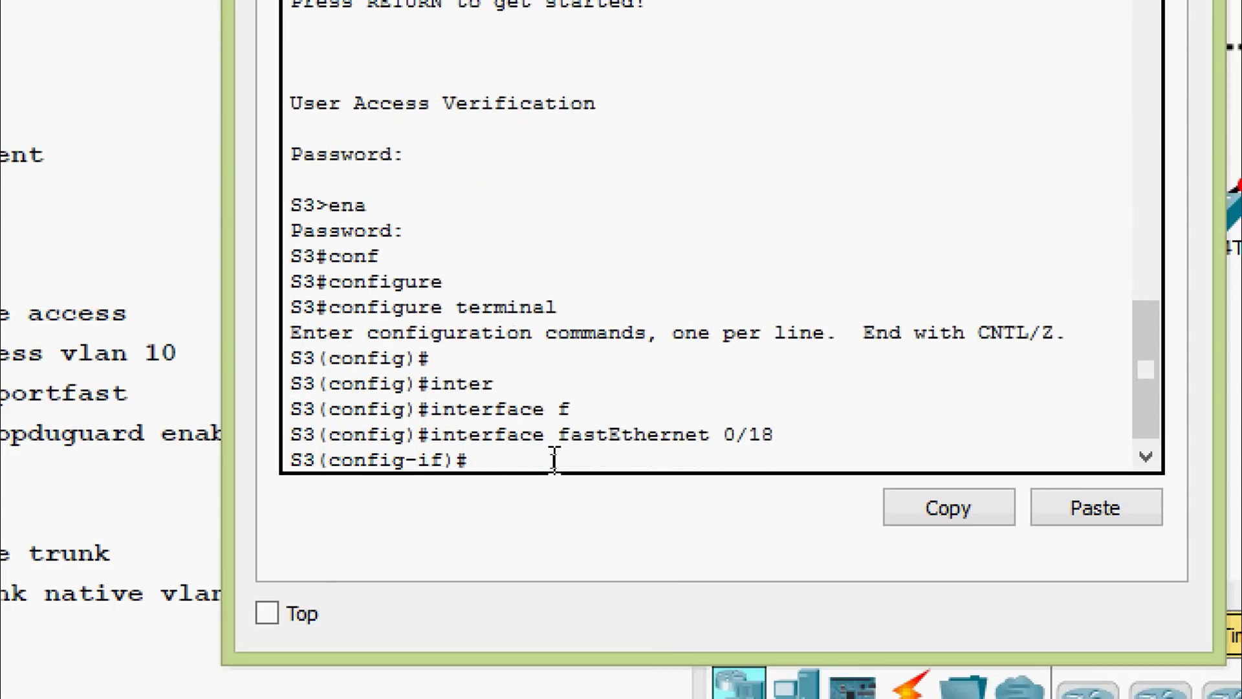
{"action": "type", "text": "no shu"}
{"action": "key", "text": "Tab"}
{"action": "key", "text": "Return"}
{"action": "key", "text": "Return"}
{"action": "key", "text": "Return"}
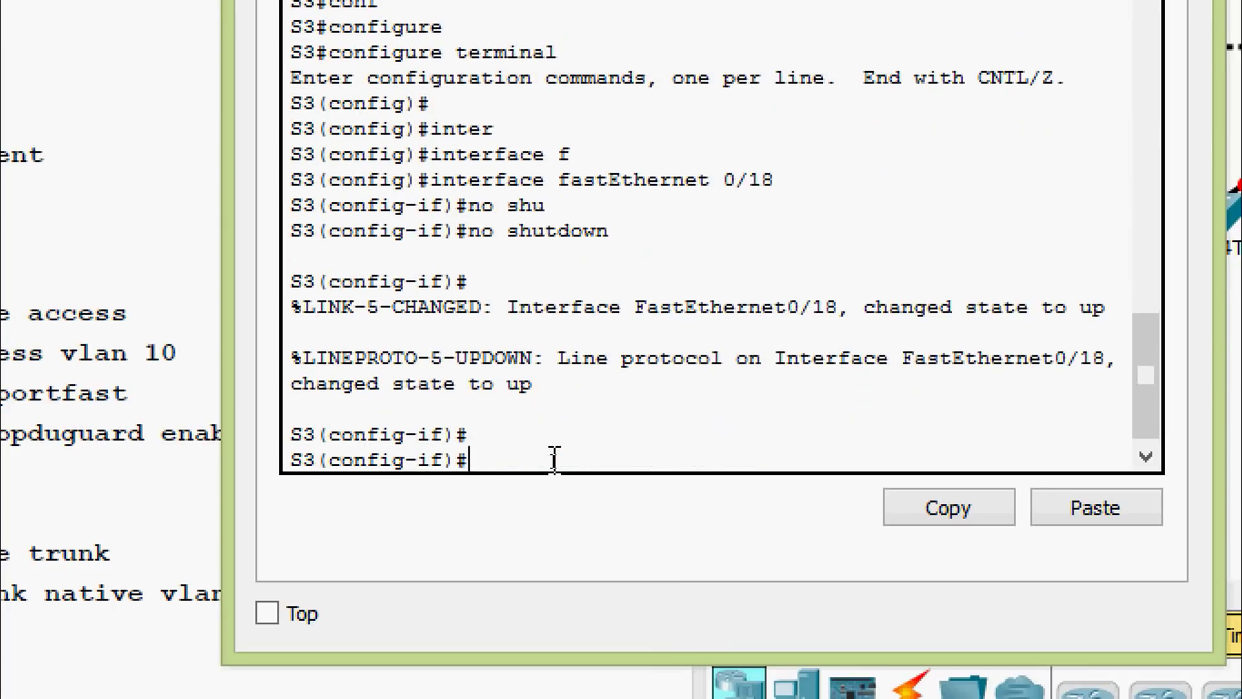
{"action": "type", "text": "swi"}
{"action": "key", "text": "Tab"}
{"action": "type", "text": "mod"}
{"action": "key", "text": "Tab"}
{"action": "type", "text": "a"}
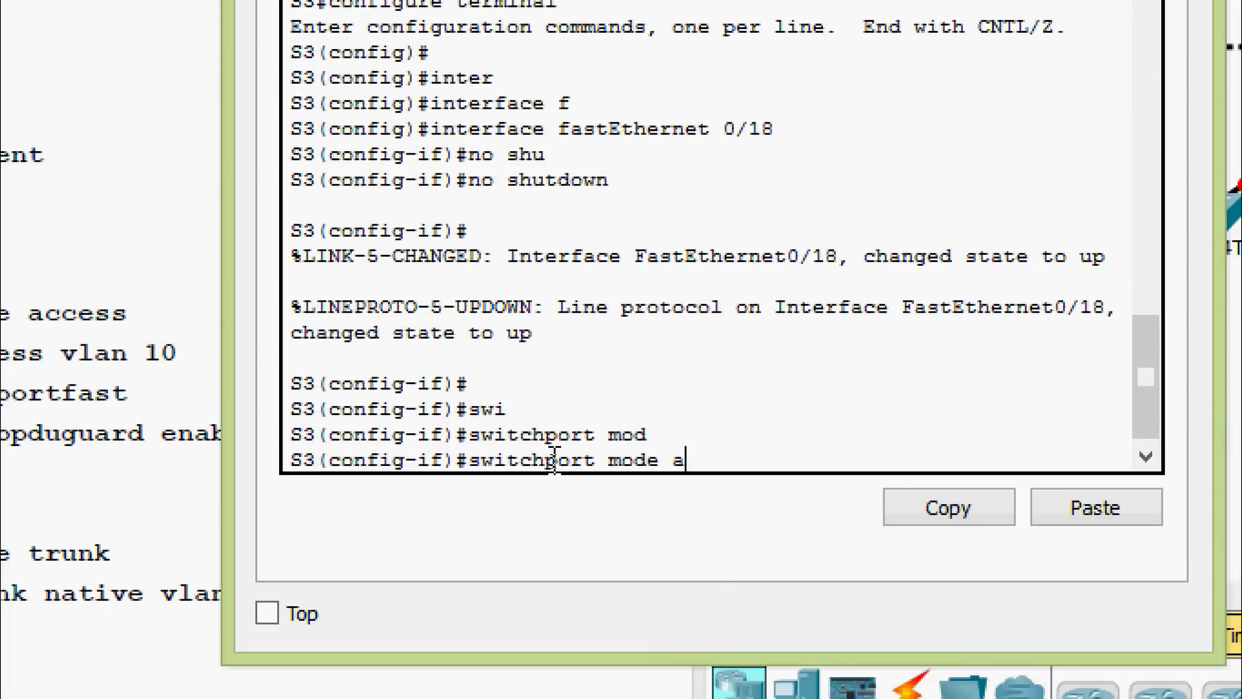
{"action": "type", "text": "c"}
{"action": "key", "text": "Tab"}
{"action": "key", "text": "Return"}
Assign F0/18 to access VLAN 10, leave configuration mode, and close S3's window
{"action": "type", "text": "swi"}
{"action": "key", "text": "Tab"}
{"action": "type", "text": "a"}
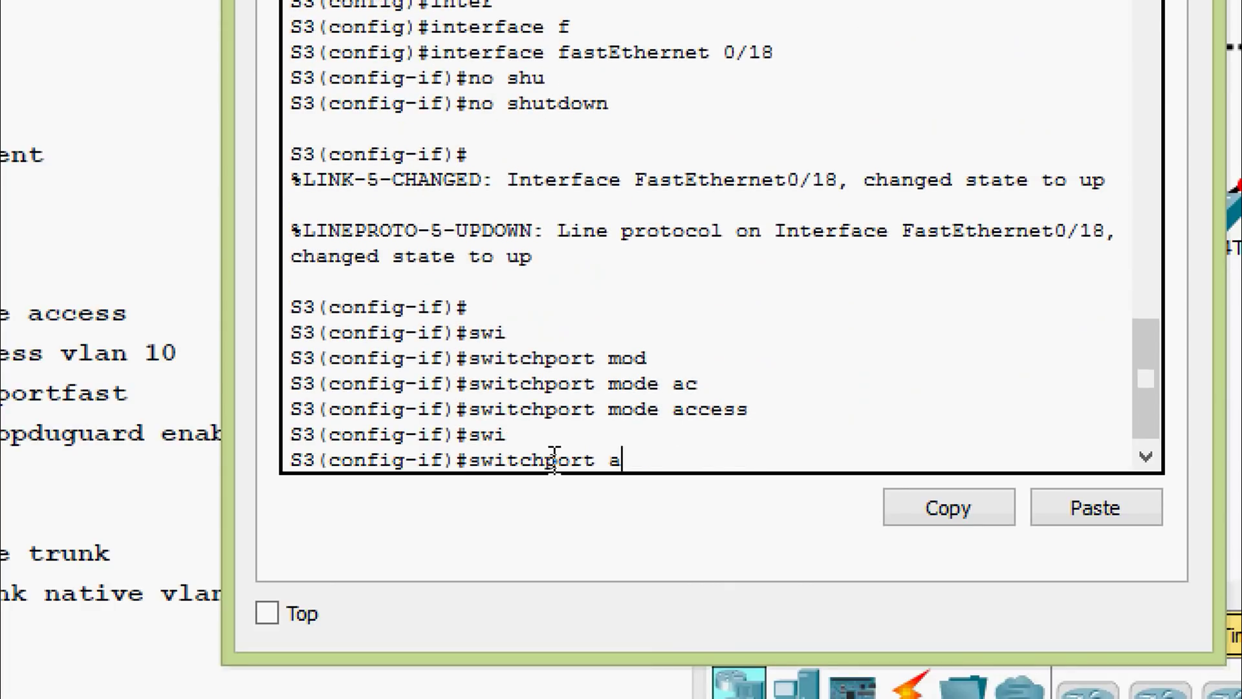
{"action": "type", "text": "c"}
{"action": "key", "text": "Tab"}
{"action": "type", "text": "vl"}
{"action": "key", "text": "Tab"}
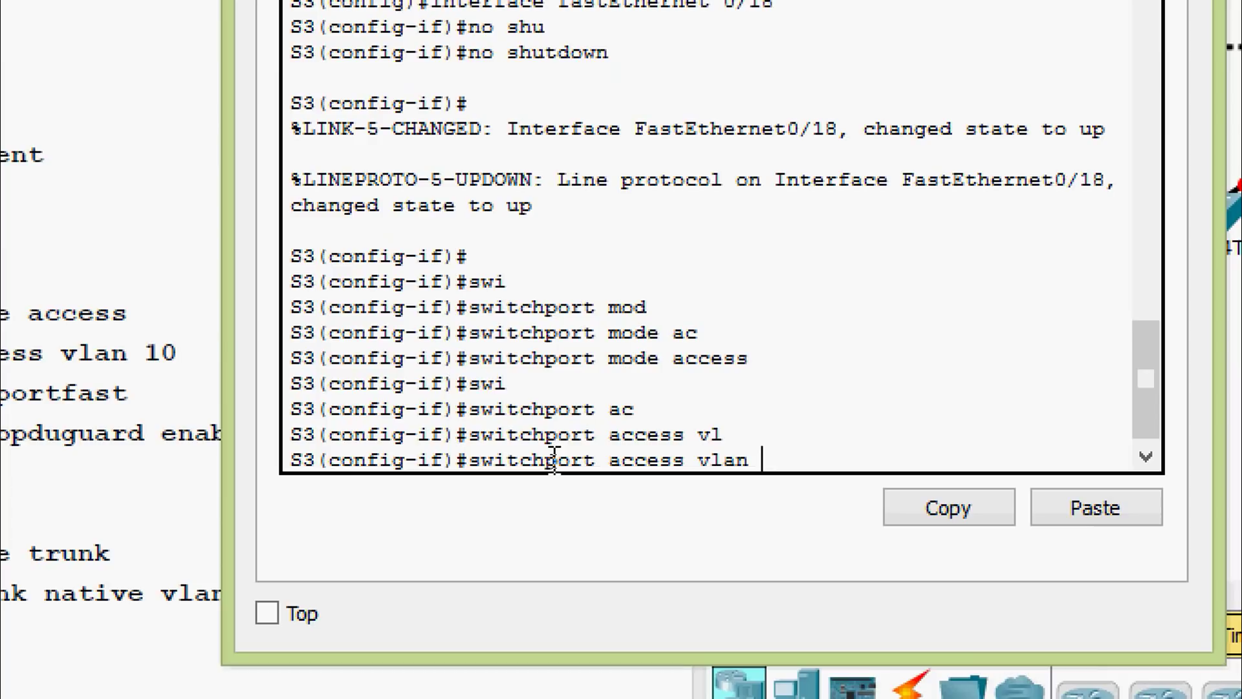
{"action": "type", "text": "10"}
{"action": "key", "text": "Return"}
{"action": "key", "text": "ctrl+z"}
{"action": "key", "text": "Return"}
{"action": "key", "text": "Return"}
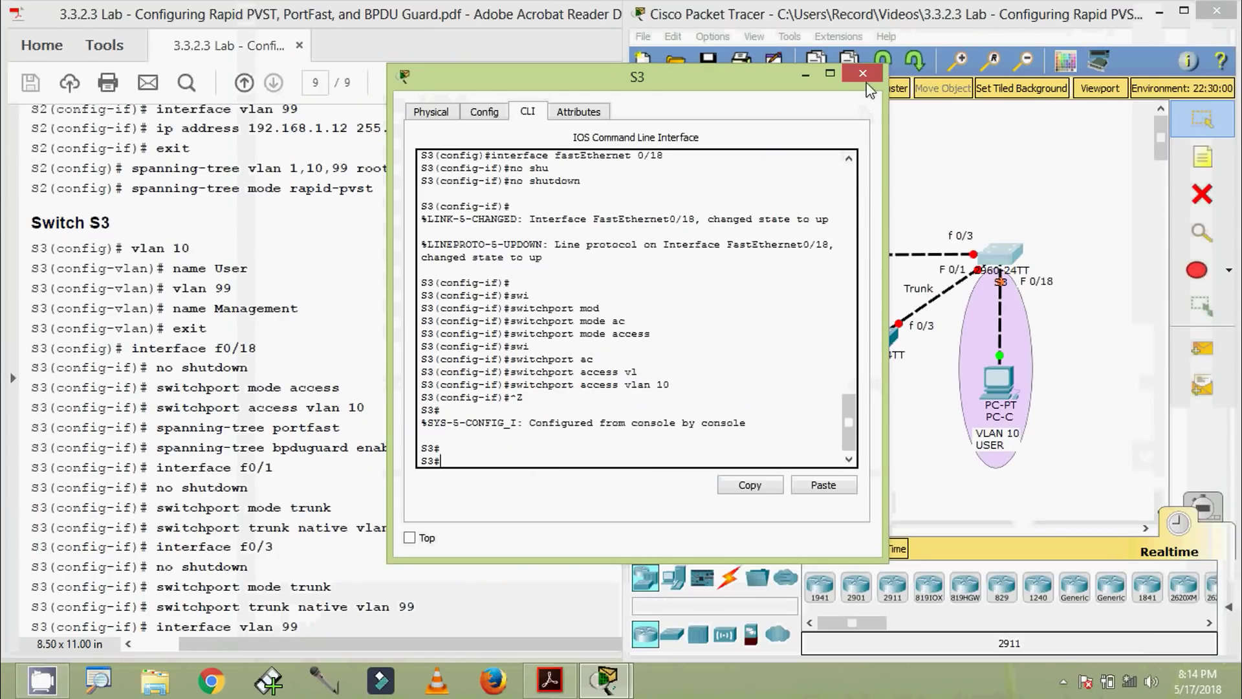
{"action": "left_click", "coordinate": [867, 81]}
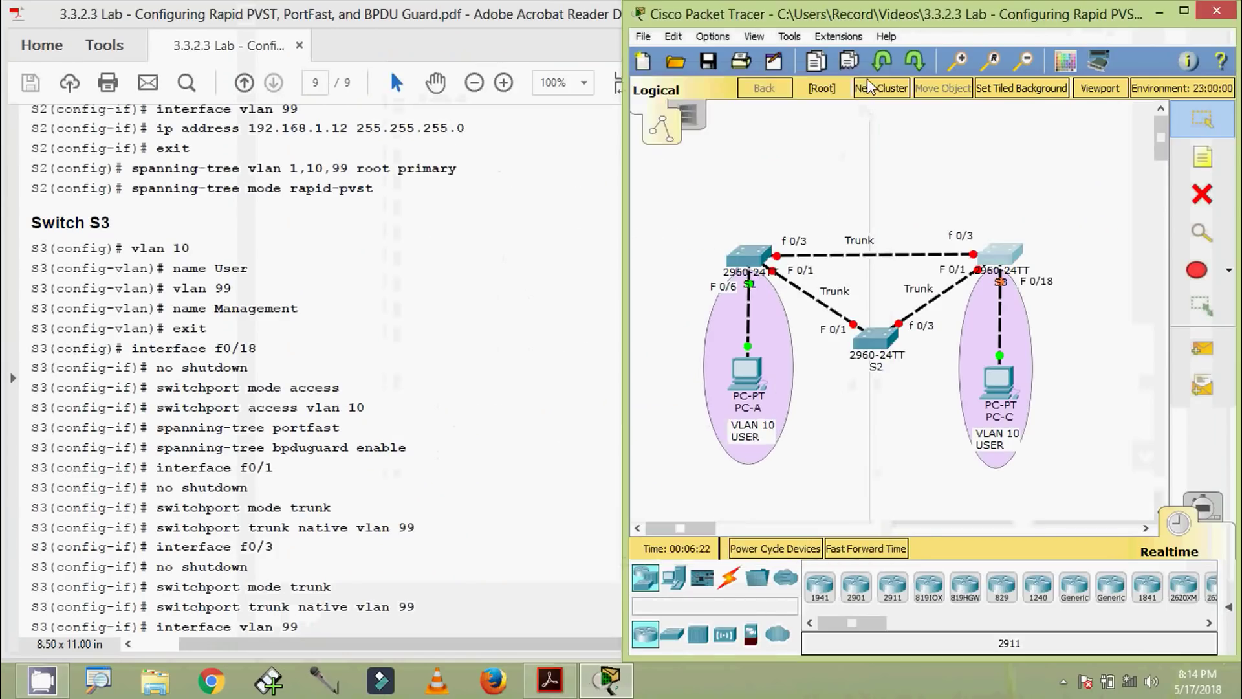
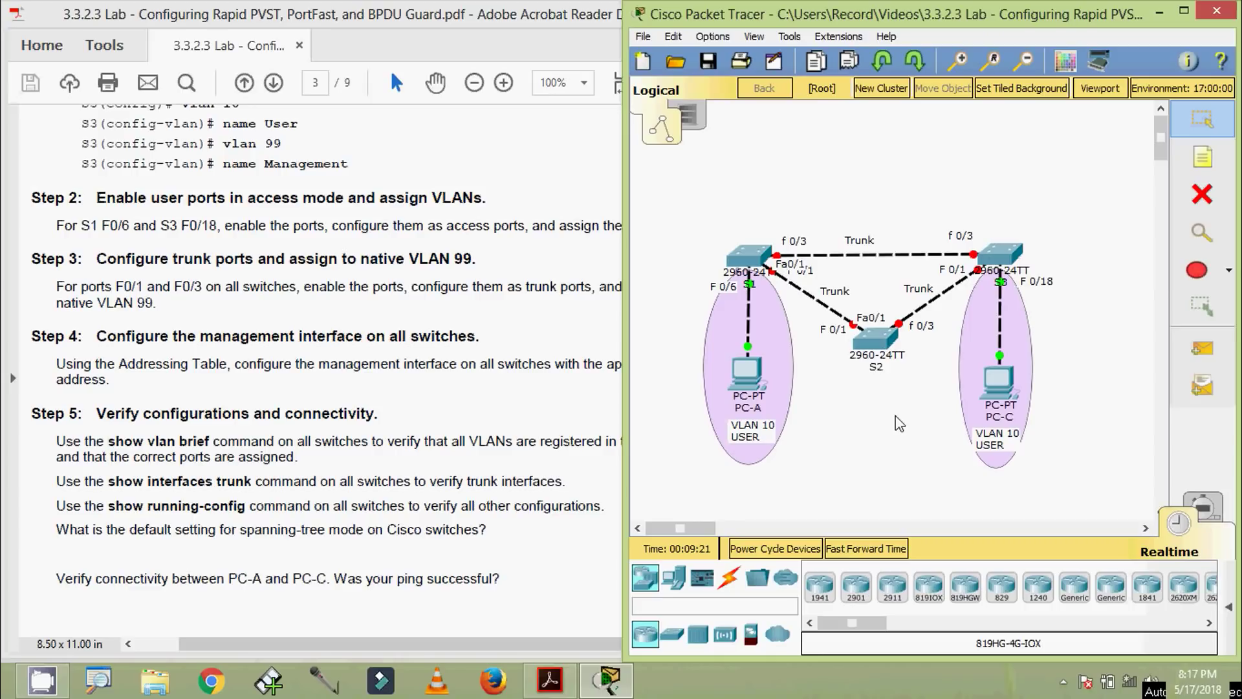
On S1, enter configure terminal and select the interface range Fa0/1 and Fa0/3
{"action": "left_click", "coordinate": [746, 258]}
{"action": "left_click_drag", "start_coordinate": [654, 132], "coordinate": [699, 33]}
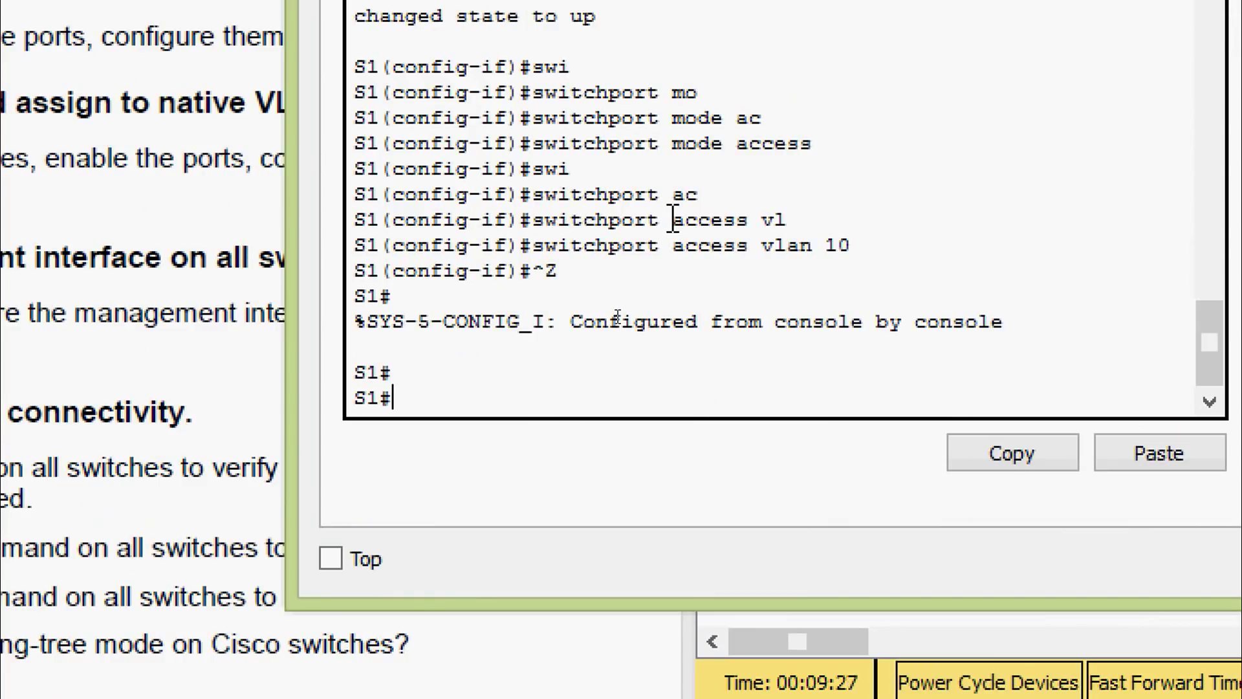
{"action": "type", "text": "conf"}
{"action": "key", "text": "Tab"}
{"action": "key", "text": "Tab"}
{"action": "key", "text": "Return"}
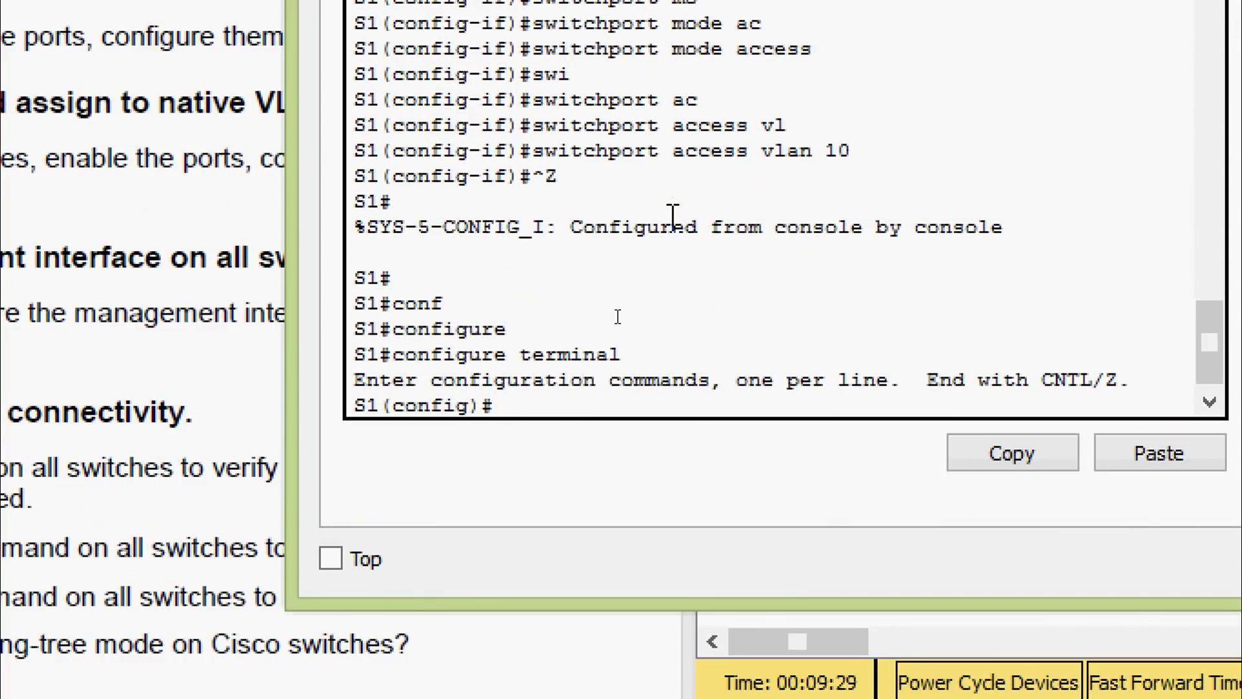
{"action": "type", "text": "inter"}
{"action": "key", "text": "Tab"}
{"action": "type", "text": "r"}
{"action": "key", "text": "Tab"}
{"action": "type", "text": "f"}
{"action": "key", "text": "Tab"}
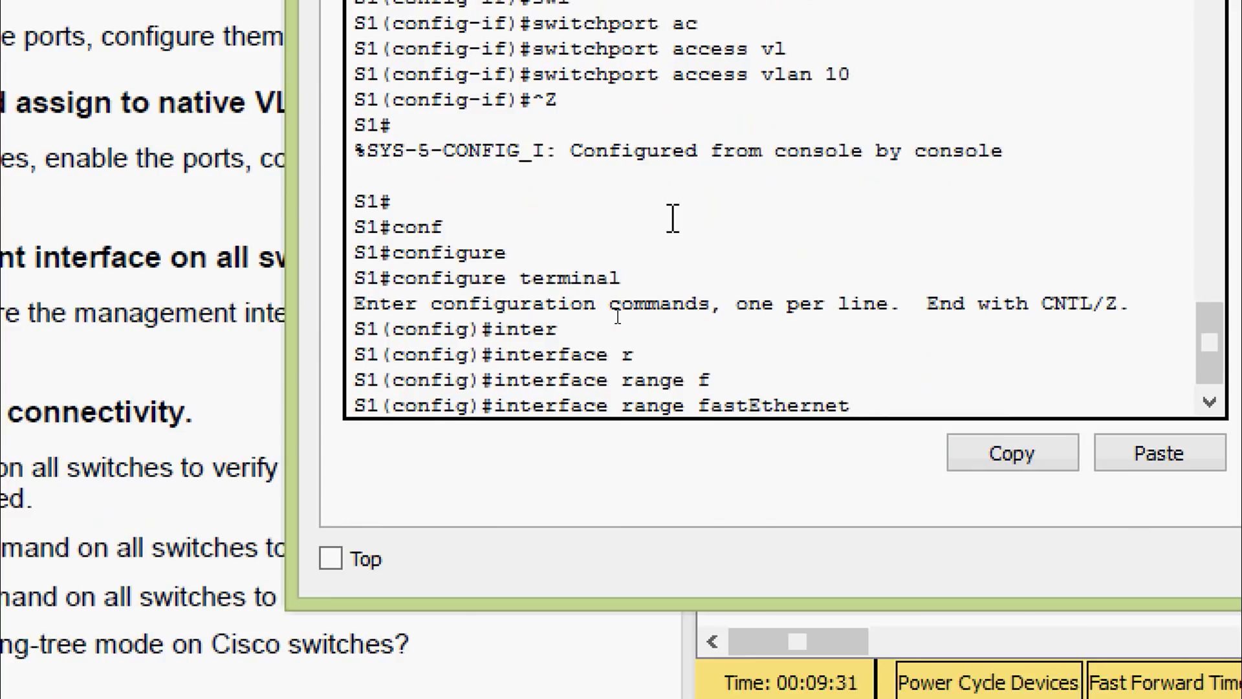
{"action": "type", "text": "0/1,f0/3"}
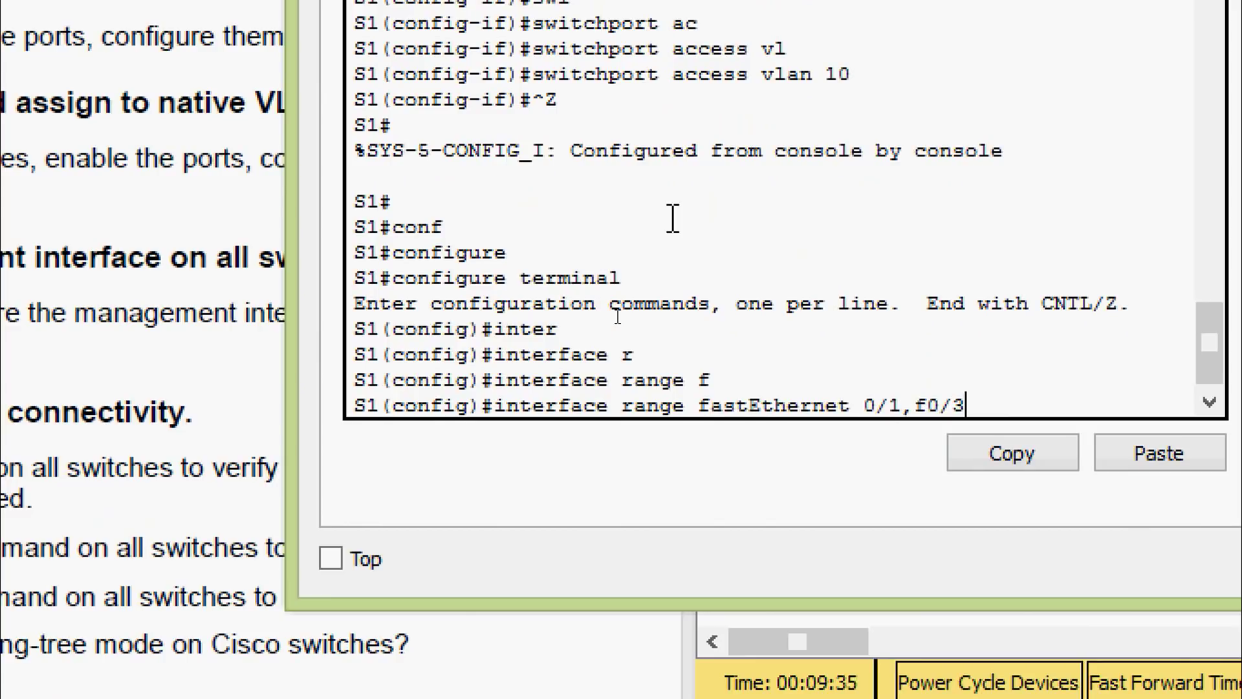
{"action": "key", "text": "Return"}
Enable S1's Fa0/1 and Fa0/3 with no shutdown and set them to trunk mode
{"action": "type", "text": "no sh"}
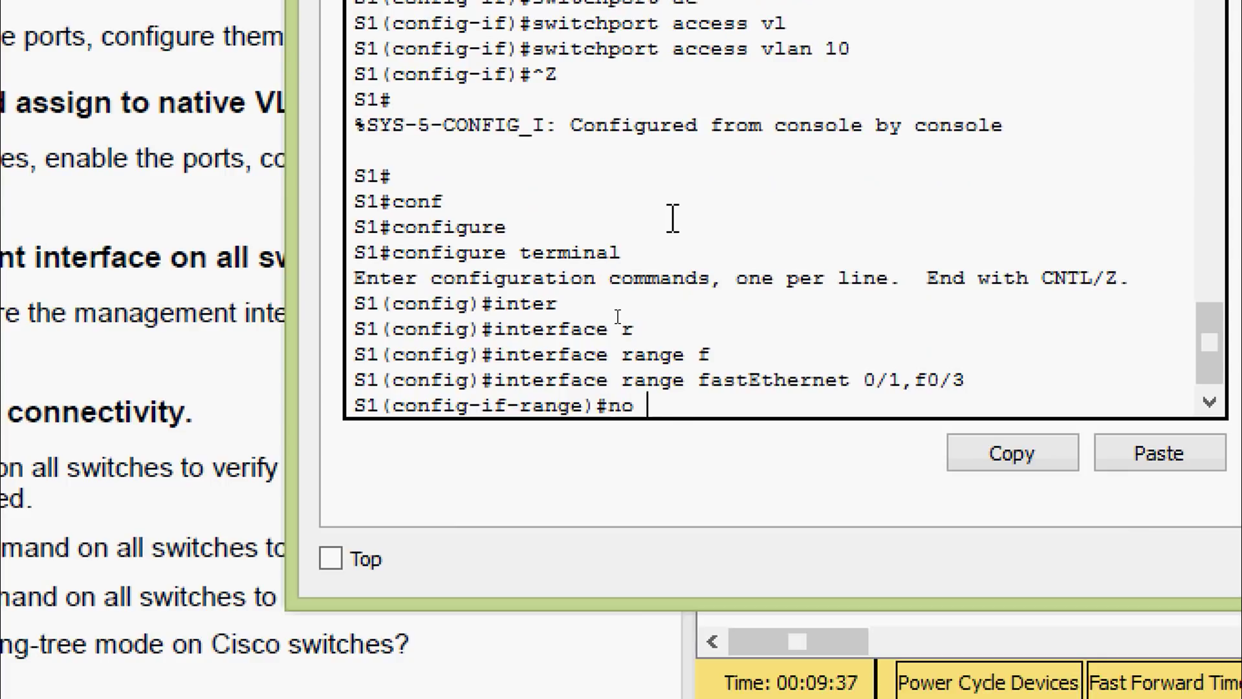
{"action": "key", "text": "Tab"}
{"action": "key", "text": "Return"}
{"action": "key", "text": "Return"}
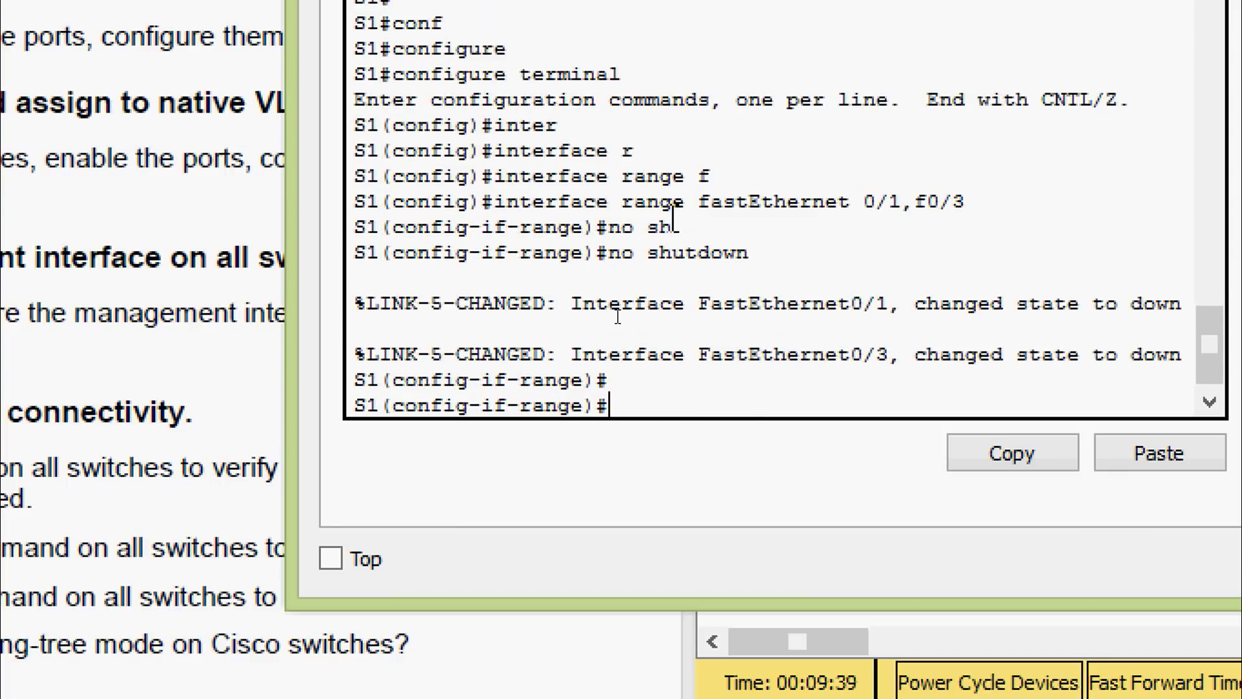
{"action": "type", "text": "swi"}
{"action": "key", "text": "Tab"}
{"action": "type", "text": "mo"}
{"action": "key", "text": "Tab"}
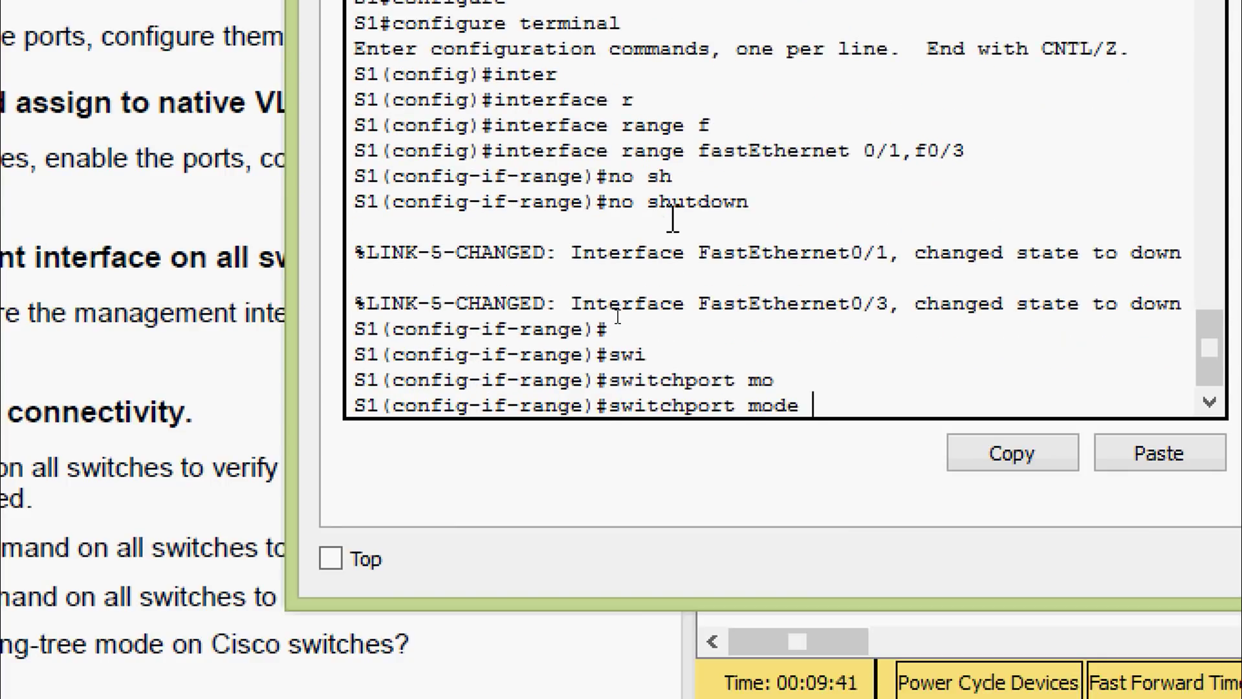
{"action": "type", "text": "tr"}
{"action": "key", "text": "Tab"}
{"action": "key", "text": "Return"}
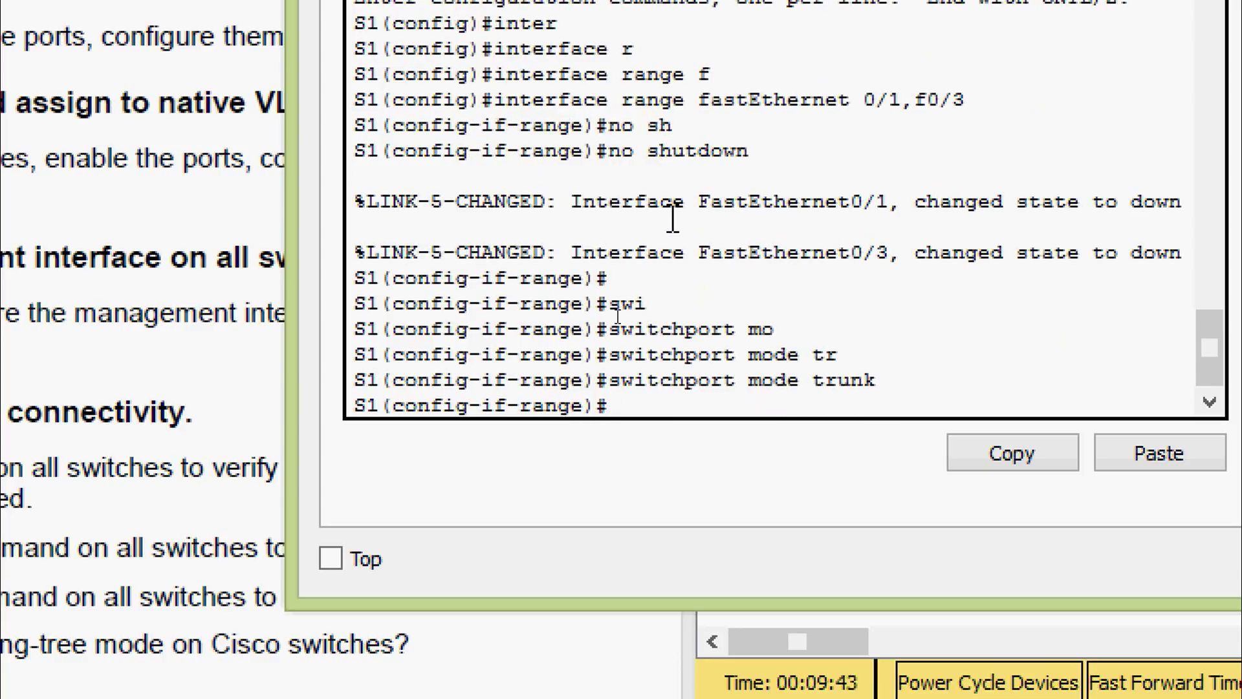
Set native VLAN 99 on S1's trunks, exit configuration mode, and close S1's window
{"action": "type", "text": "swi"}
{"action": "key", "text": "Tab"}
{"action": "type", "text": "tr"}
{"action": "key", "text": "Tab"}
{"action": "type", "text": "na"}
{"action": "key", "text": "Tab"}
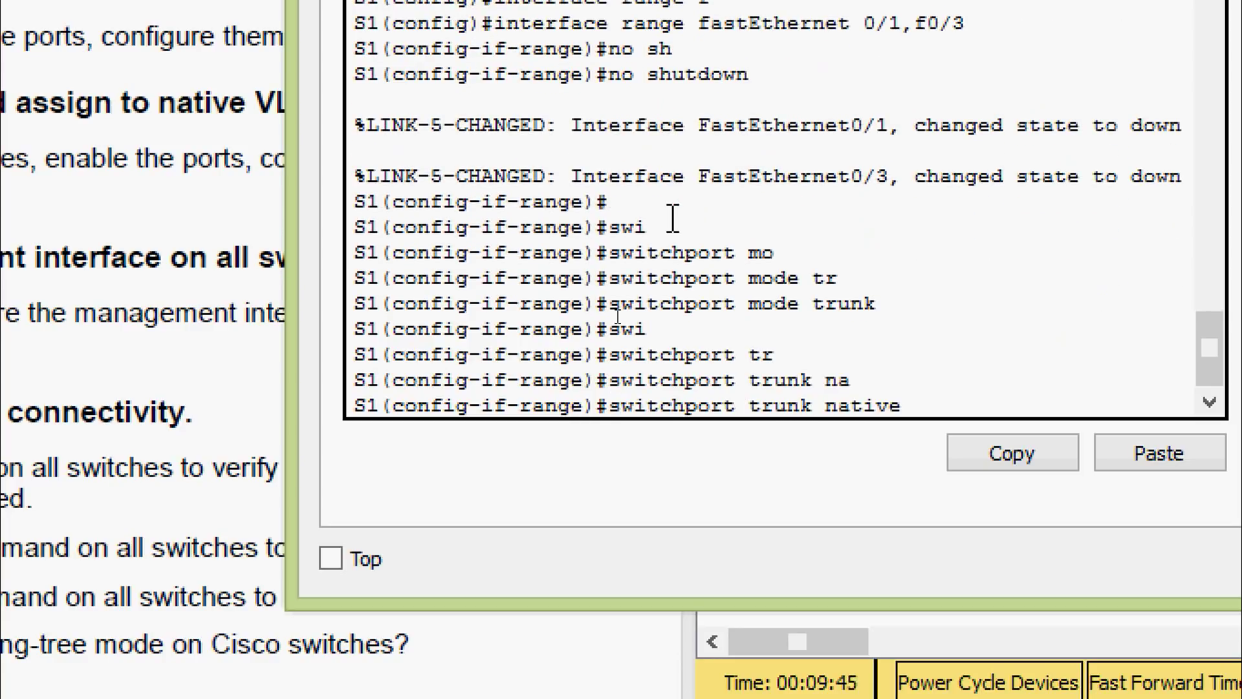
{"action": "type", "text": "vl"}
{"action": "key", "text": "Tab"}
{"action": "type", "text": "99"}
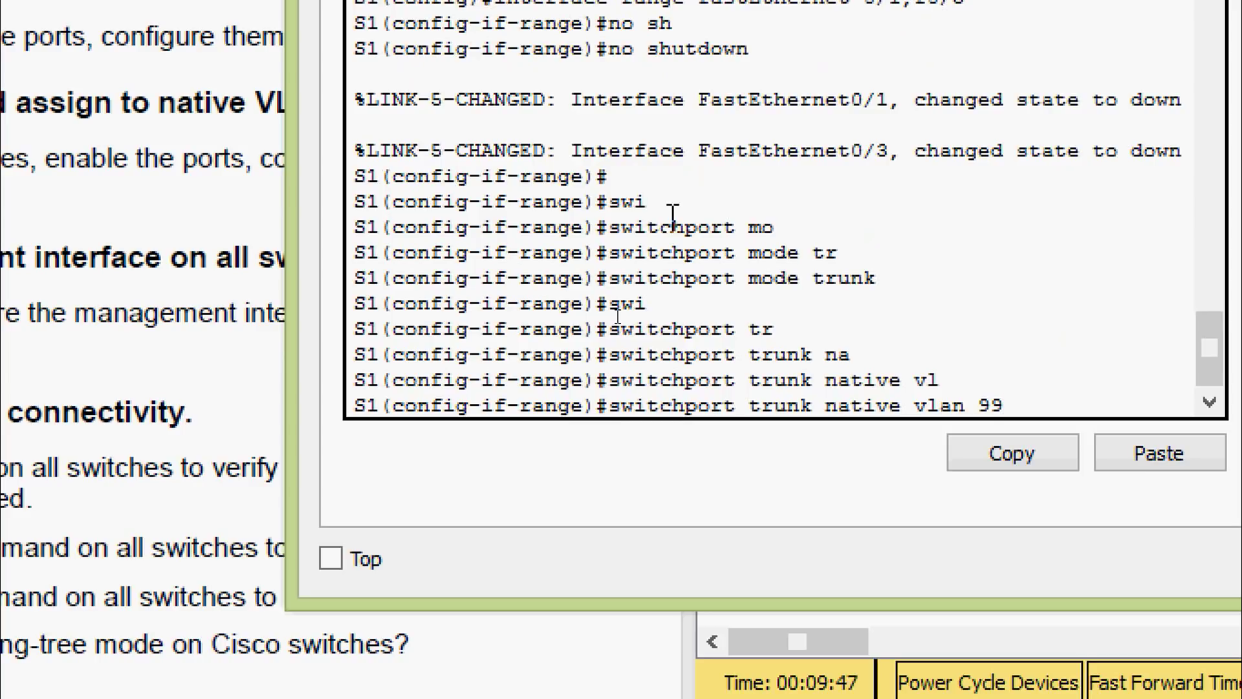
{"action": "key", "text": "Return"}
{"action": "key", "text": "ctrl+z"}
{"action": "key", "text": "Return"}
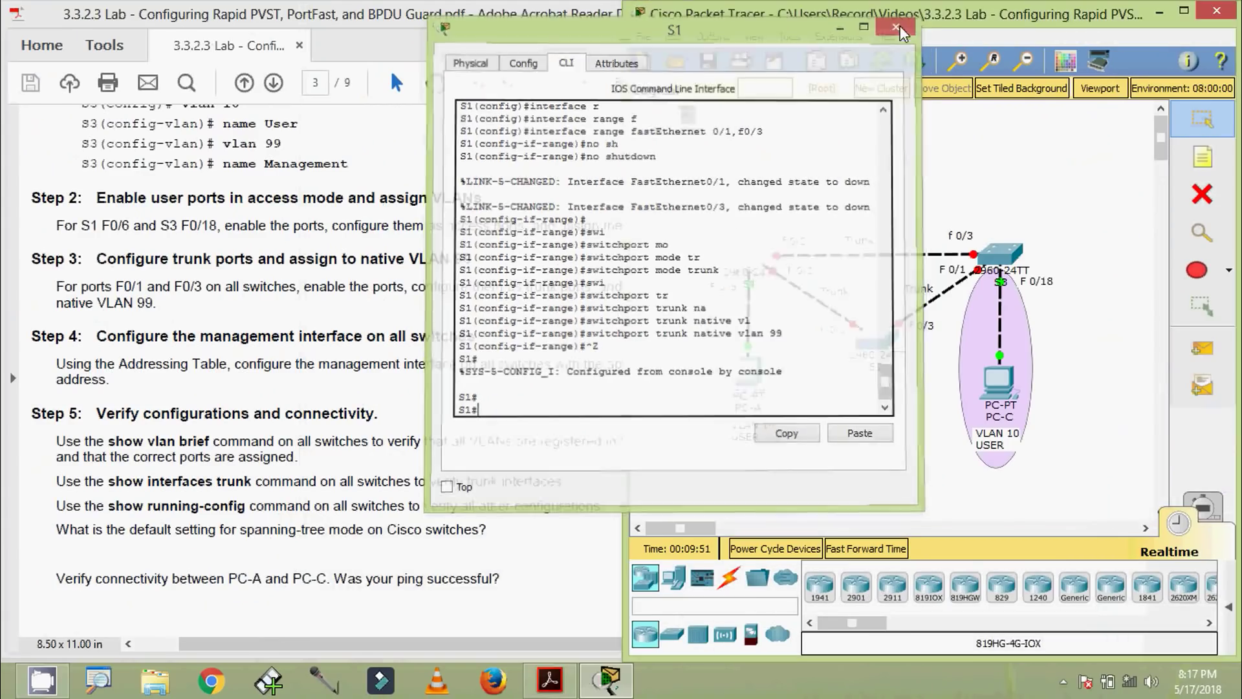
{"action": "left_click", "coordinate": [899, 23]}
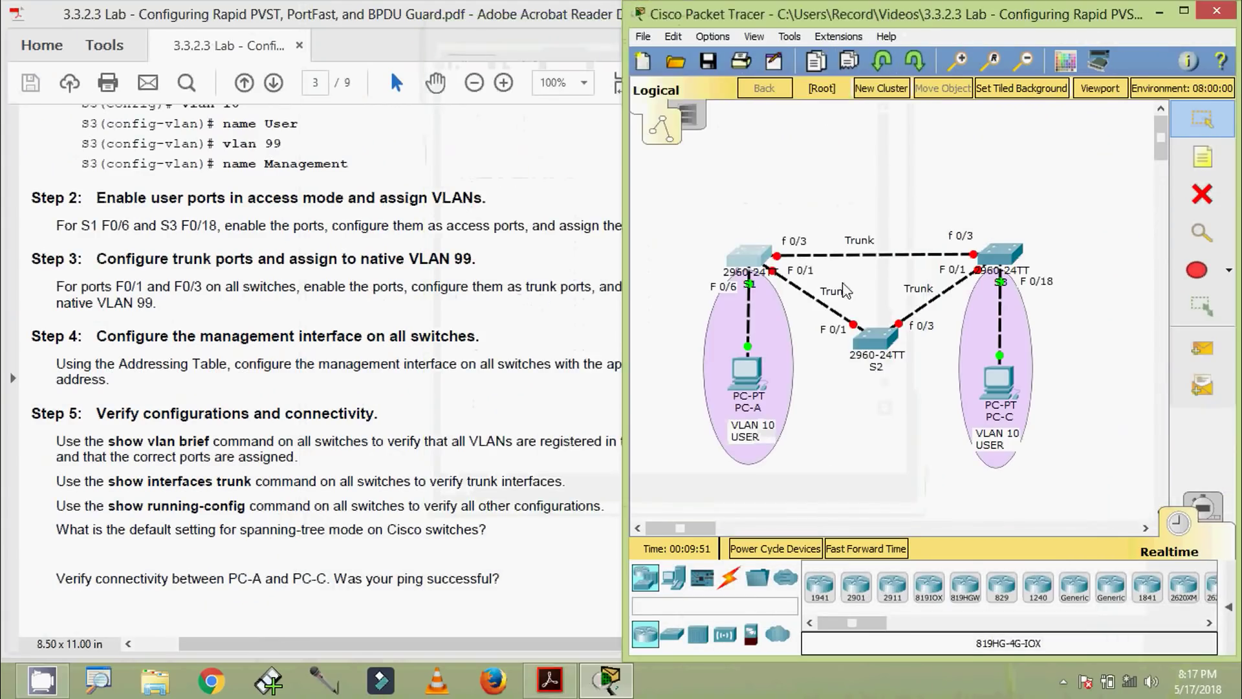
Open S2's CLI, log in with the console and enable passwords, and enter configure terminal
{"action": "left_click", "coordinate": [868, 335]}
{"action": "left_click_drag", "start_coordinate": [646, 126], "coordinate": [730, 15]}
{"action": "left_click", "coordinate": [604, 48]}
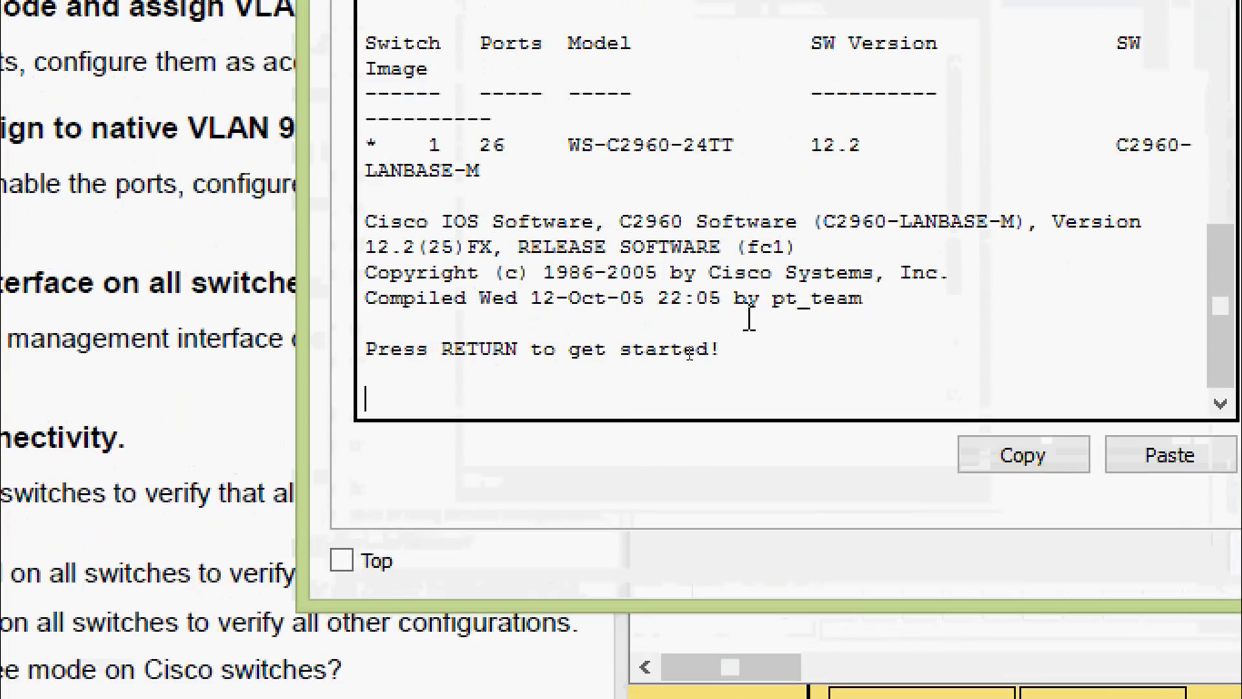
{"action": "key", "text": "Return"}
{"action": "key", "text": "Return"}
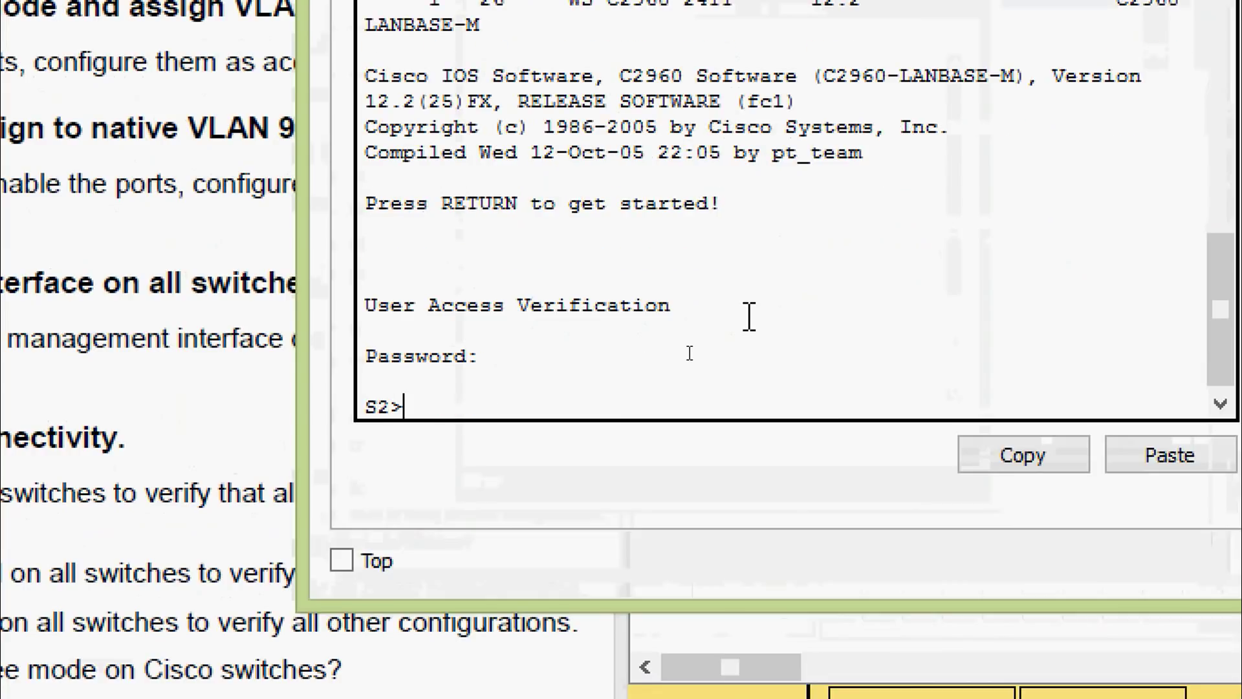
{"action": "type", "text": "ena"}
{"action": "key", "text": "Tab"}
{"action": "key", "text": "Return"}
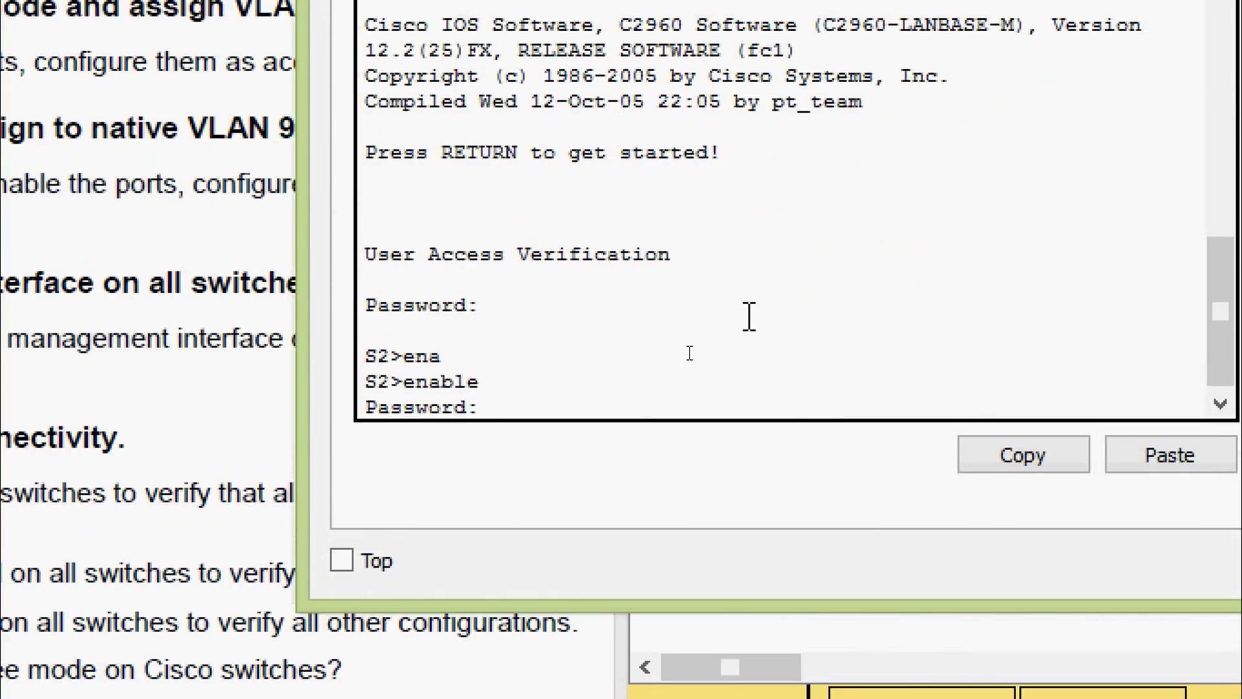
{"action": "key", "text": "Return"}
{"action": "type", "text": "confq"}
{"action": "key", "text": "BackSpace"}
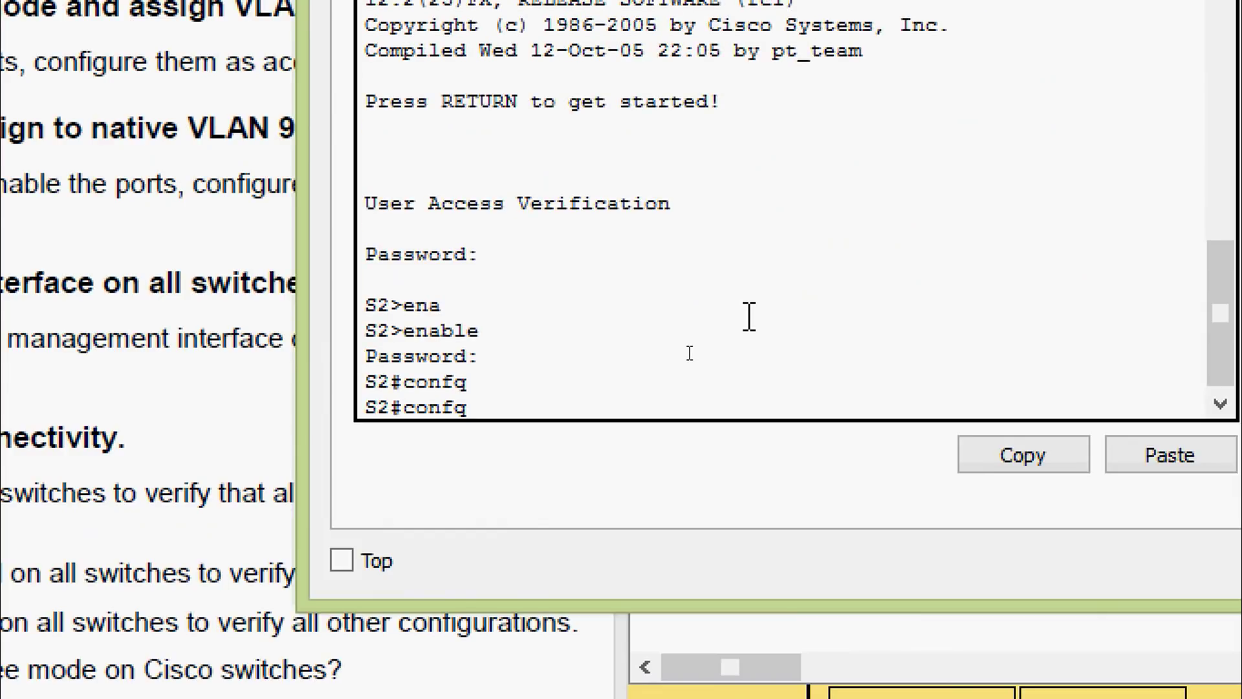
{"action": "key", "text": "Tab"}
{"action": "type", "text": "t"}
{"action": "key", "text": "Tab"}
{"action": "key", "text": "Return"}
Select S2's ports Fa0/1 and Fa0/3 as a range and enable them with no shutdown
{"action": "type", "text": "inter"}
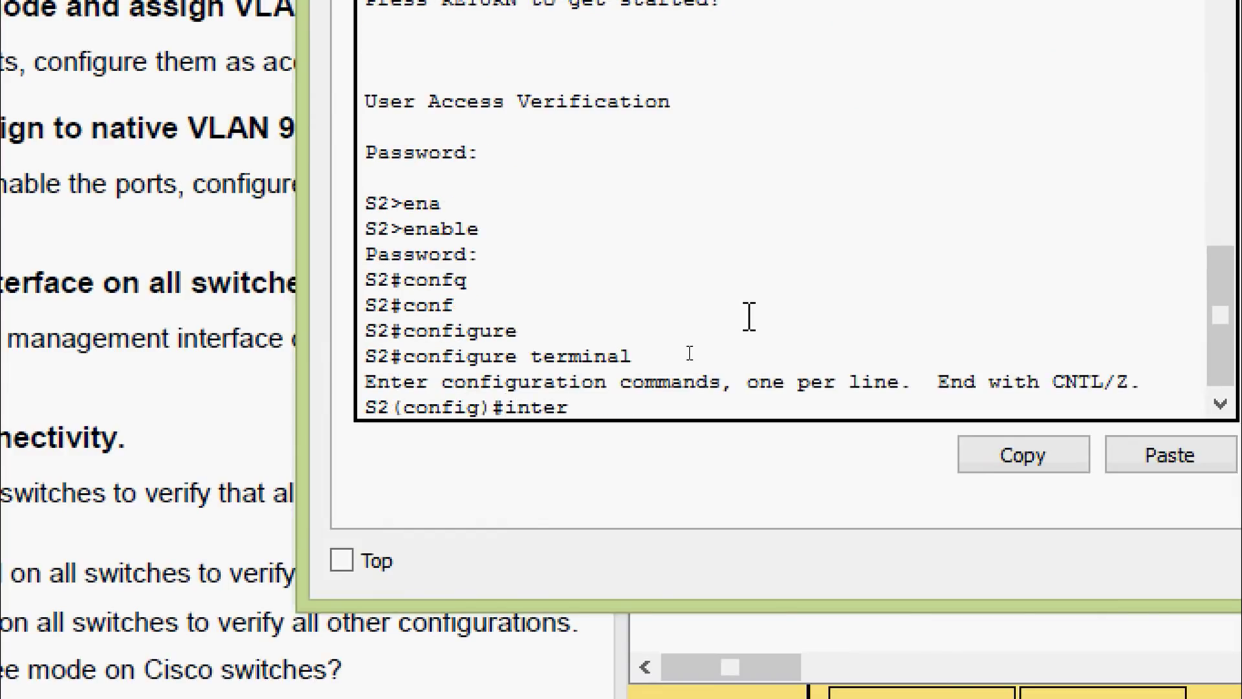
{"action": "key", "text": "Tab"}
{"action": "type", "text": "r"}
{"action": "key", "text": "Tab"}
{"action": "type", "text": "f"}
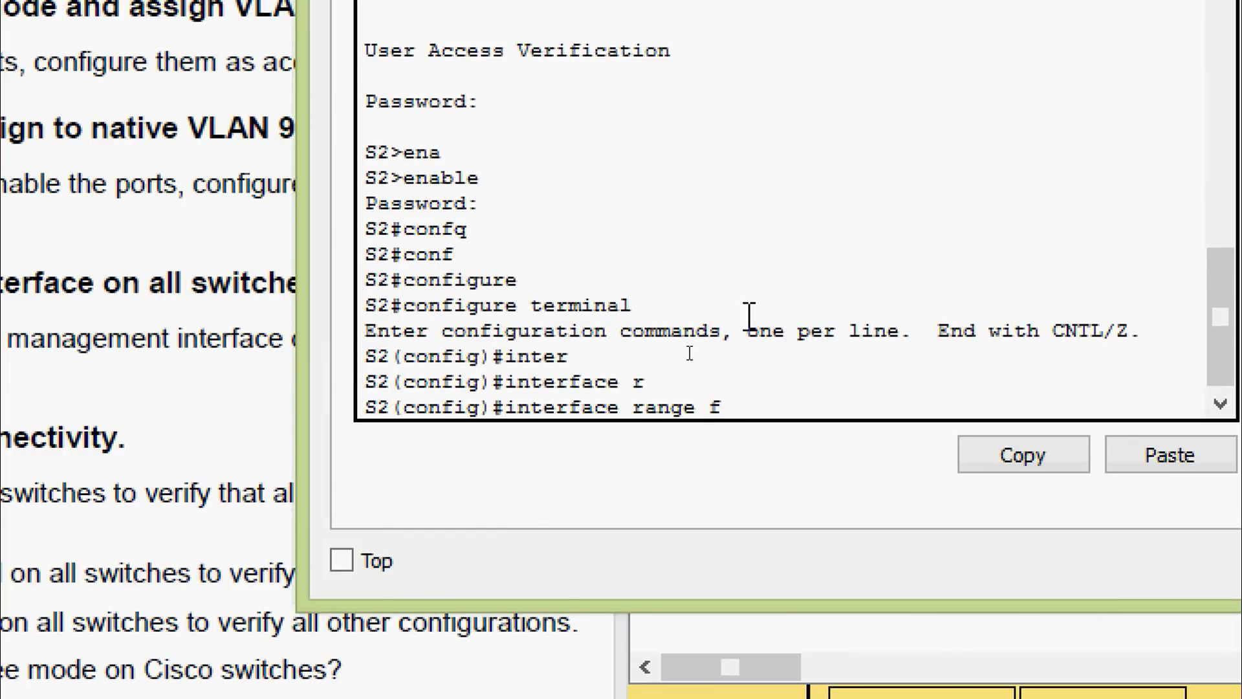
{"action": "type", "text": " 0/1-"}
{"action": "key", "text": "BackSpace"}
{"action": "type", "text": ",f0/3"}
{"action": "key", "text": "Return"}
{"action": "type", "text": "no sh"}
{"action": "key", "text": "Tab"}
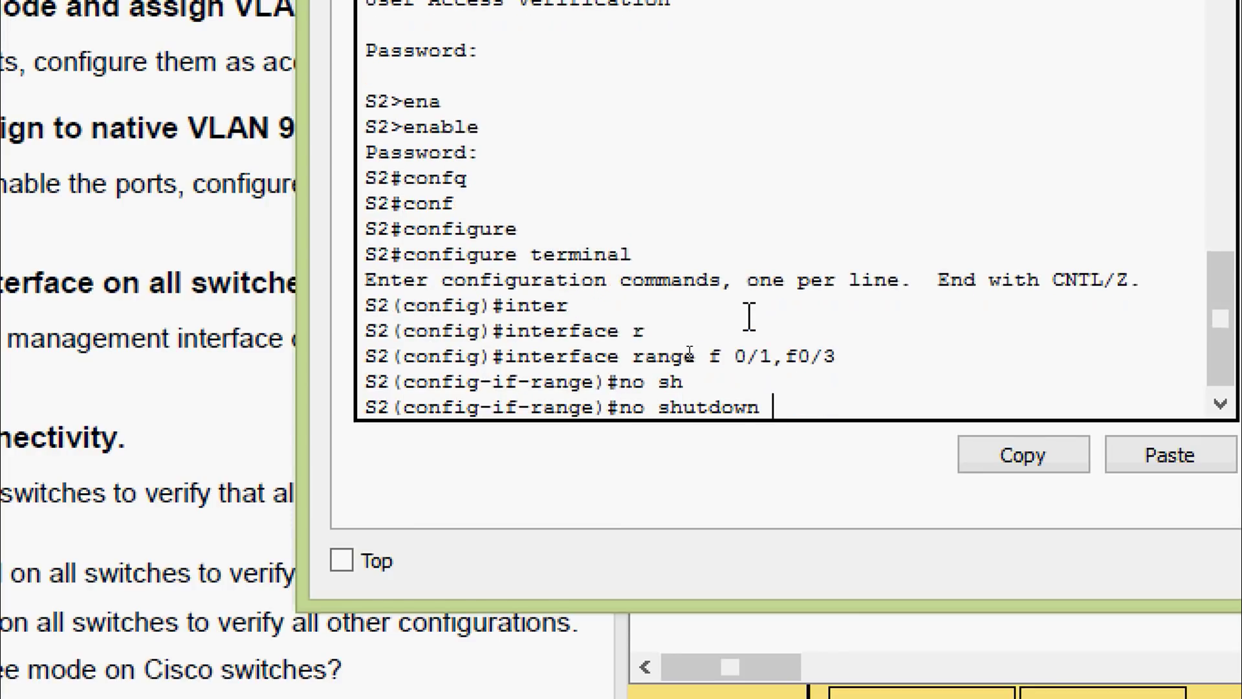
{"action": "key", "text": "Return"}
{"action": "key", "text": "Return"}
{"action": "key", "text": "Return"}
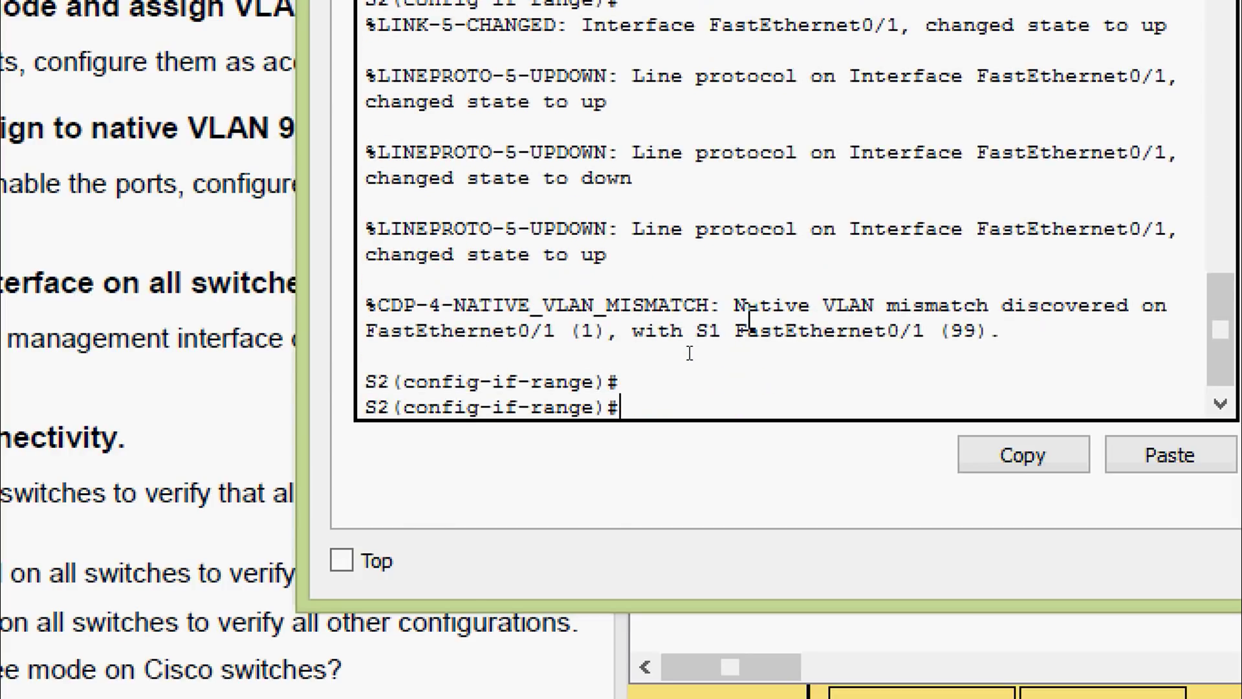
Set S2's Fa0/1 and Fa0/3 to switchport mode trunk
{"action": "type", "text": "s"}
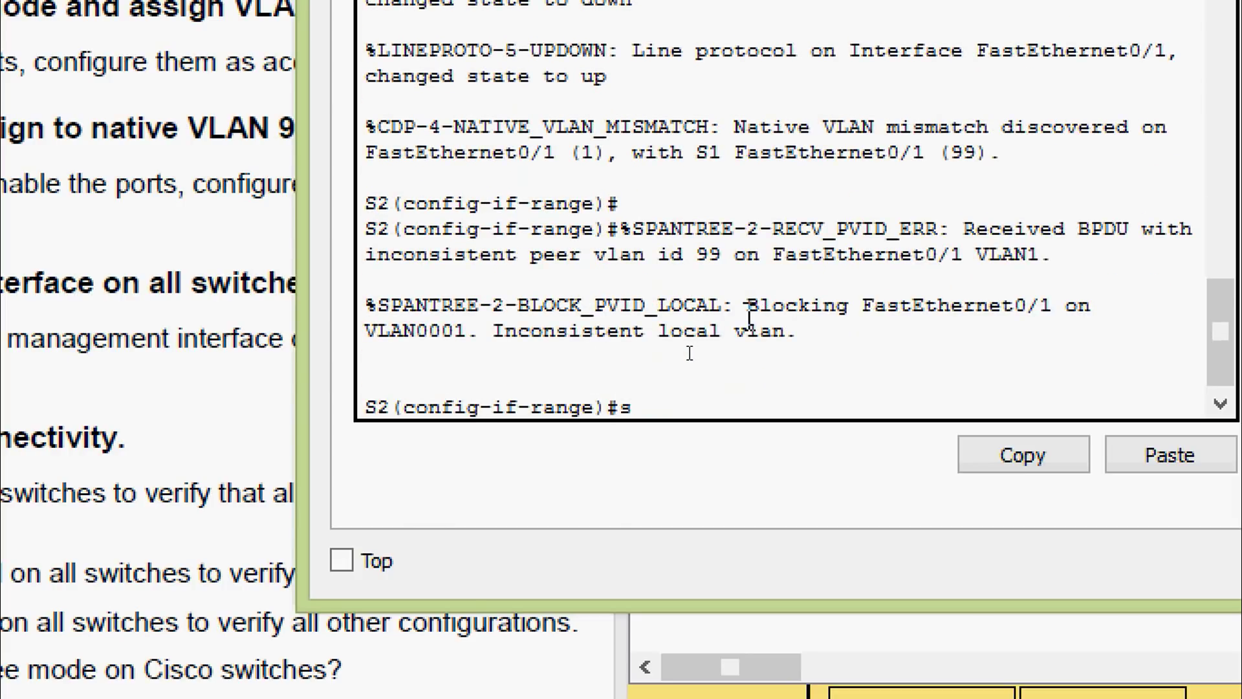
{"action": "type", "text": "wi"}
{"action": "key", "text": "Tab"}
{"action": "type", "text": "mod"}
{"action": "key", "text": "Tab"}
{"action": "type", "text": "tr"}
{"action": "key", "text": "Tab"}
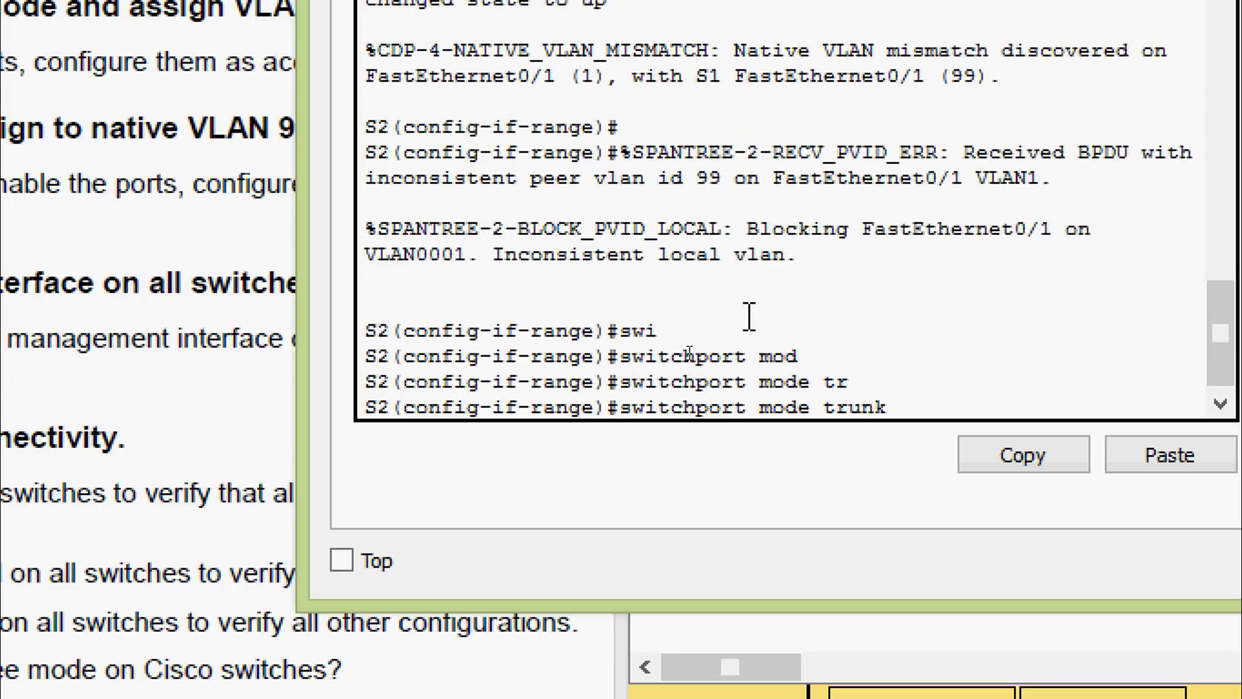
{"action": "key", "text": "Return"}
{"action": "type", "text": "swi"}
Set native VLAN 99 on S2's trunks and exit configuration mode with Ctrl+Z
{"action": "key", "text": "Tab"}
{"action": "type", "text": "tr"}
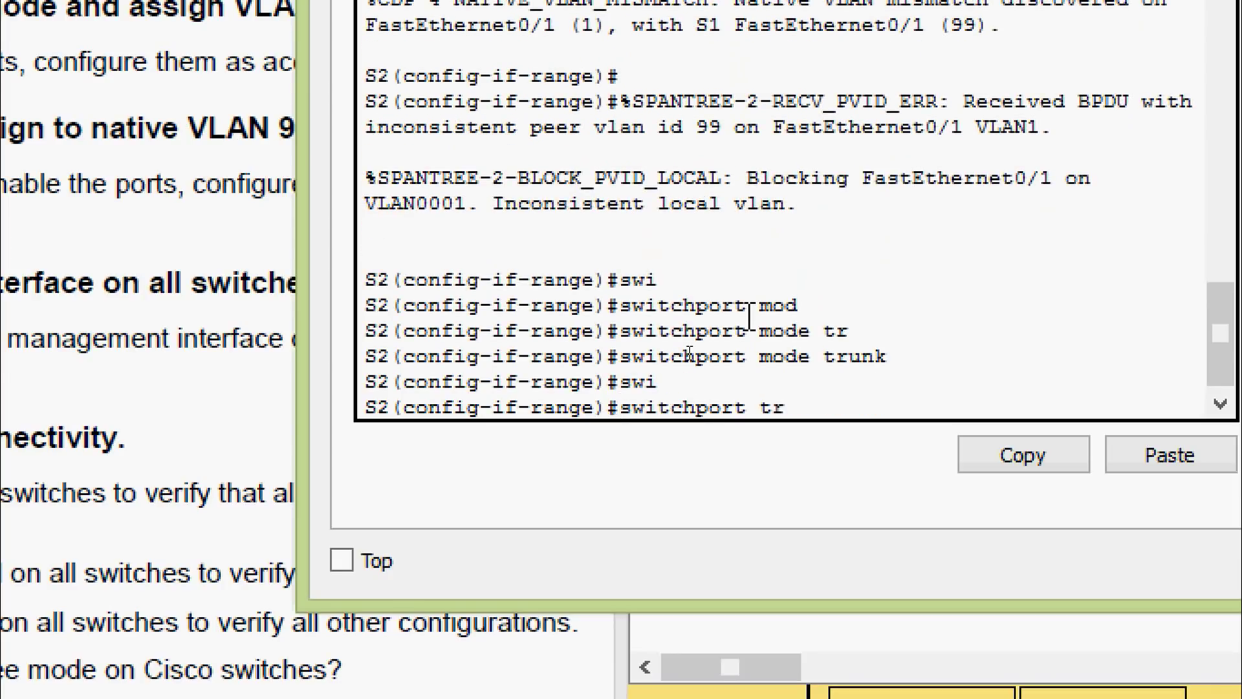
{"action": "key", "text": "Tab"}
{"action": "type", "text": "na"}
{"action": "key", "text": "Tab"}
{"action": "type", "text": "vl"}
{"action": "key", "text": "Tab"}
{"action": "type", "text": "9"}
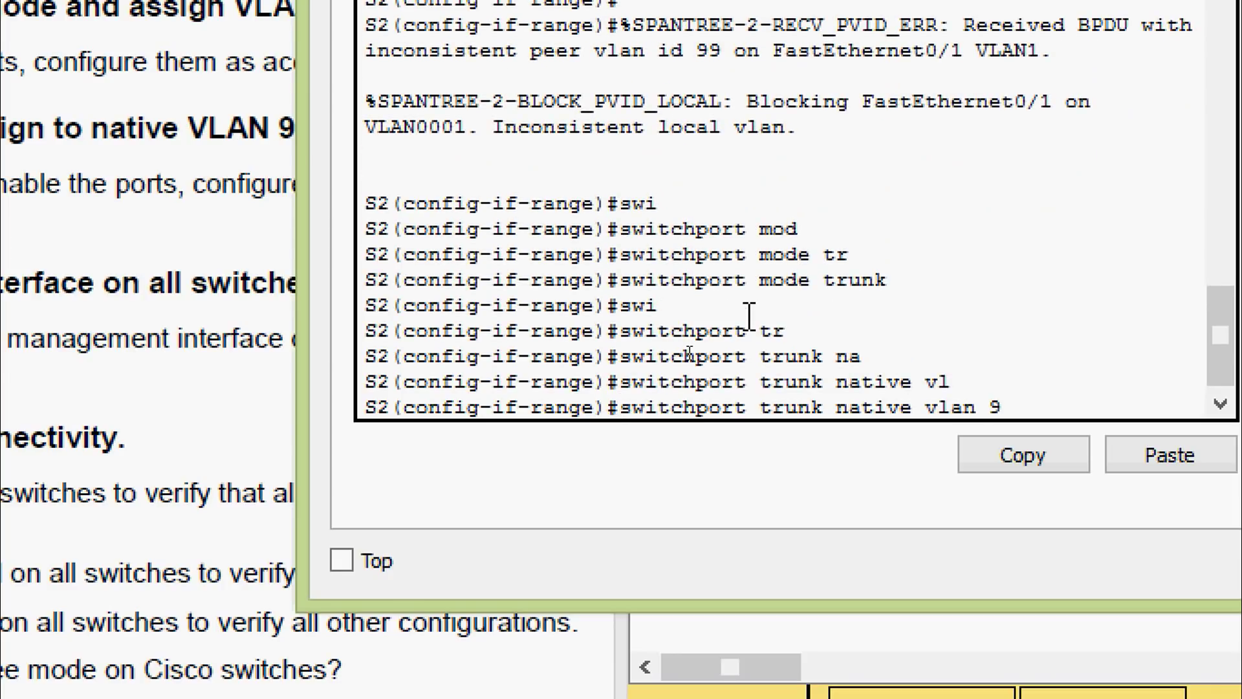
{"action": "type", "text": "9"}
{"action": "key", "text": "Return"}
{"action": "key", "text": "ctrl+z"}
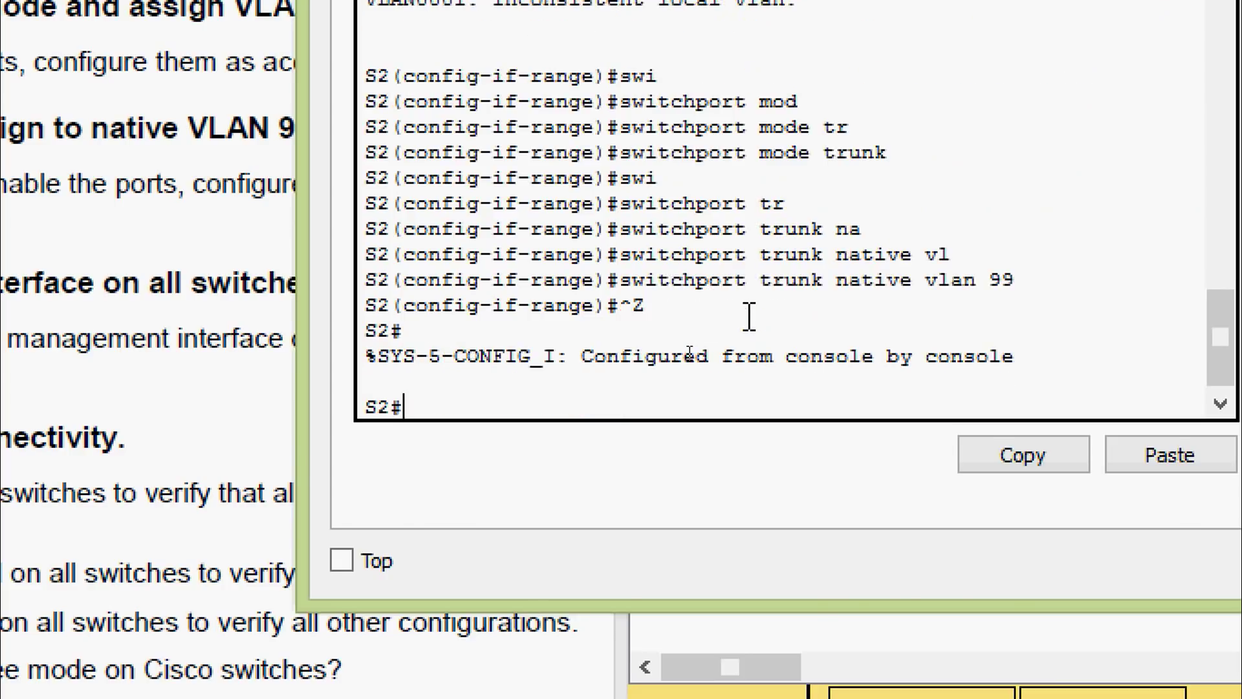
{"action": "key", "text": "Return"}
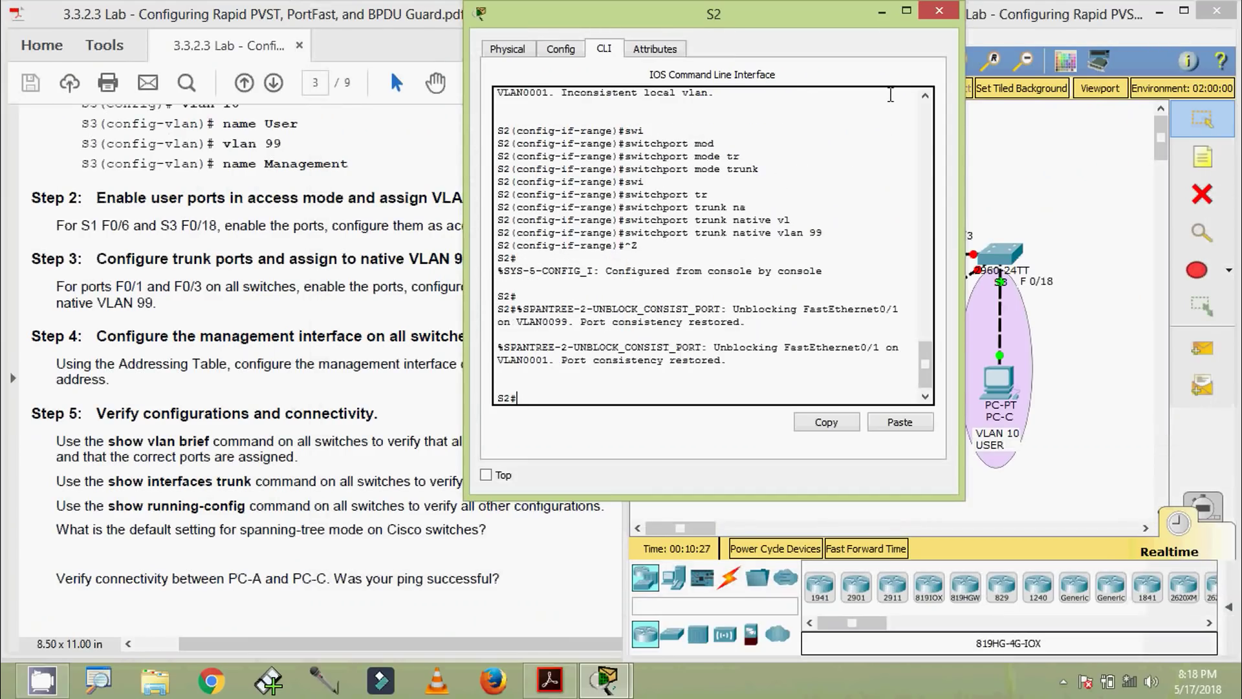
Close S2, open S3's CLI, enter configure terminal, and select interface range f0/1, f0/3
{"action": "left_click", "coordinate": [939, 10]}
{"action": "left_click", "coordinate": [993, 262]}
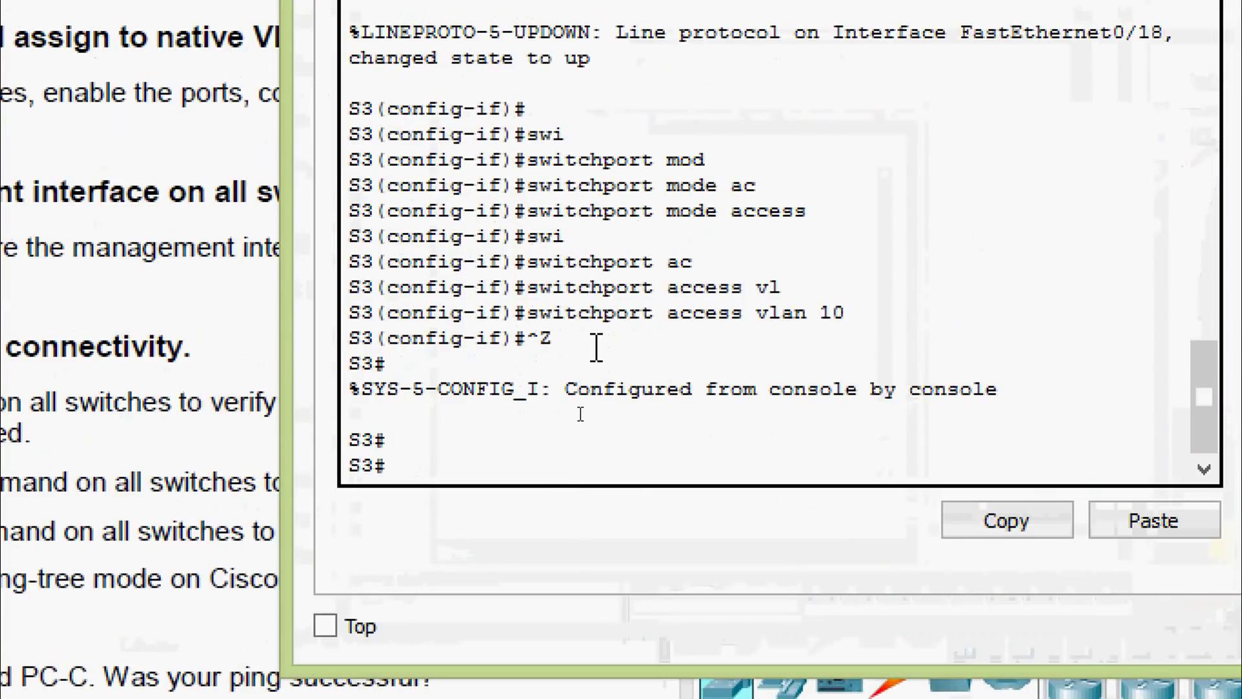
{"action": "type", "text": "conf"}
{"action": "key", "text": "Tab"}
{"action": "type", "text": "t"}
{"action": "key", "text": "Tab"}
{"action": "key", "text": "Return"}
{"action": "key", "text": "Return"}
{"action": "type", "text": "inte"}
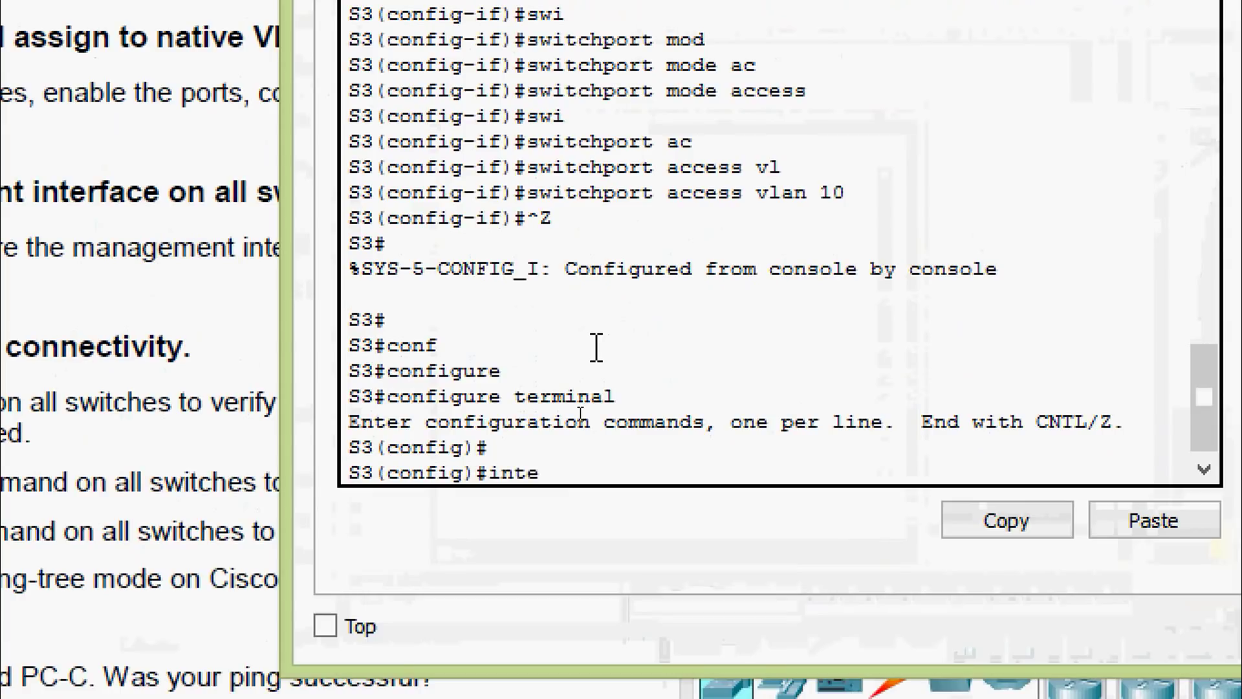
{"action": "type", "text": "r"}
{"action": "key", "text": "Tab"}
{"action": "type", "text": "r"}
{"action": "key", "text": "Tab"}
{"action": "type", "text": "f"}
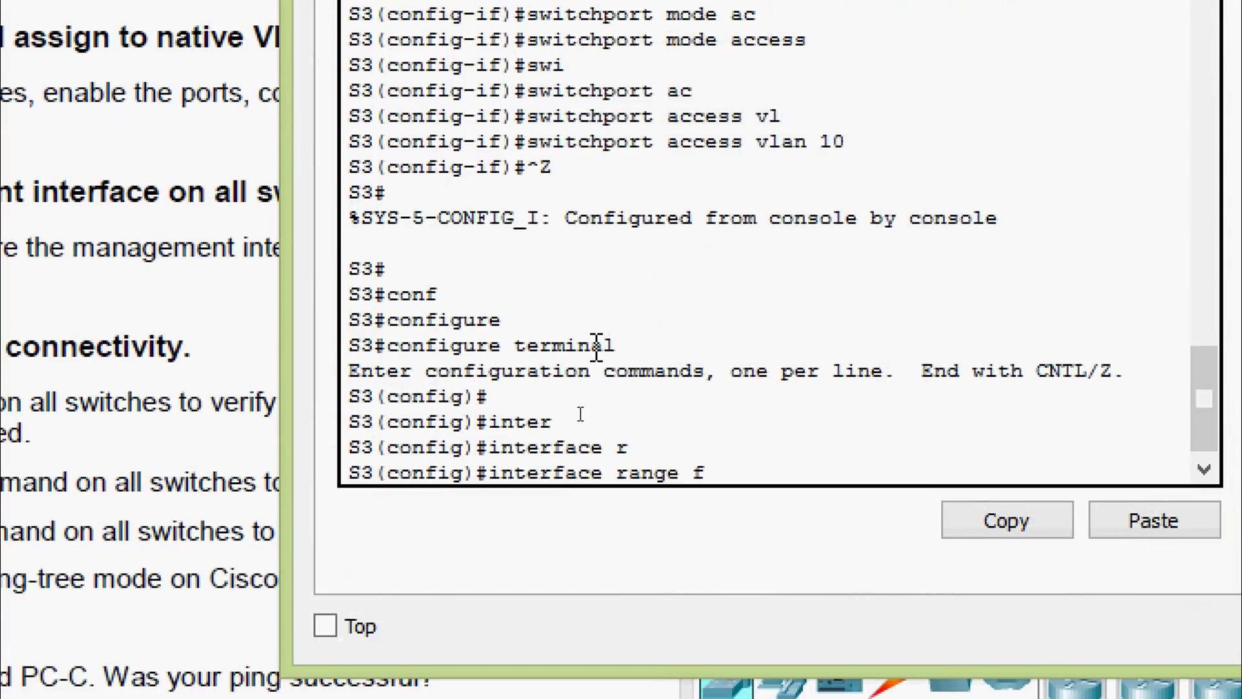
{"action": "type", "text": " 0/1, f0/3"}
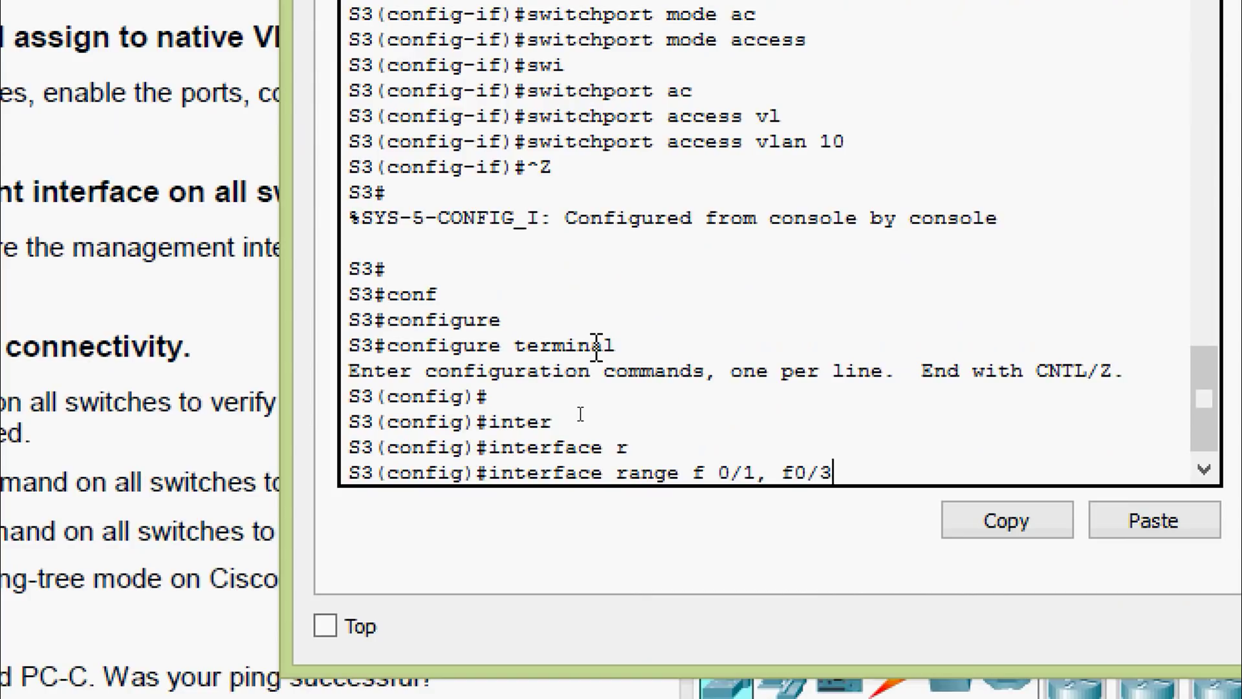
{"action": "key", "text": "Return"}
Enable S3's F0/1 and F0/3 with no shutdown and make them trunk links
{"action": "type", "text": "no sh"}
{"action": "key", "text": "Tab"}
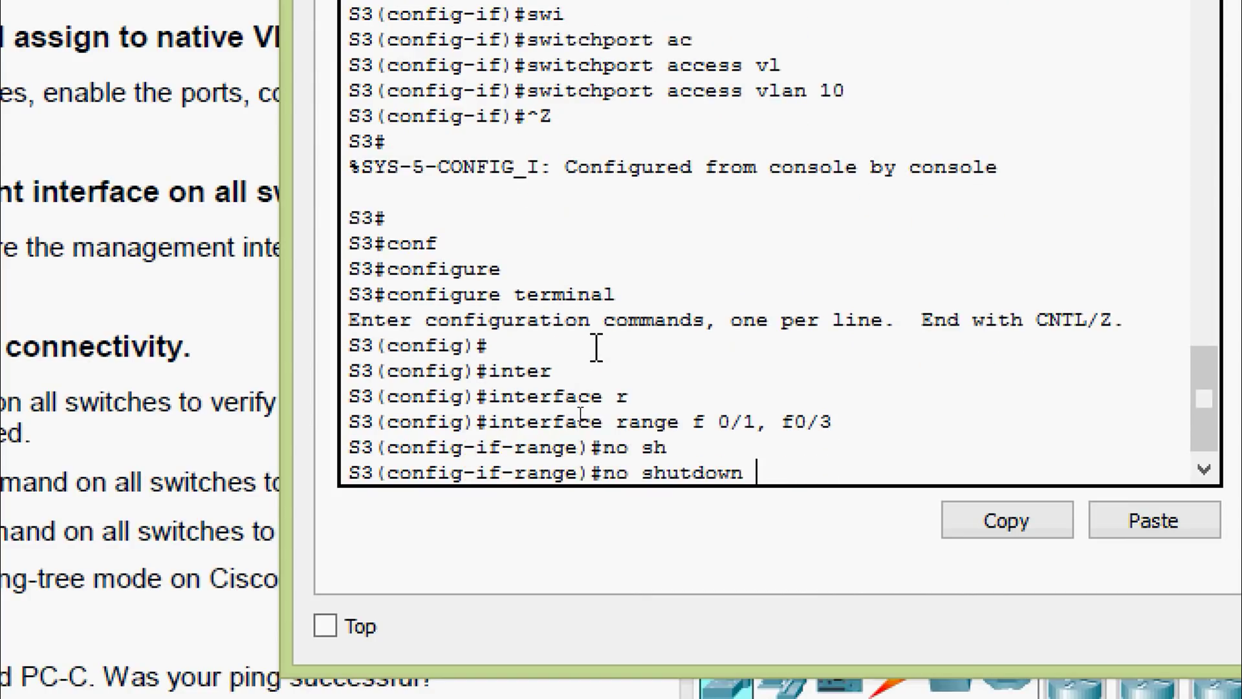
{"action": "key", "text": "Return"}
{"action": "key", "text": "Return"}
{"action": "type", "text": "swi"}
{"action": "key", "text": "Tab"}
{"action": "type", "text": "mo"}
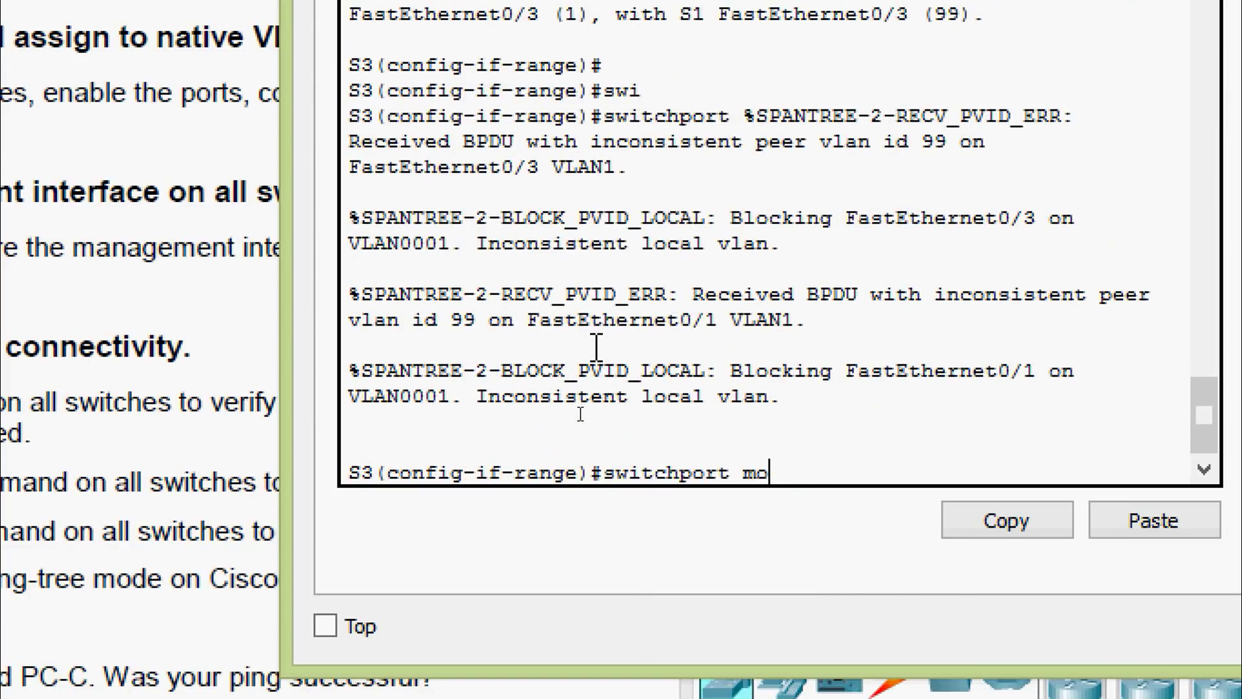
{"action": "type", "text": "d"}
{"action": "key", "text": "Tab"}
{"action": "type", "text": "tr"}
{"action": "key", "text": "Tab"}
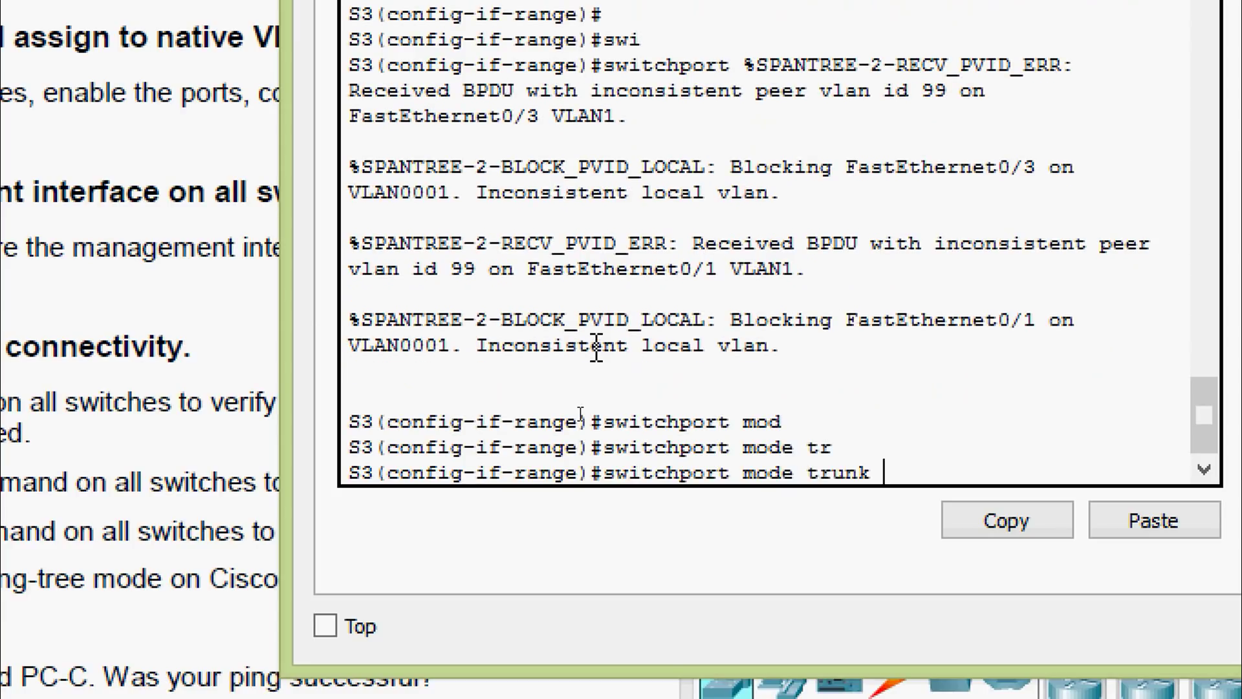
{"action": "key", "text": "Return"}
Set native VLAN 99 on S3's trunks and exit configuration mode with Ctrl+Z
{"action": "type", "text": "swi"}
{"action": "key", "text": "Tab"}
{"action": "type", "text": "tr"}
{"action": "key", "text": "Tab"}
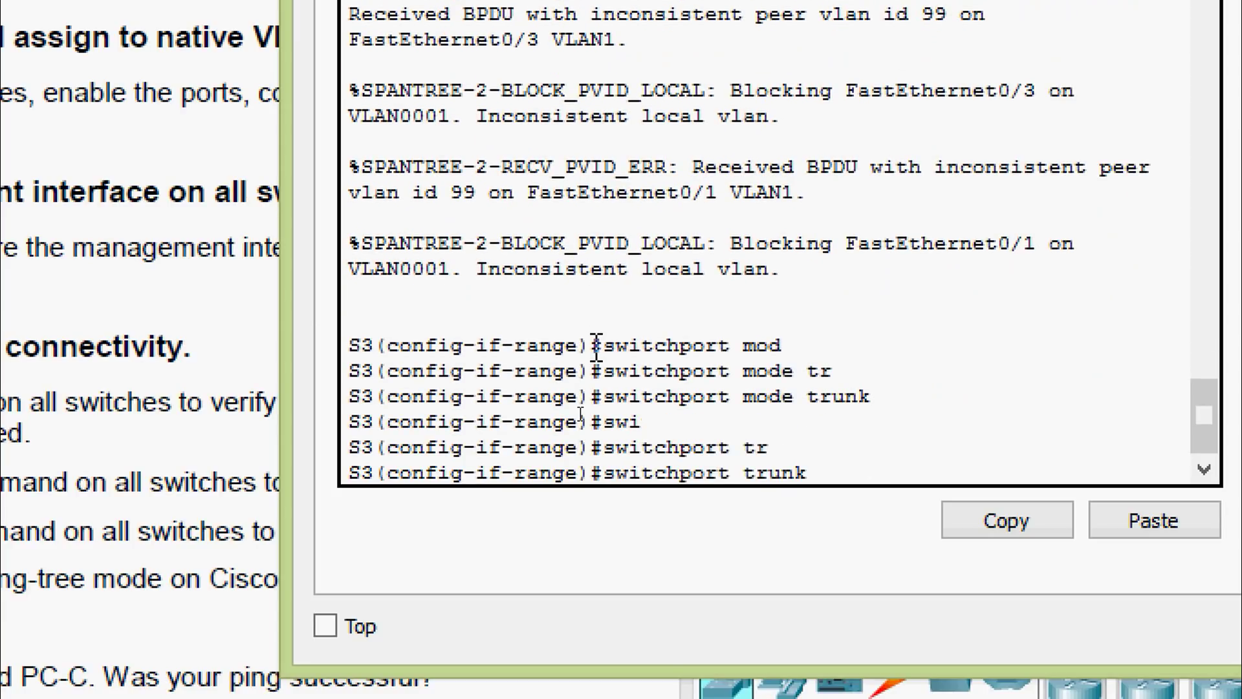
{"action": "type", "text": "n"}
{"action": "key", "text": "Tab"}
{"action": "type", "text": "vl"}
{"action": "key", "text": "Tab"}
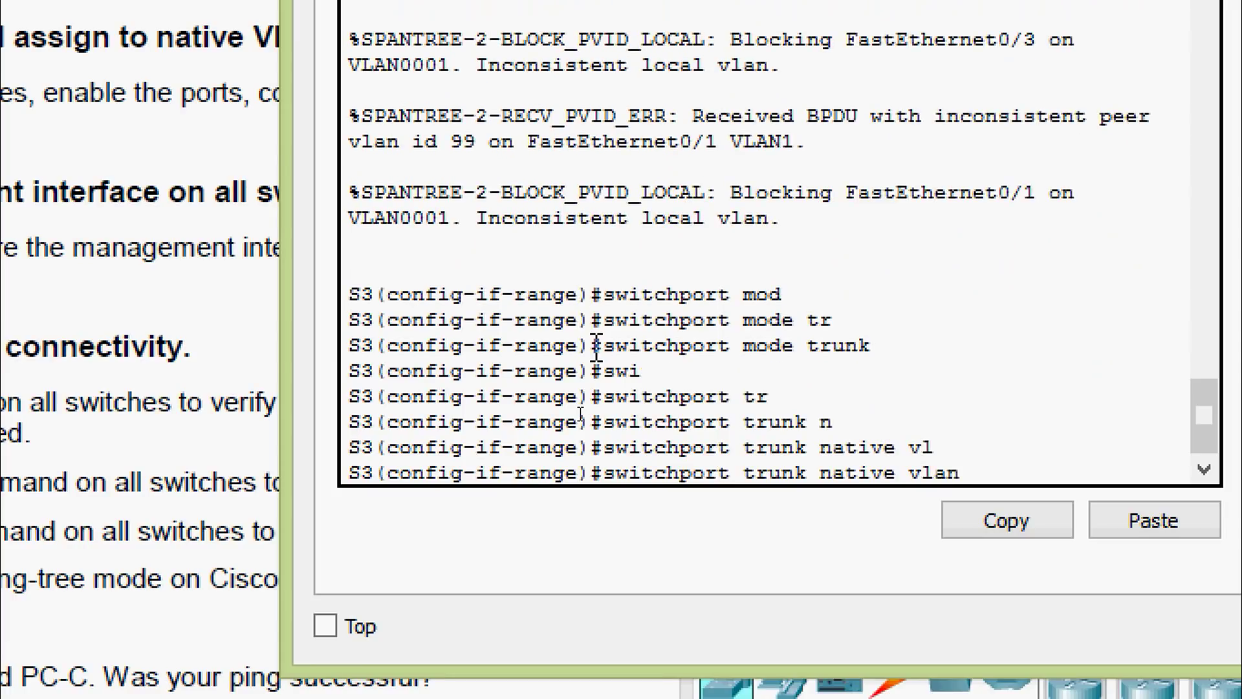
{"action": "type", "text": "99"}
{"action": "key", "text": "Return"}
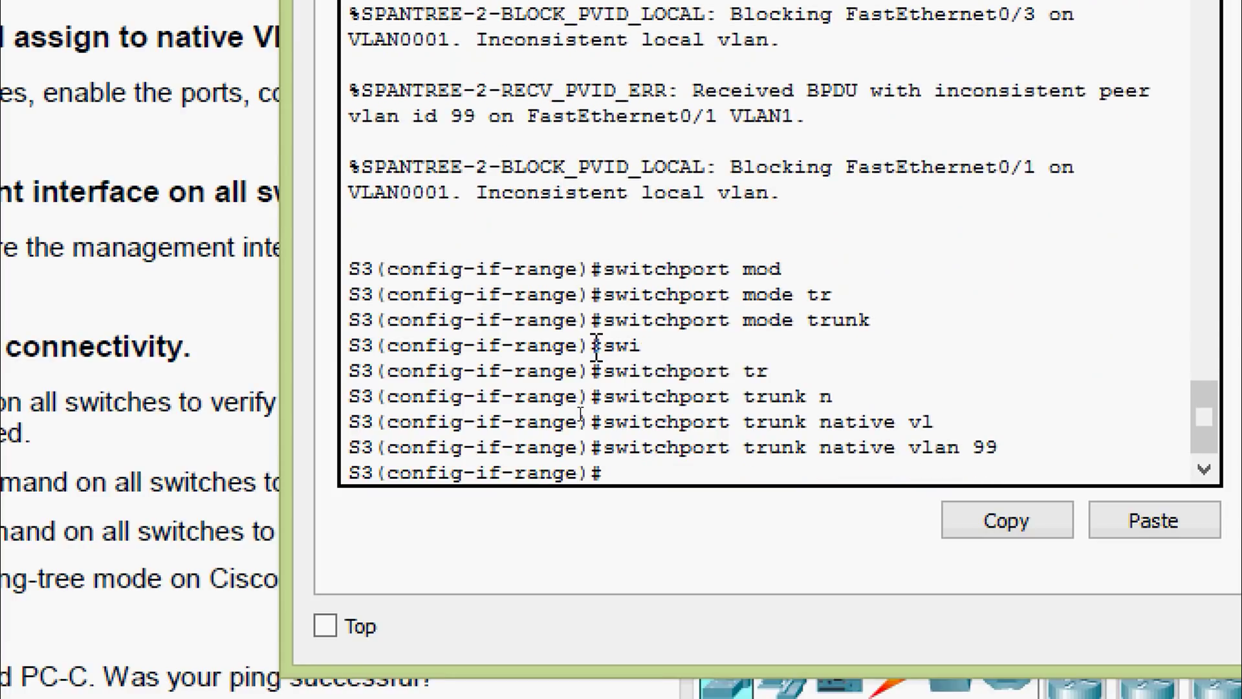
{"action": "key", "text": "ctrl+z"}
{"action": "key", "text": "Return"}
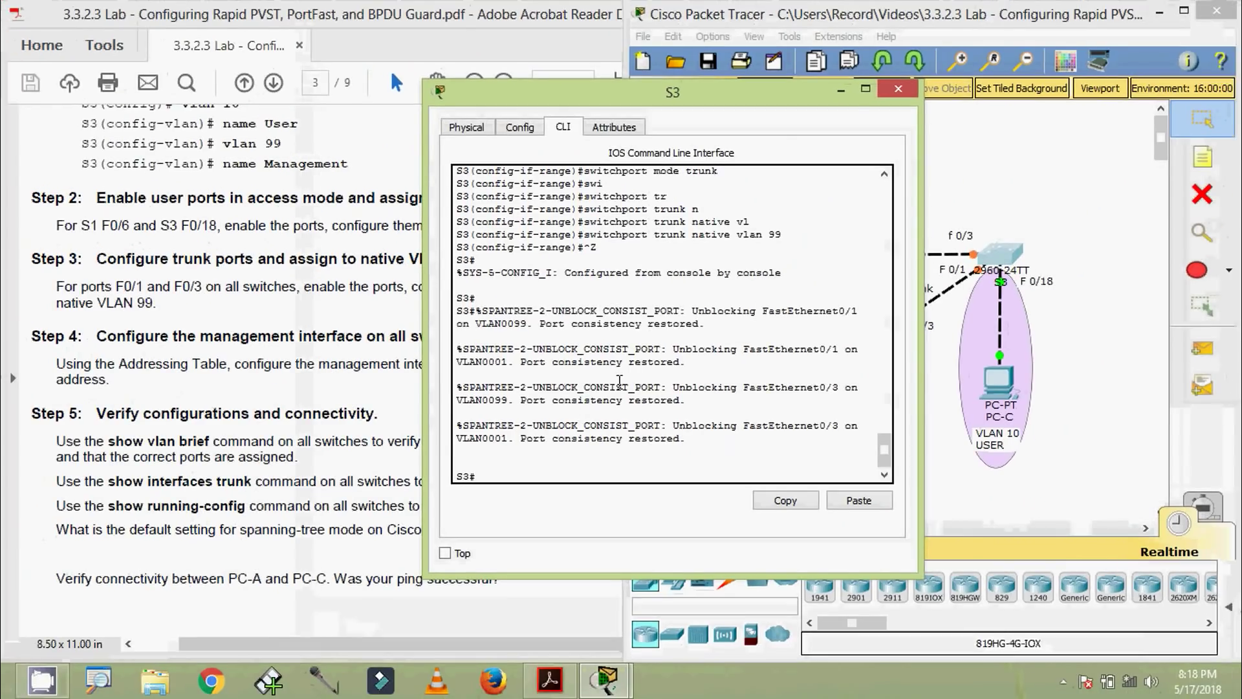
Close S3's console, fast-forward time, and scroll the lab PDF to the Addressing Table
{"action": "left_click", "coordinate": [898, 88]}
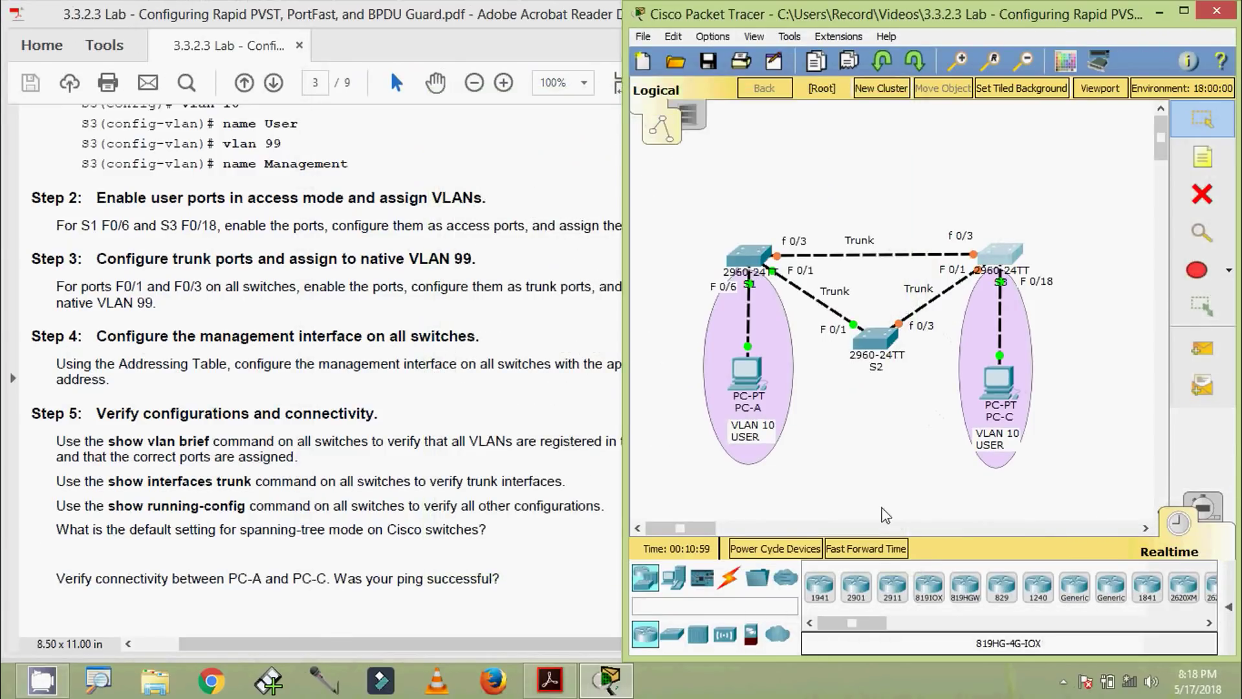
{"action": "left_click", "coordinate": [865, 548]}
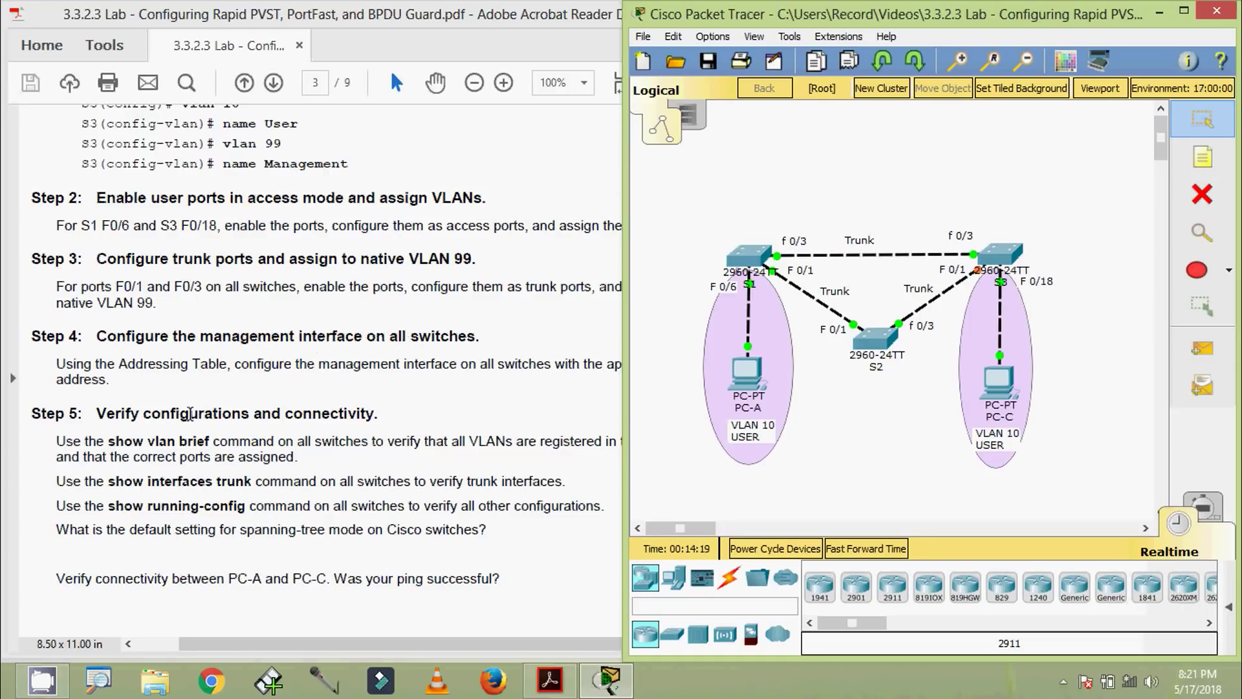
{"action": "left_click", "coordinate": [145, 391]}
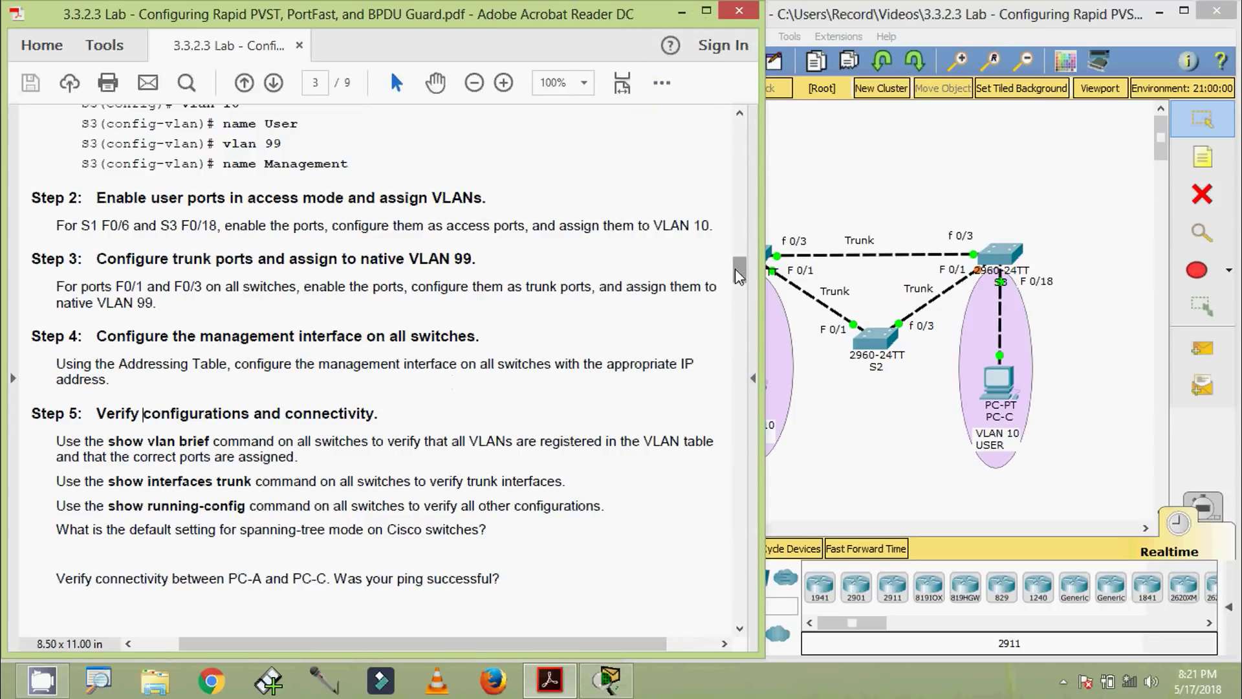
{"action": "left_click_drag", "start_coordinate": [735, 269], "coordinate": [732, 154]}
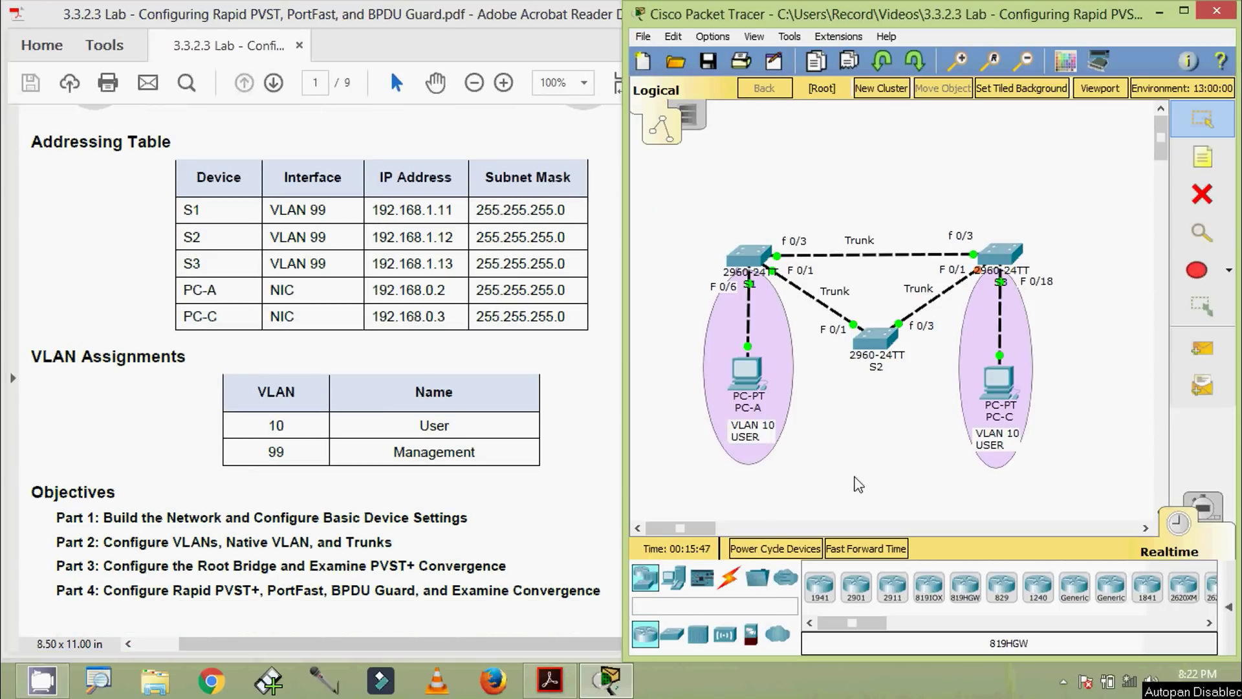
Open S1's CLI, enter configure terminal, and start configuring interface vlan 99
{"action": "left_click", "coordinate": [741, 262]}
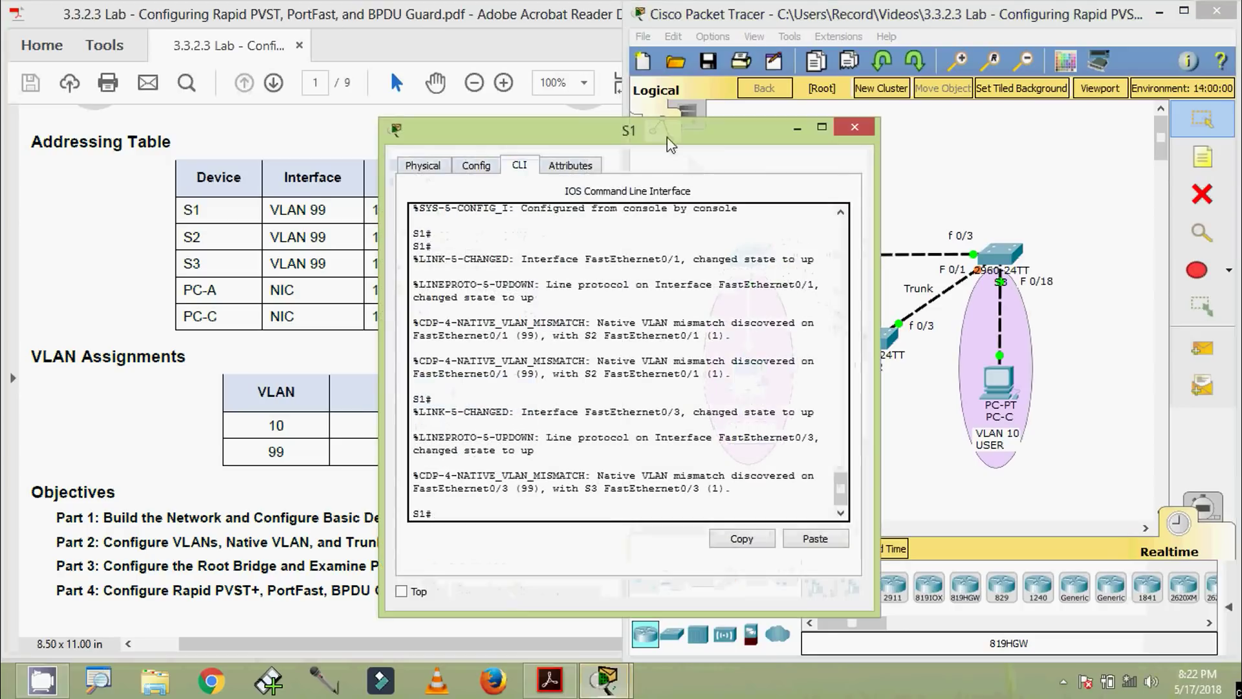
{"action": "left_click_drag", "start_coordinate": [679, 133], "coordinate": [736, 33]}
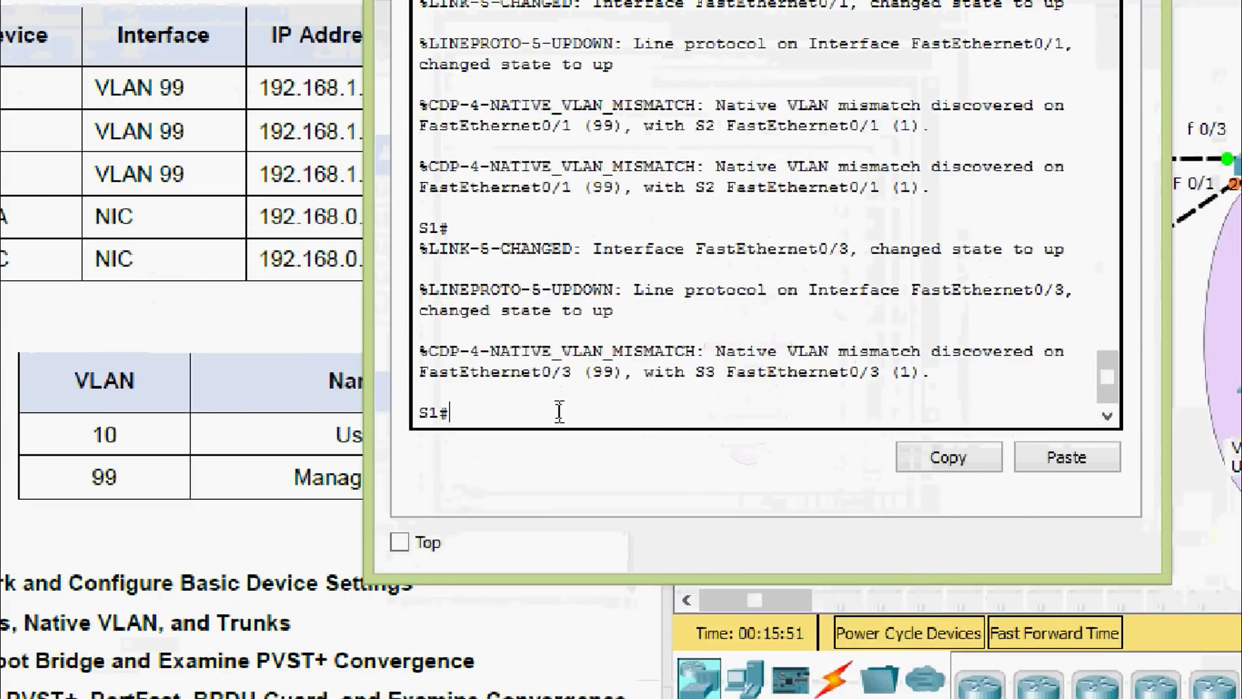
{"action": "type", "text": "conf"}
{"action": "key", "text": "Tab"}
{"action": "type", "text": "t"}
{"action": "key", "text": "Tab"}
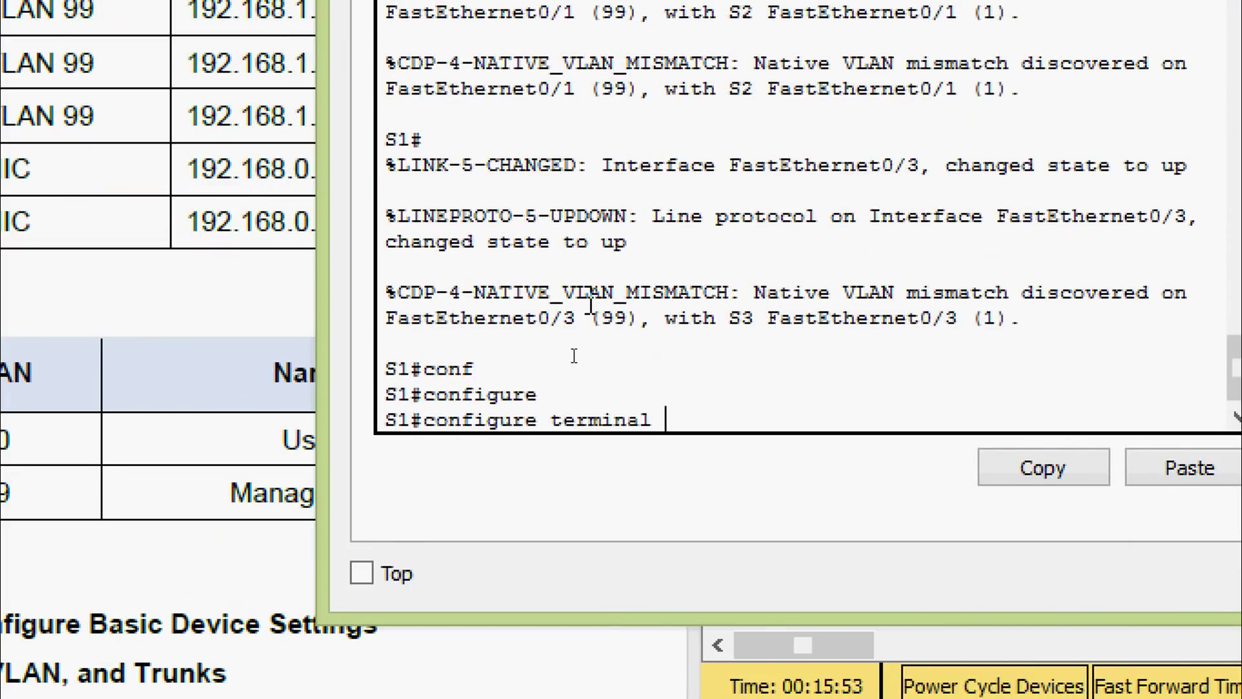
{"action": "key", "text": "Return"}
{"action": "key", "text": "Return"}
{"action": "type", "text": "inter"}
{"action": "key", "text": "Tab"}
{"action": "type", "text": "v"}
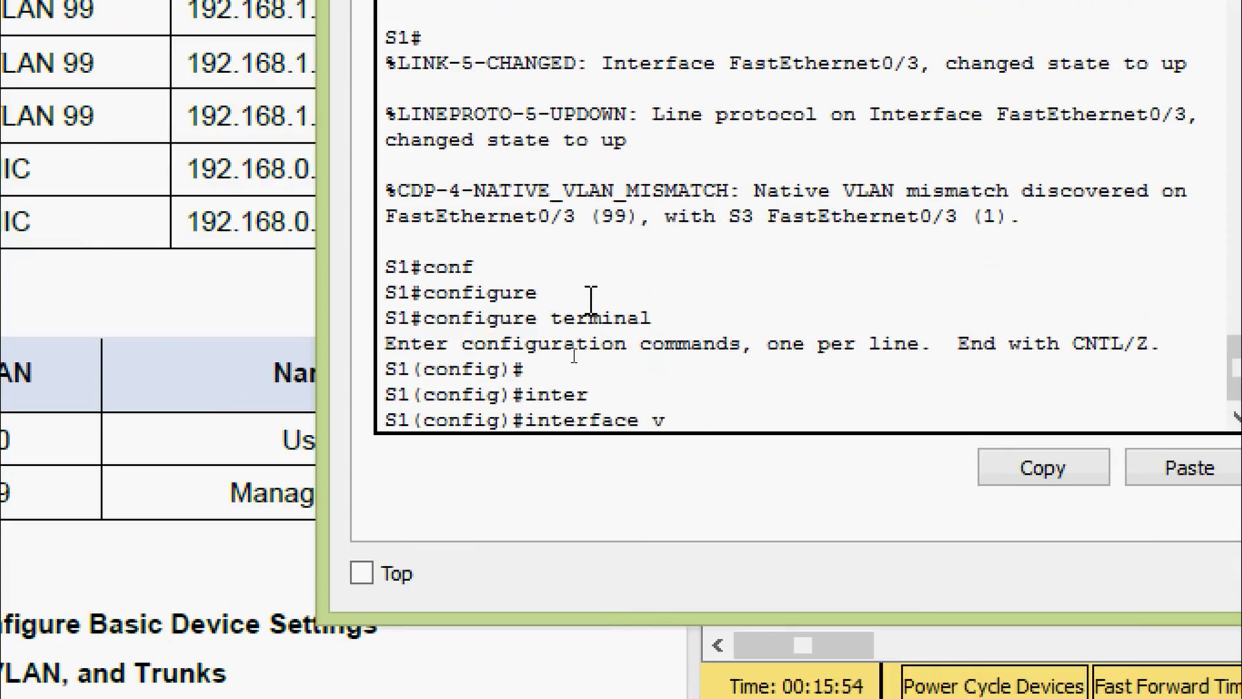
{"action": "key", "text": "Tab"}
{"action": "type", "text": "99"}
{"action": "key", "text": "Return"}
{"action": "key", "text": "Return"}
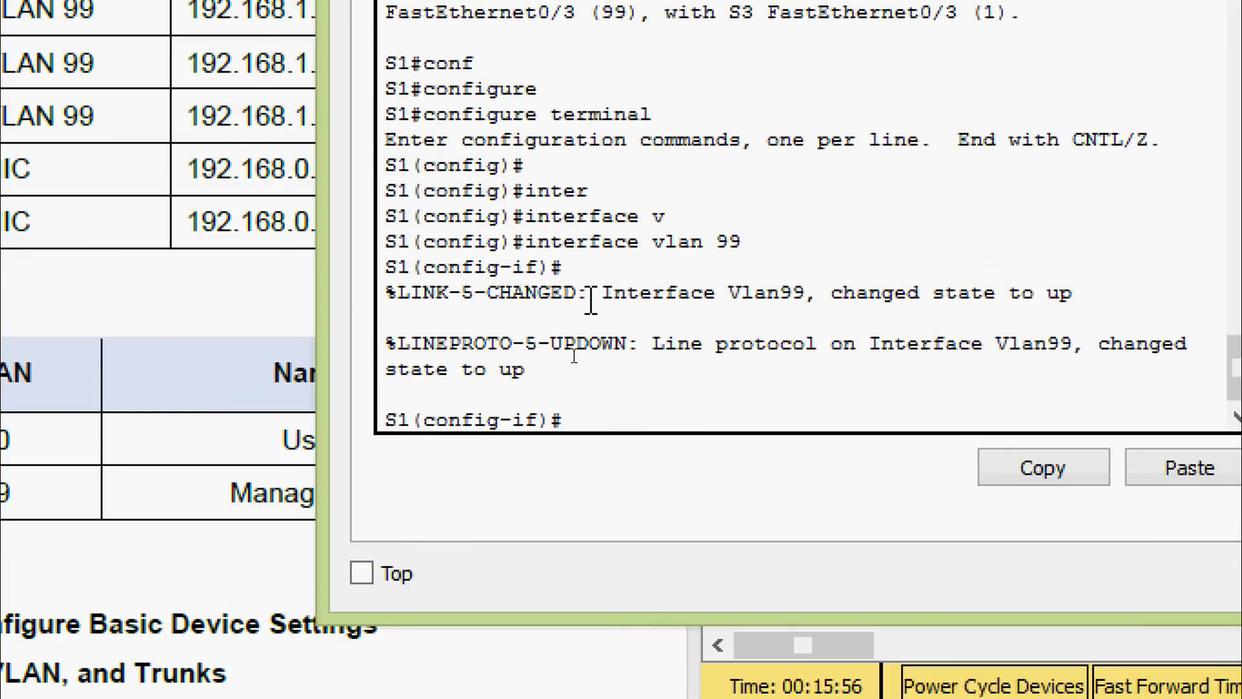
Assign VLAN 99 the IP 192.168.1.11 255.255.255.0 and exit configuration mode
{"action": "type", "text": "ip ad"}
{"action": "key", "text": "Tab"}
{"action": "type", "text": "192"}
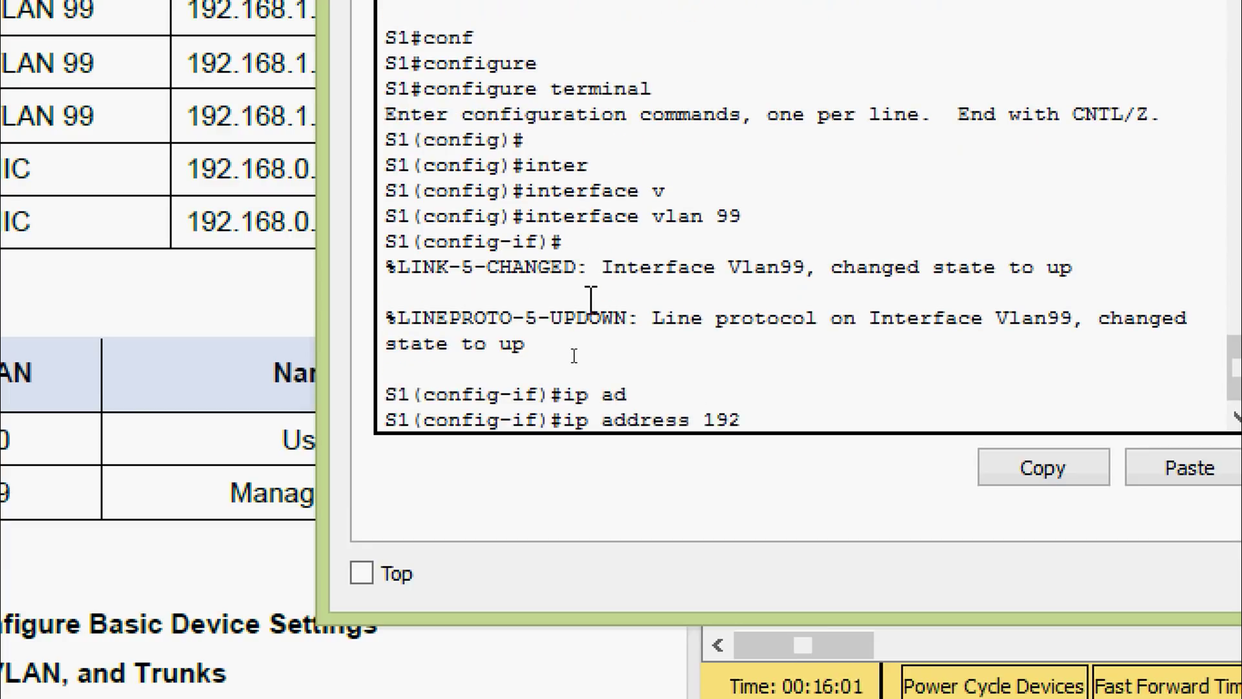
{"action": "type", "text": ".168.1.11"}
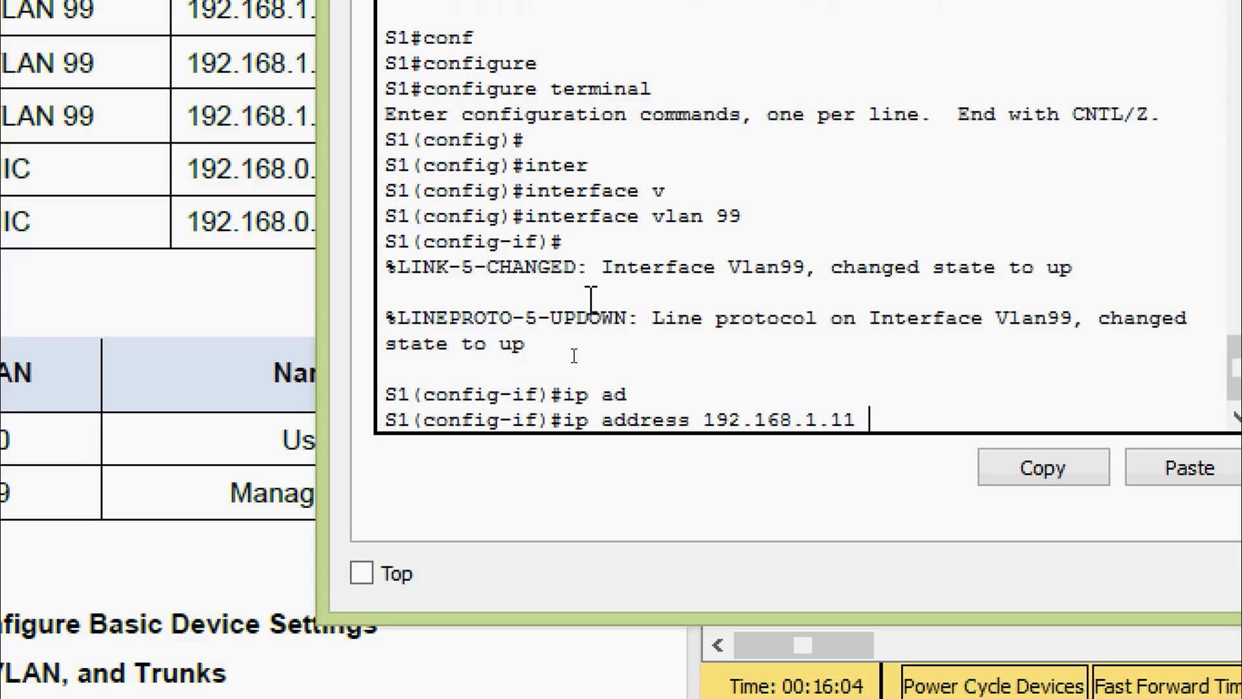
{"action": "type", "text": " 255.255"}
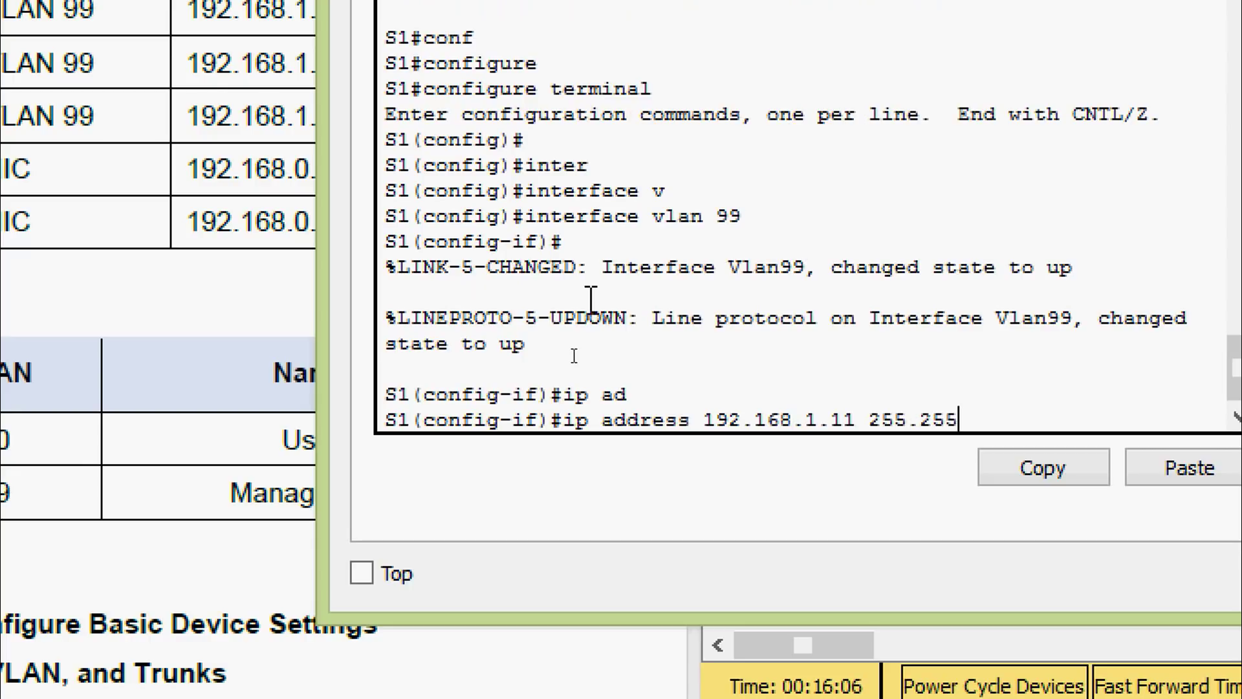
{"action": "type", "text": ".255.0"}
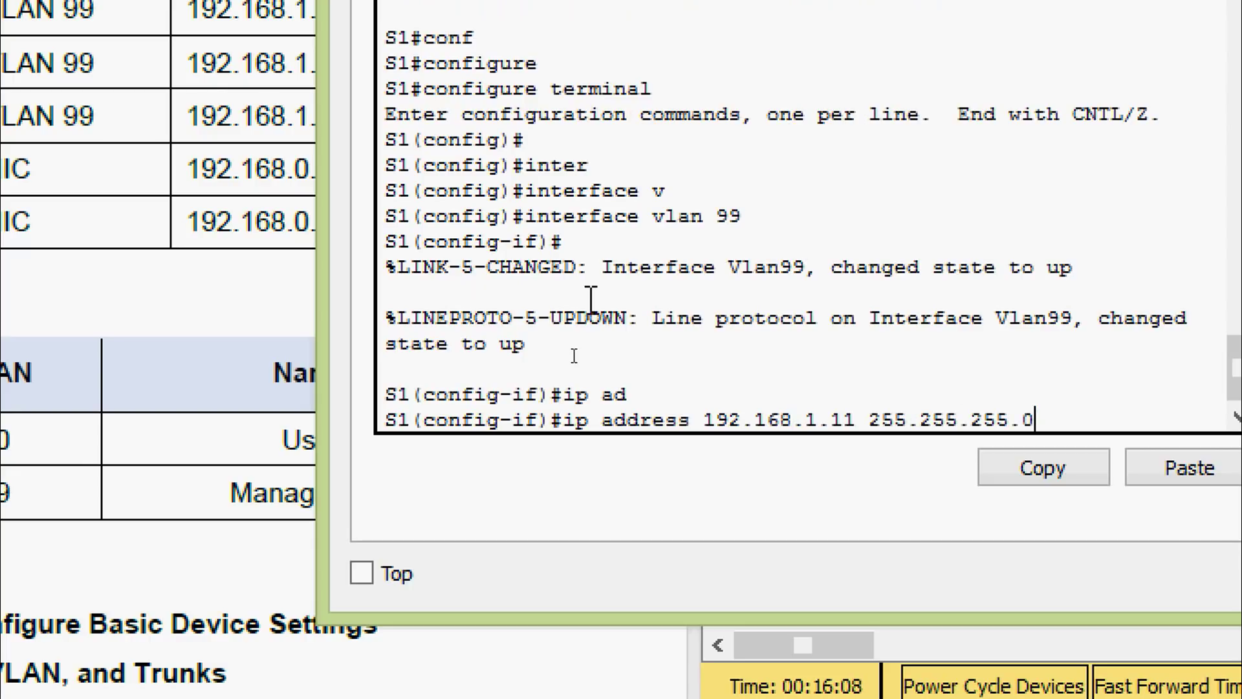
{"action": "key", "text": "Return"}
{"action": "key", "text": "ctrl+z"}
{"action": "key", "text": "Return"}
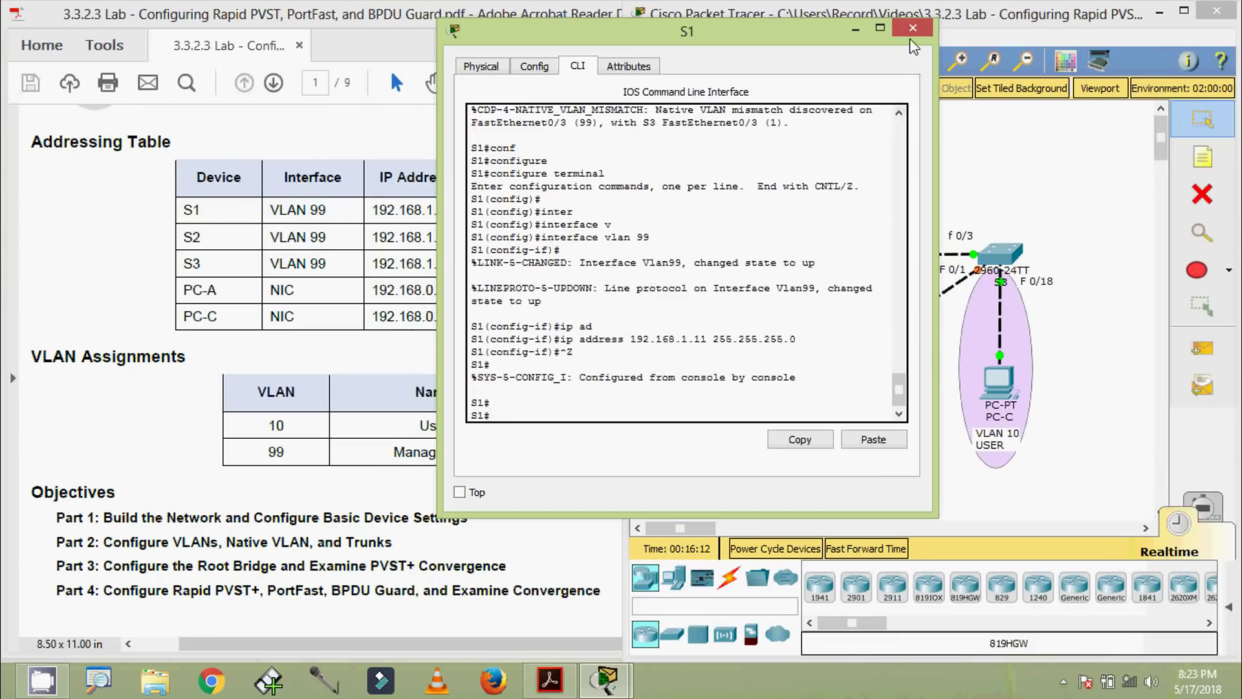
Switch from S1's console to S2's CLI and enter global configuration mode
{"action": "left_click", "coordinate": [911, 29]}
{"action": "left_click", "coordinate": [883, 342]}
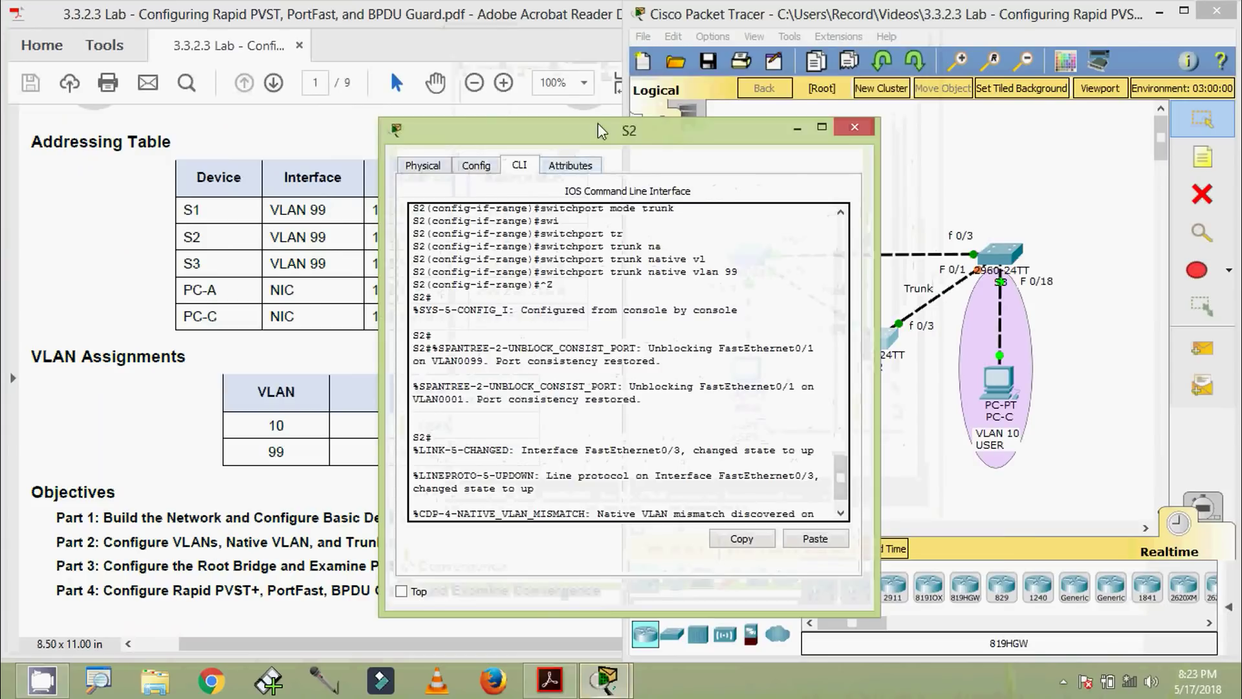
{"action": "left_click_drag", "start_coordinate": [598, 123], "coordinate": [770, 61]}
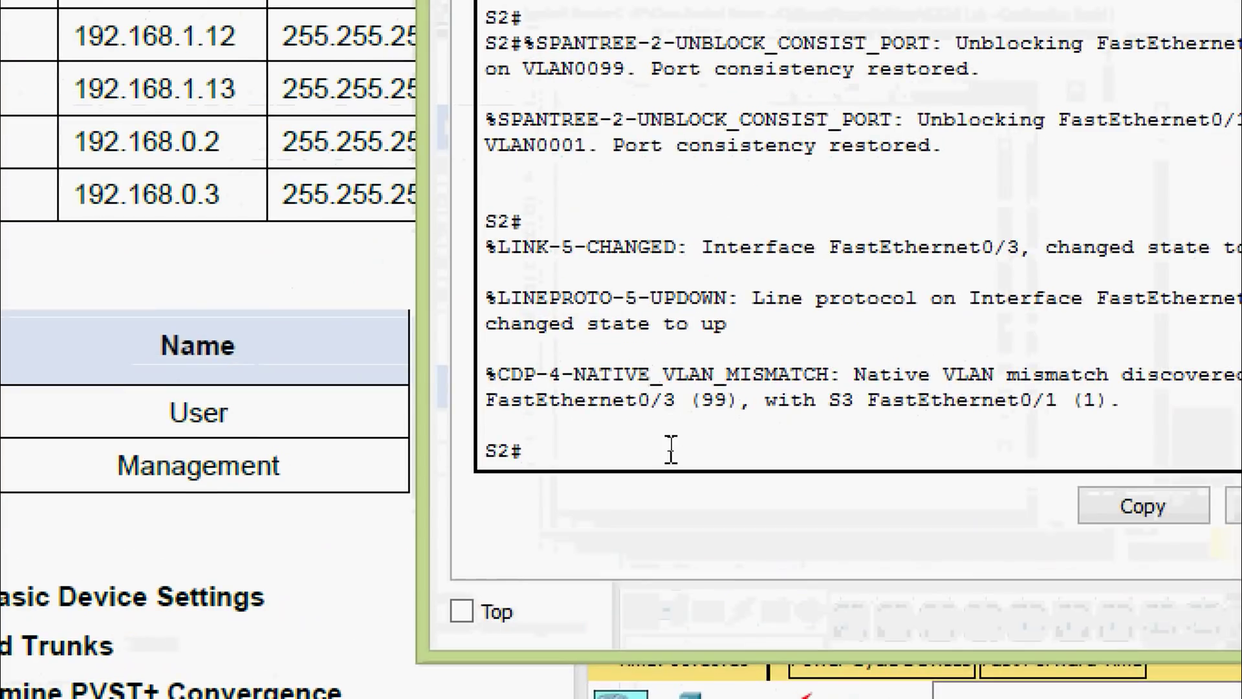
{"action": "type", "text": "conf"}
{"action": "key", "text": "Tab"}
{"action": "type", "text": "t"}
Enter interface configuration for S2's VLAN 99 interface
{"action": "key", "text": "Tab"}
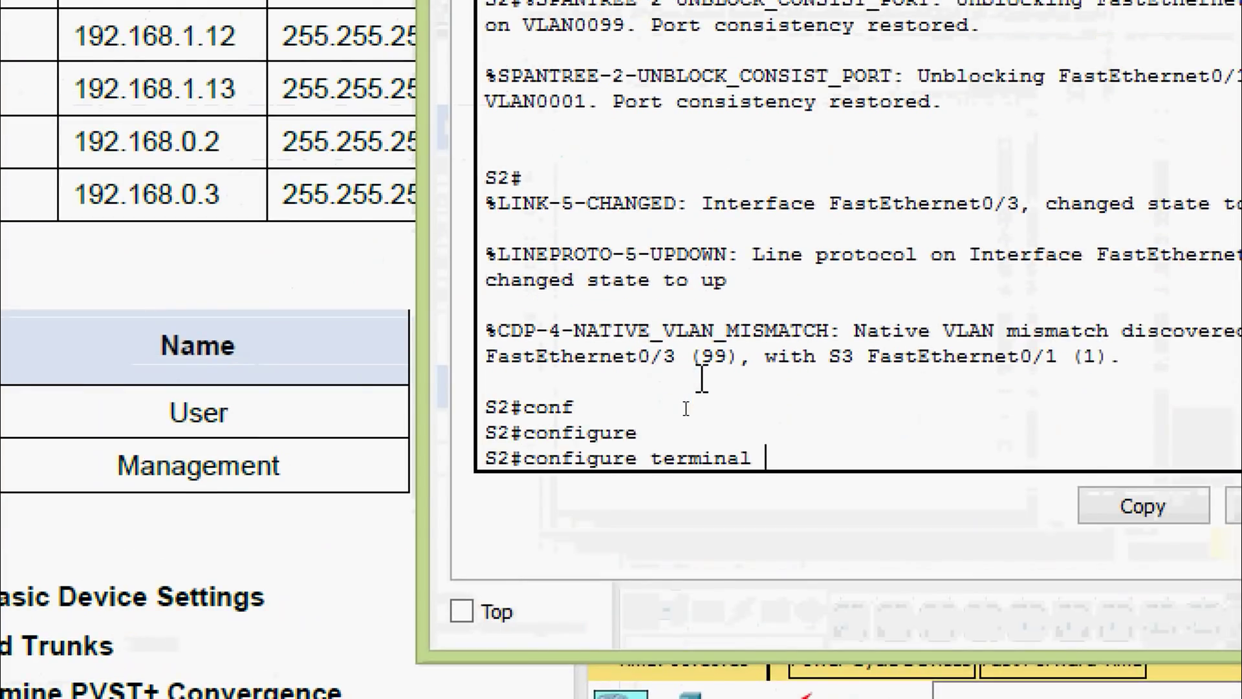
{"action": "key", "text": "Return"}
{"action": "type", "text": "inter"}
{"action": "key", "text": "Tab"}
{"action": "type", "text": "v"}
{"action": "key", "text": "Tab"}
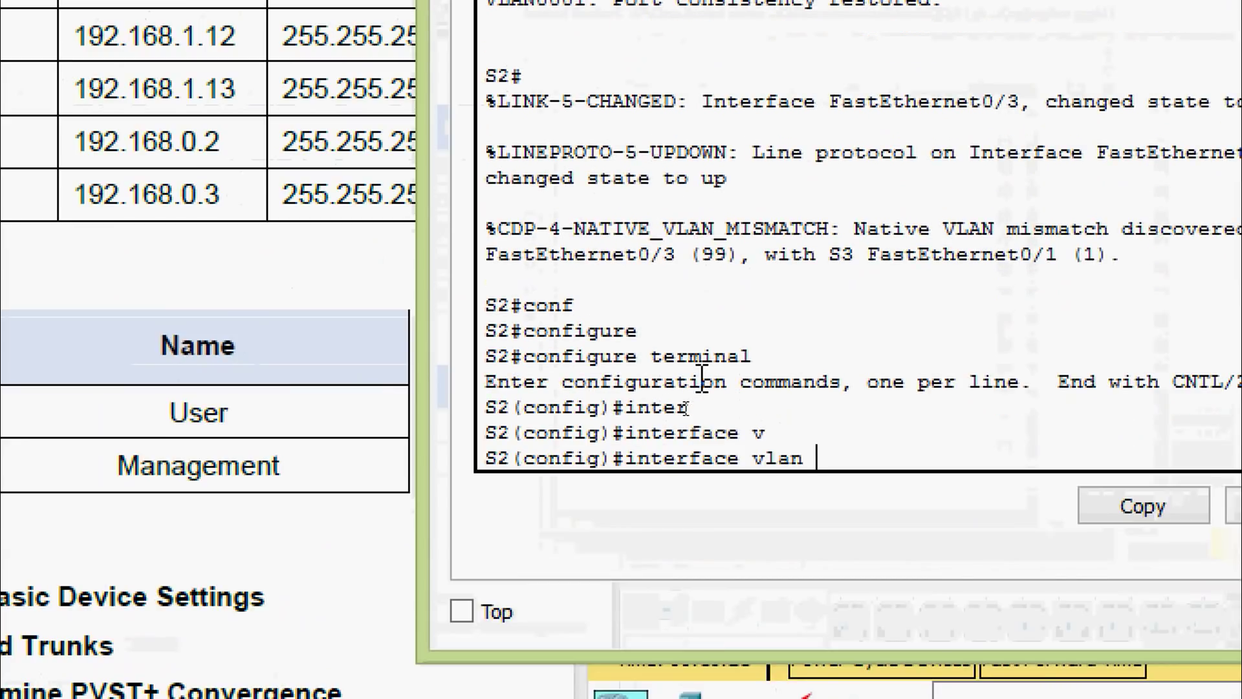
{"action": "type", "text": "99"}
{"action": "key", "text": "Return"}
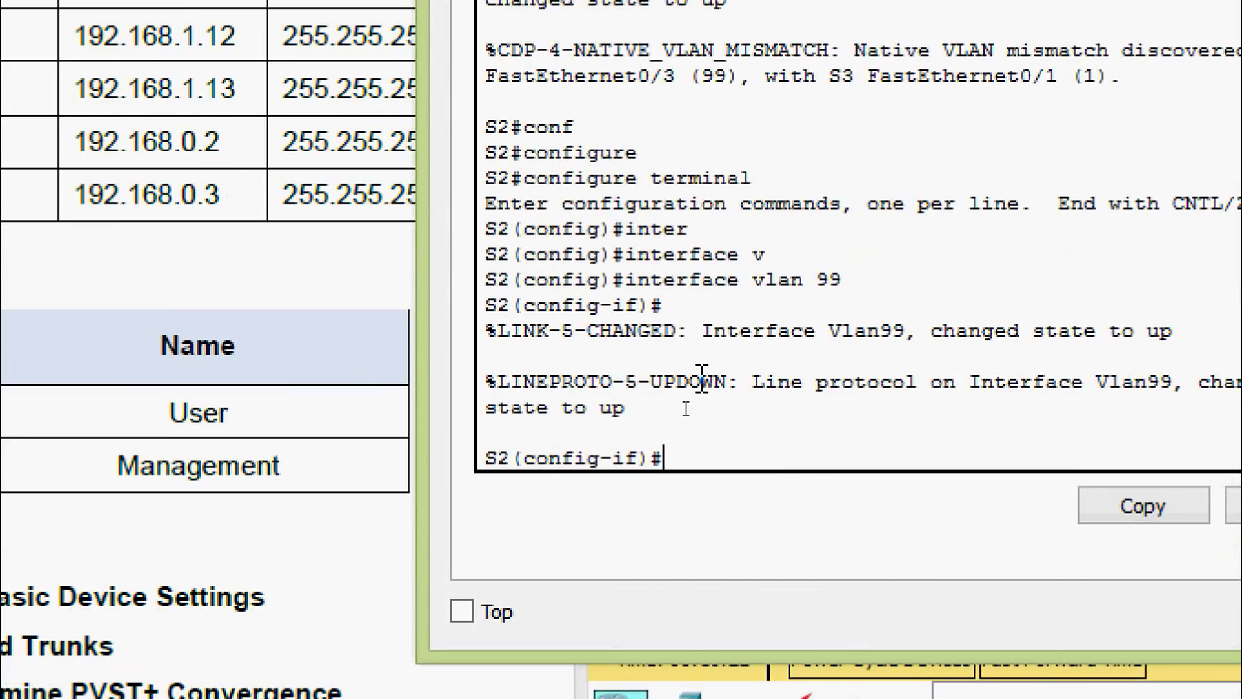
Assign 192.168.1.12 255.255.255.0 to VLAN 99 and exit configuration mode with Ctrl+Z
{"action": "type", "text": "ip ad"}
{"action": "key", "text": "Tab"}
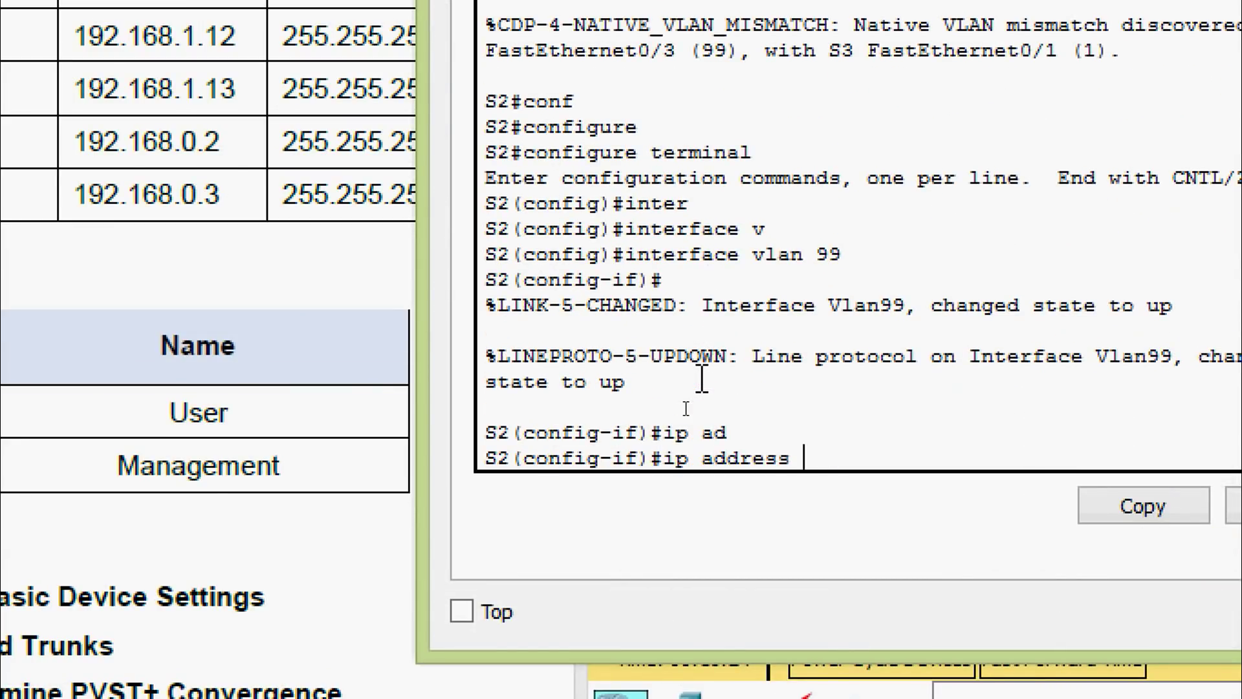
{"action": "type", "text": "192.168.1.12 255"}
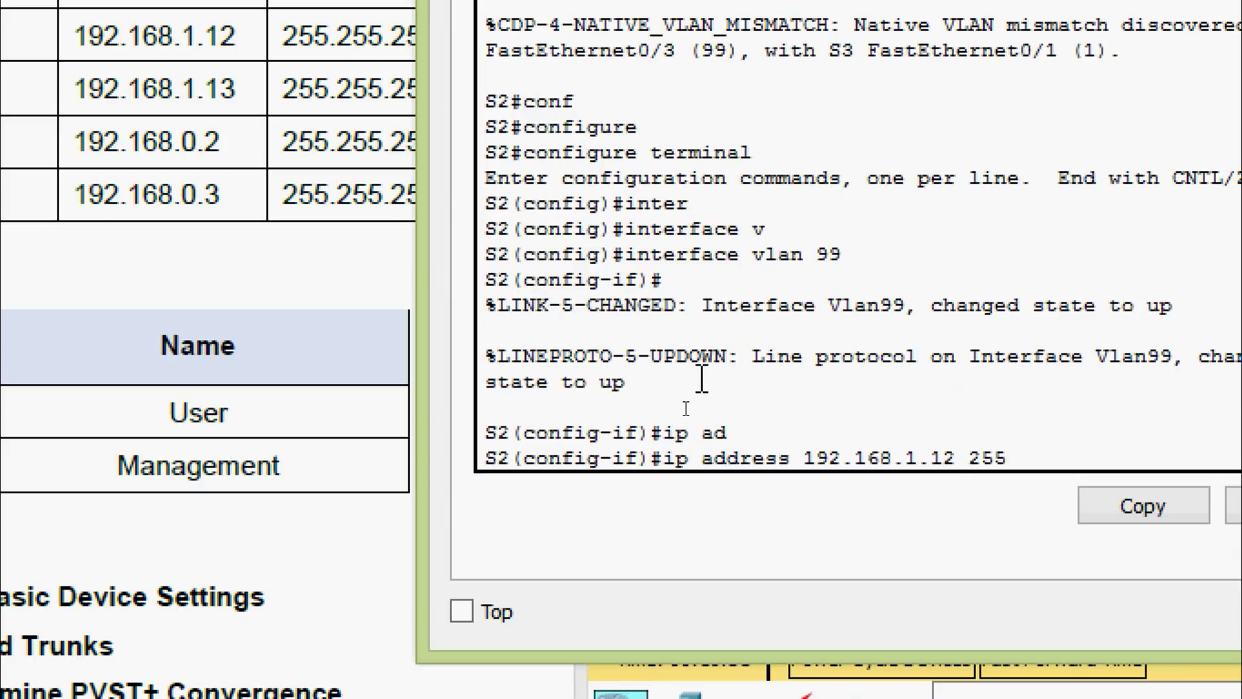
{"action": "type", "text": ".255.255.0"}
{"action": "key", "text": "Return"}
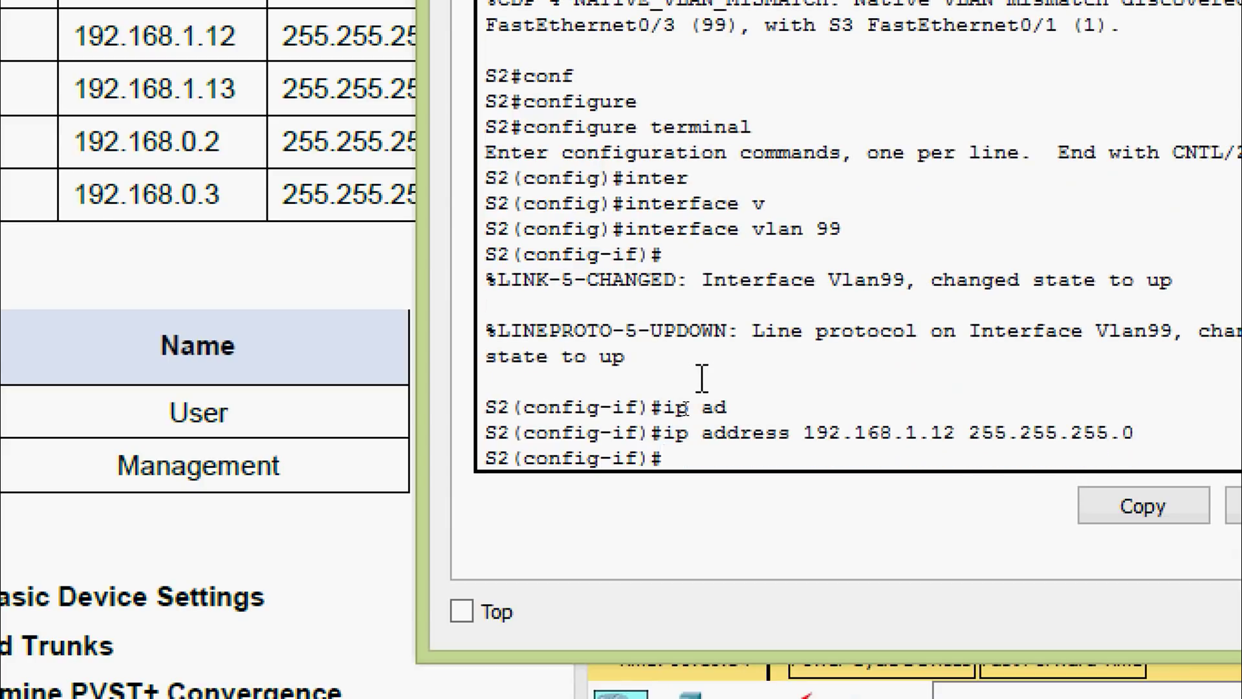
{"action": "key", "text": "ctrl+z"}
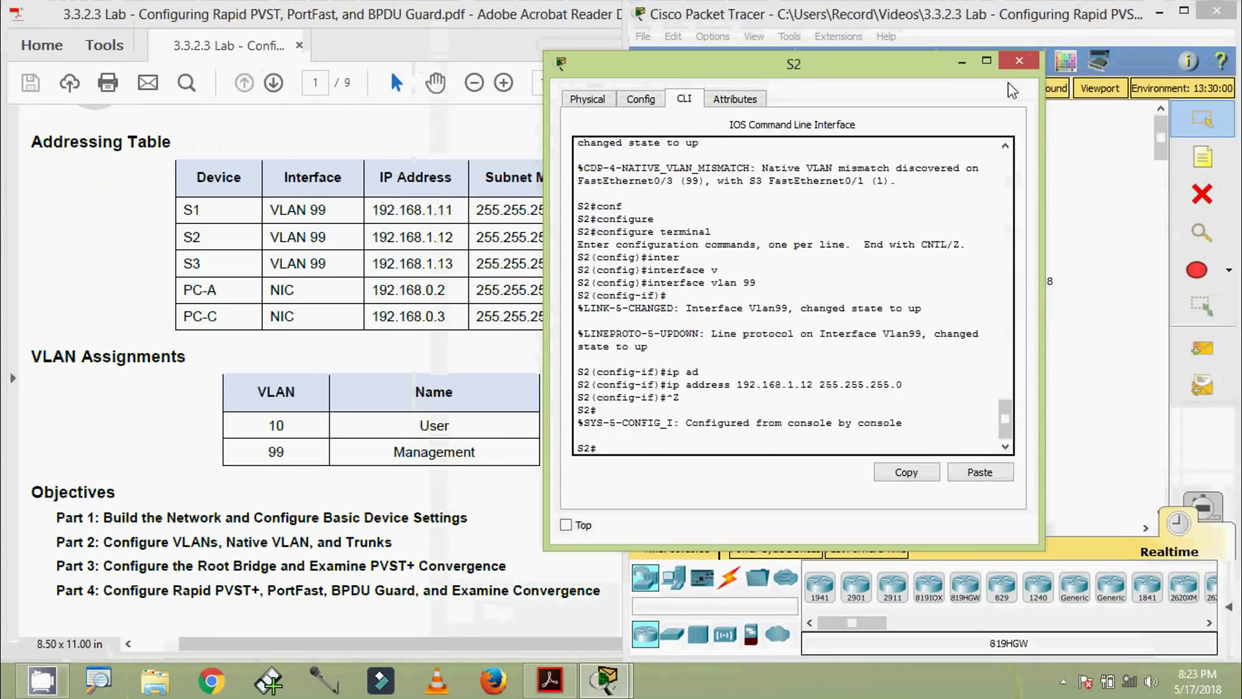
Close S2's window, open S3's CLI and enter global configuration mode
{"action": "left_click", "coordinate": [1019, 60]}
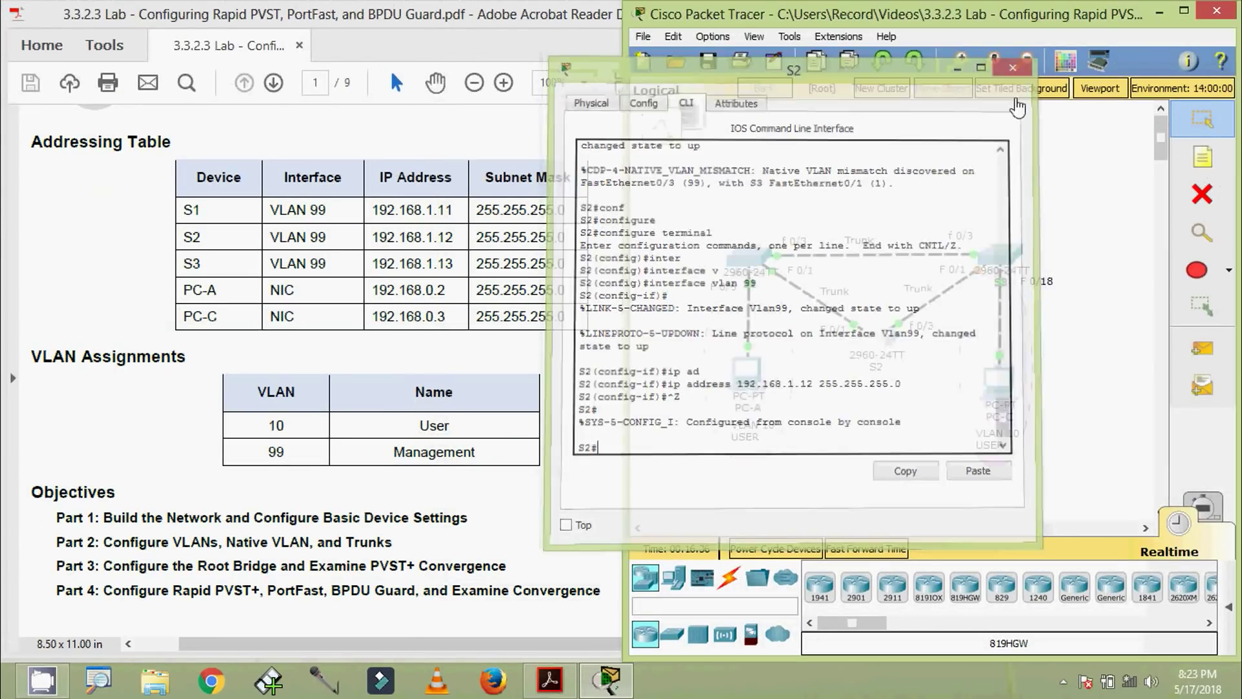
{"action": "left_click", "coordinate": [1002, 254]}
{"action": "left_click_drag", "start_coordinate": [744, 141], "coordinate": [759, 77]}
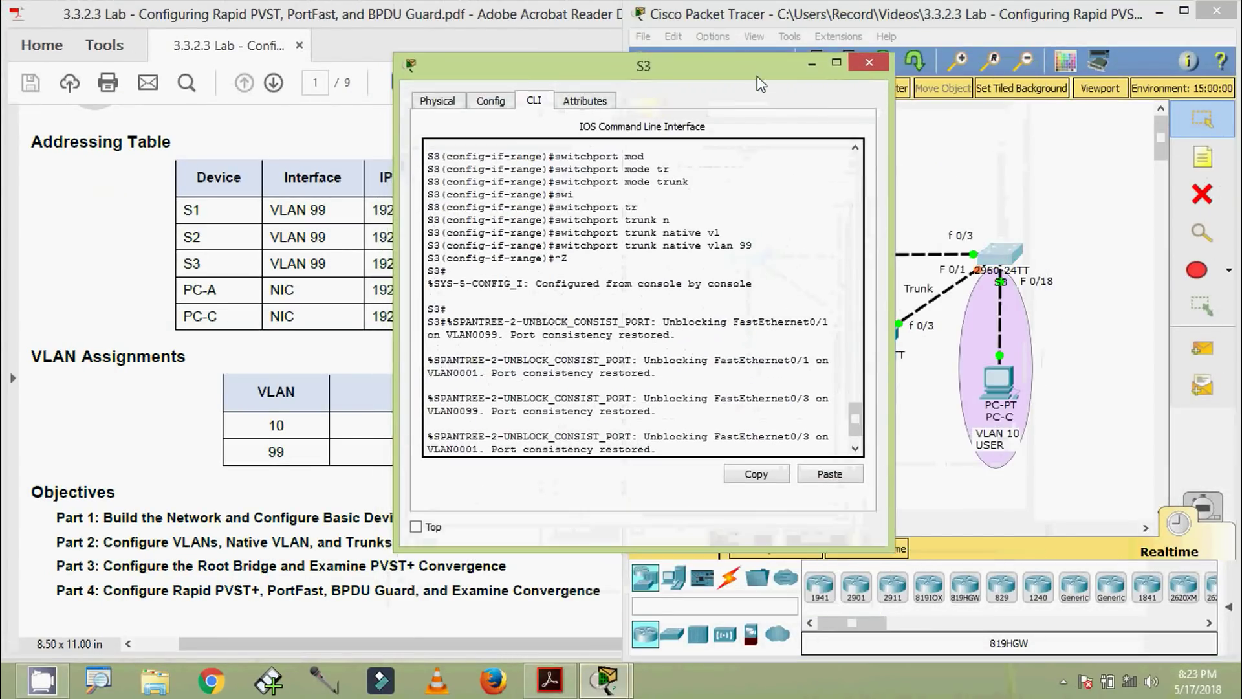
{"action": "key", "text": "Return"}
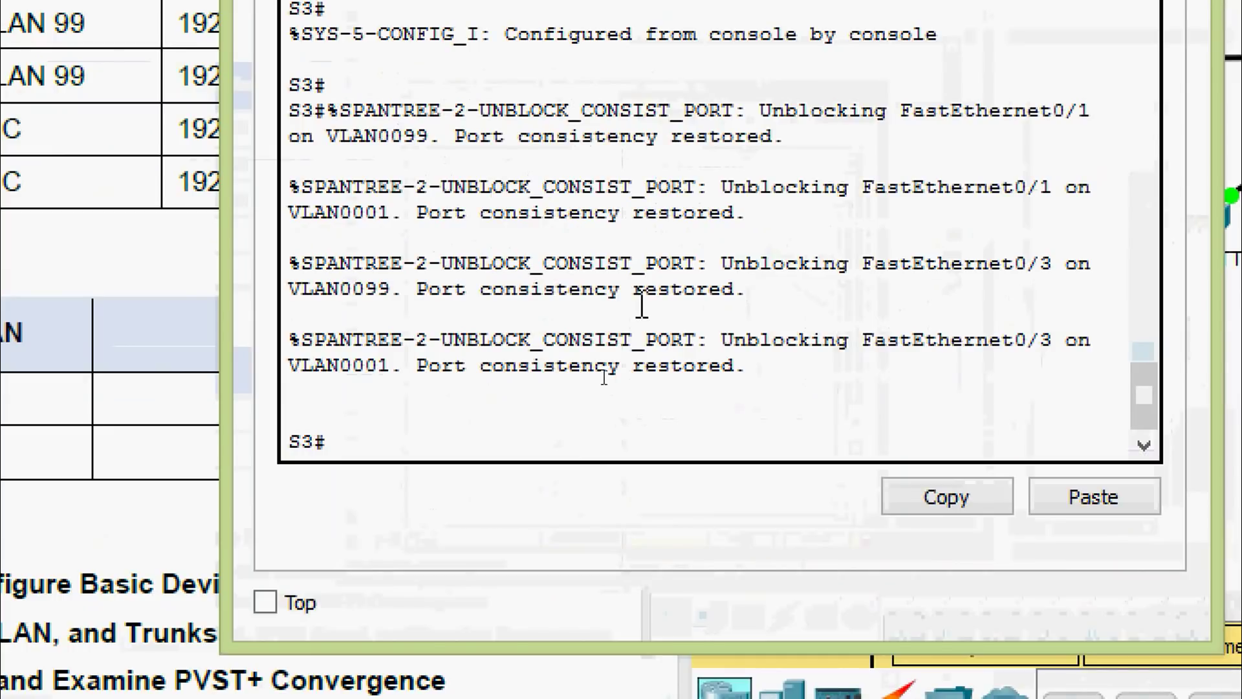
{"action": "type", "text": "conf"}
{"action": "key", "text": "Tab"}
Enter interface configuration for S3's VLAN 99 interface
{"action": "key", "text": "Tab"}
{"action": "type", "text": "terminal"}
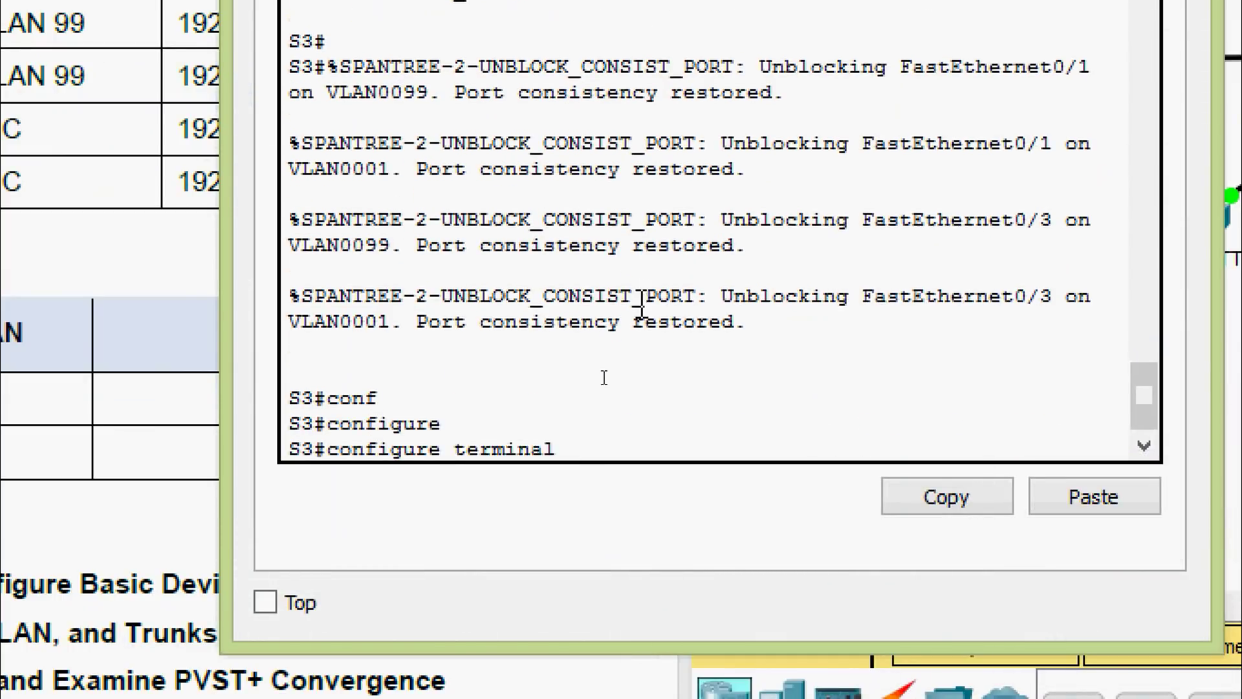
{"action": "key", "text": "Return"}
{"action": "type", "text": "inter"}
{"action": "key", "text": "Tab"}
{"action": "type", "text": "v"}
{"action": "key", "text": "Tab"}
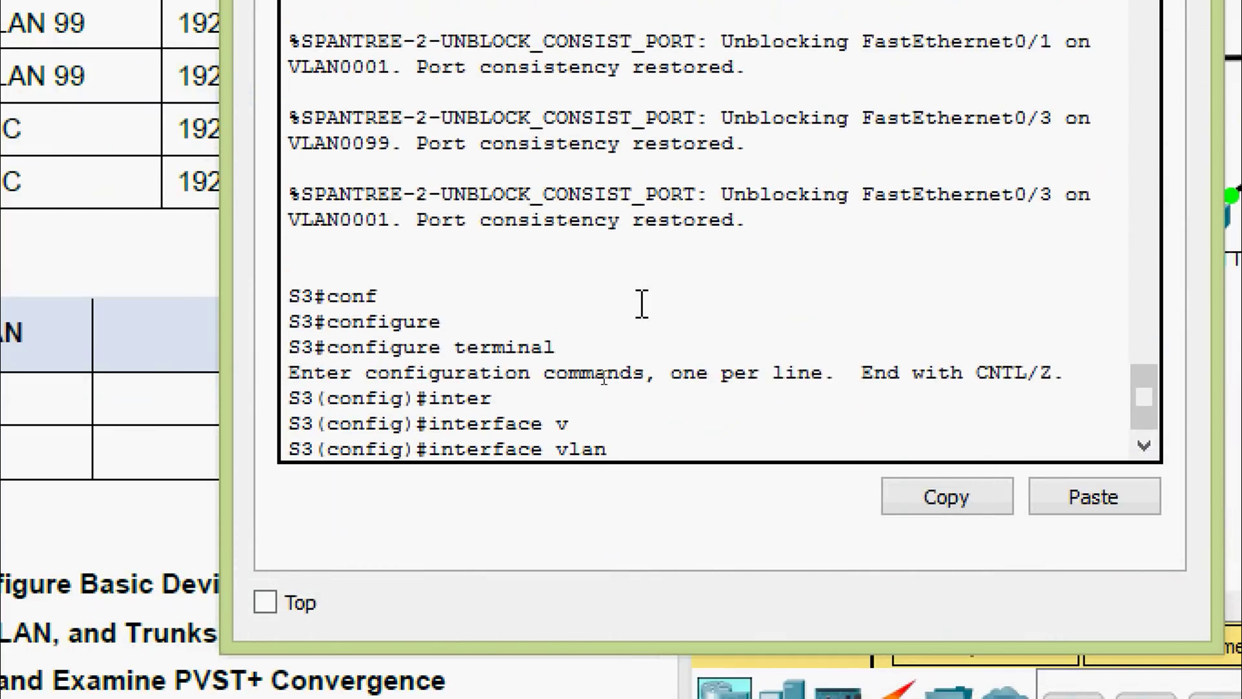
{"action": "type", "text": "99"}
{"action": "key", "text": "Return"}
Assign 192.168.1.13 255.255.255.0 to VLAN 99 and exit configuration mode with Ctrl+Z
{"action": "type", "text": "ip ad"}
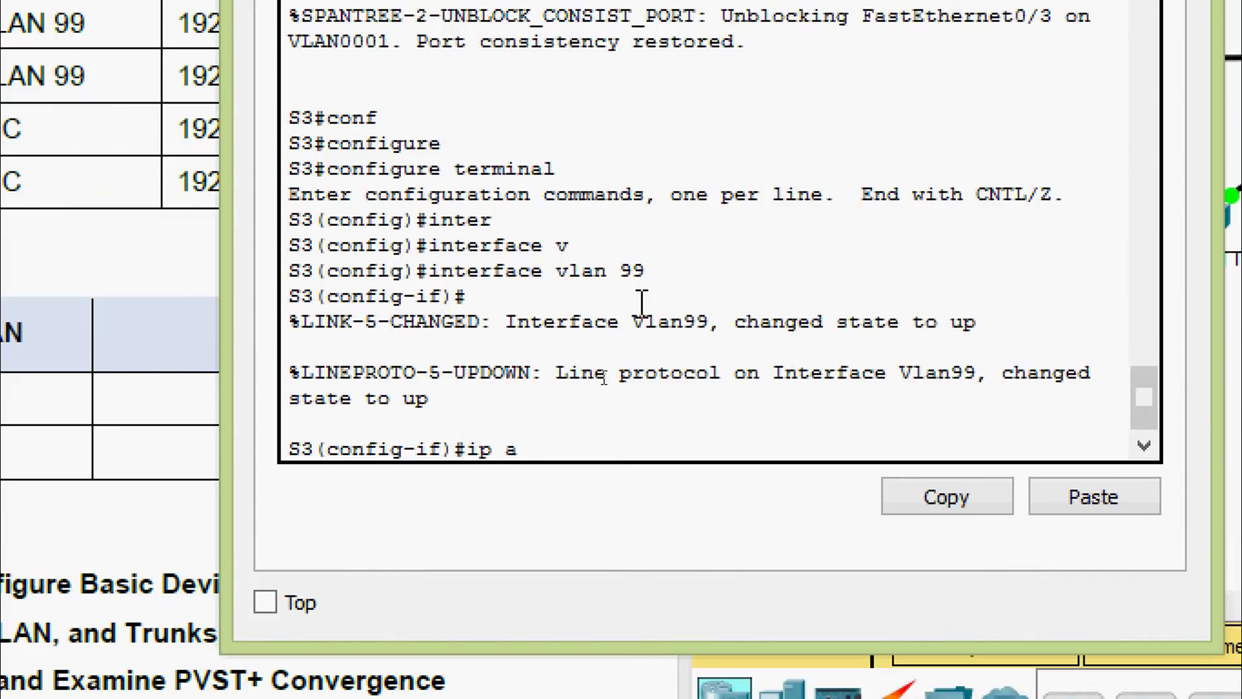
{"action": "key", "text": "Tab"}
{"action": "type", "text": "192"}
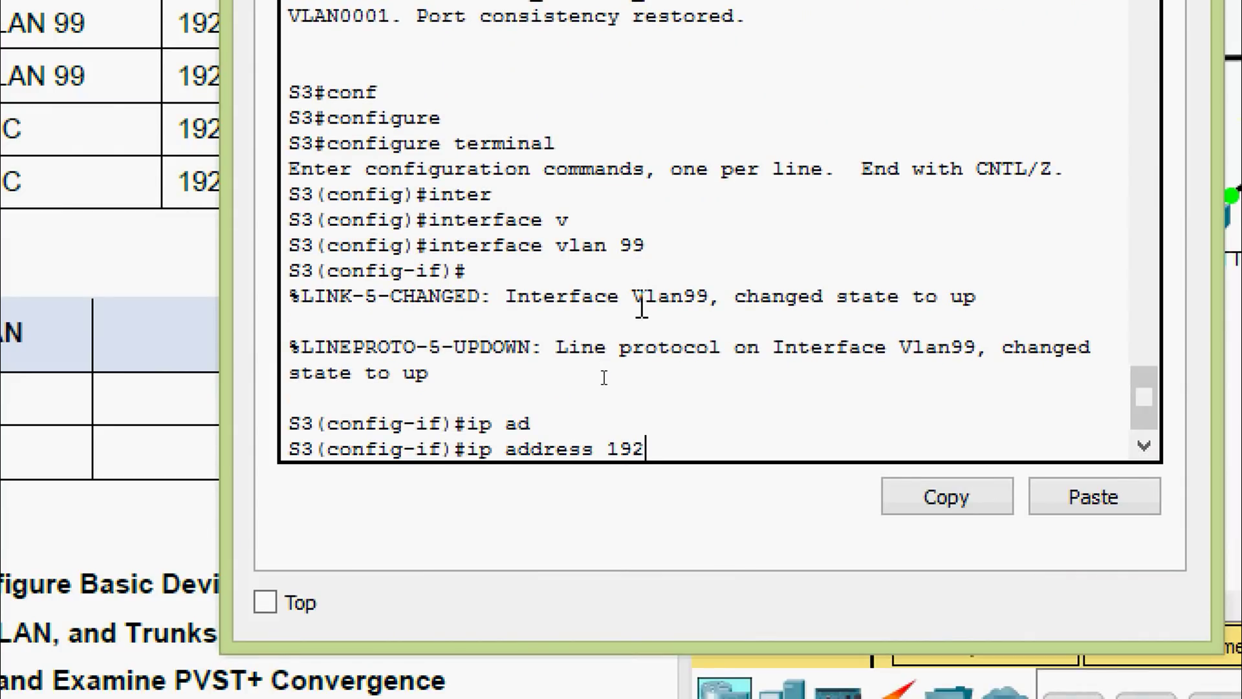
{"action": "type", "text": ".168.1.13"}
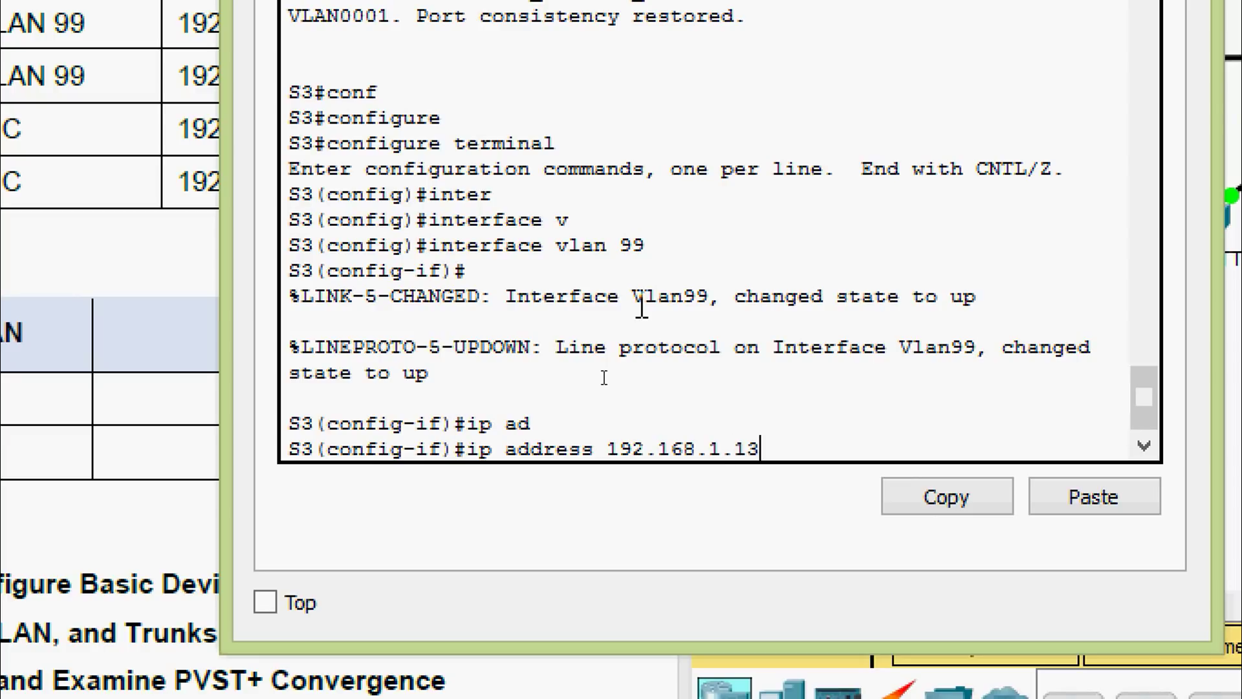
{"action": "type", "text": " 255.255."}
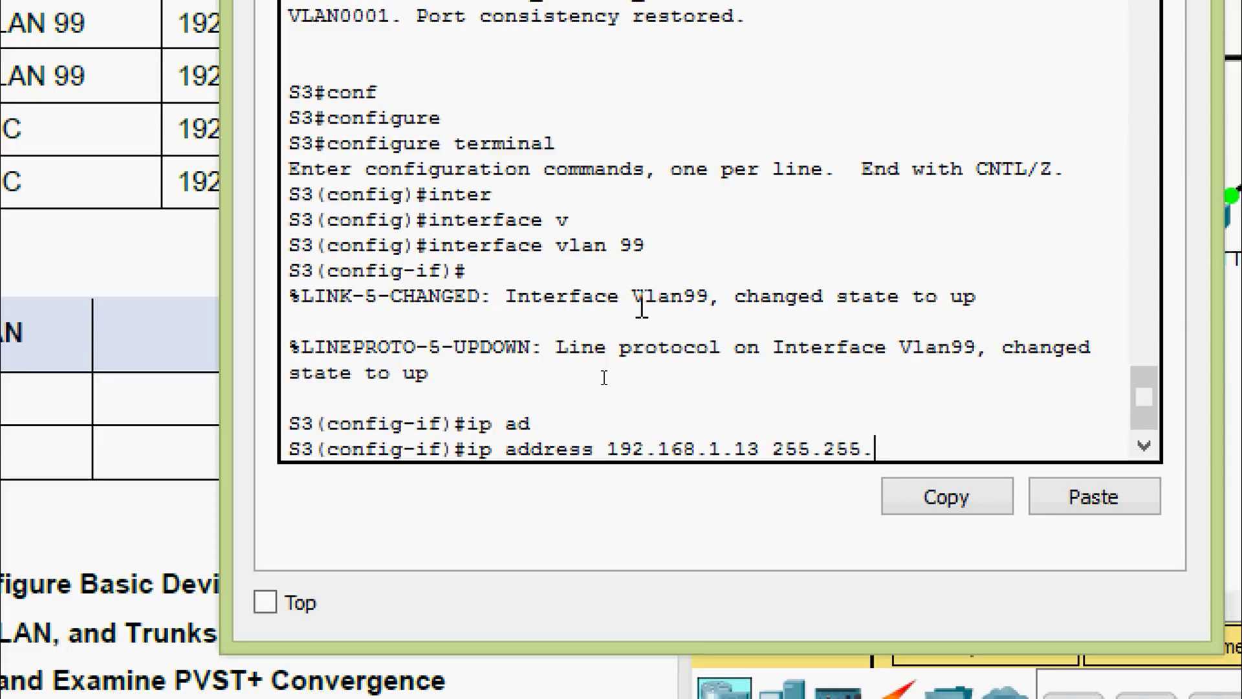
{"action": "type", "text": "255.0"}
{"action": "key", "text": "Return"}
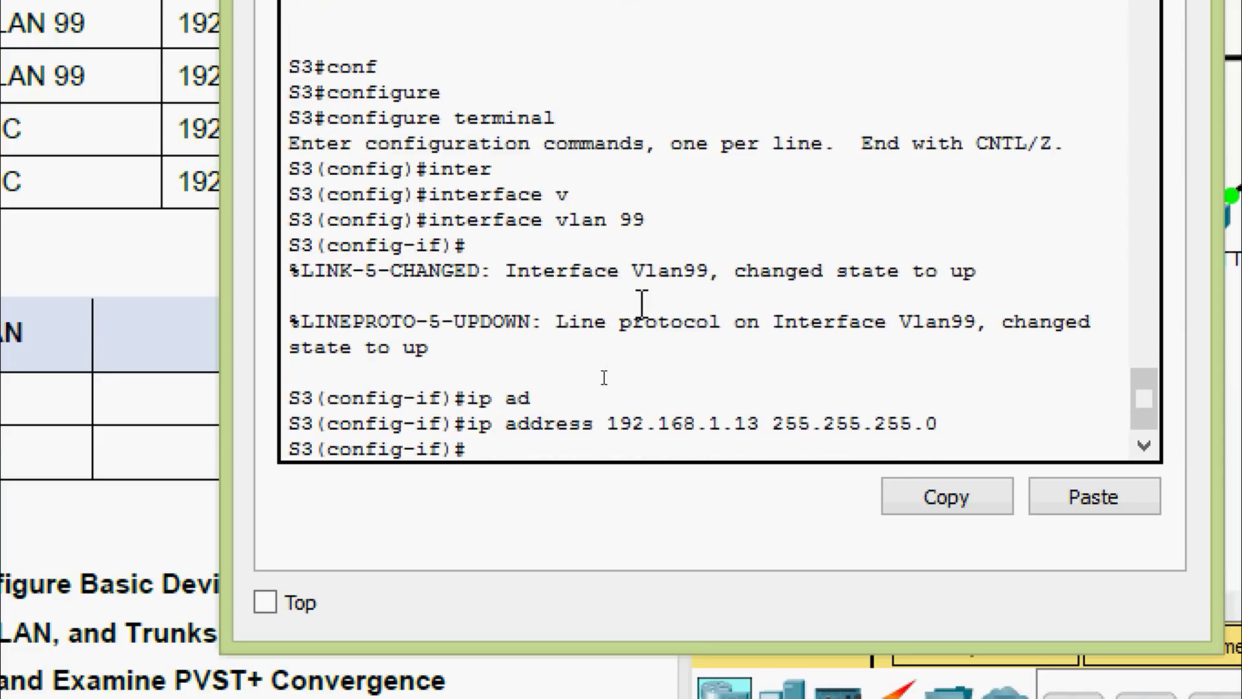
{"action": "key", "text": "ctrl+z"}
{"action": "key", "text": "Return"}
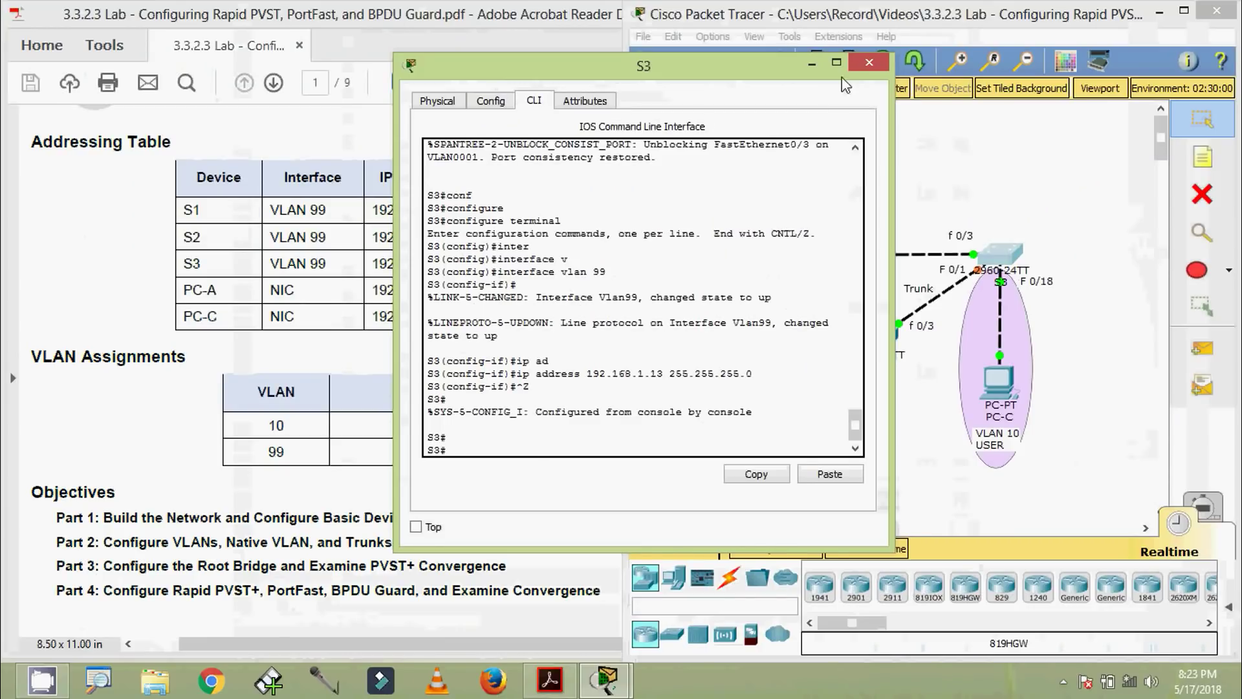
Close S3's window and open S1's console in front of the lab PDF
{"action": "left_click", "coordinate": [869, 62]}
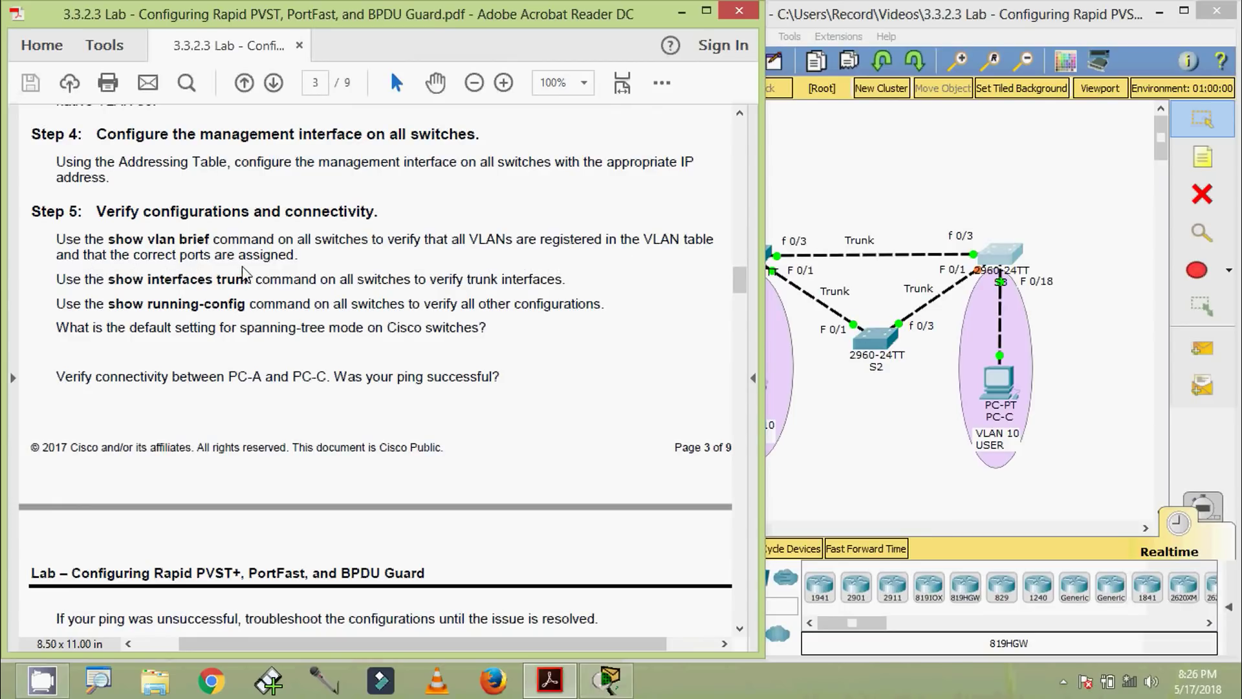
{"action": "left_click", "coordinate": [861, 415]}
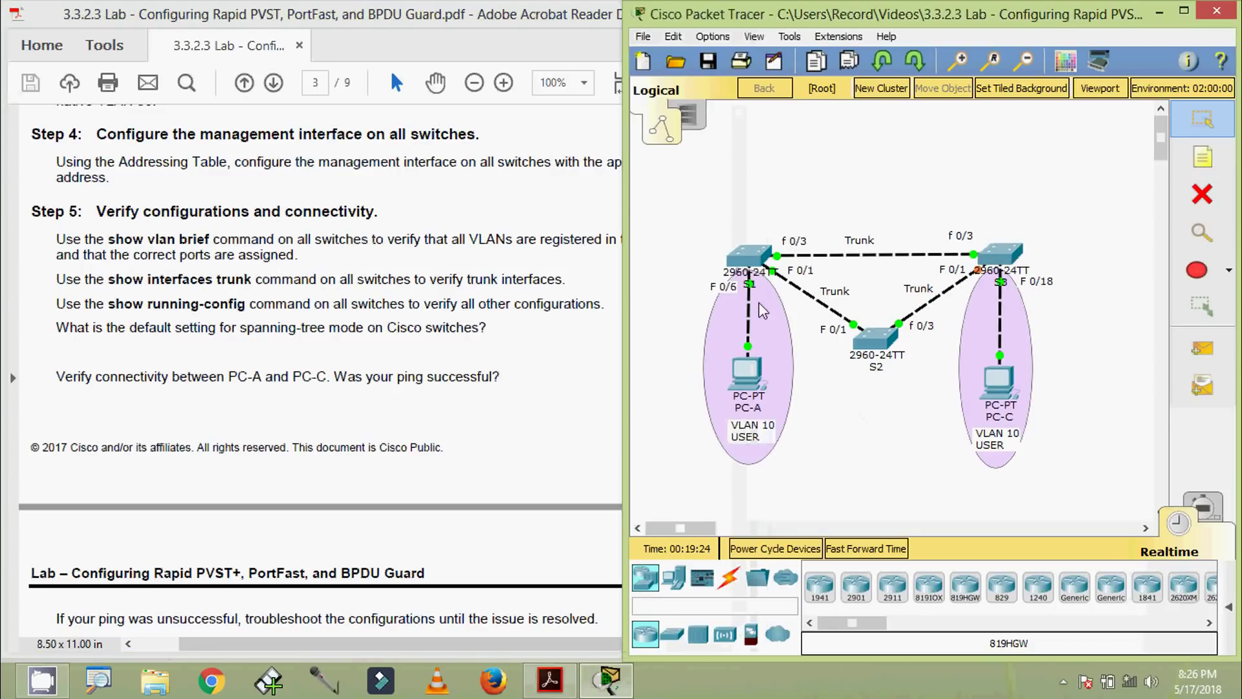
{"action": "left_click", "coordinate": [746, 259]}
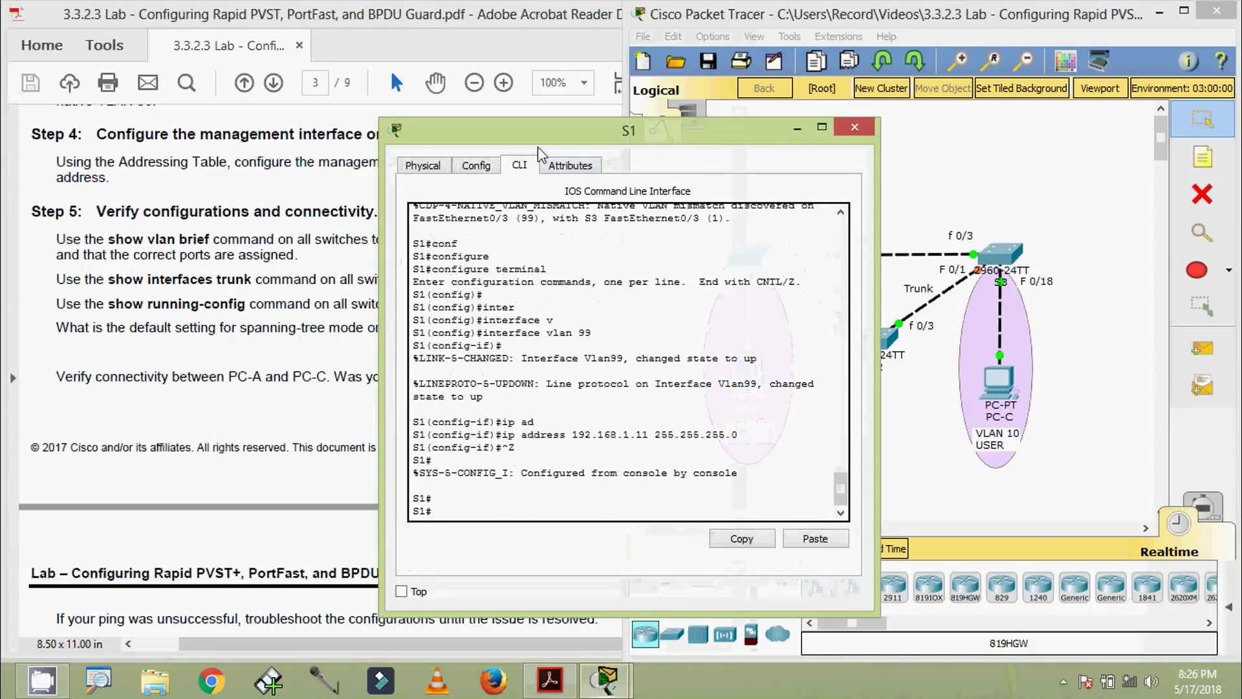
{"action": "left_click_drag", "start_coordinate": [537, 146], "coordinate": [728, 52]}
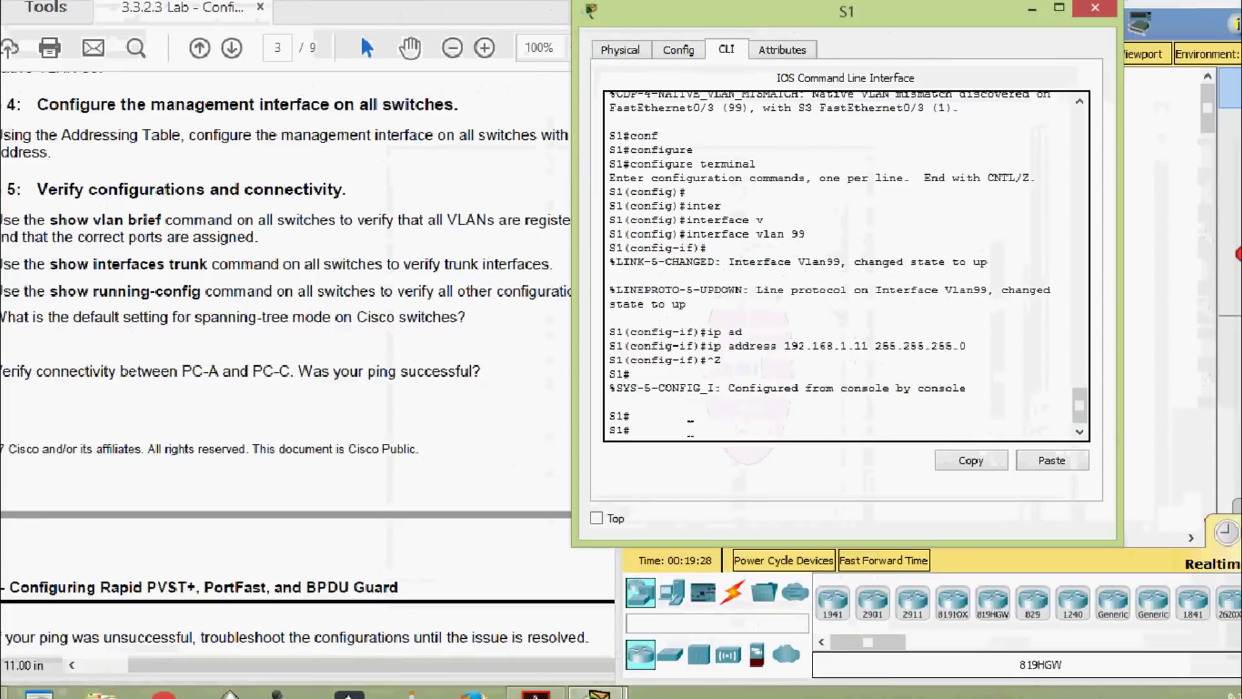
Run show vlan brief on S1 and highlight Fa0/6 in the VLAN 10 User row
{"action": "type", "text": "sh"}
{"action": "key", "text": "Tab"}
{"action": "type", "text": "vl"}
{"action": "key", "text": "Tab"}
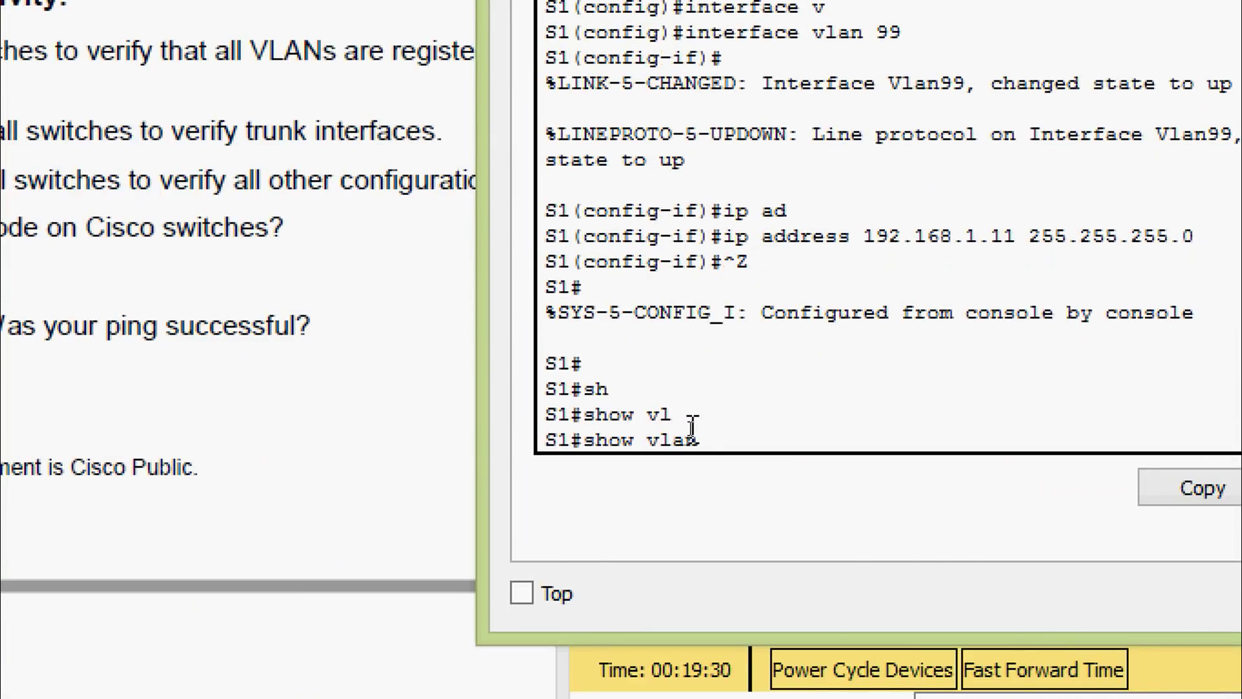
{"action": "type", "text": "b"}
{"action": "key", "text": "Tab"}
{"action": "key", "text": "Return"}
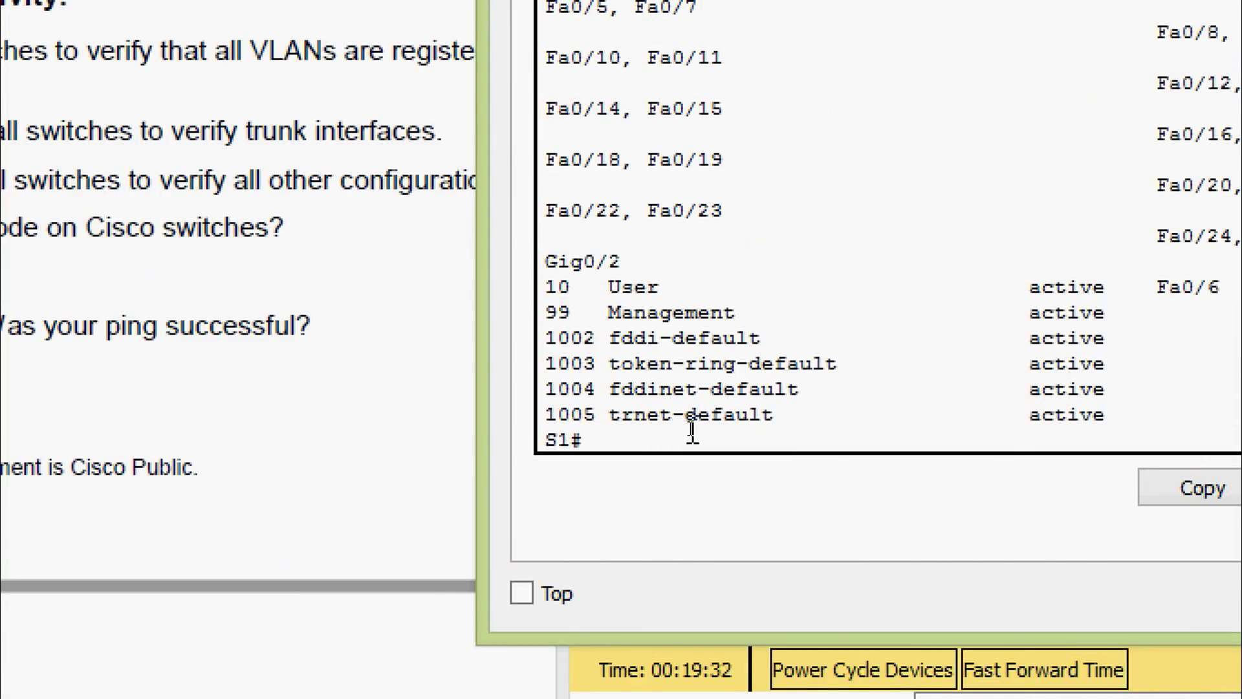
{"action": "left_click_drag", "start_coordinate": [487, 379], "coordinate": [19, 343]}
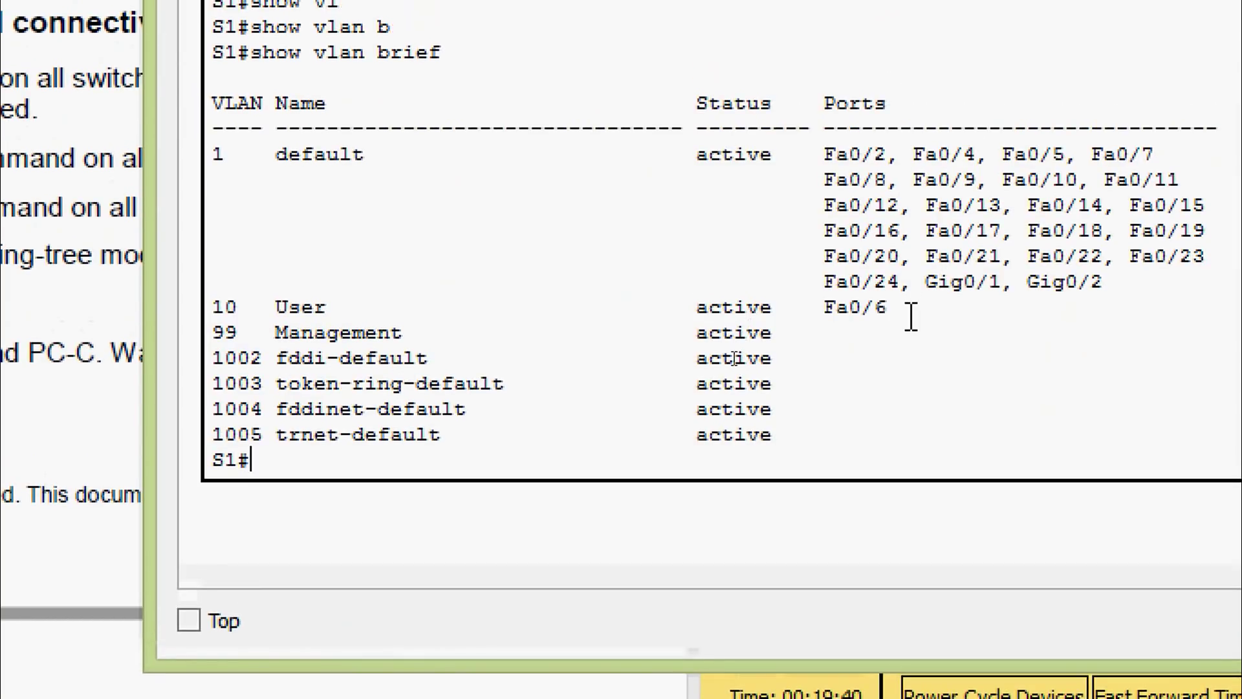
{"action": "left_click_drag", "start_coordinate": [911, 313], "coordinate": [823, 308]}
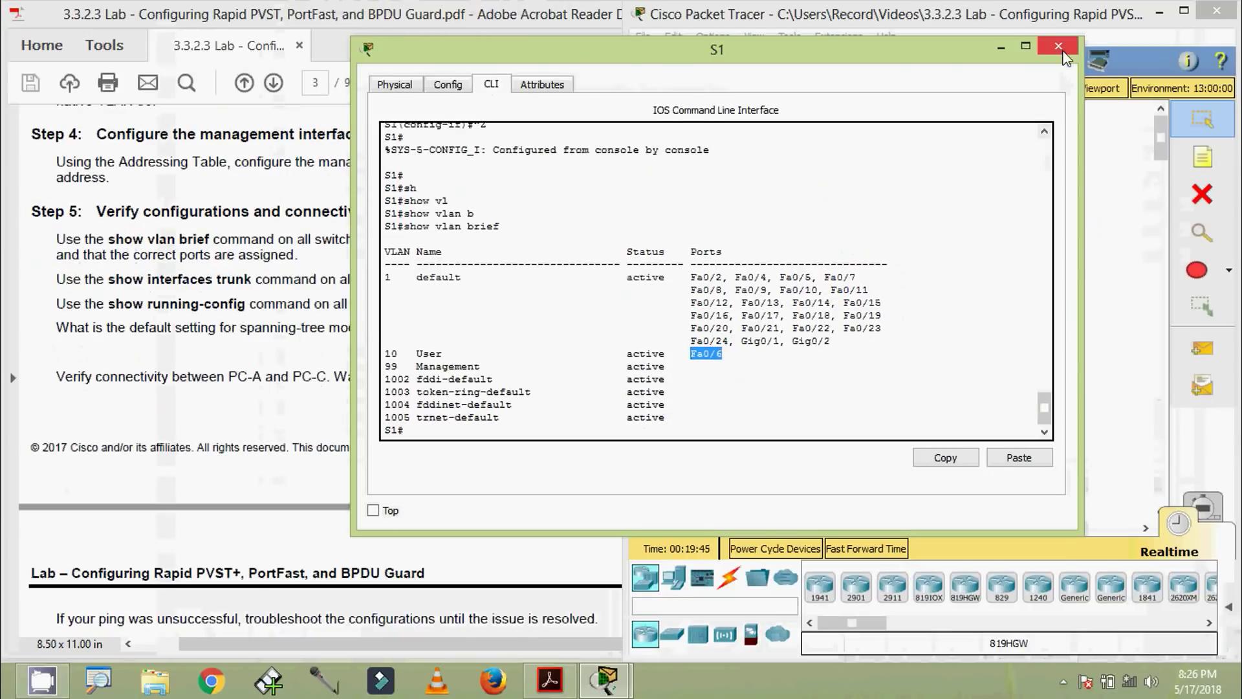
Close S1's window, open S3's CLI and run show vlan brief
{"action": "left_click", "coordinate": [1058, 46]}
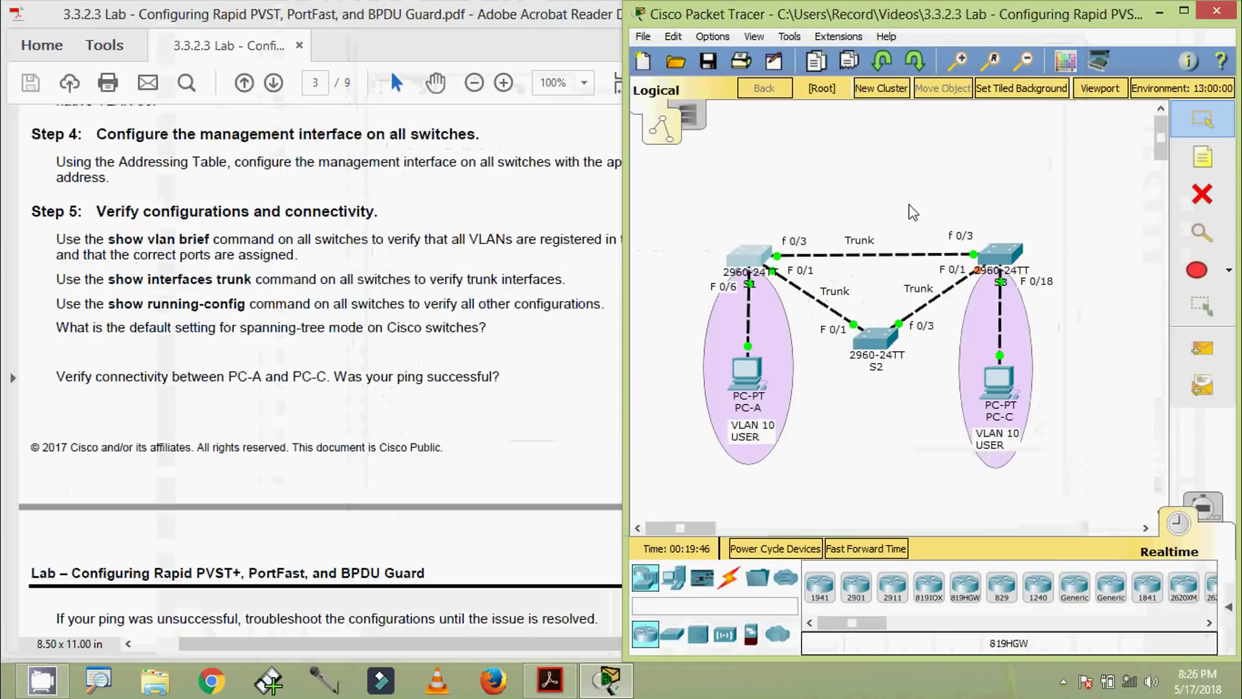
{"action": "left_click", "coordinate": [1003, 254]}
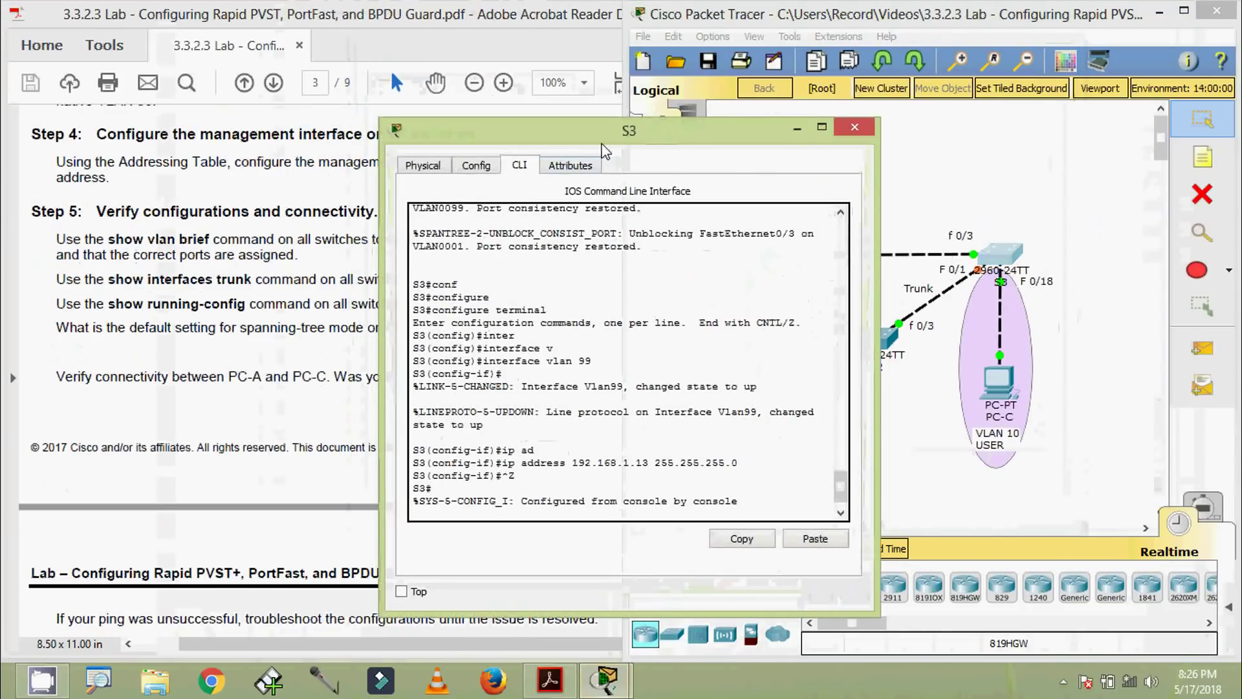
{"action": "key", "text": "Return"}
{"action": "key", "text": "Return"}
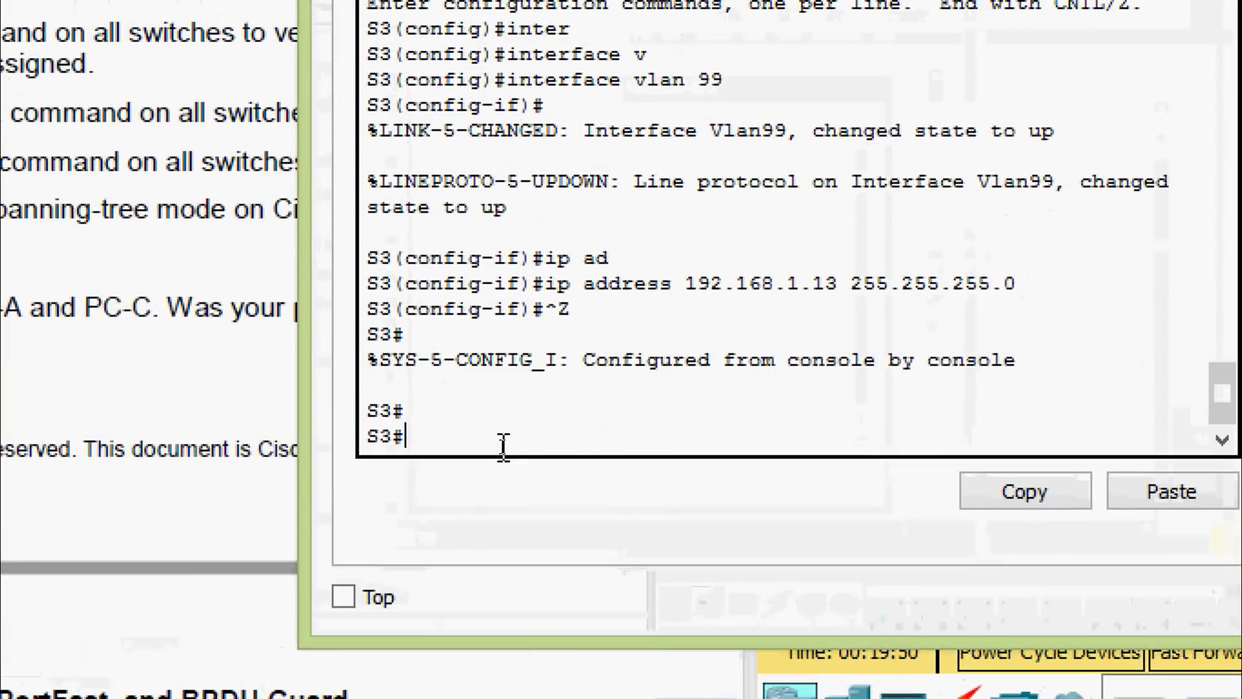
{"action": "type", "text": "sh"}
{"action": "key", "text": "Tab"}
{"action": "type", "text": "vl"}
{"action": "key", "text": "Tab"}
{"action": "type", "text": "b"}
{"action": "key", "text": "Tab"}
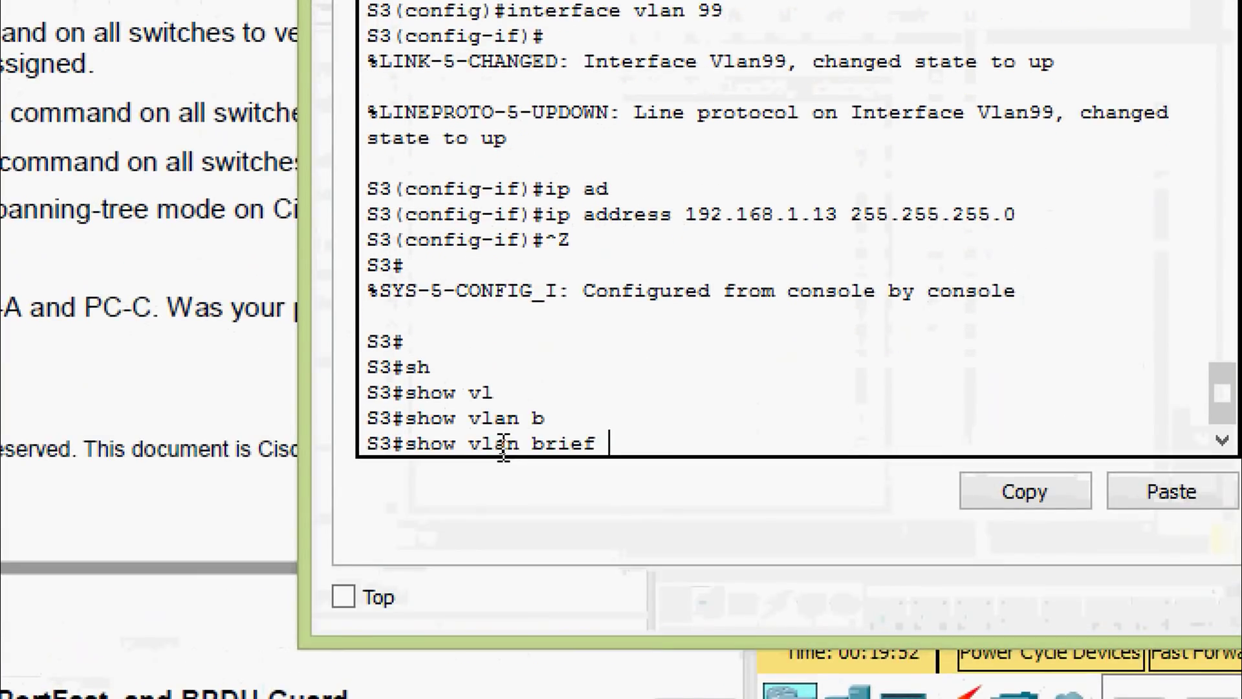
{"action": "key", "text": "Return"}
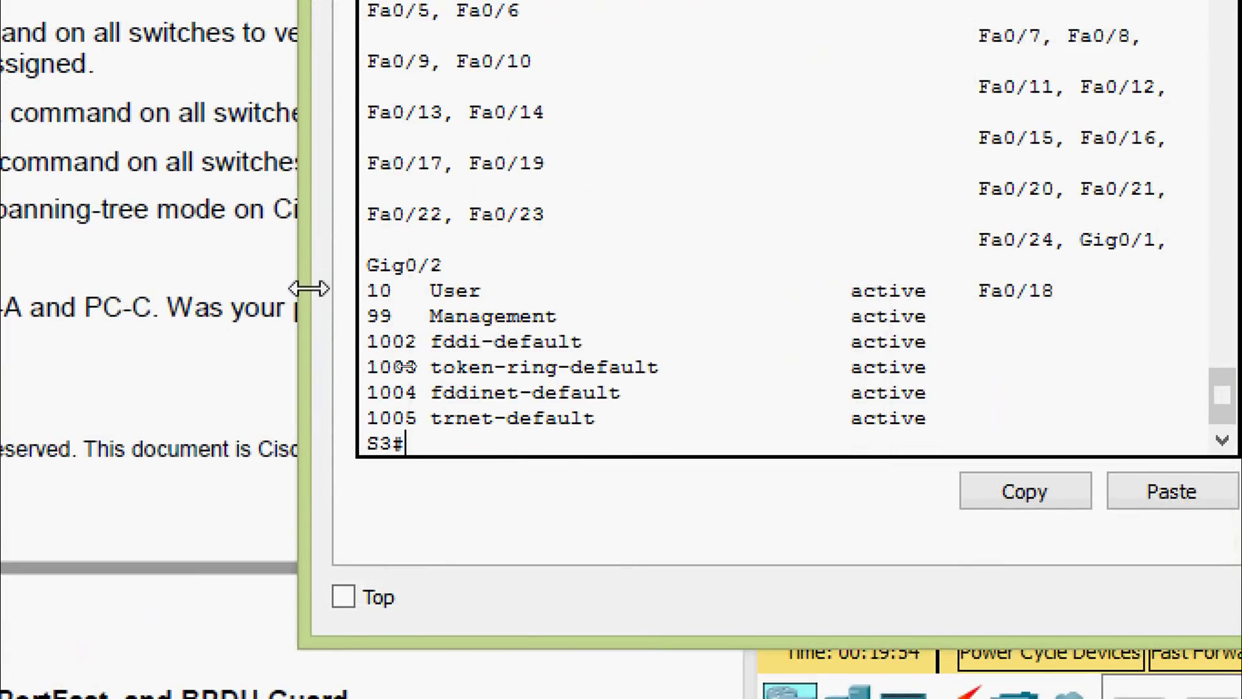
Highlight Fa0/18 and the VLAN 10 User entry, then close S3's window
{"action": "left_click_drag", "start_coordinate": [300, 281], "coordinate": [19, 272]}
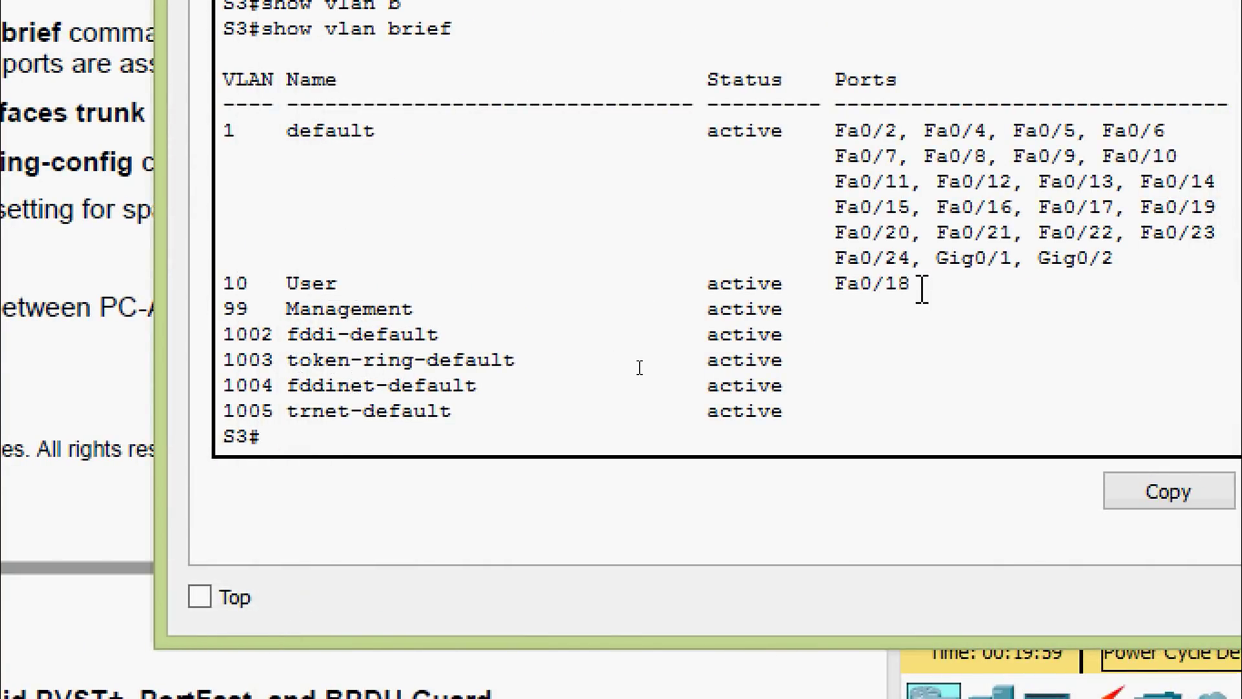
{"action": "left_click_drag", "start_coordinate": [921, 285], "coordinate": [834, 283]}
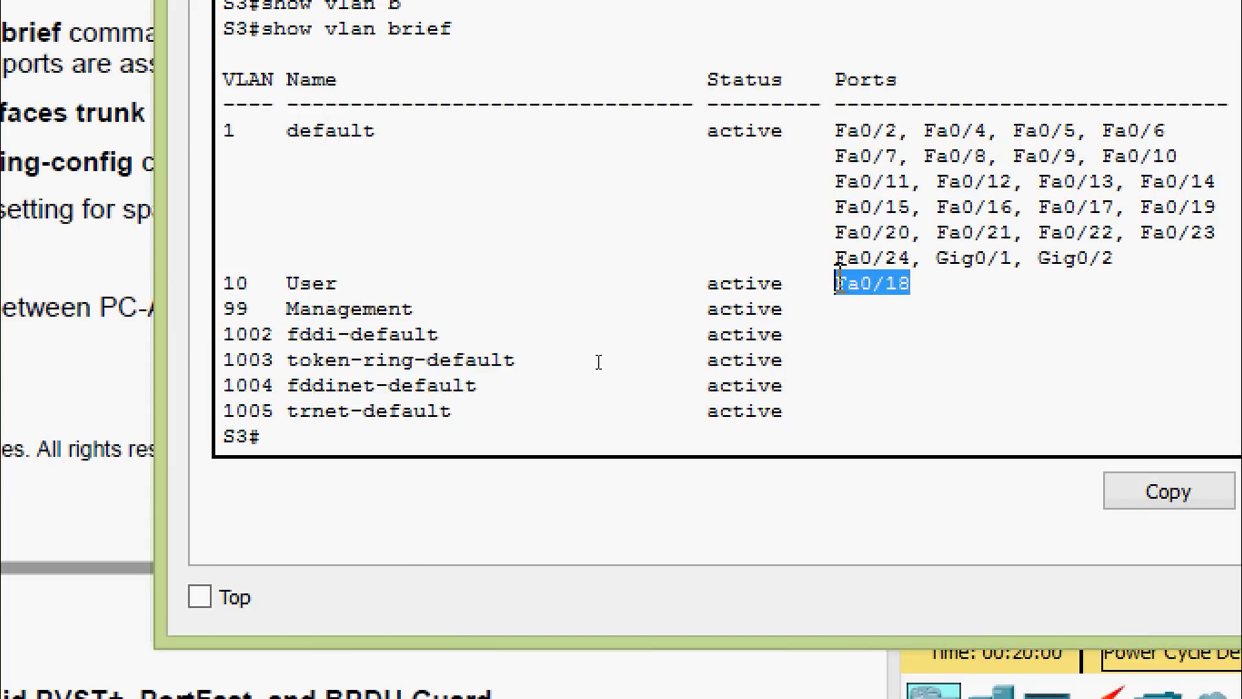
{"action": "left_click", "coordinate": [344, 283]}
{"action": "left_click_drag", "start_coordinate": [343, 283], "coordinate": [223, 283]}
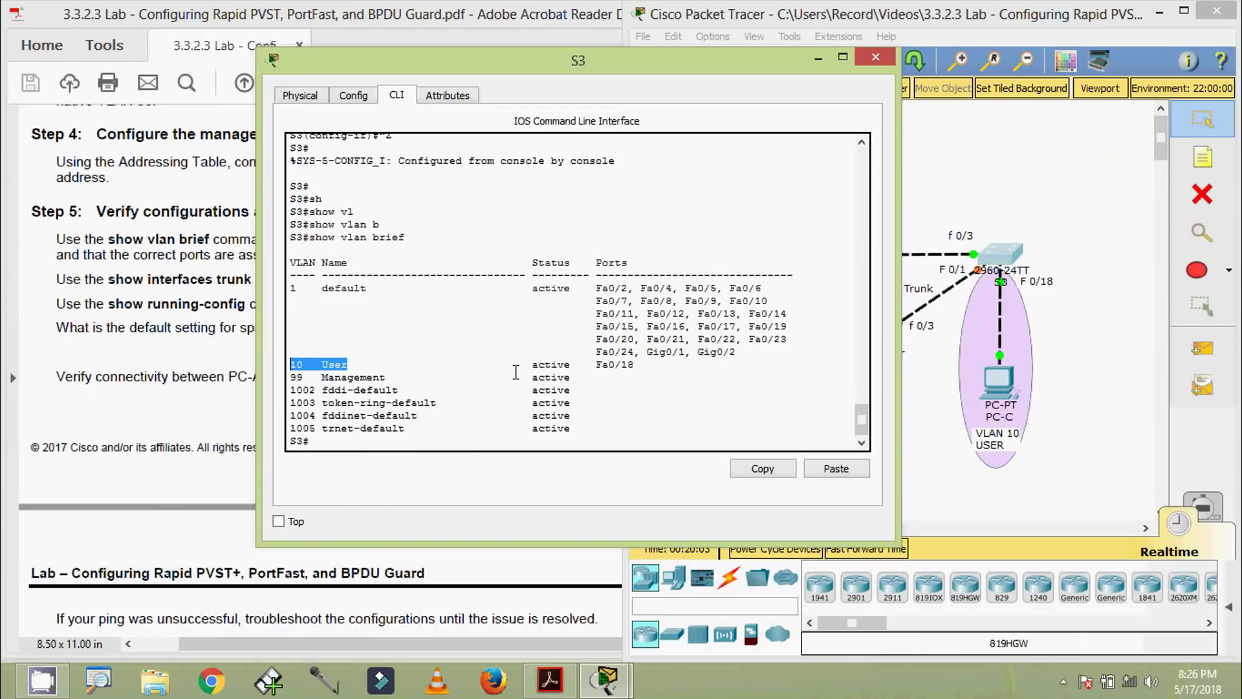
{"action": "left_click", "coordinate": [873, 62]}
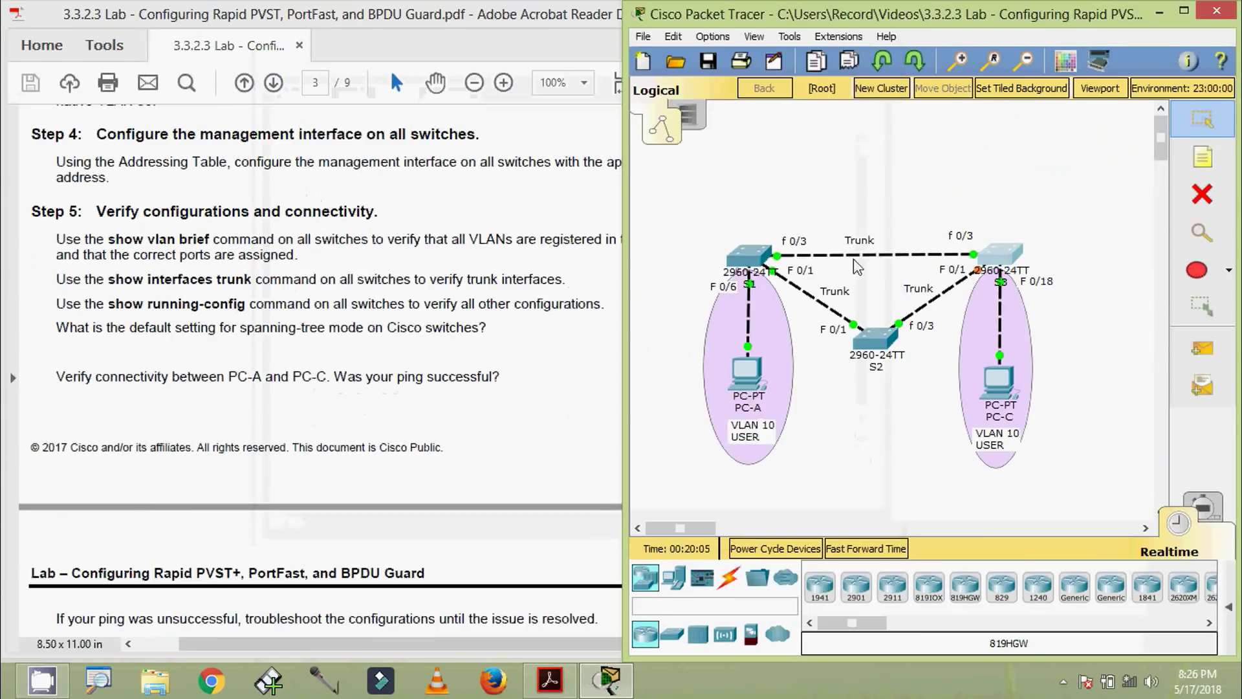
Open S2's CLI and run show vlan brief
{"action": "left_click", "coordinate": [879, 339]}
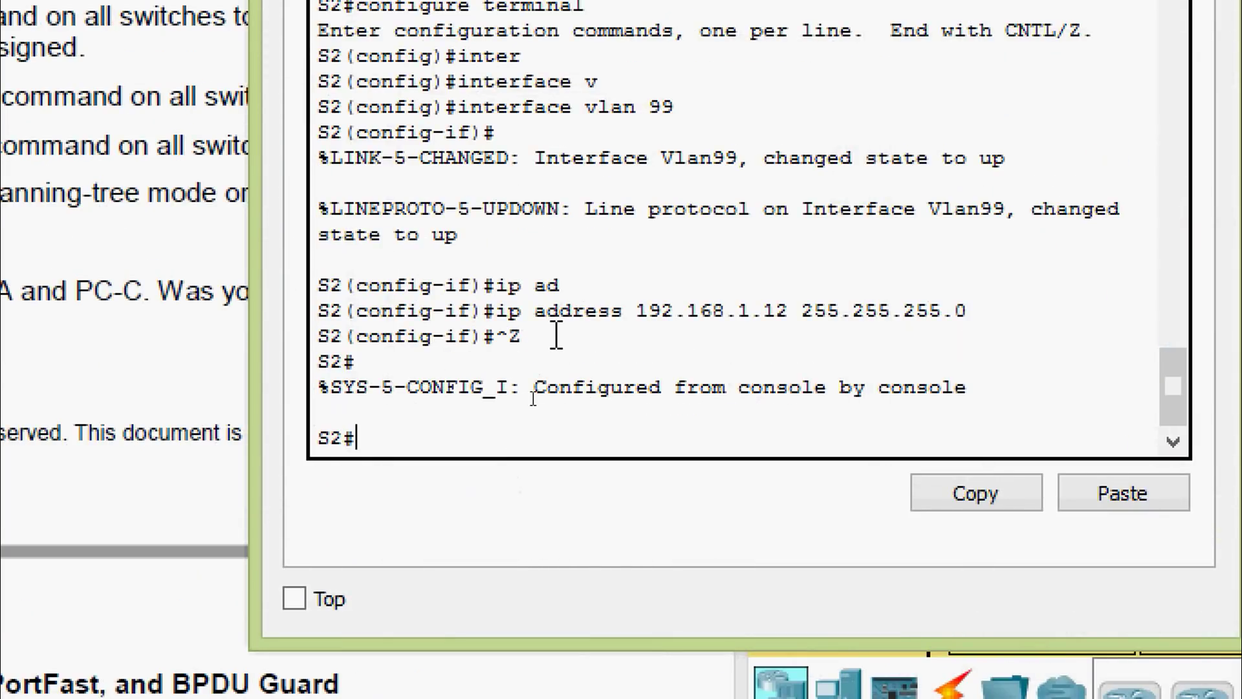
{"action": "type", "text": "sh"}
{"action": "key", "text": "Tab"}
{"action": "type", "text": "vl"}
{"action": "key", "text": "Tab"}
{"action": "type", "text": "b"}
{"action": "key", "text": "Tab"}
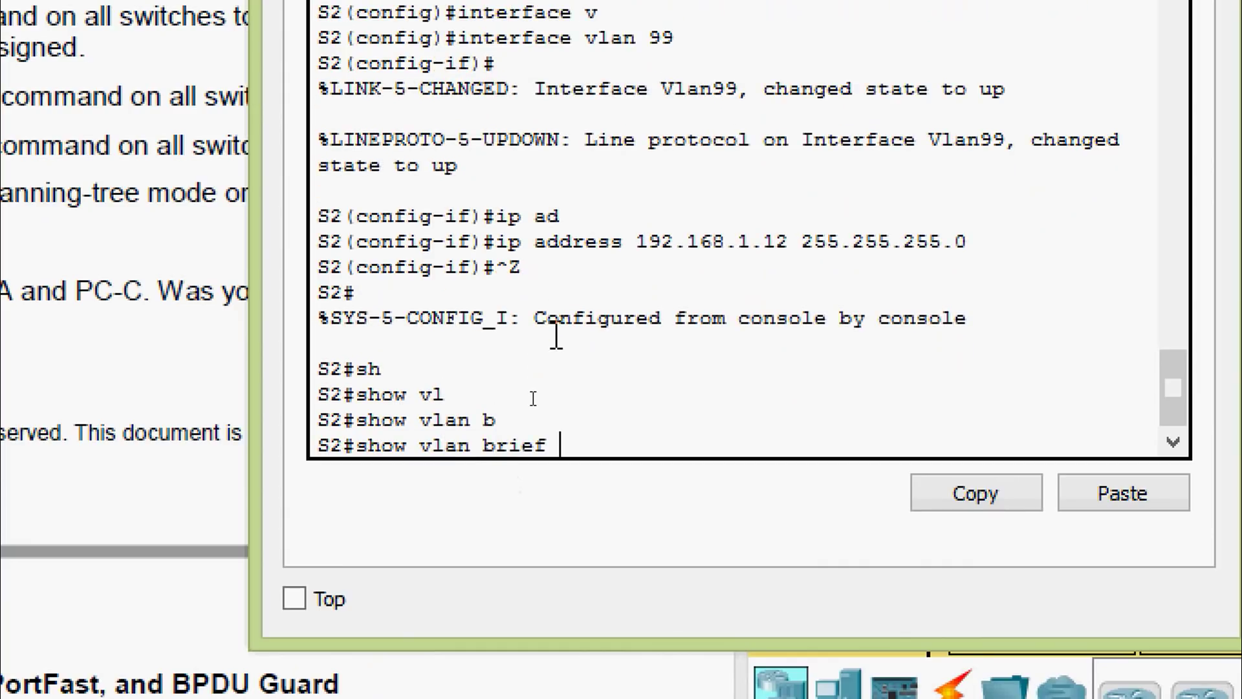
{"action": "key", "text": "Return"}
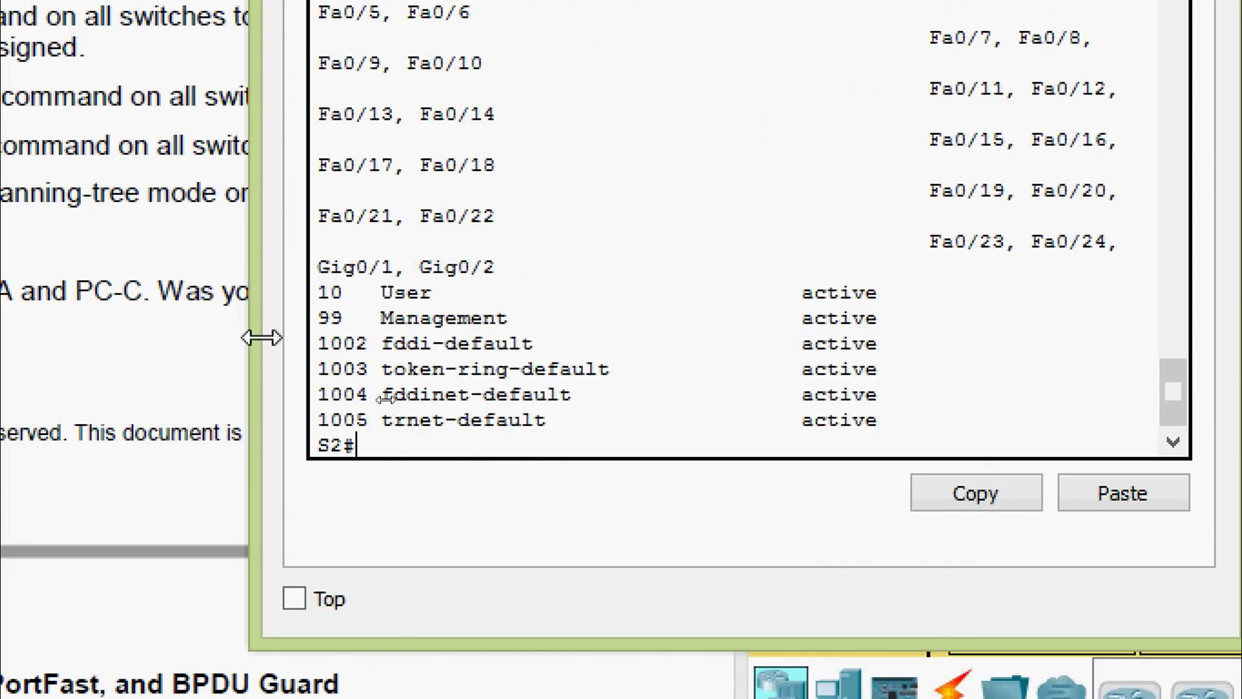
Review the VLAN 10 User and VLAN 99 Management rows, then close S2's window
{"action": "left_click_drag", "start_coordinate": [255, 336], "coordinate": [10, 315]}
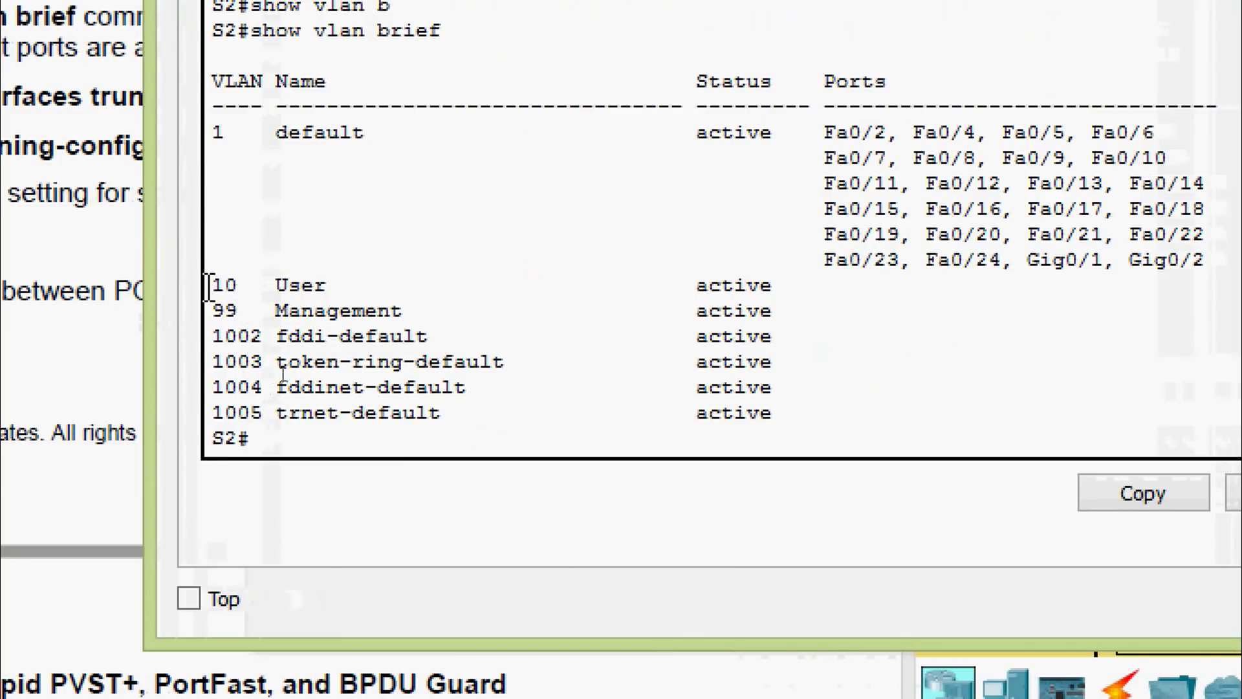
{"action": "left_click_drag", "start_coordinate": [207, 285], "coordinate": [817, 311]}
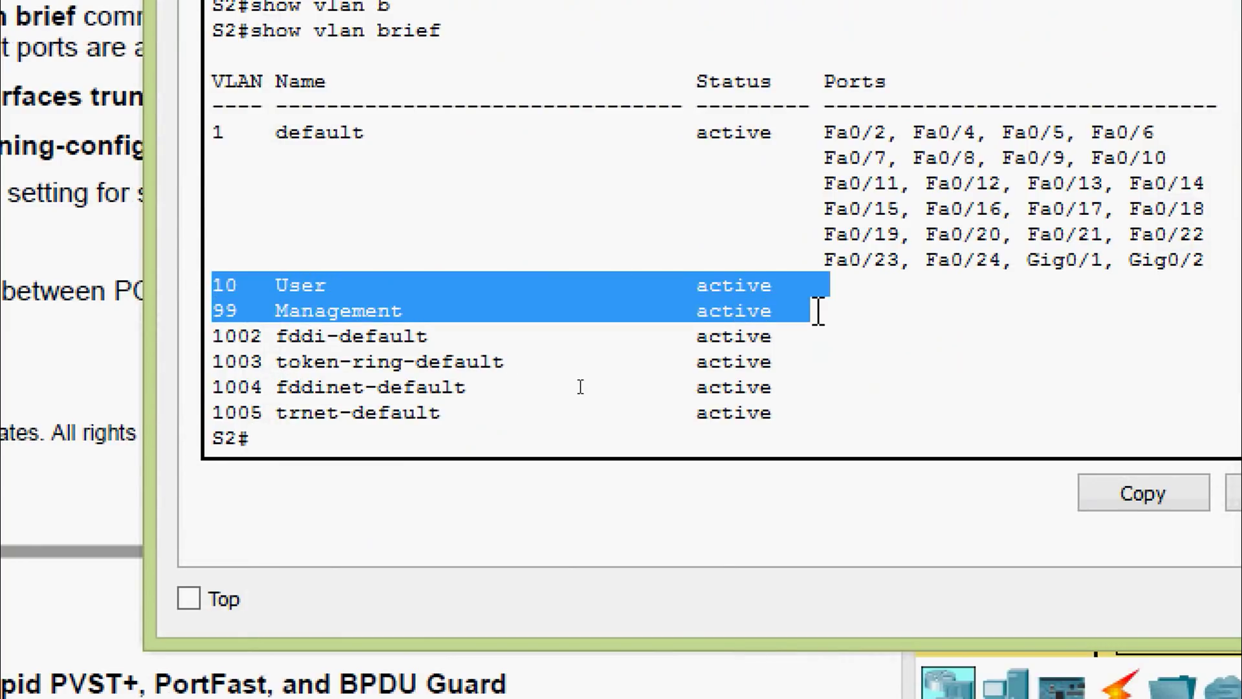
{"action": "left_click", "coordinate": [817, 311]}
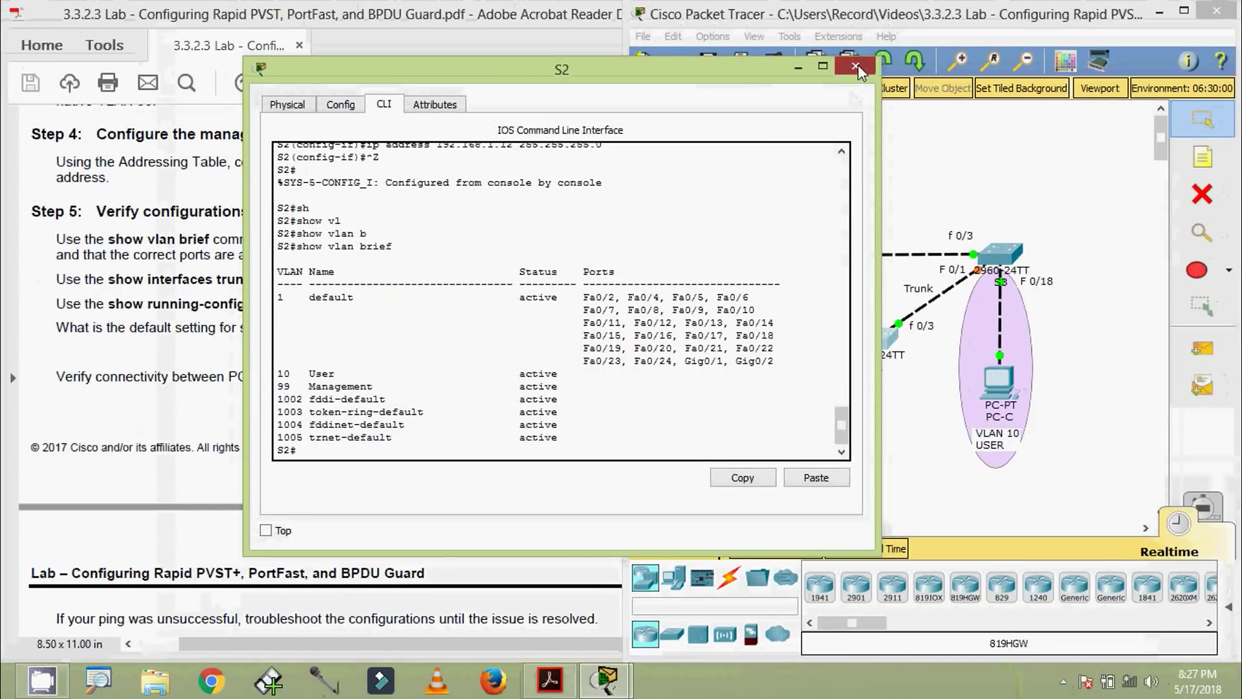
{"action": "left_click", "coordinate": [858, 65]}
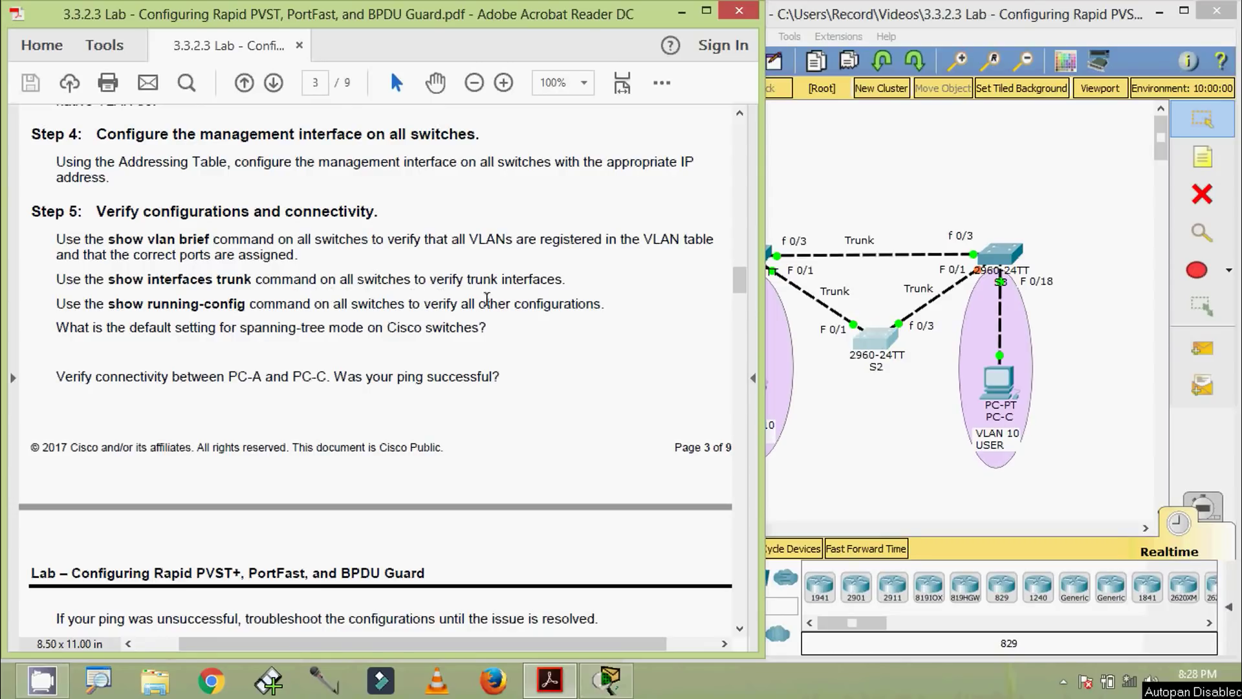
Bring Packet Tracer forward, open S1's console and run show interfaces trunk
{"action": "left_click", "coordinate": [907, 437]}
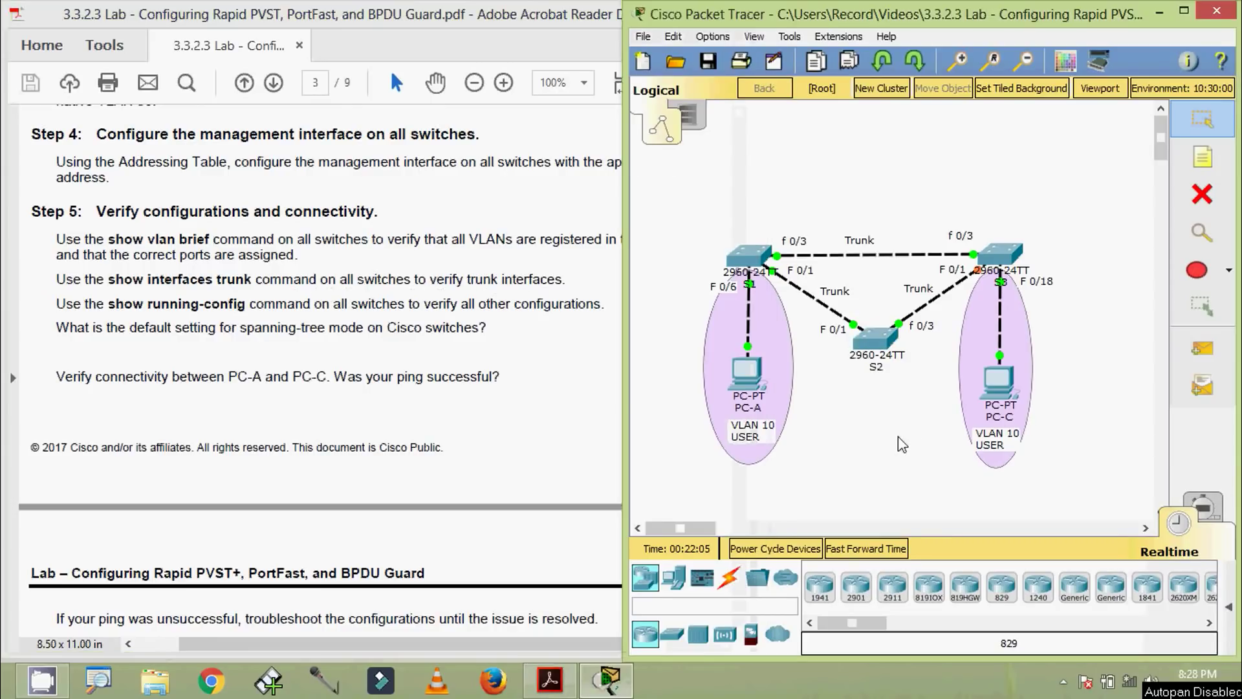
{"action": "left_click", "coordinate": [745, 272]}
{"action": "left_click_drag", "start_coordinate": [625, 139], "coordinate": [588, 72]}
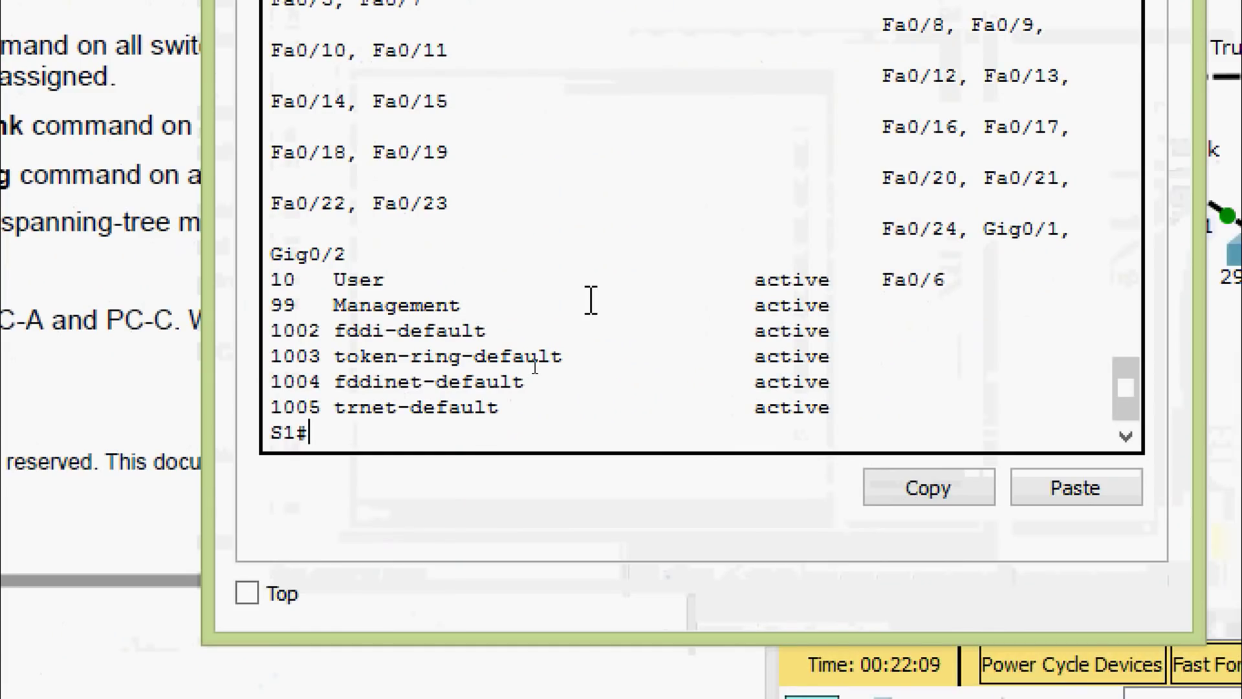
{"action": "type", "text": "sh"}
{"action": "key", "text": "Tab"}
{"action": "type", "text": "inter"}
{"action": "key", "text": "Tab"}
{"action": "type", "text": "t"}
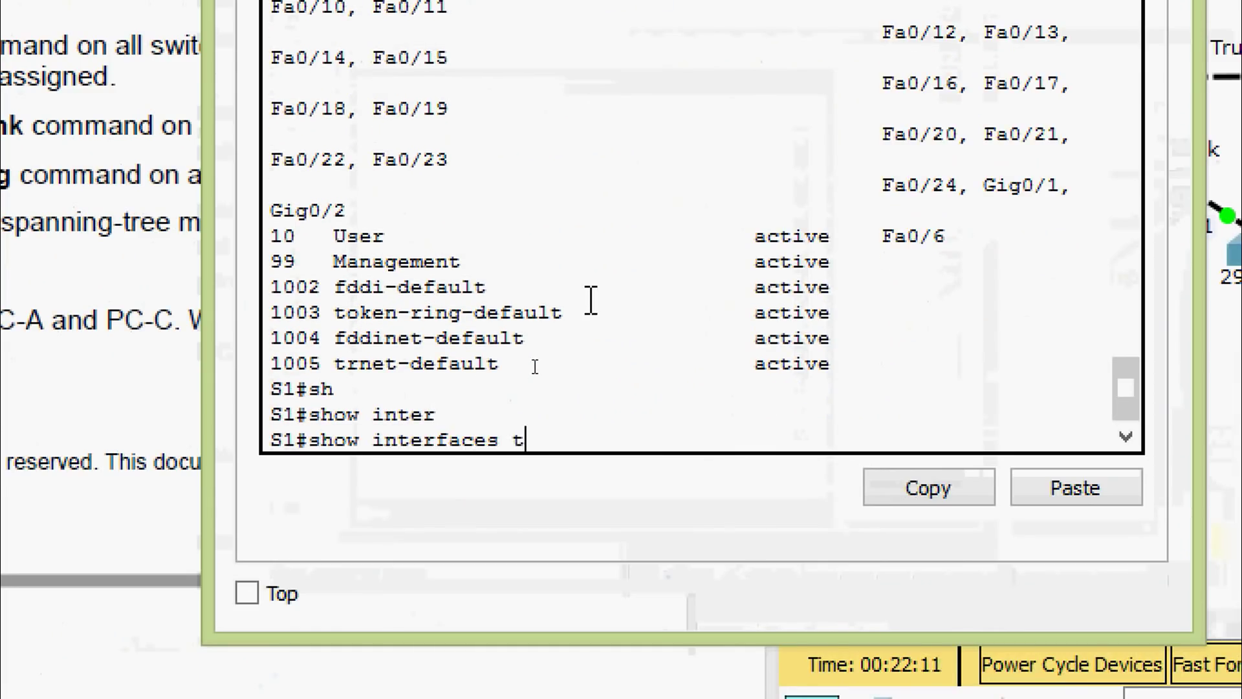
{"action": "type", "text": "r"}
{"action": "key", "text": "Tab"}
{"action": "key", "text": "Return"}
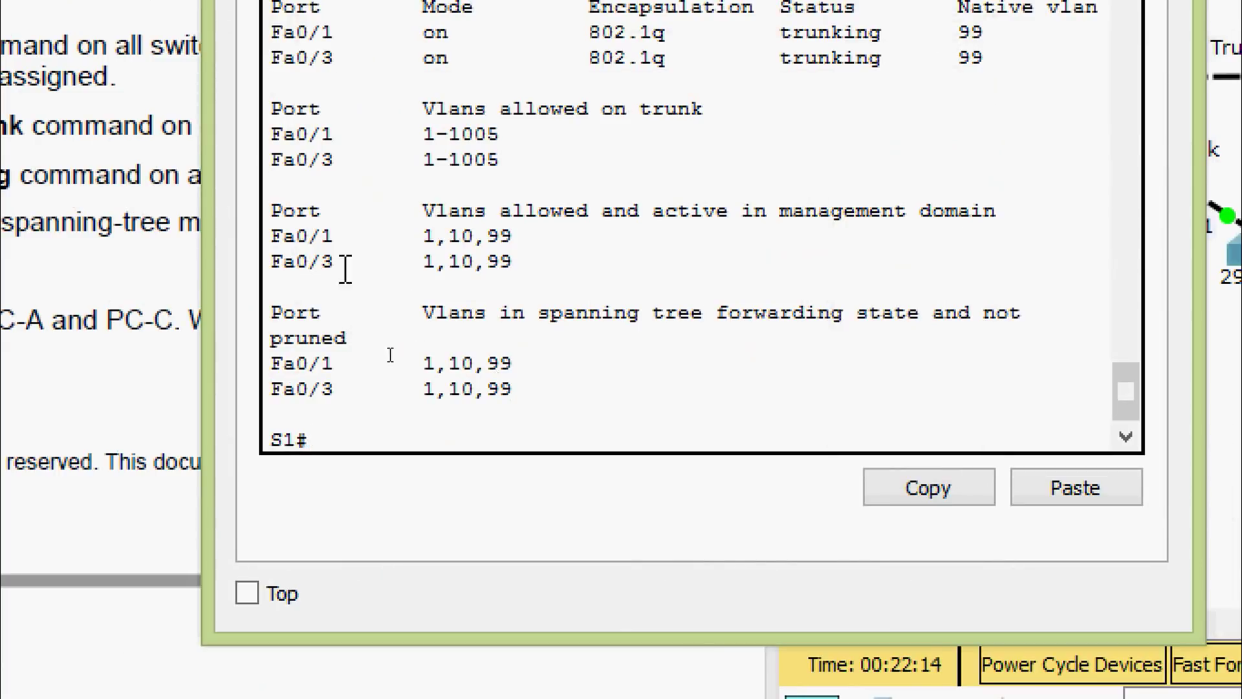
Widen the output and highlight trunk ports Fa0/1 and Fa0/3 (802.1q, native VLAN 99)
{"action": "left_click_drag", "start_coordinate": [203, 300], "coordinate": [56, 302]}
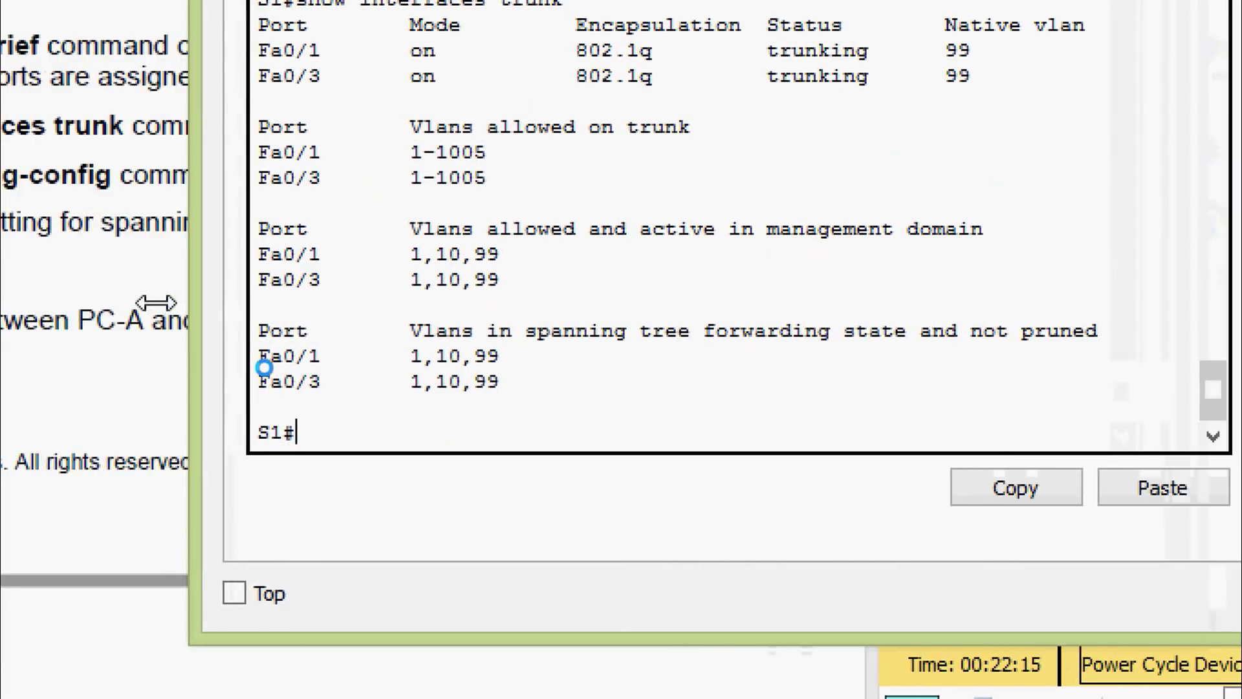
{"action": "left_click_drag", "start_coordinate": [156, 302], "coordinate": [84, 305]}
{"action": "scroll", "coordinate": [317, 235], "scroll_direction": "up", "scroll_amount": 3}
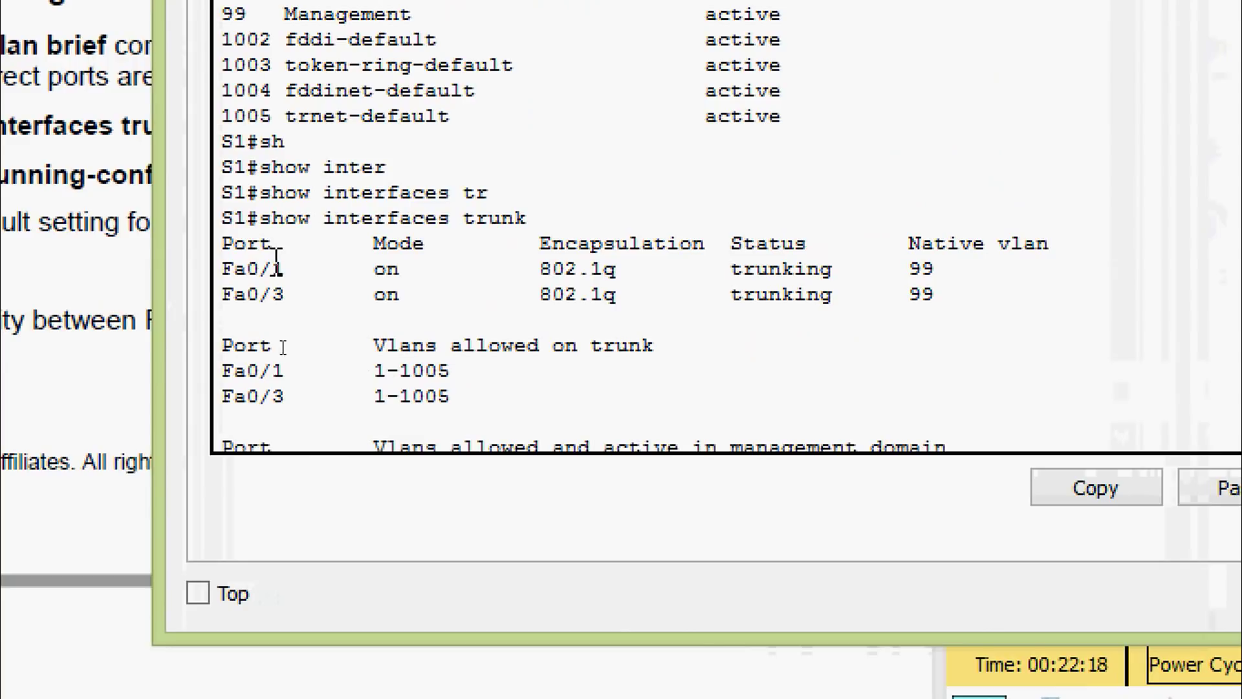
{"action": "left_click_drag", "start_coordinate": [222, 265], "coordinate": [247, 299]}
{"action": "left_click", "coordinate": [291, 299]}
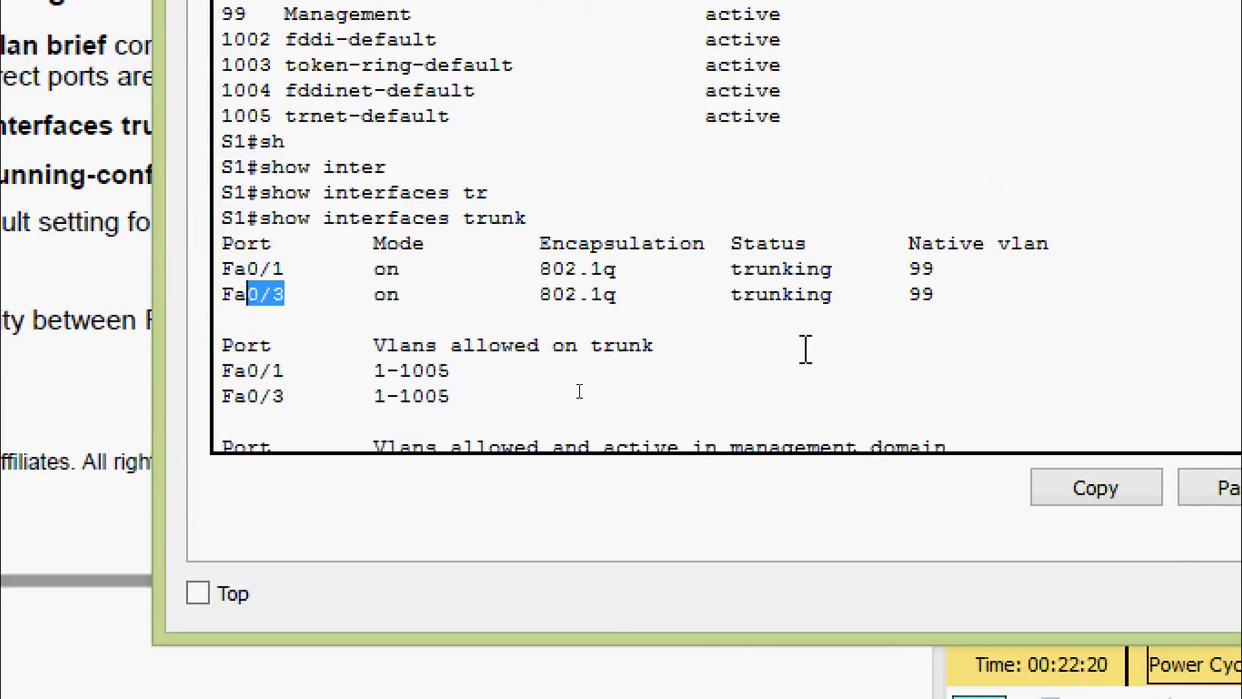
{"action": "left_click", "coordinate": [822, 292]}
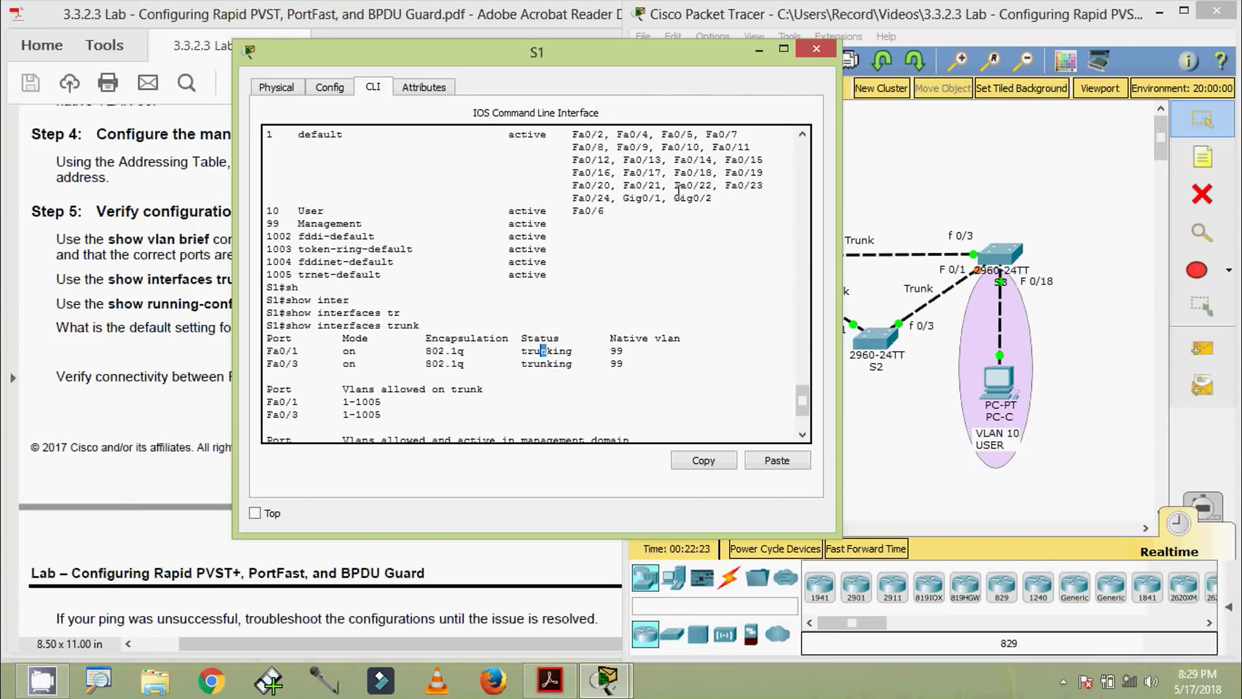
Close S1's window and open S2's console
{"action": "left_click", "coordinate": [816, 49]}
{"action": "left_click", "coordinate": [880, 336]}
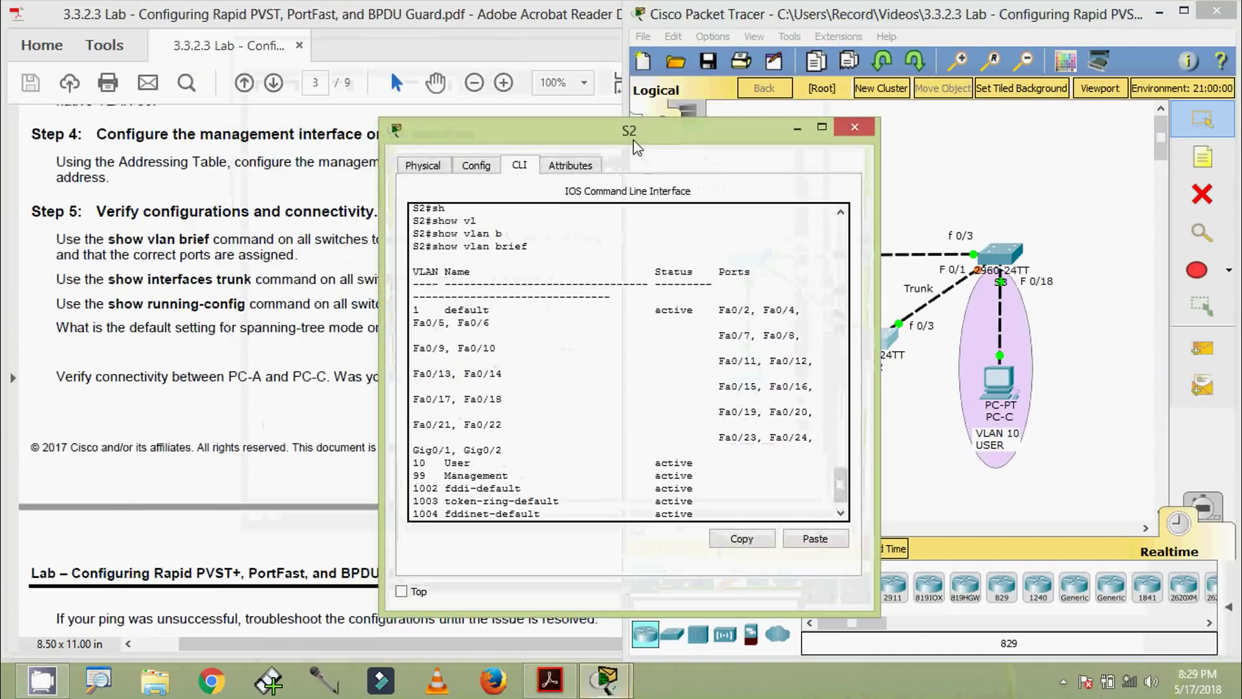
{"action": "left_click_drag", "start_coordinate": [842, 123], "coordinate": [634, 58]}
{"action": "scroll", "coordinate": [588, 346], "scroll_direction": "down", "scroll_amount": 1}
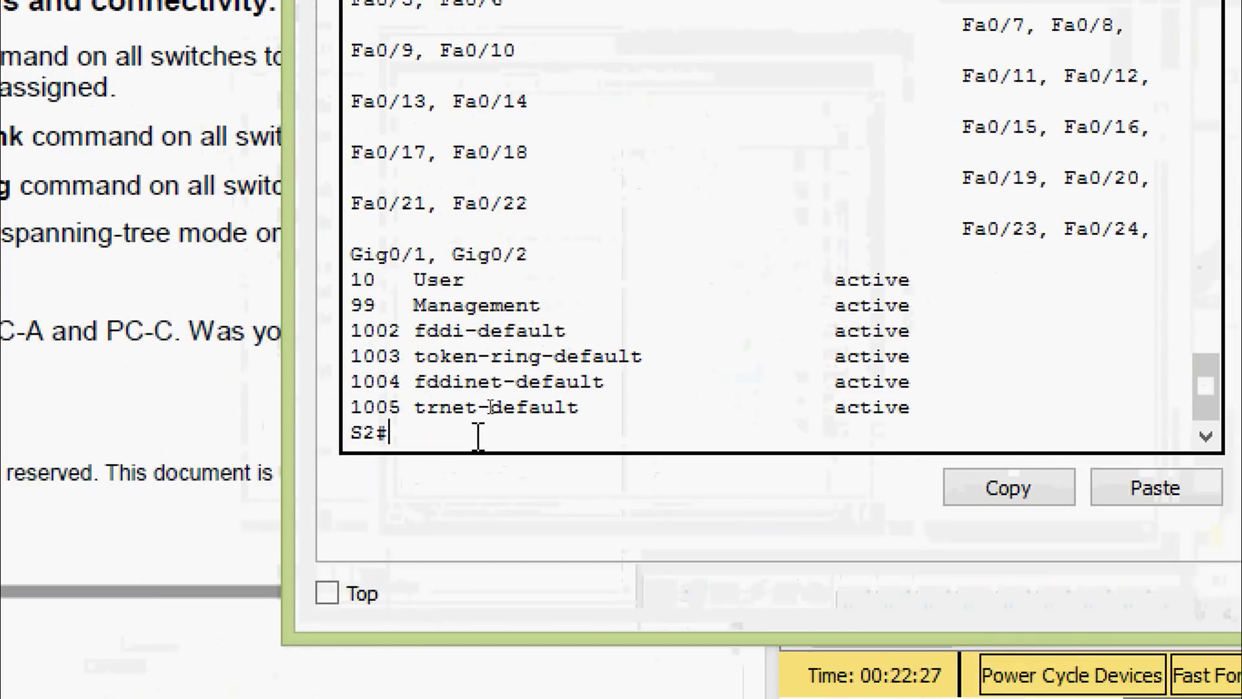
Run show interfaces trunk on S2 and highlight trunk port Fa0/1
{"action": "type", "text": "sh"}
{"action": "key", "text": "Tab"}
{"action": "type", "text": "inter"}
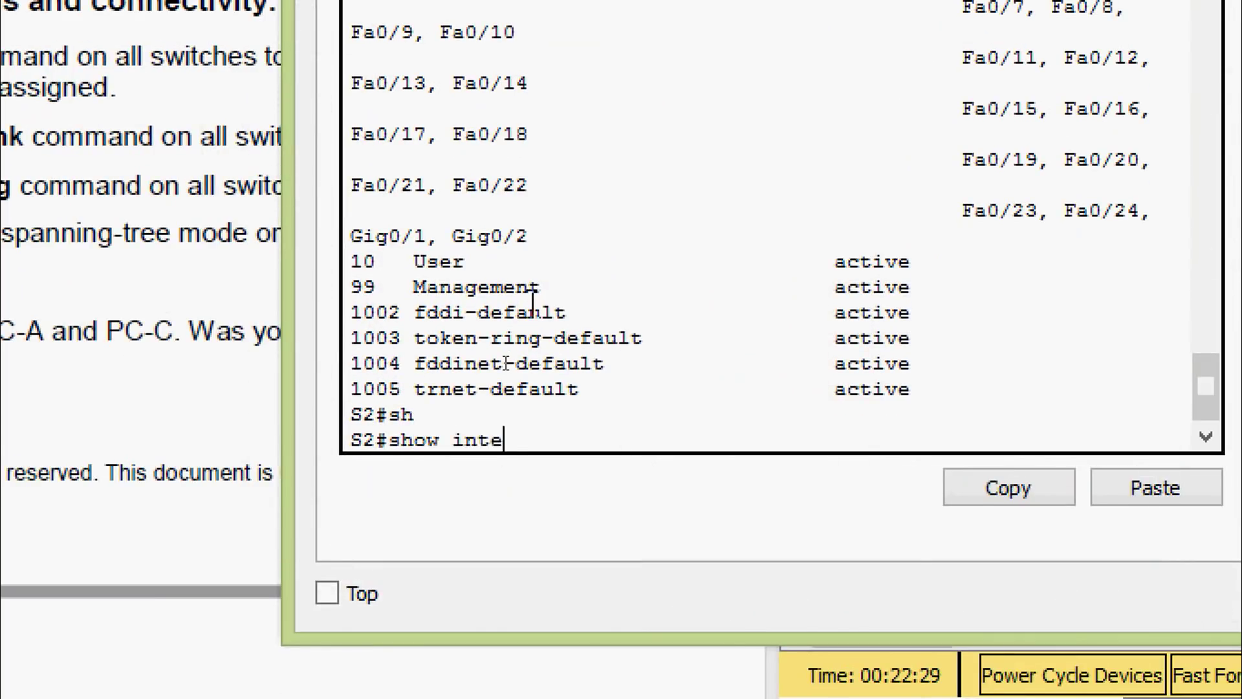
{"action": "key", "text": "Tab"}
{"action": "type", "text": "tr"}
{"action": "key", "text": "Tab"}
{"action": "key", "text": "Return"}
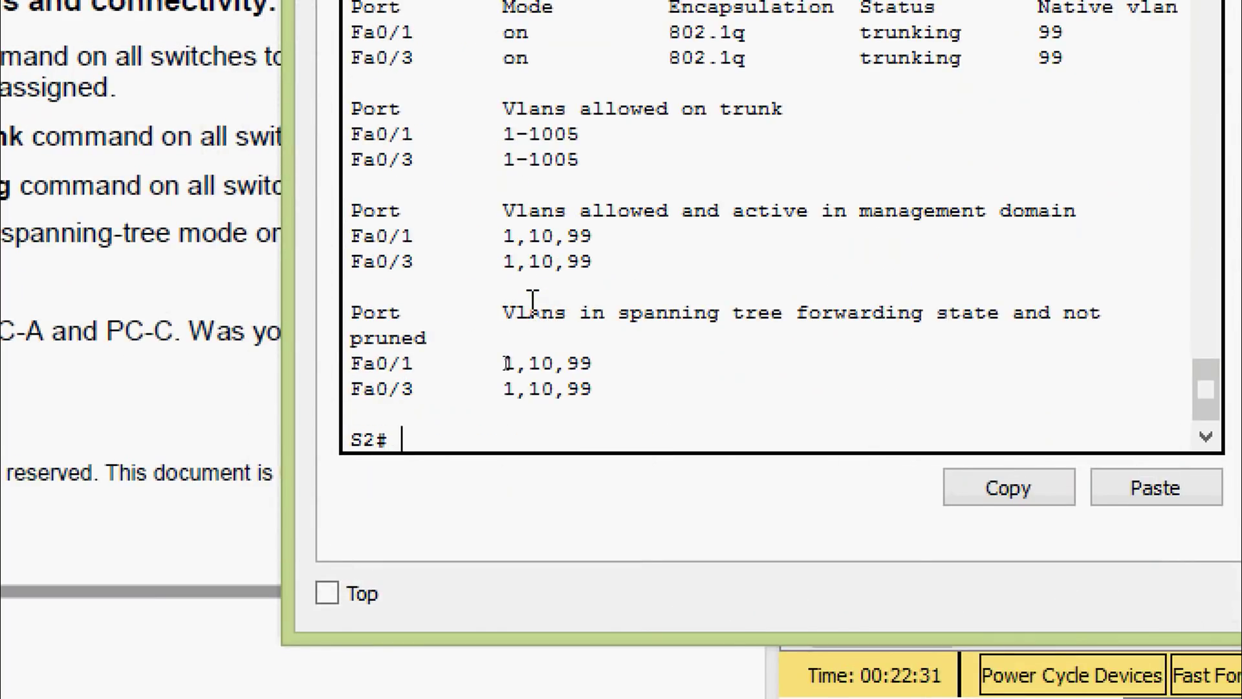
{"action": "left_click_drag", "start_coordinate": [285, 291], "coordinate": [23, 279]}
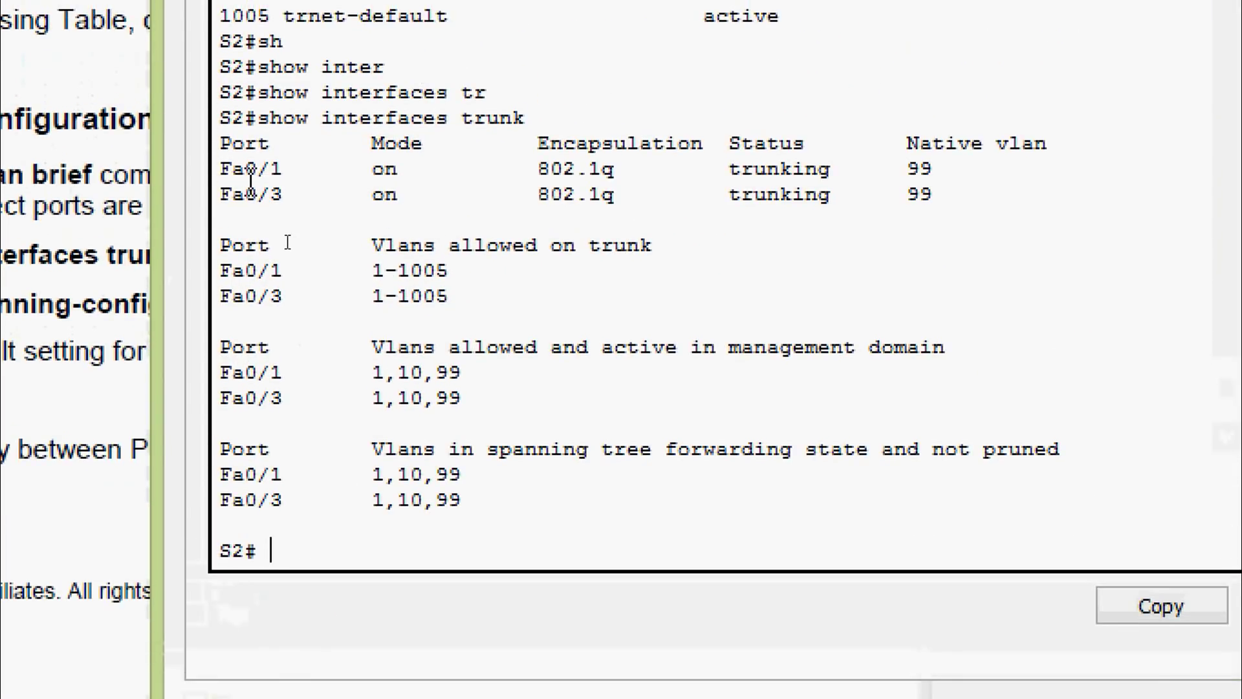
{"action": "left_click_drag", "start_coordinate": [220, 169], "coordinate": [233, 194]}
{"action": "left_click", "coordinate": [290, 193]}
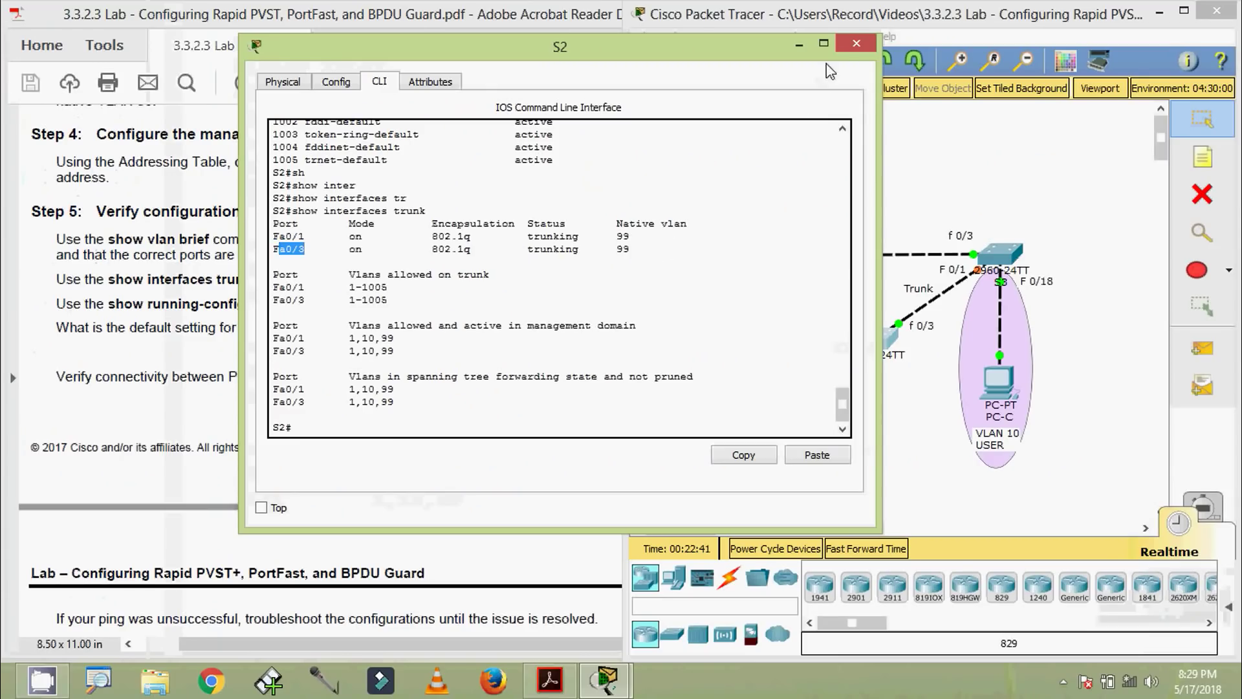
Close S2's window and open S3's console
{"action": "left_click", "coordinate": [856, 44]}
{"action": "left_click", "coordinate": [999, 247]}
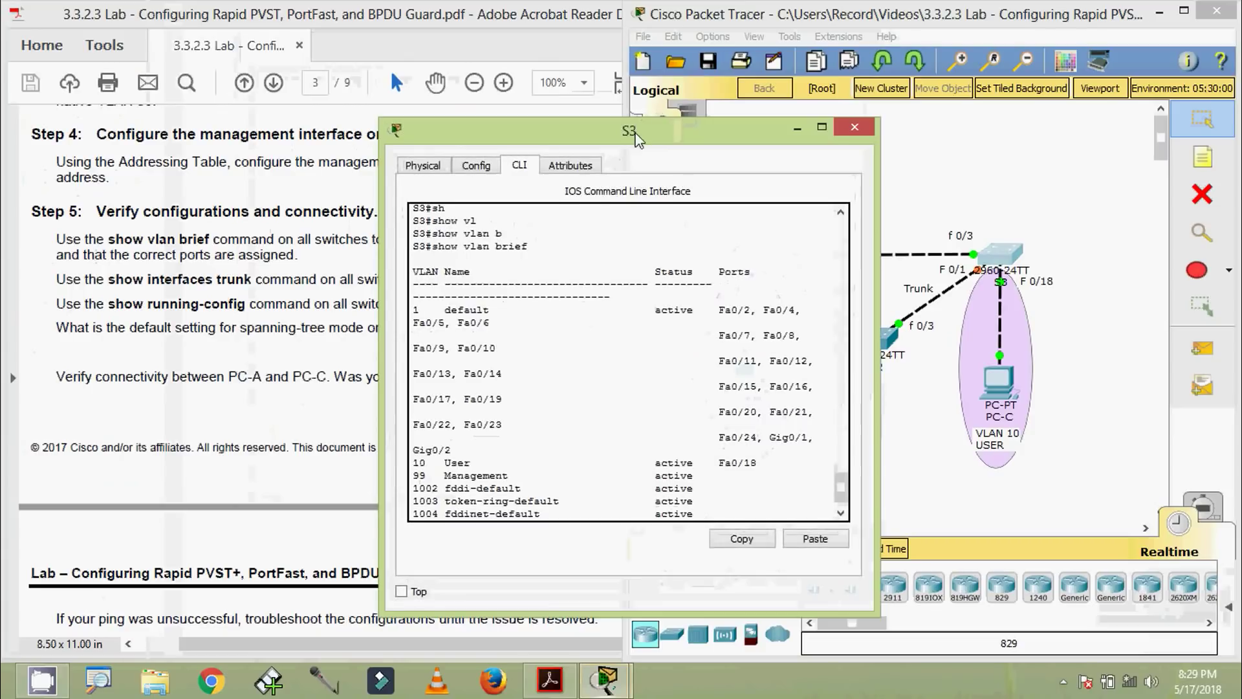
{"action": "left_click_drag", "start_coordinate": [638, 136], "coordinate": [626, 43]}
{"action": "scroll", "coordinate": [506, 422], "scroll_direction": "down", "scroll_amount": 1}
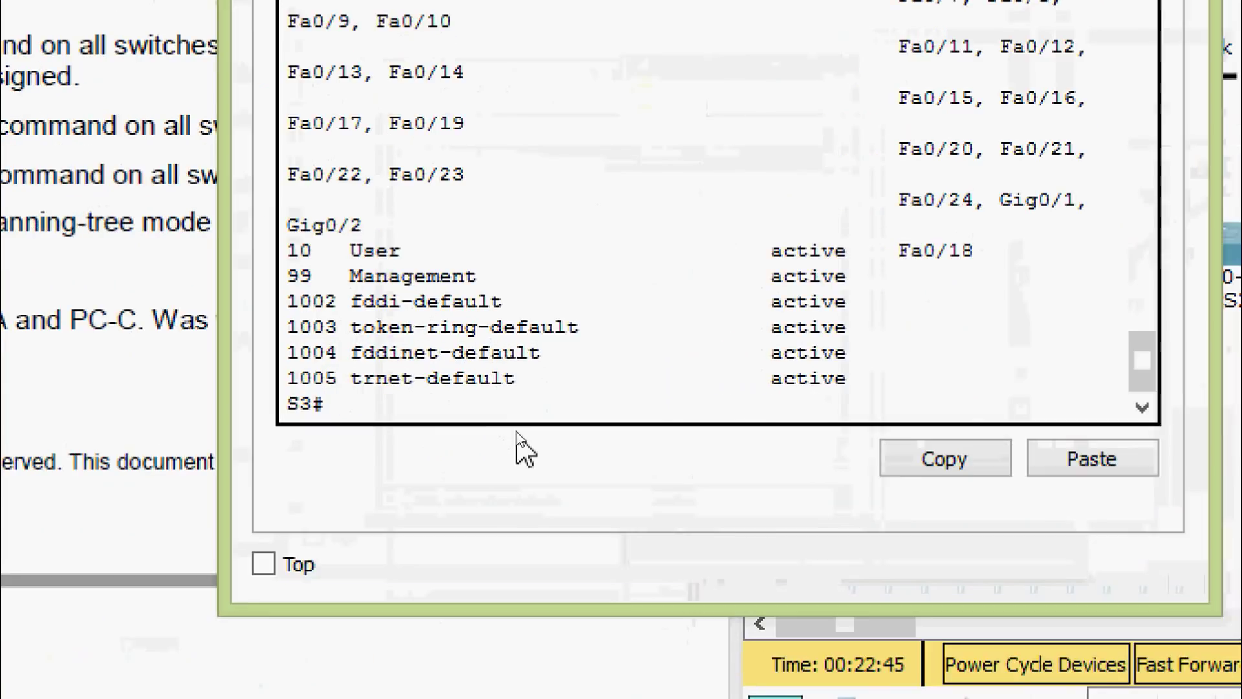
Run show interfaces trunk on S3, note Fa0/1 forwards no VLANs, then close the window
{"action": "type", "text": "sh"}
{"action": "key", "text": "Tab"}
{"action": "type", "text": "inter"}
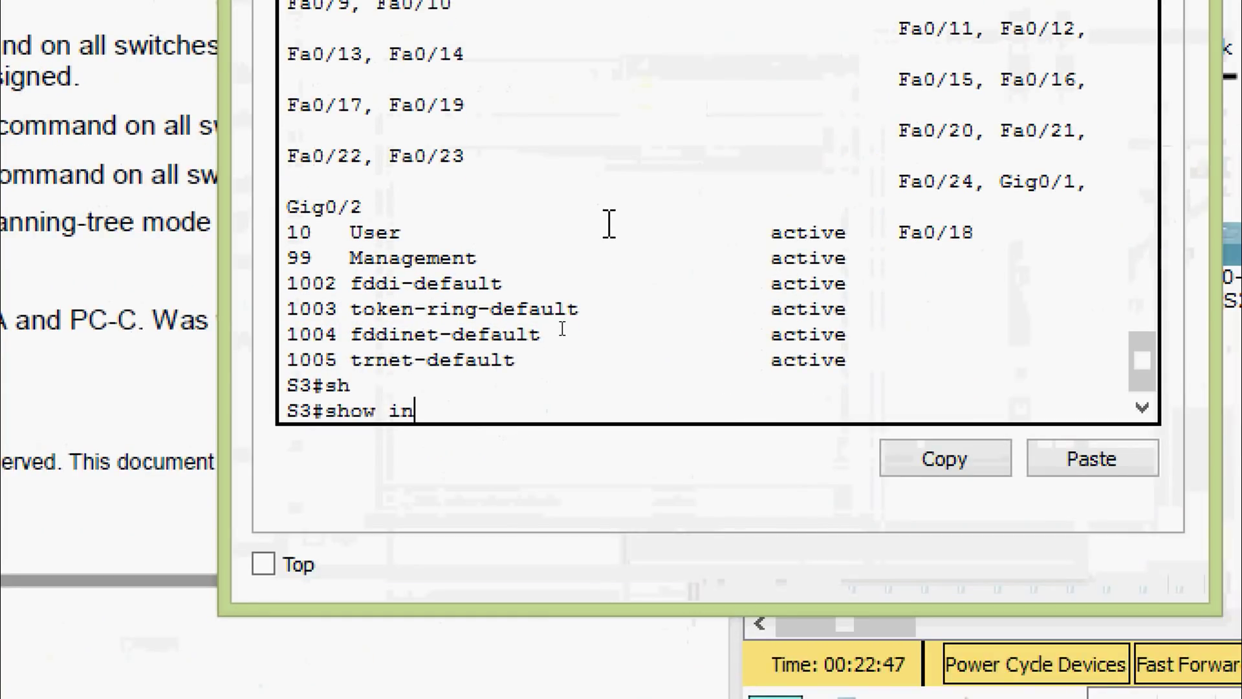
{"action": "key", "text": "Tab"}
{"action": "type", "text": "tr"}
{"action": "key", "text": "Tab"}
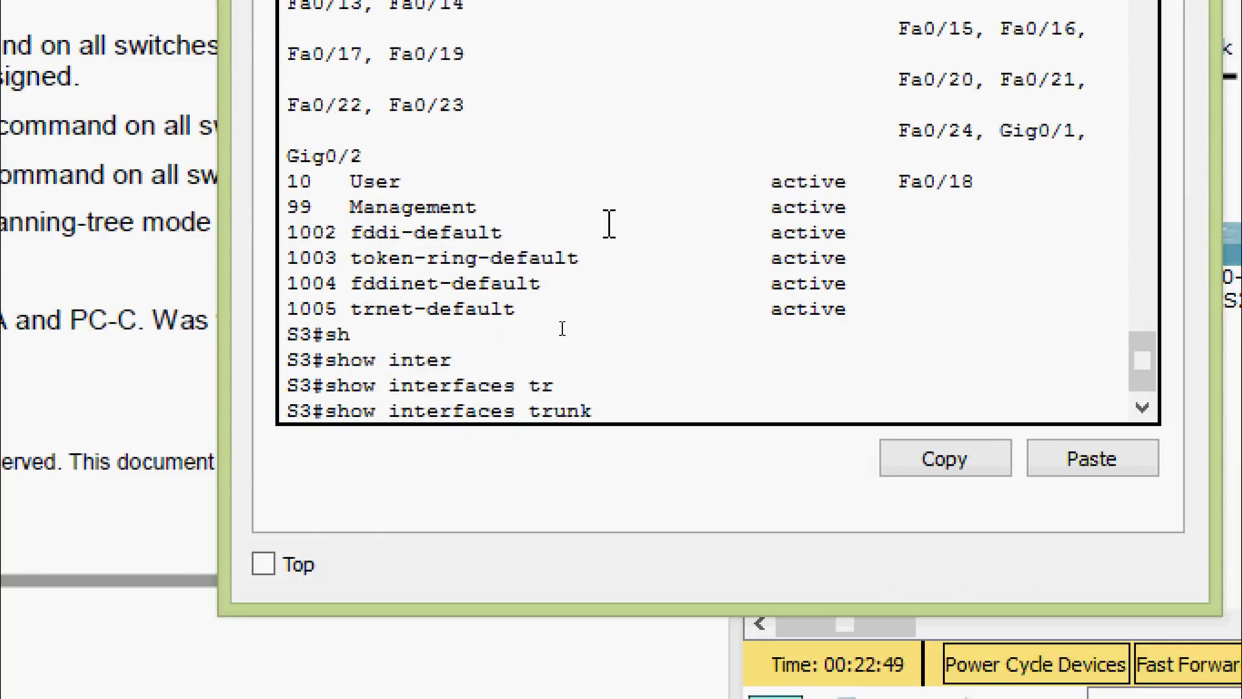
{"action": "key", "text": "Return"}
{"action": "left_click_drag", "start_coordinate": [239, 287], "coordinate": [53, 286]}
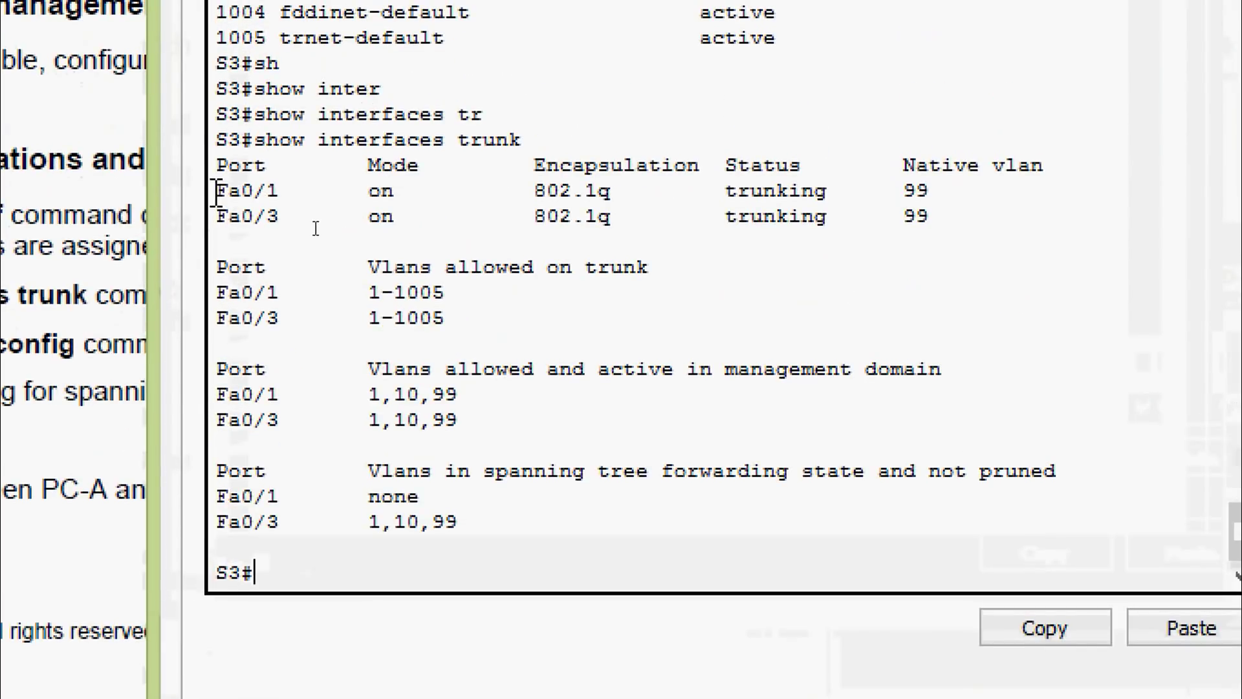
{"action": "left_click_drag", "start_coordinate": [218, 187], "coordinate": [216, 218]}
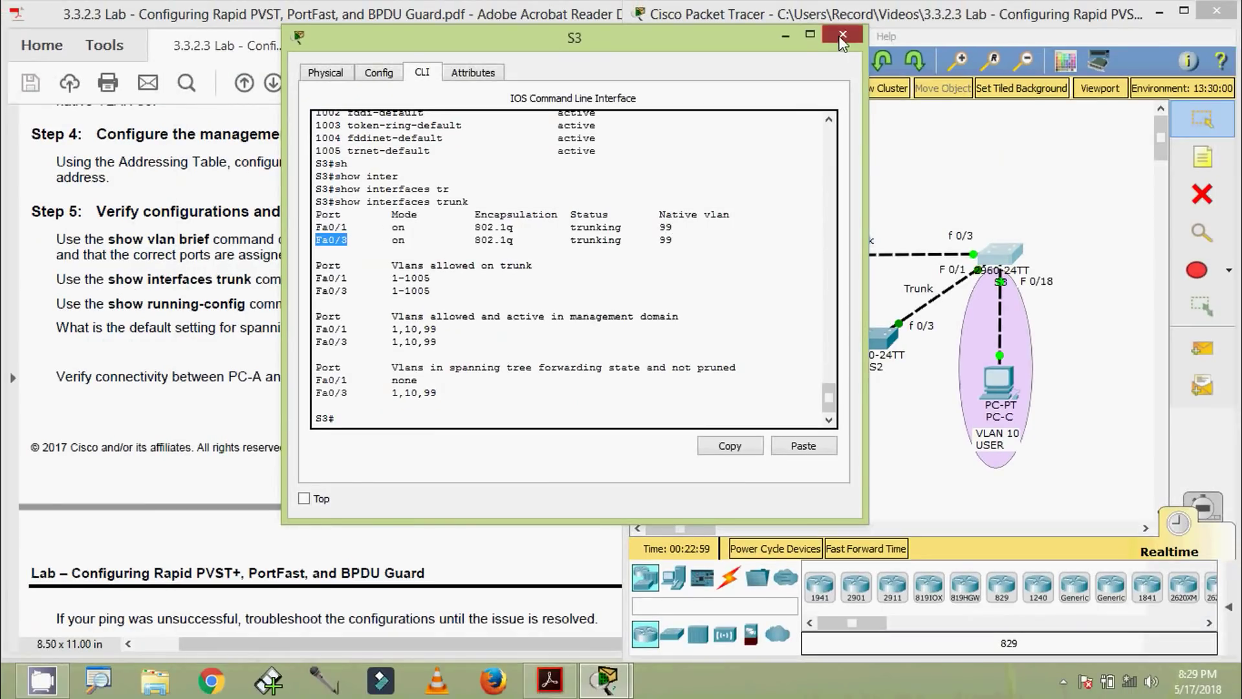
{"action": "left_click", "coordinate": [843, 36]}
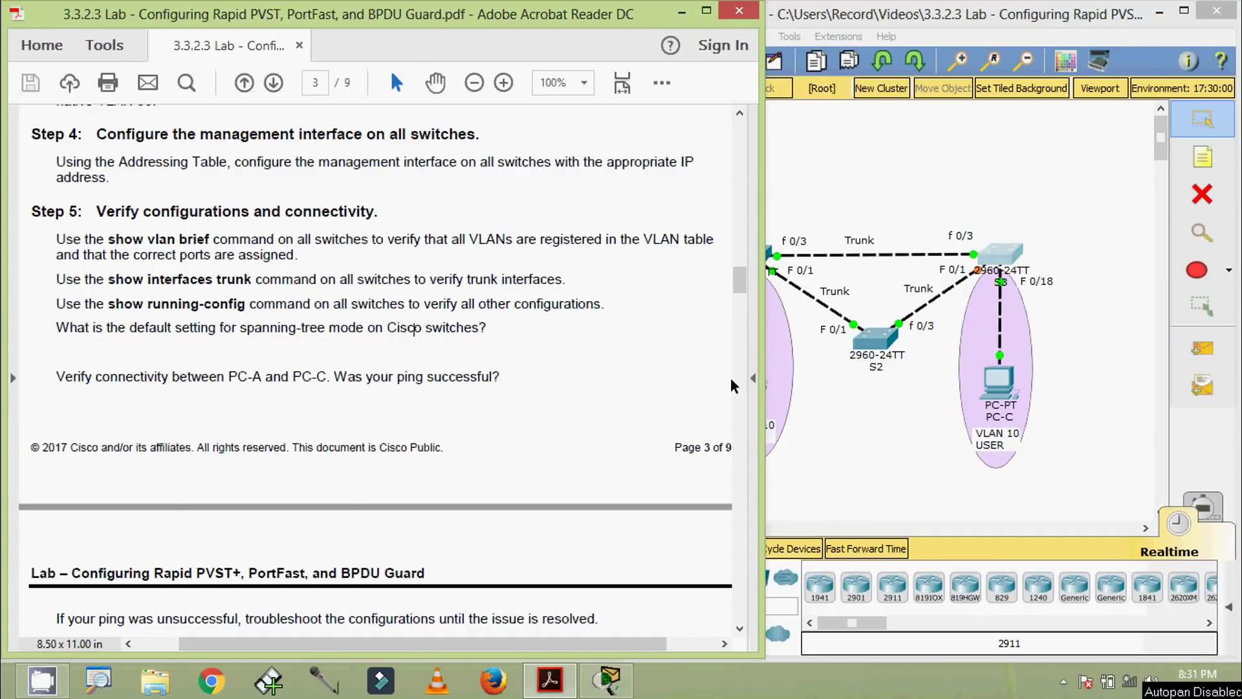
Open S1's console and display its running configuration with show running-config
{"action": "left_click", "coordinate": [863, 440]}
{"action": "left_click", "coordinate": [745, 262]}
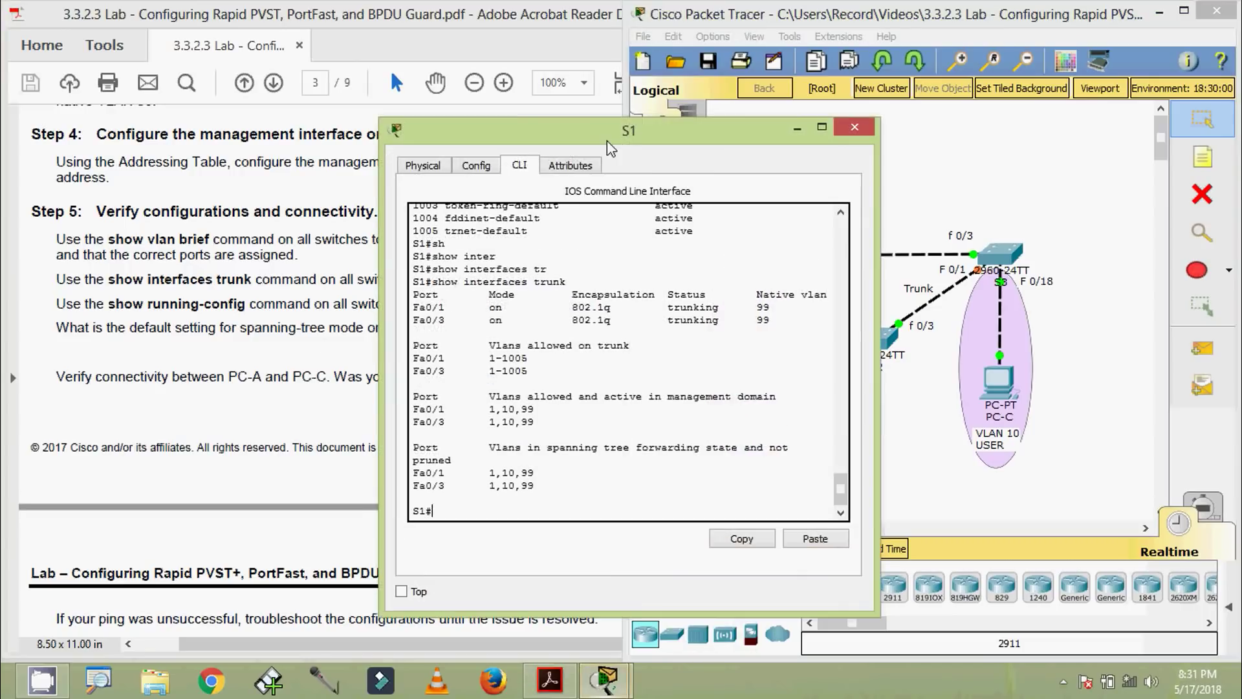
{"action": "left_click_drag", "start_coordinate": [613, 140], "coordinate": [647, 64]}
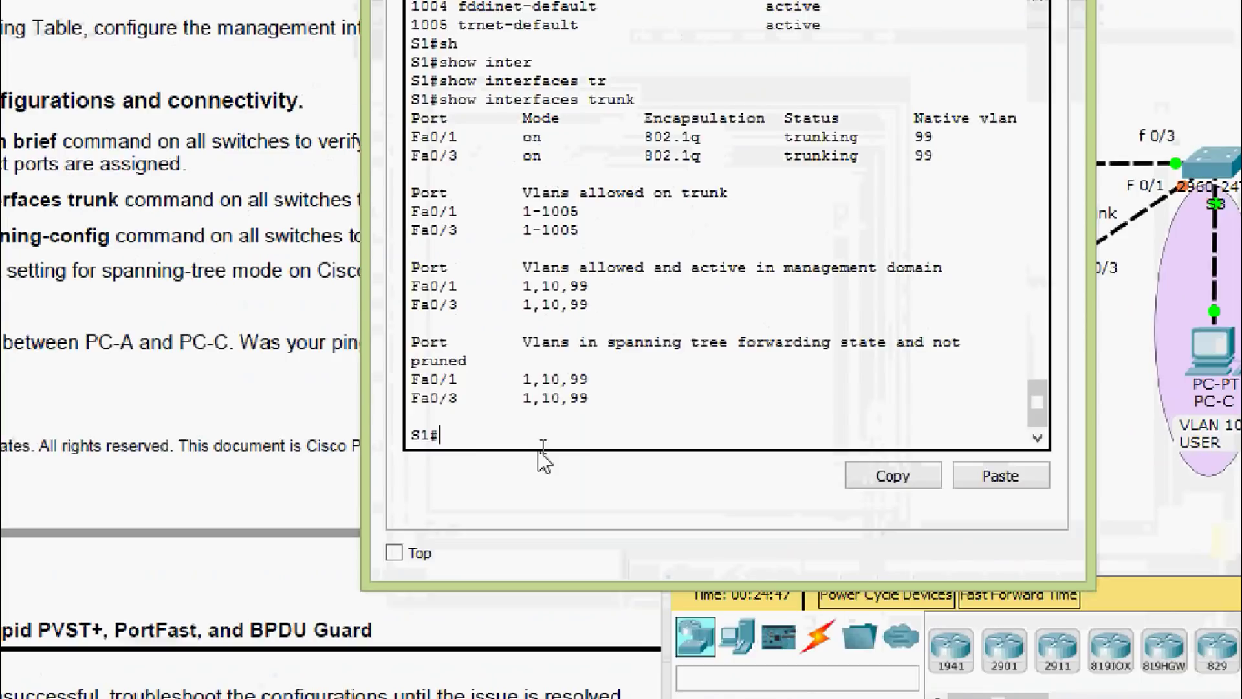
{"action": "type", "text": "sh"}
{"action": "key", "text": "Tab"}
{"action": "type", "text": "ru"}
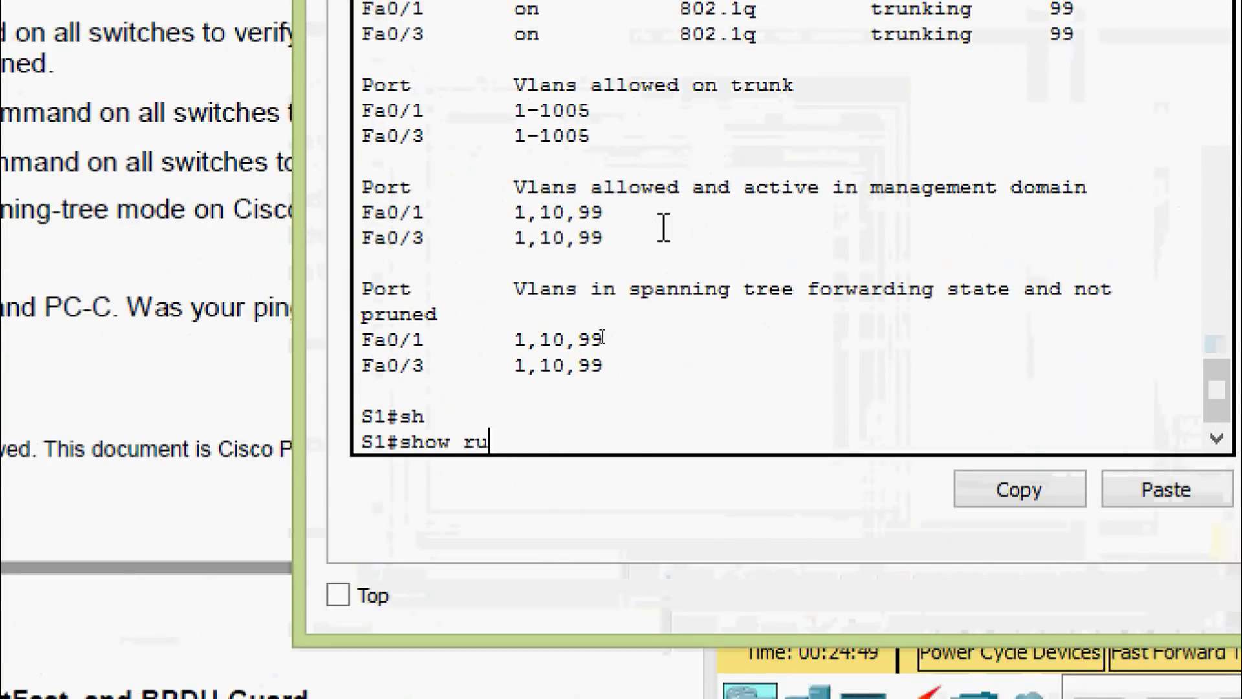
{"action": "key", "text": "Tab"}
{"action": "key", "text": "Return"}
{"action": "key", "text": "space"}
{"action": "key", "text": "space"}
{"action": "key", "text": "space"}
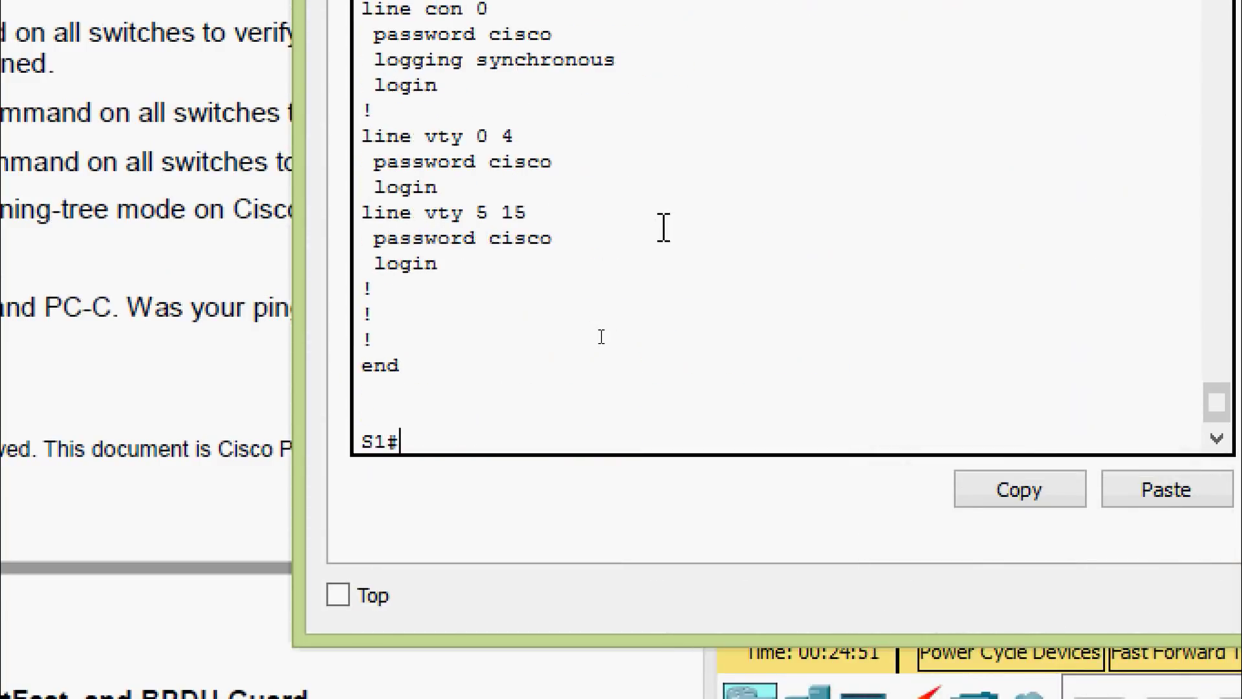
Confirm S1's spanning-tree mode pvst and Vlan99 address 192.168.1.11, then close S1's window
{"action": "scroll", "coordinate": [664, 228], "scroll_direction": "up", "scroll_amount": 15}
{"action": "scroll", "coordinate": [660, 231], "scroll_direction": "up", "scroll_amount": 15}
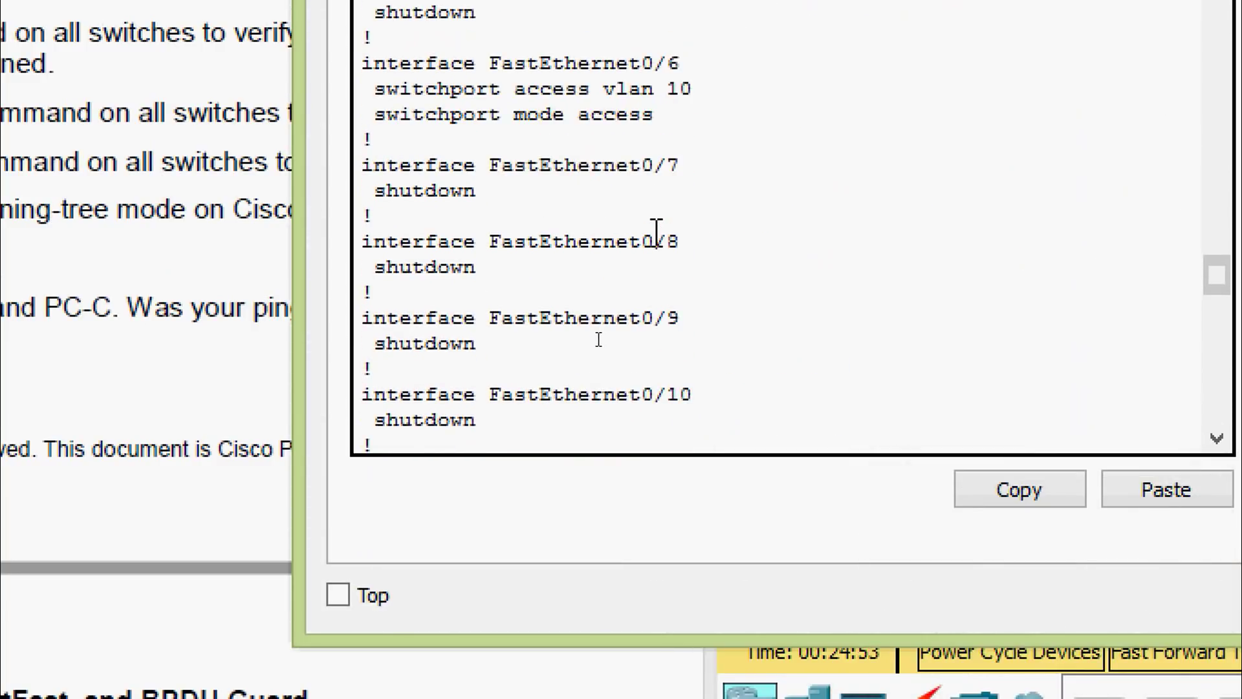
{"action": "scroll", "coordinate": [656, 233], "scroll_direction": "up", "scroll_amount": 3}
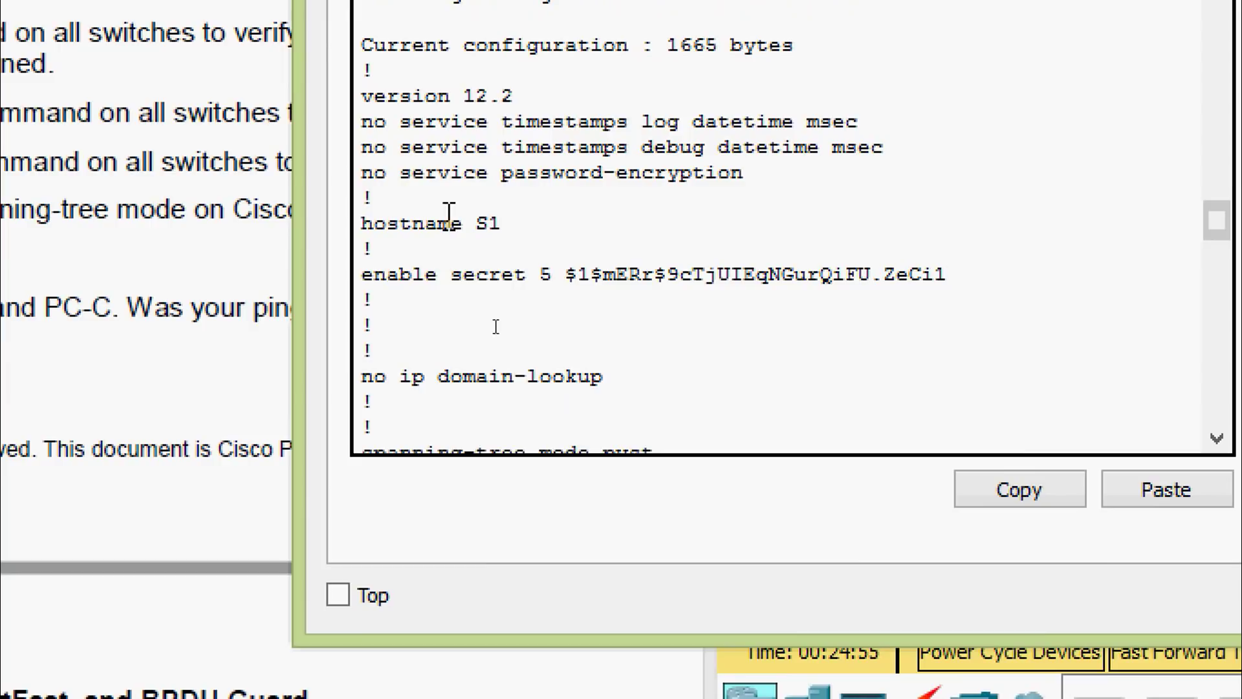
{"action": "scroll", "coordinate": [482, 259], "scroll_direction": "down", "scroll_amount": 3}
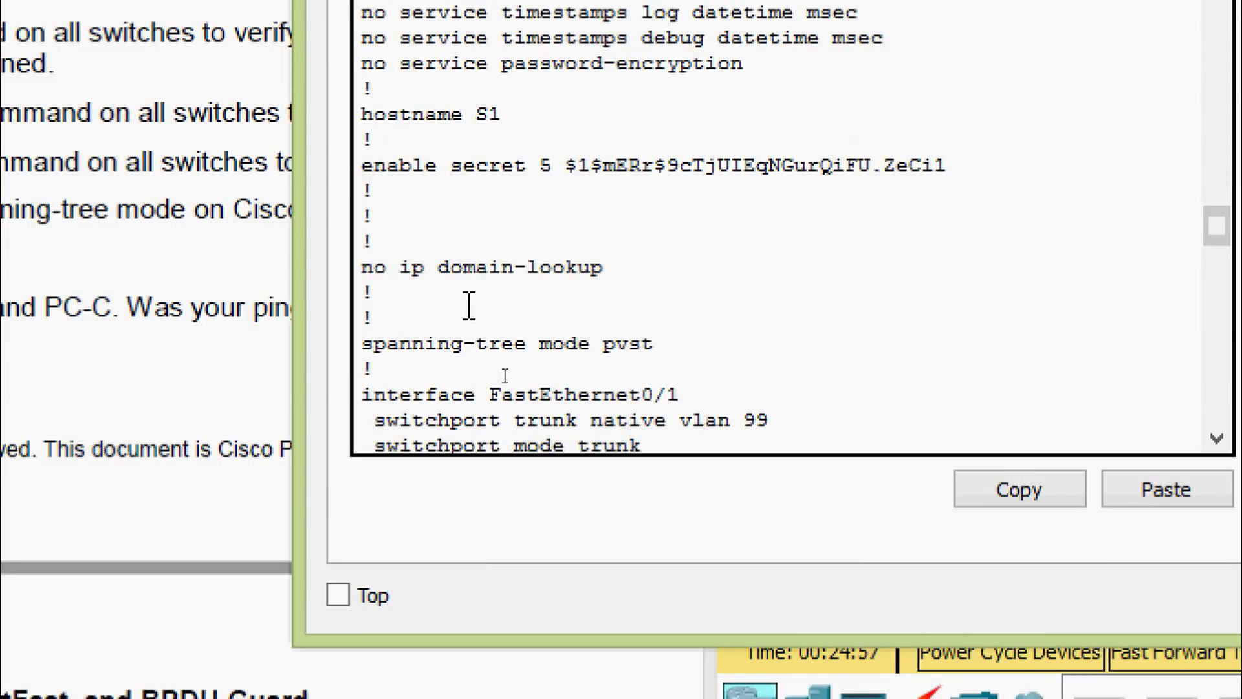
{"action": "scroll", "coordinate": [468, 304], "scroll_direction": "down", "scroll_amount": 3}
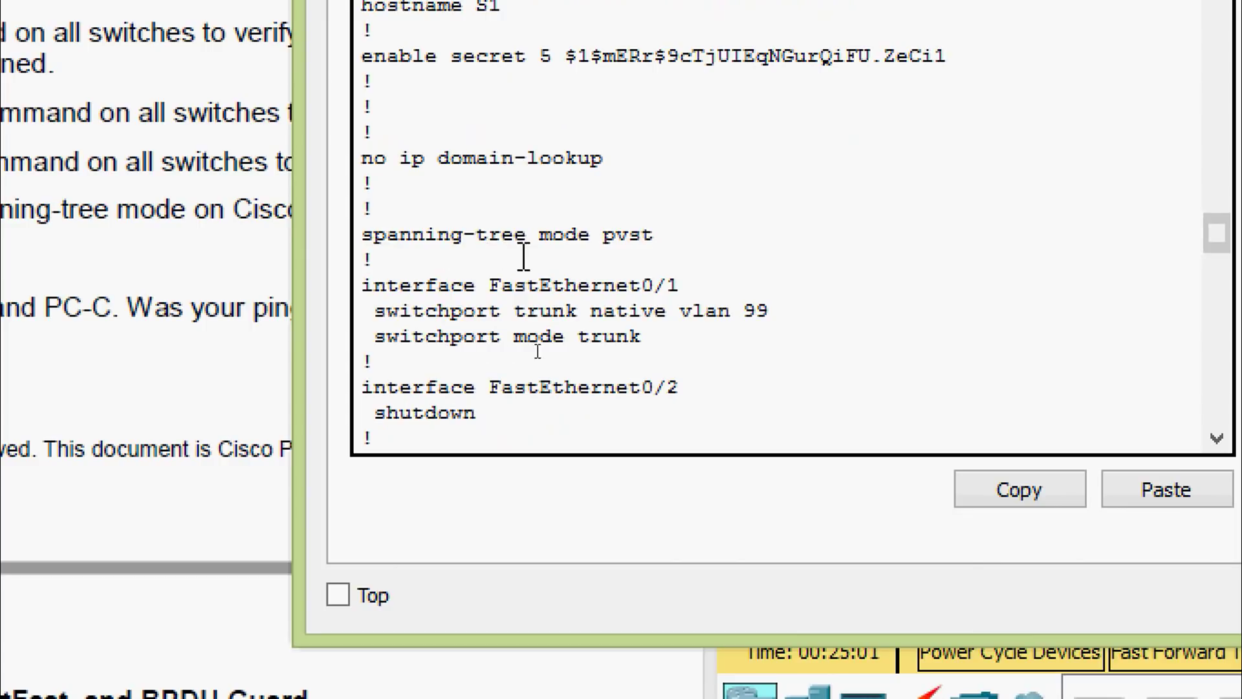
{"action": "scroll", "coordinate": [641, 324], "scroll_direction": "down", "scroll_amount": 10}
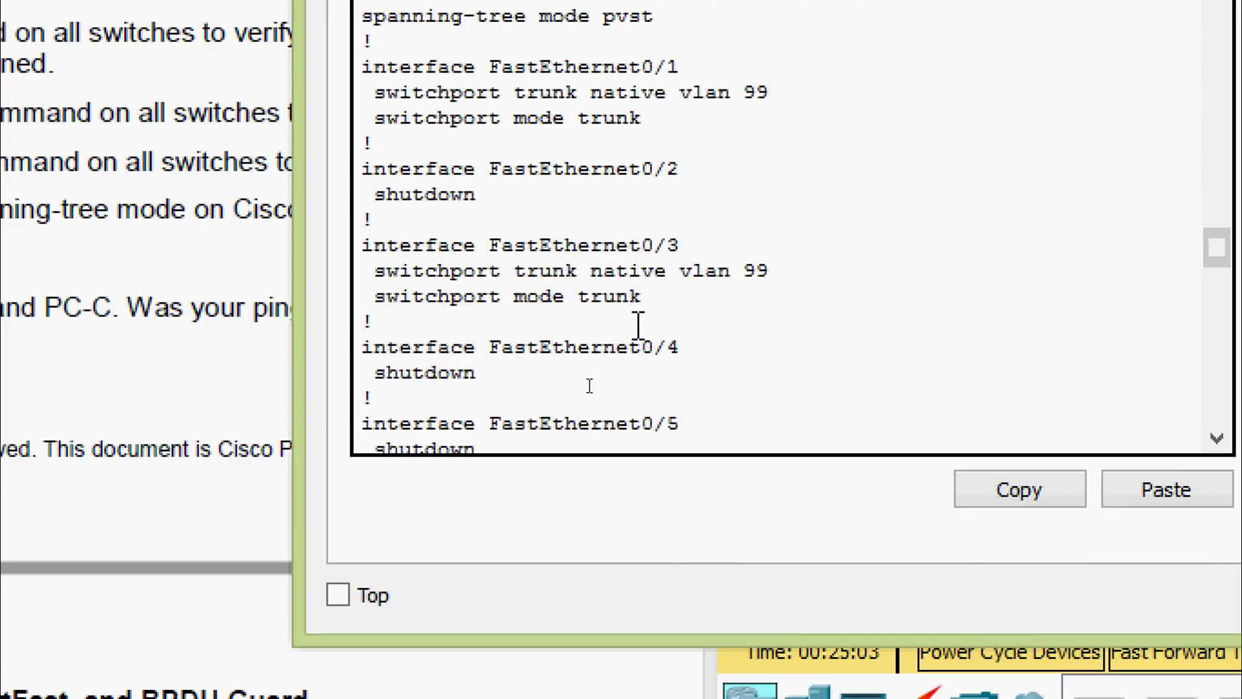
{"action": "scroll", "coordinate": [639, 326], "scroll_direction": "down", "scroll_amount": 20}
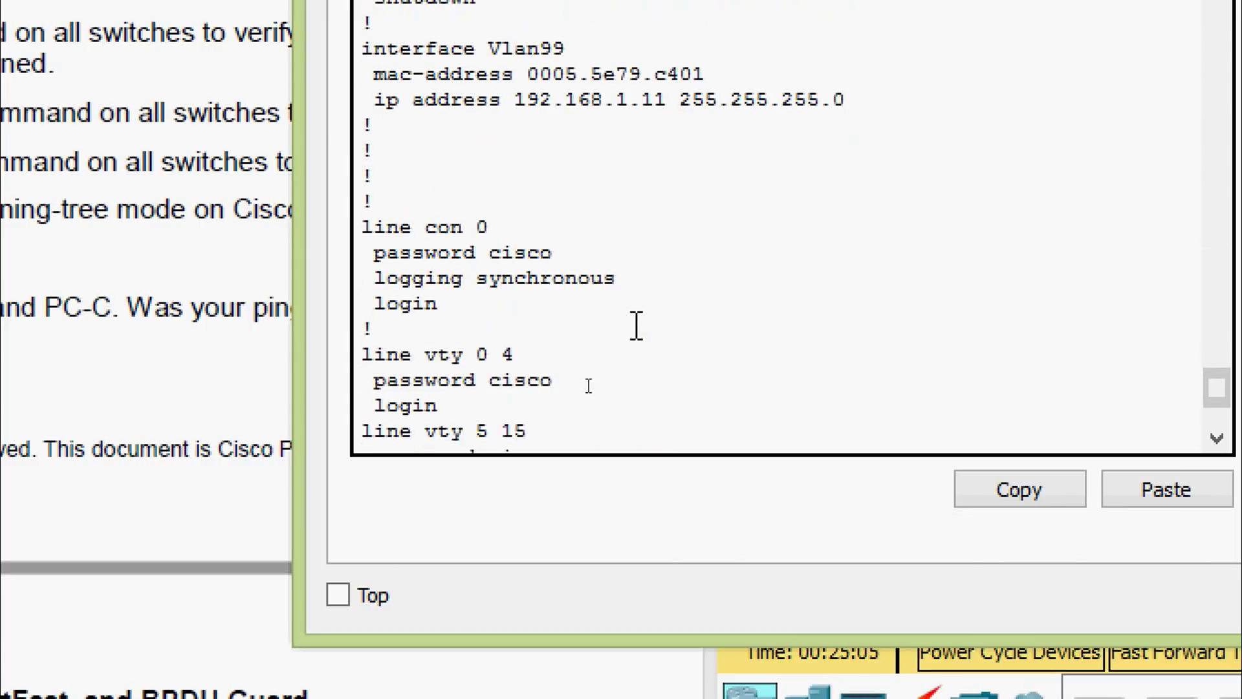
{"action": "scroll", "coordinate": [636, 326], "scroll_direction": "up", "scroll_amount": 2}
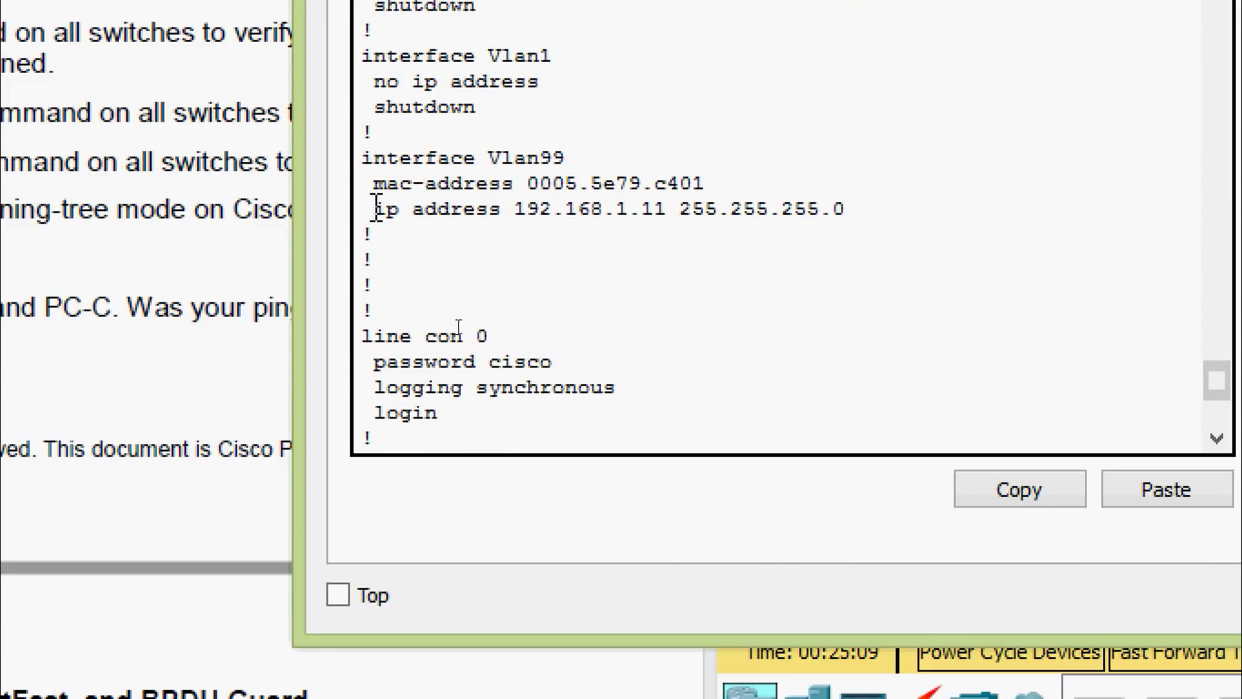
{"action": "left_click_drag", "start_coordinate": [374, 209], "coordinate": [629, 233]}
{"action": "left_click", "coordinate": [733, 288]}
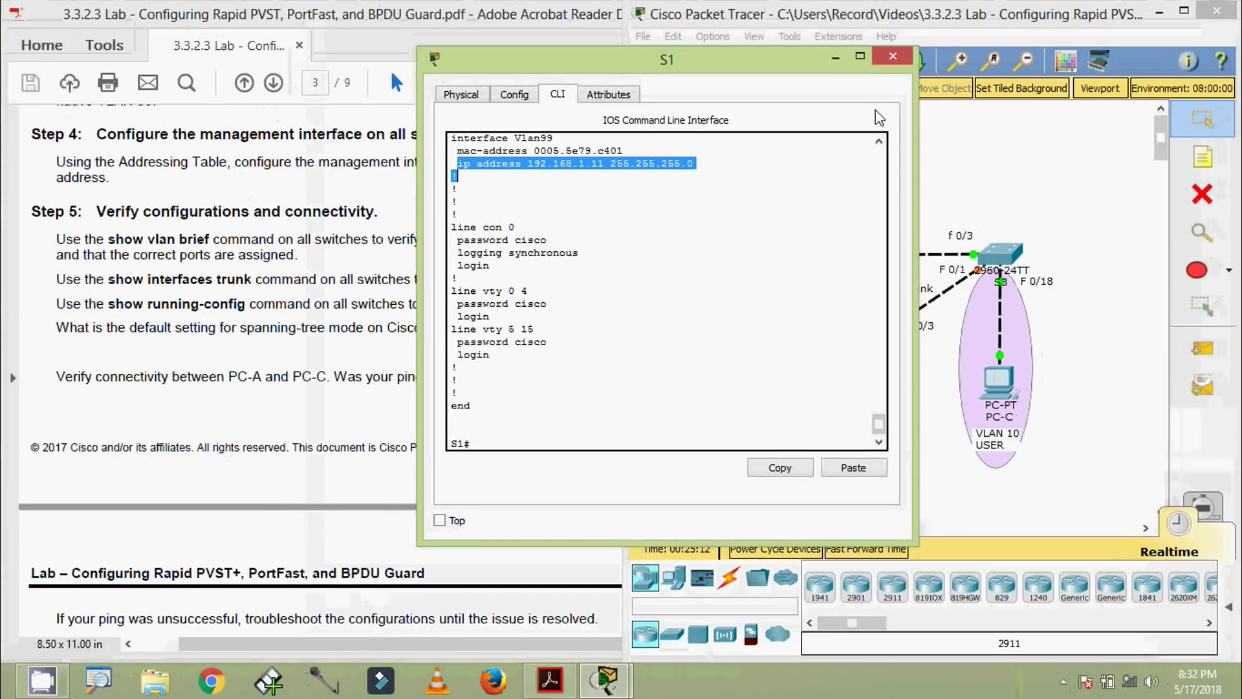
{"action": "left_click", "coordinate": [893, 56]}
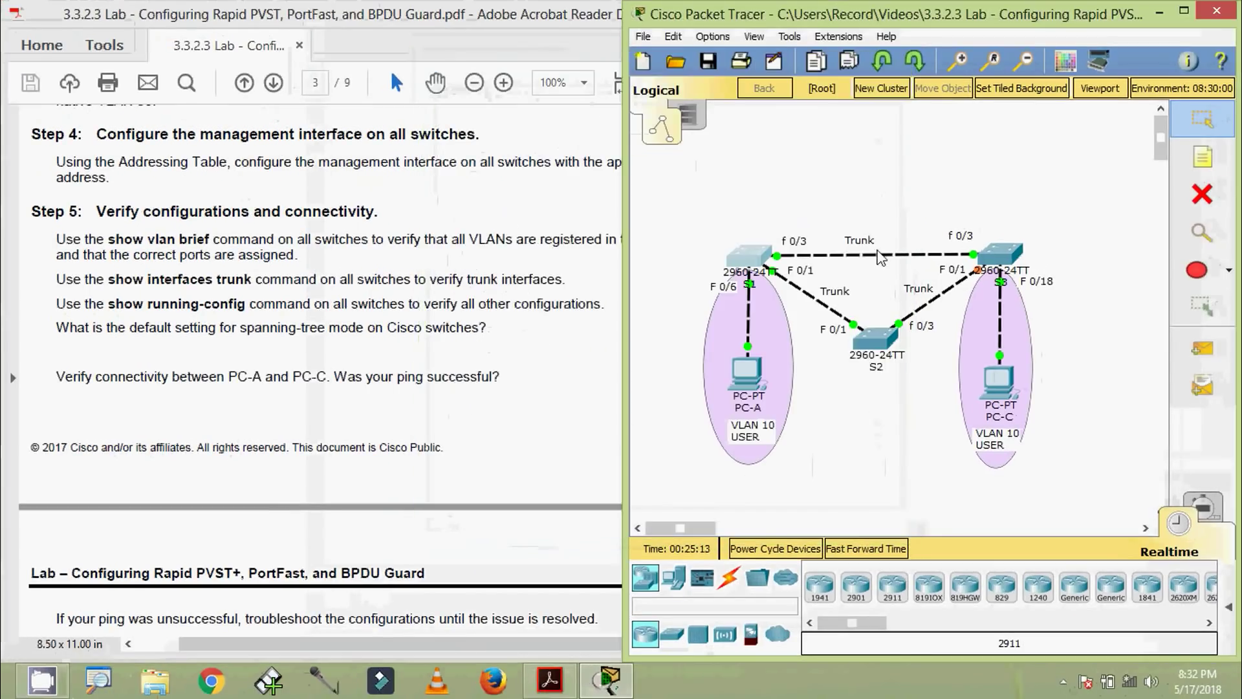
Open S2's CLI and page through its full show running-config output
{"action": "left_click", "coordinate": [873, 339]}
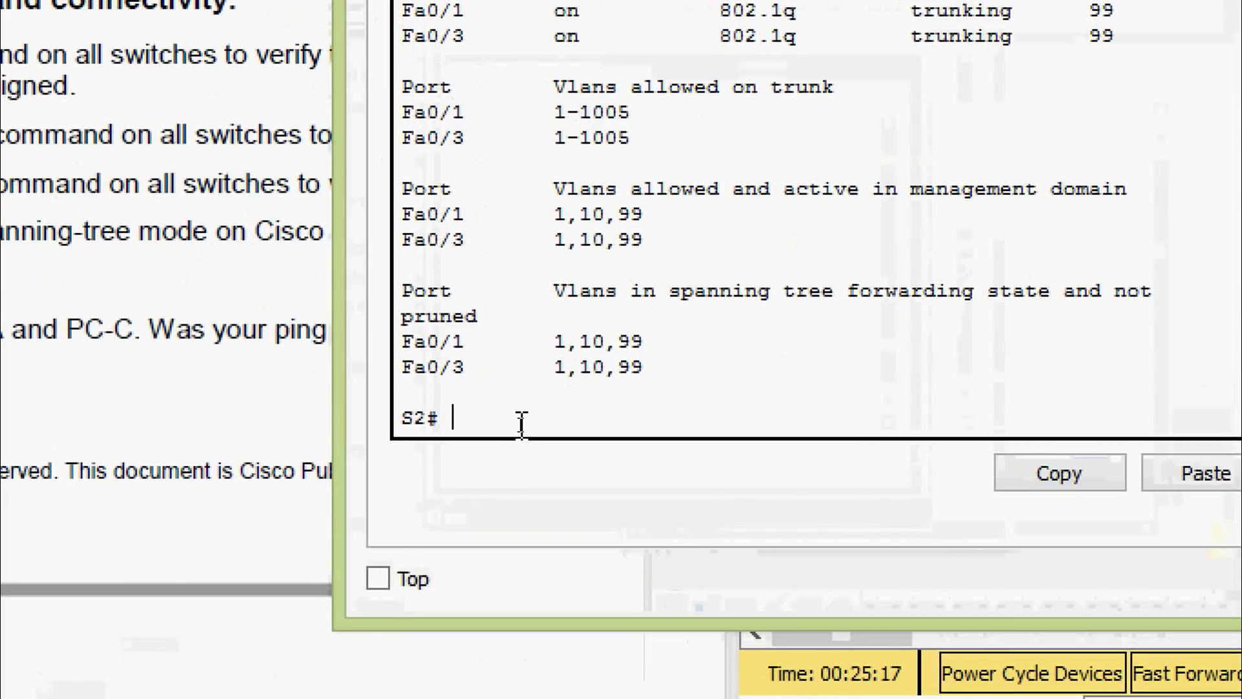
{"action": "type", "text": "sh"}
{"action": "key", "text": "Tab"}
{"action": "type", "text": "ru"}
{"action": "key", "text": "Tab"}
{"action": "key", "text": "Return"}
{"action": "key", "text": "space"}
{"action": "key", "text": "space"}
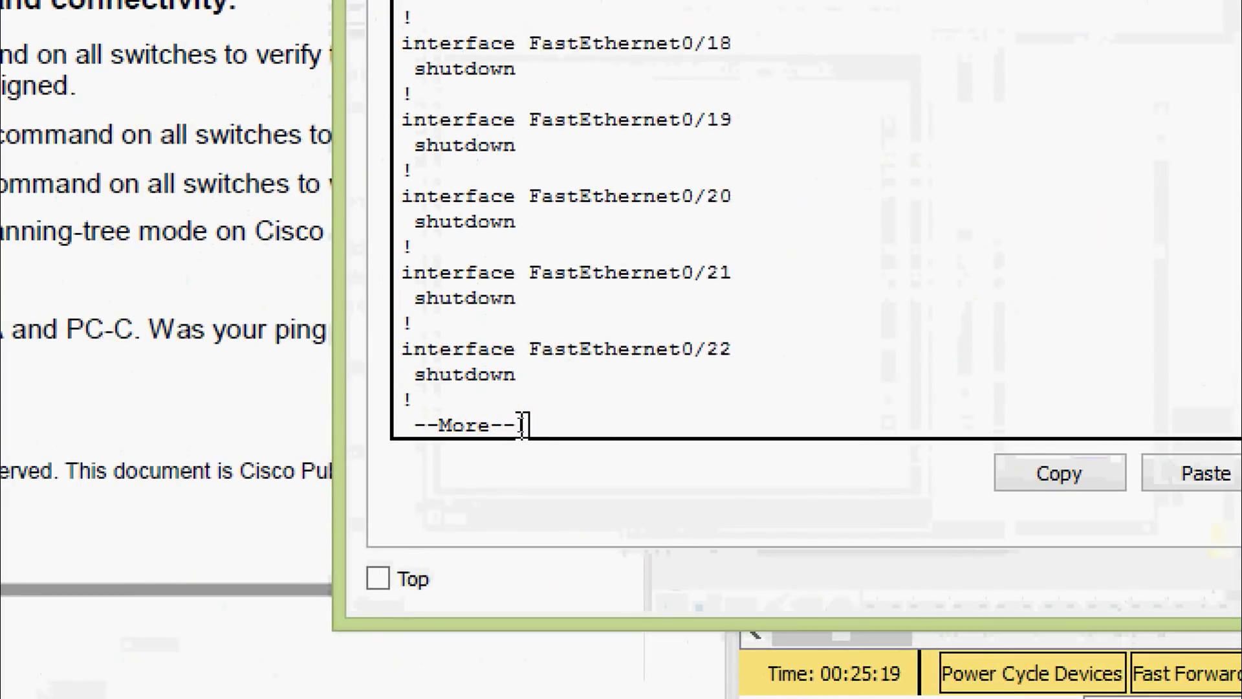
{"action": "key", "text": "space"}
Highlight S2's spanning-tree mode pvst and Vlan99 192.168.1.12 lines, then close the window
{"action": "scroll", "coordinate": [521, 425], "scroll_direction": "up", "scroll_amount": 20}
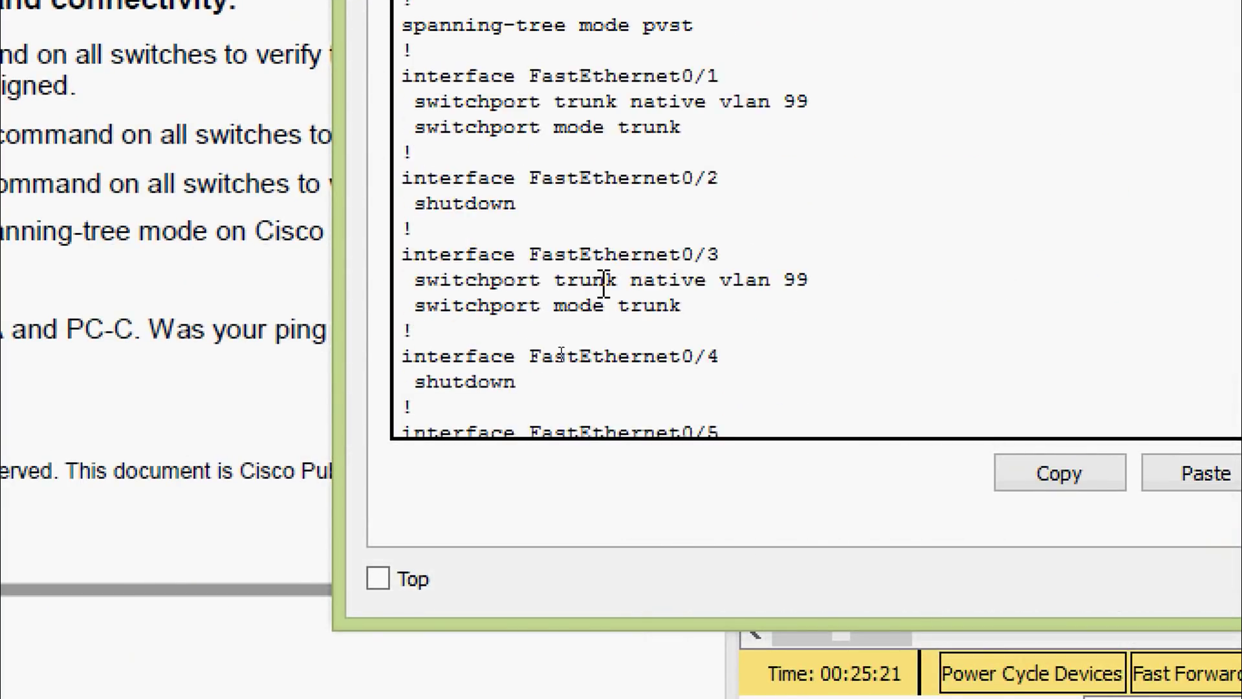
{"action": "scroll", "coordinate": [602, 292], "scroll_direction": "up", "scroll_amount": 6}
{"action": "scroll", "coordinate": [712, 302], "scroll_direction": "up", "scroll_amount": 4}
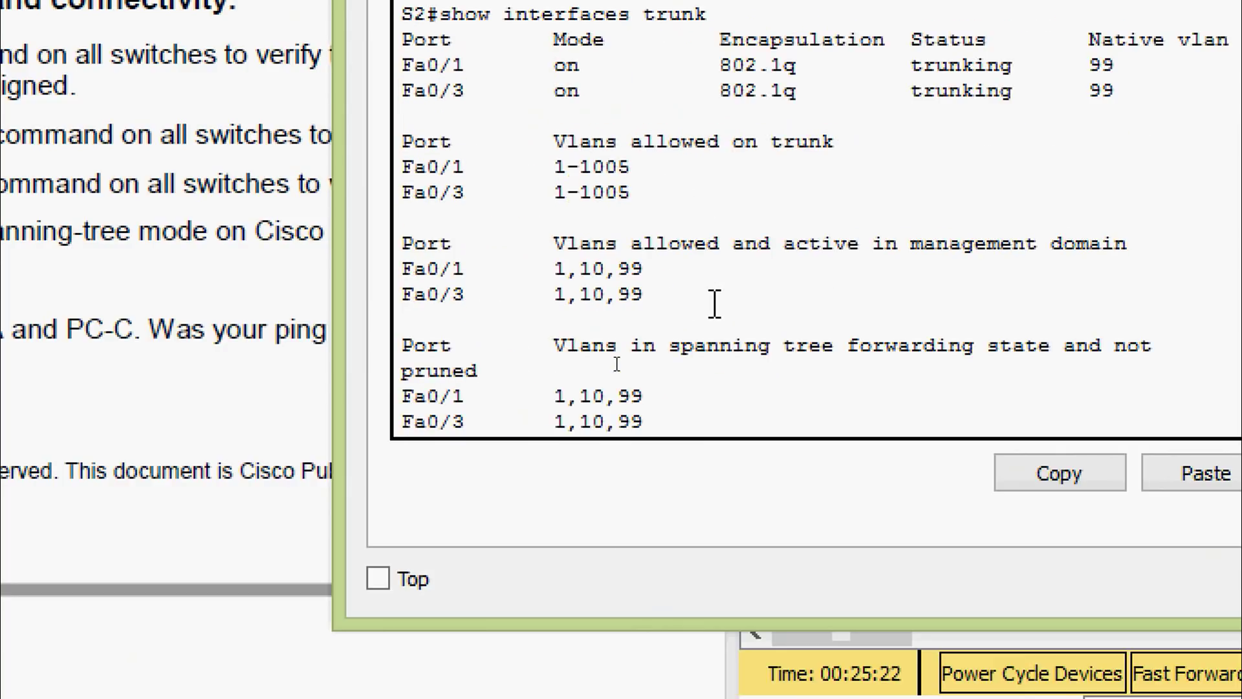
{"action": "scroll", "coordinate": [715, 302], "scroll_direction": "down", "scroll_amount": 5}
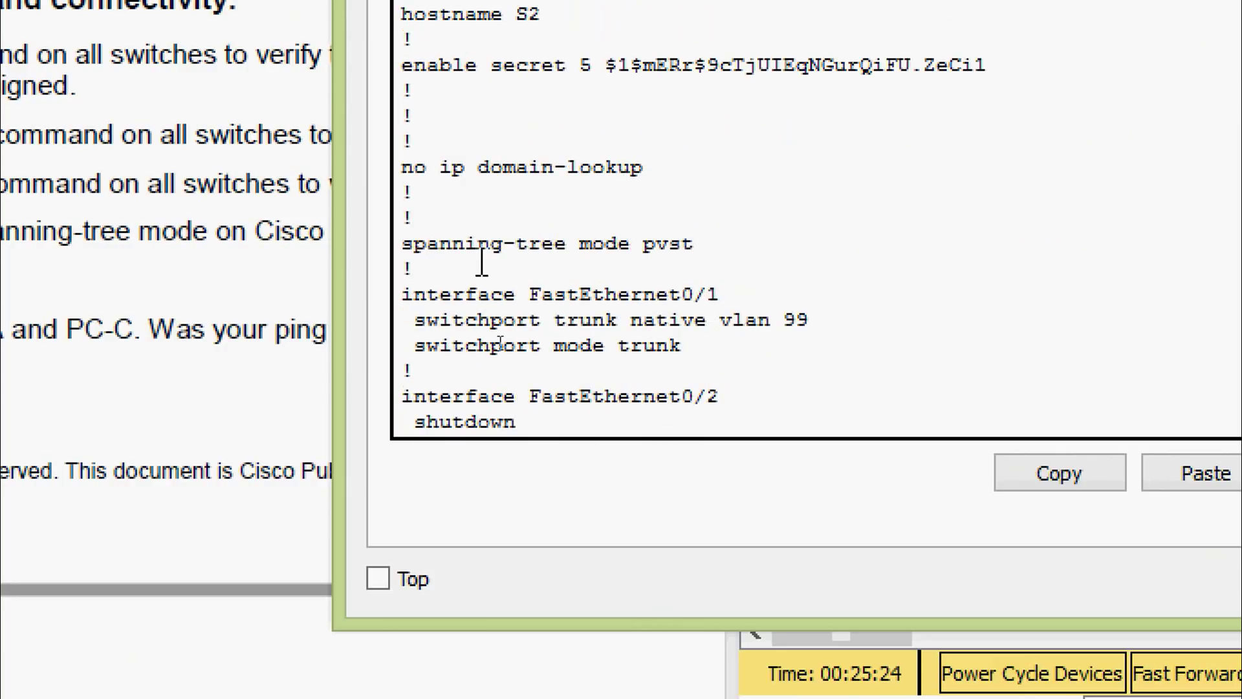
{"action": "left_click_drag", "start_coordinate": [729, 265], "coordinate": [438, 223]}
{"action": "left_click", "coordinate": [430, 221]}
{"action": "scroll", "coordinate": [468, 282], "scroll_direction": "down", "scroll_amount": 20}
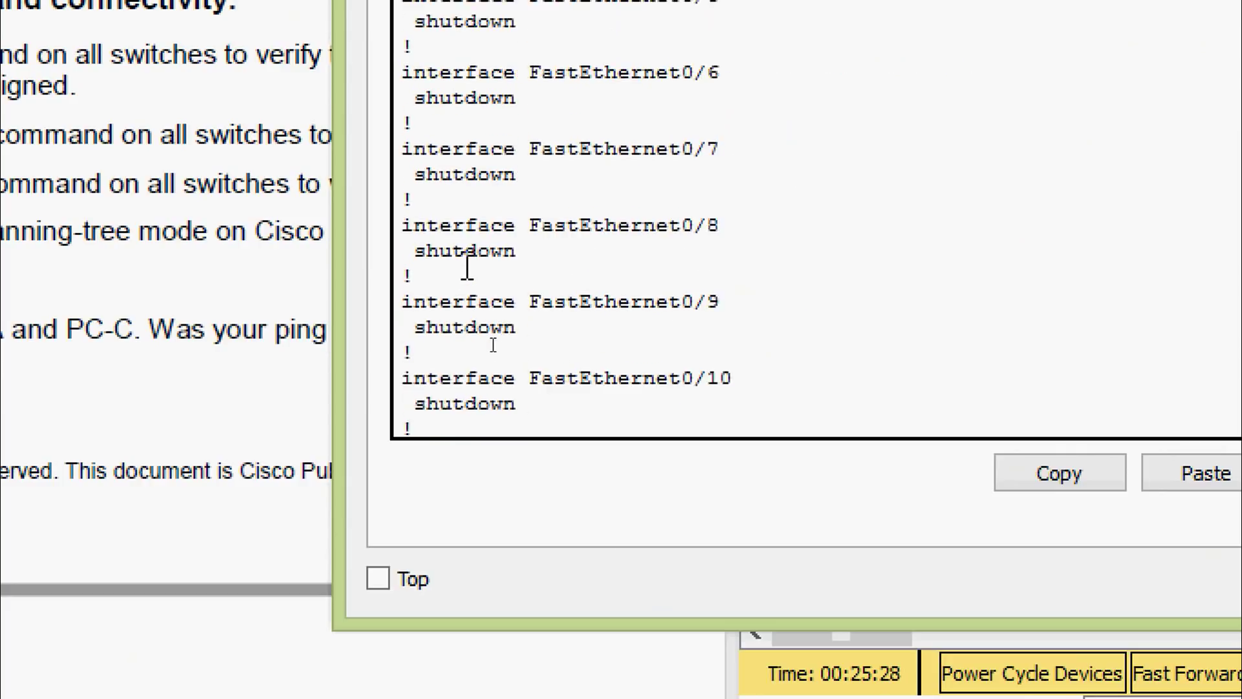
{"action": "scroll", "coordinate": [468, 282], "scroll_direction": "down", "scroll_amount": 2}
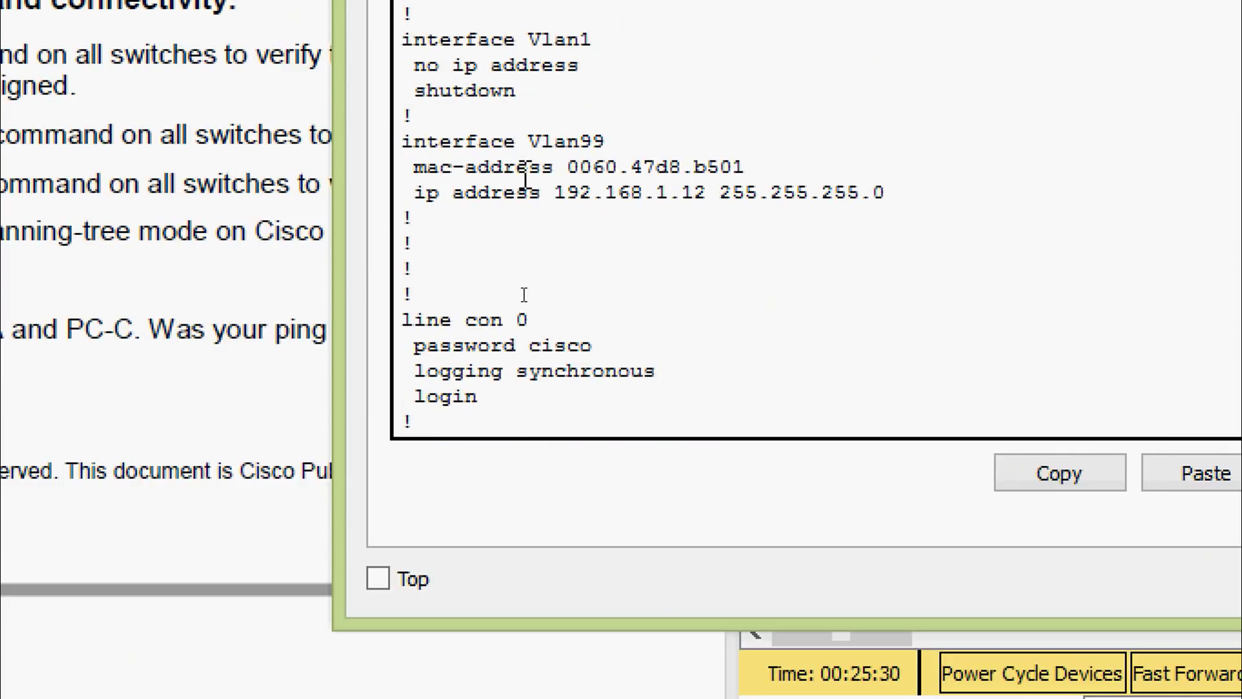
{"action": "left_click_drag", "start_coordinate": [417, 193], "coordinate": [906, 197]}
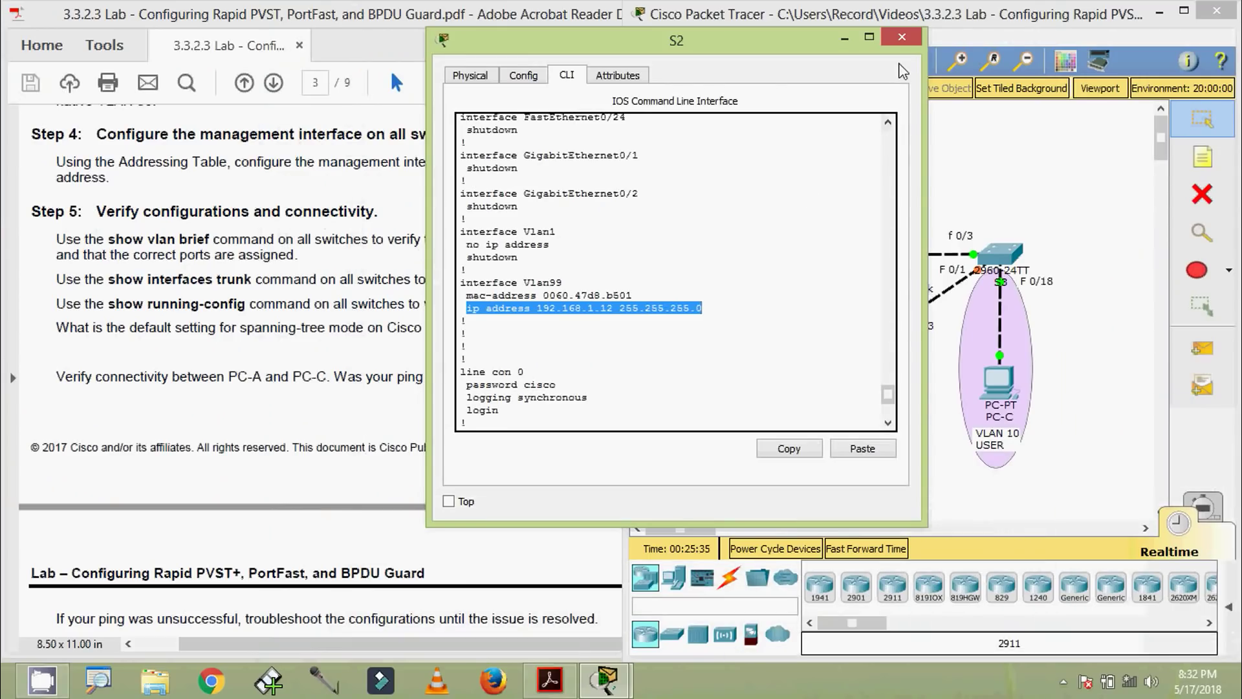
{"action": "left_click", "coordinate": [902, 37]}
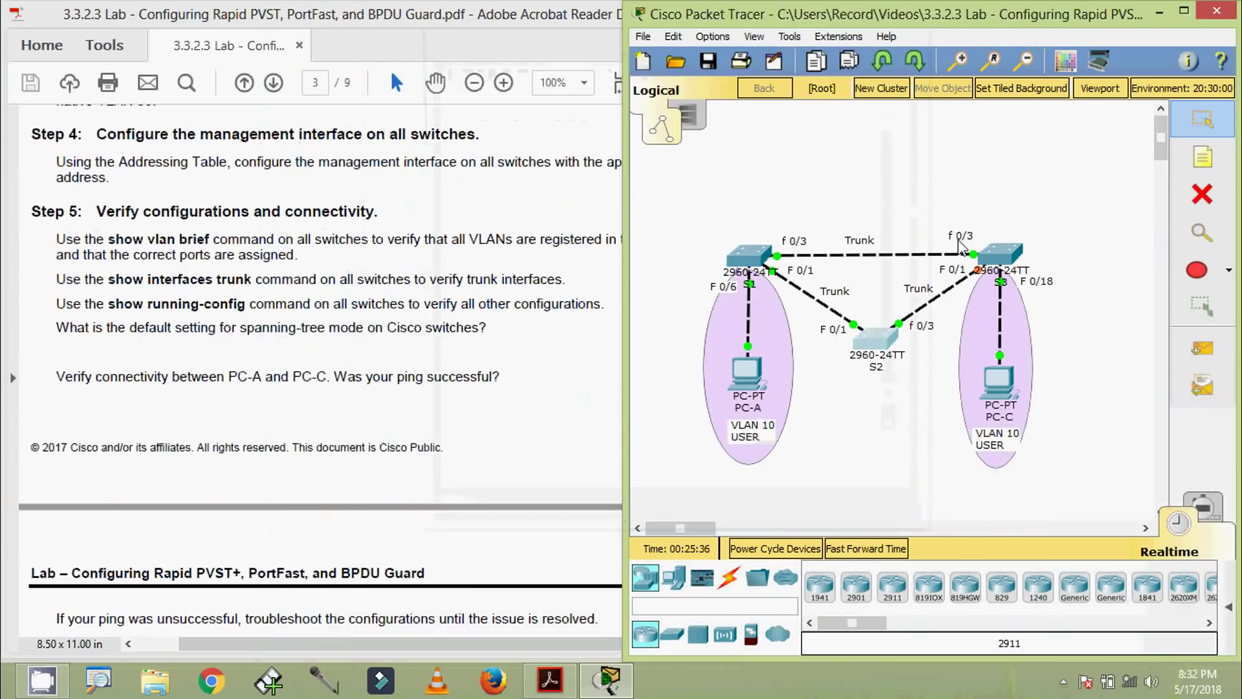
Open S3's CLI and page through its show running-config output
{"action": "left_click", "coordinate": [999, 253]}
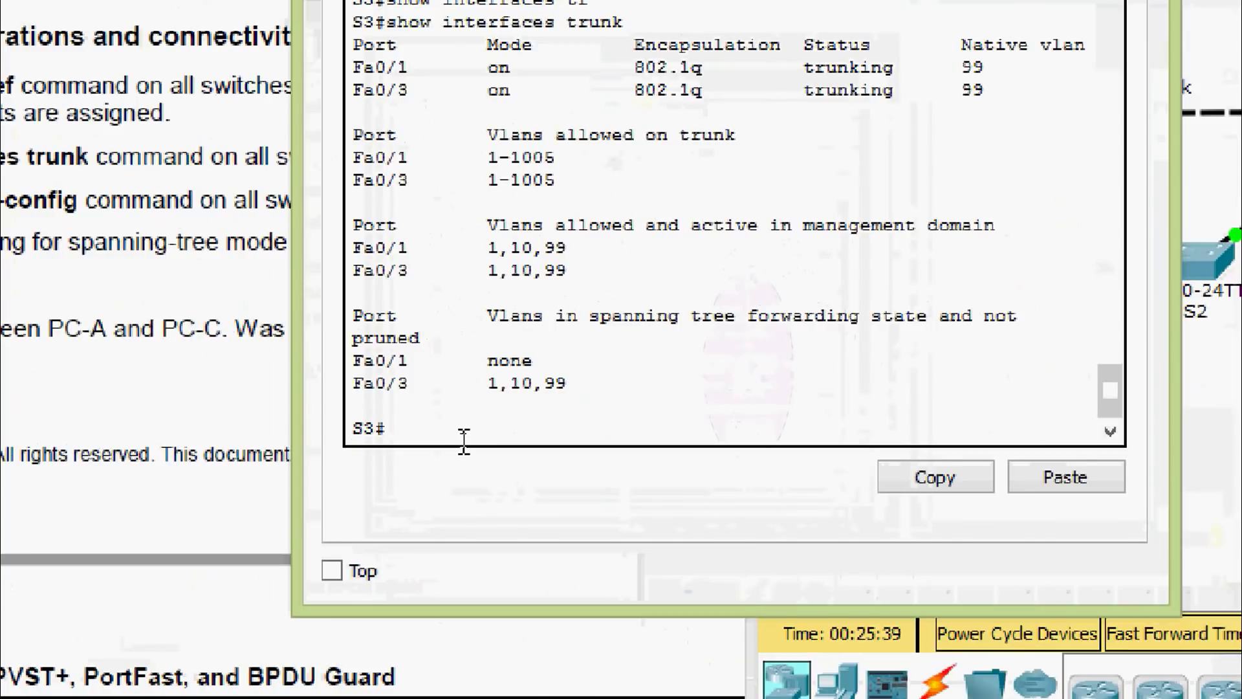
{"action": "type", "text": "sh"}
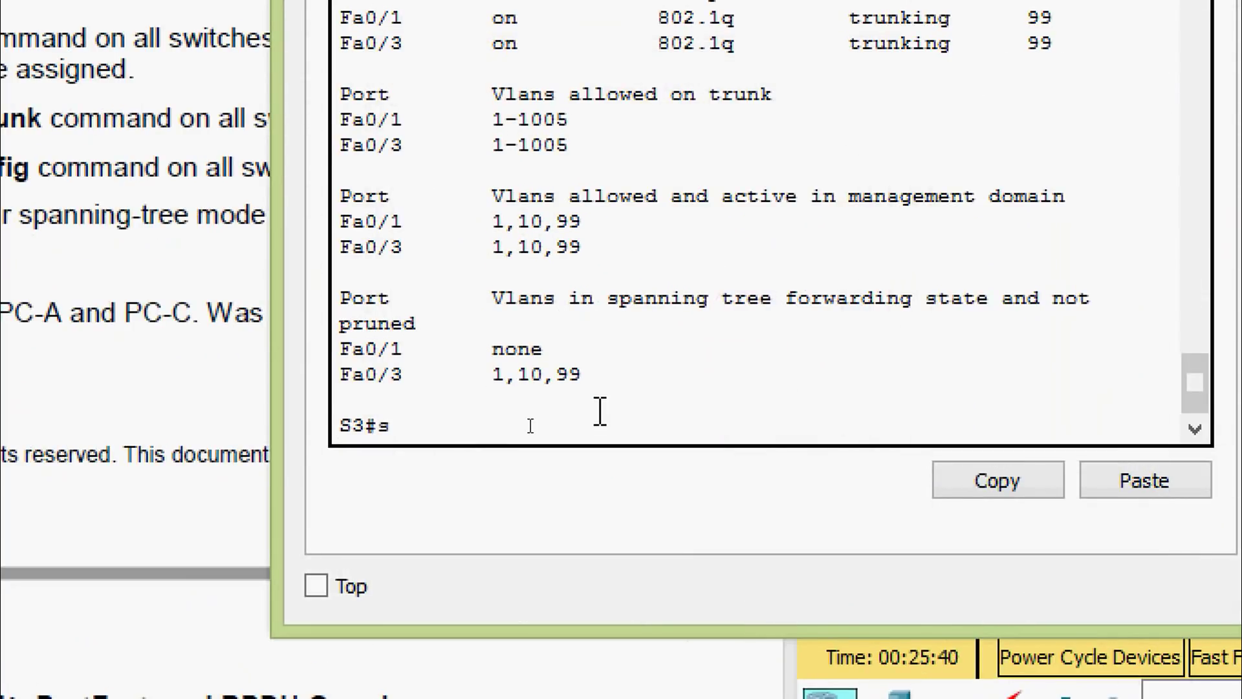
{"action": "key", "text": "Tab"}
{"action": "type", "text": "ru"}
{"action": "key", "text": "Tab"}
{"action": "key", "text": "Return"}
{"action": "key", "text": "space"}
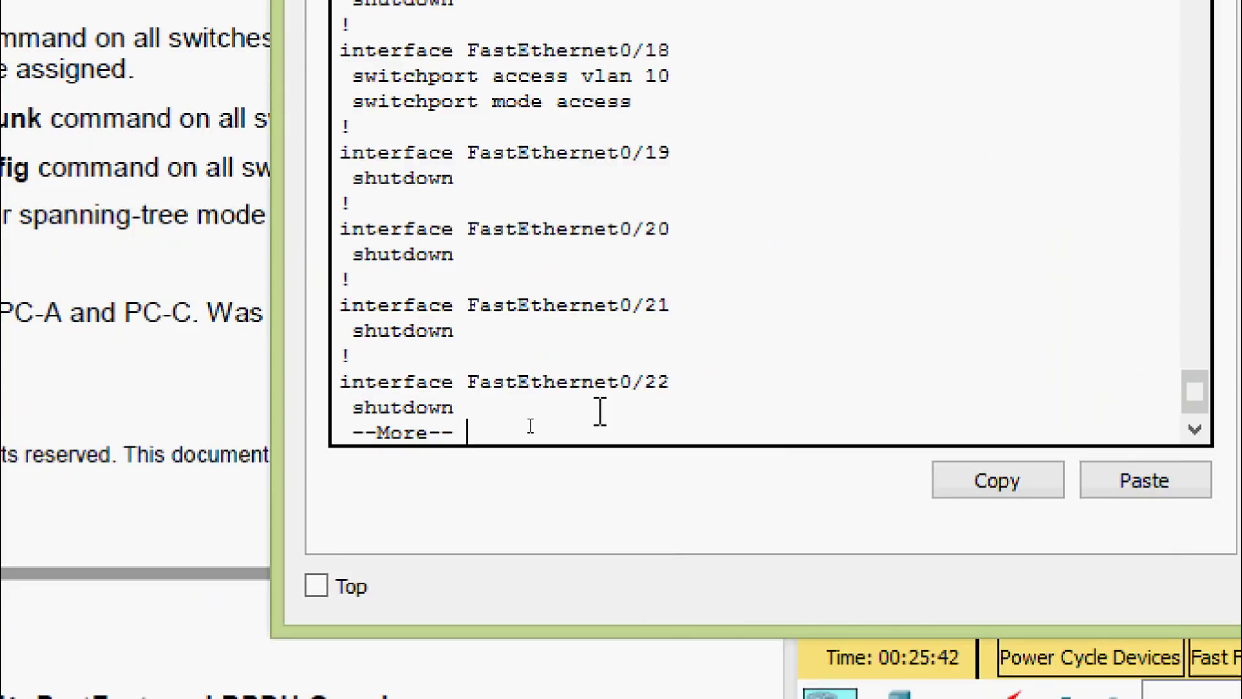
{"action": "key", "text": "space"}
Highlight S3's spanning-tree mode pvst line and its Vlan99 address 192.168.1.13
{"action": "scroll", "coordinate": [608, 392], "scroll_direction": "up", "scroll_amount": 1}
{"action": "scroll", "coordinate": [608, 392], "scroll_direction": "up", "scroll_amount": 20}
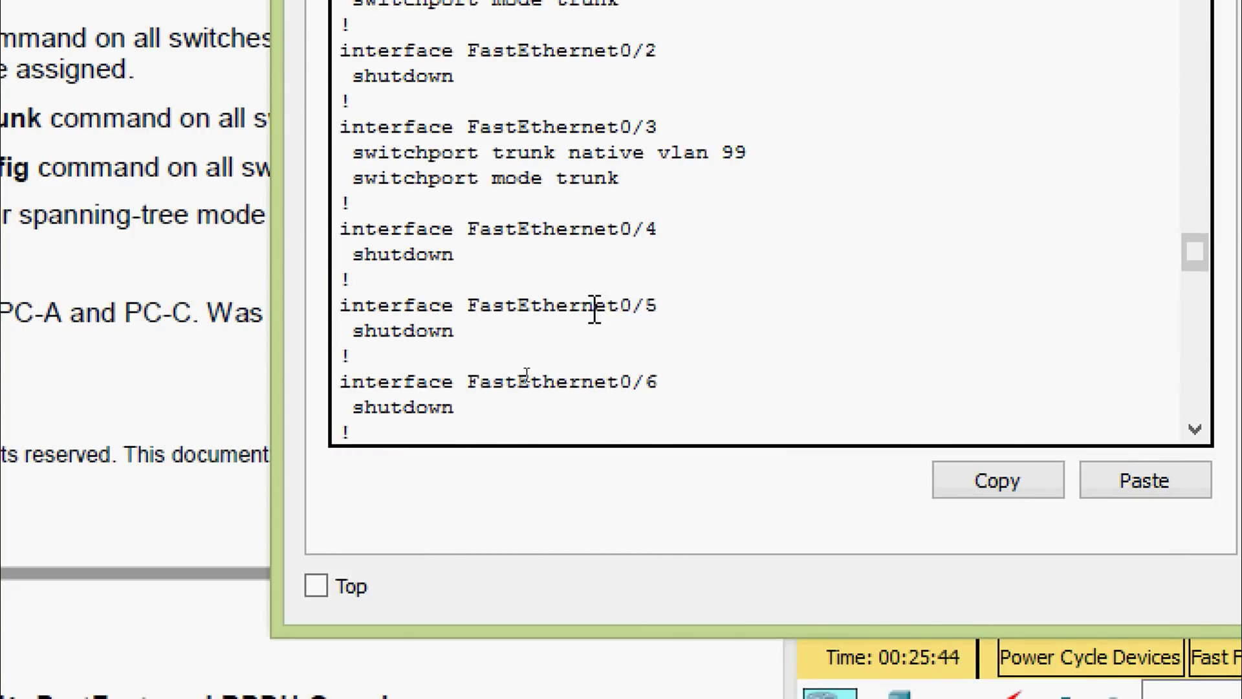
{"action": "scroll", "coordinate": [591, 306], "scroll_direction": "down", "scroll_amount": 3}
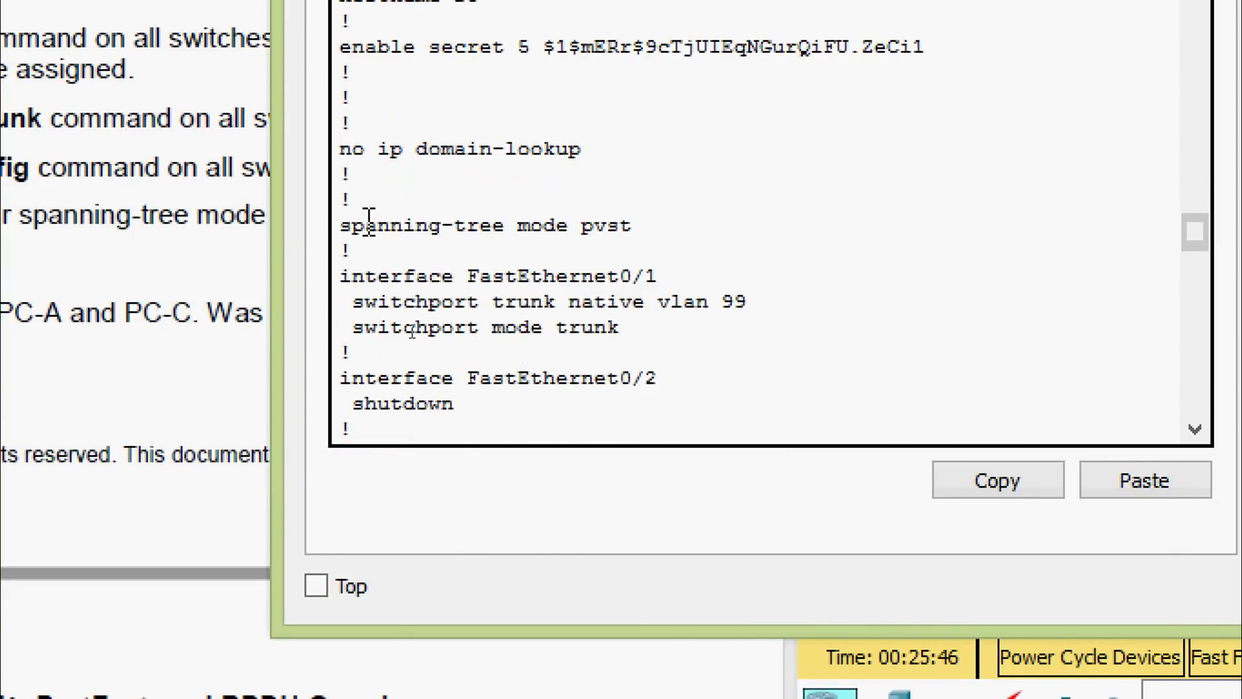
{"action": "left_click_drag", "start_coordinate": [660, 227], "coordinate": [339, 227]}
{"action": "scroll", "coordinate": [548, 348], "scroll_direction": "down", "scroll_amount": 20}
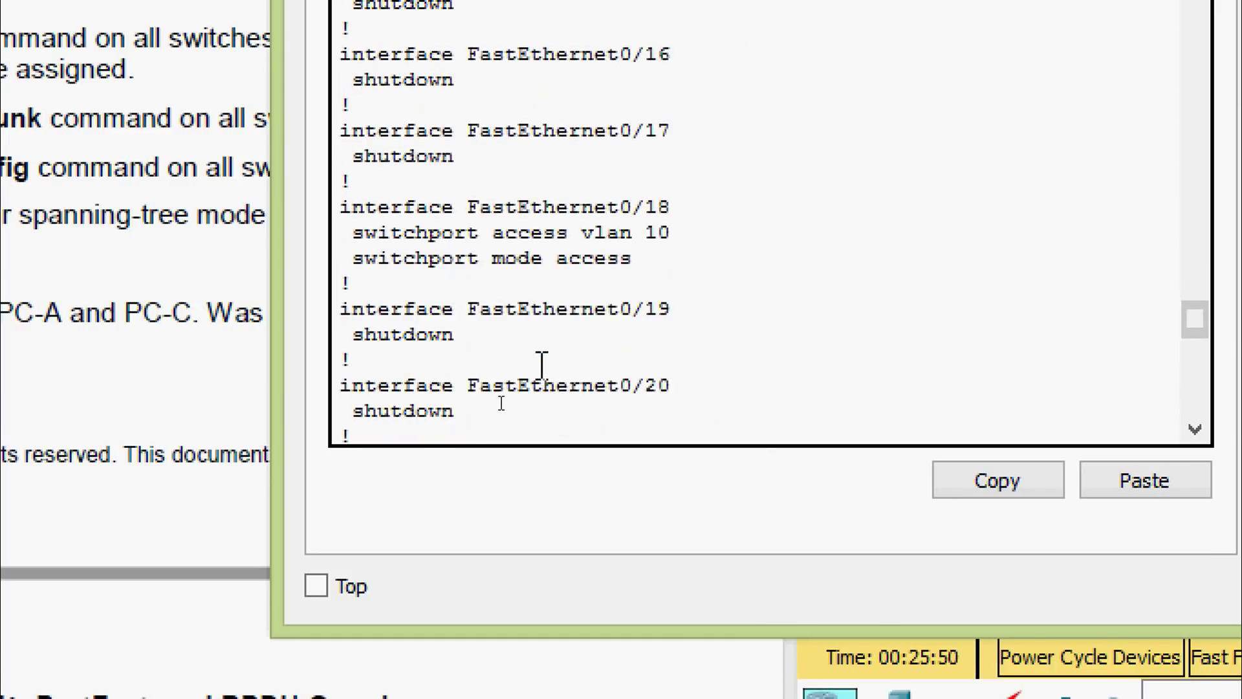
{"action": "scroll", "coordinate": [541, 368], "scroll_direction": "down", "scroll_amount": 3}
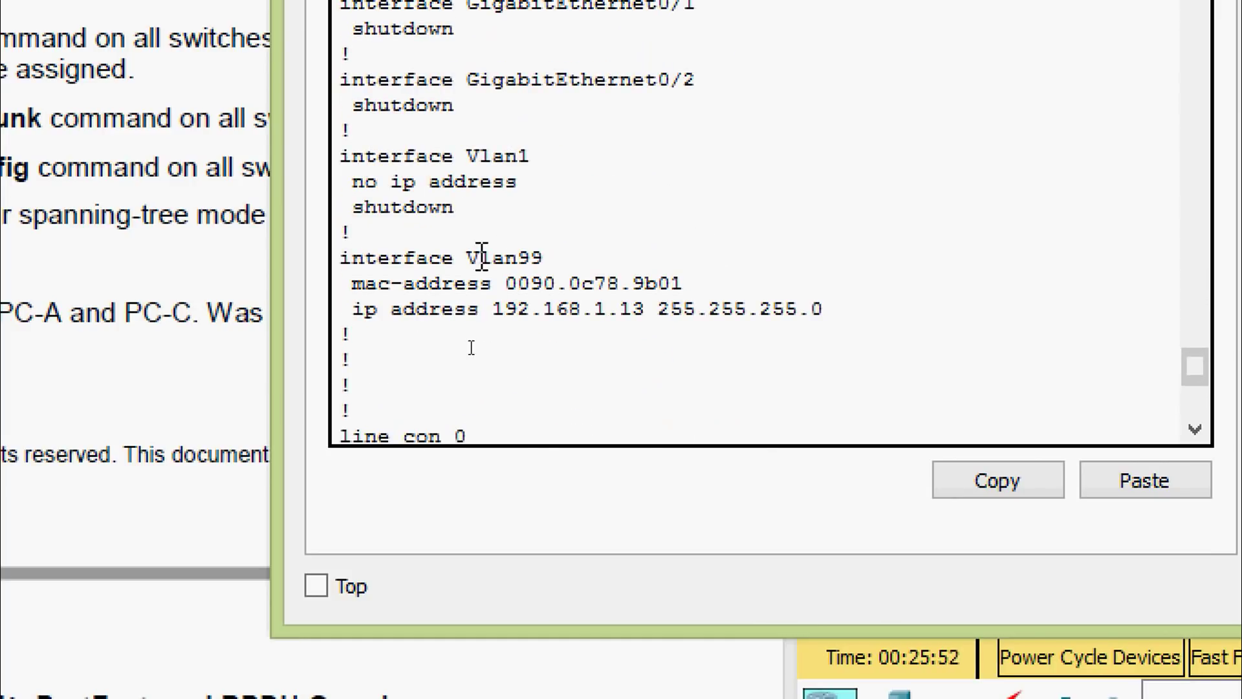
{"action": "left_click_drag", "start_coordinate": [347, 308], "coordinate": [841, 309]}
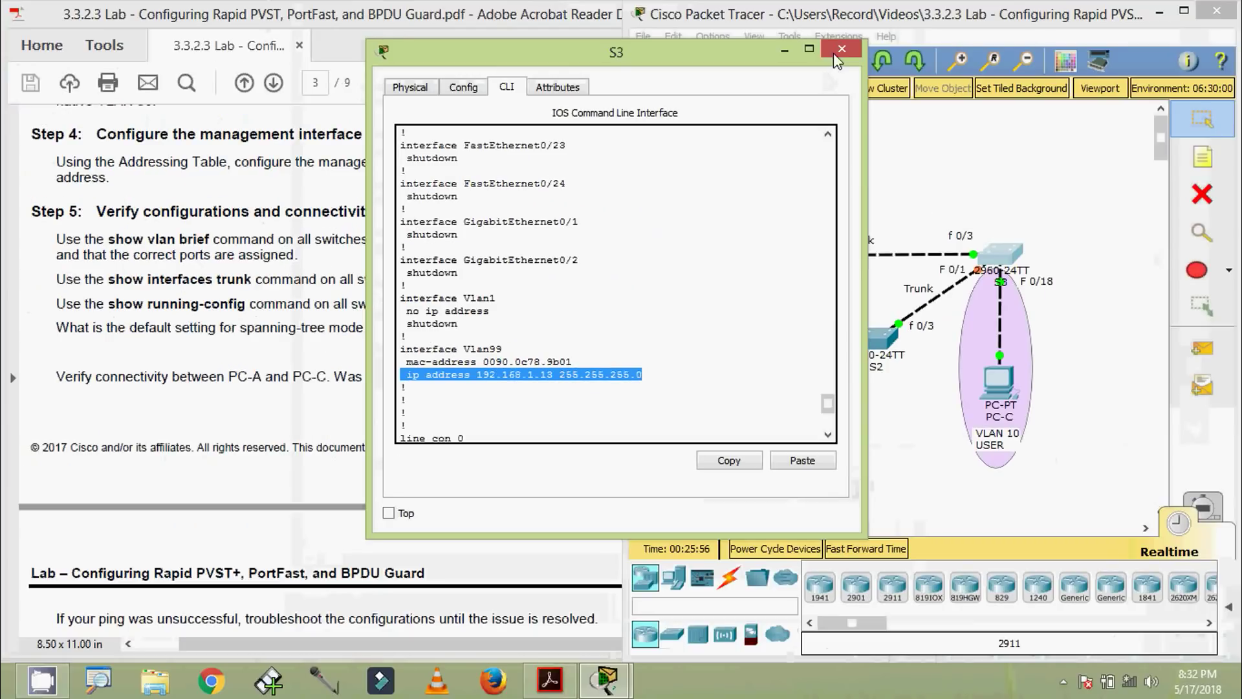
Close S3's window and copy PC-C's IP address 192.168.0.3 from its IP configuration
{"action": "left_click", "coordinate": [834, 53]}
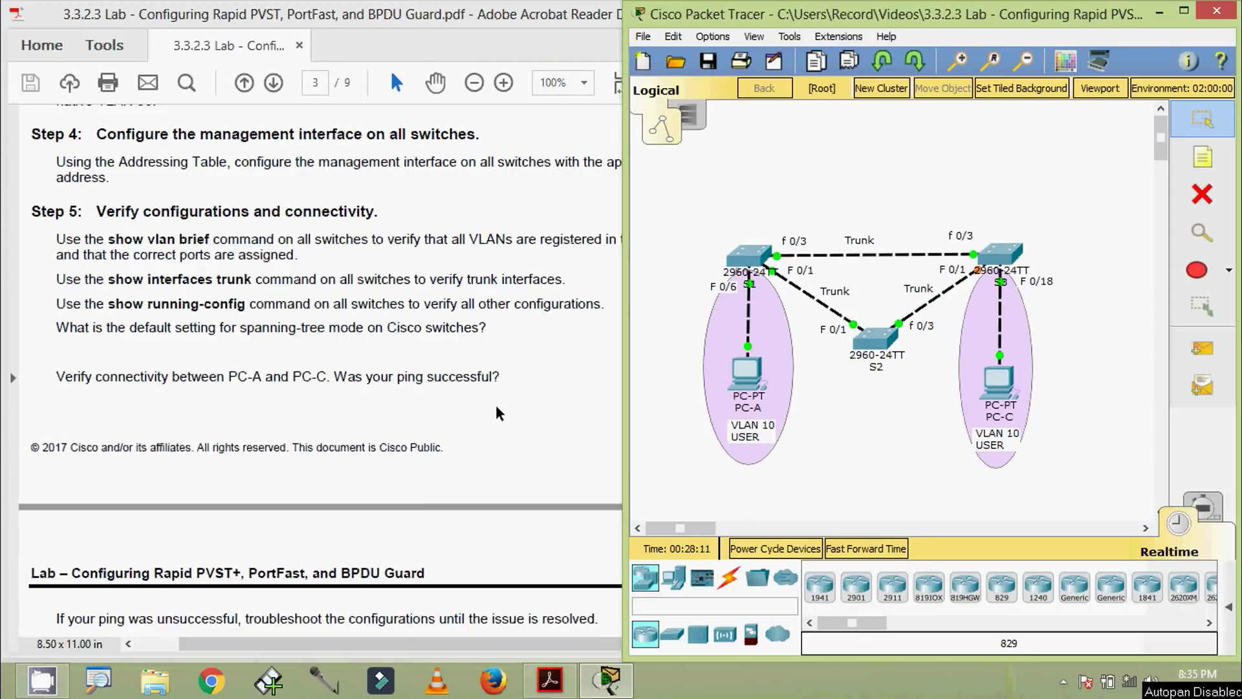
{"action": "left_click", "coordinate": [999, 388]}
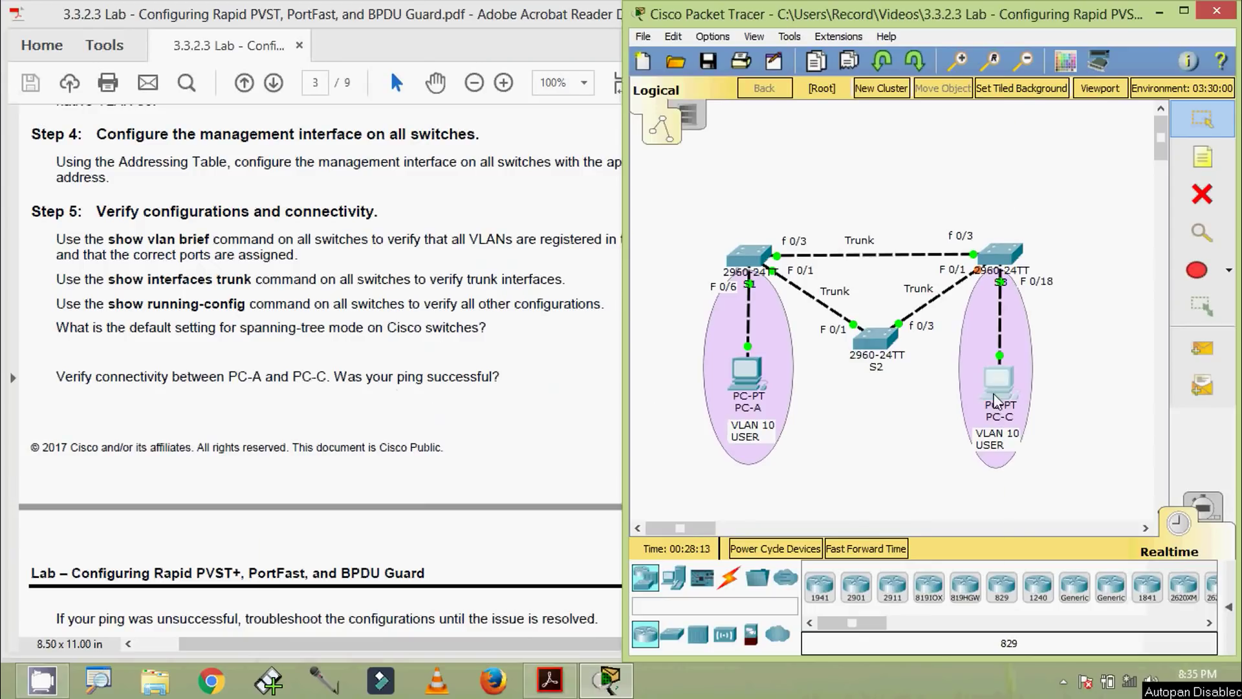
{"action": "left_click", "coordinate": [387, 165]}
{"action": "left_click", "coordinate": [337, 214]}
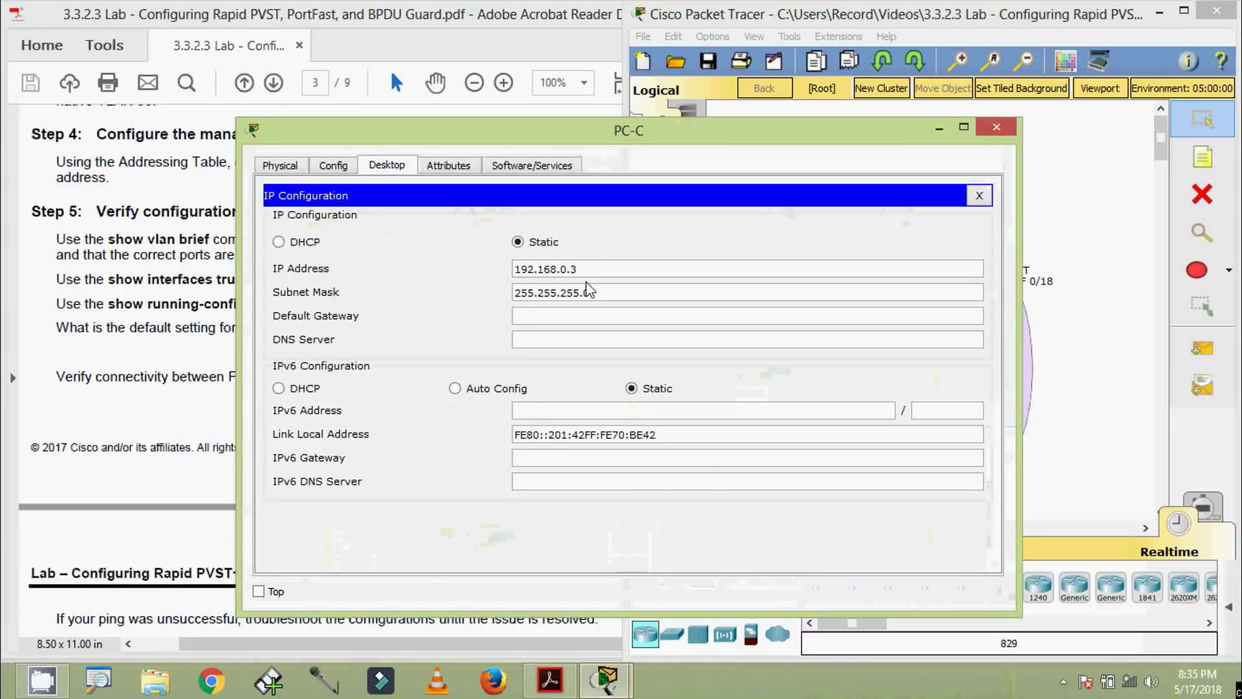
{"action": "left_click_drag", "start_coordinate": [595, 269], "coordinate": [484, 267]}
{"action": "key", "text": "ctrl+c"}
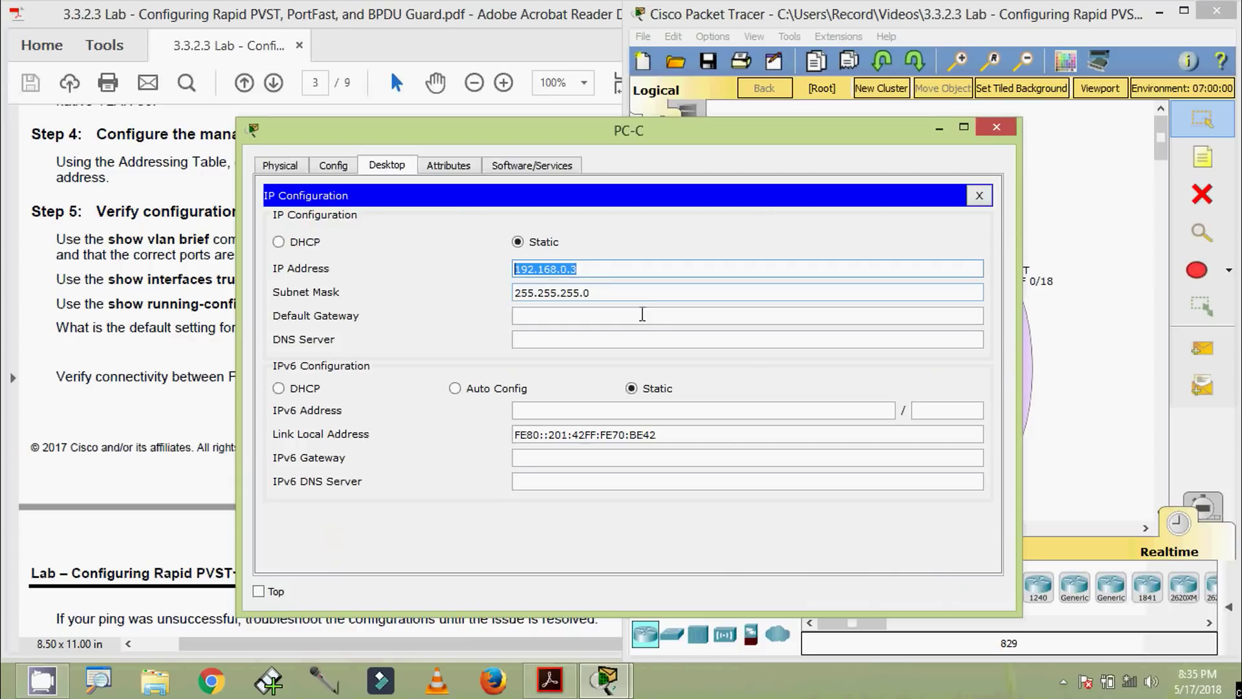
{"action": "left_click", "coordinate": [997, 128]}
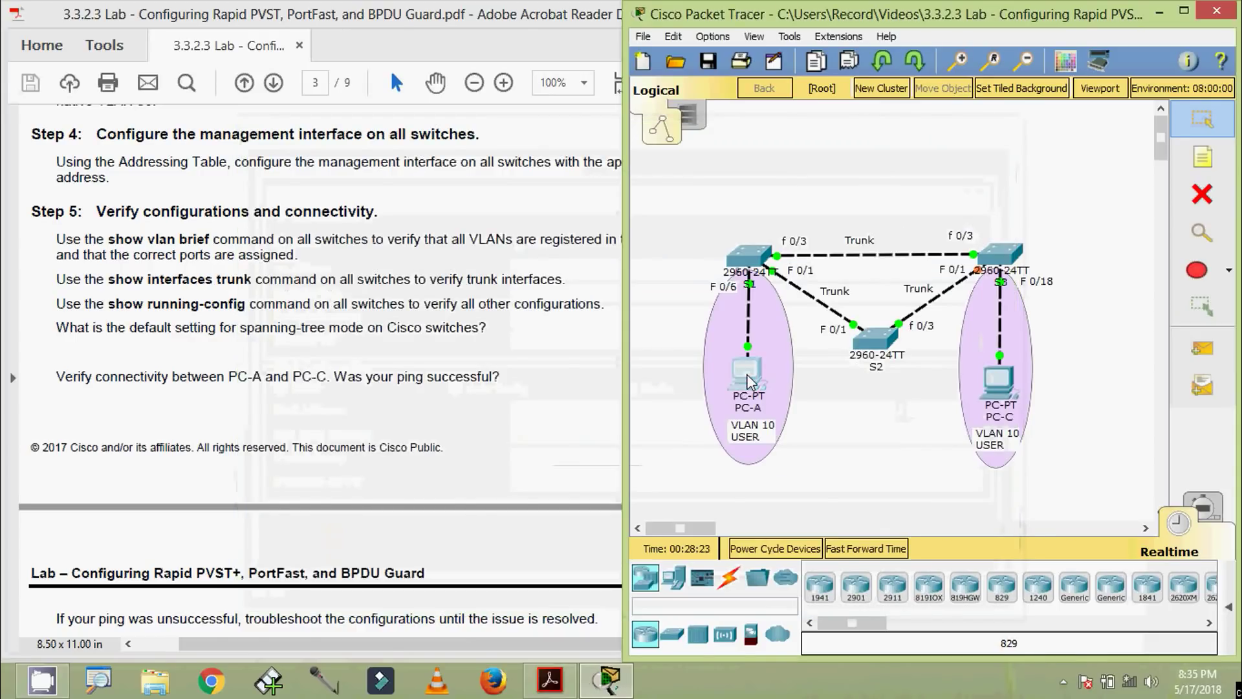
Ping 192.168.0.3 from PC-A's command prompt, then close the PC-A window
{"action": "left_click", "coordinate": [747, 382]}
{"action": "left_click", "coordinate": [387, 165]}
{"action": "left_click_drag", "start_coordinate": [435, 130], "coordinate": [473, 41]}
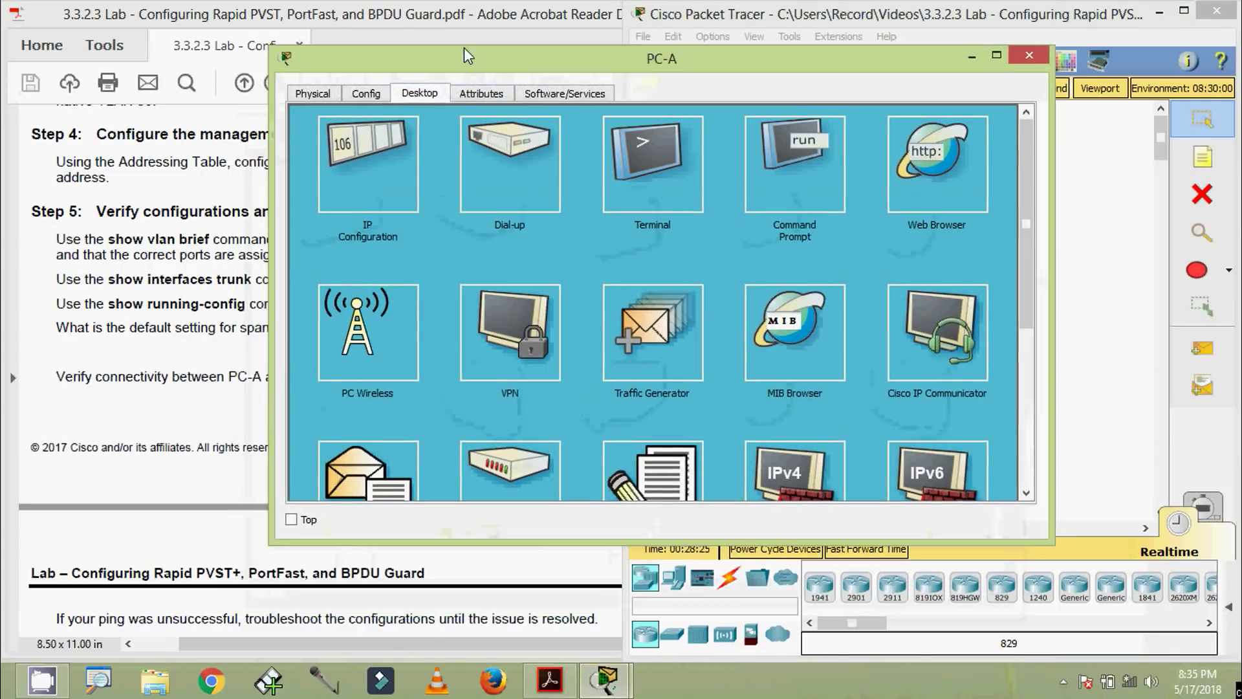
{"action": "left_click", "coordinate": [727, 125]}
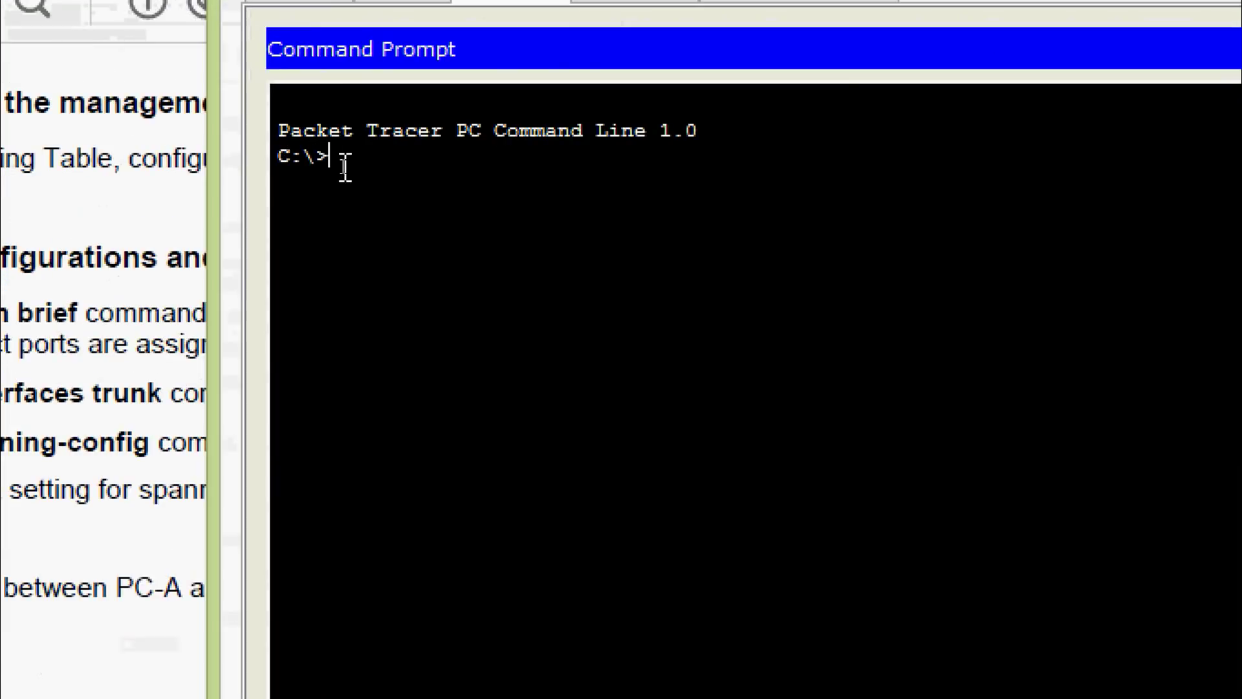
{"action": "type", "text": "ping"}
{"action": "right_click", "coordinate": [426, 144]}
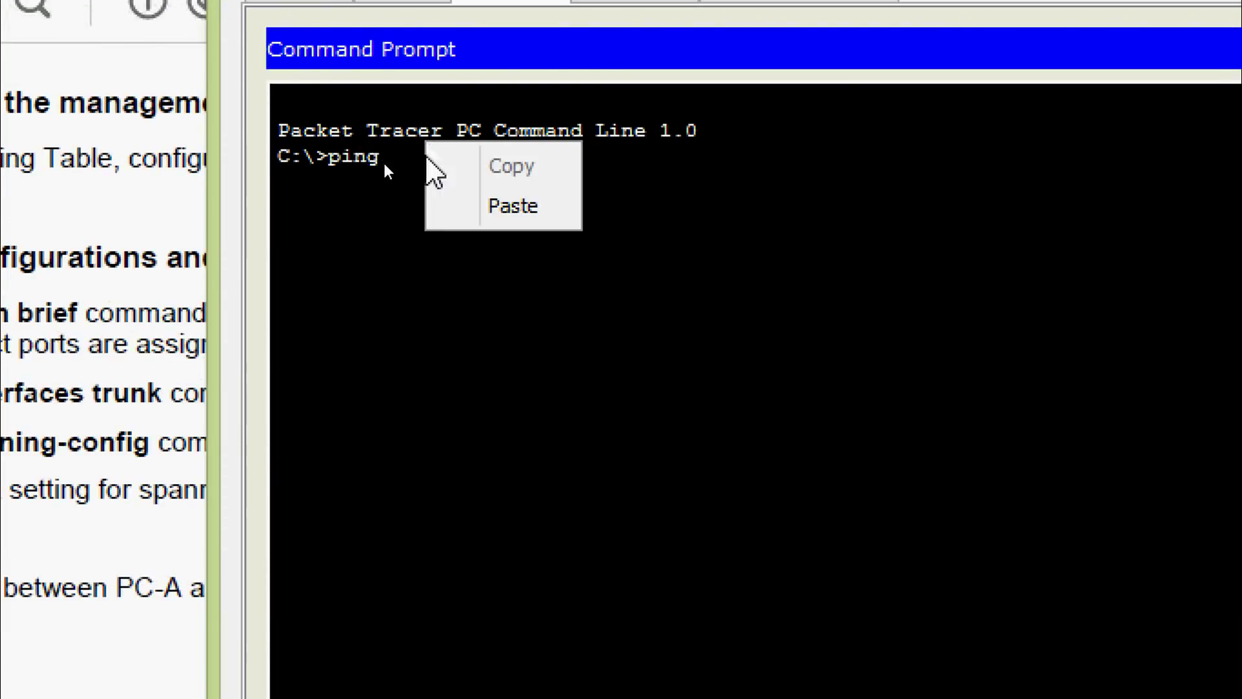
{"action": "left_click", "coordinate": [448, 205]}
{"action": "key", "text": "Return"}
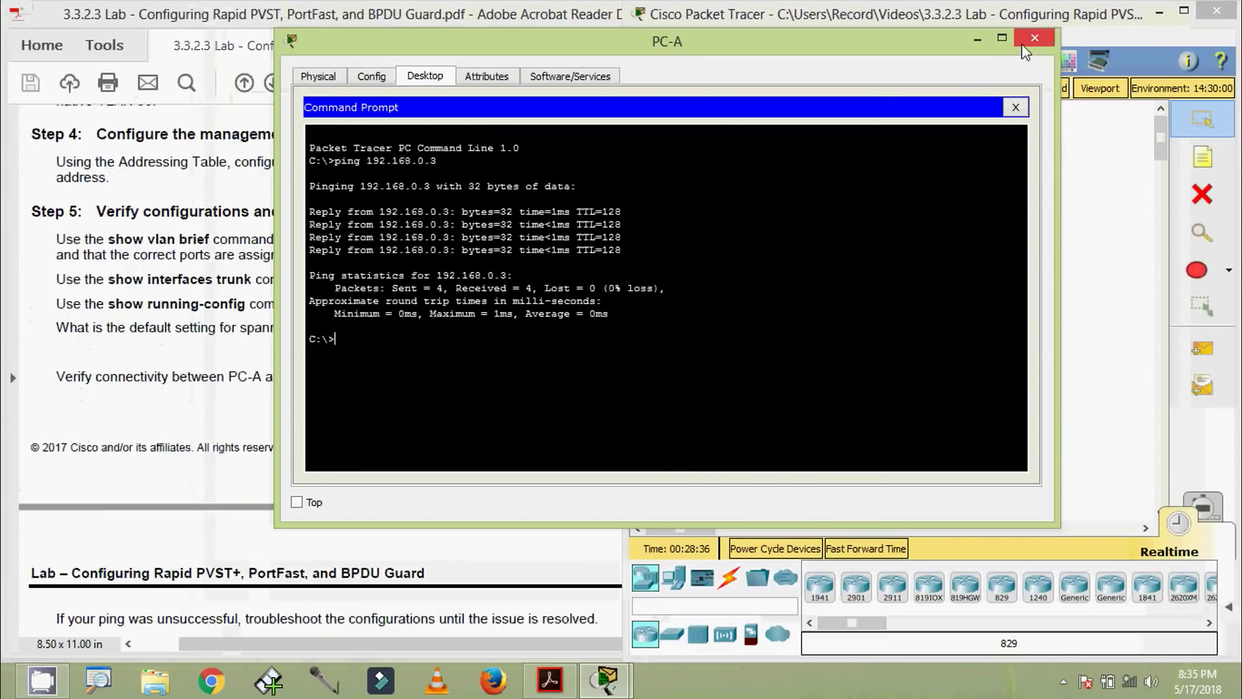
{"action": "left_click", "coordinate": [1034, 37]}
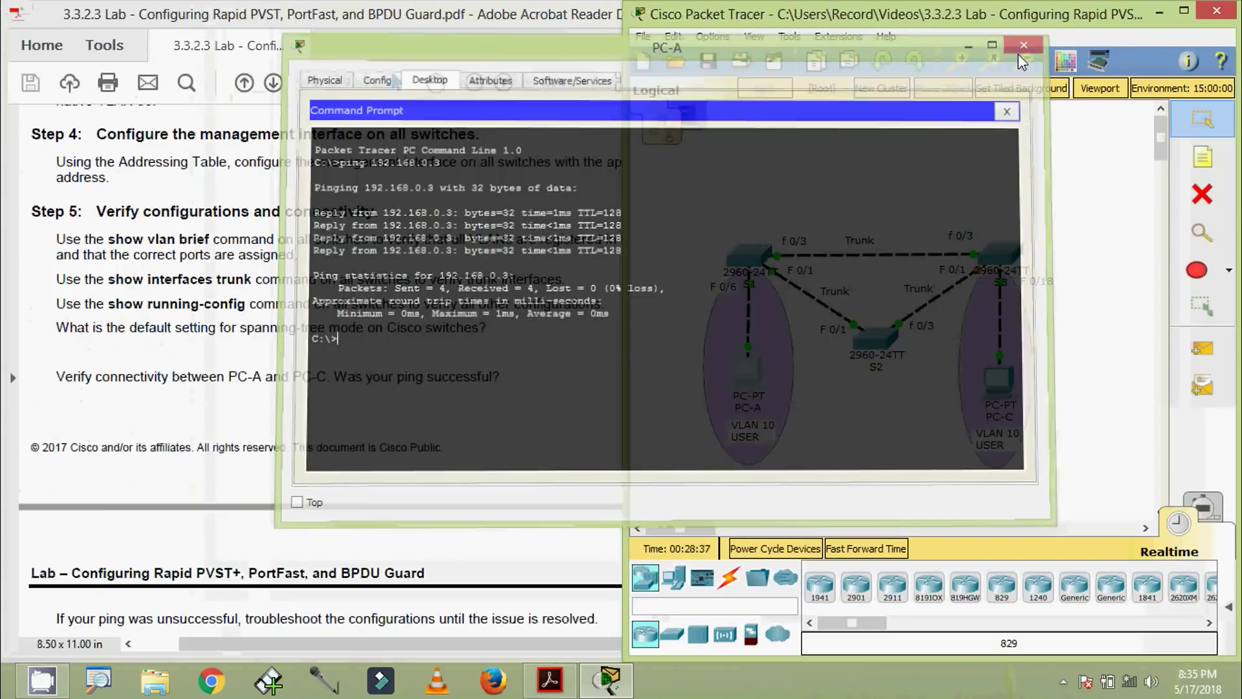
{"action": "left_click_drag", "start_coordinate": [622, 323], "coordinate": [763, 324]}
{"action": "scroll", "coordinate": [222, 530], "scroll_direction": "down", "scroll_amount": 3}
Read the page 4 Part 3 Step 1 root-bridge questions in the lab PDF, then return to Packet Tracer
{"action": "scroll", "coordinate": [222, 530], "scroll_direction": "down", "scroll_amount": 3}
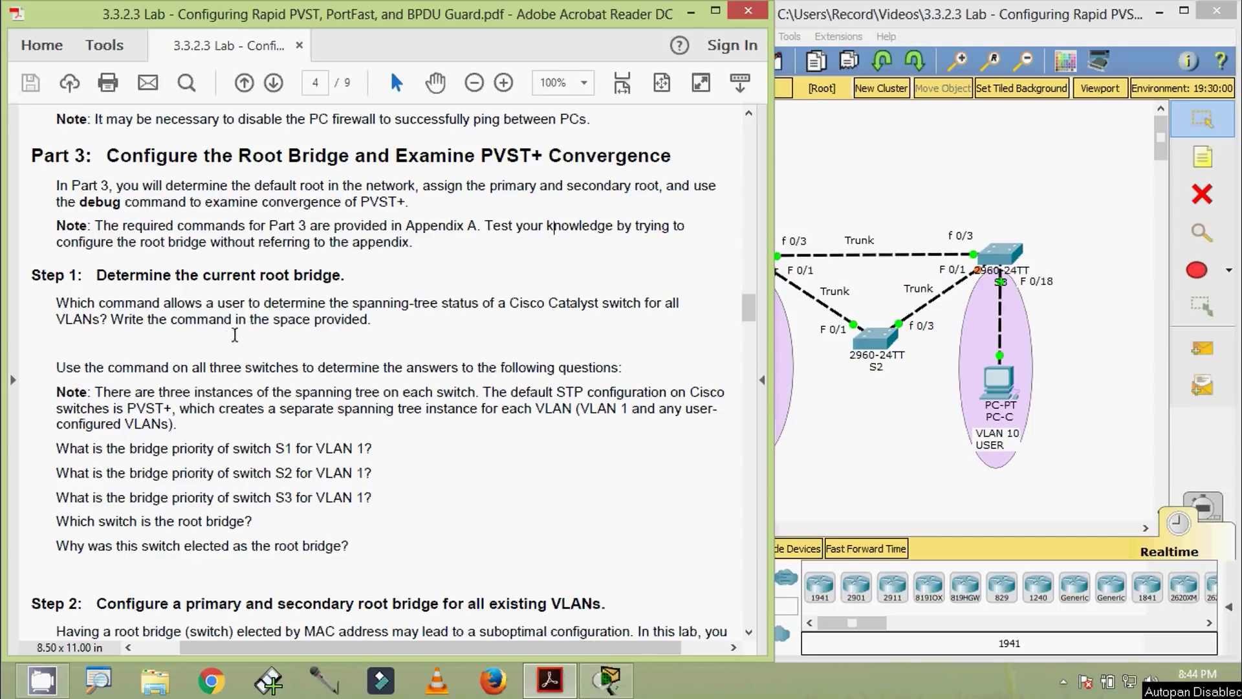
{"action": "left_click_drag", "start_coordinate": [231, 346], "coordinate": [68, 350]}
{"action": "left_click", "coordinate": [113, 341]}
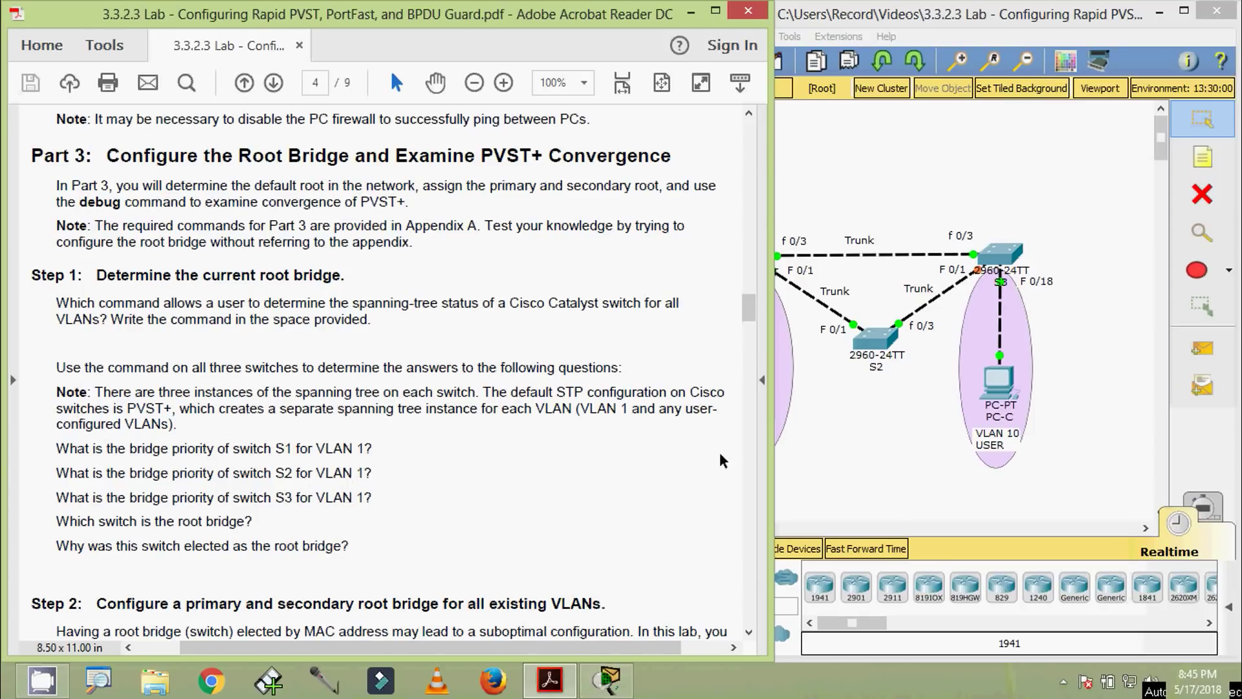
{"action": "left_click", "coordinate": [855, 471]}
Run show spanning-tree on switch S1 and page to the end of the output
{"action": "left_click", "coordinate": [747, 263]}
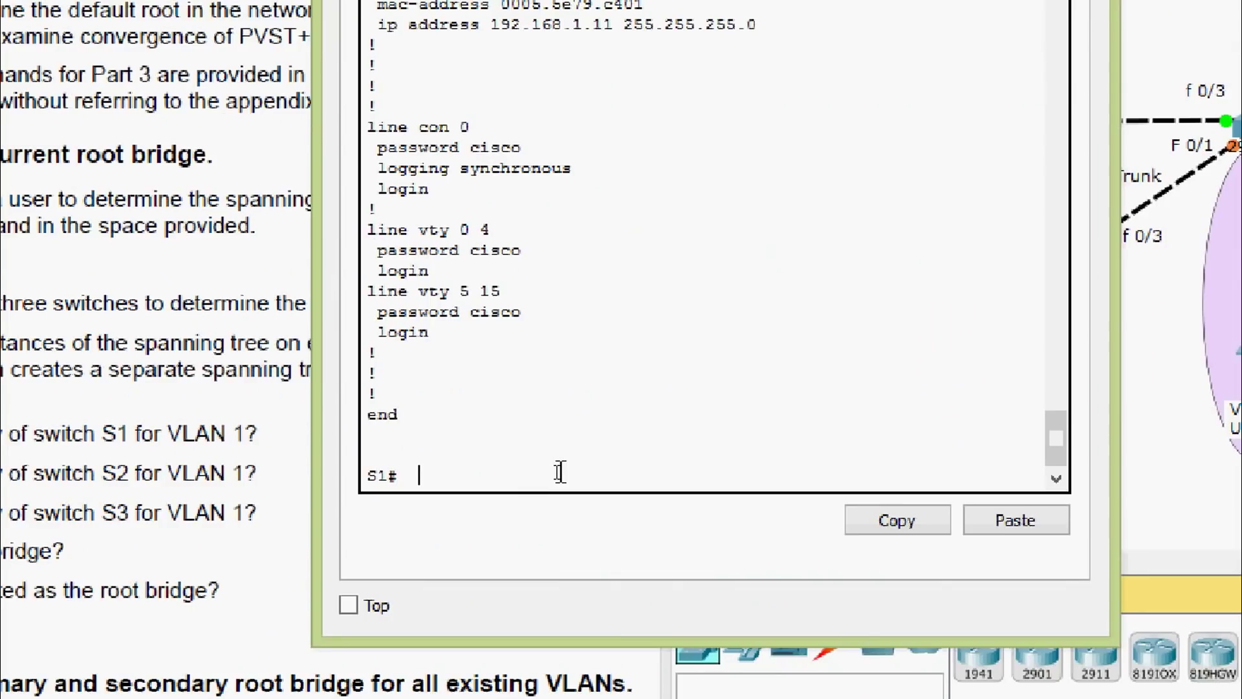
{"action": "type", "text": "sh"}
{"action": "key", "text": "Tab"}
{"action": "type", "text": "s"}
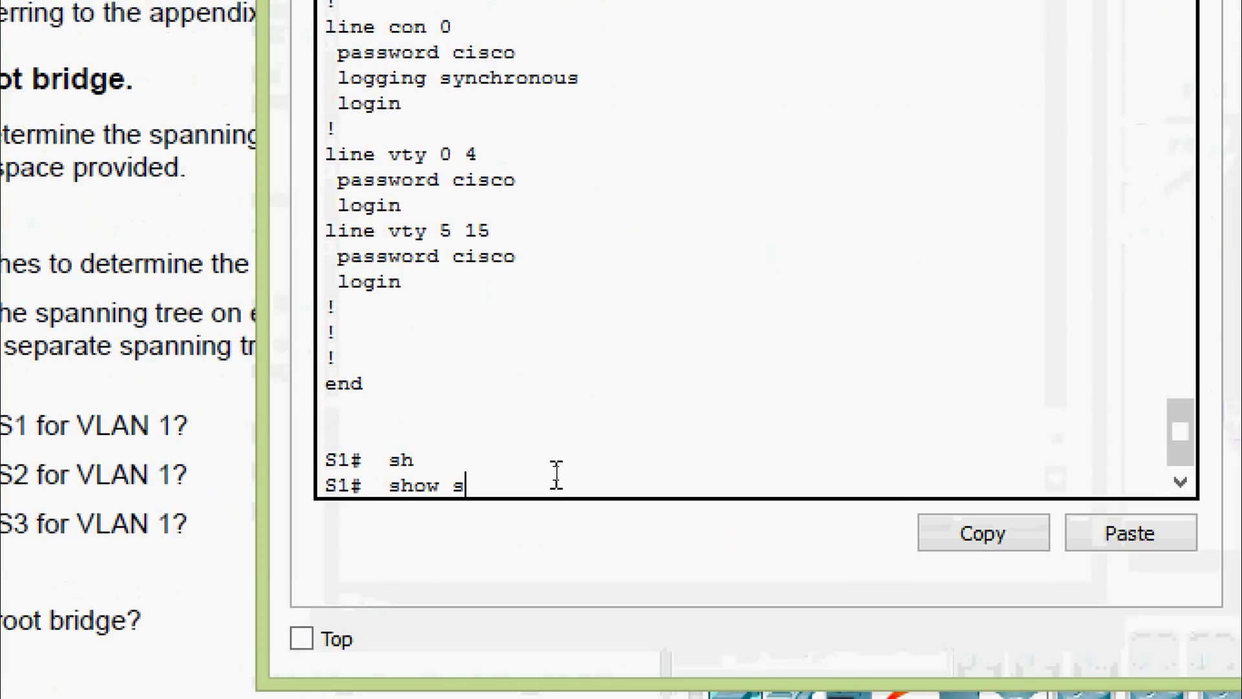
{"action": "type", "text": "p"}
{"action": "key", "text": "Tab"}
{"action": "key", "text": "Return"}
{"action": "key", "text": "space"}
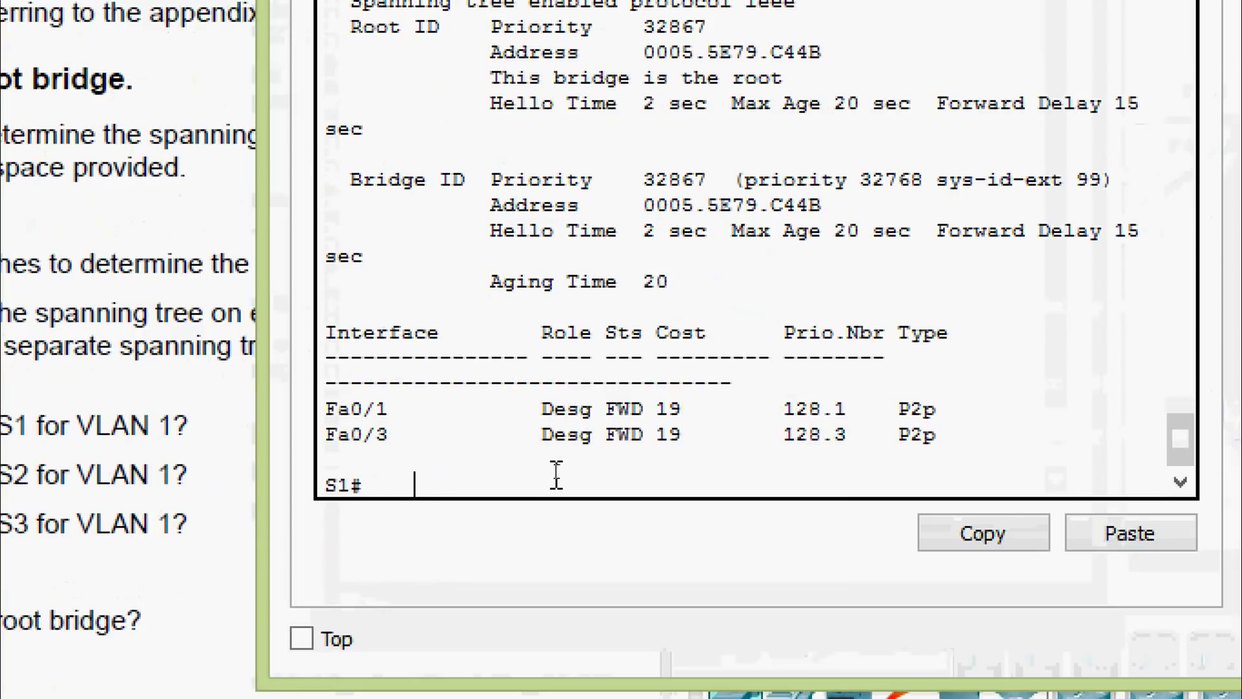
Scroll back to S1's VLAN0001 section, highlight its Bridge ID priority 32769, and close S1
{"action": "scroll", "coordinate": [557, 476], "scroll_direction": "up", "scroll_amount": 3}
{"action": "scroll", "coordinate": [573, 400], "scroll_direction": "up", "scroll_amount": 6}
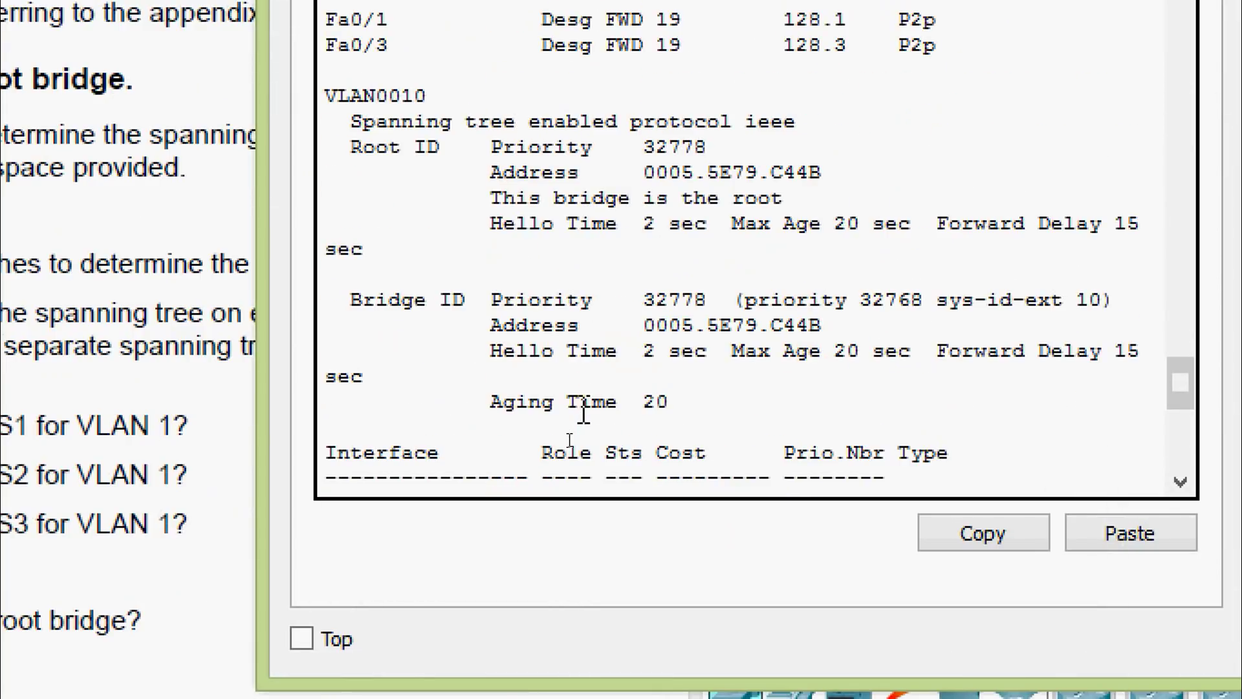
{"action": "scroll", "coordinate": [584, 412], "scroll_direction": "up", "scroll_amount": 2}
{"action": "scroll", "coordinate": [584, 409], "scroll_direction": "up", "scroll_amount": 7}
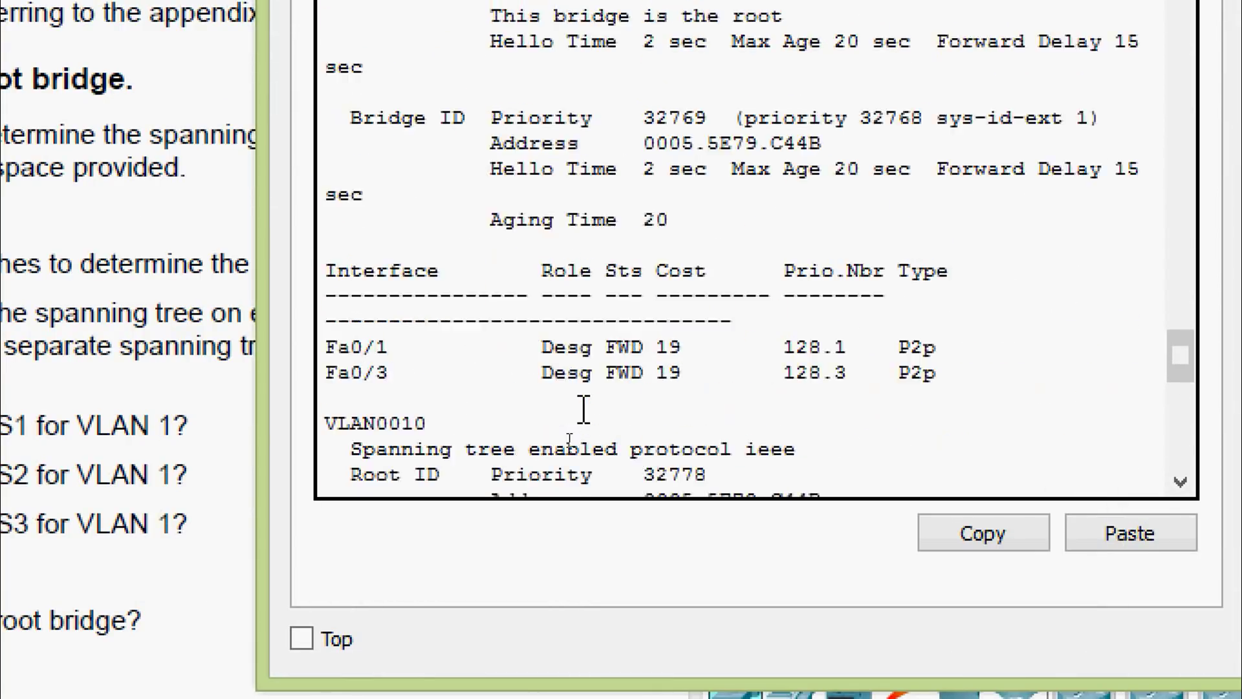
{"action": "scroll", "coordinate": [582, 411], "scroll_direction": "down", "scroll_amount": 2}
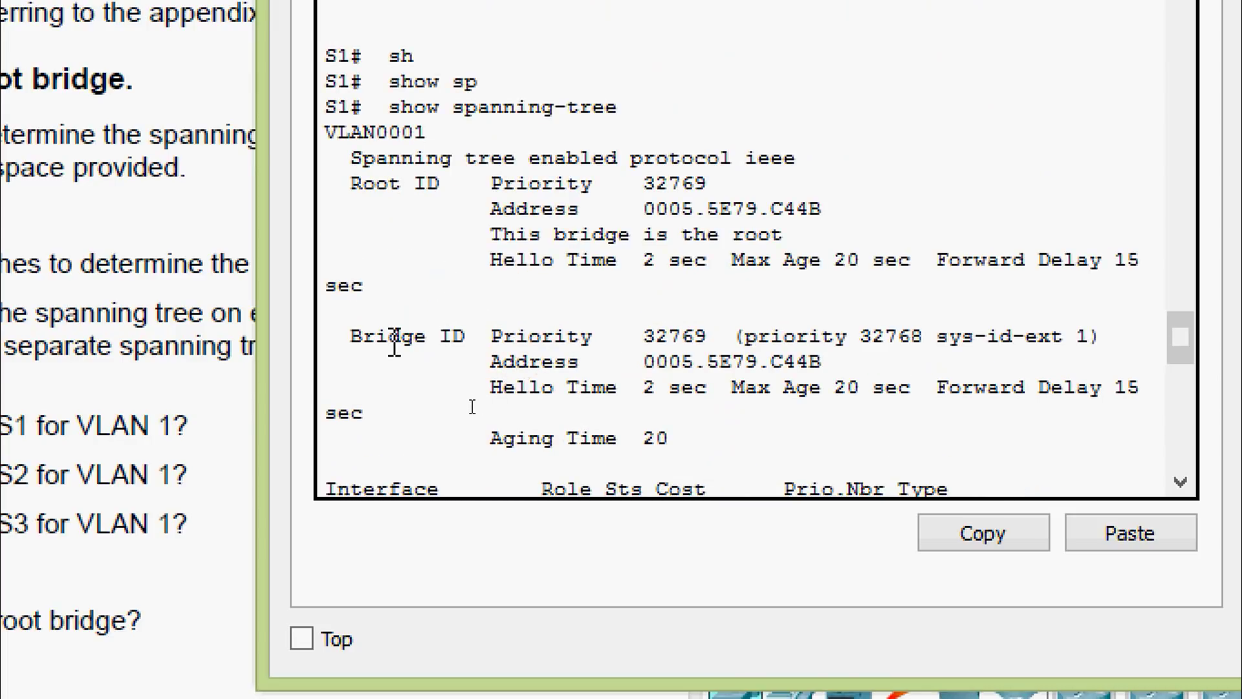
{"action": "left_click_drag", "start_coordinate": [340, 336], "coordinate": [631, 338]}
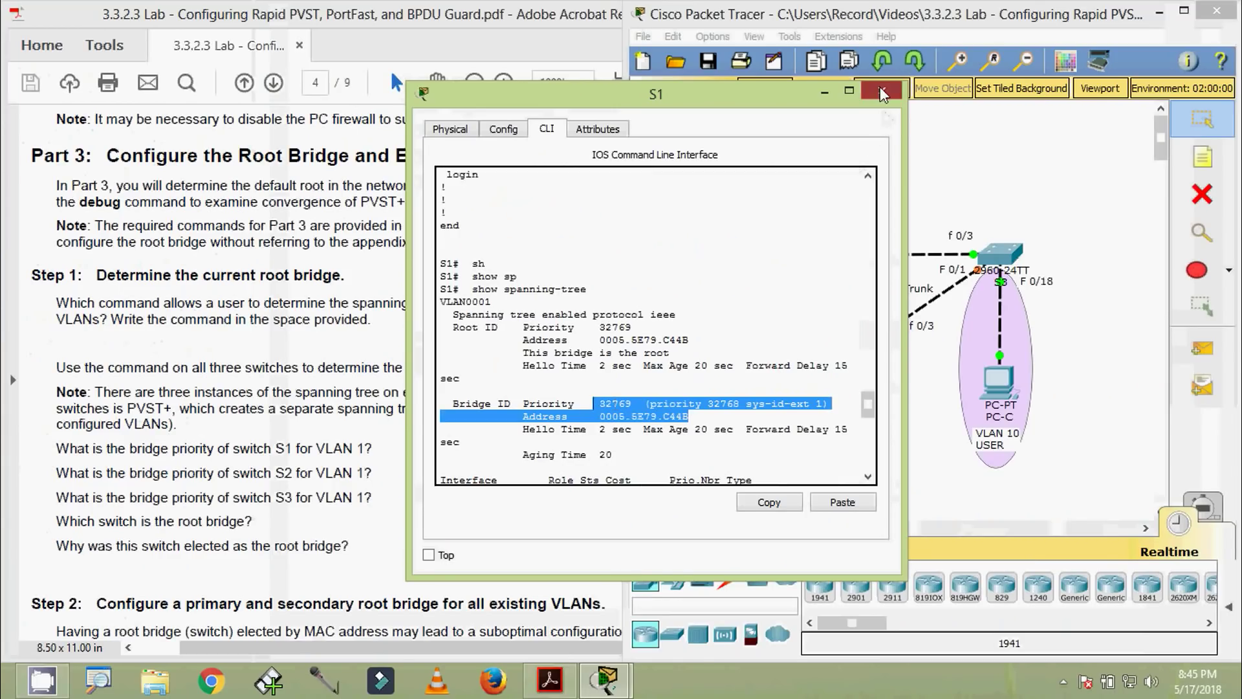
{"action": "left_click", "coordinate": [881, 89]}
Run show spanning-tree vlan 1 on S2 and highlight its bridge priority 32769
{"action": "left_click", "coordinate": [875, 344]}
{"action": "left_click_drag", "start_coordinate": [643, 130], "coordinate": [644, 44]}
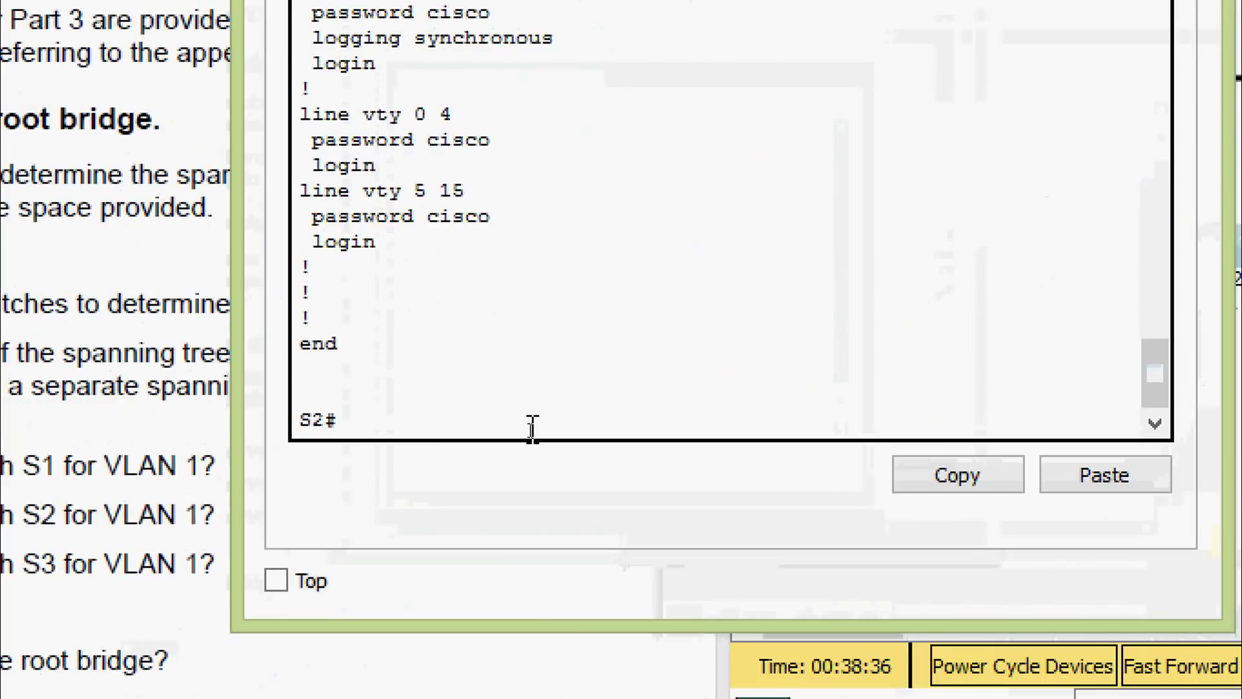
{"action": "type", "text": "sh"}
{"action": "key", "text": "Tab"}
{"action": "type", "text": "sp"}
{"action": "key", "text": "Tab"}
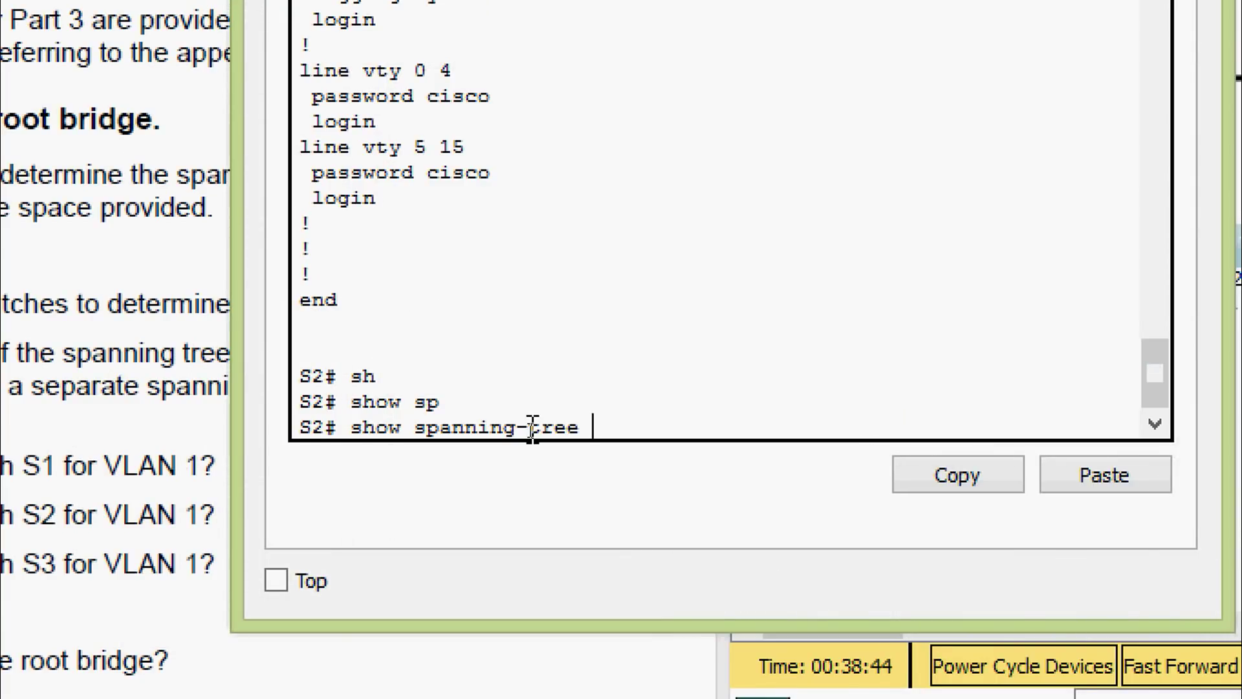
{"action": "type", "text": "vl"}
{"action": "key", "text": "Tab"}
{"action": "type", "text": "1"}
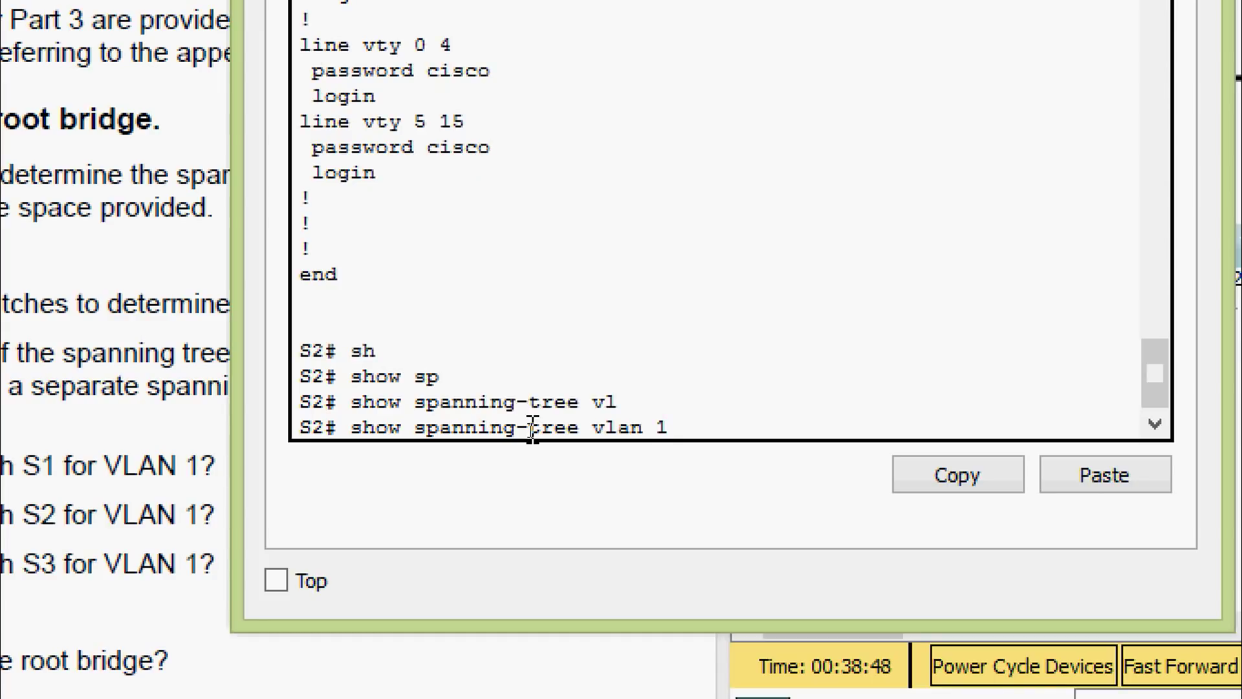
{"action": "key", "text": "Return"}
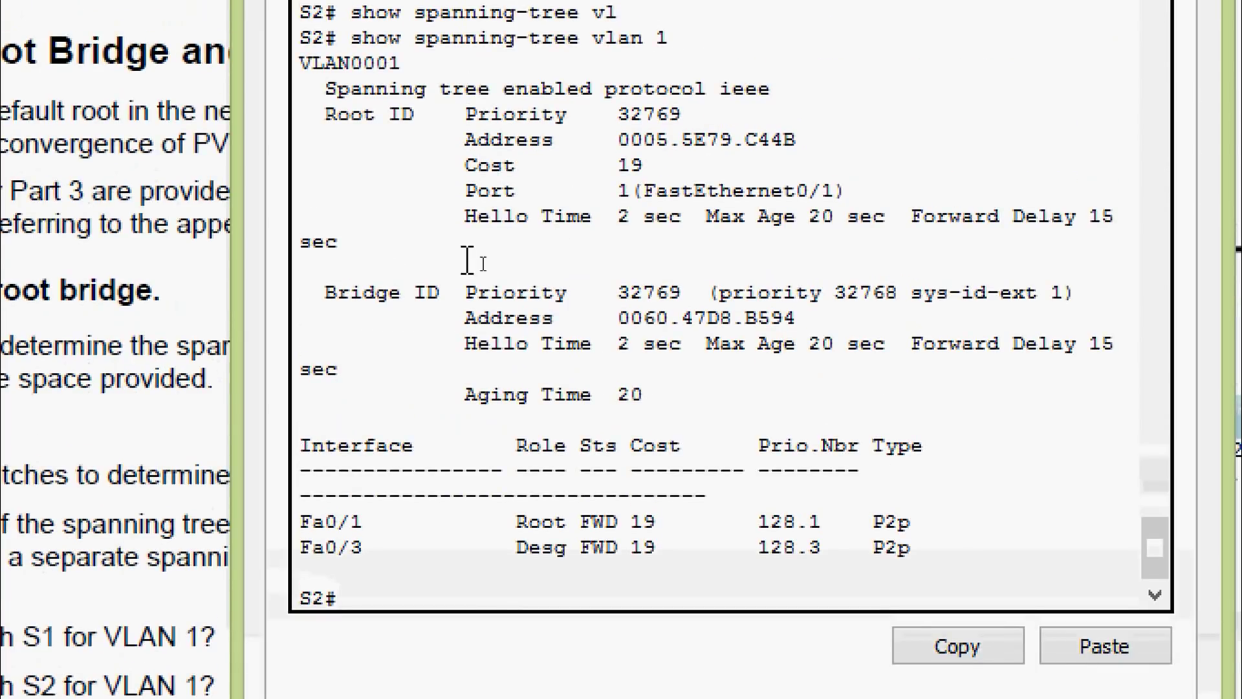
{"action": "left_click_drag", "start_coordinate": [616, 293], "coordinate": [686, 291]}
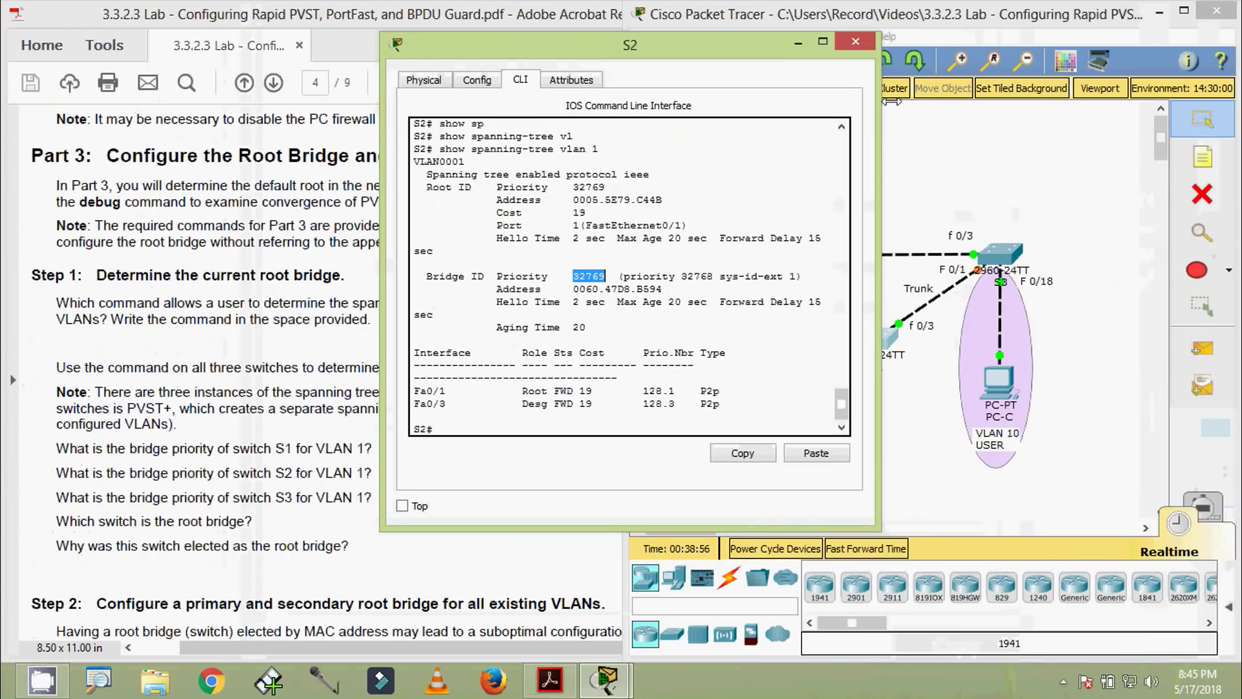
Run show spanning-tree vlan 1 on S3, highlight its priority 32769, and close S3
{"action": "left_click", "coordinate": [845, 46]}
{"action": "left_click", "coordinate": [1000, 254]}
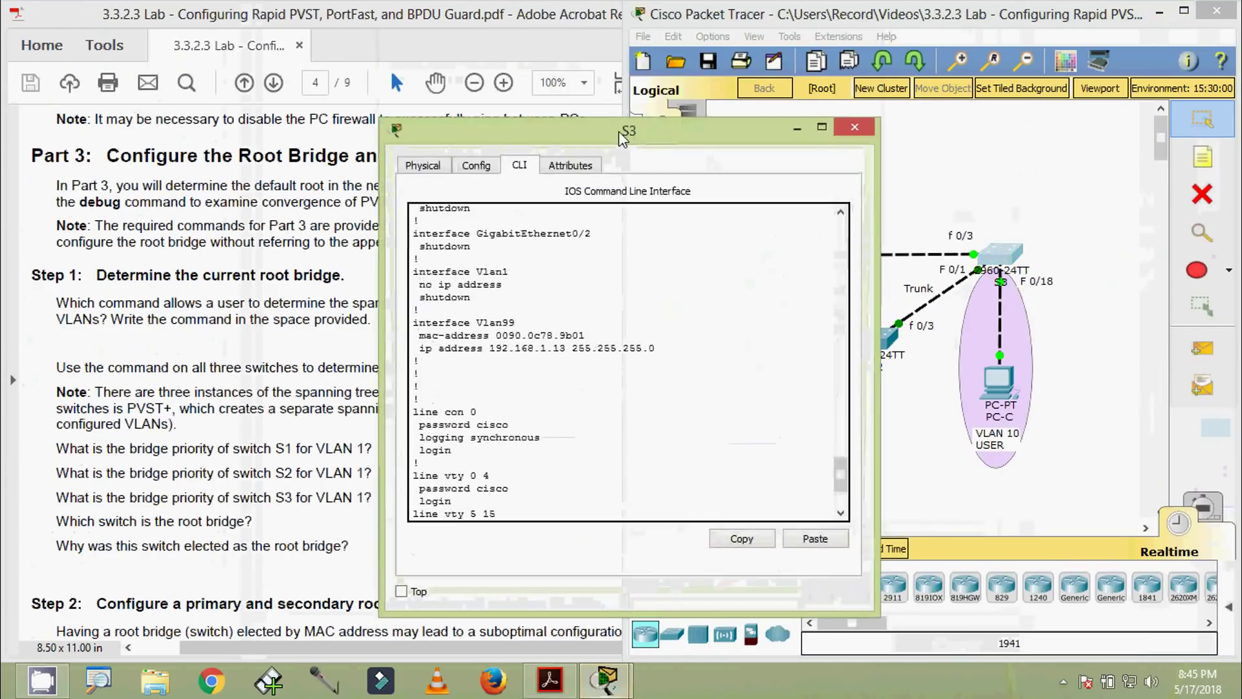
{"action": "scroll", "coordinate": [521, 406], "scroll_direction": "down", "scroll_amount": 3}
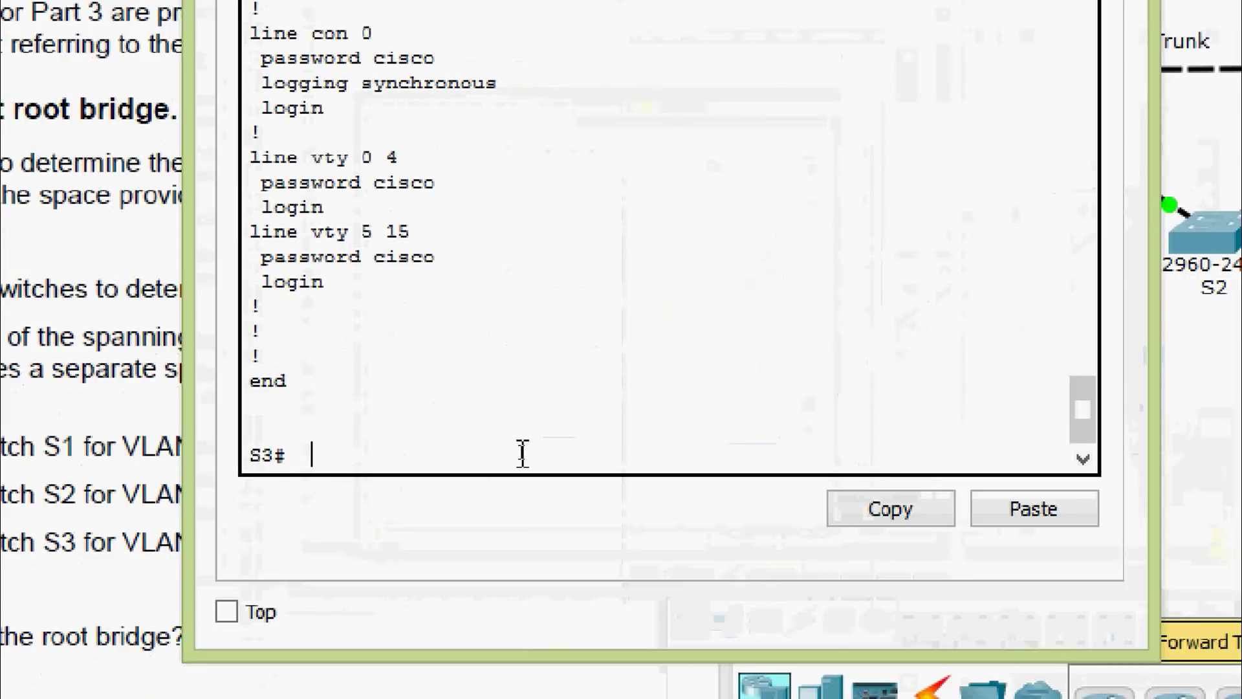
{"action": "type", "text": "sh"}
{"action": "key", "text": "Tab"}
{"action": "type", "text": "sp"}
{"action": "key", "text": "Tab"}
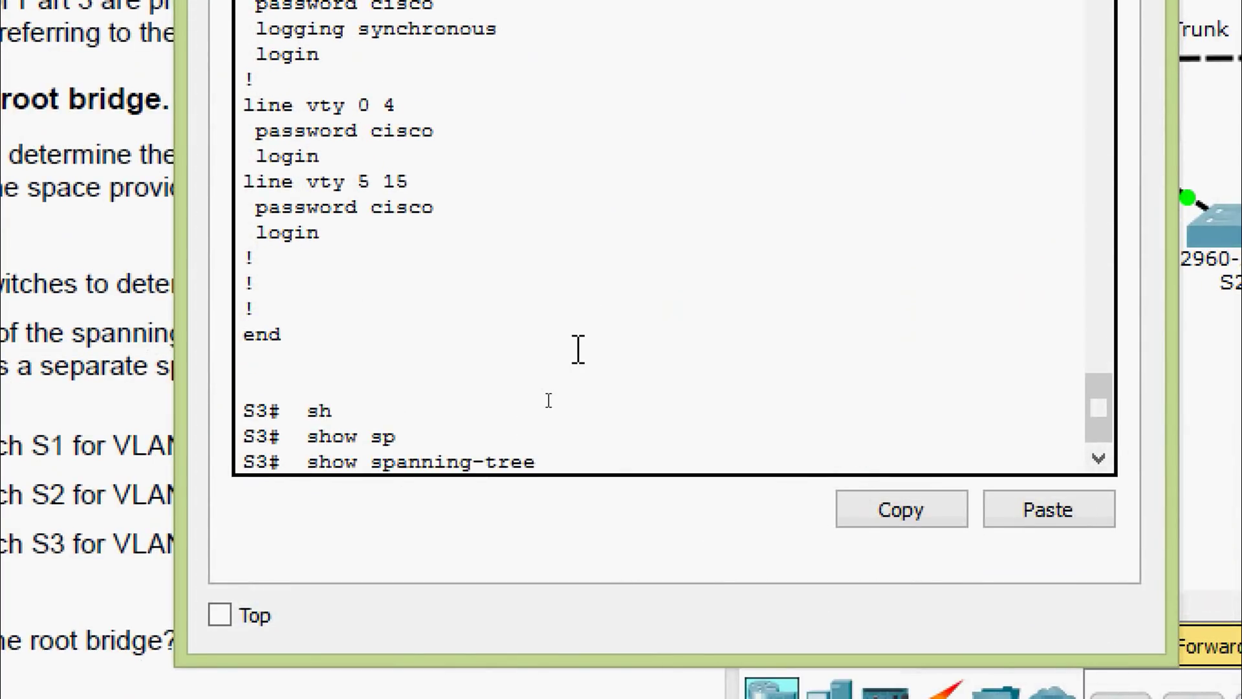
{"action": "type", "text": "vlan 1"}
{"action": "key", "text": "Return"}
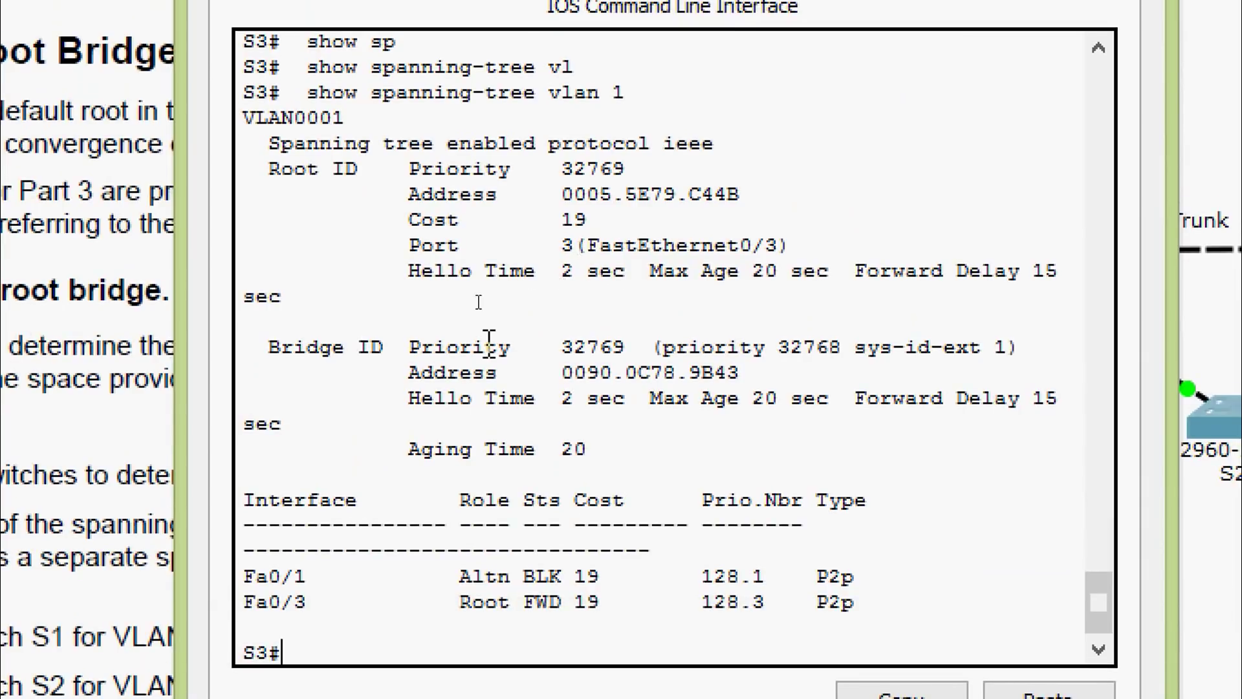
{"action": "left_click_drag", "start_coordinate": [267, 343], "coordinate": [567, 353]}
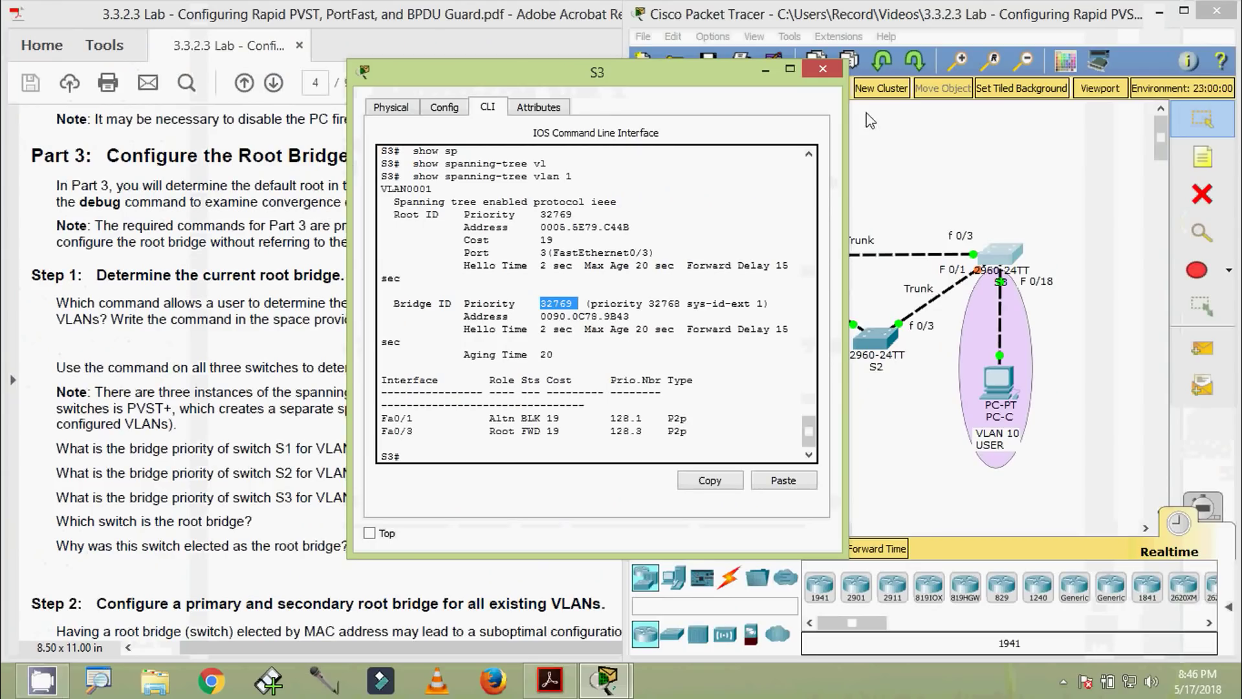
{"action": "left_click", "coordinate": [823, 69]}
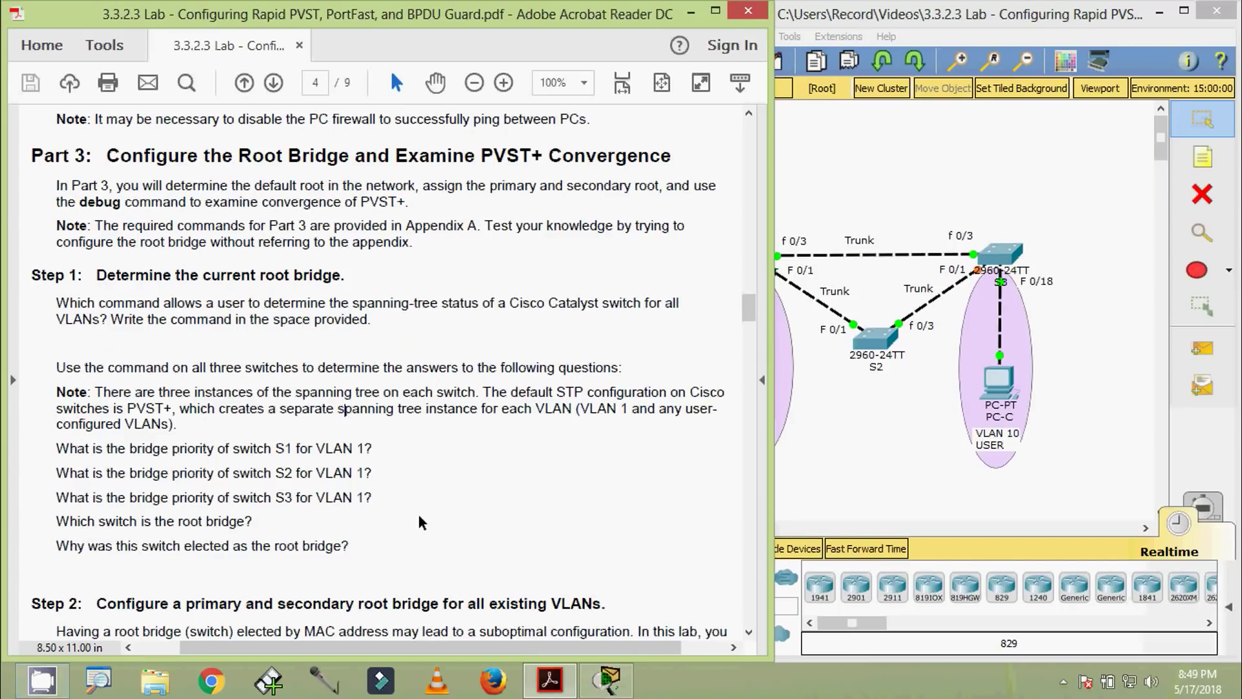
Briefly reopen S1's and S2's command lines to recheck their spanning-tree output
{"action": "left_click", "coordinate": [848, 499]}
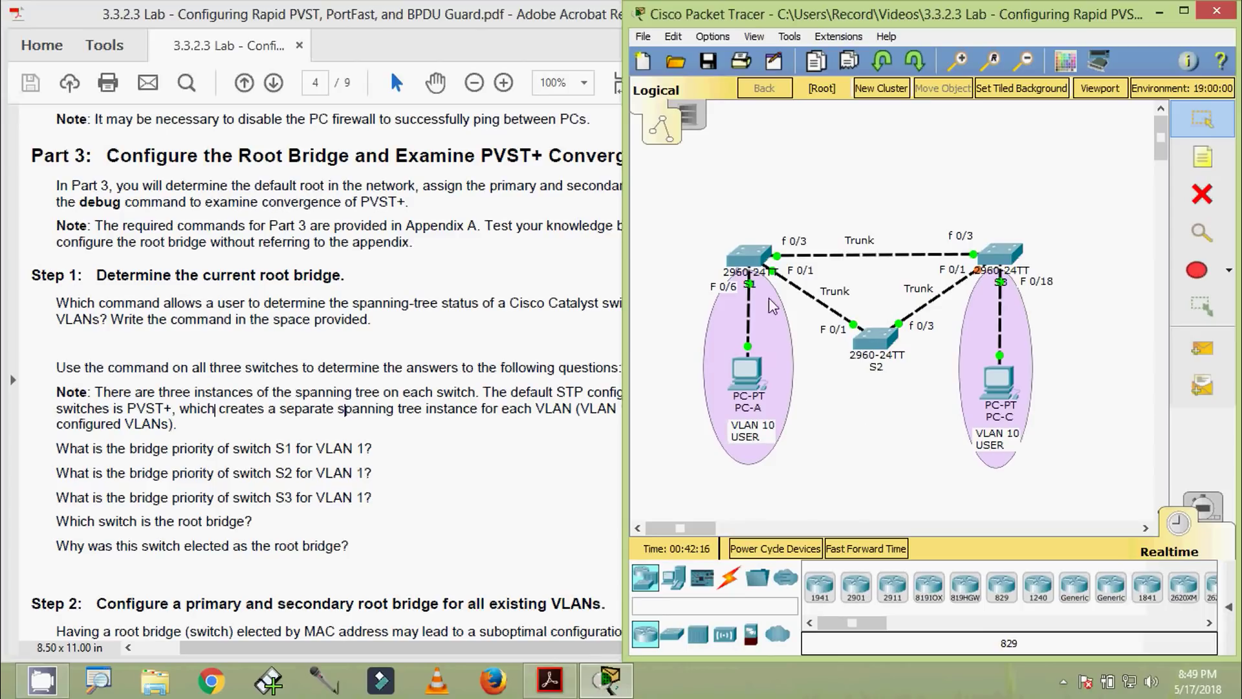
{"action": "left_click", "coordinate": [750, 280]}
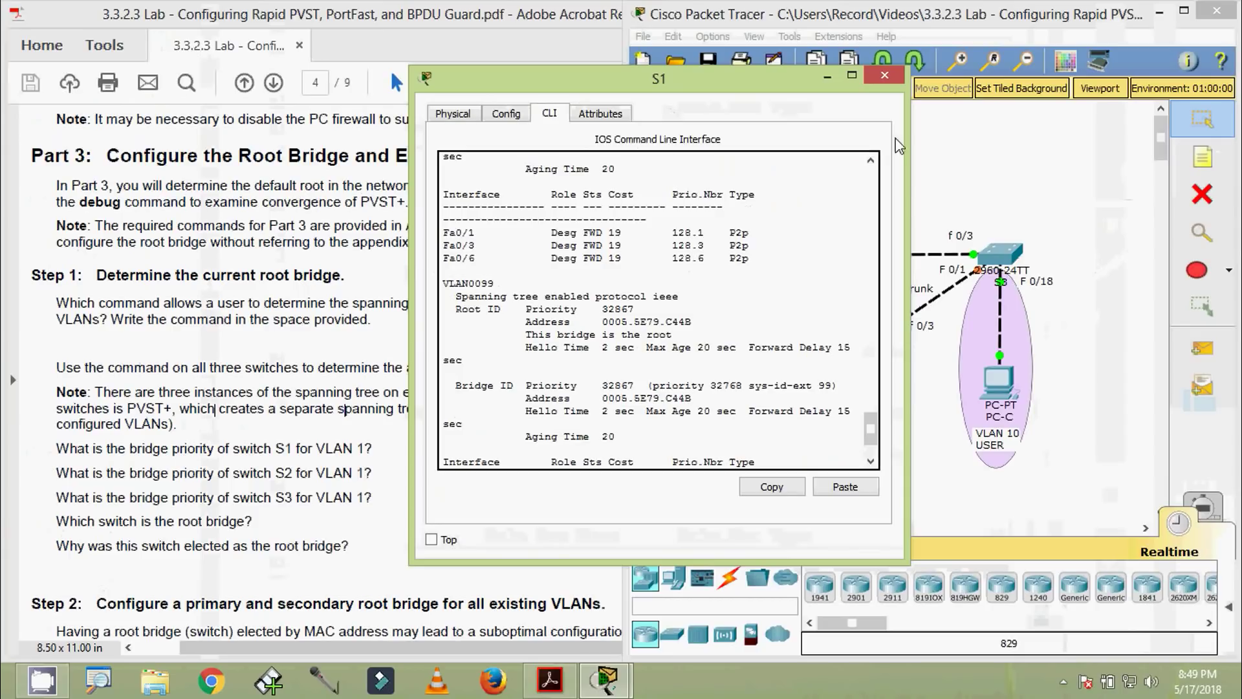
{"action": "left_click", "coordinate": [884, 75]}
{"action": "left_click", "coordinate": [880, 336]}
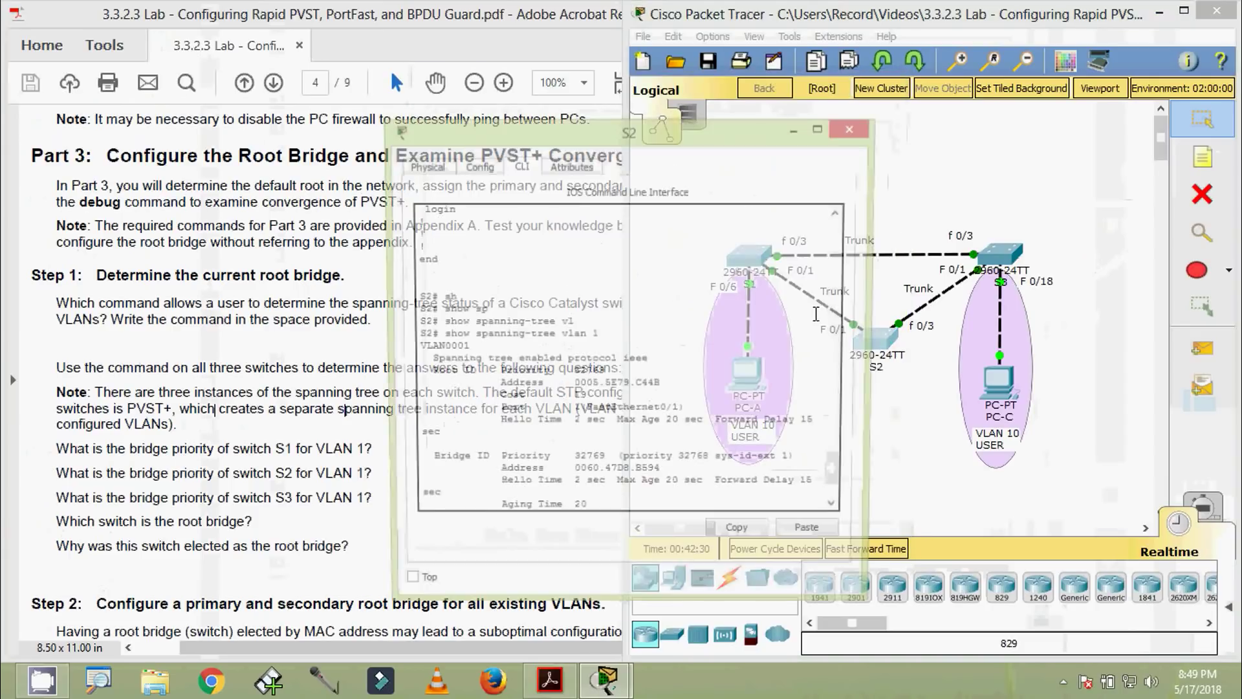
{"action": "scroll", "coordinate": [647, 317], "scroll_direction": "up", "scroll_amount": 1}
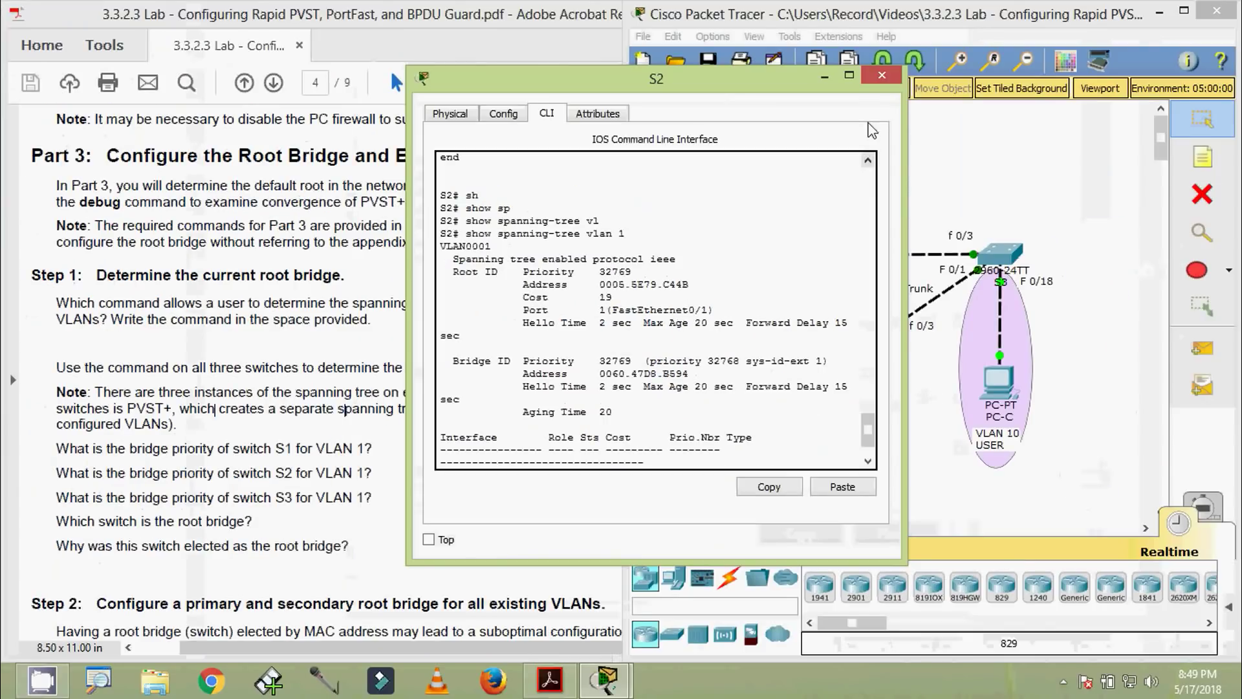
{"action": "left_click", "coordinate": [882, 75]}
Check the lab document, then reopen S1's CLI and mark its bridge address in the output
{"action": "left_click", "coordinate": [126, 579]}
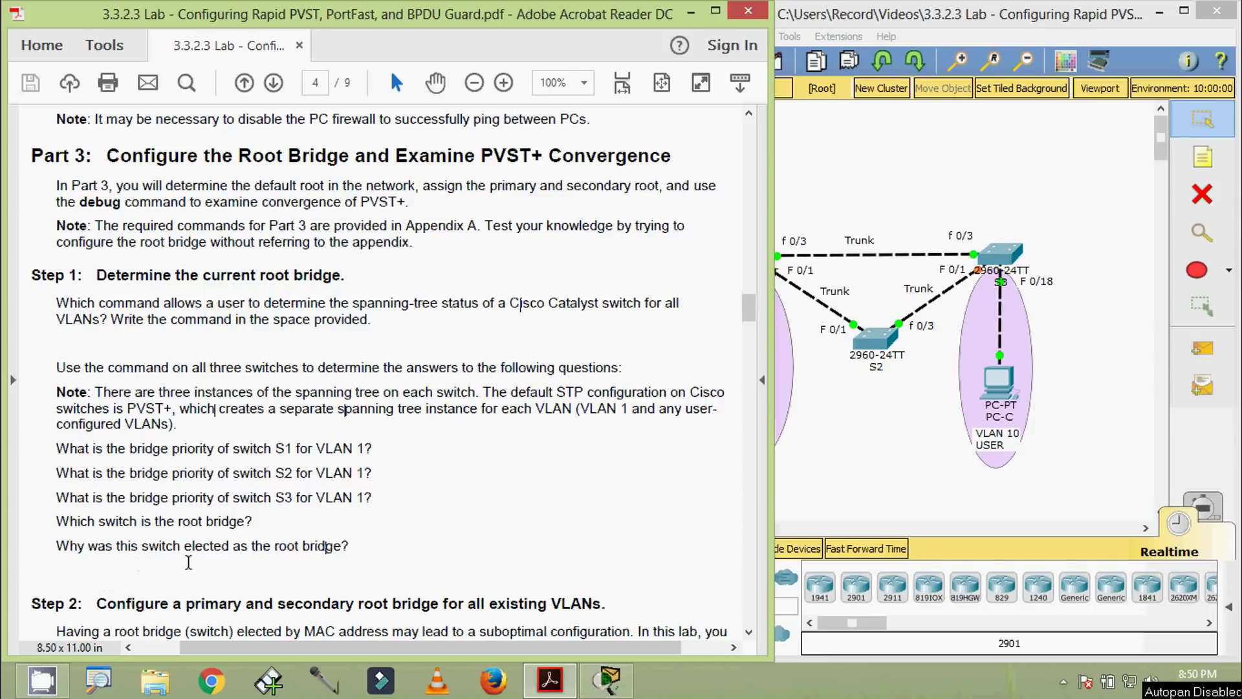
{"action": "left_click", "coordinate": [818, 473]}
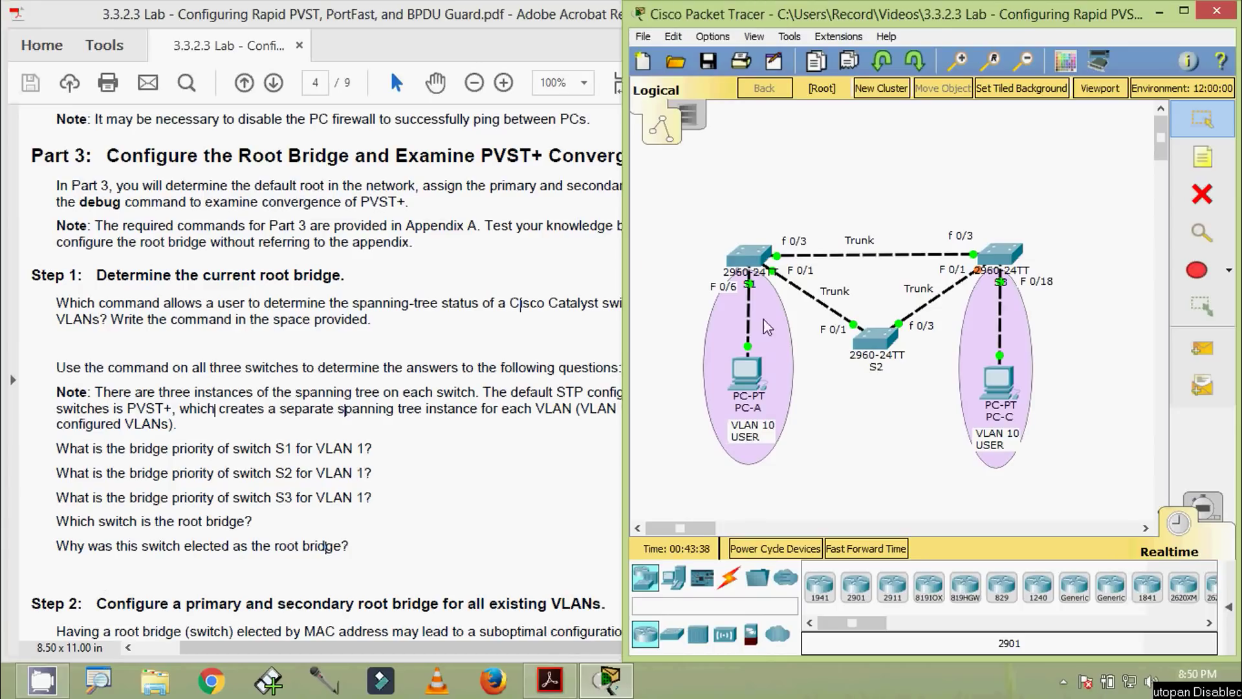
{"action": "left_click", "coordinate": [749, 273]}
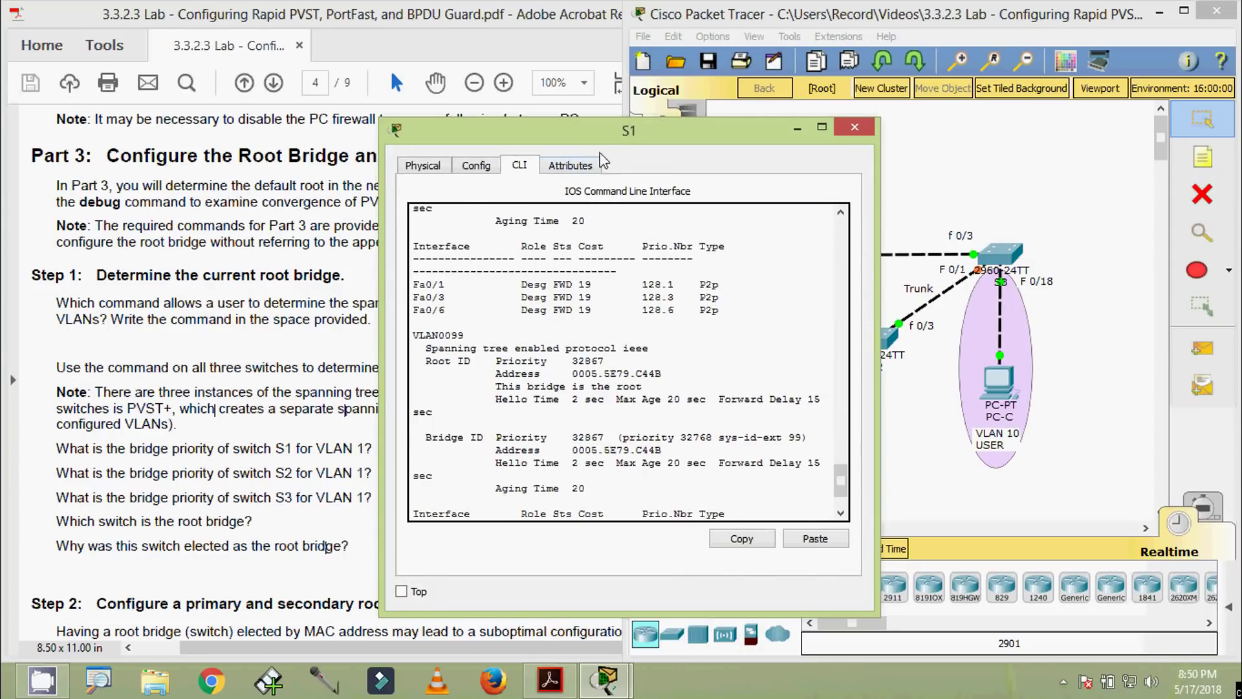
{"action": "left_click_drag", "start_coordinate": [585, 131], "coordinate": [394, 41]}
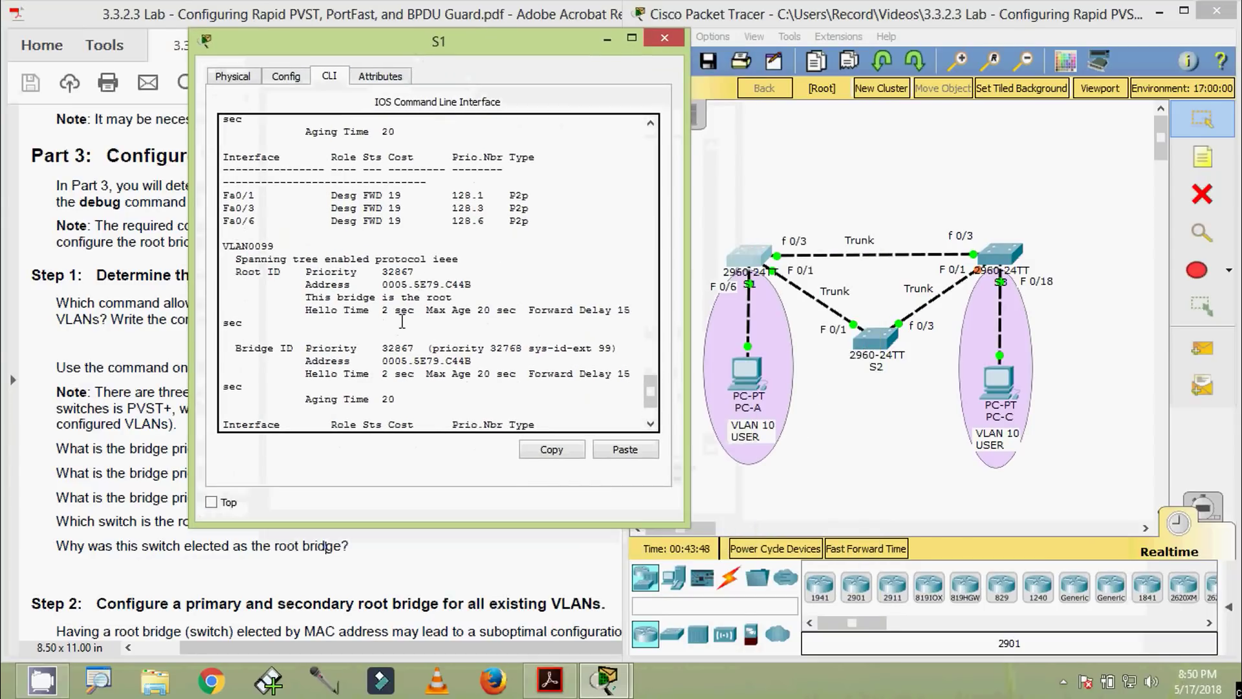
{"action": "left_click_drag", "start_coordinate": [380, 366], "coordinate": [469, 362]}
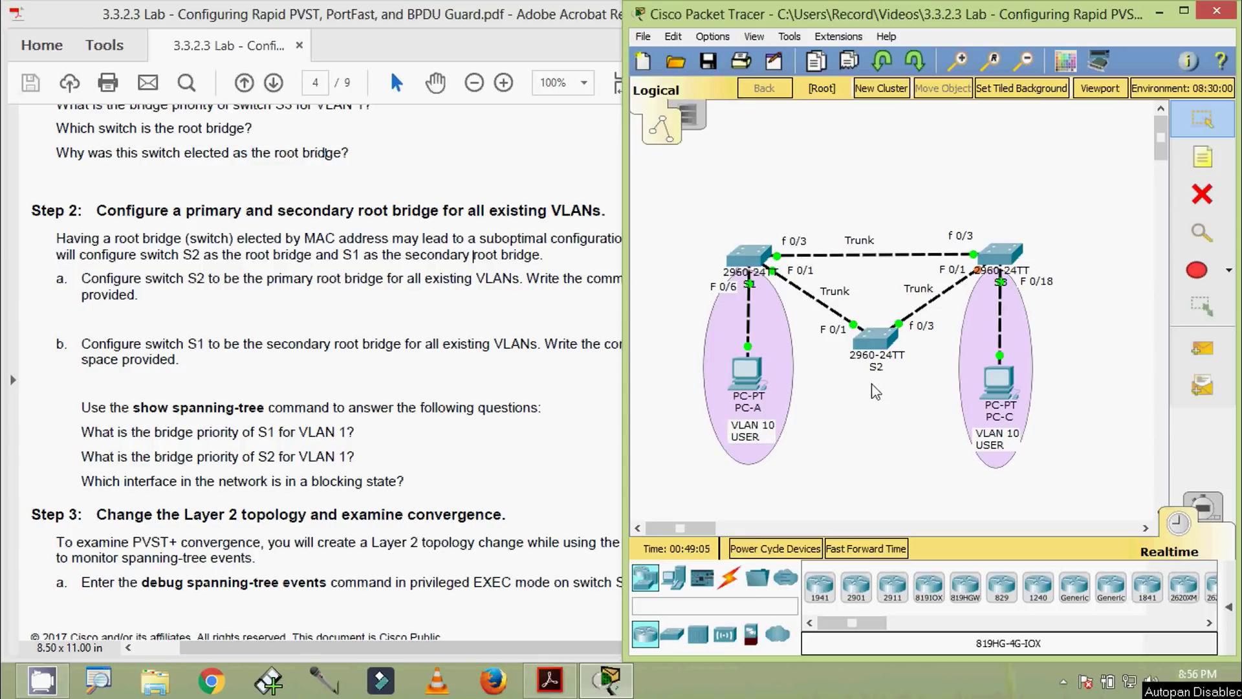
Log in to S2's console with the lab passwords, enable, and enter global configuration mode
{"action": "left_click", "coordinate": [875, 339]}
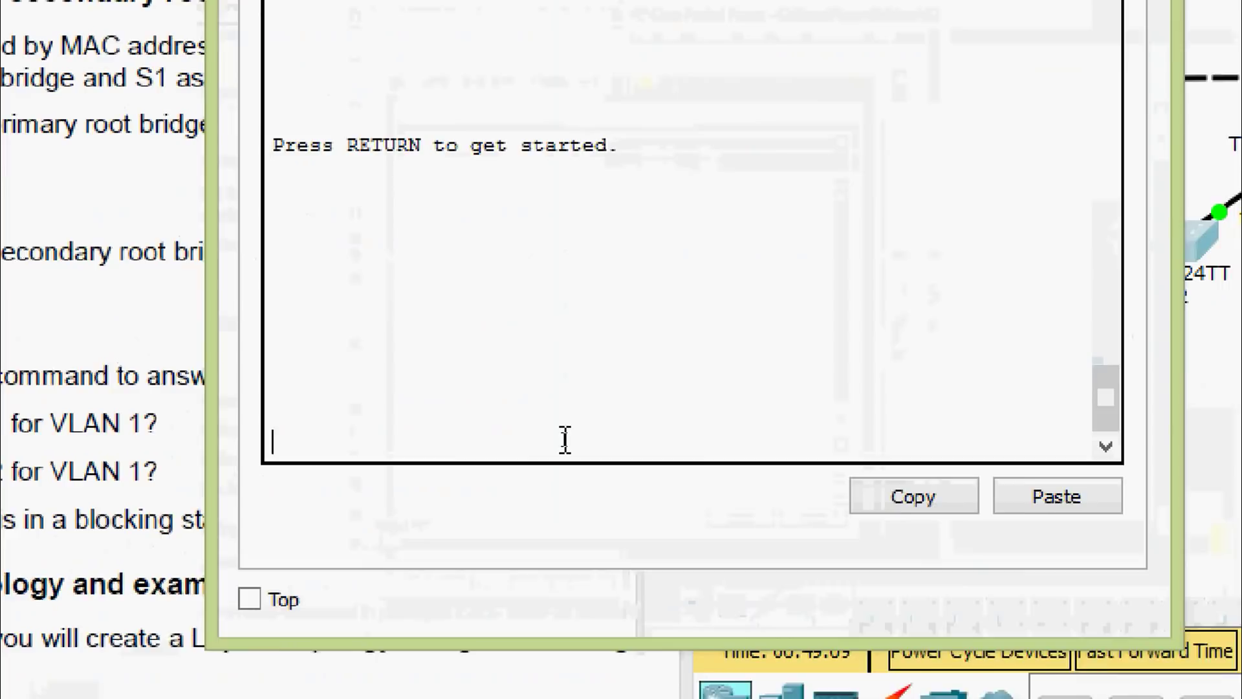
{"action": "key", "text": "Return"}
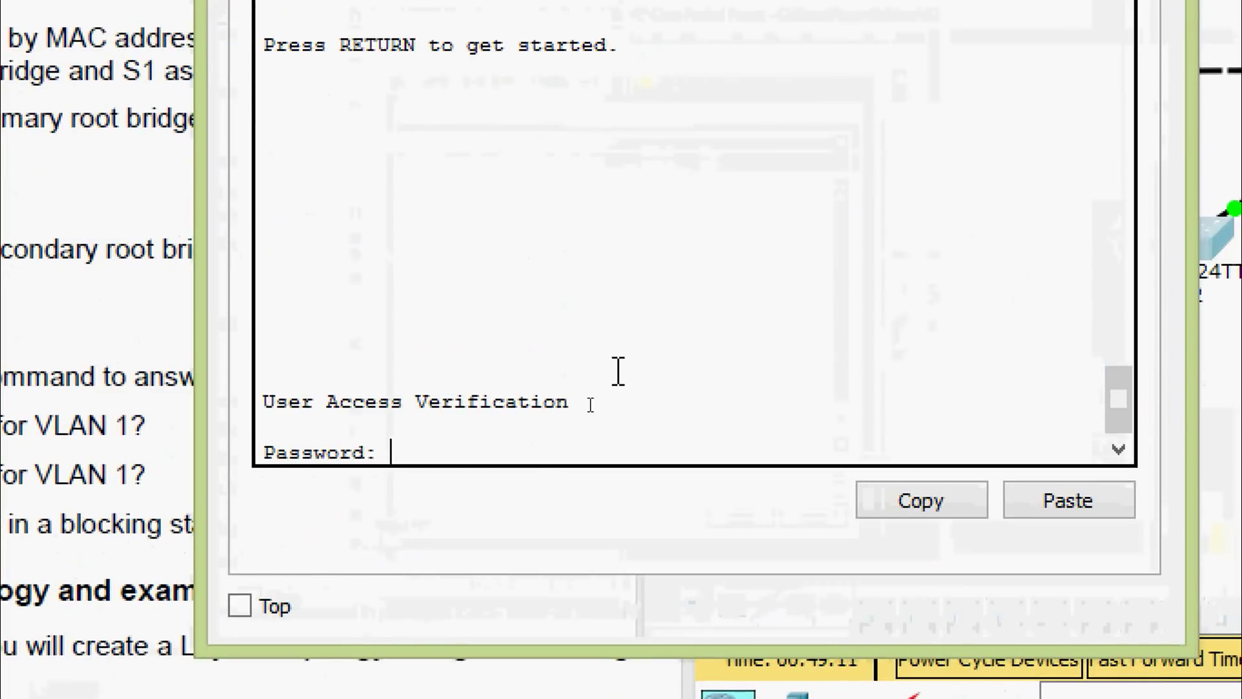
{"action": "type", "text": "cisco"}
{"action": "key", "text": "Return"}
{"action": "type", "text": "ena"}
{"action": "key", "text": "Tab"}
{"action": "key", "text": "Return"}
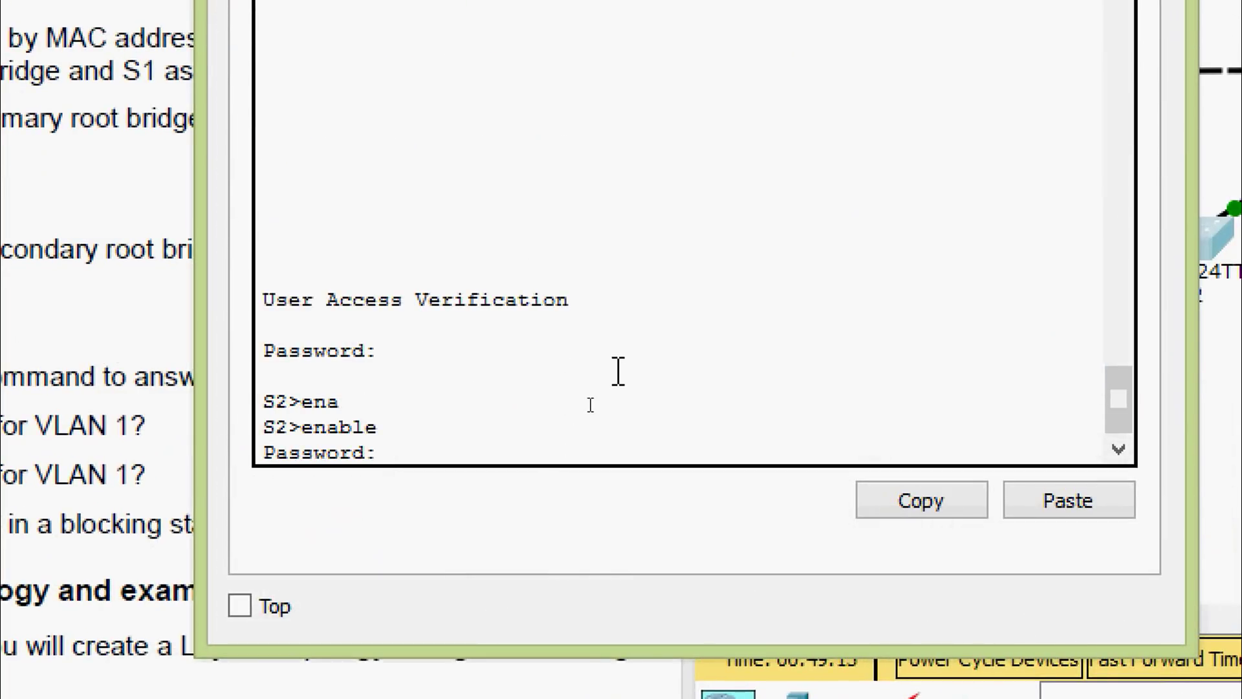
{"action": "type", "text": "class"}
{"action": "key", "text": "Return"}
{"action": "type", "text": "conf"}
{"action": "key", "text": "Tab"}
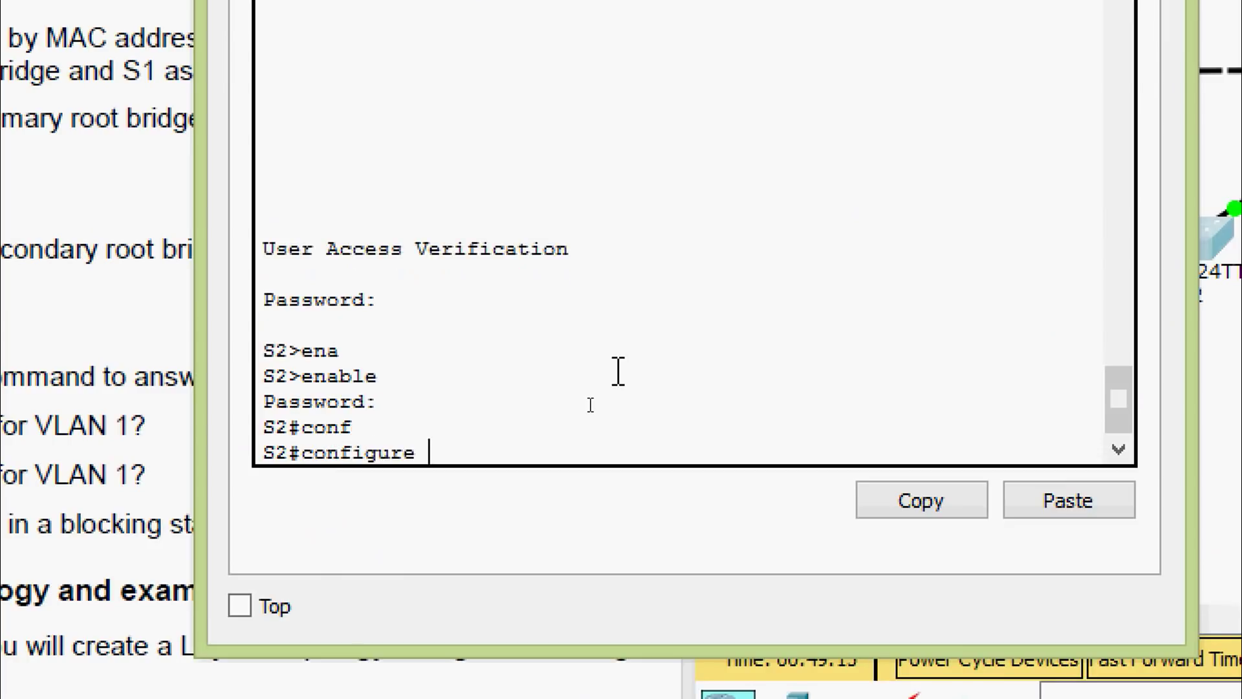
{"action": "type", "text": "t"}
{"action": "key", "text": "Tab"}
{"action": "key", "text": "Return"}
{"action": "key", "text": "Return"}
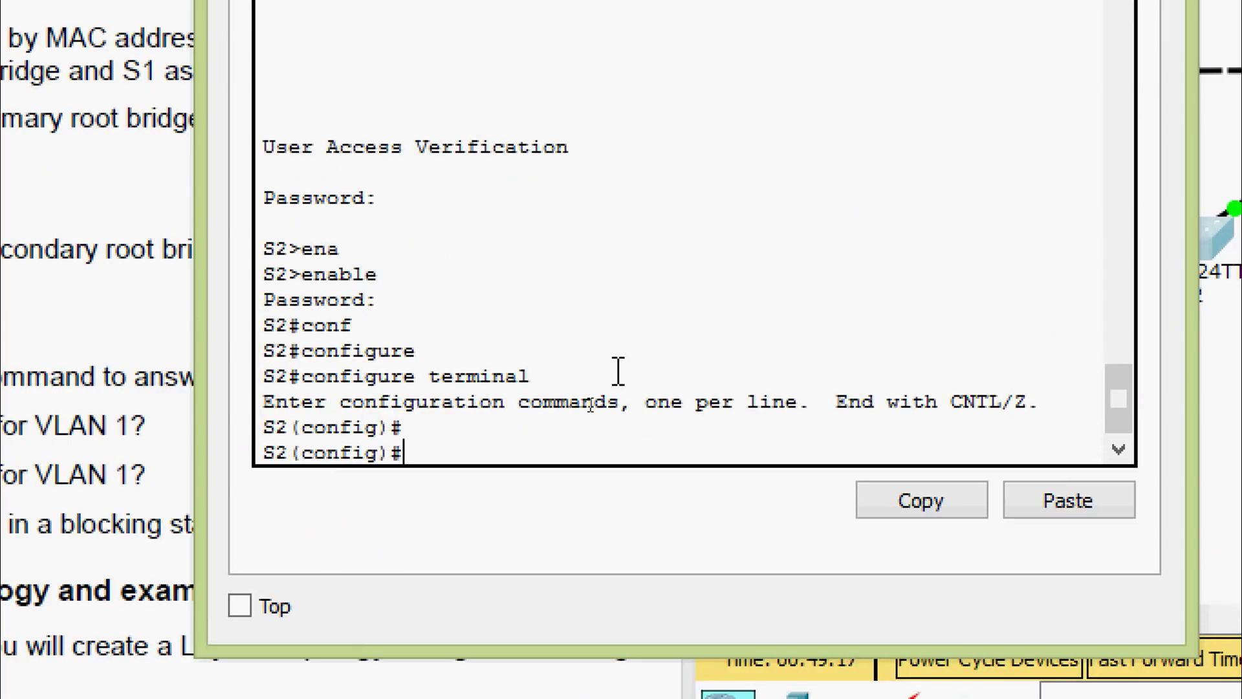
Run 'spanning-tree vlan 1,10,99 root primary' on S2 and return to the privileged prompt
{"action": "type", "text": "sp"}
{"action": "key", "text": "Tab"}
{"action": "type", "text": "?"}
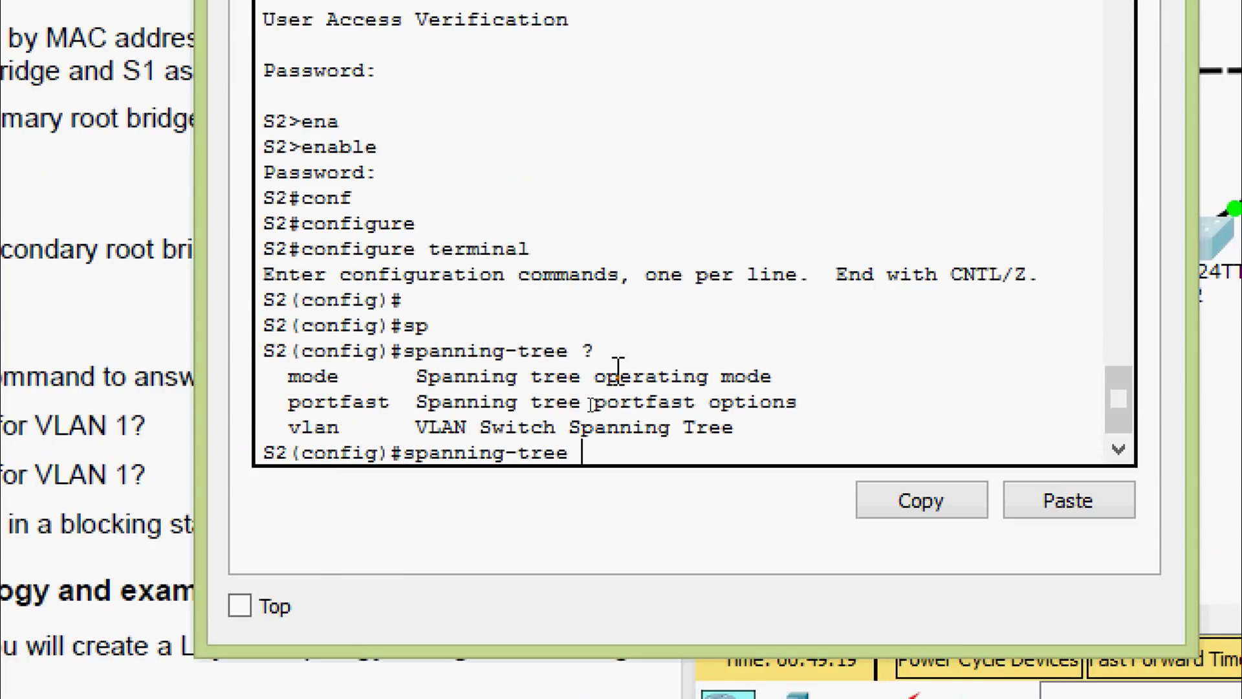
{"action": "type", "text": "vl"}
{"action": "key", "text": "Tab"}
{"action": "type", "text": "?"}
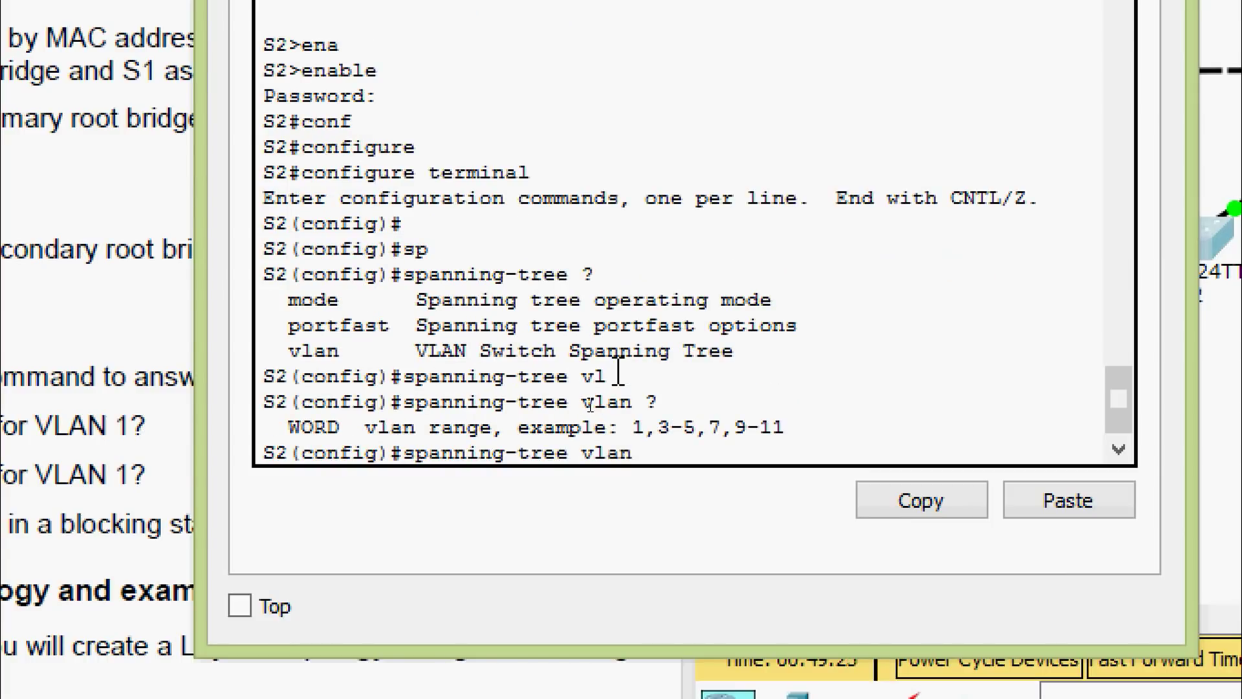
{"action": "type", "text": "1,10"}
{"action": "type", "text": ","}
{"action": "type", "text": ",99"}
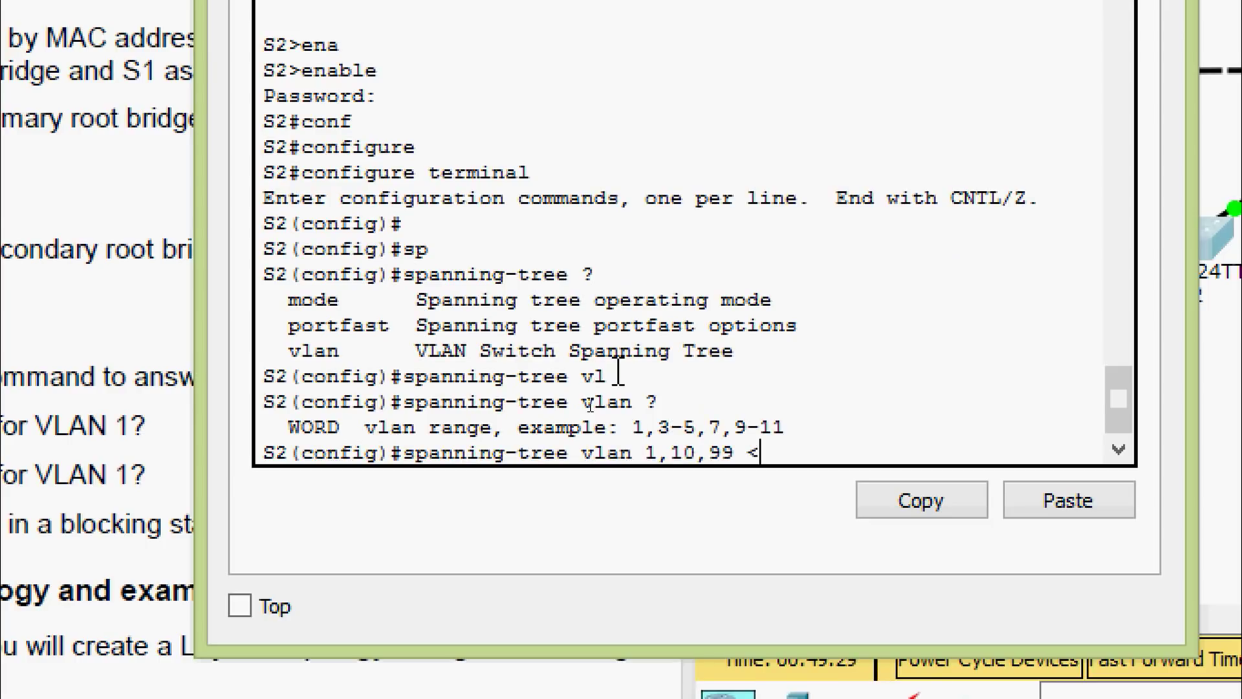
{"action": "type", "text": " ?"}
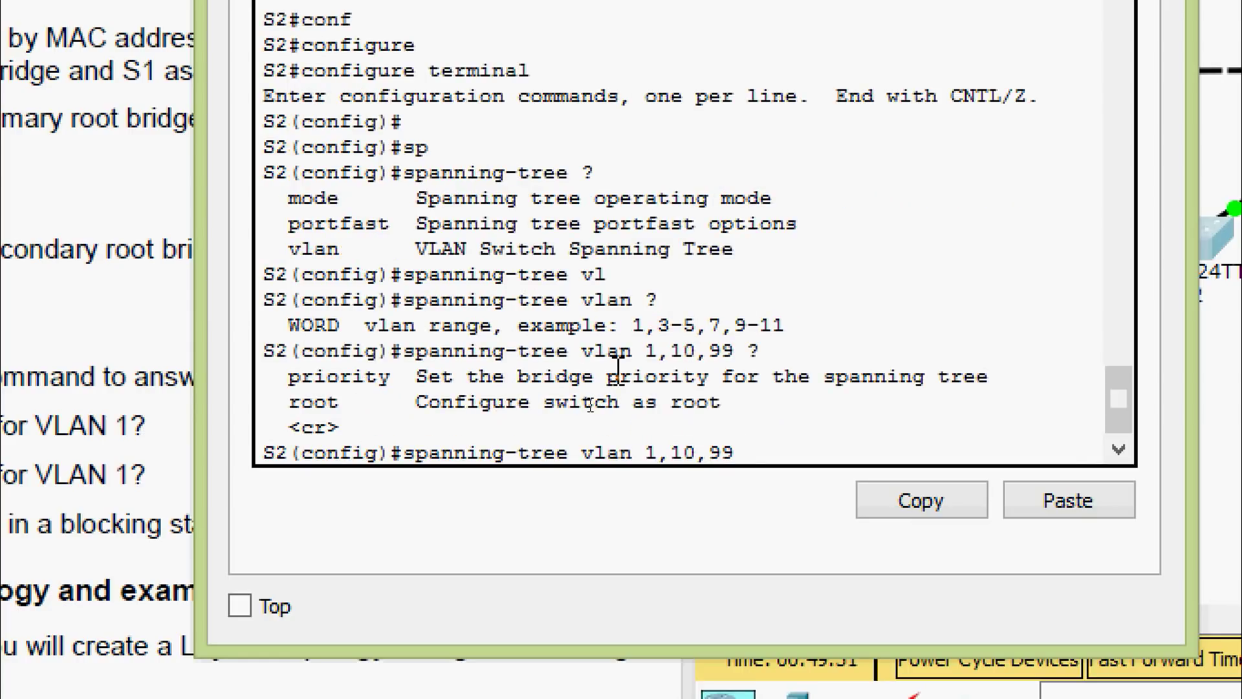
{"action": "type", "text": "roo"}
{"action": "key", "text": "Tab"}
{"action": "type", "text": "?"}
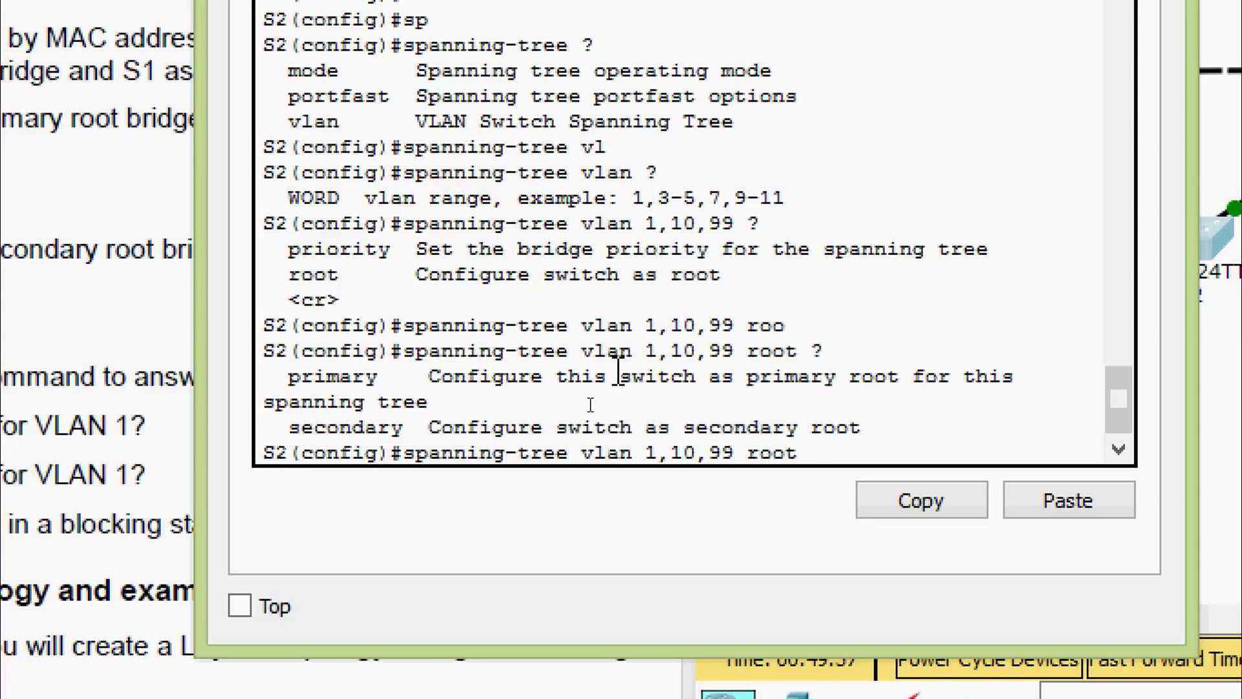
{"action": "type", "text": "pri"}
{"action": "key", "text": "Tab"}
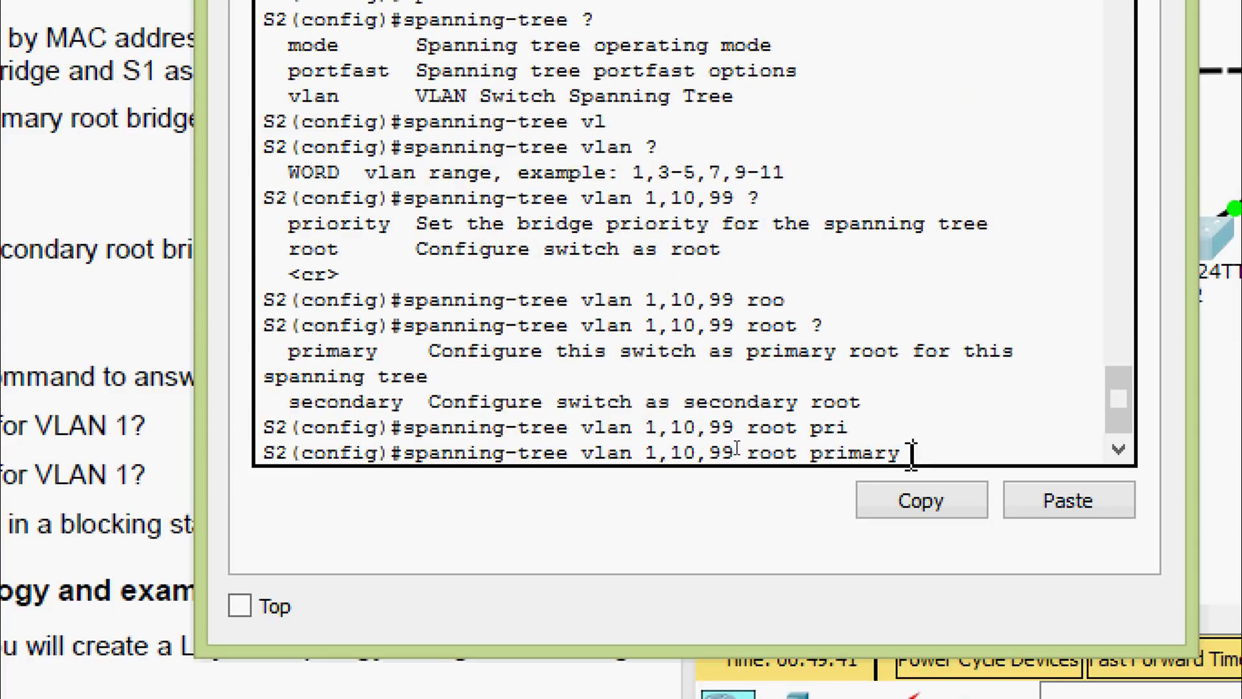
{"action": "left_click_drag", "start_coordinate": [911, 453], "coordinate": [405, 452]}
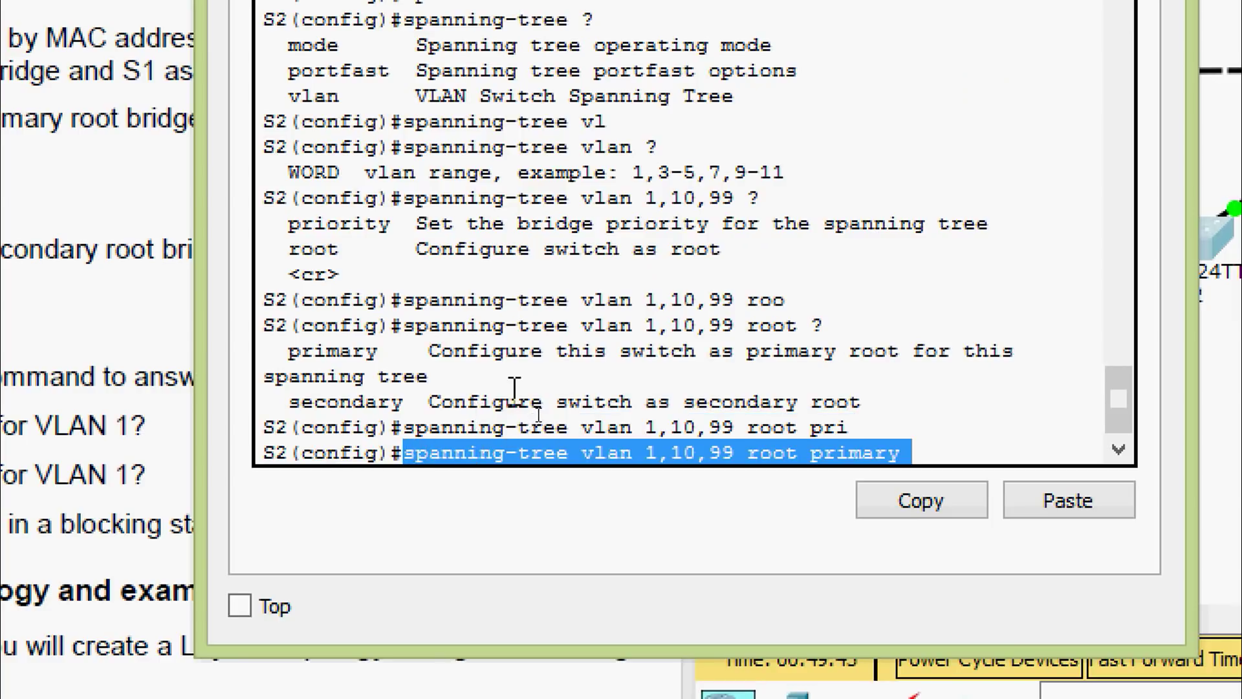
{"action": "key", "text": "Return"}
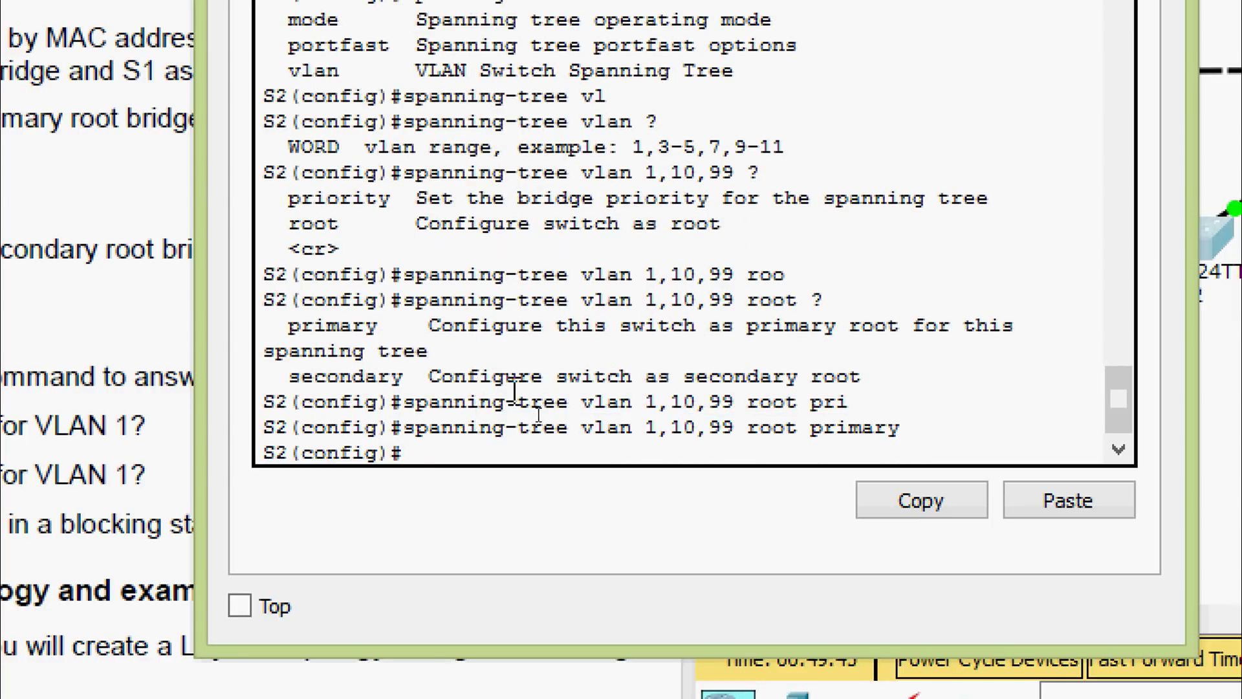
{"action": "key", "text": "ctrl+z"}
{"action": "key", "text": "Return"}
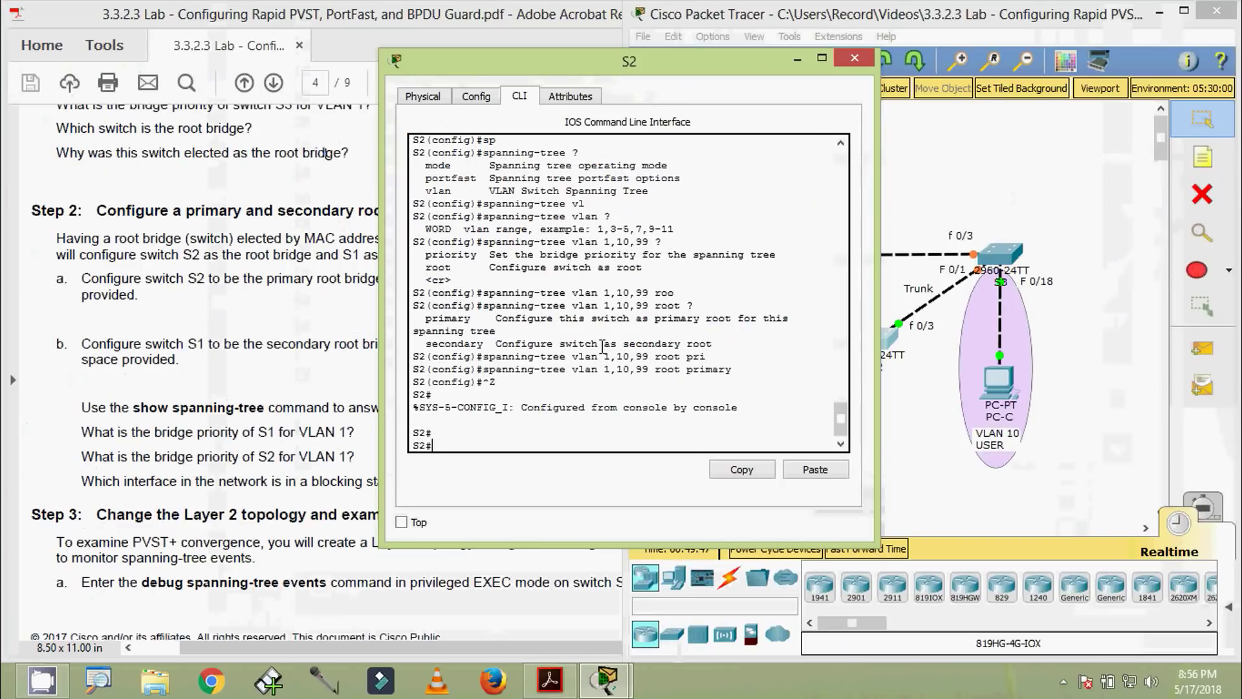
Close S2's window, check the lab instructions, and bring up S1's CLI window
{"action": "left_click", "coordinate": [855, 58]}
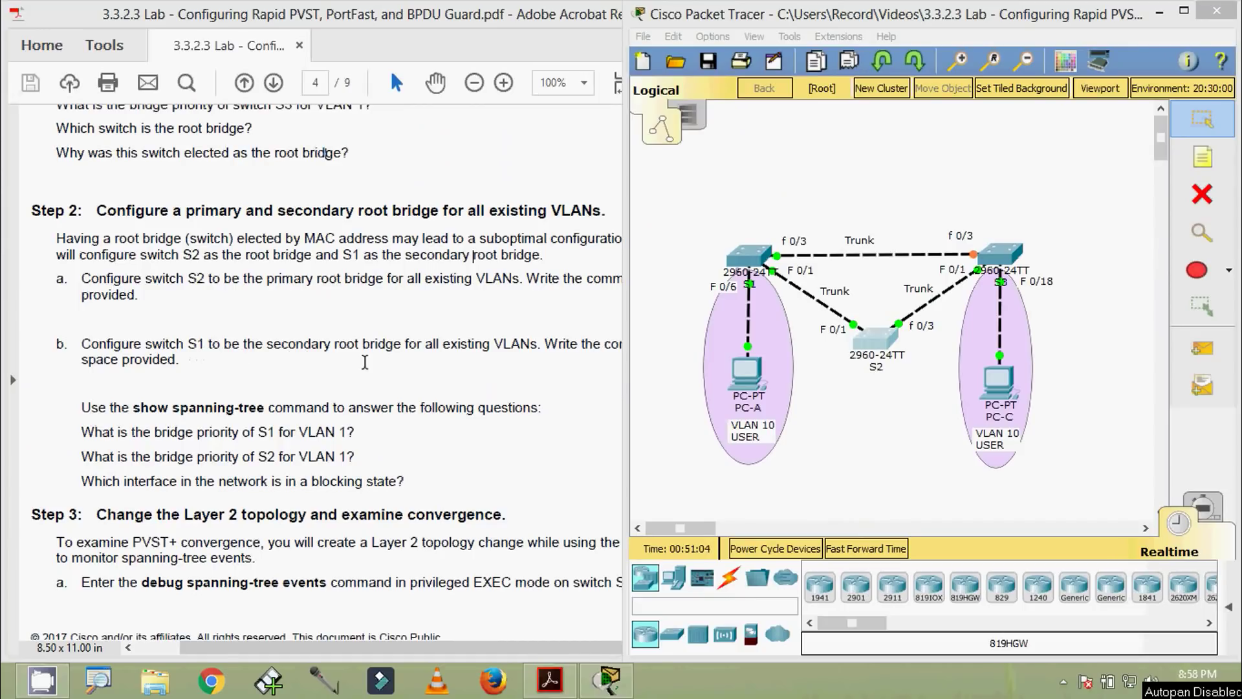
{"action": "left_click", "coordinate": [466, 364]}
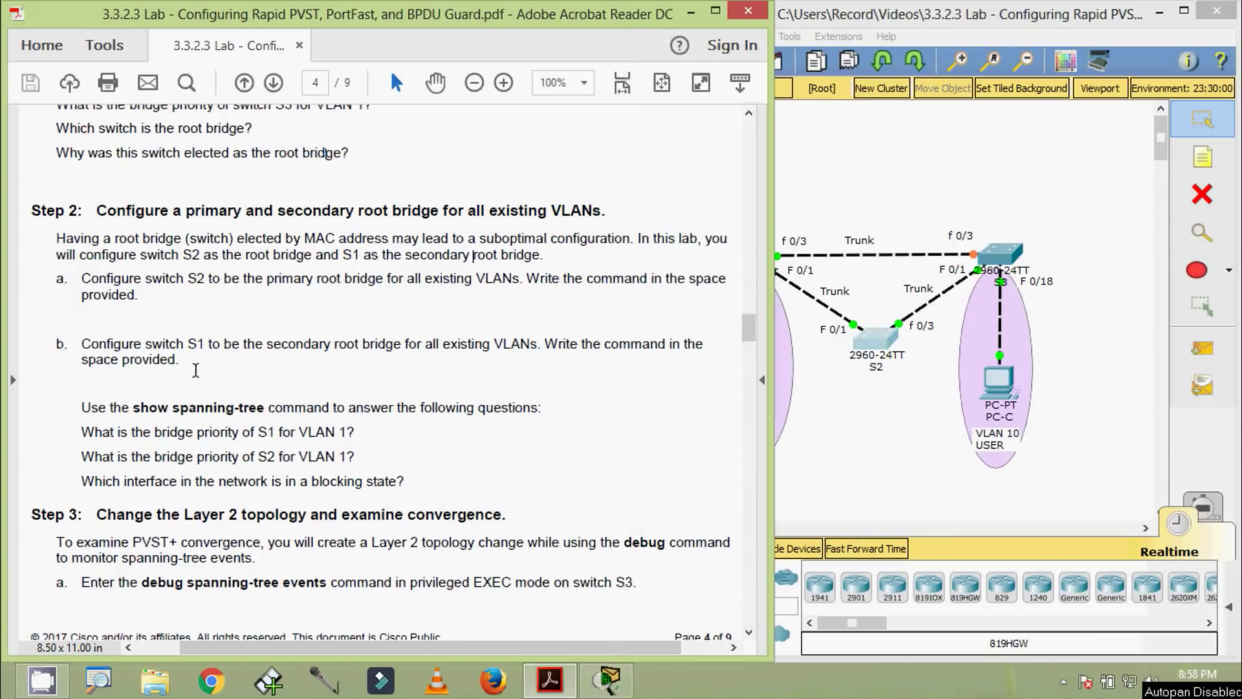
{"action": "left_click", "coordinate": [831, 499]}
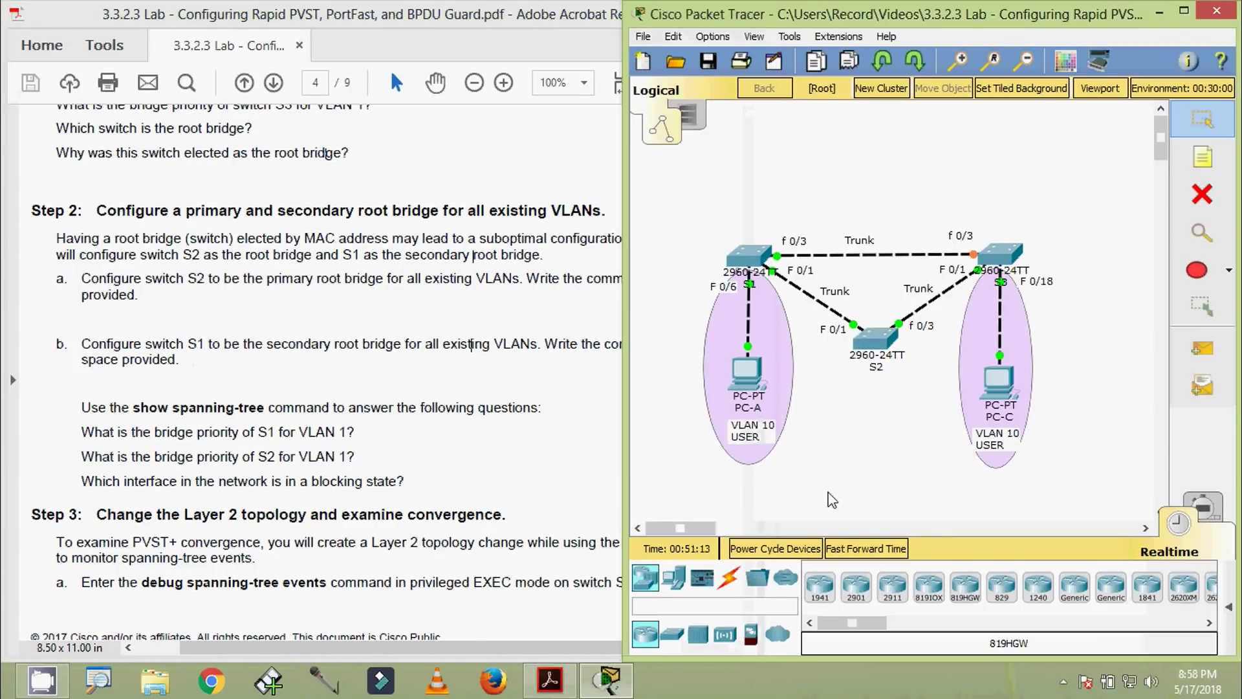
{"action": "left_click", "coordinate": [749, 256]}
{"action": "left_click_drag", "start_coordinate": [537, 127], "coordinate": [451, 36]}
{"action": "scroll", "coordinate": [453, 421], "scroll_direction": "down", "scroll_amount": 3}
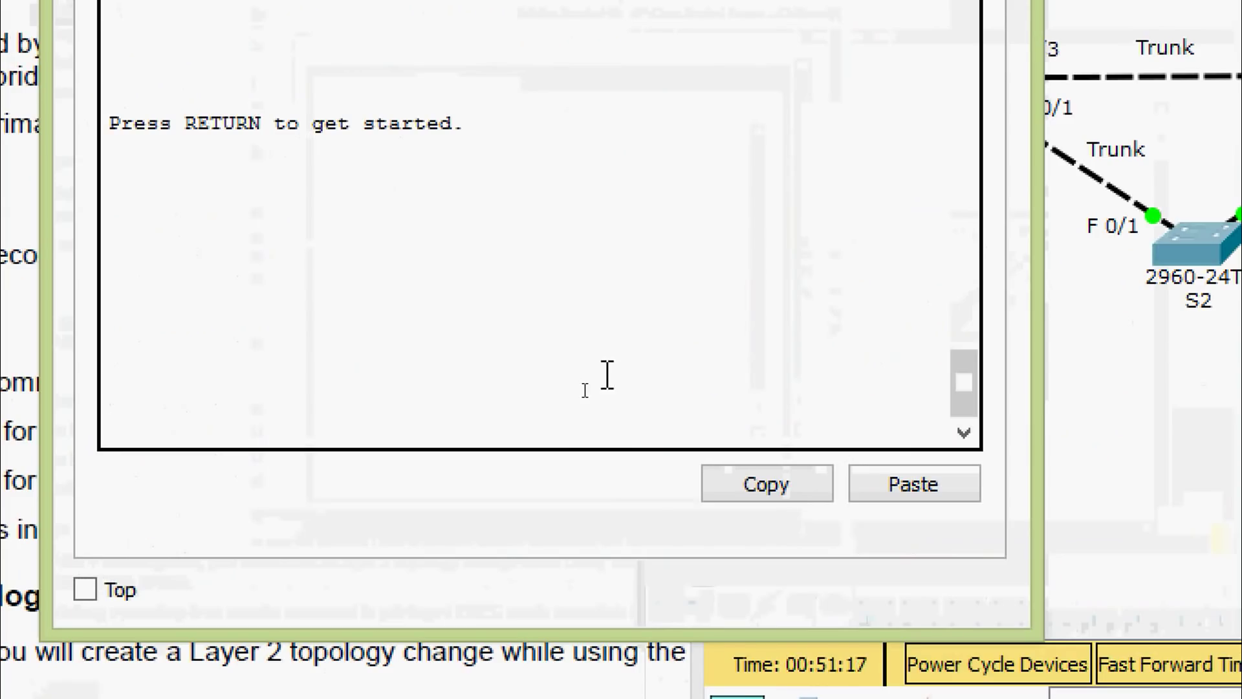
Log in to S1, enter privileged mode, and switch to global configuration mode
{"action": "key", "text": "Return"}
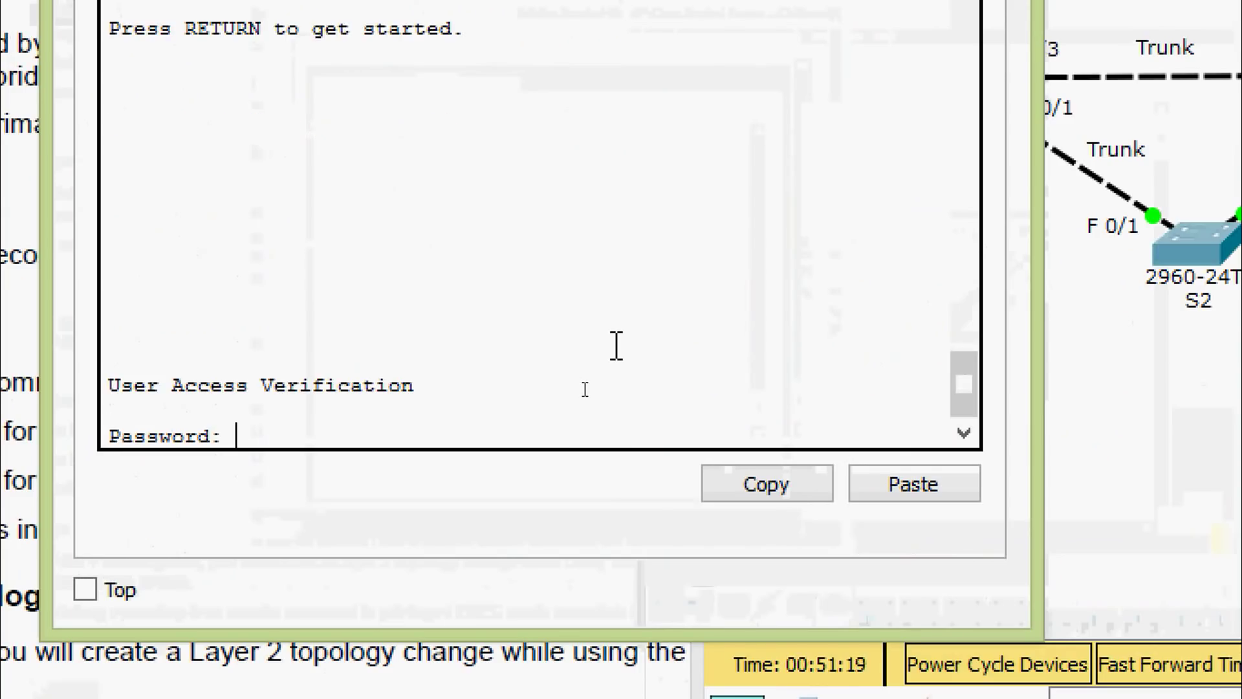
{"action": "key", "text": "Return"}
{"action": "type", "text": "ena"}
{"action": "key", "text": "Tab"}
{"action": "key", "text": "Return"}
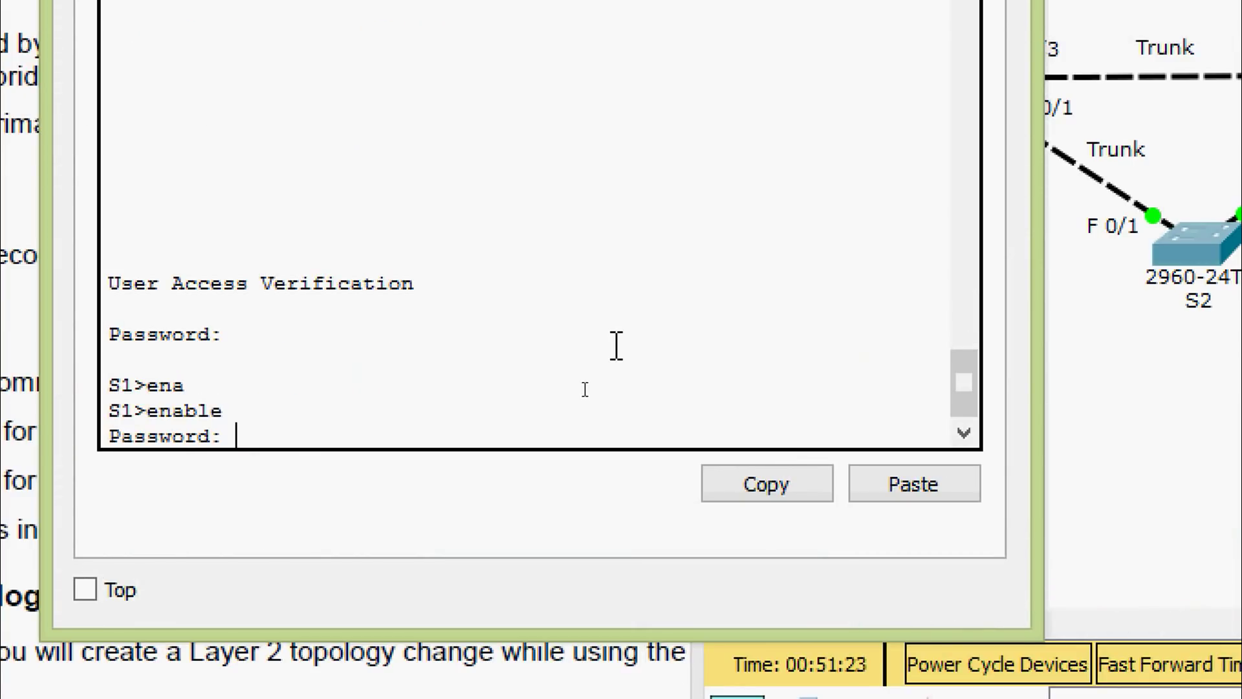
{"action": "key", "text": "Return"}
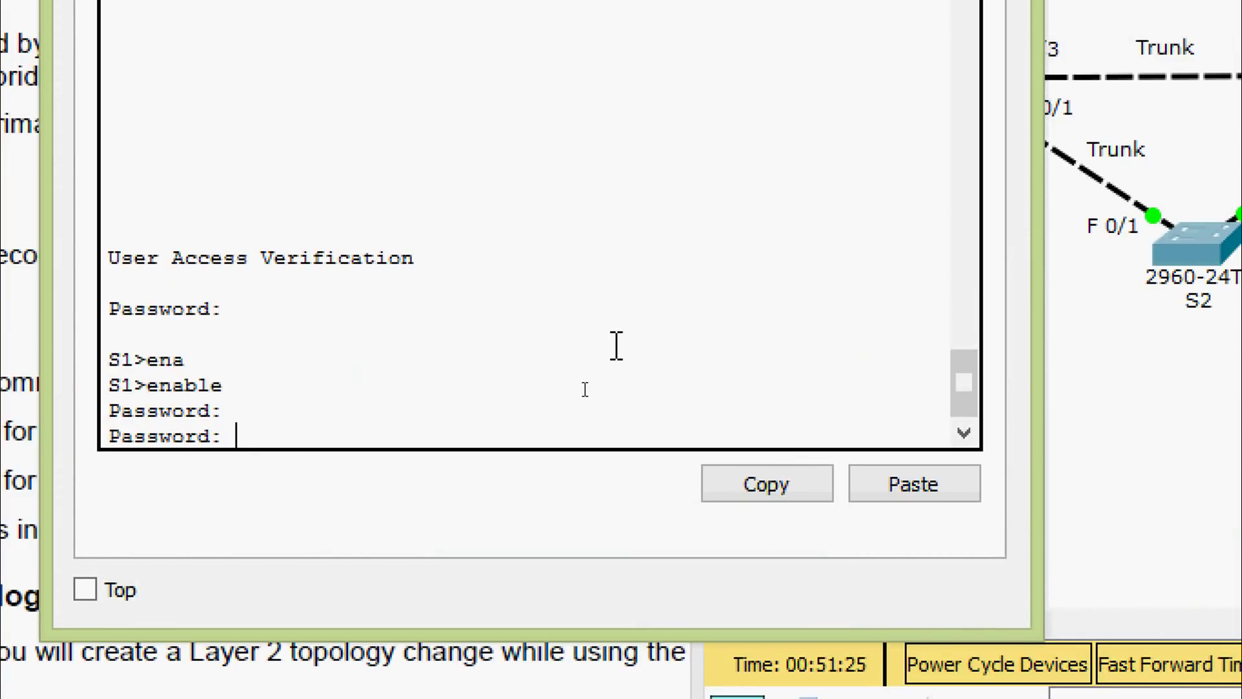
{"action": "key", "text": "Return"}
{"action": "type", "text": "conf"}
{"action": "key", "text": "Tab"}
{"action": "type", "text": "t"}
{"action": "key", "text": "Tab"}
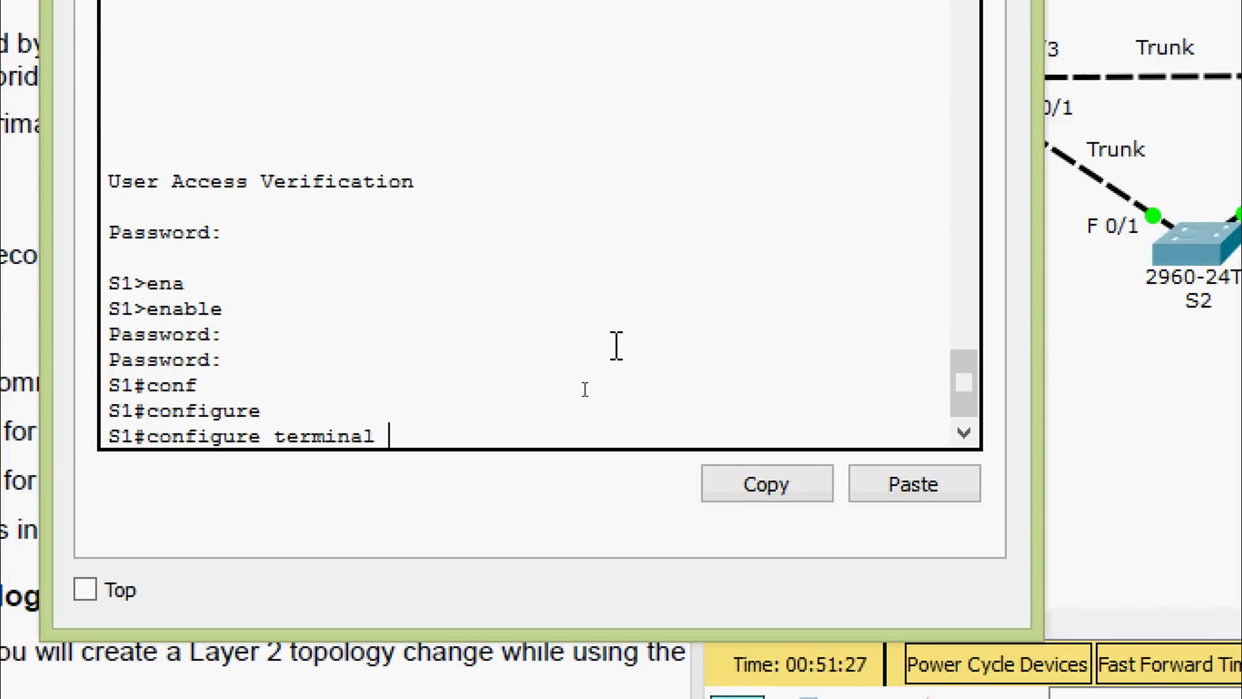
{"action": "key", "text": "Return"}
{"action": "key", "text": "Return"}
Enter 'spanning-tree vlan 1,10,99 root secondary' on S1
{"action": "type", "text": "sp"}
{"action": "key", "text": "Tab"}
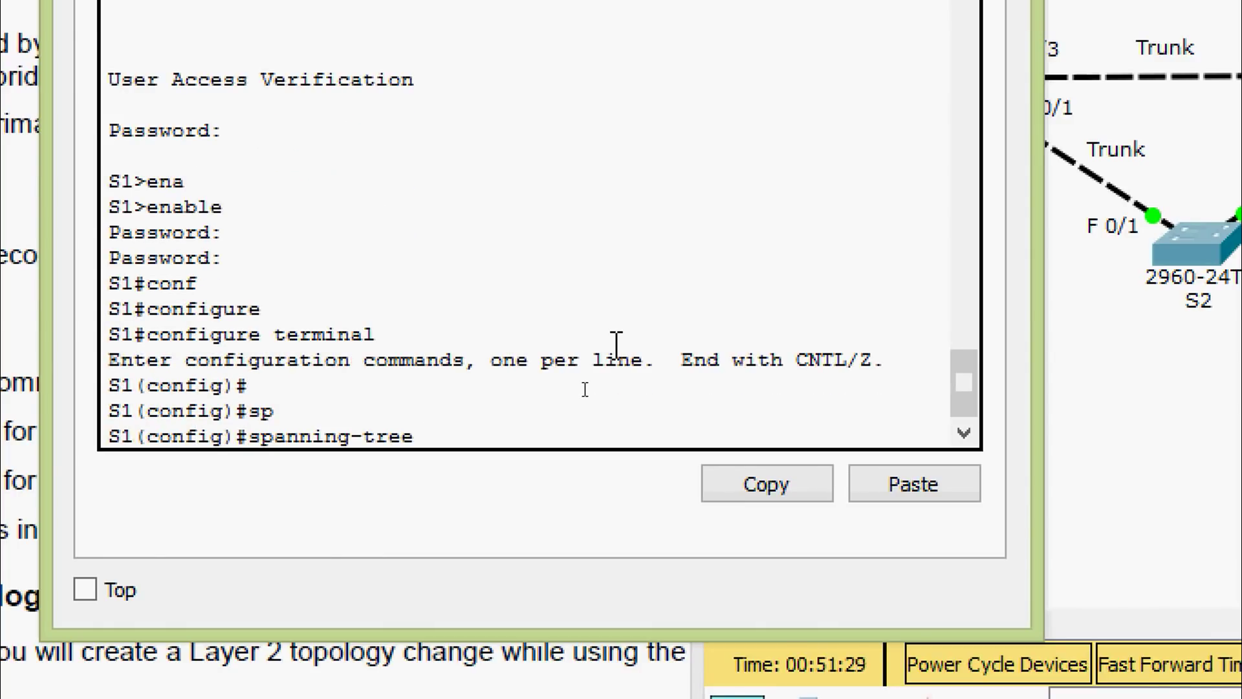
{"action": "type", "text": "vl"}
{"action": "key", "text": "Tab"}
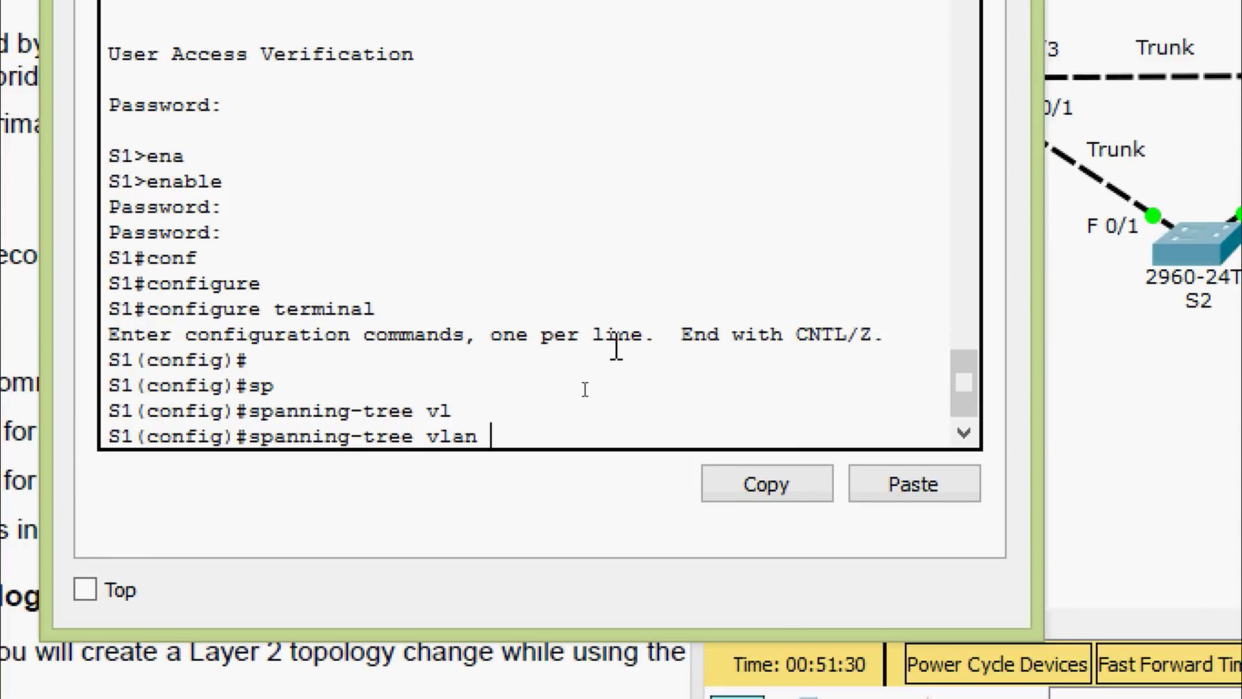
{"action": "type", "text": "1,10,99 "}
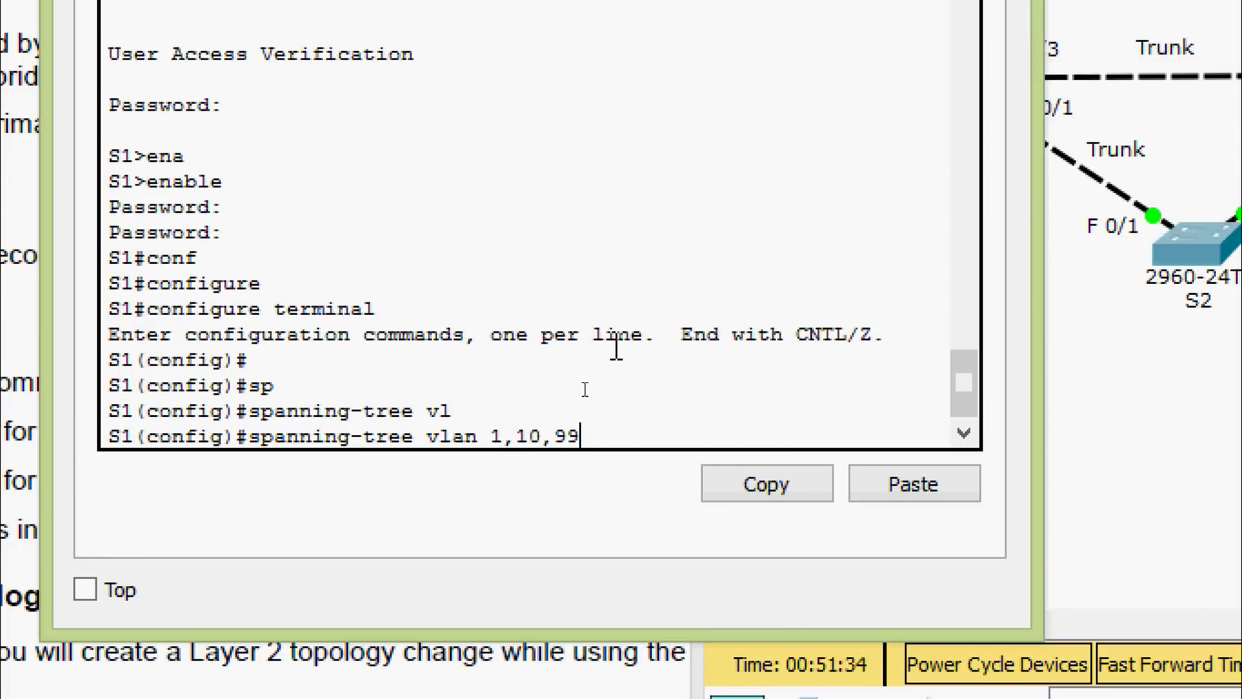
{"action": "type", "text": "ro"}
{"action": "key", "text": "Tab"}
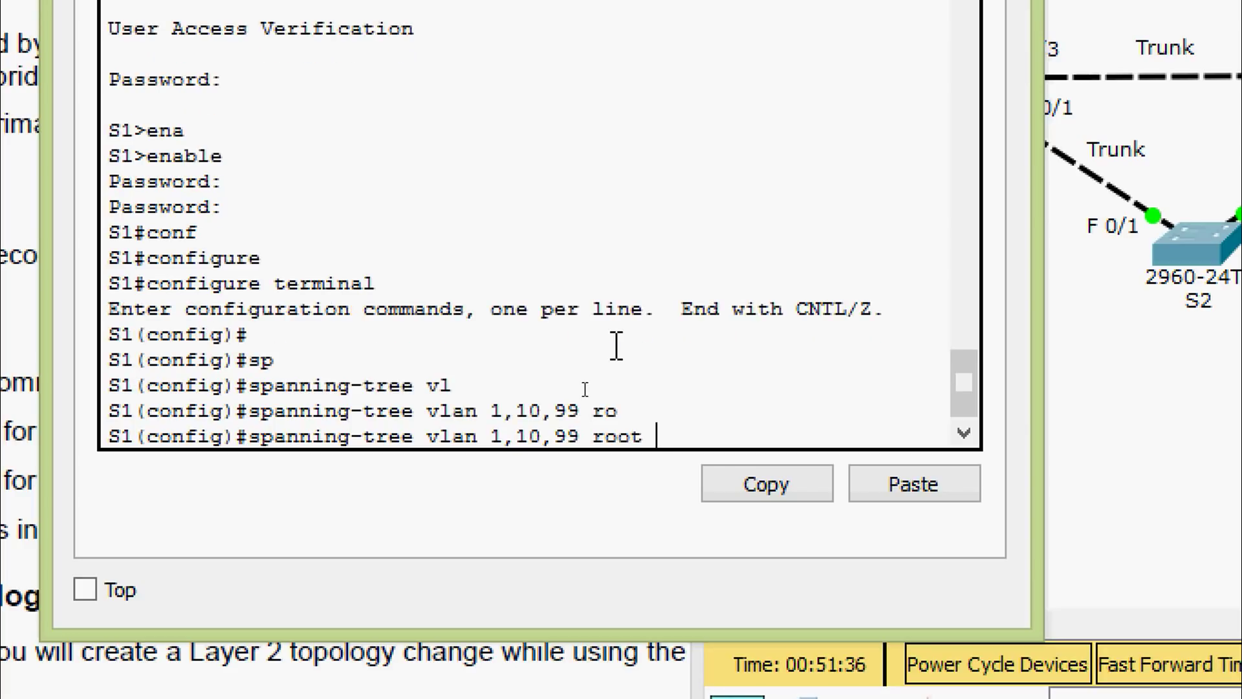
{"action": "type", "text": "p"}
{"action": "key", "text": "BackSpace"}
{"action": "type", "text": "se"}
{"action": "key", "text": "Tab"}
{"action": "key", "text": "Return"}
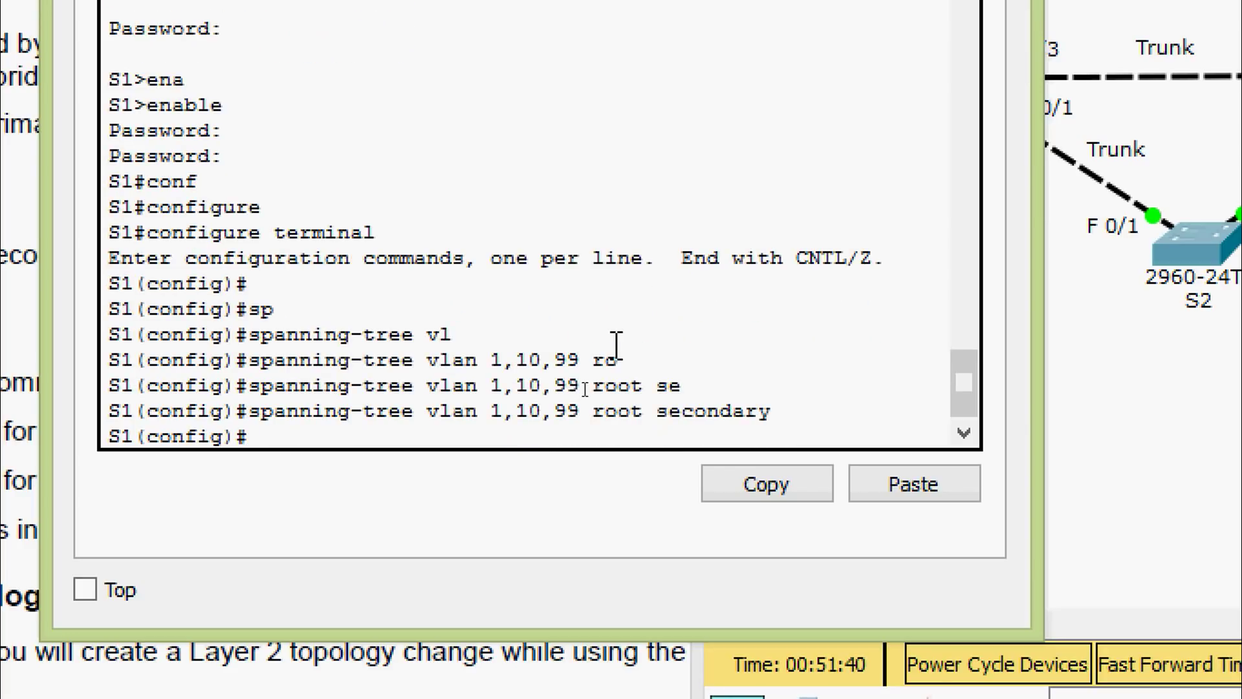
{"action": "left_click_drag", "start_coordinate": [781, 414], "coordinate": [257, 412]}
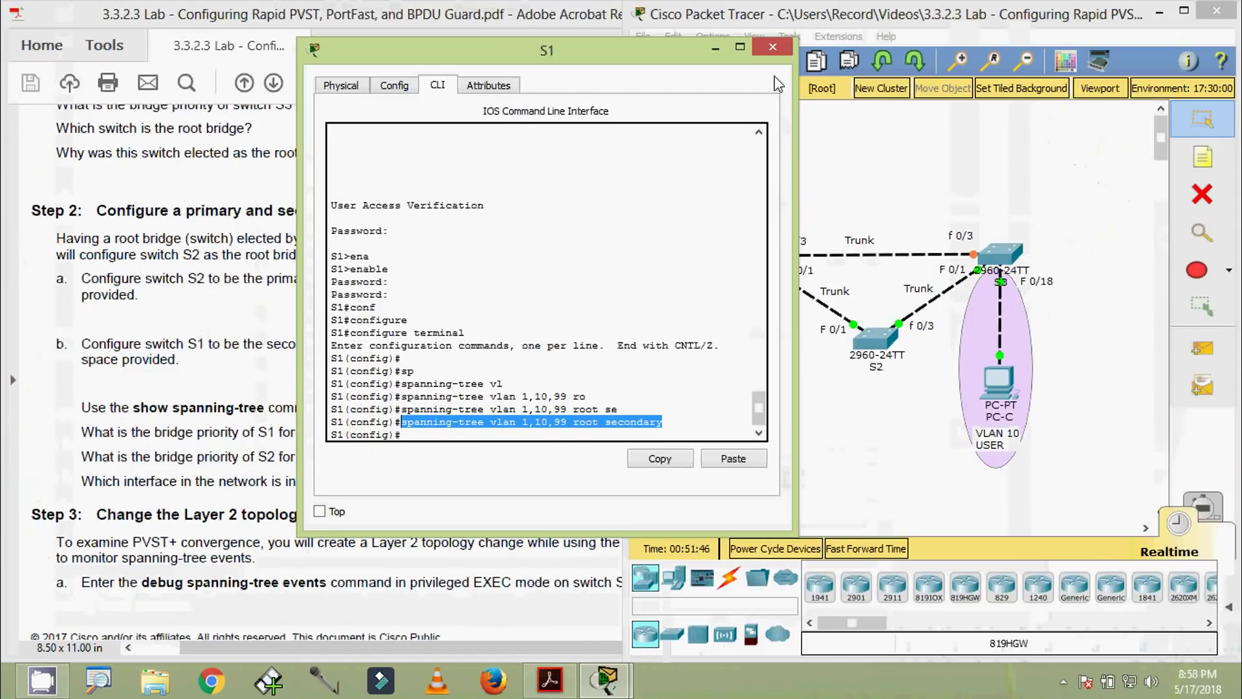
Run 'show spanning-tree vlan 1' on S1 and note its bridge priority of 28673
{"action": "left_click", "coordinate": [771, 48]}
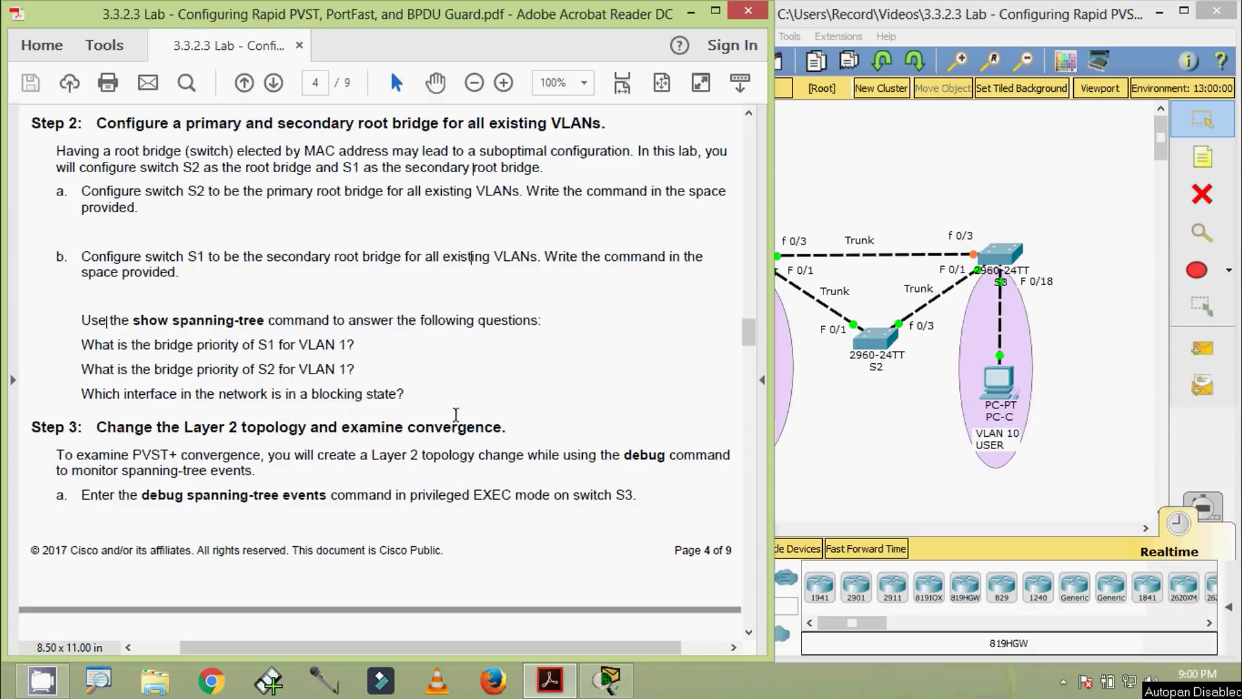
{"action": "left_click", "coordinate": [785, 303]}
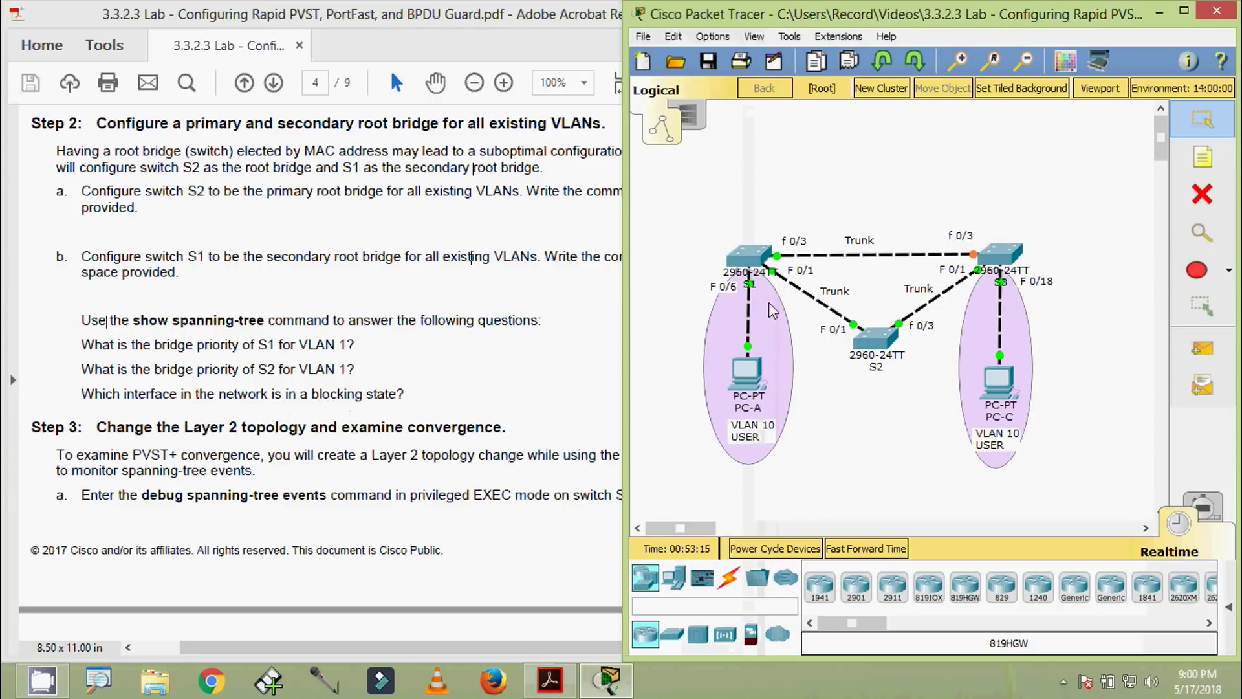
{"action": "left_click", "coordinate": [750, 256]}
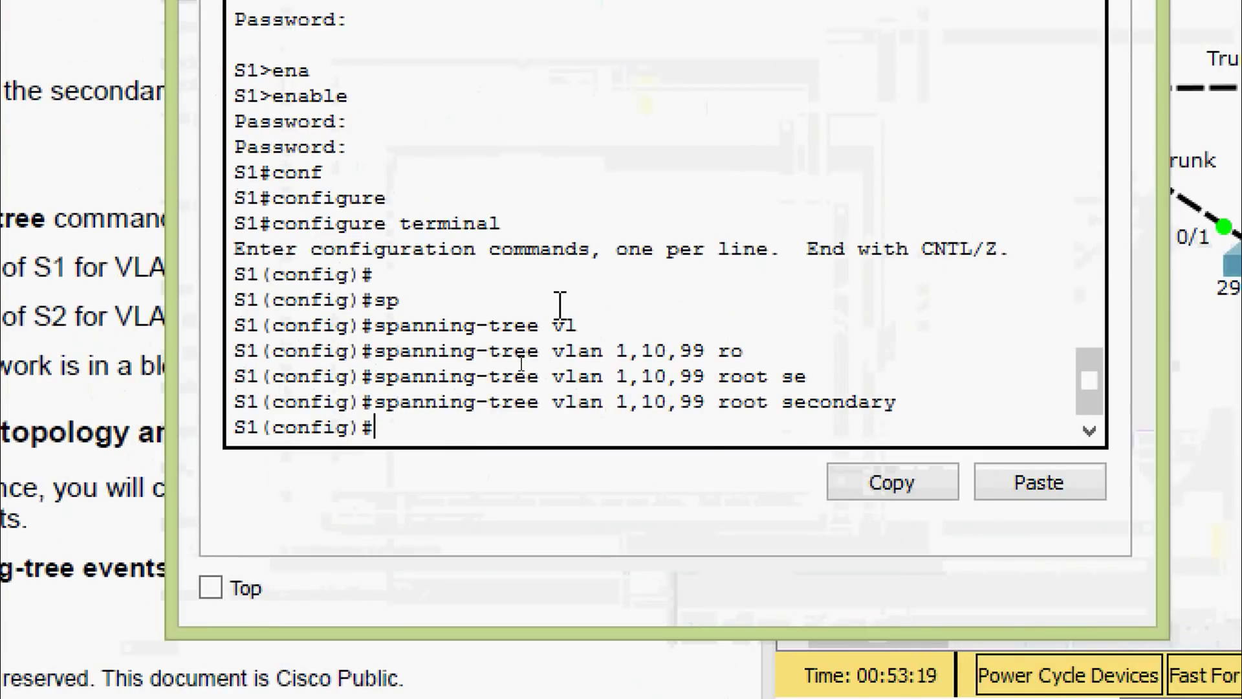
{"action": "key", "text": "ctrl+z"}
{"action": "key", "text": "Return"}
{"action": "type", "text": "sh"}
{"action": "key", "text": "Tab"}
{"action": "type", "text": "sp"}
{"action": "key", "text": "Tab"}
{"action": "type", "text": "v"}
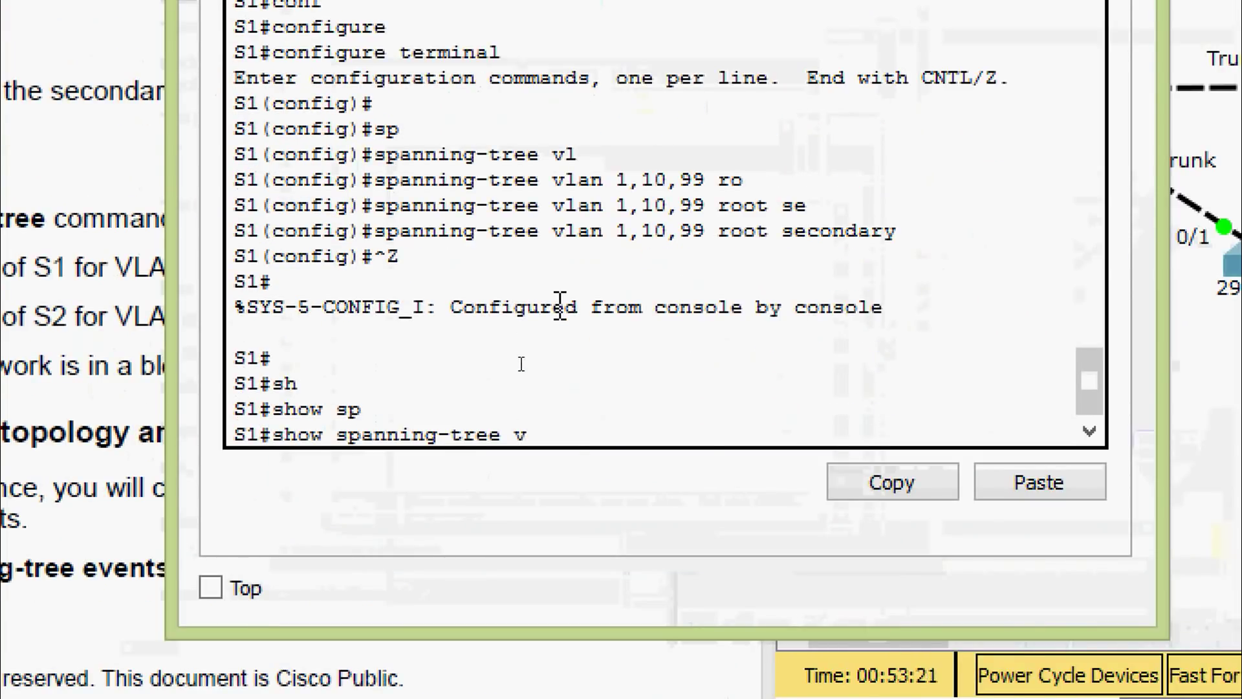
{"action": "type", "text": "l"}
{"action": "key", "text": "Tab"}
{"action": "type", "text": "1"}
{"action": "key", "text": "Return"}
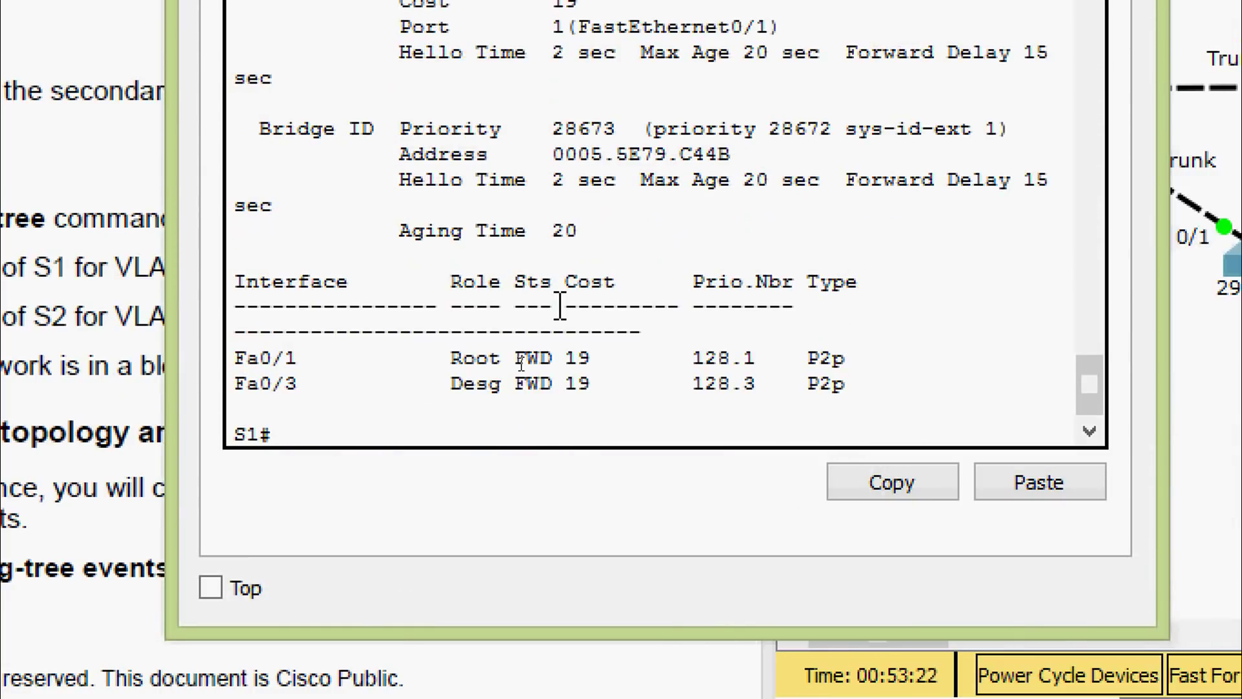
{"action": "scroll", "coordinate": [560, 306], "scroll_direction": "up", "scroll_amount": 2}
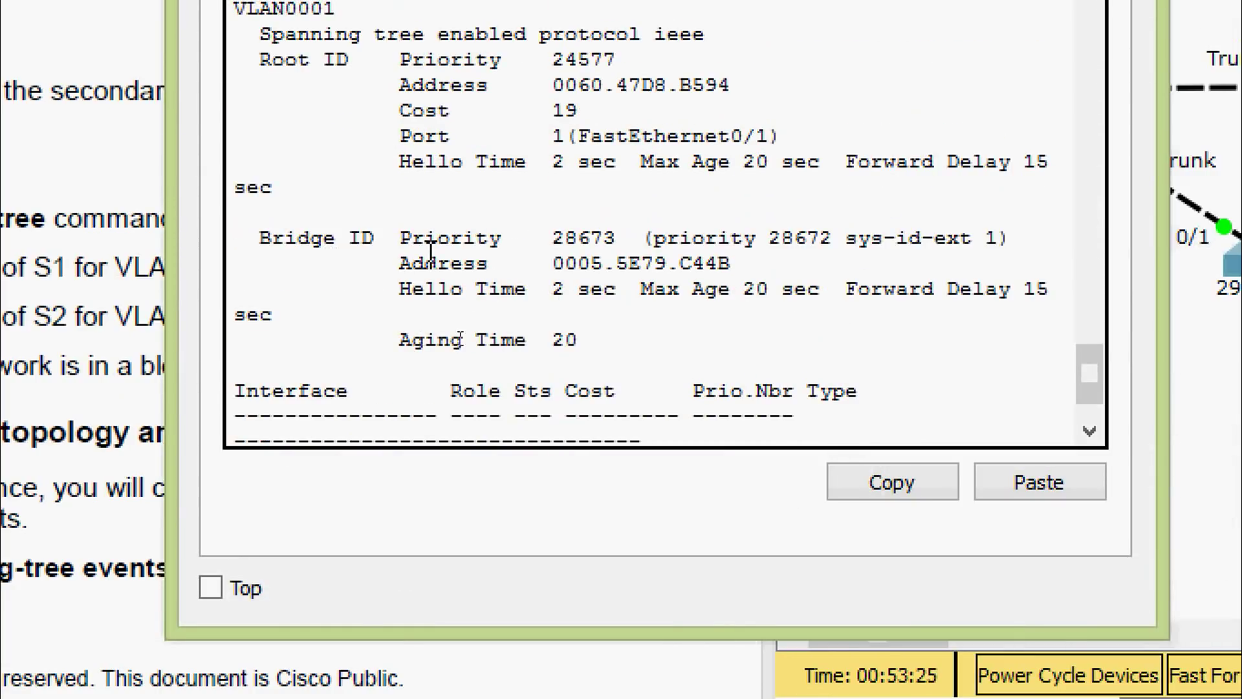
{"action": "left_click_drag", "start_coordinate": [531, 244], "coordinate": [625, 244]}
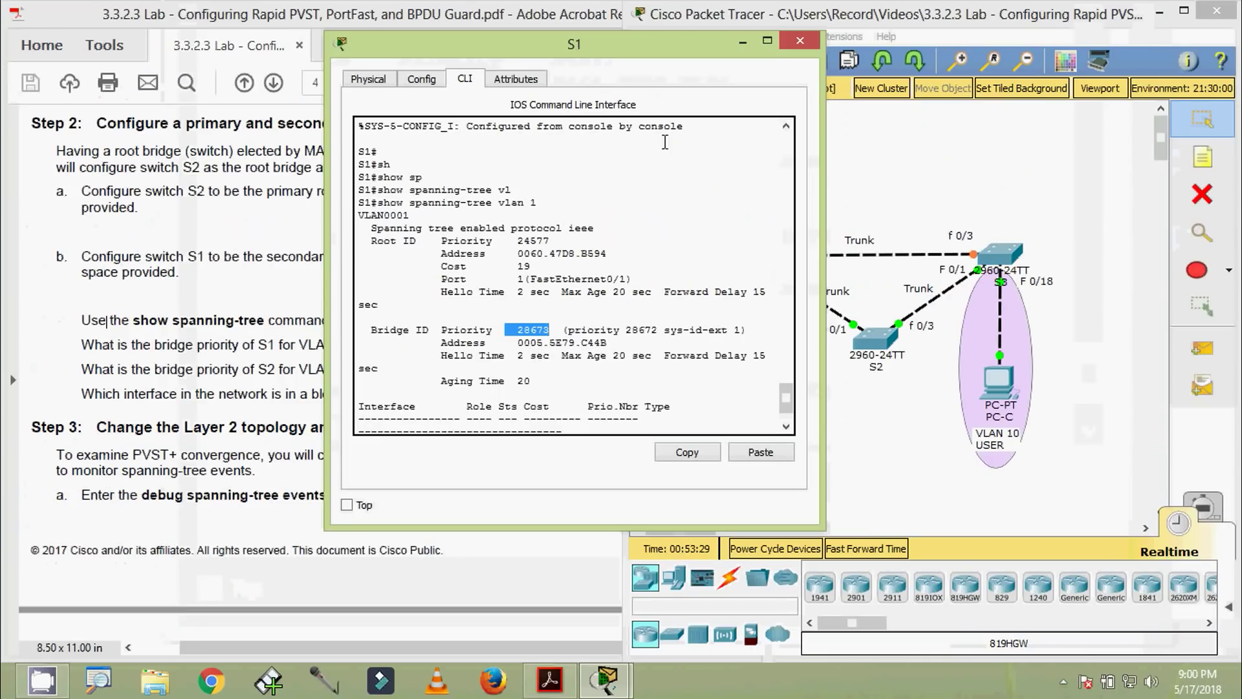
Run 'show spanning-tree vlan 1' on S2, confirming it is root with priority 24577
{"action": "left_click", "coordinate": [801, 41]}
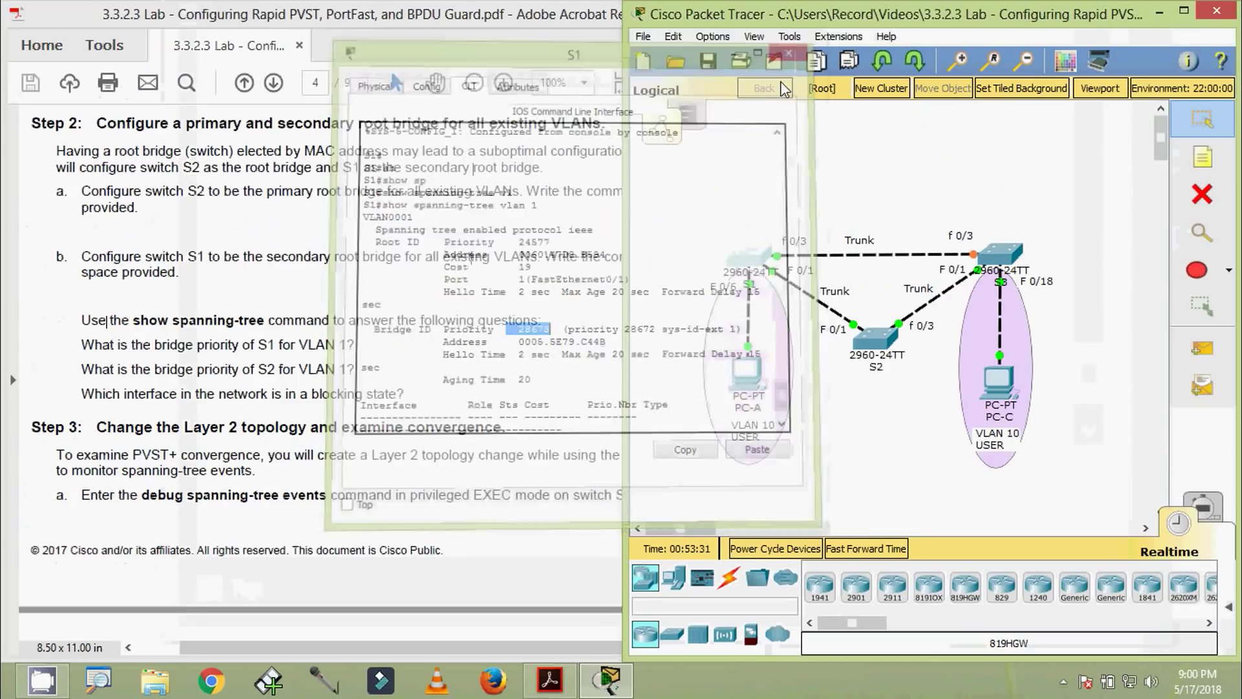
{"action": "left_click", "coordinate": [875, 338]}
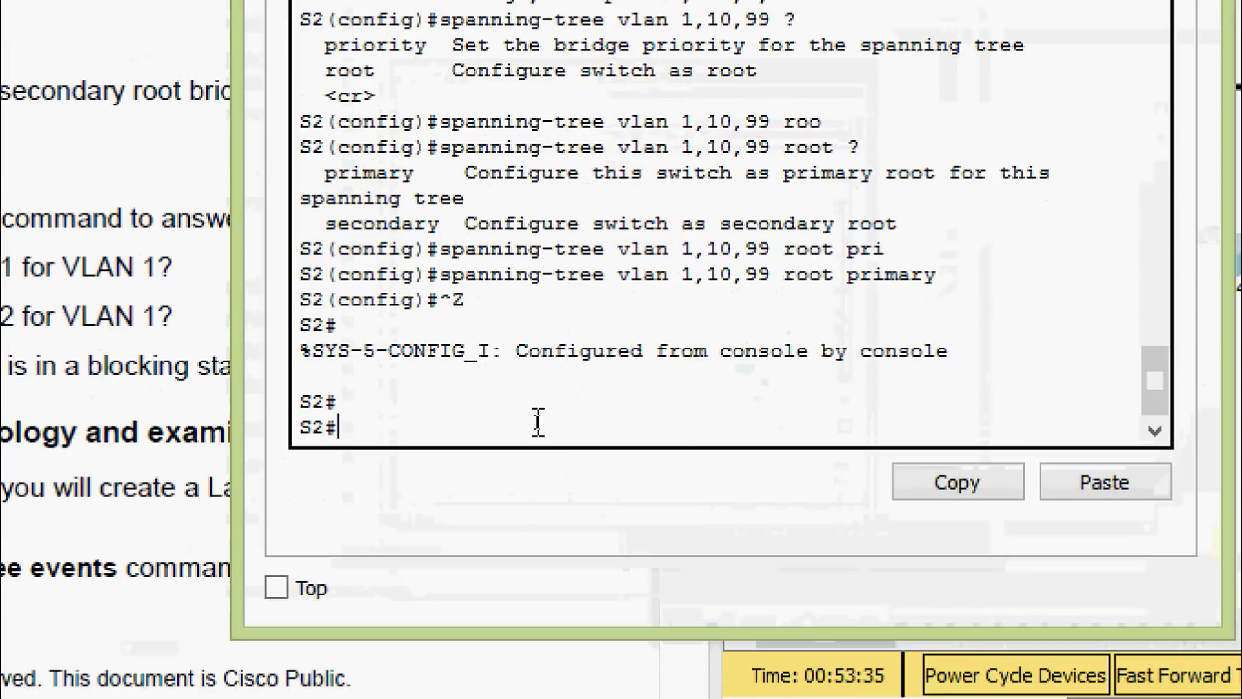
{"action": "type", "text": "sh"}
{"action": "key", "text": "Tab"}
{"action": "type", "text": "sp"}
{"action": "key", "text": "Tab"}
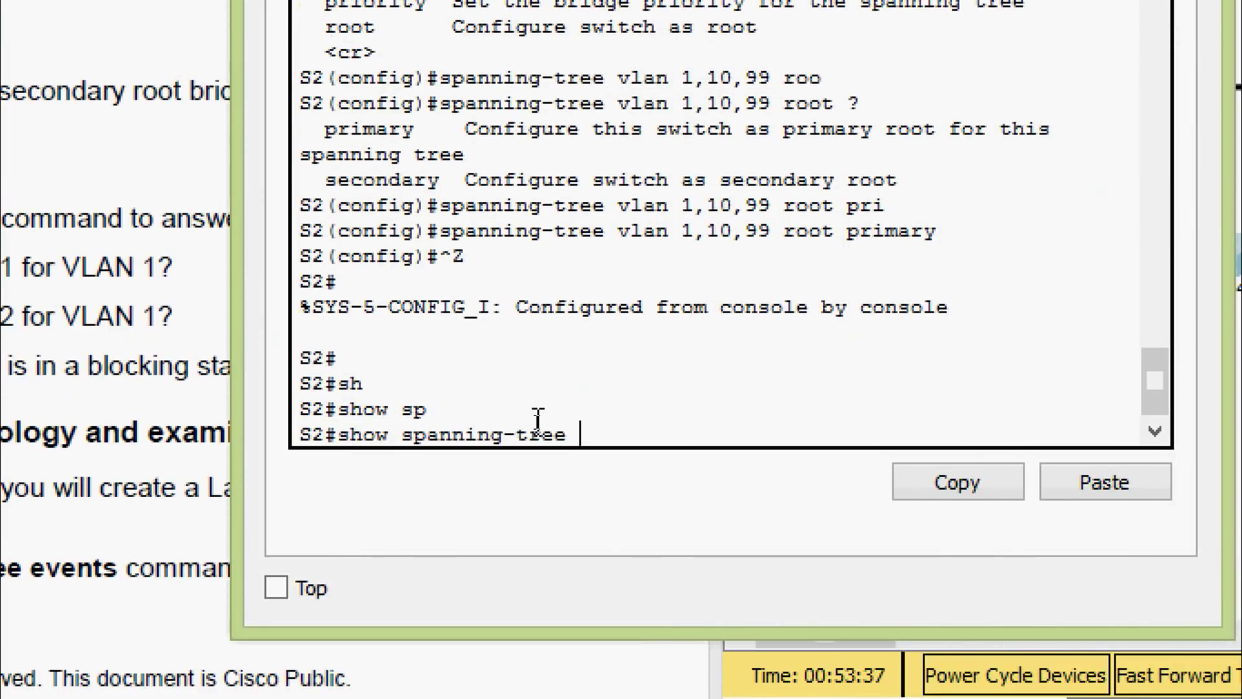
{"action": "type", "text": "vl"}
{"action": "key", "text": "Tab"}
{"action": "type", "text": "1"}
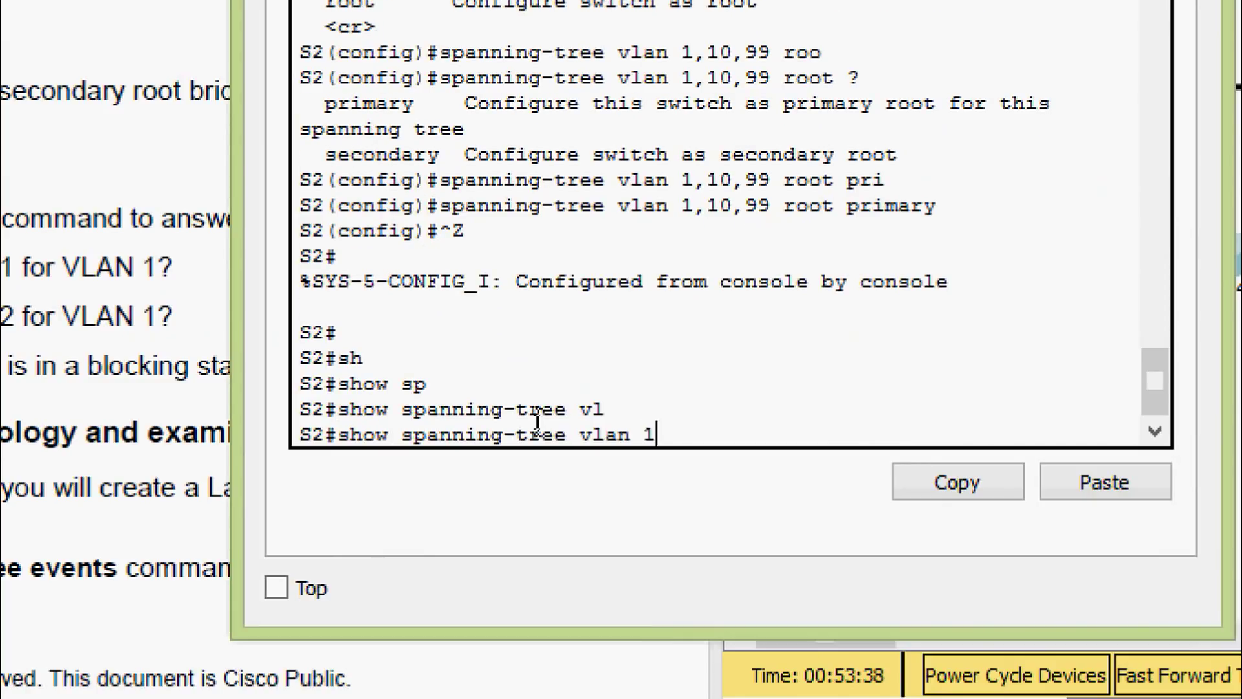
{"action": "key", "text": "Return"}
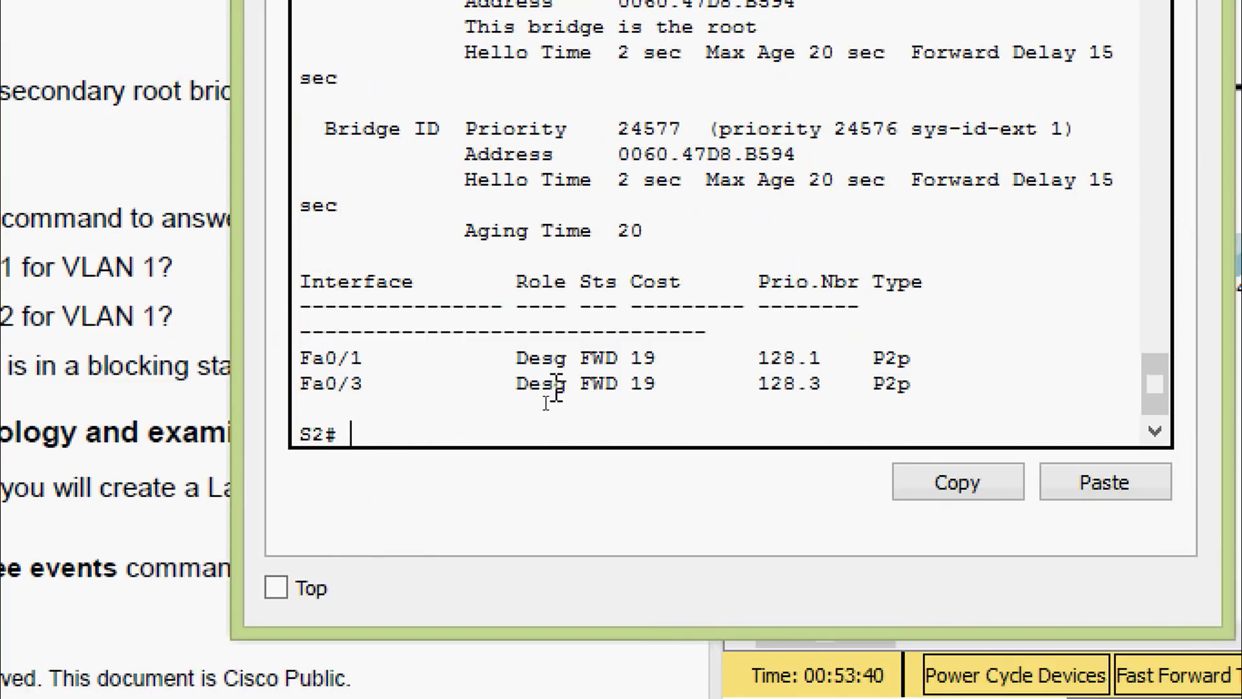
{"action": "scroll", "coordinate": [550, 401], "scroll_direction": "up", "scroll_amount": 2}
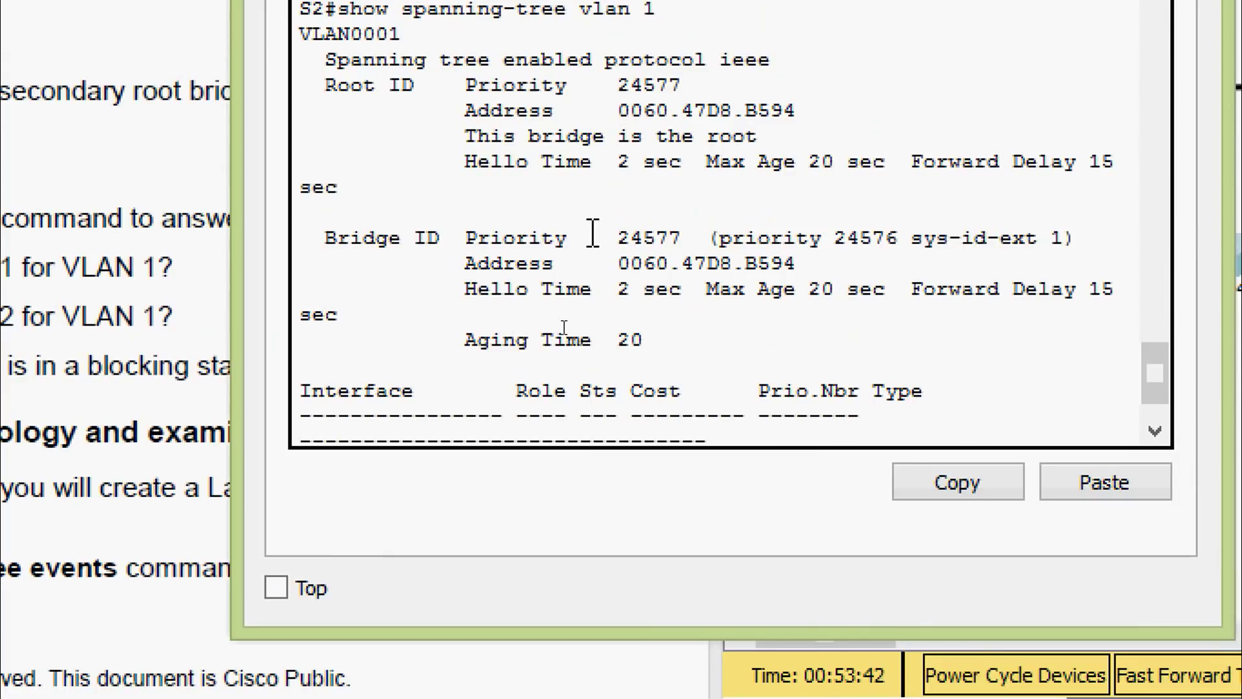
{"action": "left_click_drag", "start_coordinate": [606, 238], "coordinate": [690, 239]}
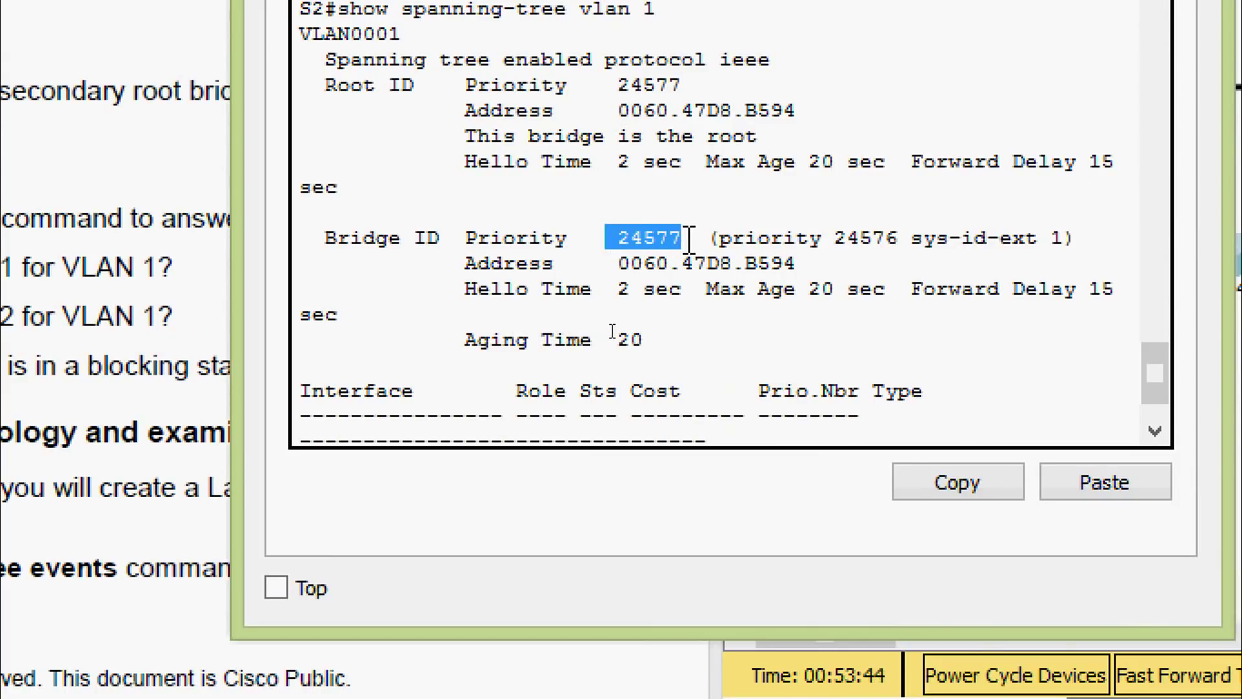
{"action": "left_click", "coordinate": [690, 239]}
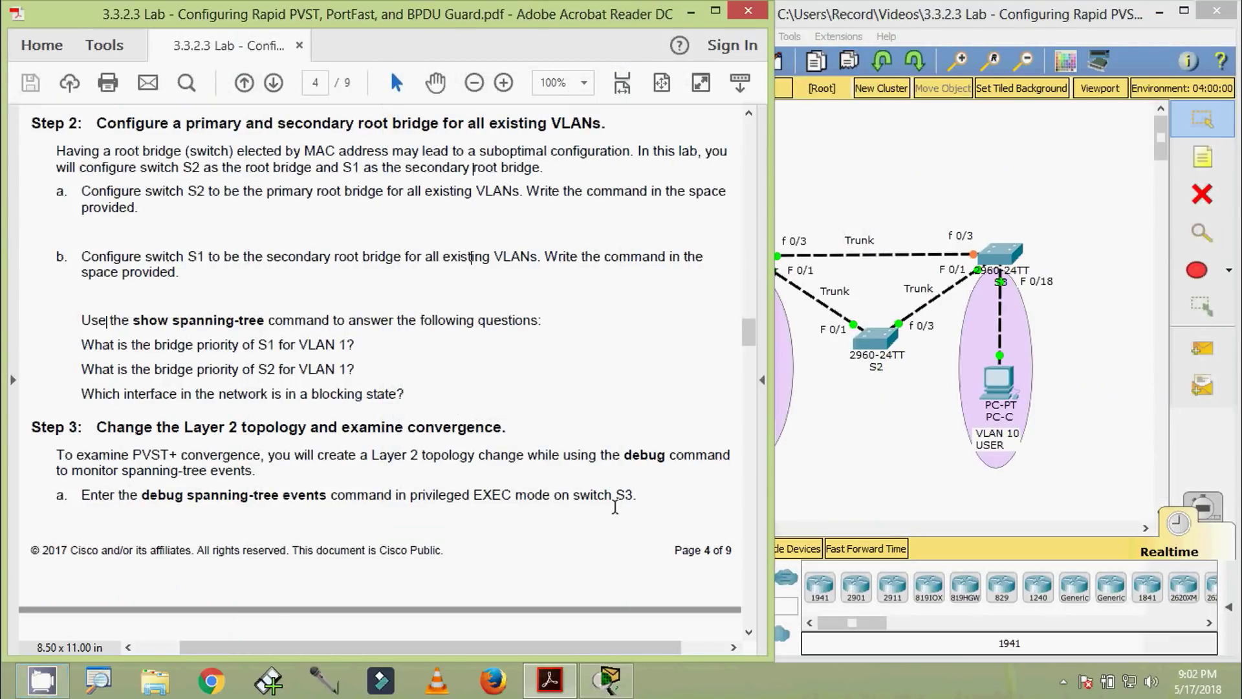
{"action": "left_click", "coordinate": [853, 474]}
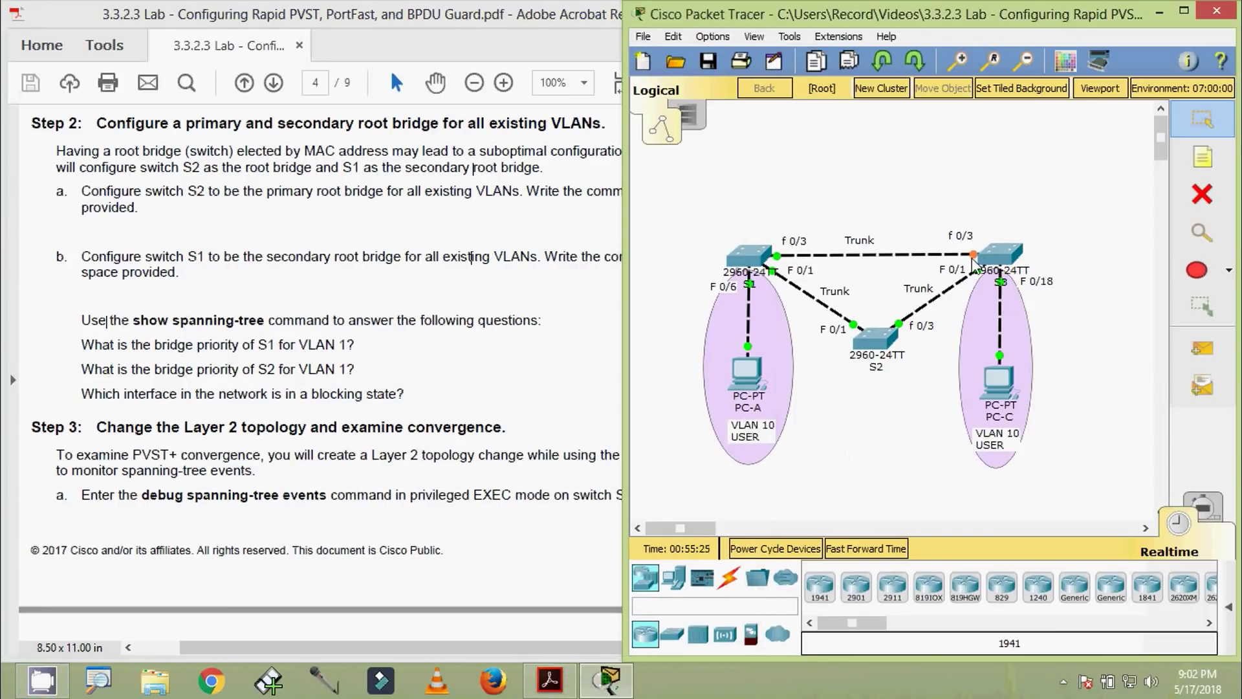
{"action": "mouse_move", "coordinate": [974, 256]}
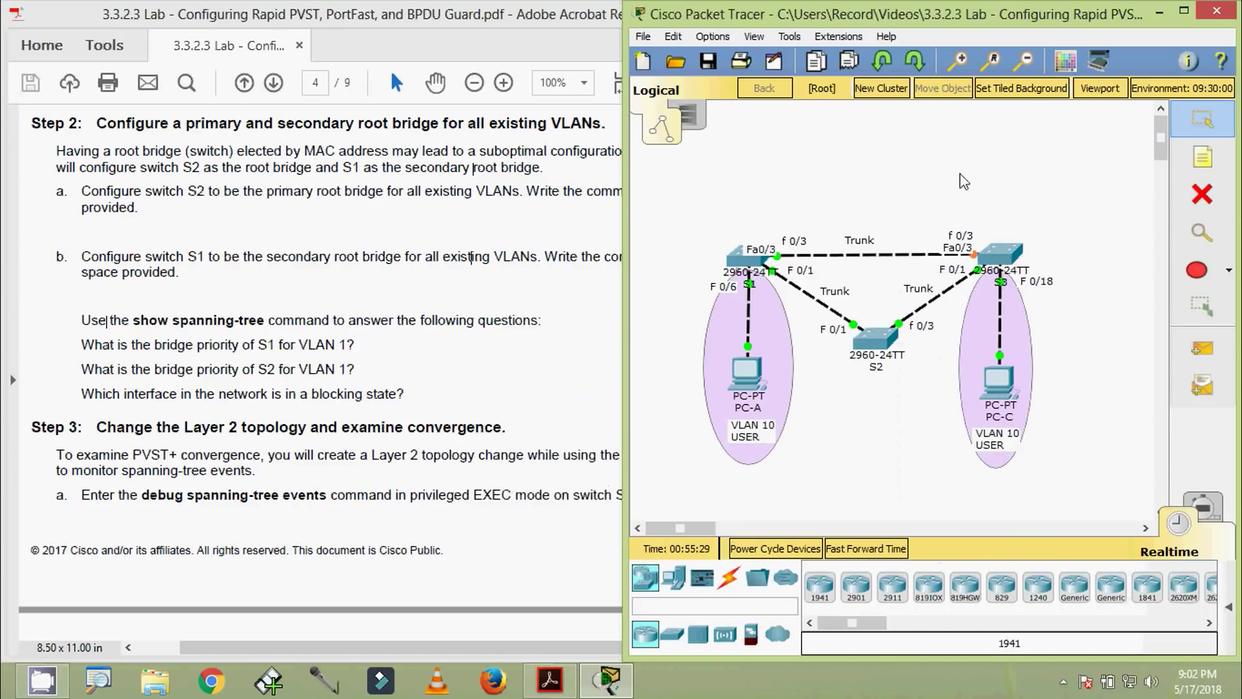
Open S3's console, log in, and run enable
{"action": "left_click", "coordinate": [997, 251]}
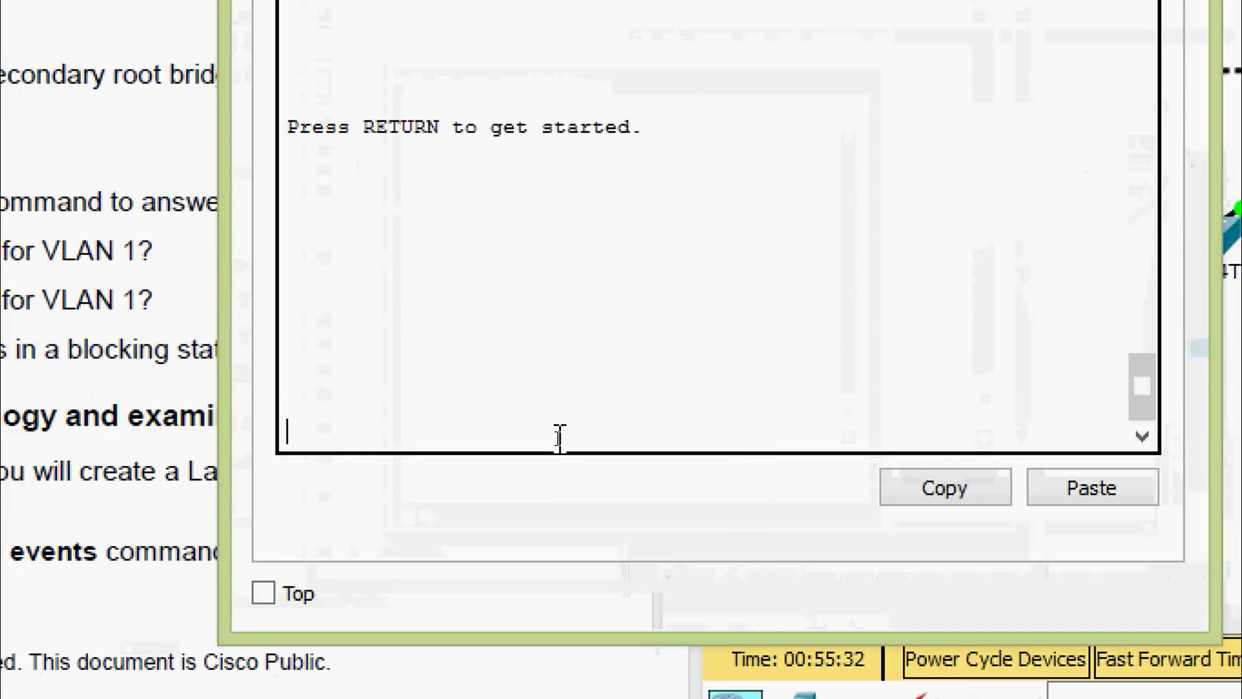
{"action": "key", "text": "Return"}
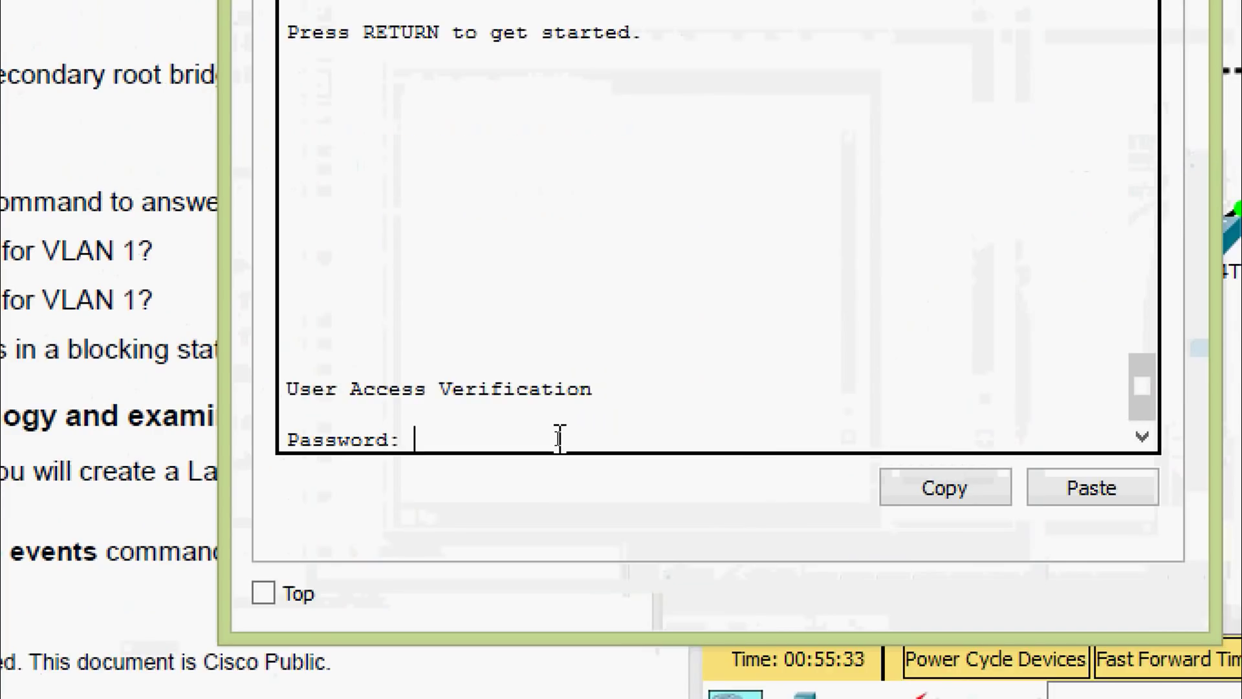
{"action": "key", "text": "Return"}
{"action": "type", "text": "ena"}
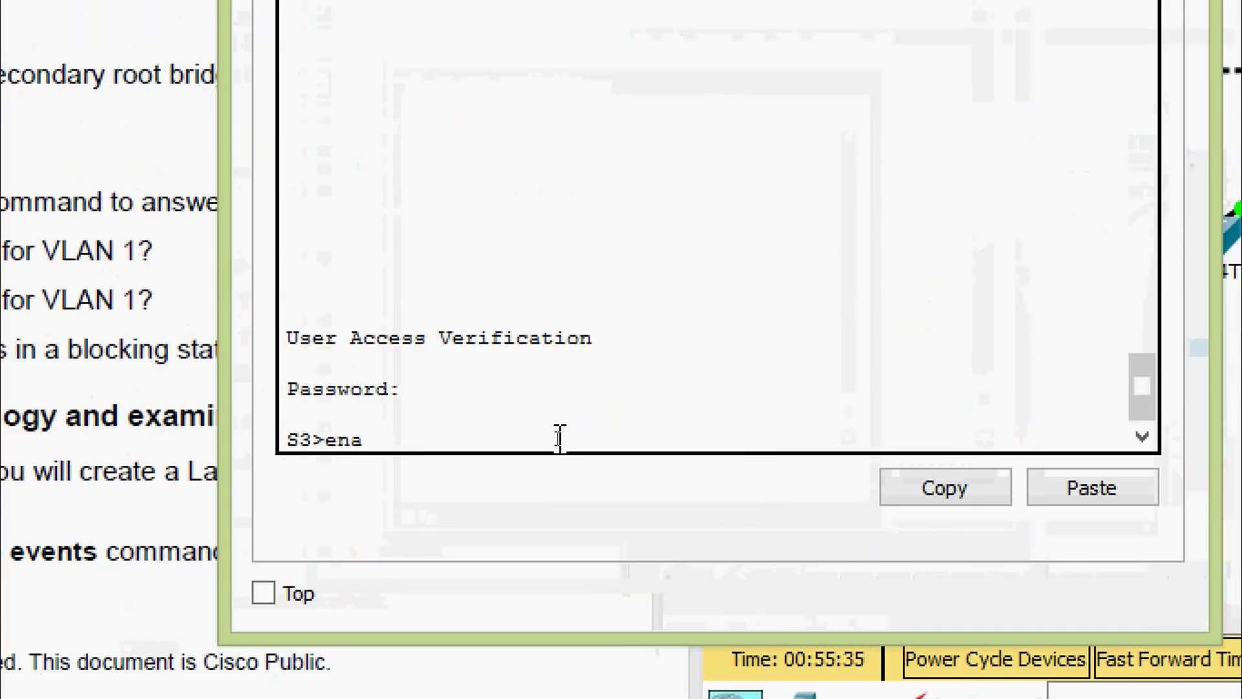
{"action": "key", "text": "Tab"}
{"action": "key", "text": "Return"}
Run 'show spanning-tree' on S3 and confirm Fa0/3 is in BLK (alternate) status
{"action": "key", "text": "Return"}
{"action": "type", "text": "sh"}
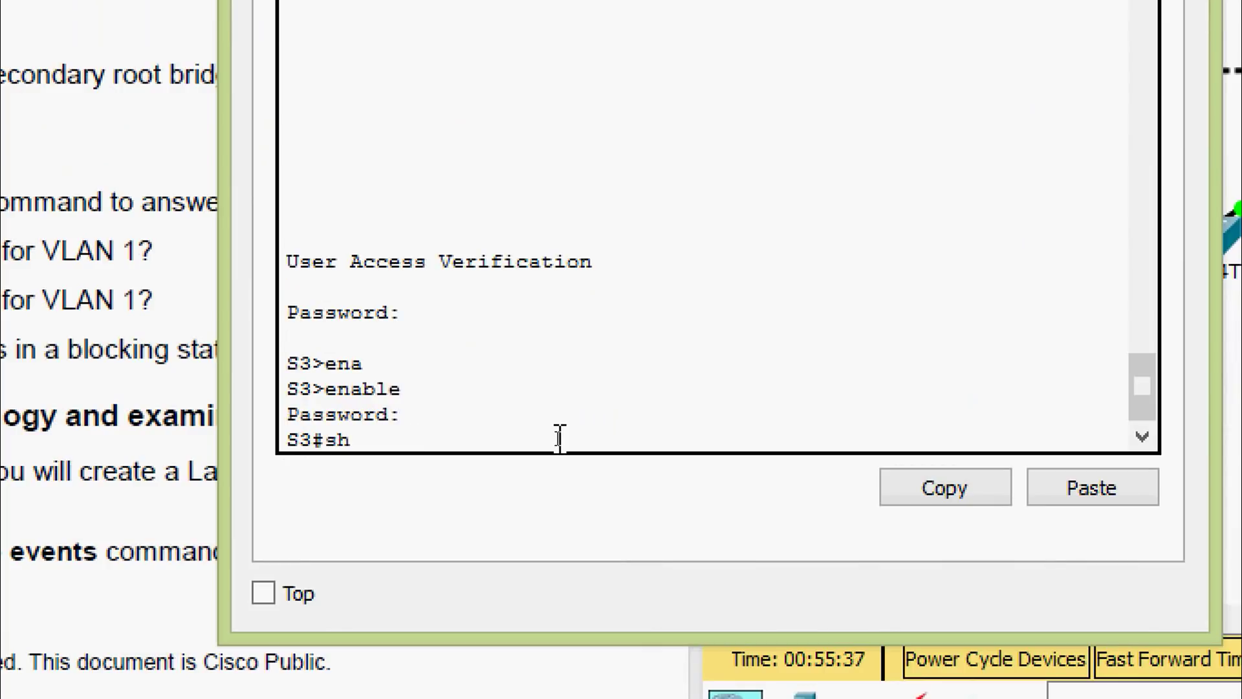
{"action": "key", "text": "Tab"}
{"action": "type", "text": "sp"}
{"action": "key", "text": "Tab"}
{"action": "key", "text": "Return"}
{"action": "key", "text": "space"}
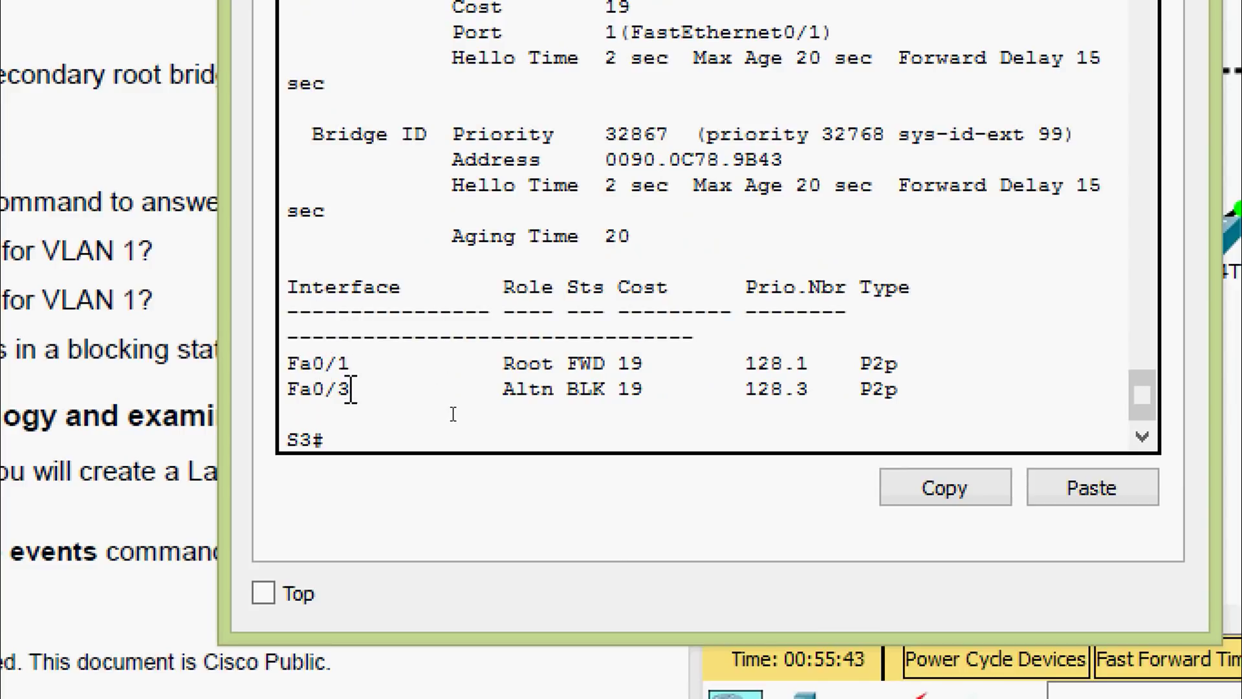
{"action": "left_click_drag", "start_coordinate": [353, 388], "coordinate": [291, 389]}
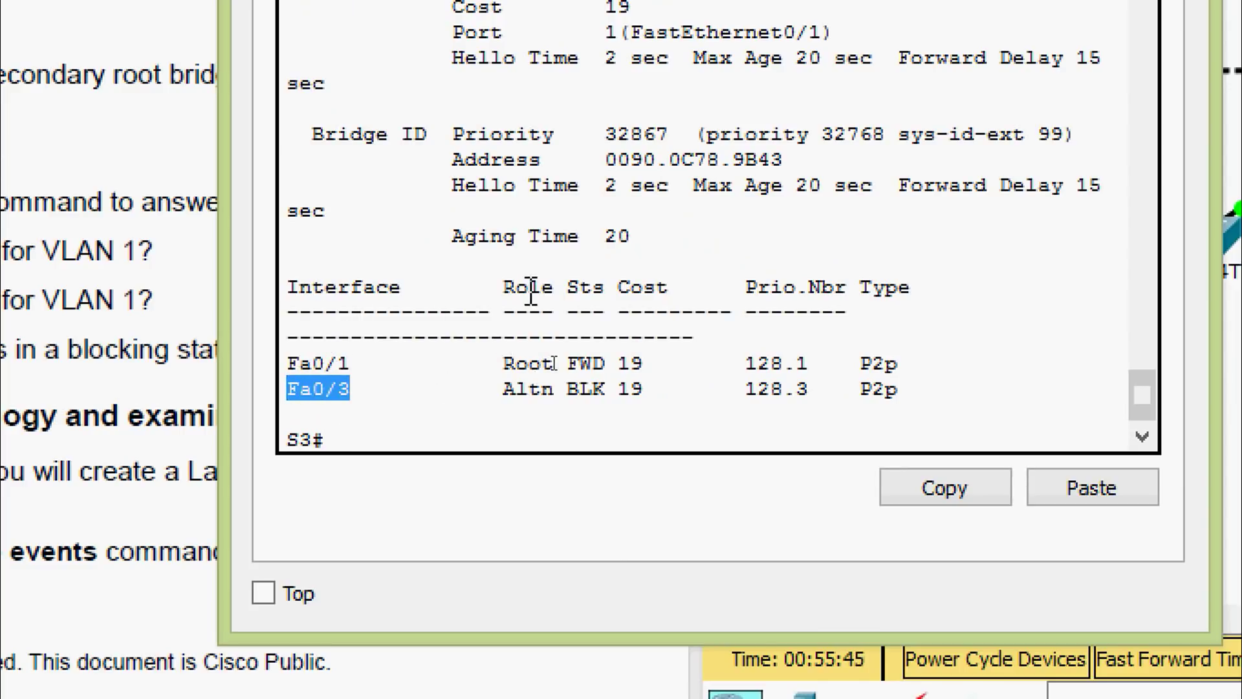
{"action": "left_click", "coordinate": [605, 392]}
{"action": "left_click_drag", "start_coordinate": [605, 391], "coordinate": [567, 391]}
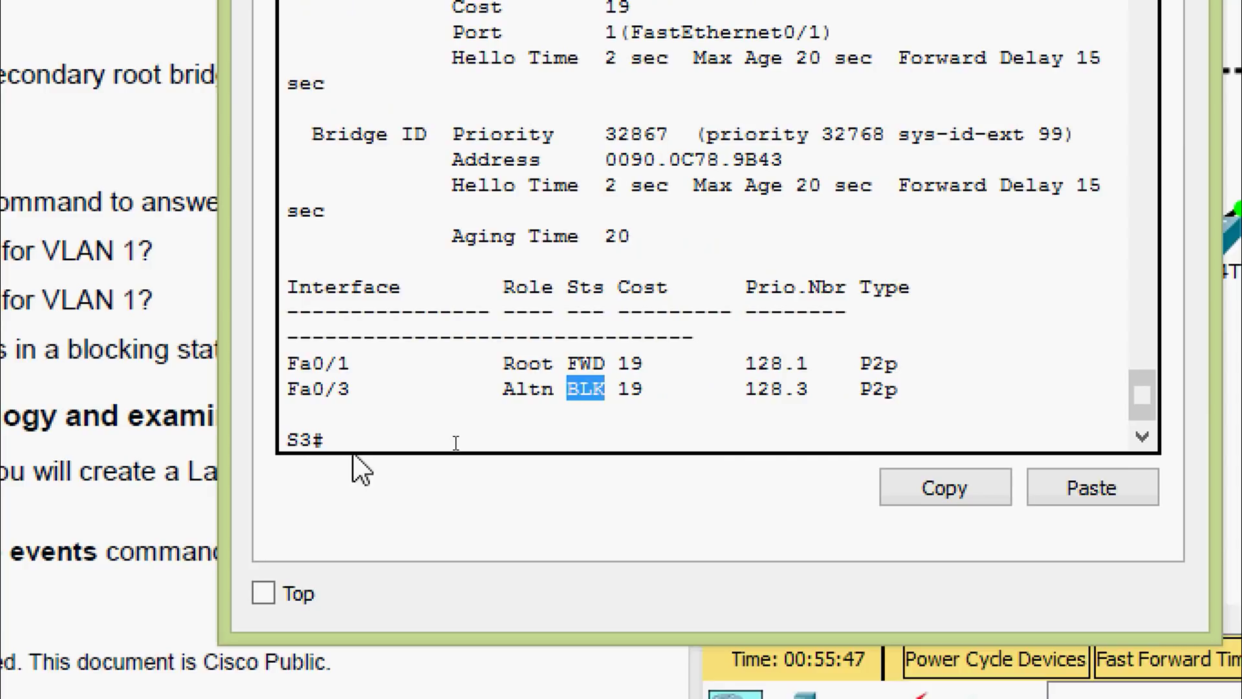
{"action": "left_click_drag", "start_coordinate": [336, 440], "coordinate": [288, 440]}
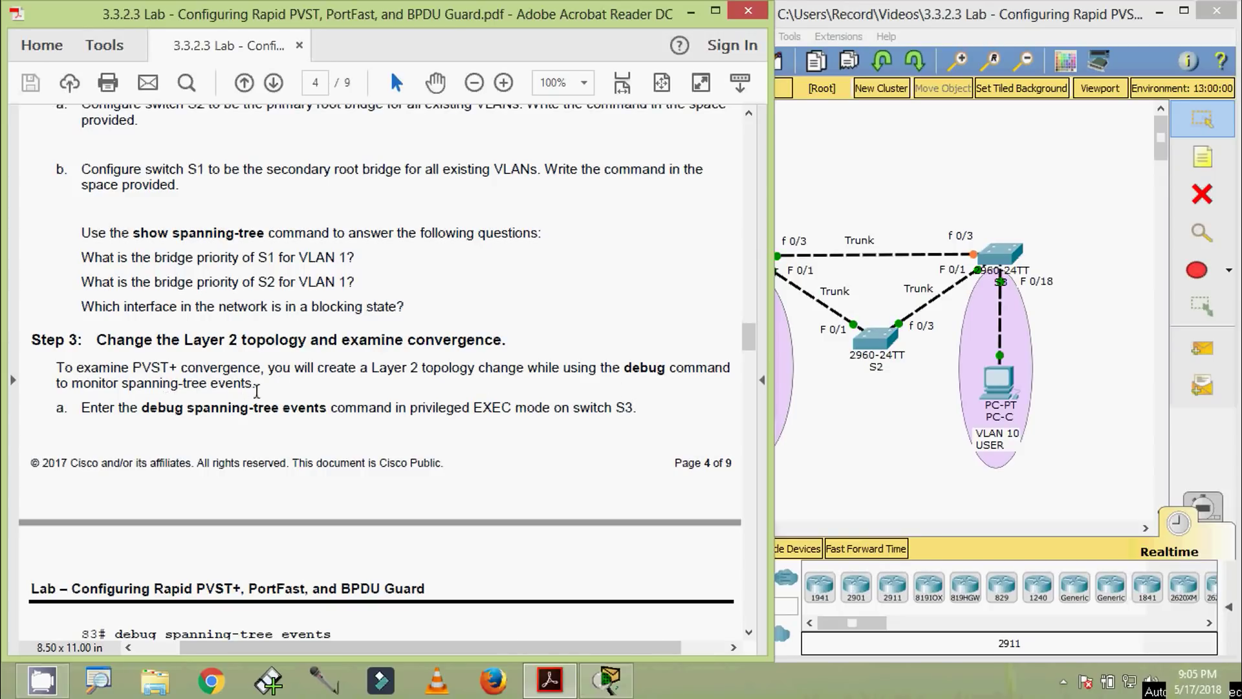
Scroll to Step 3, highlighting the 'debug spanning-tree events' command and the interface f0/1 line
{"action": "scroll", "coordinate": [173, 440], "scroll_direction": "down", "scroll_amount": 1}
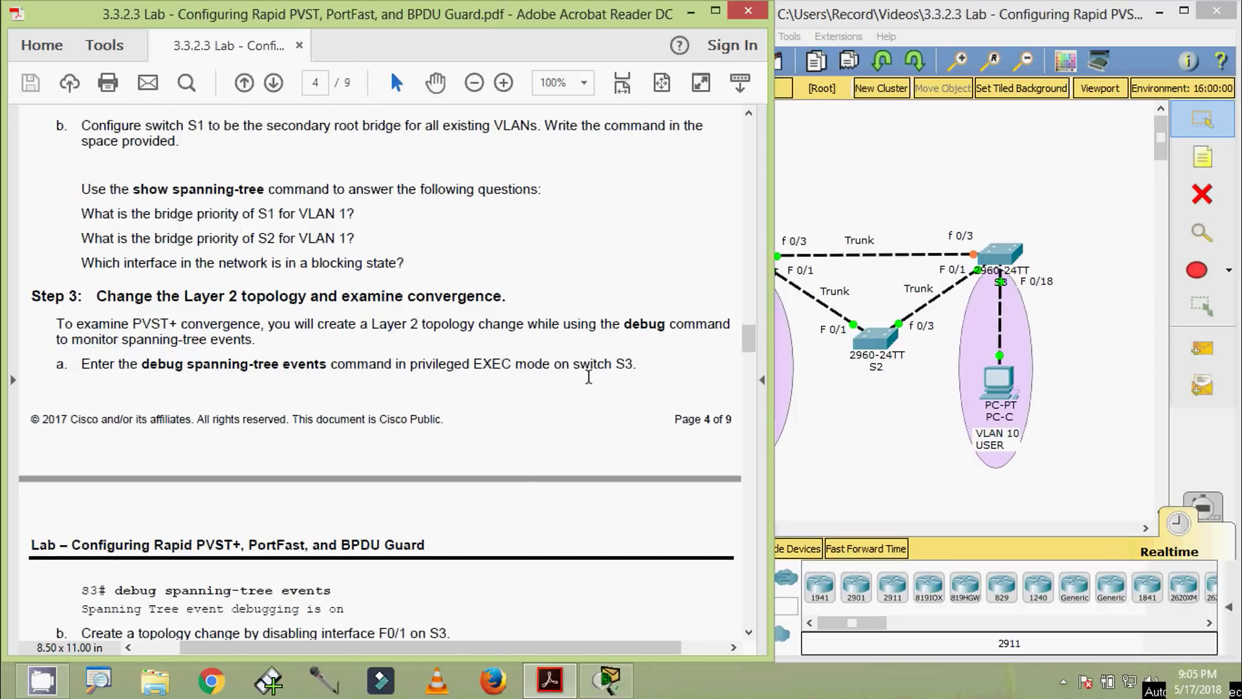
{"action": "scroll", "coordinate": [623, 388], "scroll_direction": "down", "scroll_amount": 5}
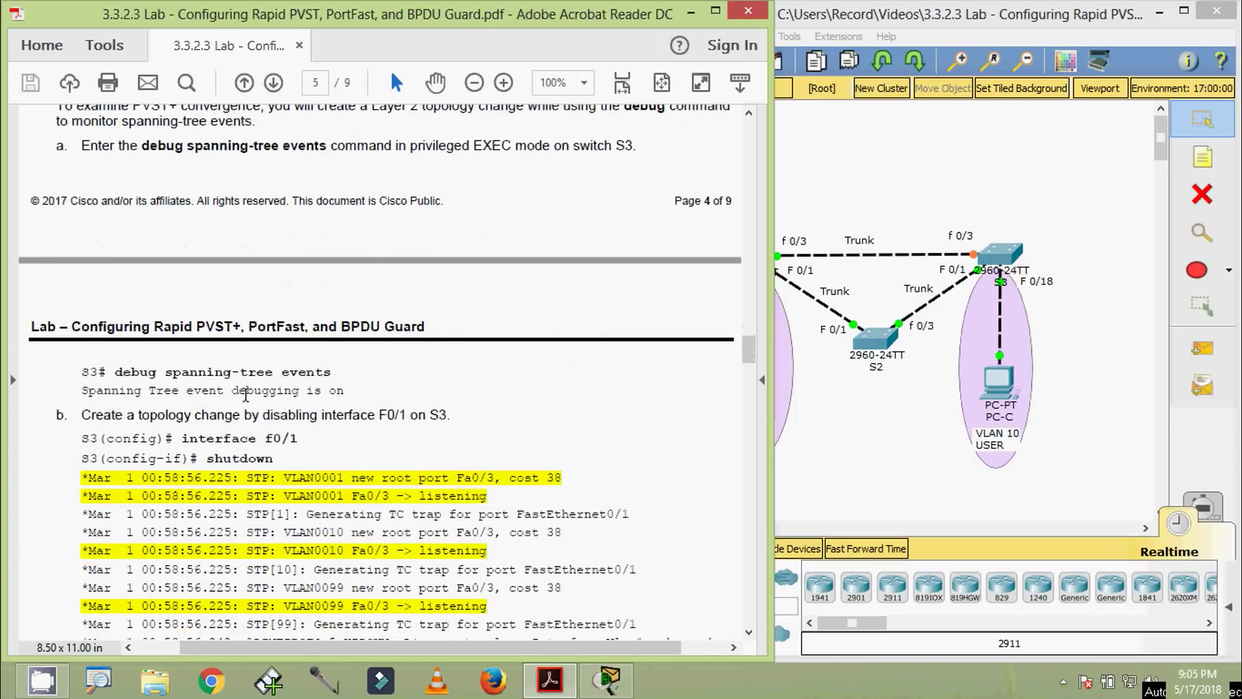
{"action": "left_click_drag", "start_coordinate": [115, 372], "coordinate": [231, 372]}
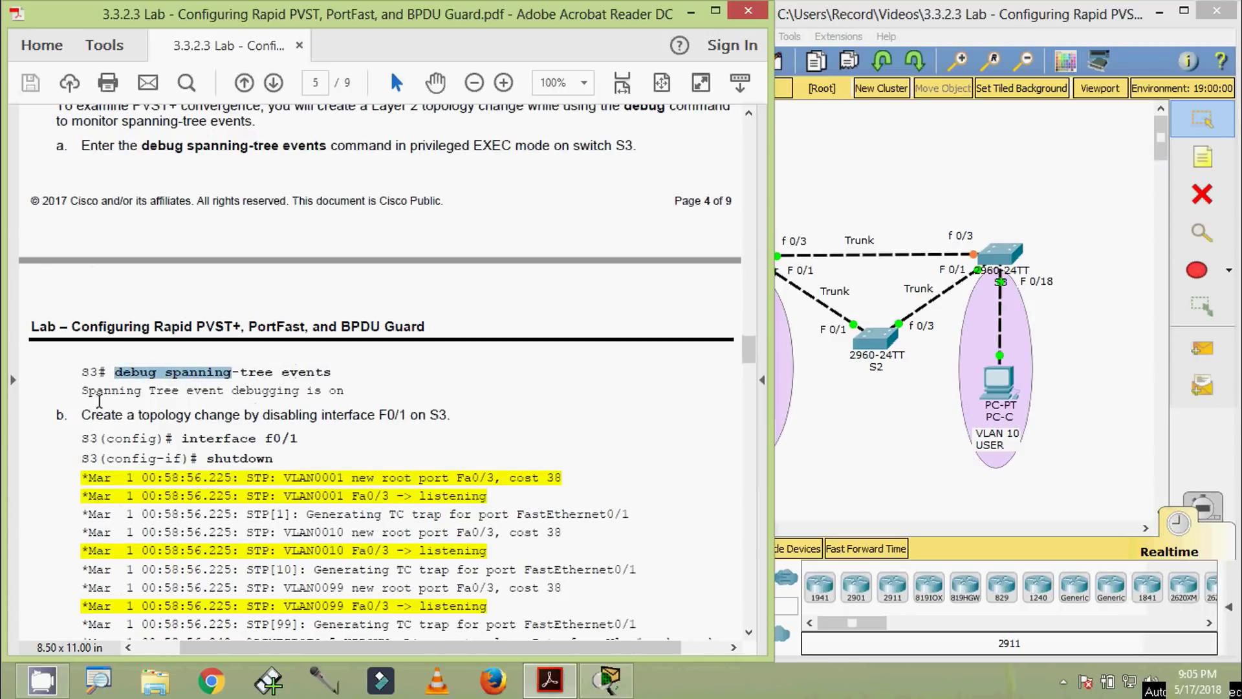
{"action": "left_click", "coordinate": [343, 415]}
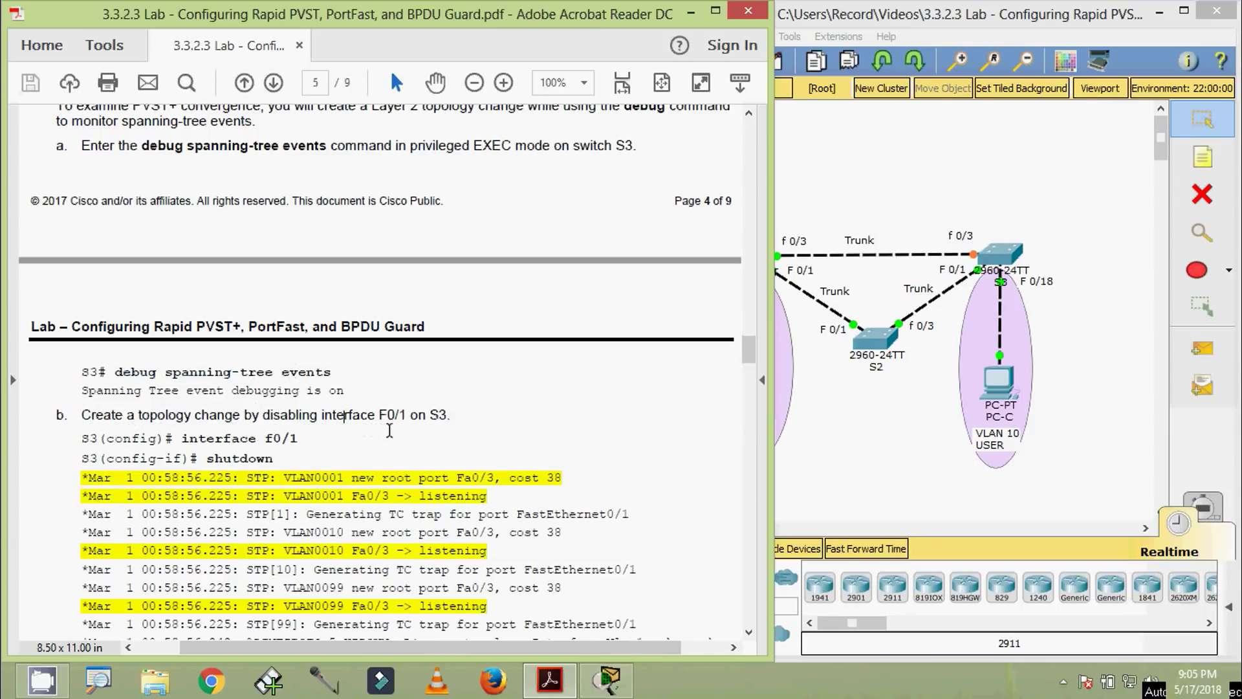
{"action": "scroll", "coordinate": [268, 456], "scroll_direction": "down", "scroll_amount": 1}
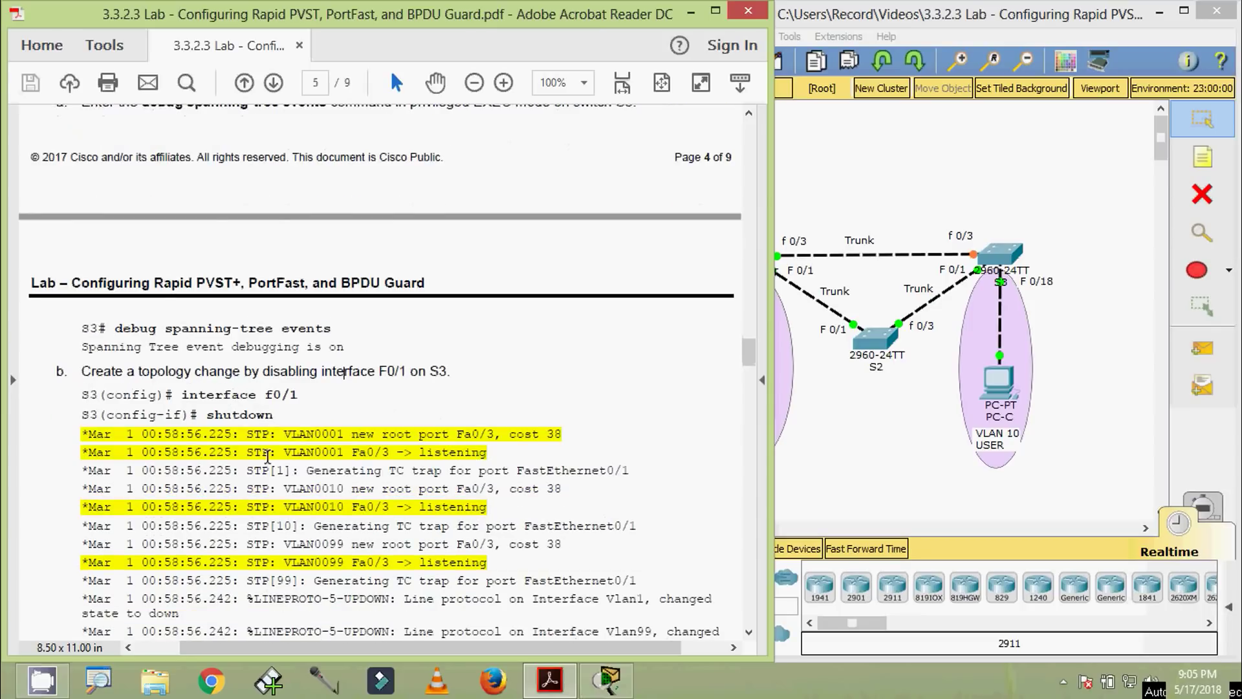
{"action": "scroll", "coordinate": [315, 423], "scroll_direction": "down", "scroll_amount": 1}
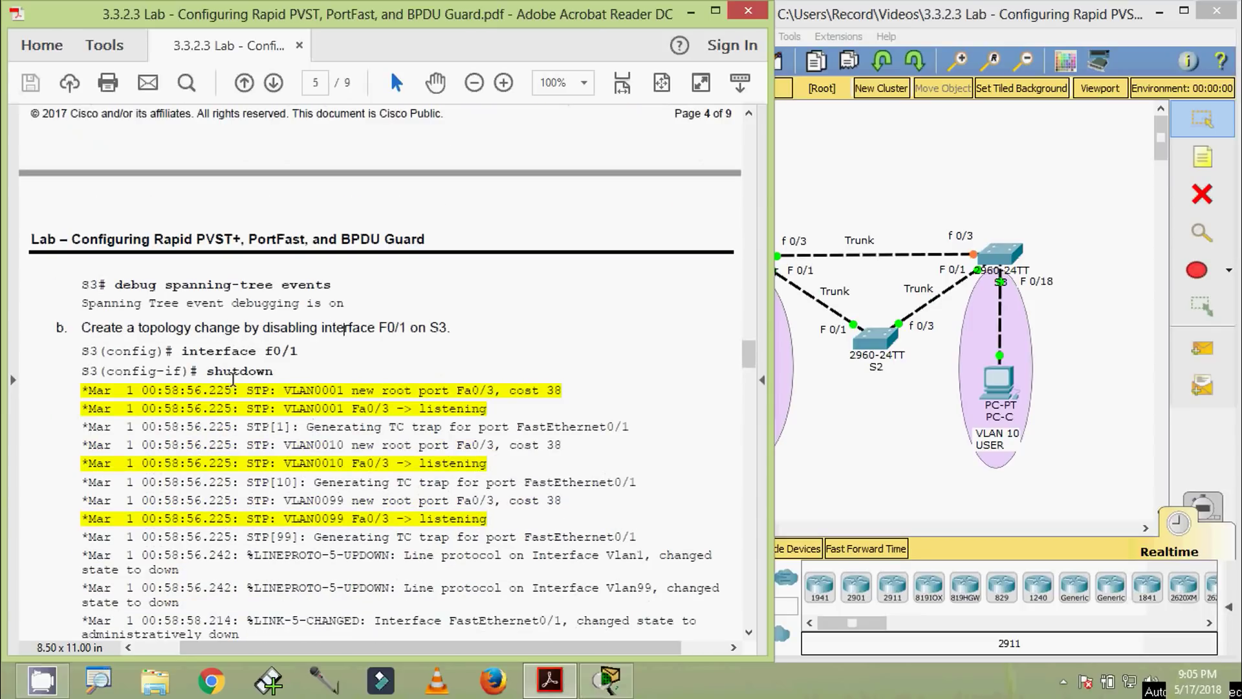
{"action": "left_click_drag", "start_coordinate": [182, 352], "coordinate": [298, 353]}
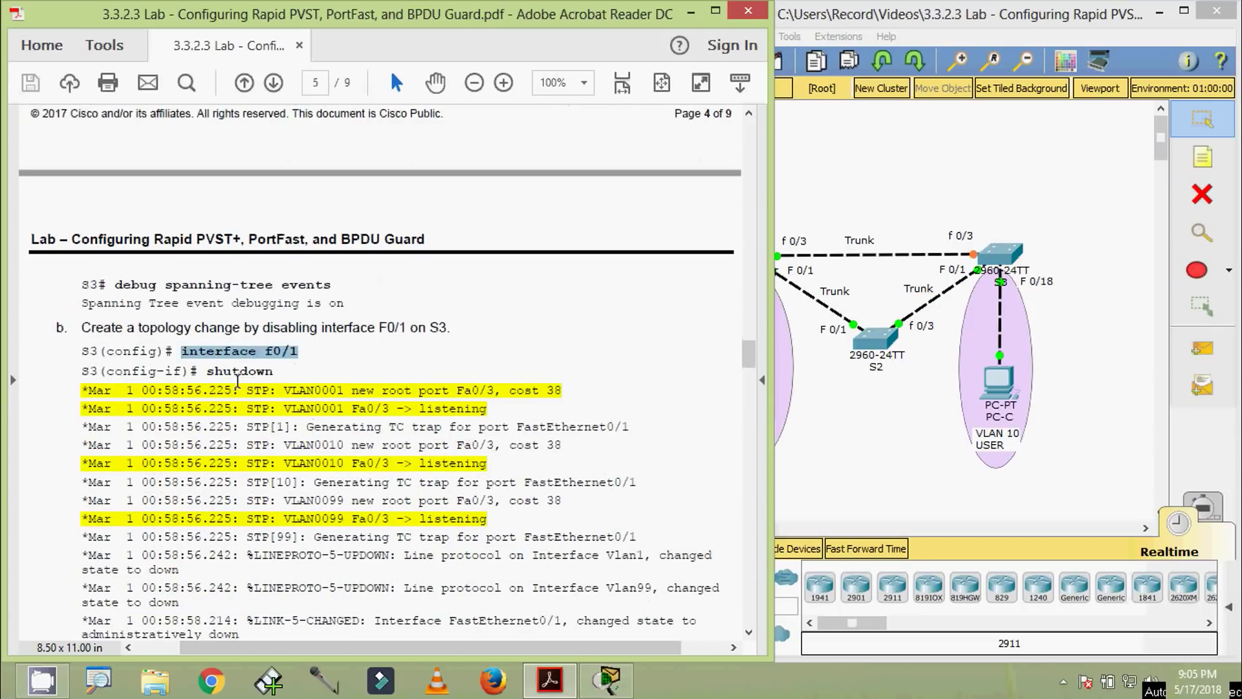
{"action": "left_click_drag", "start_coordinate": [210, 372], "coordinate": [283, 373]}
Read the sample debug output as Fa0/3 goes listening, learning, forwarding, down to the convergence questions
{"action": "scroll", "coordinate": [283, 374], "scroll_direction": "down", "scroll_amount": 2}
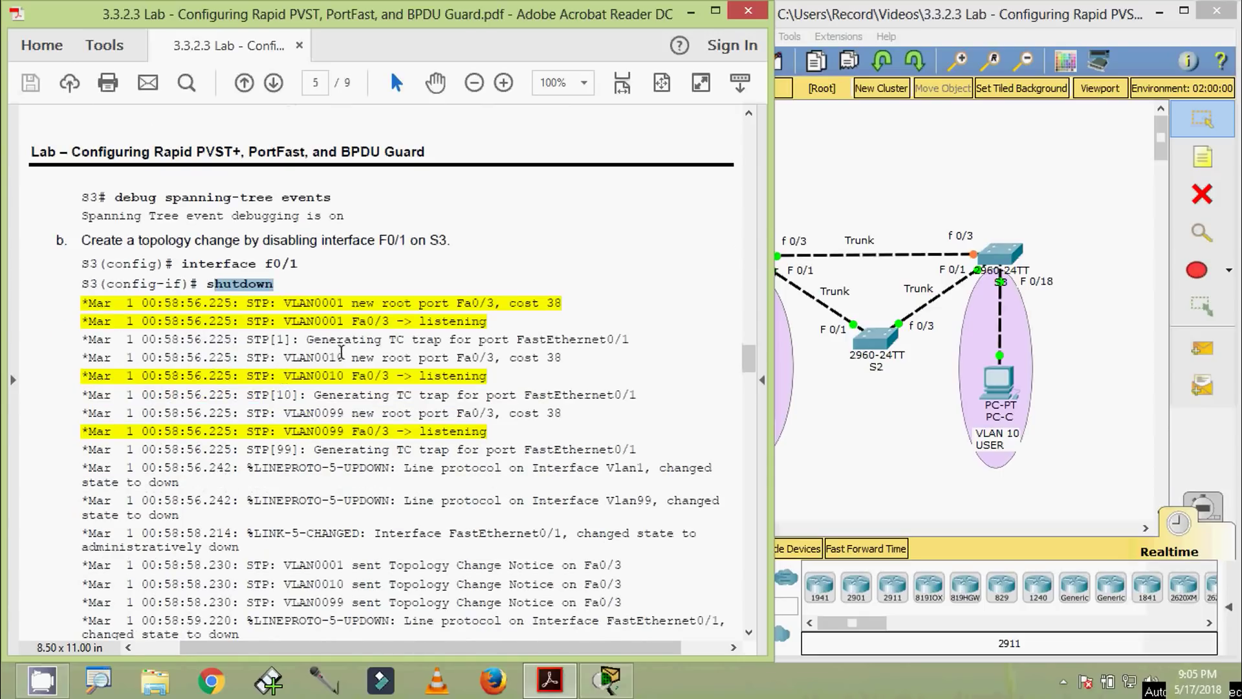
{"action": "left_click_drag", "start_coordinate": [413, 321], "coordinate": [487, 321]}
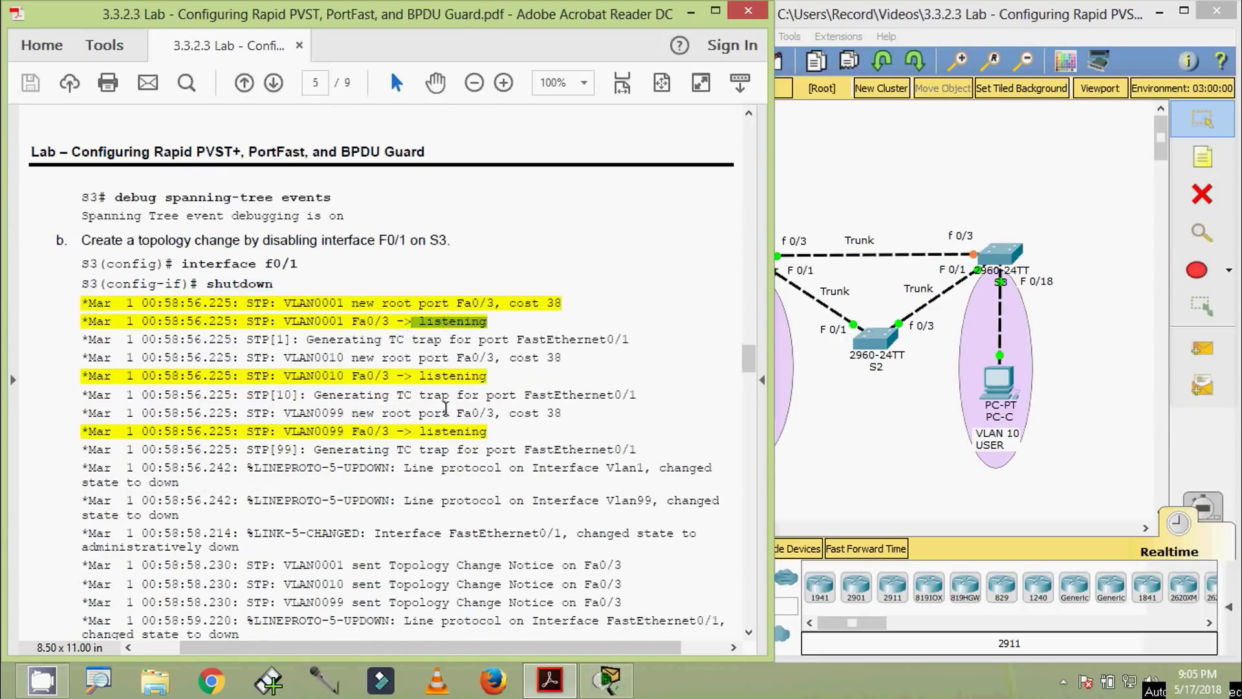
{"action": "scroll", "coordinate": [438, 415], "scroll_direction": "down", "scroll_amount": 5}
{"action": "left_click_drag", "start_coordinate": [410, 433], "coordinate": [480, 435]}
{"action": "scroll", "coordinate": [452, 442], "scroll_direction": "down", "scroll_amount": 5}
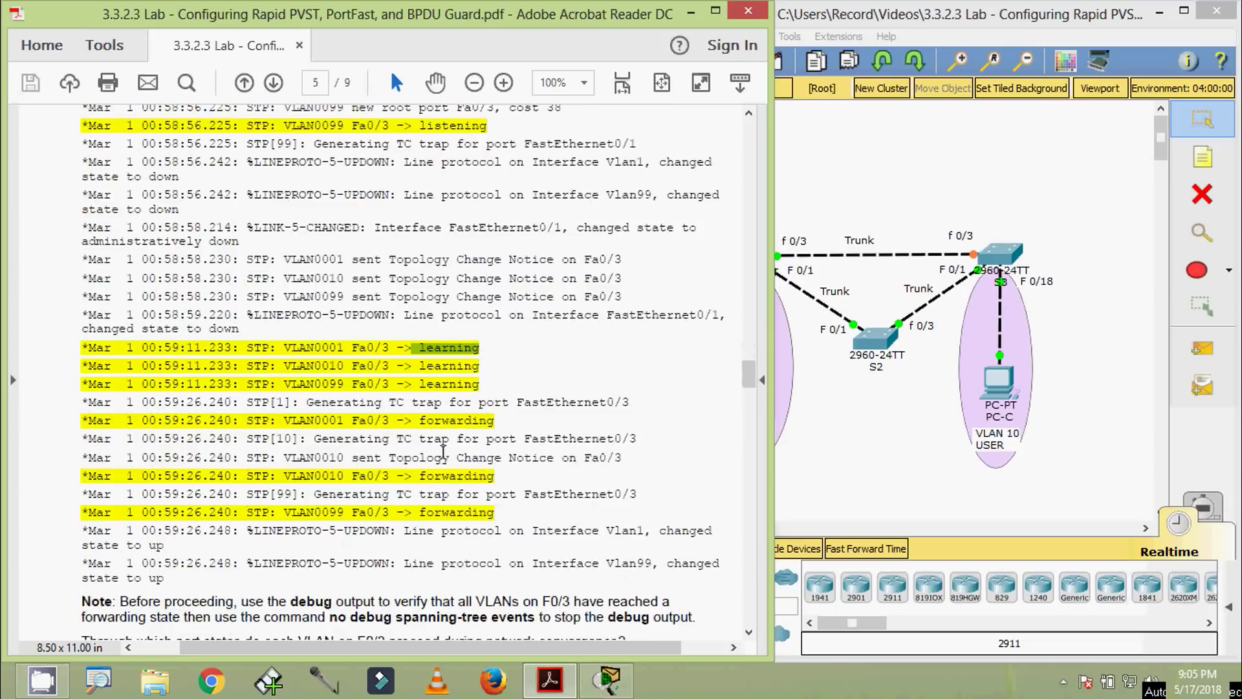
{"action": "scroll", "coordinate": [268, 453], "scroll_direction": "down", "scroll_amount": 1}
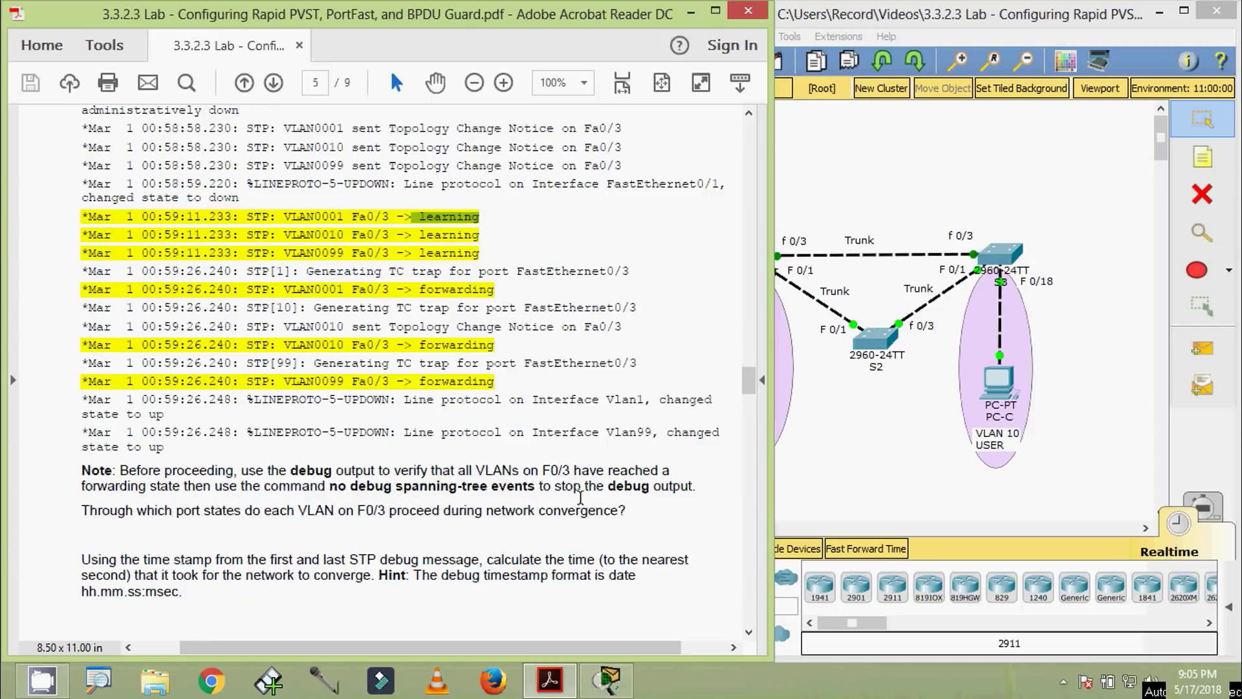
{"action": "scroll", "coordinate": [223, 565], "scroll_direction": "down", "scroll_amount": 1}
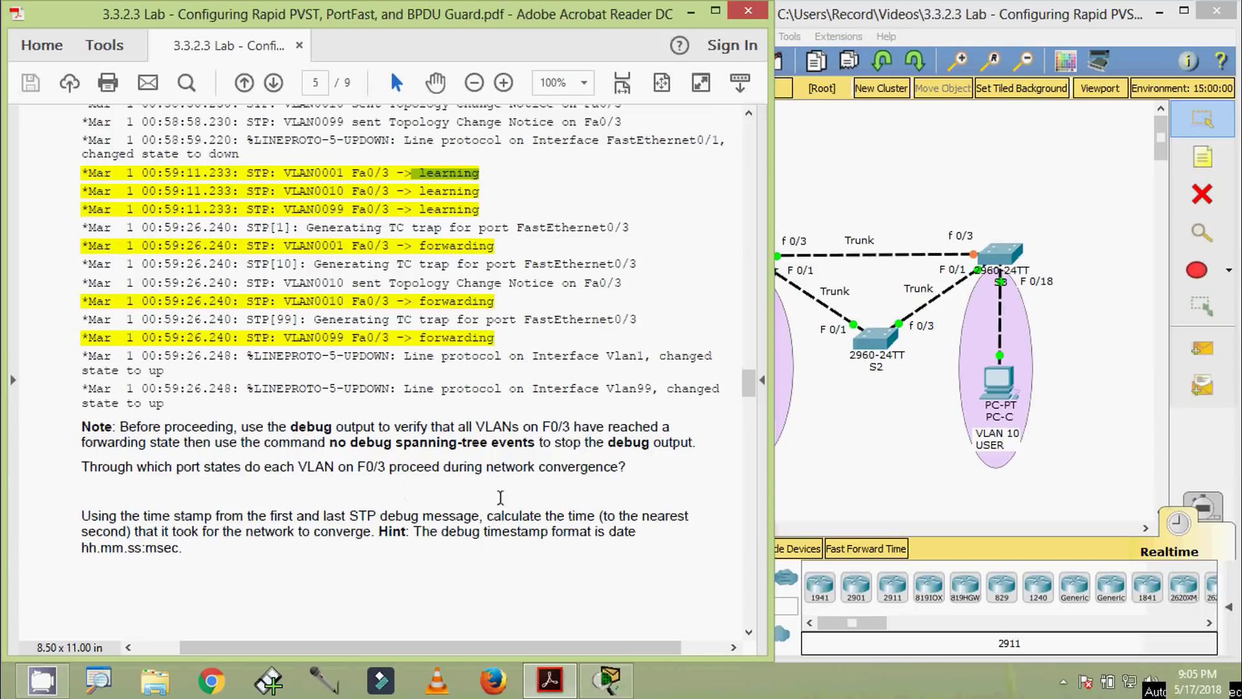
{"action": "scroll", "coordinate": [461, 428], "scroll_direction": "up", "scroll_amount": 6}
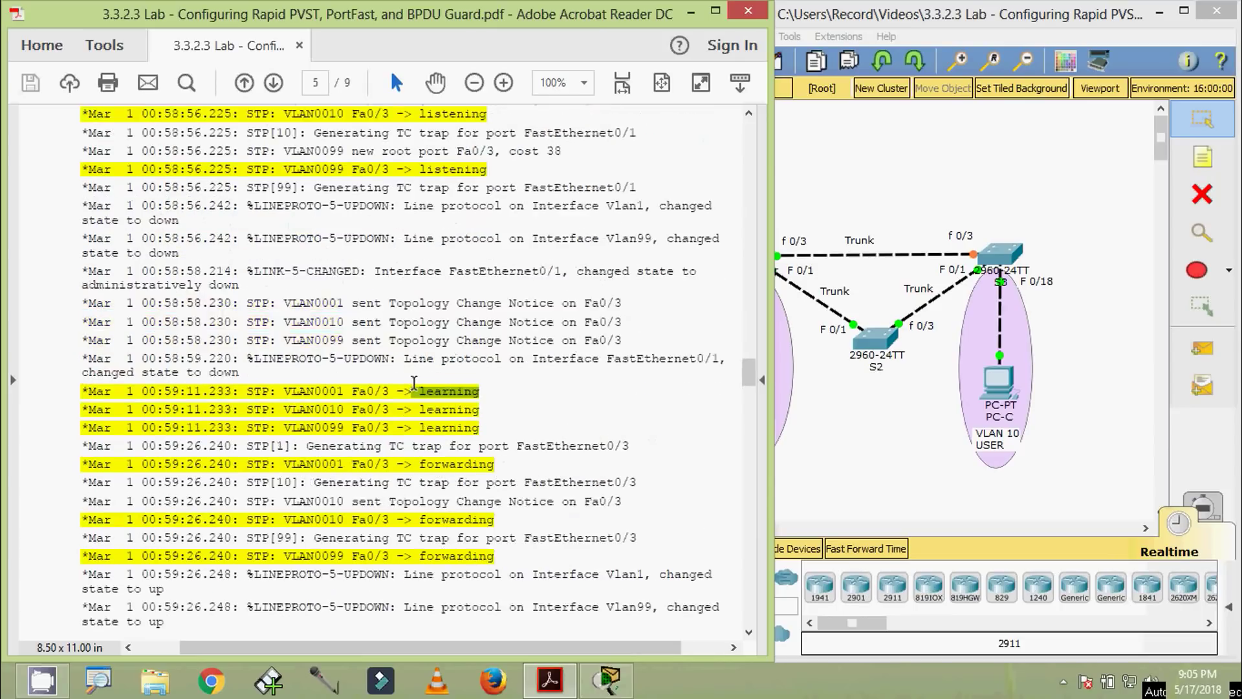
{"action": "scroll", "coordinate": [413, 385], "scroll_direction": "up", "scroll_amount": 1}
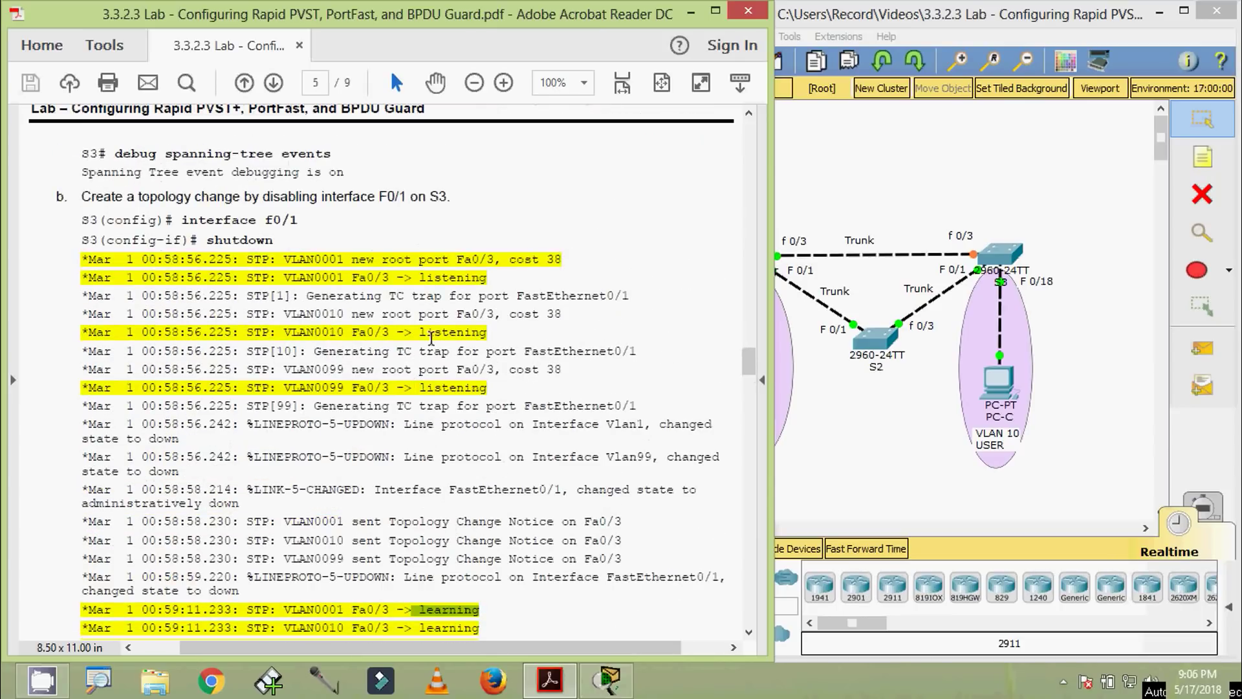
{"action": "scroll", "coordinate": [446, 402], "scroll_direction": "down", "scroll_amount": 2}
{"action": "scroll", "coordinate": [433, 515], "scroll_direction": "down", "scroll_amount": 2}
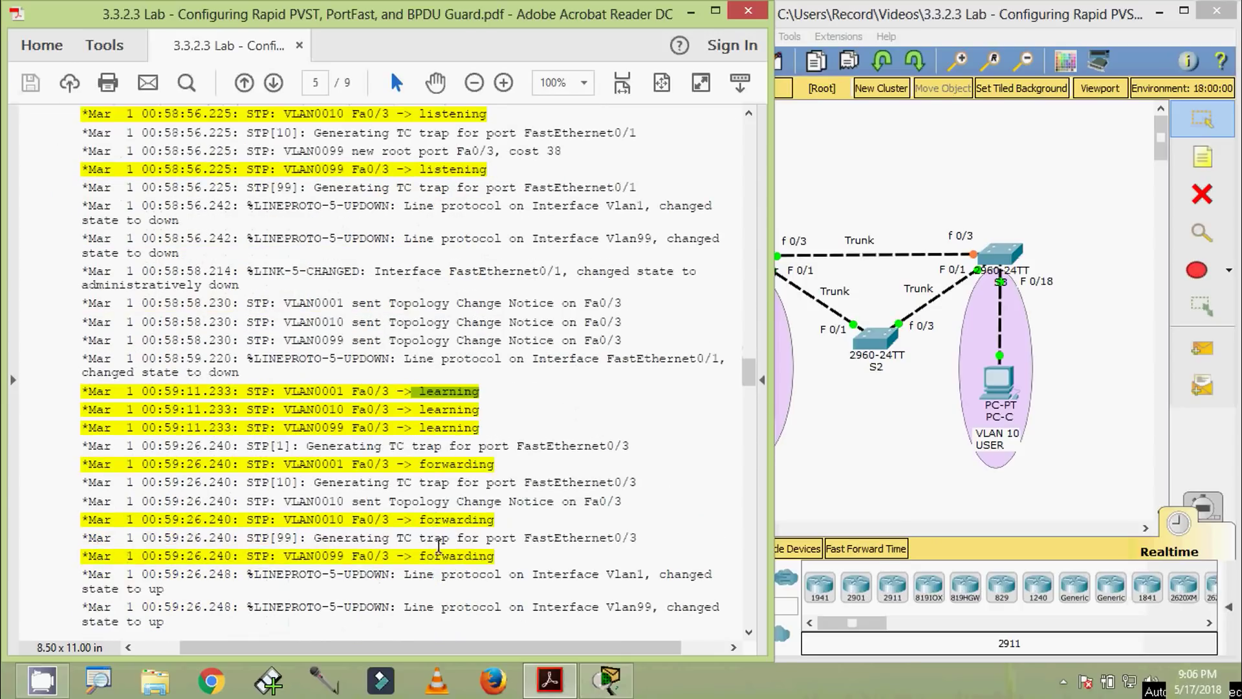
{"action": "scroll", "coordinate": [468, 519], "scroll_direction": "down", "scroll_amount": 3}
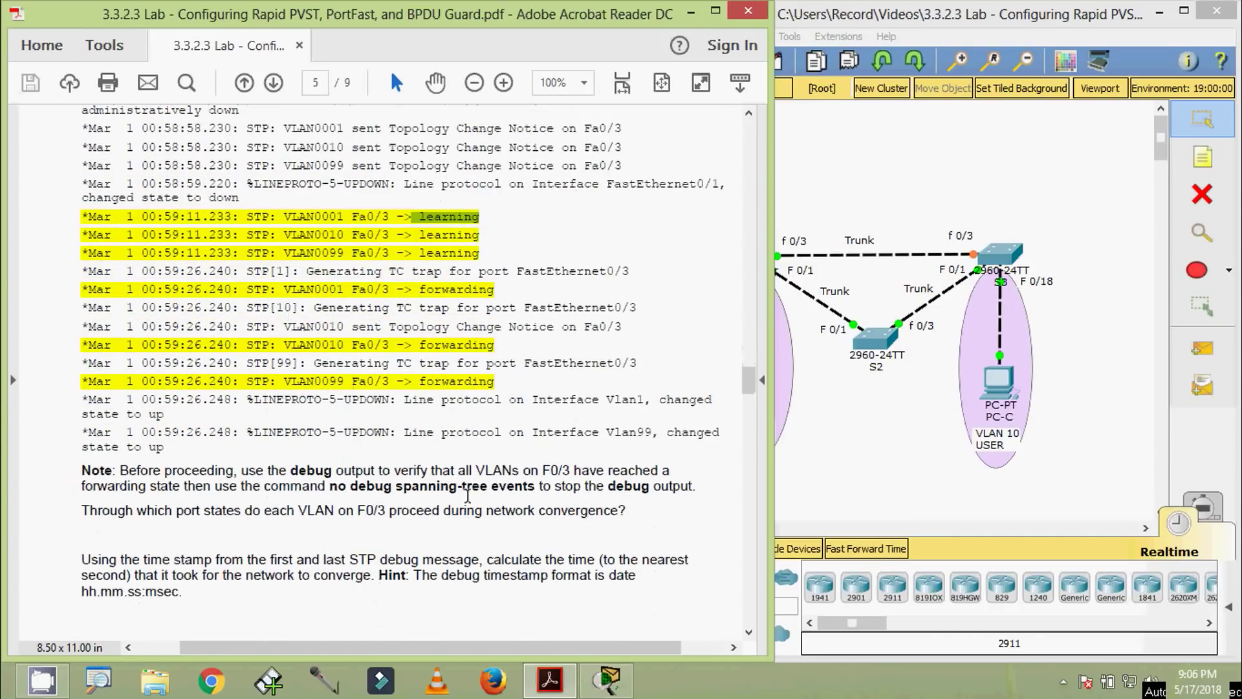
Try 'debug spanning-tree' on S3; help with ? lists only ip and sw-vlan options
{"action": "left_click", "coordinate": [539, 384]}
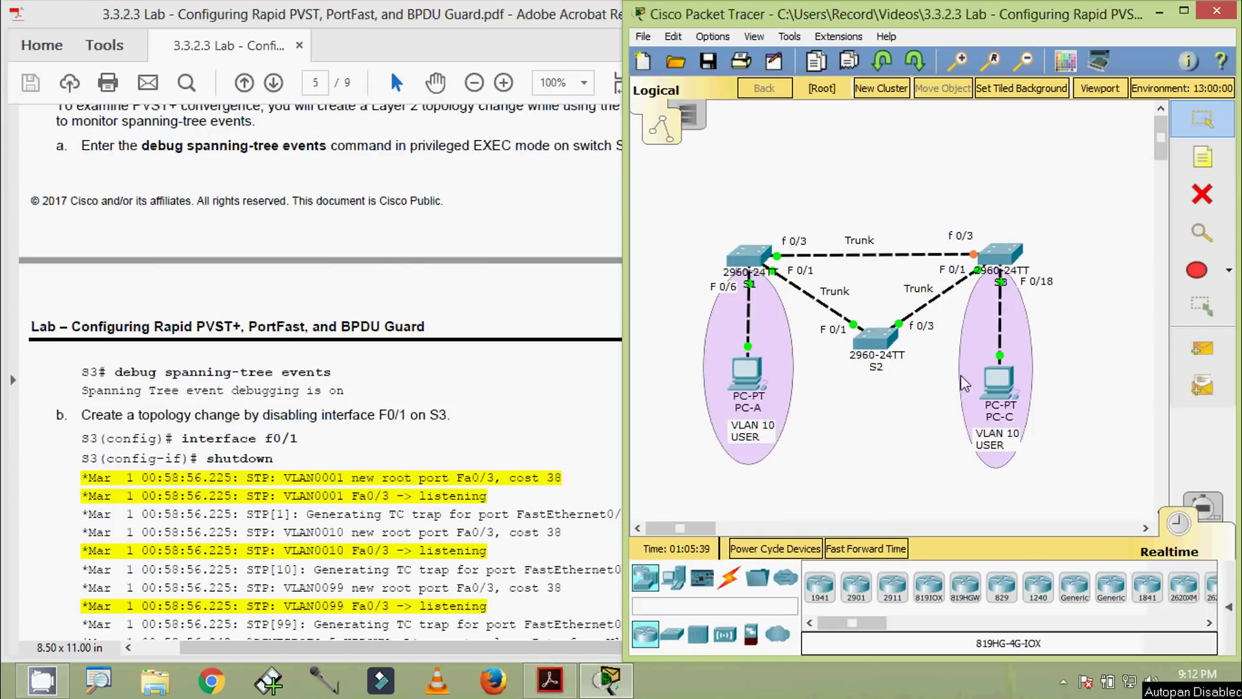
{"action": "left_click", "coordinate": [996, 264]}
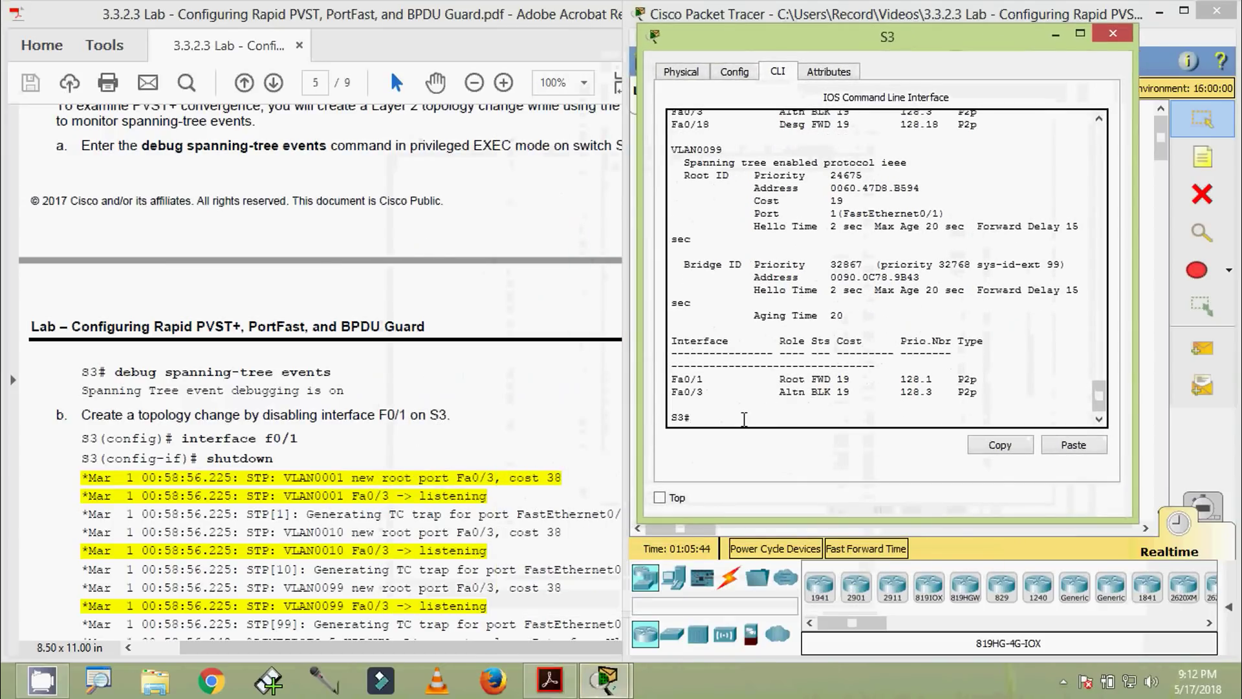
{"action": "type", "text": "debu"}
{"action": "key", "text": "Tab"}
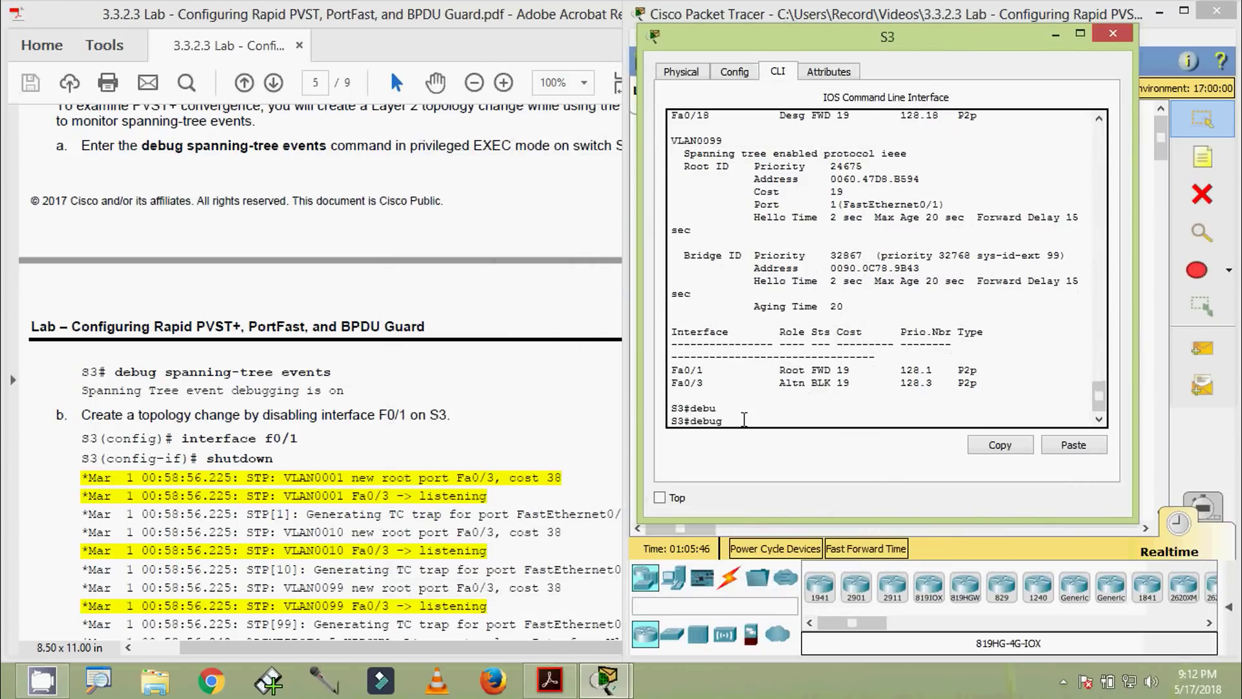
{"action": "type", "text": "span"}
{"action": "key", "text": "Tab"}
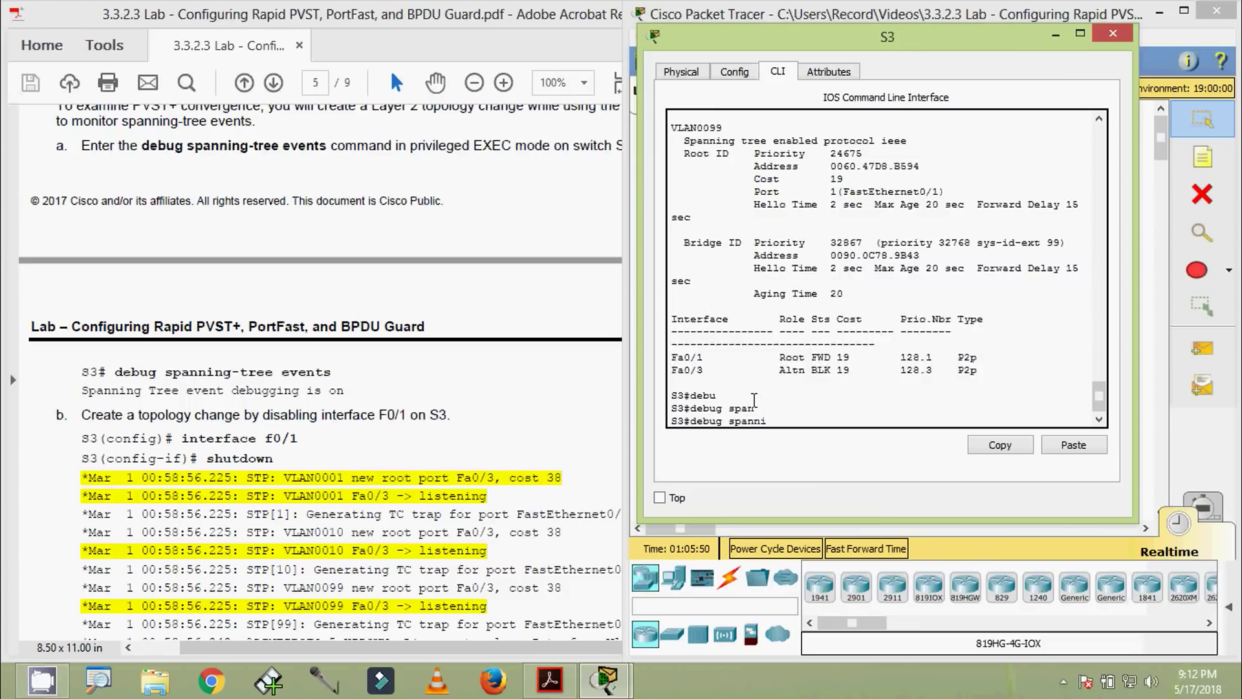
{"action": "type", "text": "ni"}
{"action": "key", "text": "Tab"}
{"action": "type", "text": "?"}
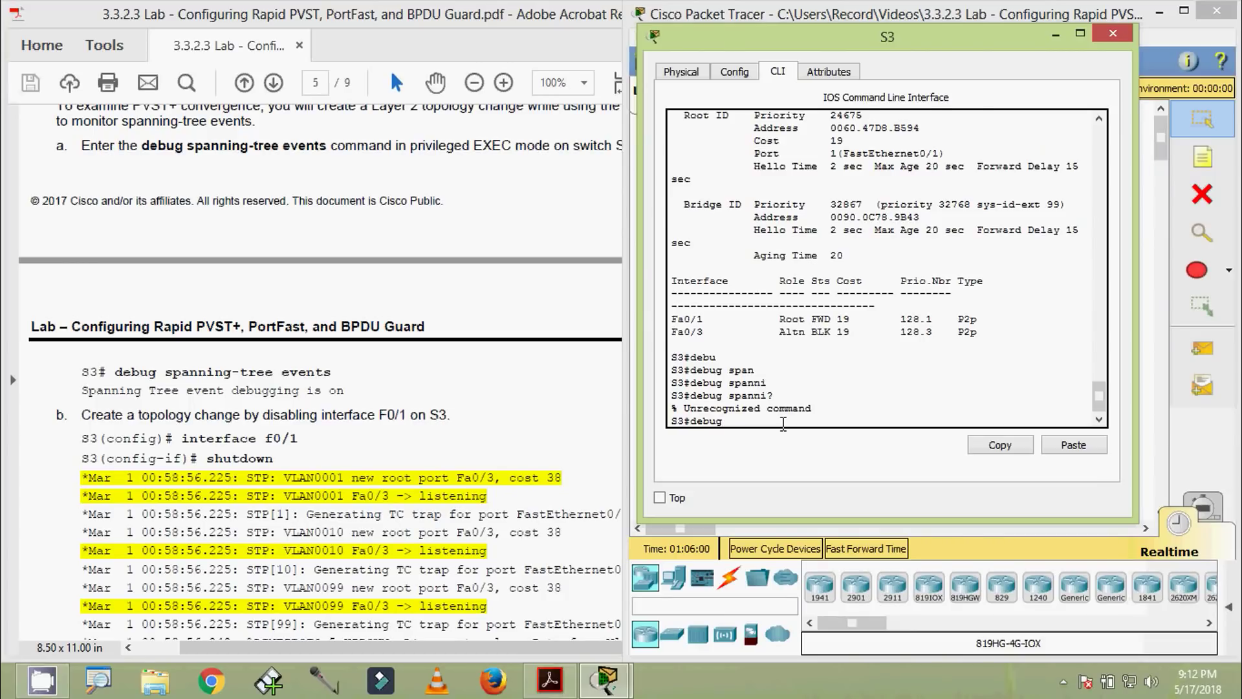
{"action": "type", "text": "?"}
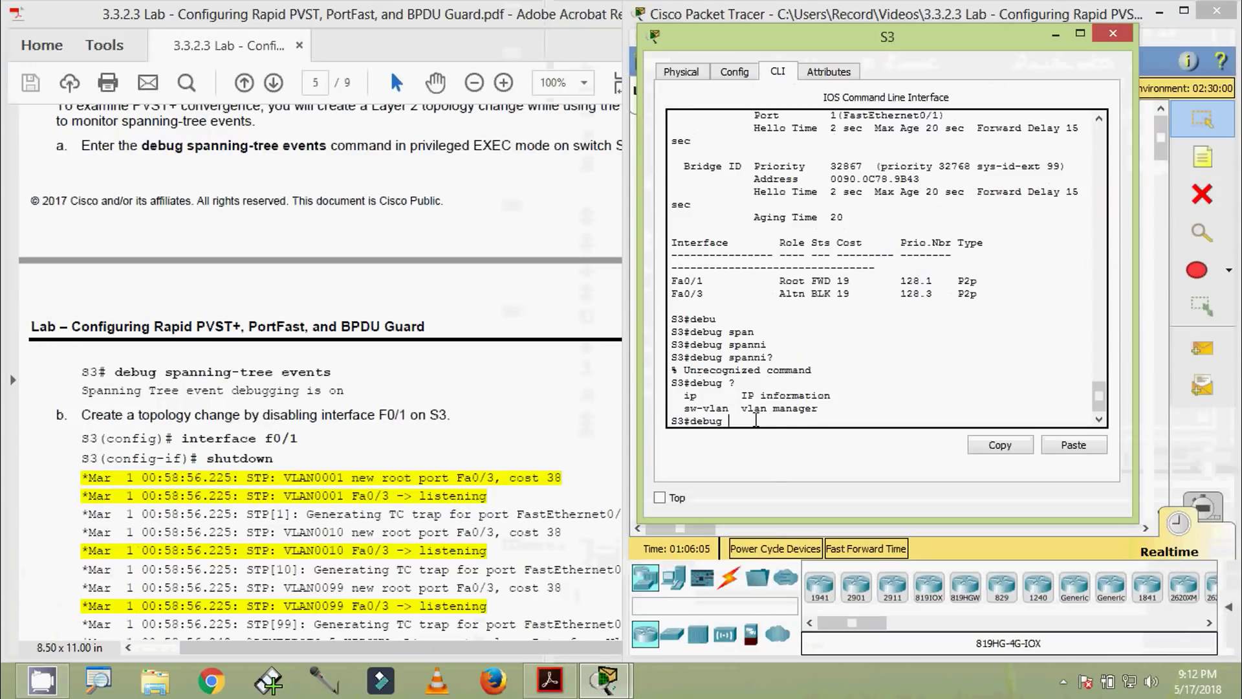
{"action": "left_click", "coordinate": [460, 437]}
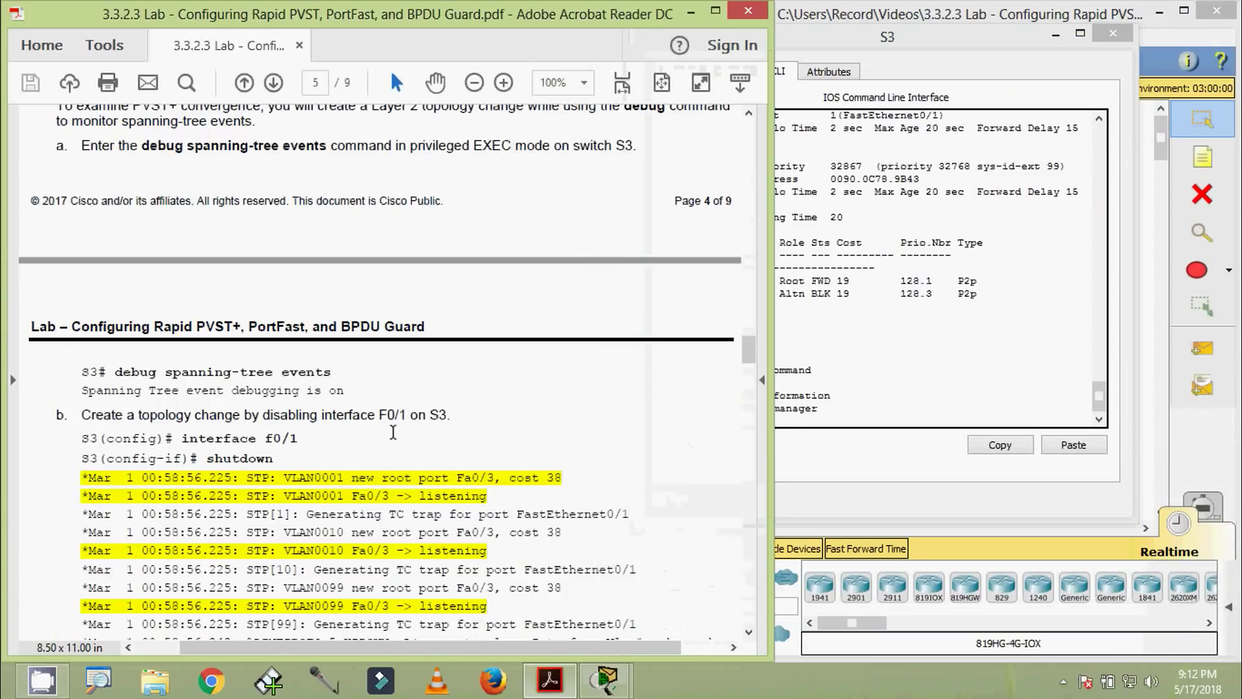
Highlight the 58:56 timestamp on the first STP debug line in the PDF
{"action": "scroll", "coordinate": [374, 471], "scroll_direction": "down", "scroll_amount": 3}
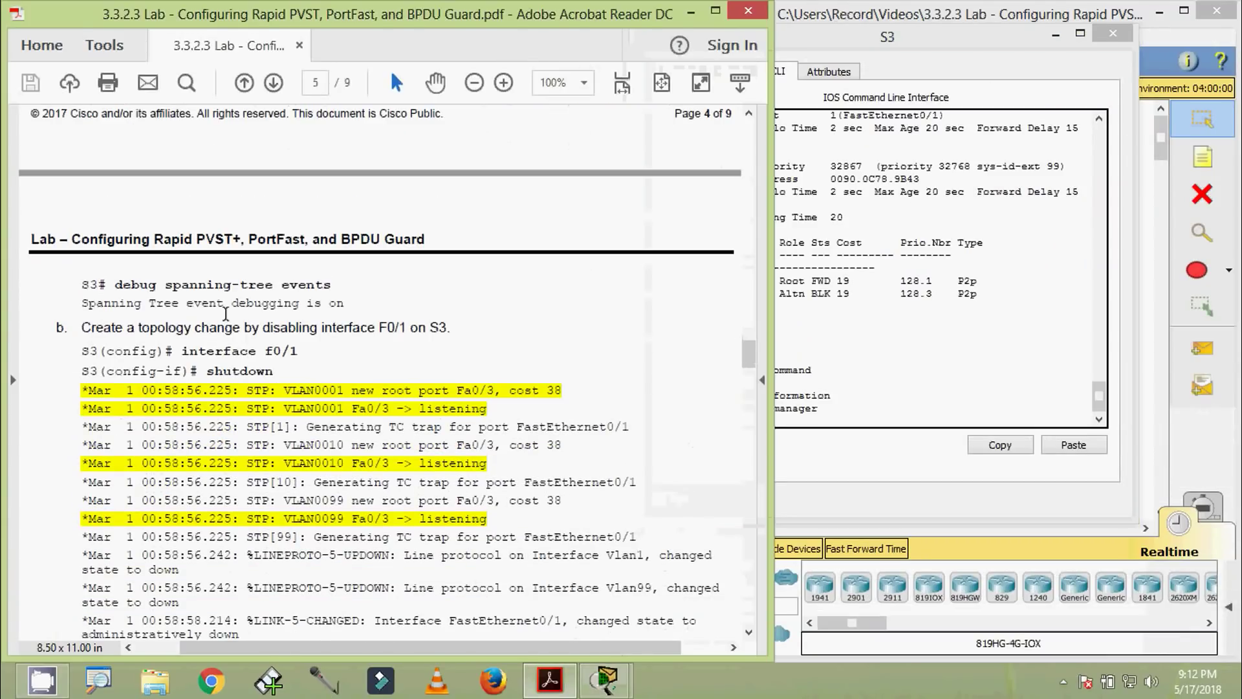
{"action": "scroll", "coordinate": [361, 389], "scroll_direction": "down", "scroll_amount": 15}
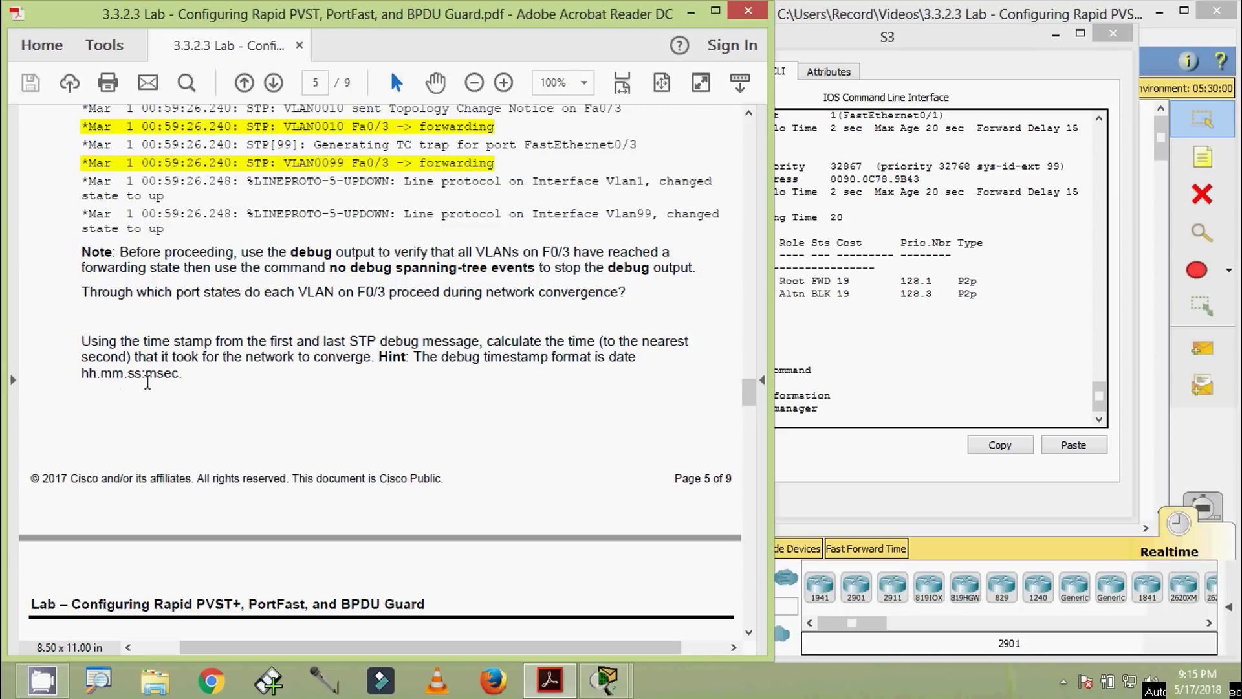
{"action": "left_click_drag", "start_coordinate": [745, 397], "coordinate": [745, 360]}
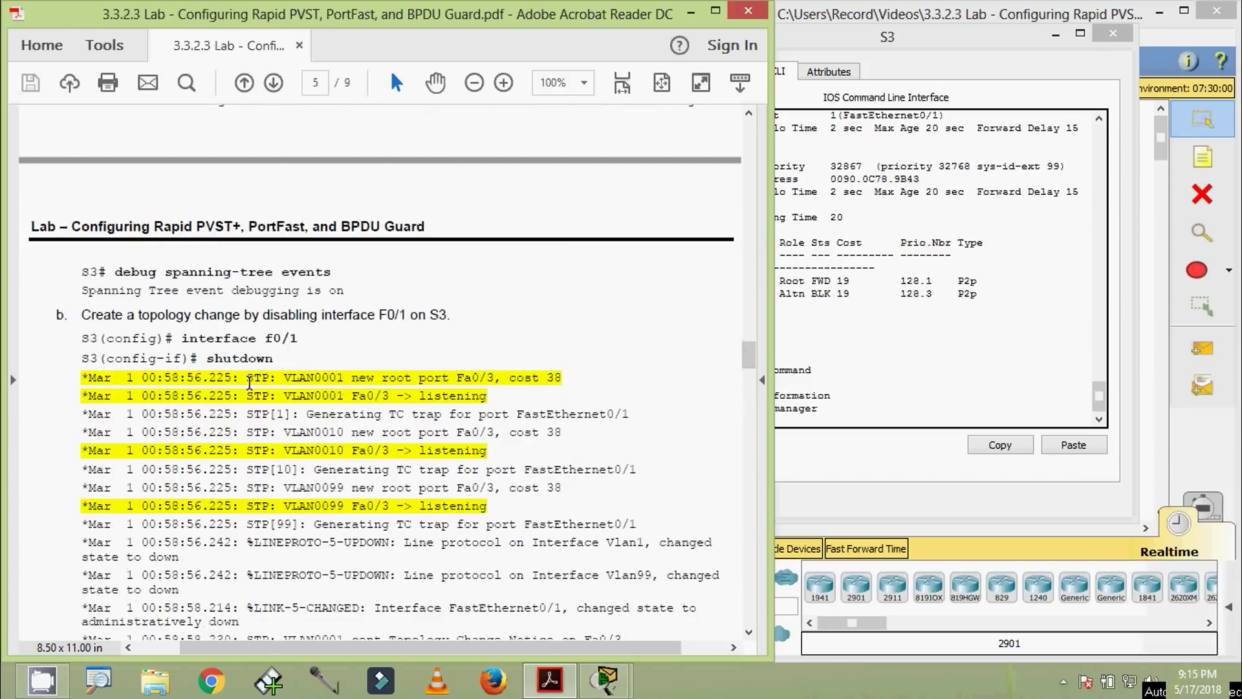
{"action": "scroll", "coordinate": [250, 378], "scroll_direction": "down", "scroll_amount": 1}
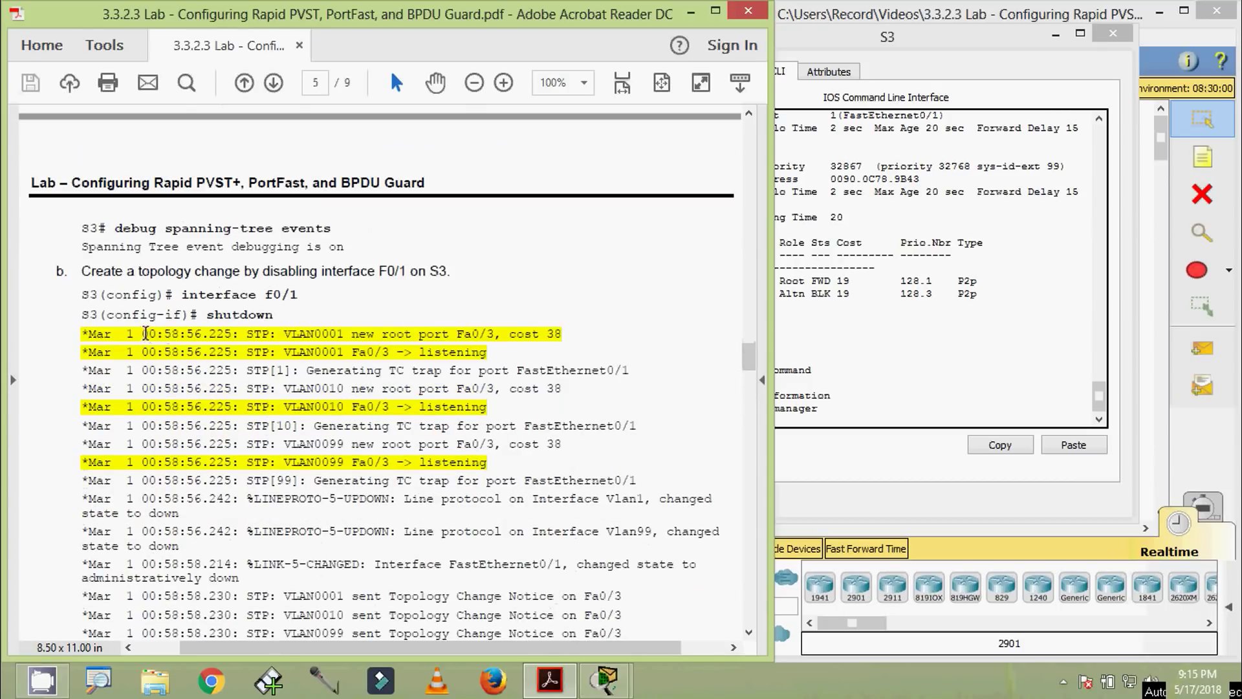
{"action": "left_click_drag", "start_coordinate": [165, 333], "coordinate": [202, 333]}
Highlight the 59:26 timestamp on the last debug line, then continue to page 6, Part 4
{"action": "scroll", "coordinate": [217, 376], "scroll_direction": "down", "scroll_amount": 3}
{"action": "scroll", "coordinate": [217, 379], "scroll_direction": "down", "scroll_amount": 5}
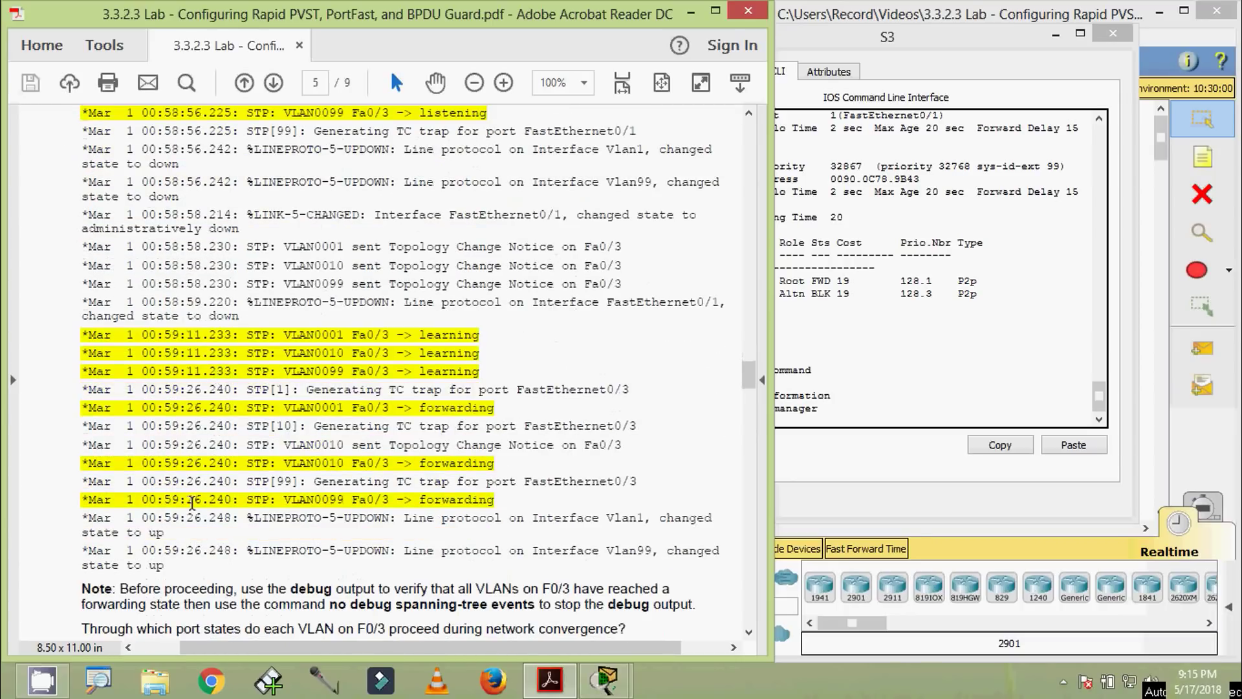
{"action": "scroll", "coordinate": [183, 521], "scroll_direction": "down", "scroll_amount": 1}
{"action": "left_click_drag", "start_coordinate": [164, 510], "coordinate": [202, 508]}
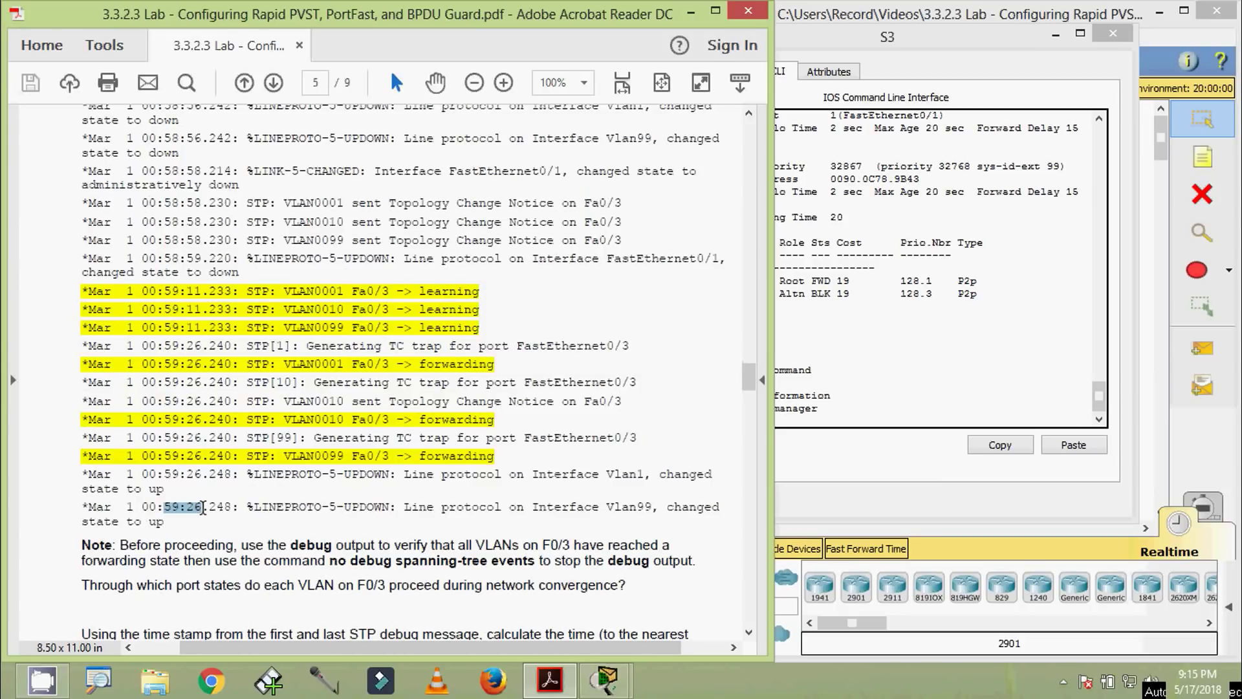
{"action": "scroll", "coordinate": [204, 385], "scroll_direction": "down", "scroll_amount": 5}
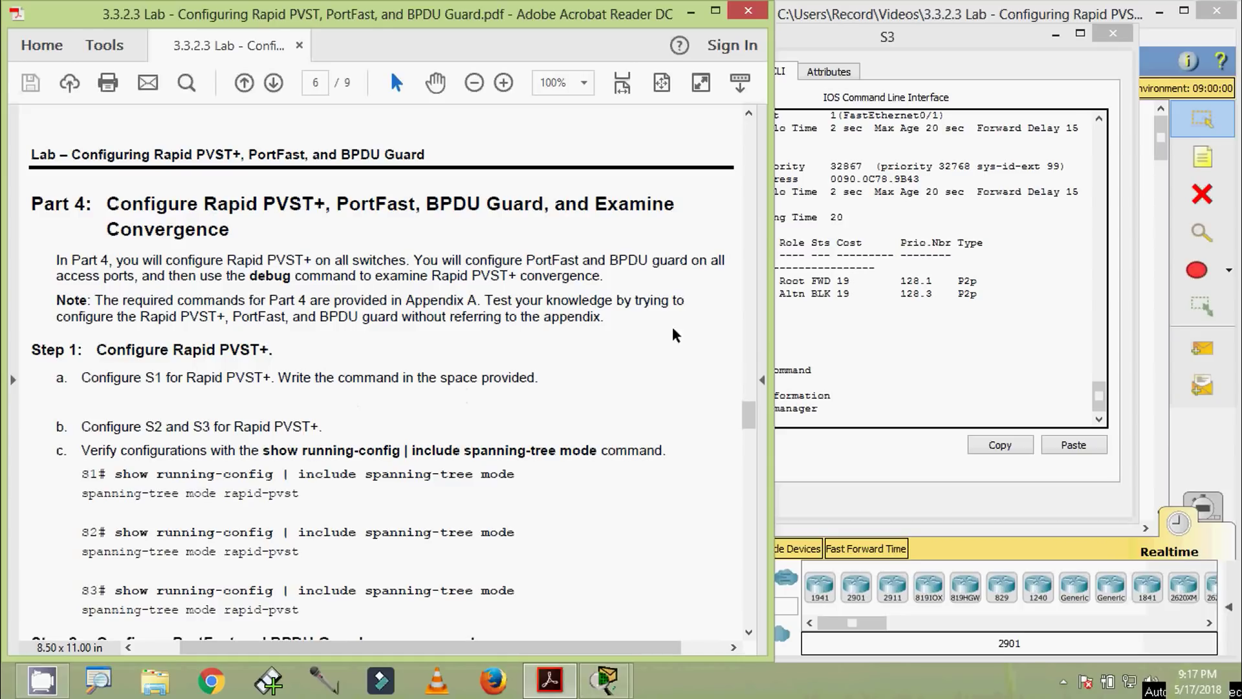
Close switch S3's console window and bring the Packet Tracer topology forward
{"action": "left_click", "coordinate": [1113, 33]}
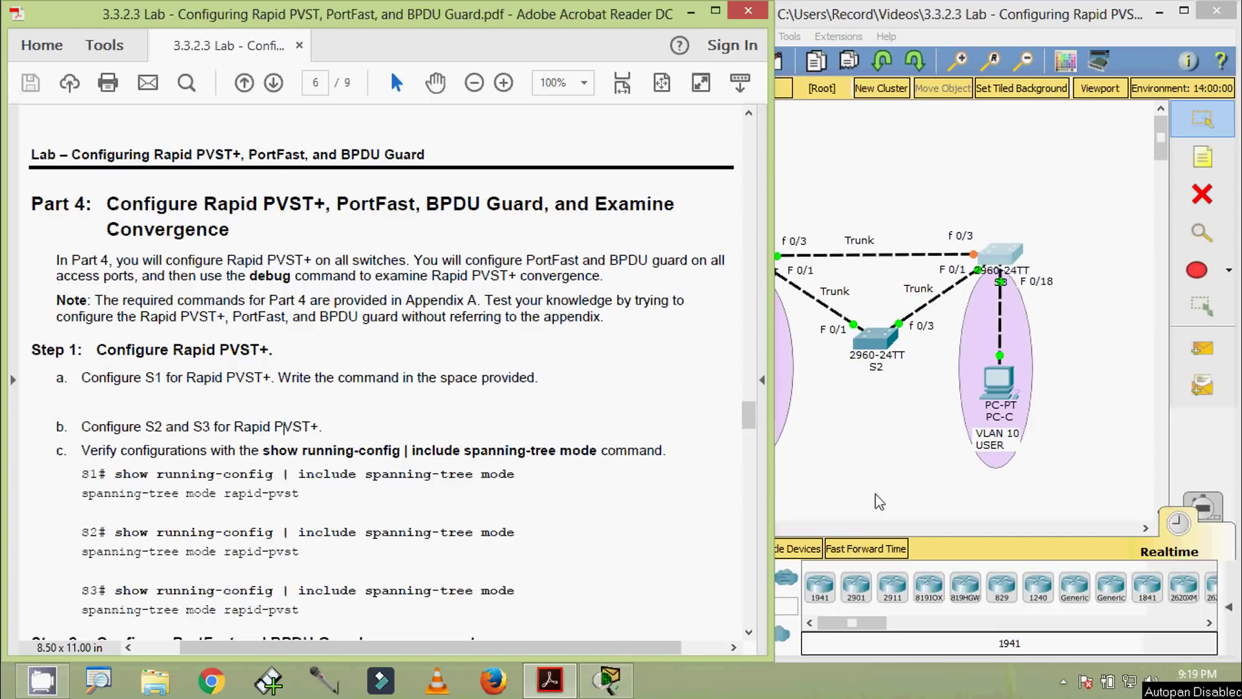
{"action": "key", "text": "alt+Tab"}
Open switch S1's CLI and enter global configuration mode with configure terminal
{"action": "left_click", "coordinate": [733, 246]}
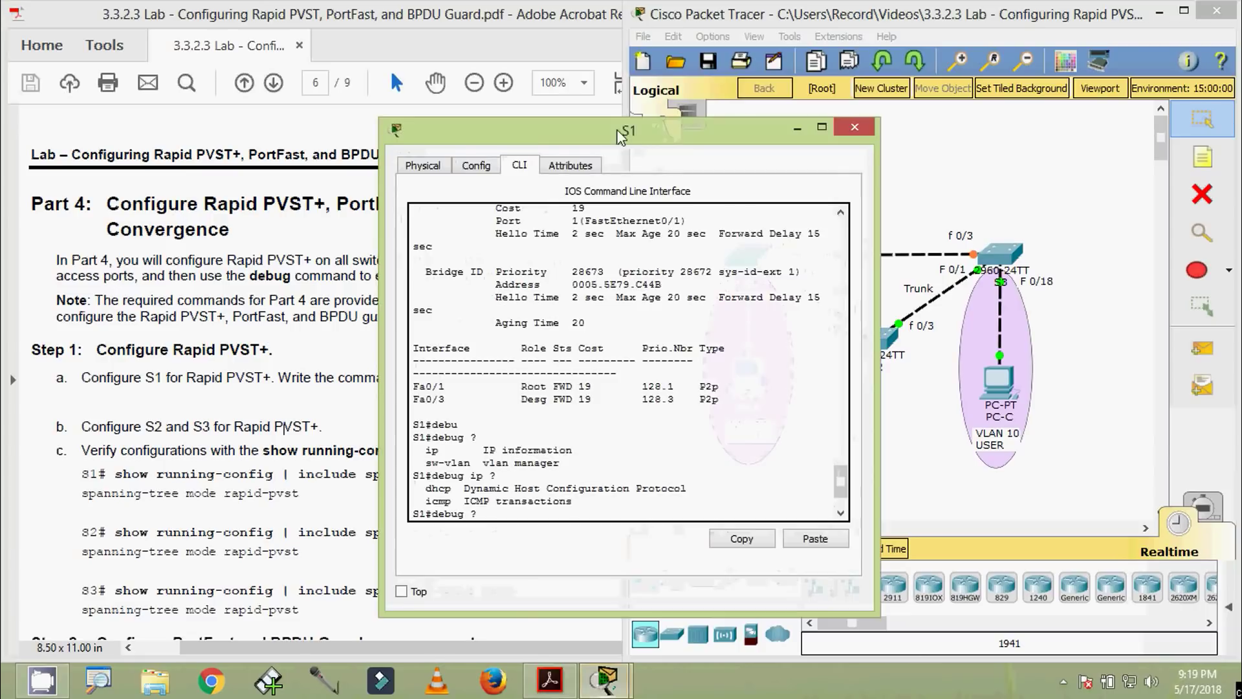
{"action": "key", "text": "Return"}
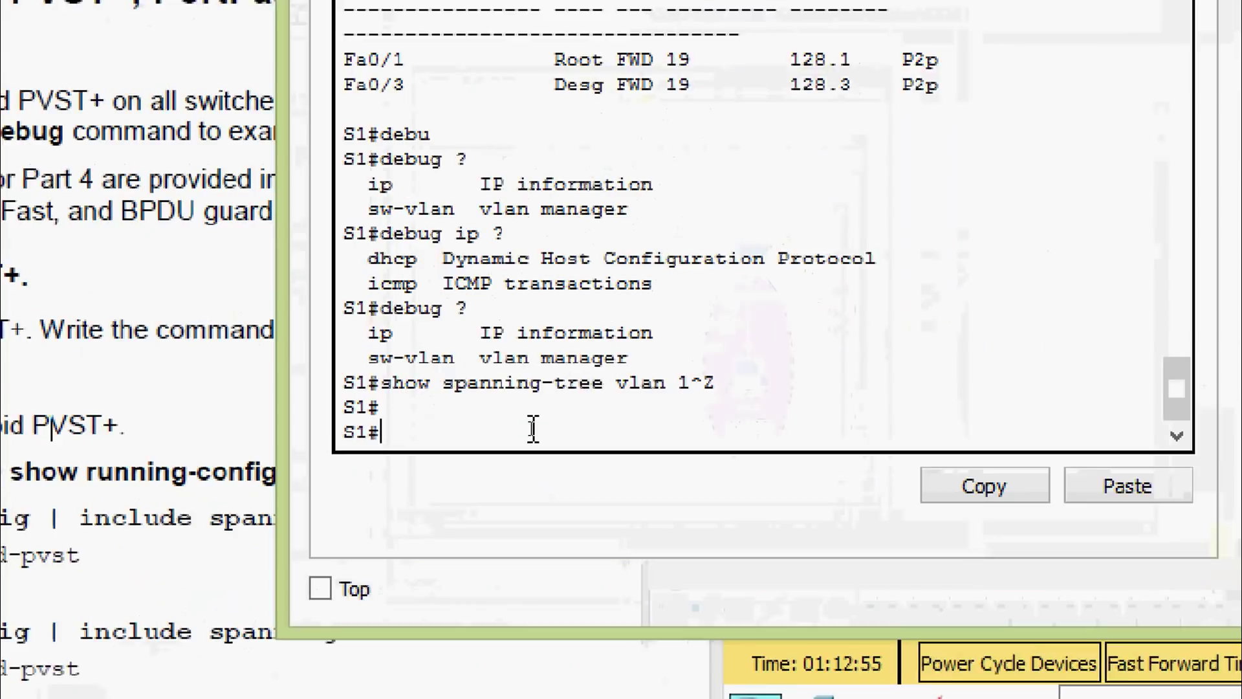
{"action": "type", "text": "conf"}
{"action": "key", "text": "Tab"}
{"action": "type", "text": "t"}
Apply spanning-tree mode rapid-pvst on S1, exit configuration, and close its window
{"action": "key", "text": "Tab"}
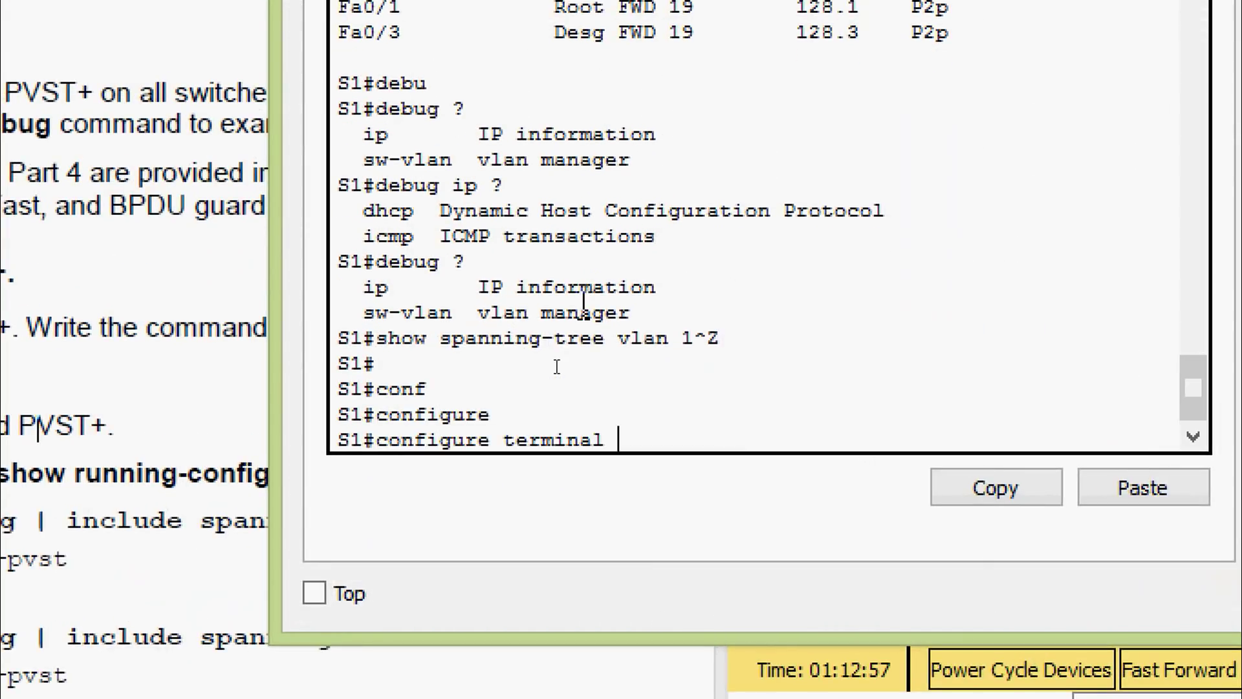
{"action": "key", "text": "Return"}
{"action": "key", "text": "Return"}
{"action": "type", "text": "sp"}
{"action": "key", "text": "Tab"}
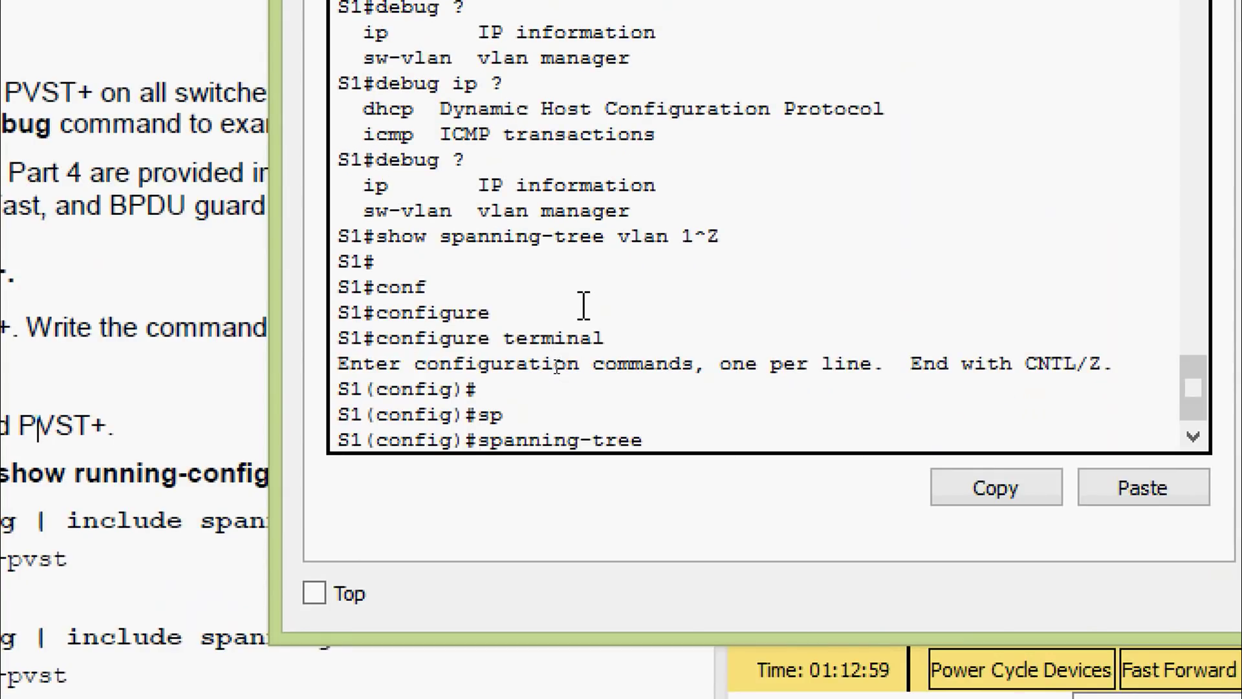
{"action": "type", "text": "mo"}
{"action": "key", "text": "Tab"}
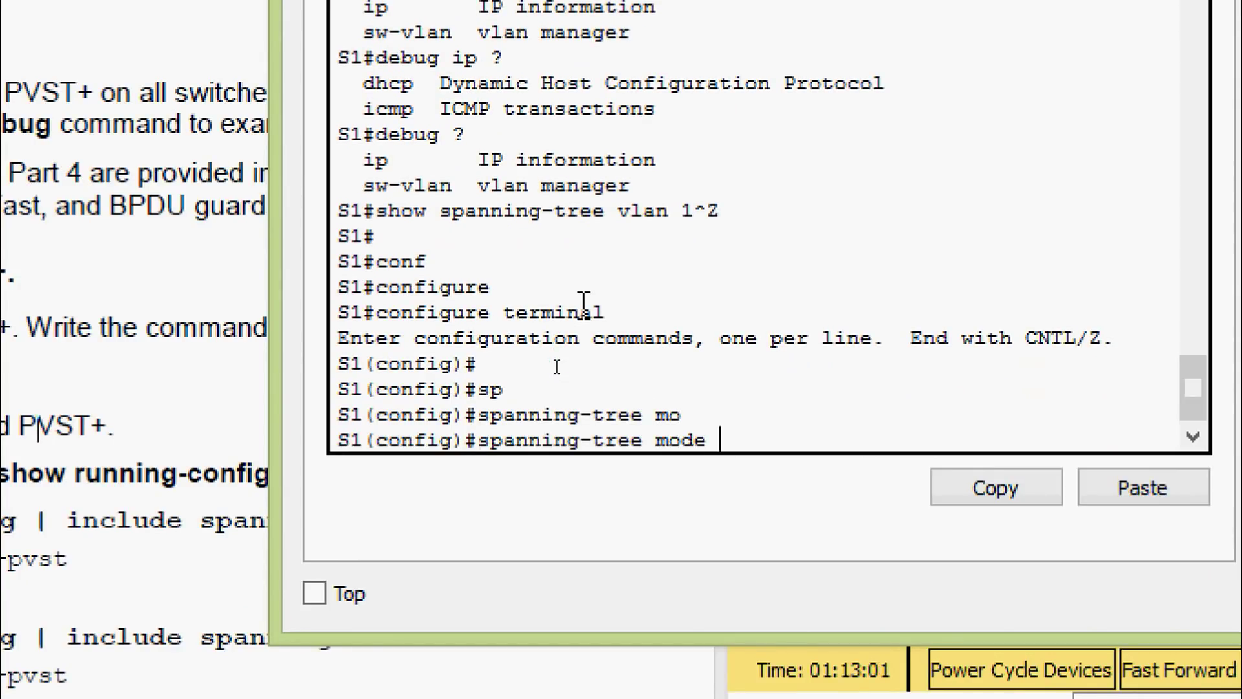
{"action": "type", "text": "r"}
{"action": "key", "text": "Tab"}
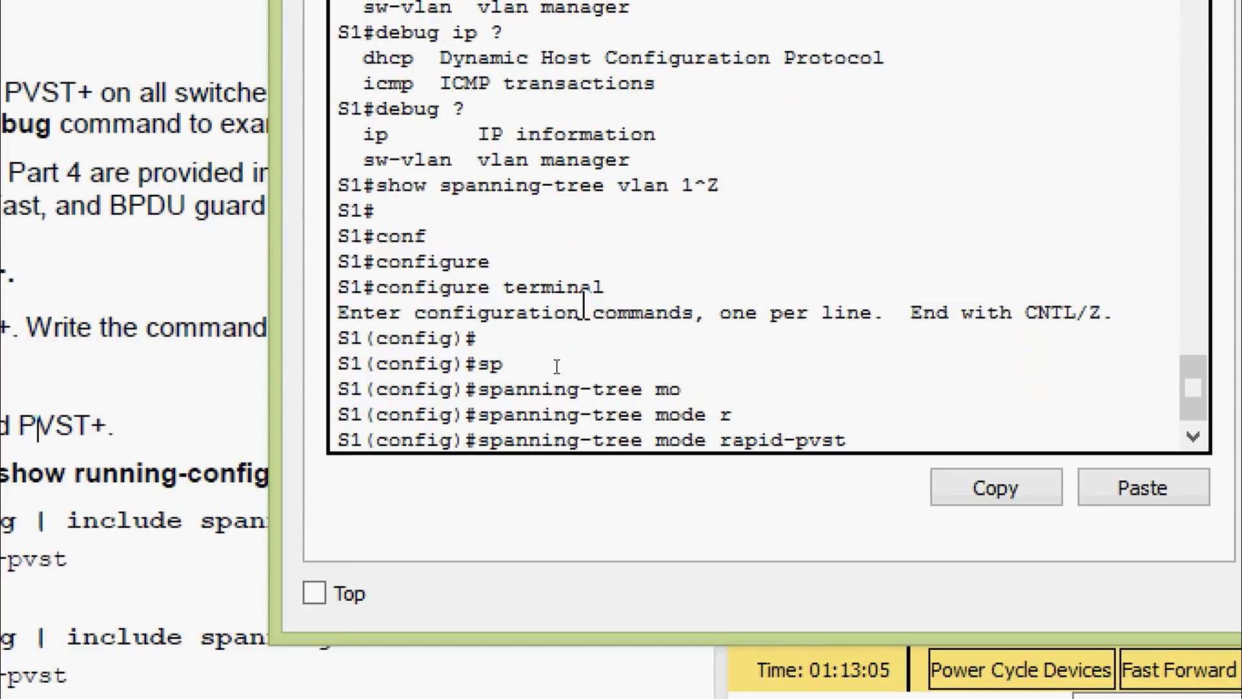
{"action": "key", "text": "Return"}
{"action": "key", "text": "ctrl+z"}
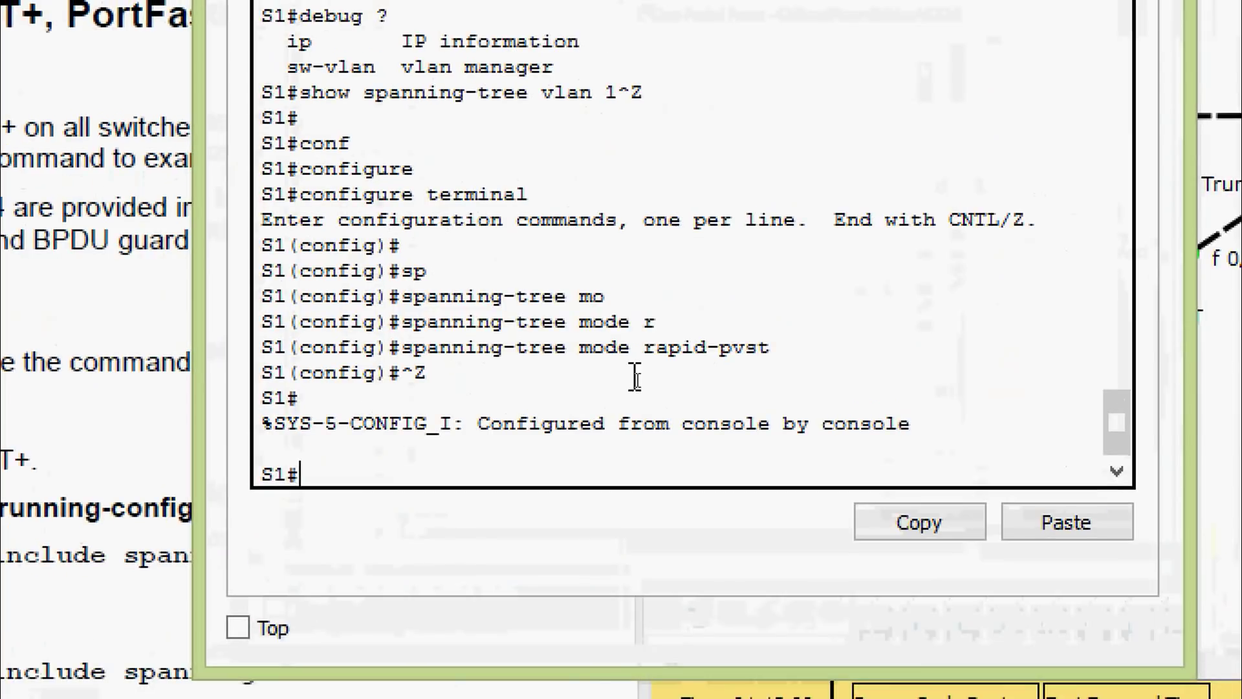
{"action": "left_click_drag", "start_coordinate": [689, 371], "coordinate": [681, 342]}
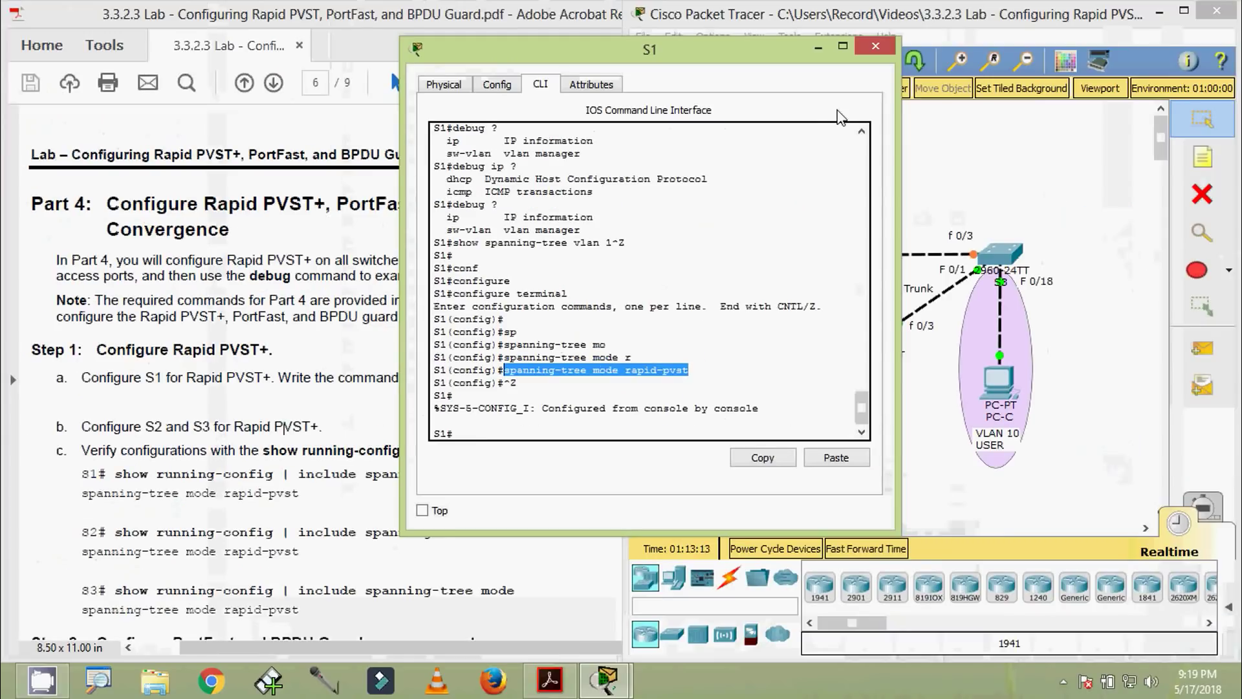
{"action": "left_click", "coordinate": [867, 47]}
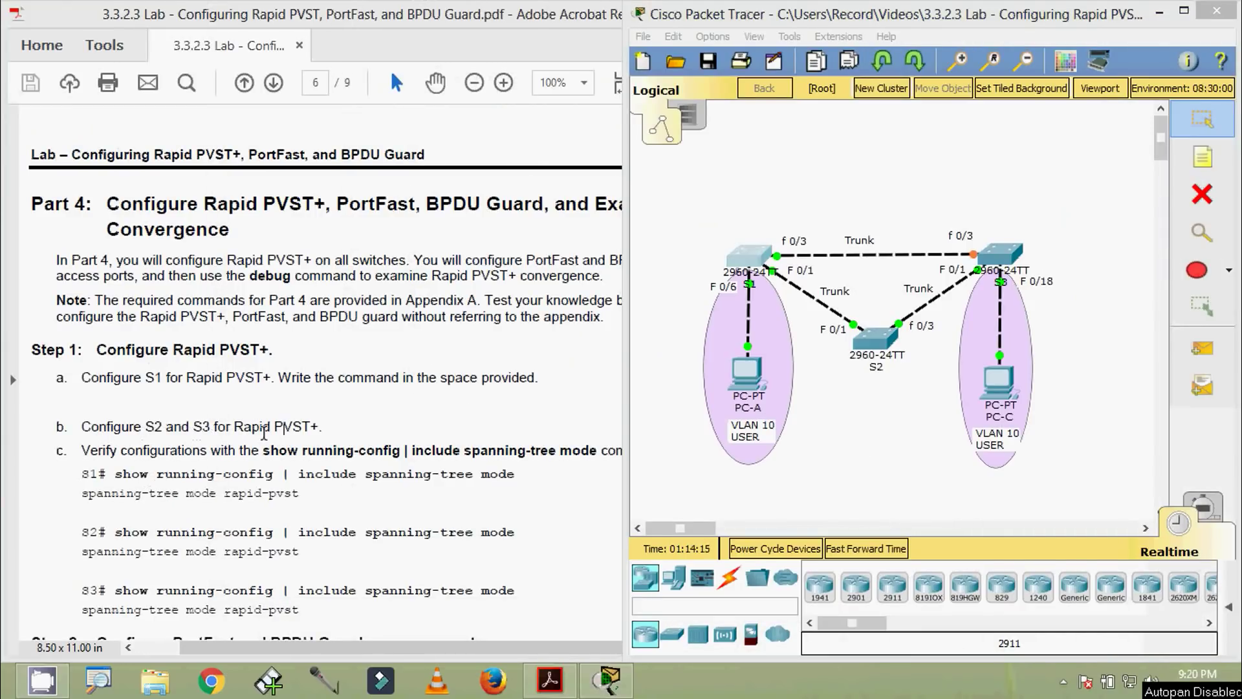
Open switch S2's console, log in, enable, and enter configure terminal
{"action": "left_click", "coordinate": [875, 338]}
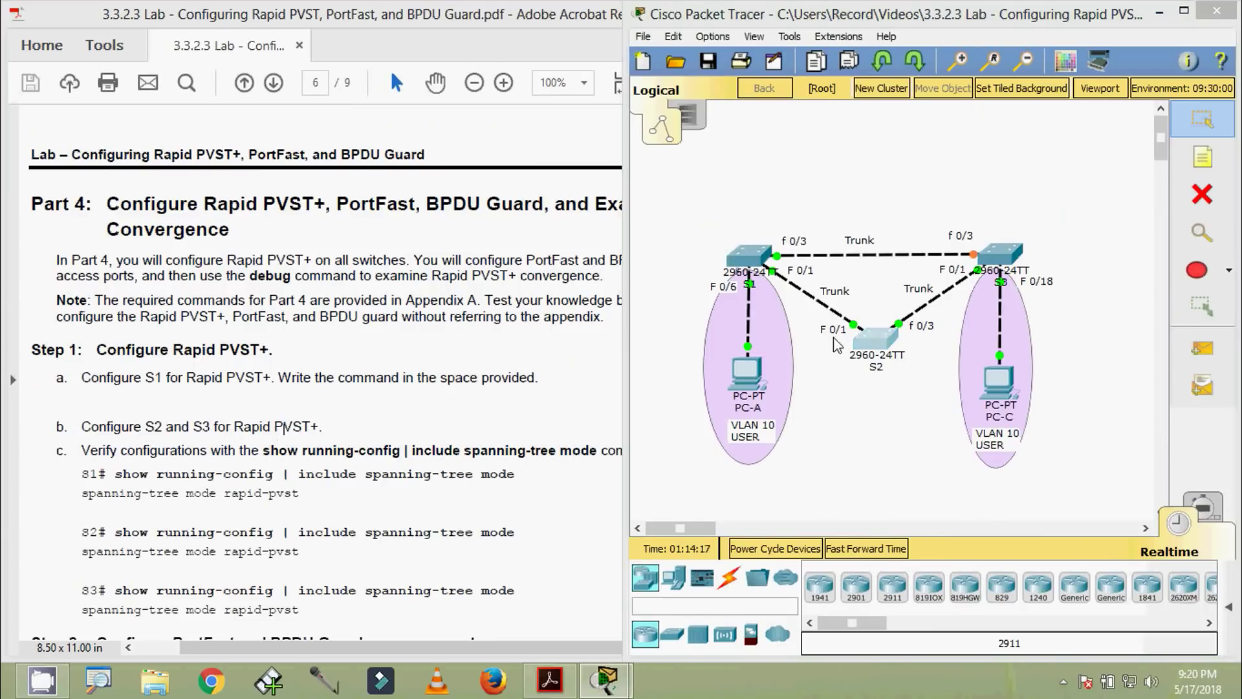
{"action": "left_click_drag", "start_coordinate": [590, 133], "coordinate": [578, 39]}
{"action": "left_click", "coordinate": [480, 410]}
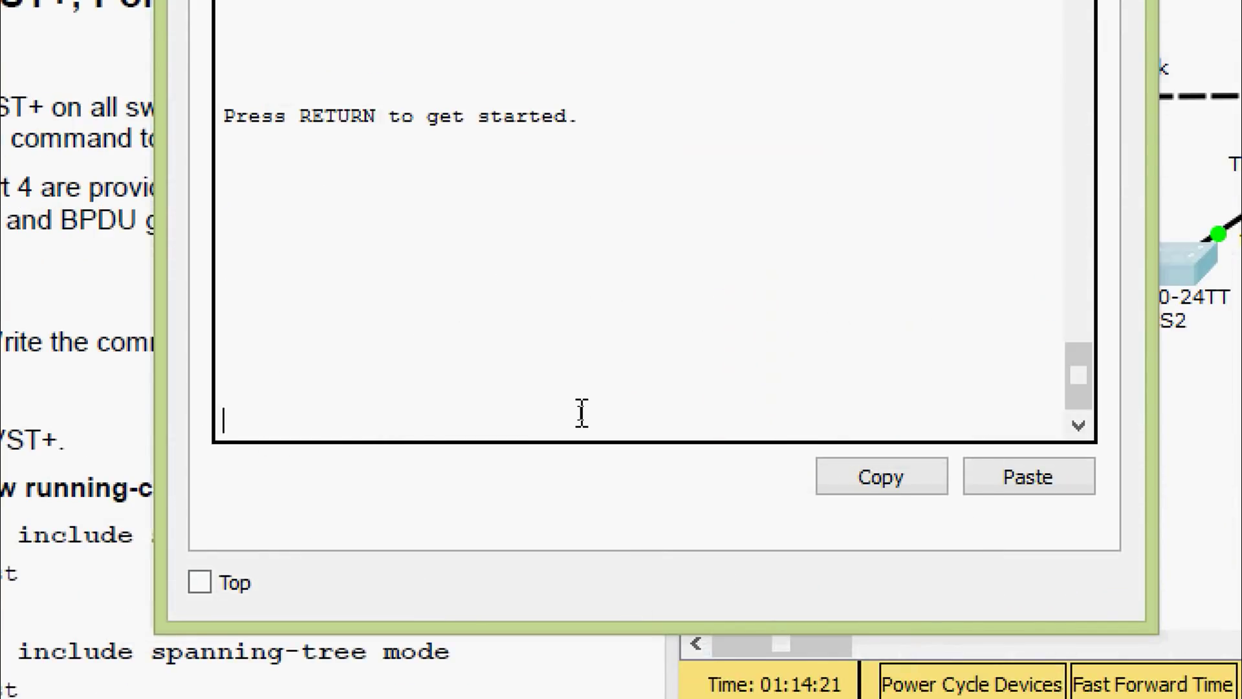
{"action": "key", "text": "Return"}
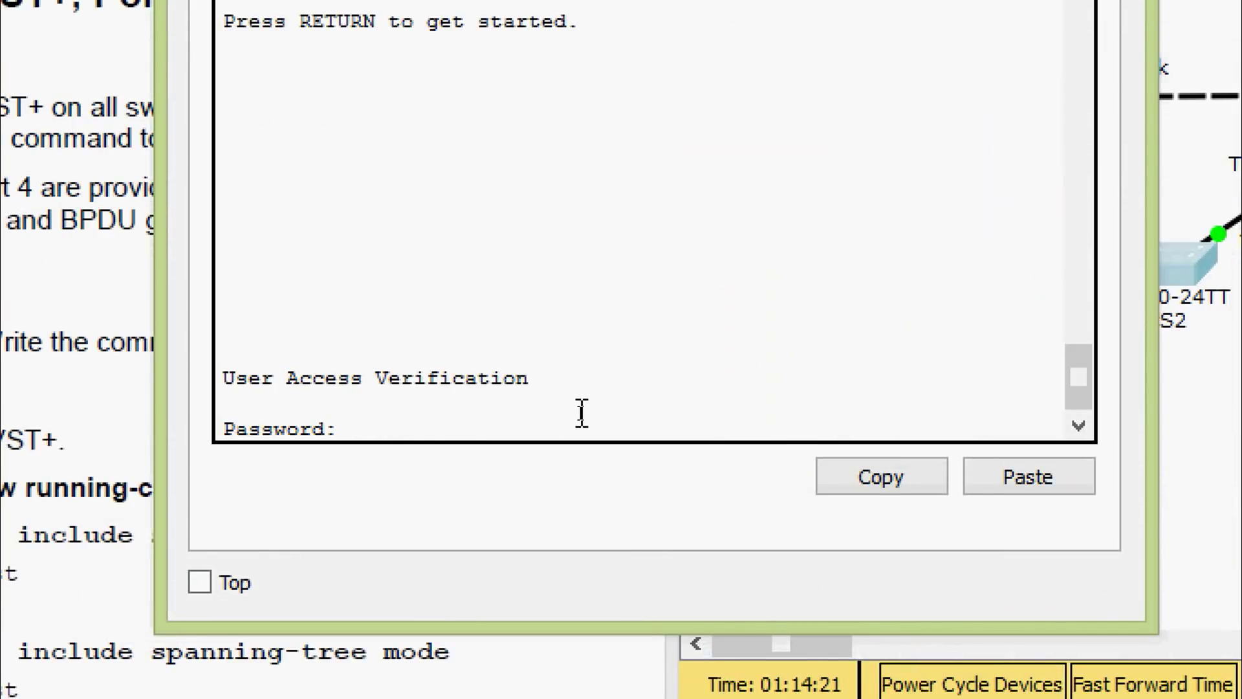
{"action": "key", "text": "Return"}
{"action": "type", "text": "ena"}
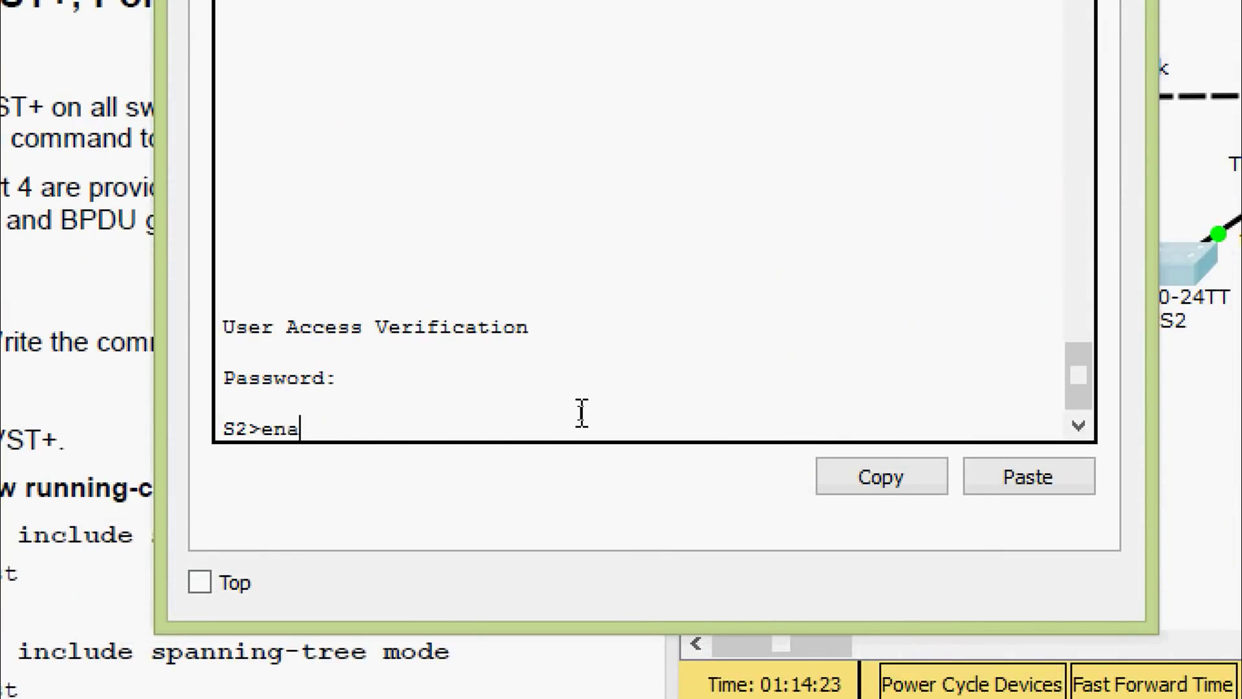
{"action": "key", "text": "Return"}
{"action": "key", "text": "Return"}
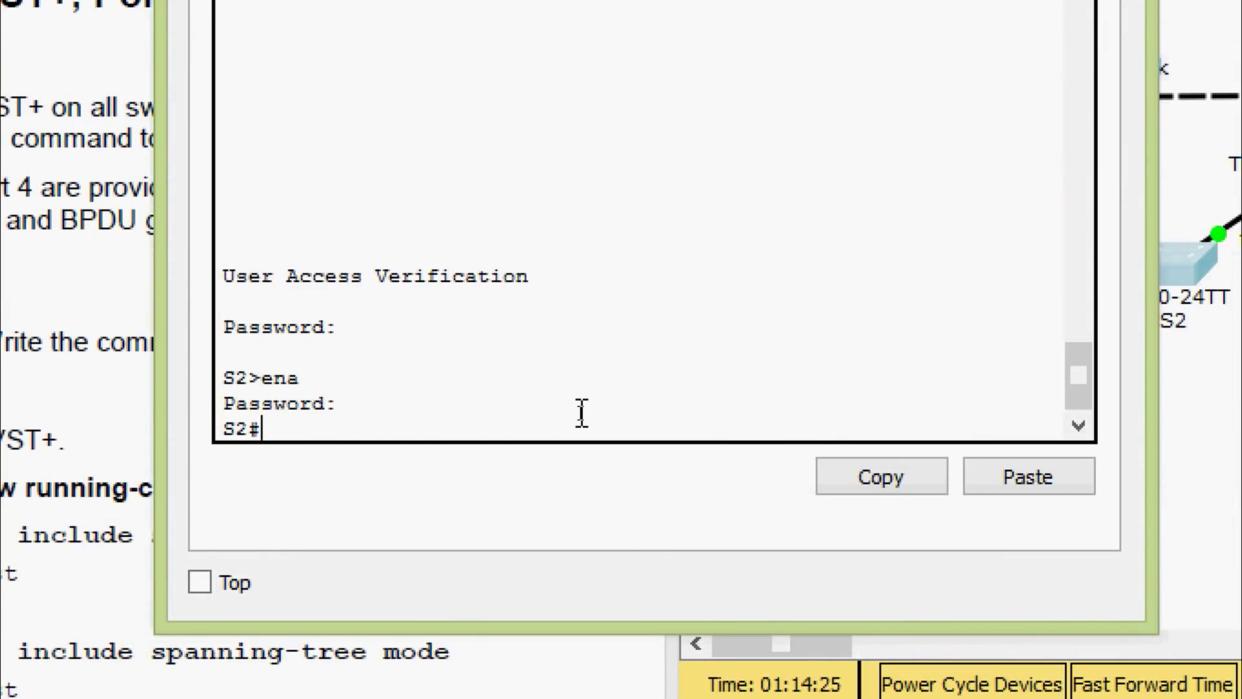
{"action": "type", "text": "conf"}
{"action": "key", "text": "Tab"}
{"action": "type", "text": "t"}
Set spanning-tree mode rapid-pvst on S2, exit configuration, and close its window
{"action": "key", "text": "Tab"}
{"action": "key", "text": "Return"}
{"action": "key", "text": "Return"}
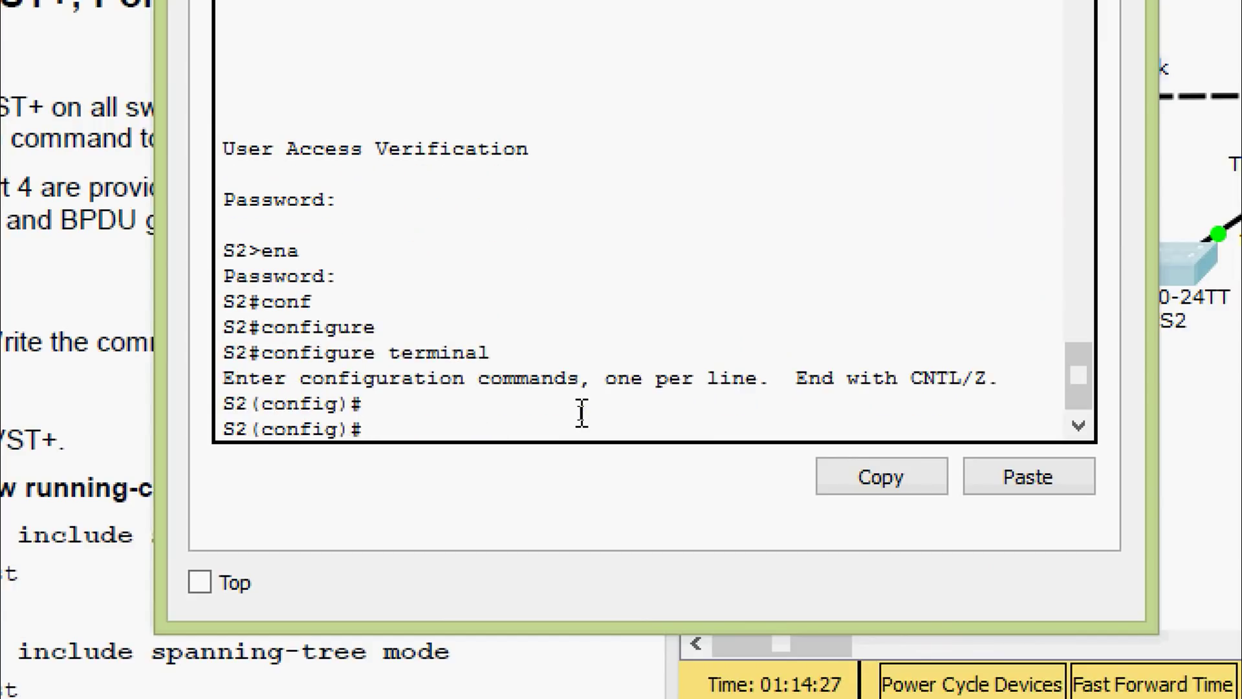
{"action": "type", "text": "sp"}
{"action": "key", "text": "Tab"}
{"action": "type", "text": "mo"}
{"action": "key", "text": "Tab"}
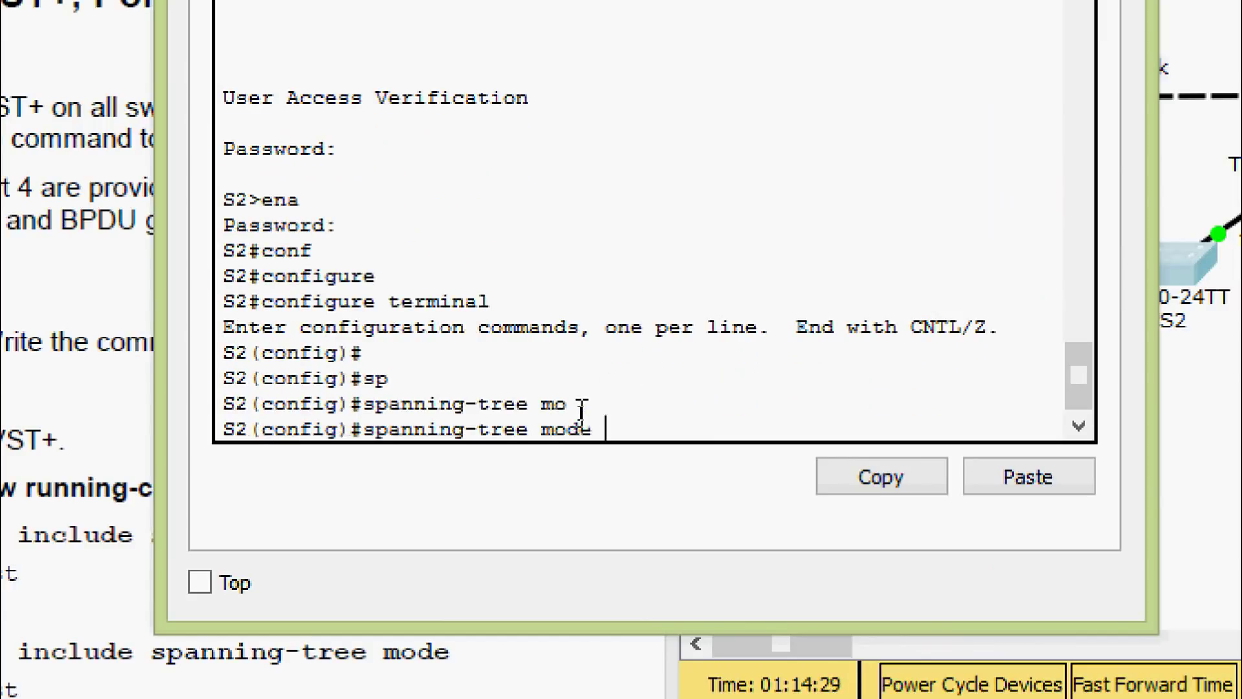
{"action": "type", "text": "r"}
{"action": "key", "text": "Tab"}
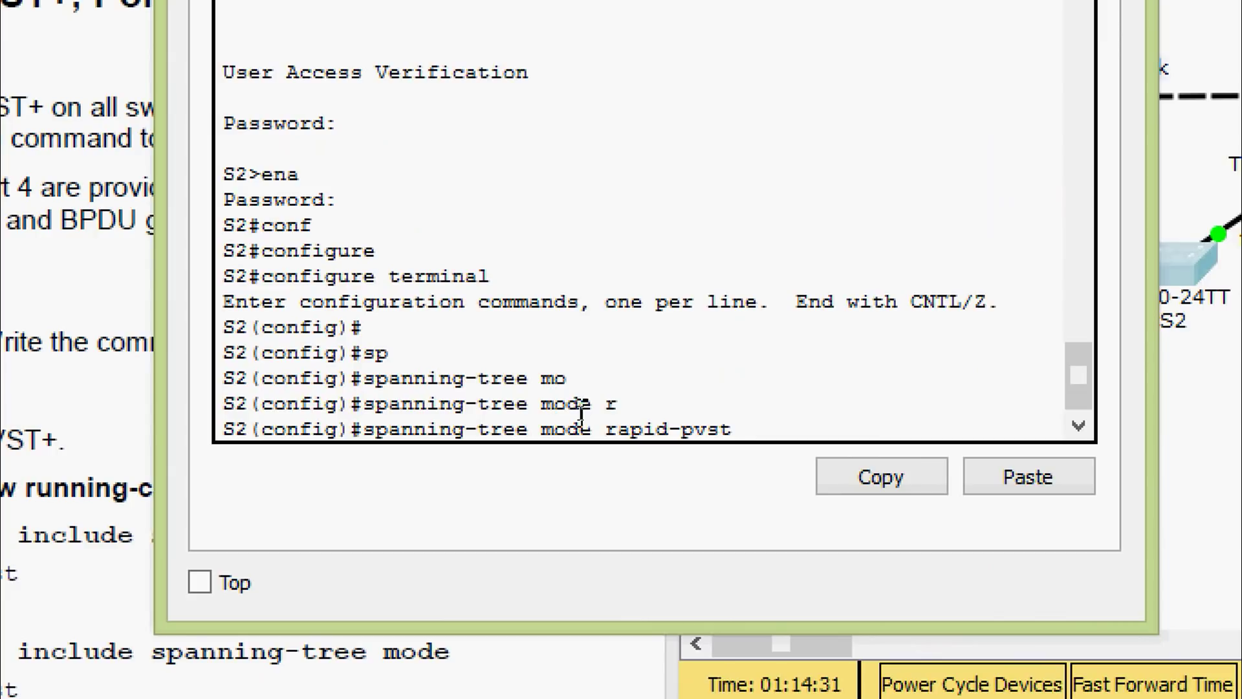
{"action": "key", "text": "Return"}
{"action": "key", "text": "ctrl+z"}
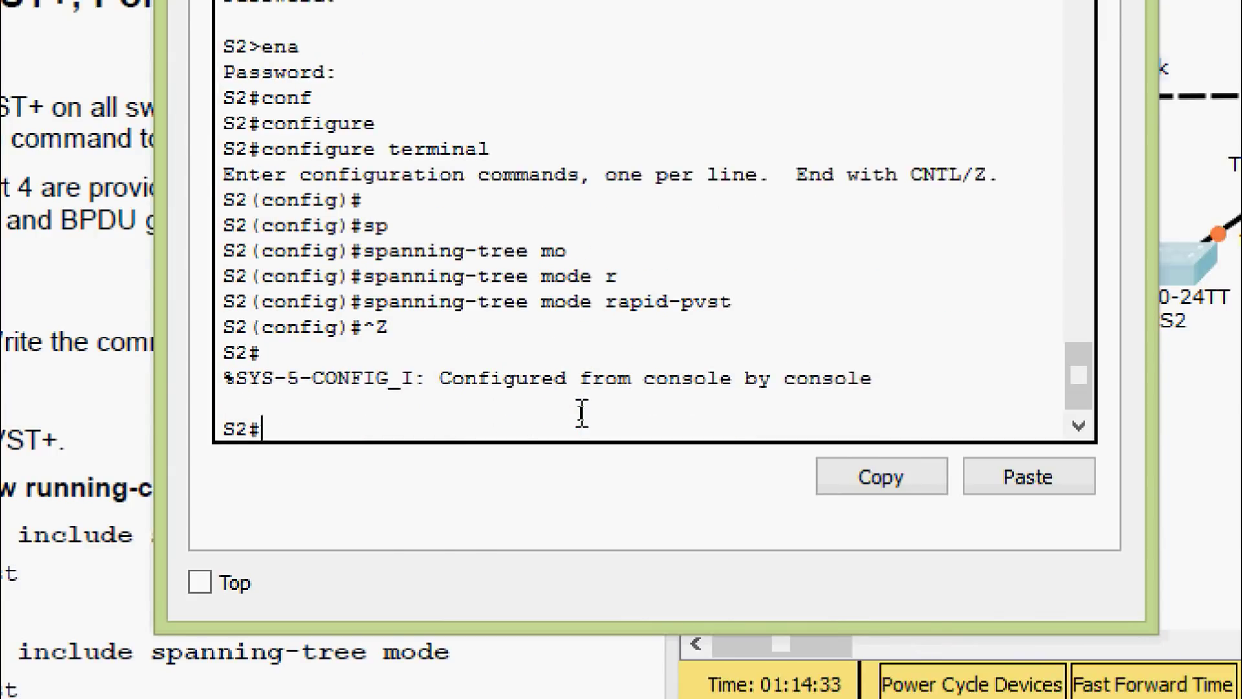
{"action": "key", "text": "Return"}
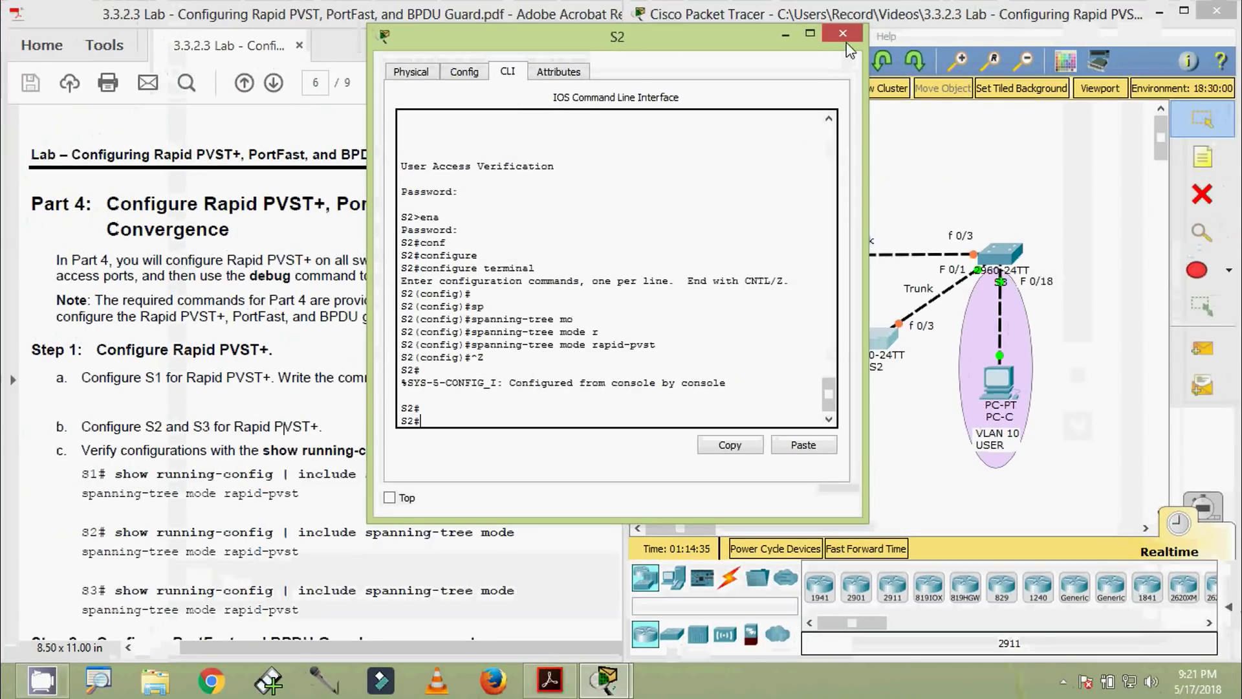
{"action": "left_click", "coordinate": [842, 33]}
Open S3's console, abandon the unfinished debug command, and enter configure terminal
{"action": "left_click", "coordinate": [1003, 254]}
{"action": "left_click_drag", "start_coordinate": [657, 120], "coordinate": [567, 78]}
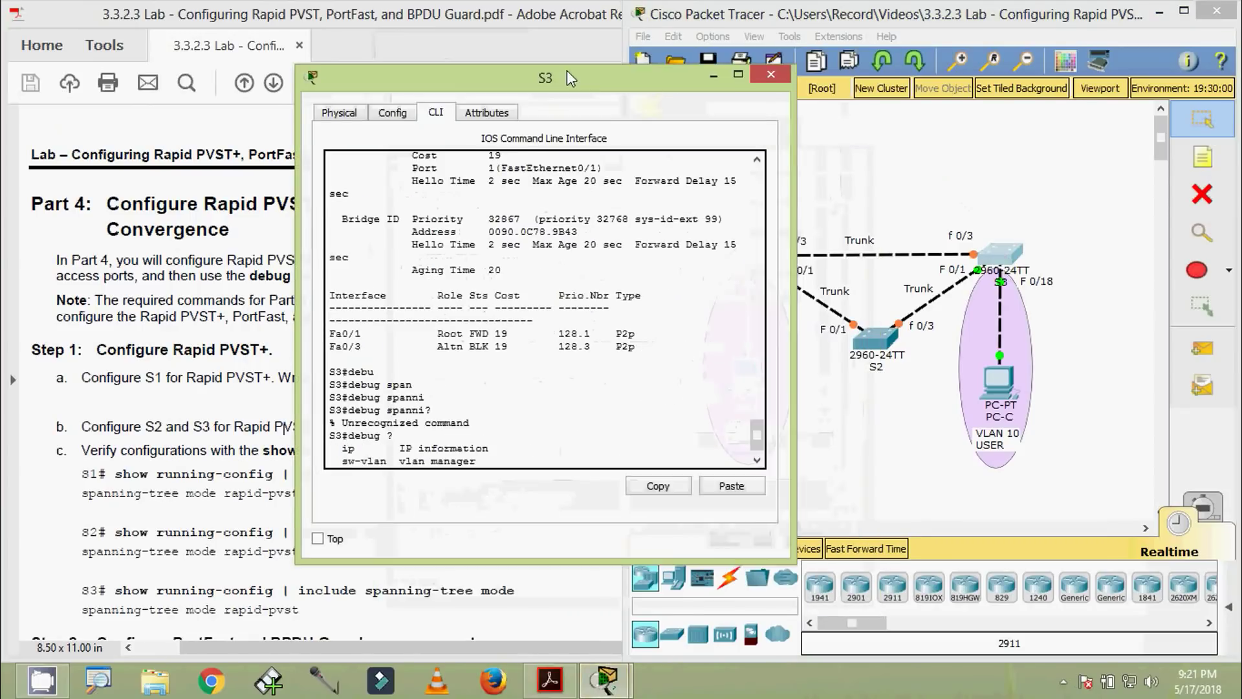
{"action": "left_click", "coordinate": [427, 460]}
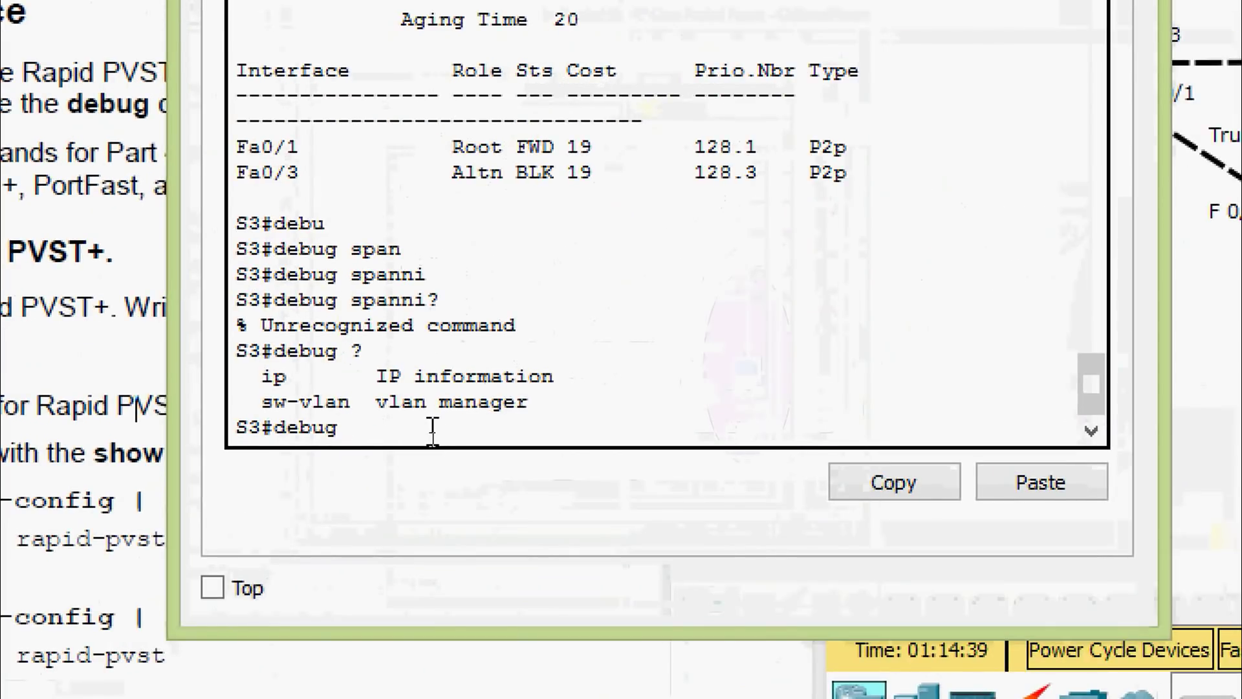
{"action": "key", "text": "ctrl+z"}
{"action": "key", "text": "Return"}
{"action": "key", "text": "Return"}
{"action": "type", "text": "conf"}
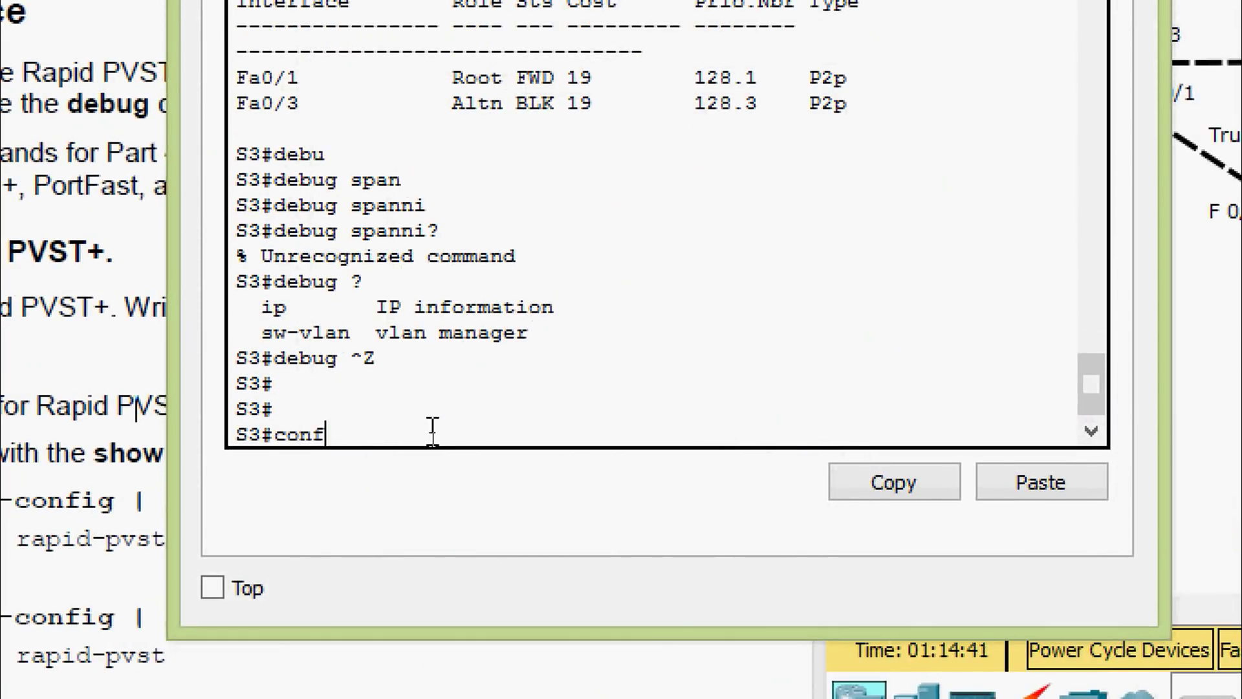
{"action": "key", "text": "Tab"}
{"action": "type", "text": "t"}
Set spanning-tree mode rapid-pvst on S3, exit configuration, and close its window
{"action": "key", "text": "Tab"}
{"action": "key", "text": "Return"}
{"action": "type", "text": "sp"}
{"action": "key", "text": "Tab"}
{"action": "type", "text": "m"}
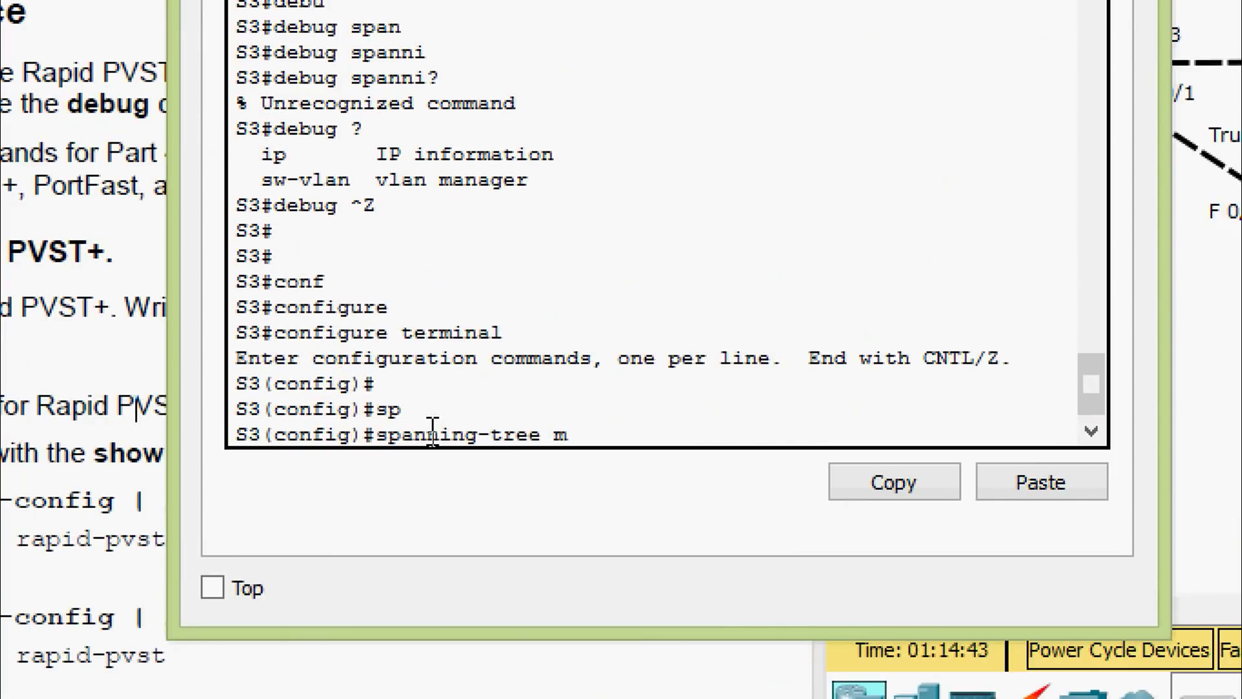
{"action": "type", "text": "o"}
{"action": "key", "text": "Tab"}
{"action": "type", "text": "r"}
{"action": "key", "text": "Tab"}
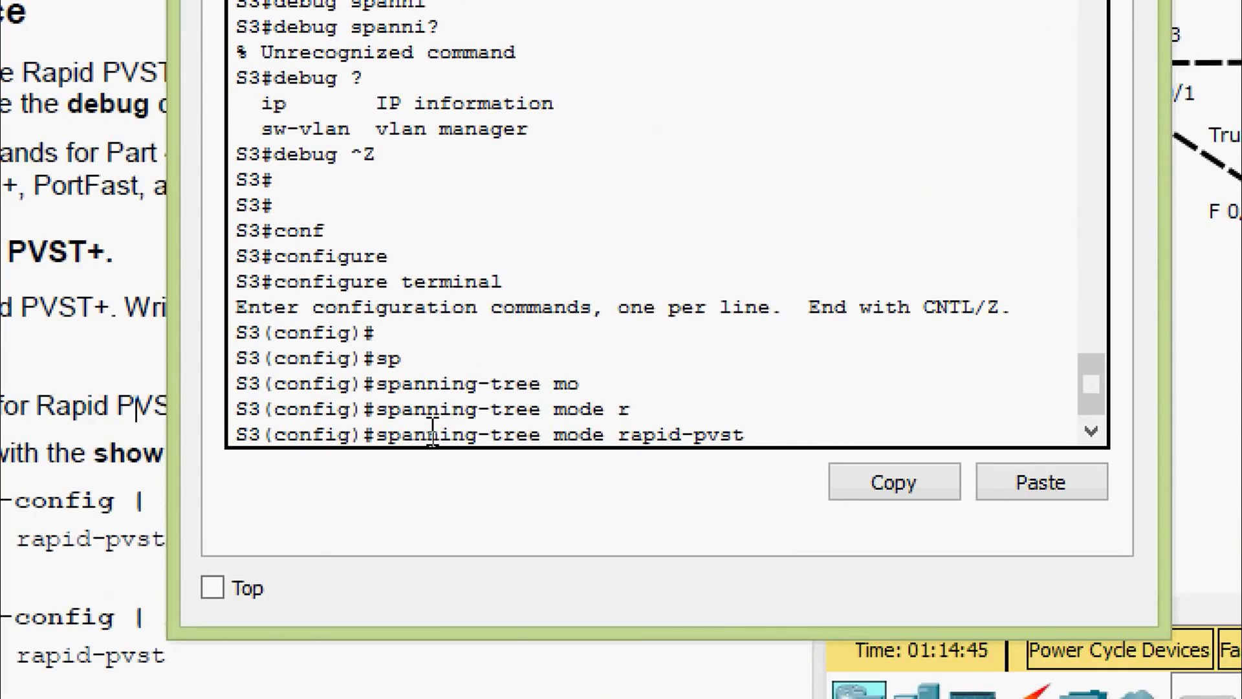
{"action": "key", "text": "Return"}
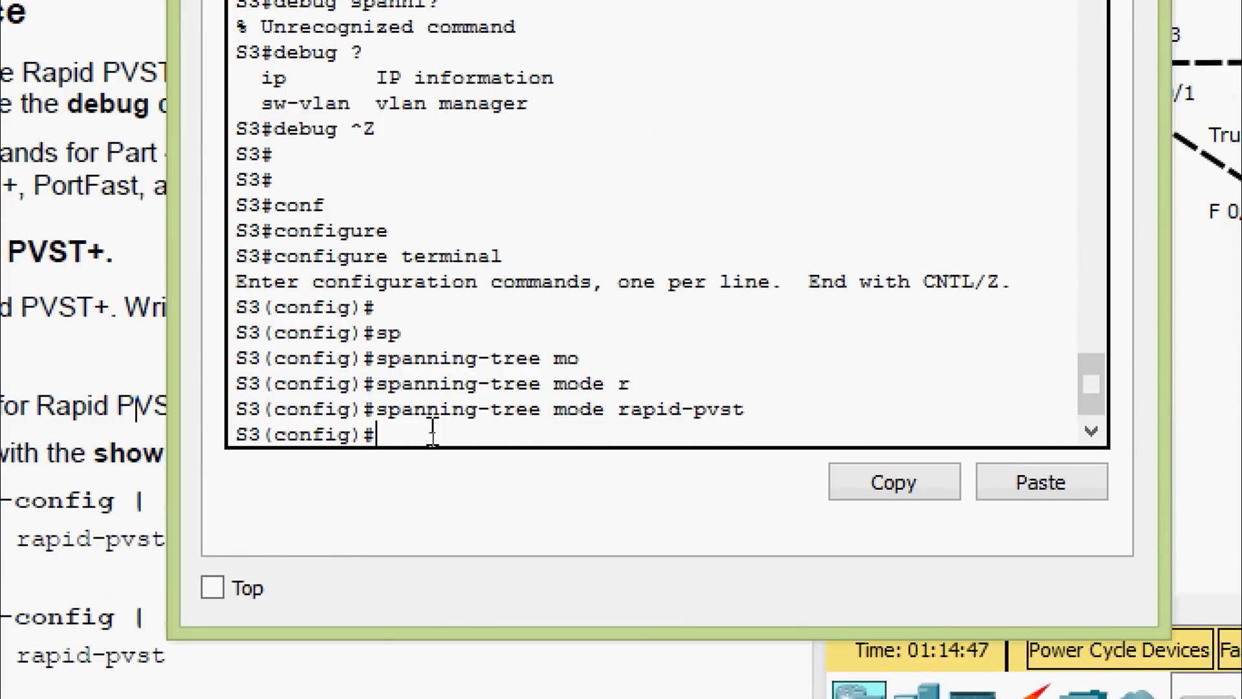
{"action": "key", "text": "ctrl+z"}
{"action": "key", "text": "Return"}
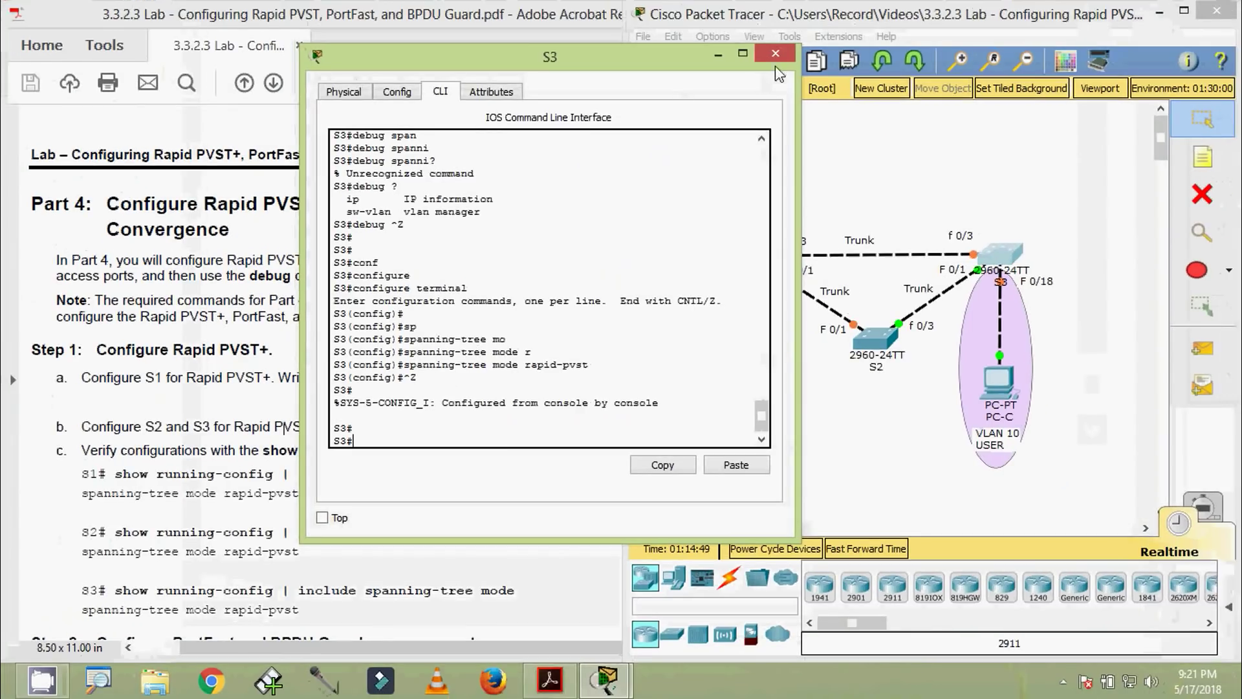
{"action": "left_click", "coordinate": [776, 55]}
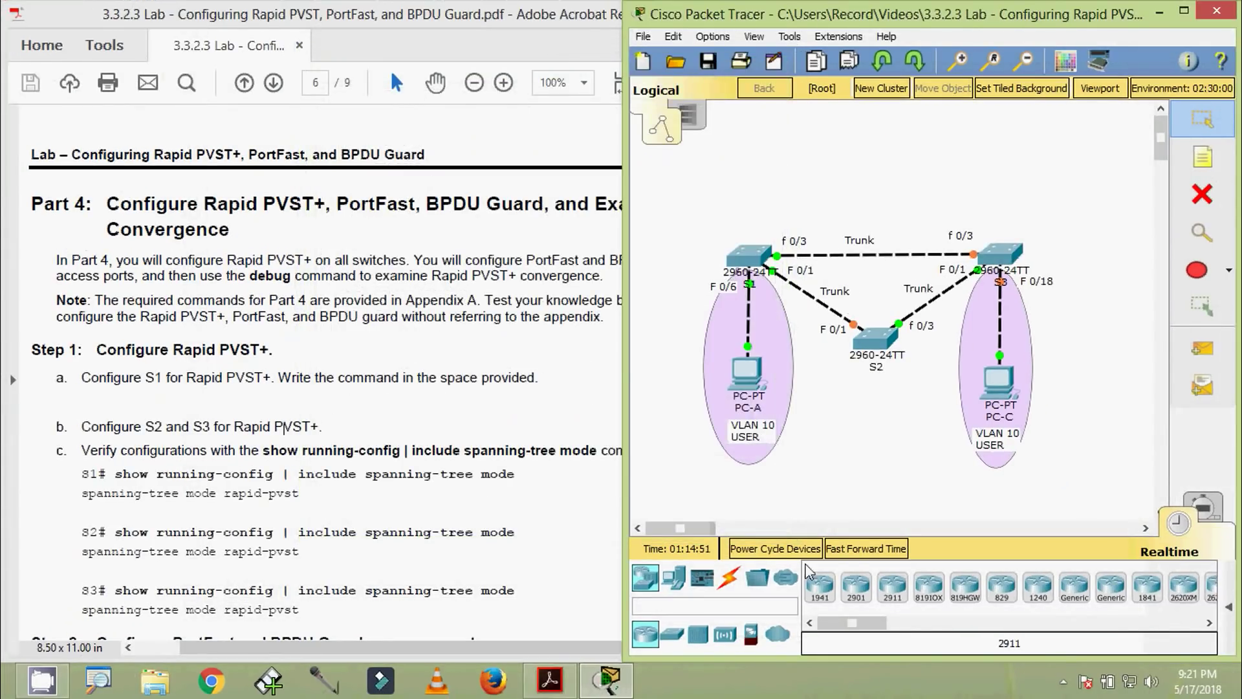
Fast-forward simulation time, scroll the lab guide, and widen the simulator to show S1
{"action": "left_click", "coordinate": [853, 550]}
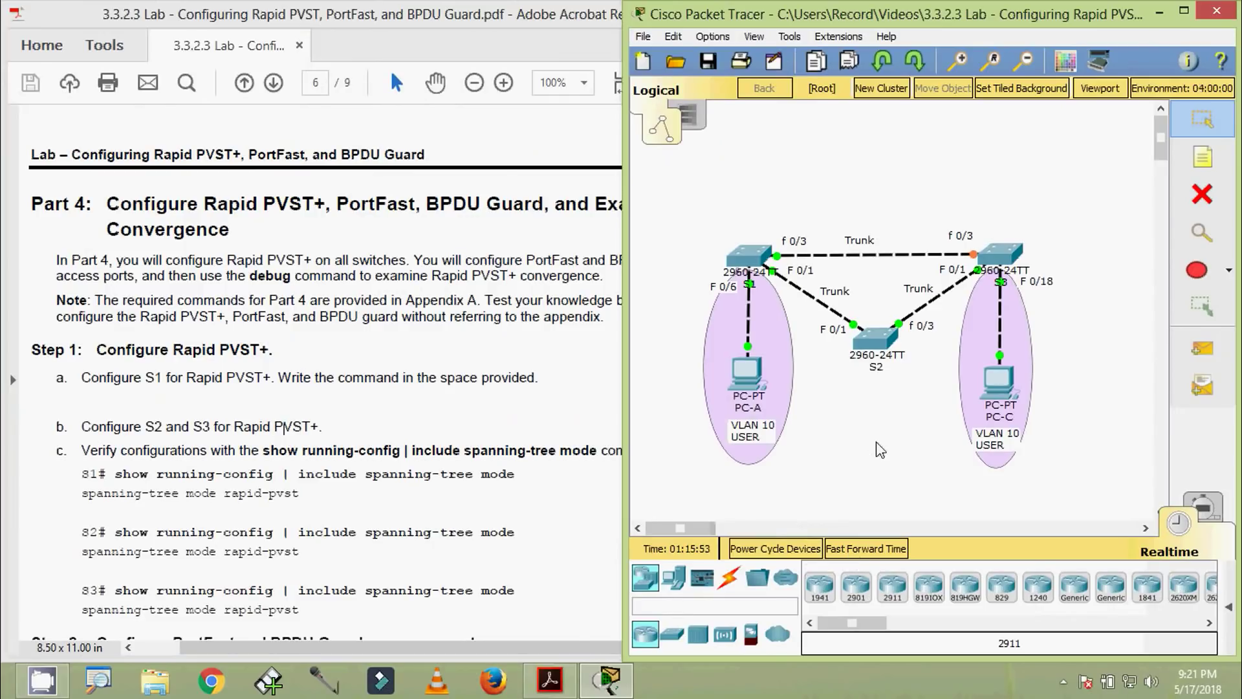
{"action": "left_click", "coordinate": [162, 451]}
{"action": "scroll", "coordinate": [162, 451], "scroll_direction": "down", "scroll_amount": 3}
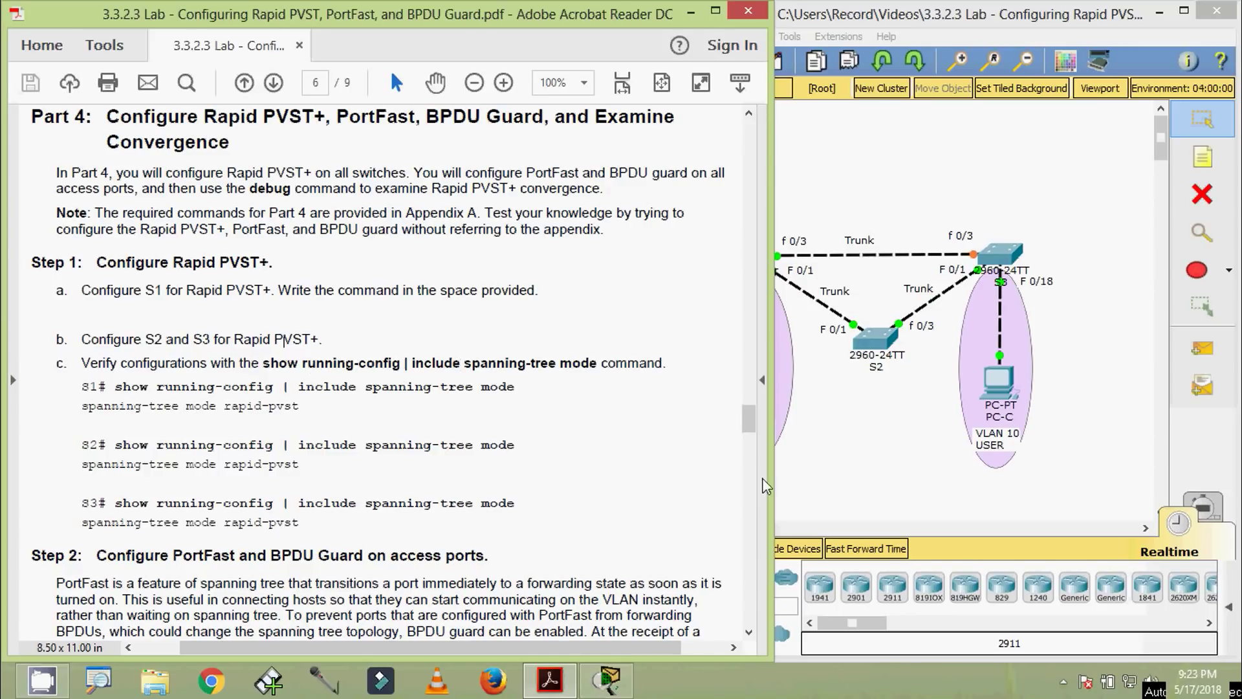
{"action": "left_click_drag", "start_coordinate": [775, 485], "coordinate": [631, 485]}
On S1 run 'show running-config | include spanning-tree mode' and highlight the rapid-pvst result
{"action": "left_click", "coordinate": [750, 259]}
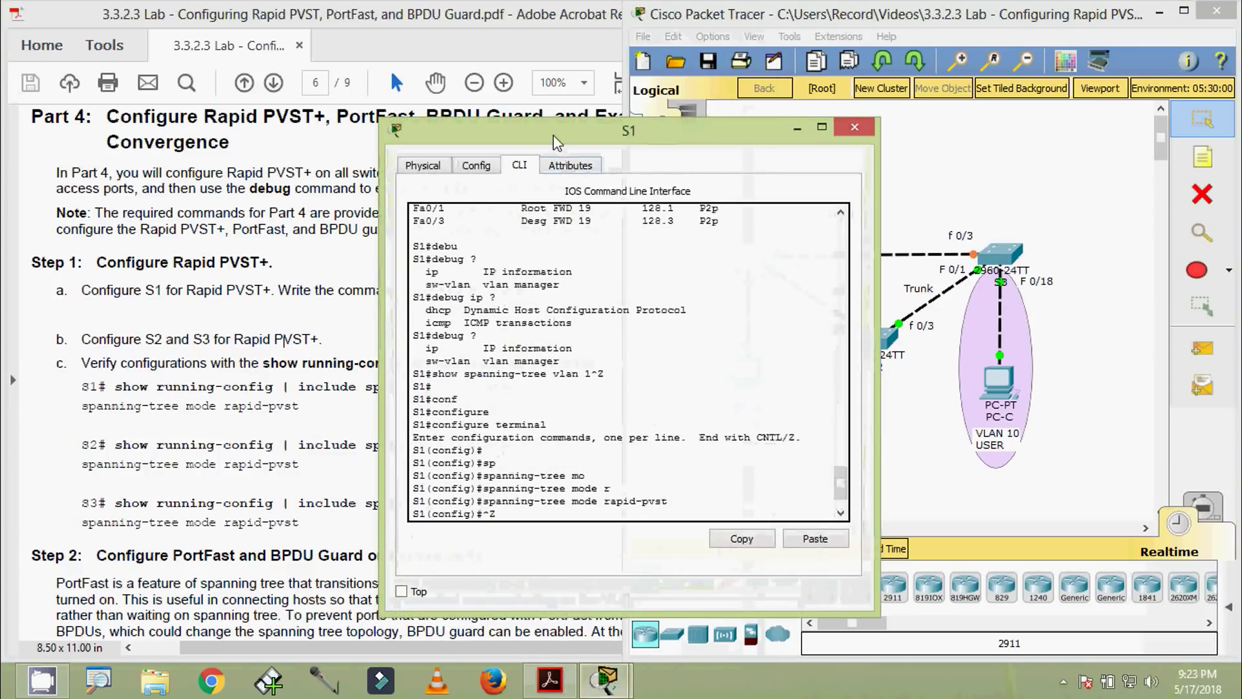
{"action": "left_click_drag", "start_coordinate": [553, 135], "coordinate": [623, 36]}
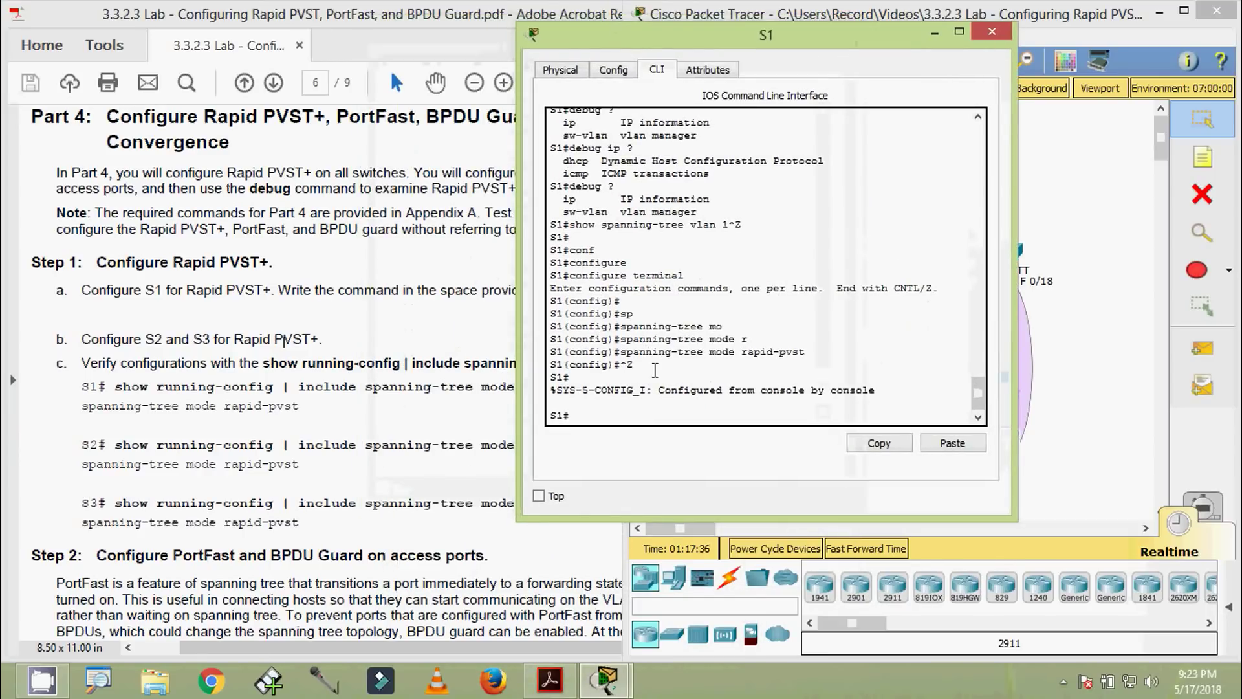
{"action": "type", "text": "sh"}
{"action": "key", "text": "Tab"}
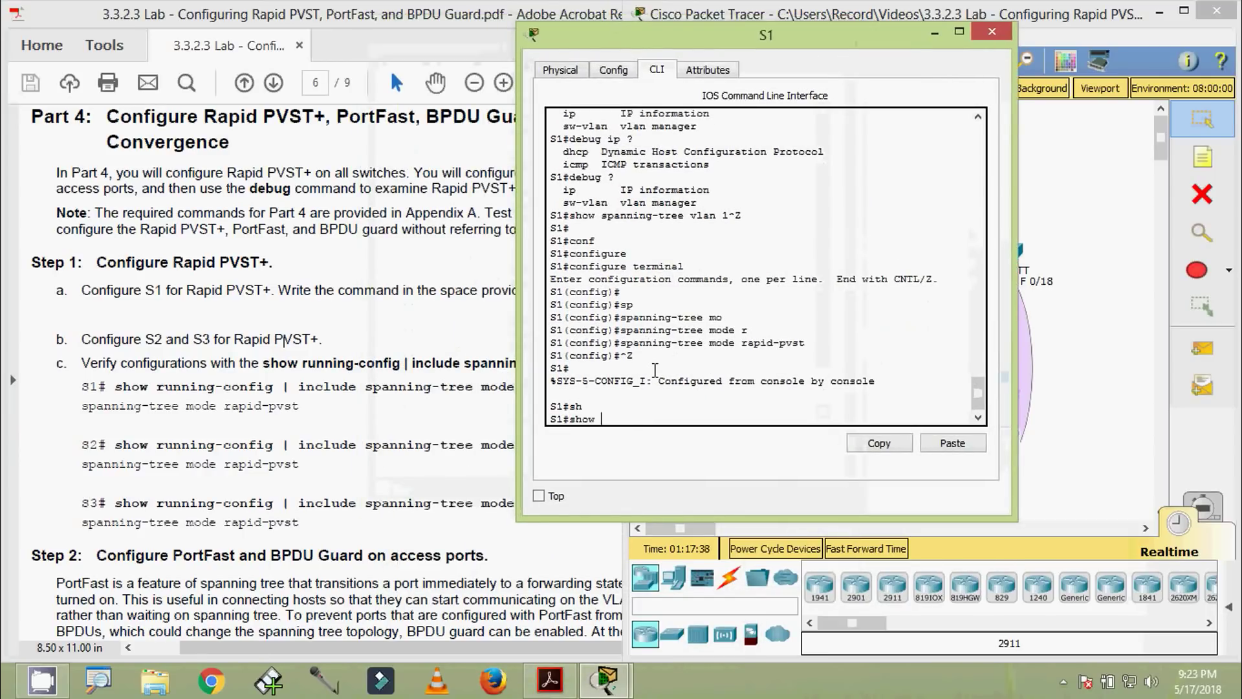
{"action": "type", "text": "ru"}
{"action": "key", "text": "Tab"}
{"action": "type", "text": "?"}
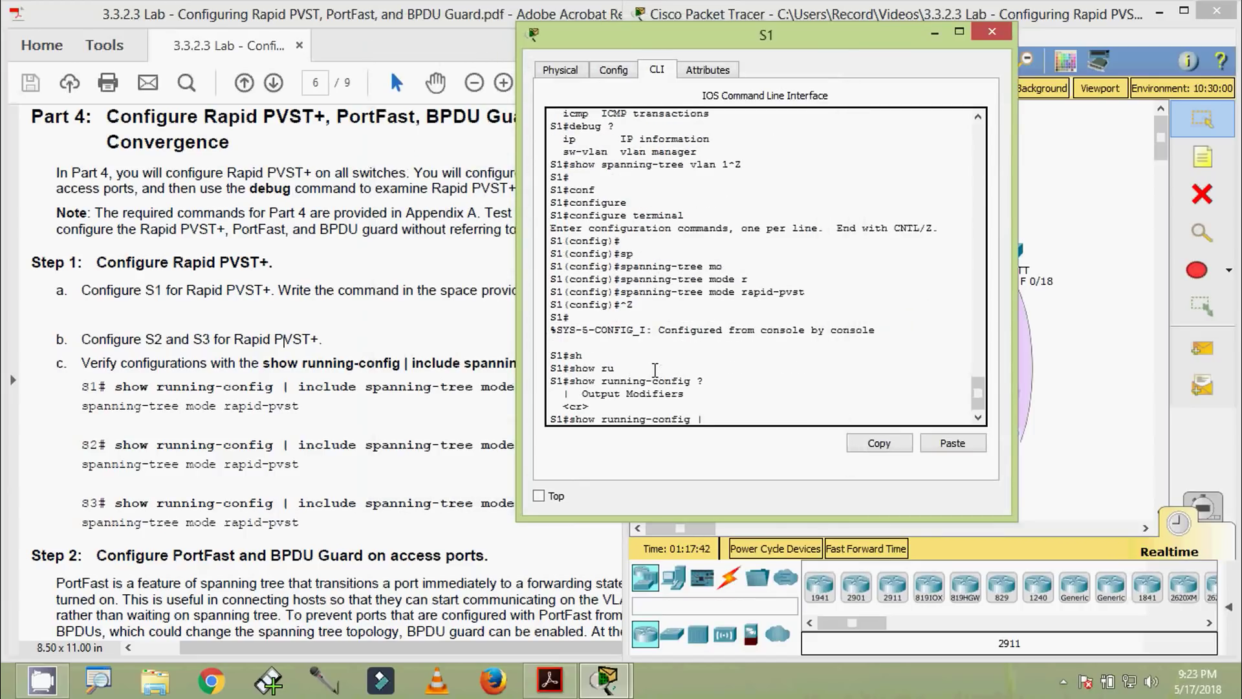
{"action": "type", "text": "| ?"}
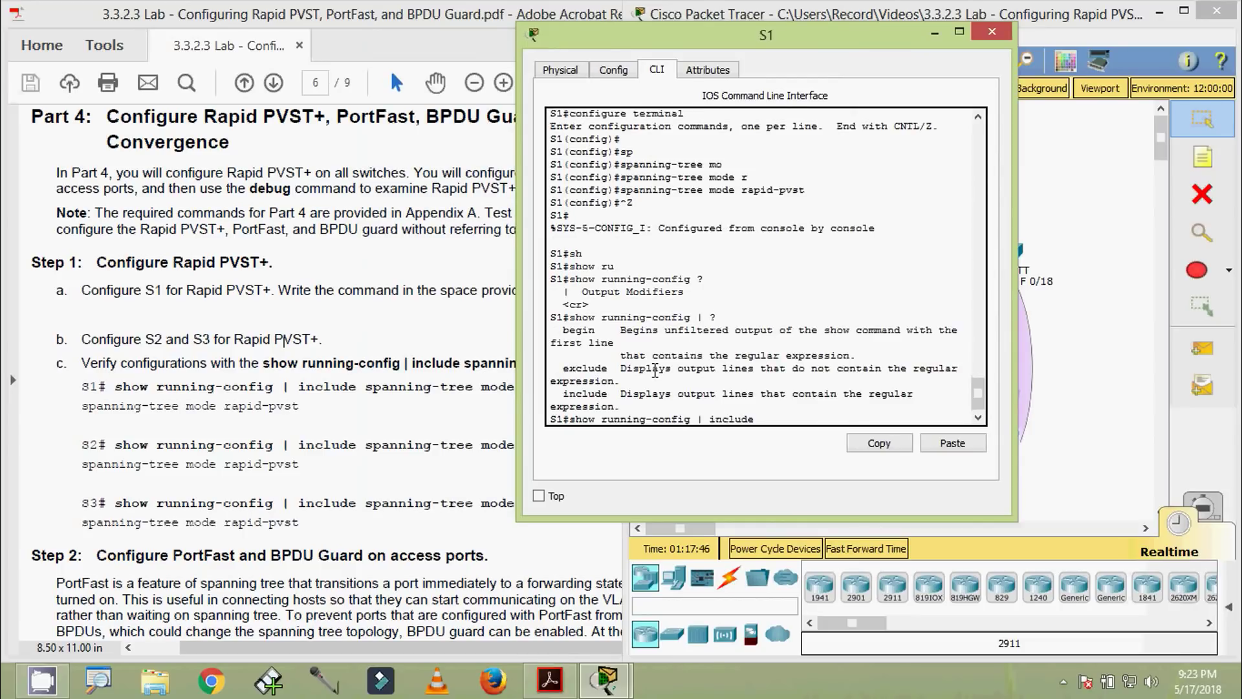
{"action": "type", "text": "include spanning"}
{"action": "key", "text": "Tab"}
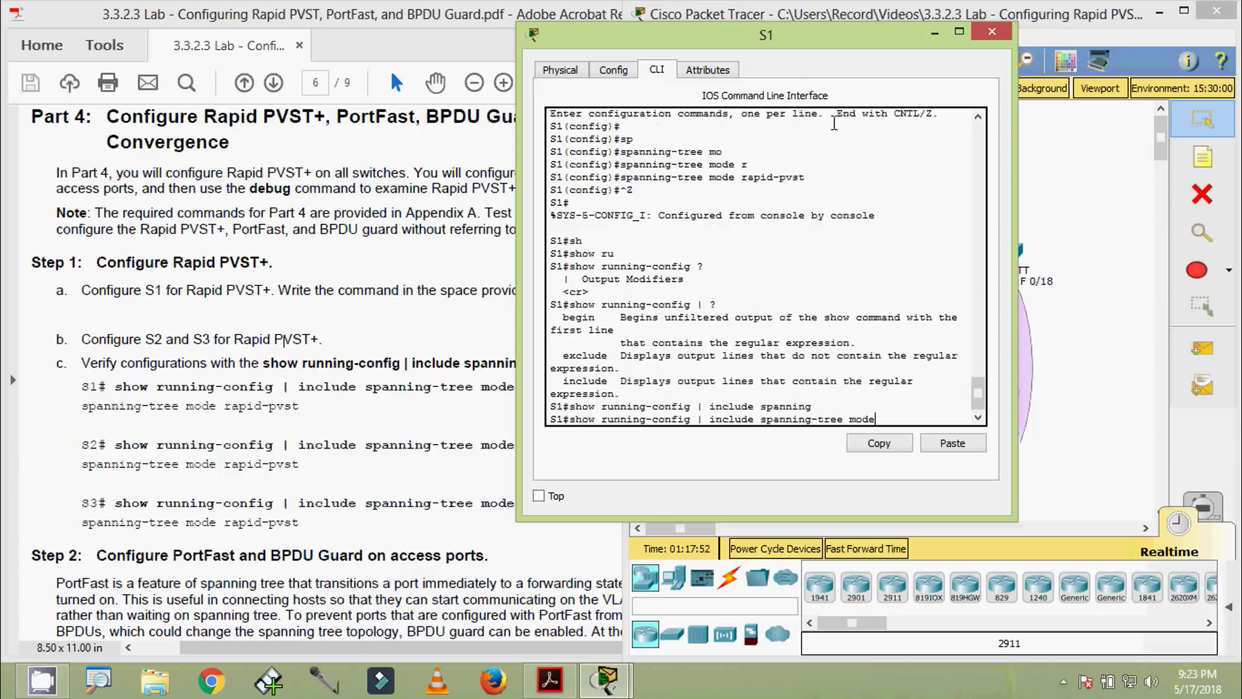
{"action": "left_click_drag", "start_coordinate": [765, 49], "coordinate": [712, 49]}
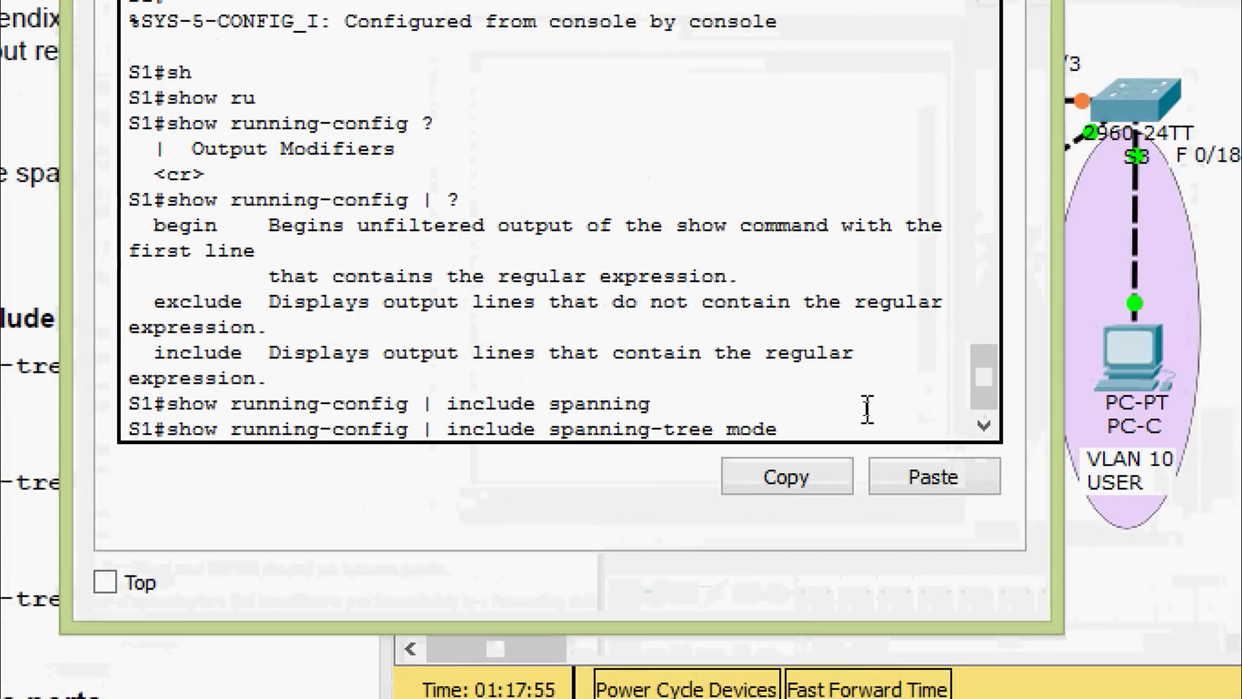
{"action": "key", "text": "Return"}
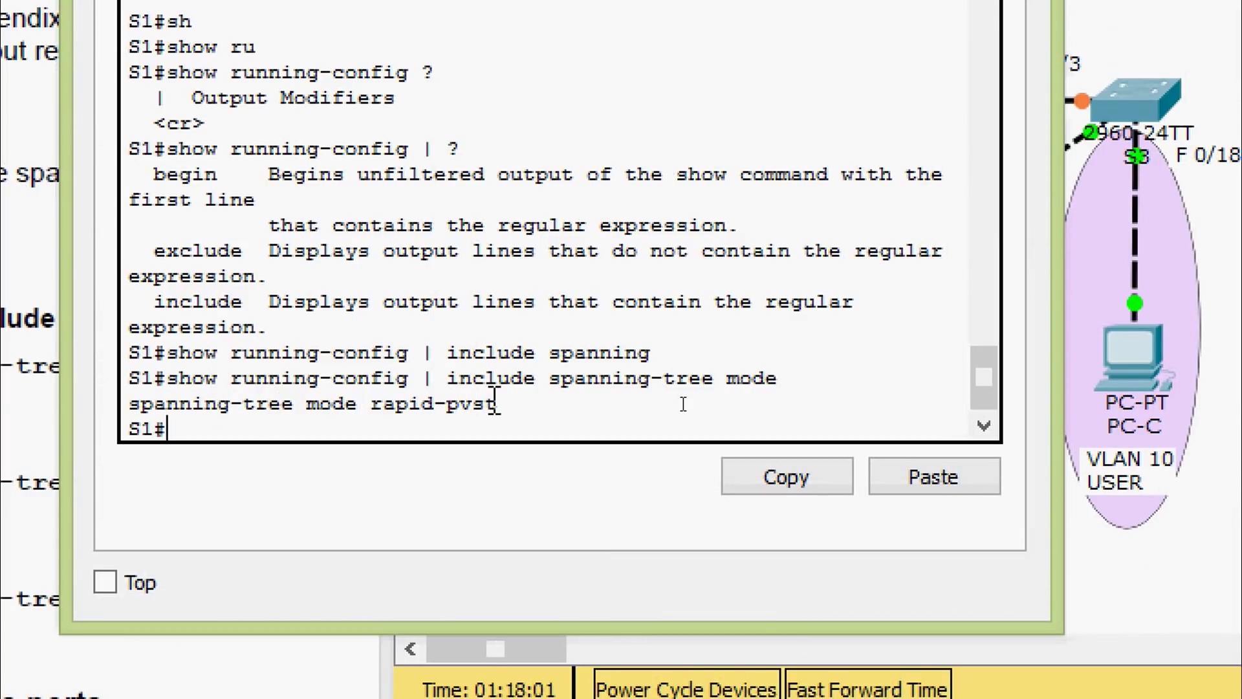
{"action": "left_click_drag", "start_coordinate": [486, 406], "coordinate": [129, 406]}
Display S1's full running-config and mark the spanning-tree mode rapid-pvst line
{"action": "left_click", "coordinate": [206, 428]}
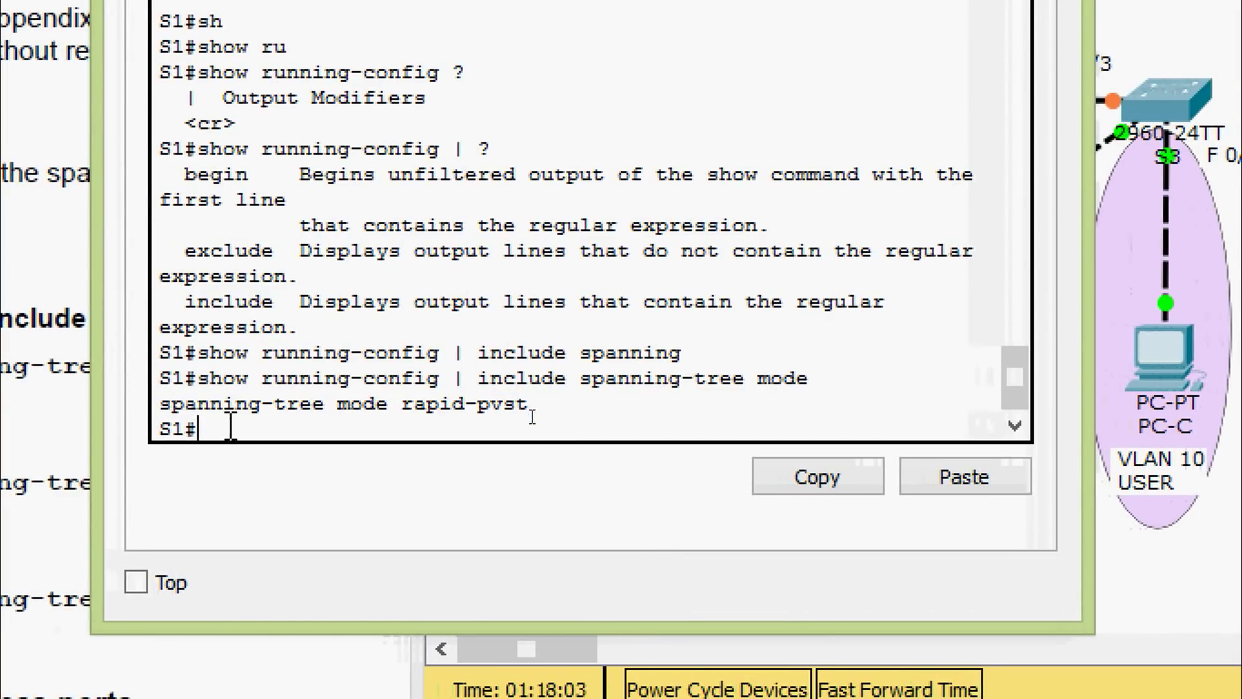
{"action": "type", "text": "sh"}
{"action": "key", "text": "Tab"}
{"action": "type", "text": "ru"}
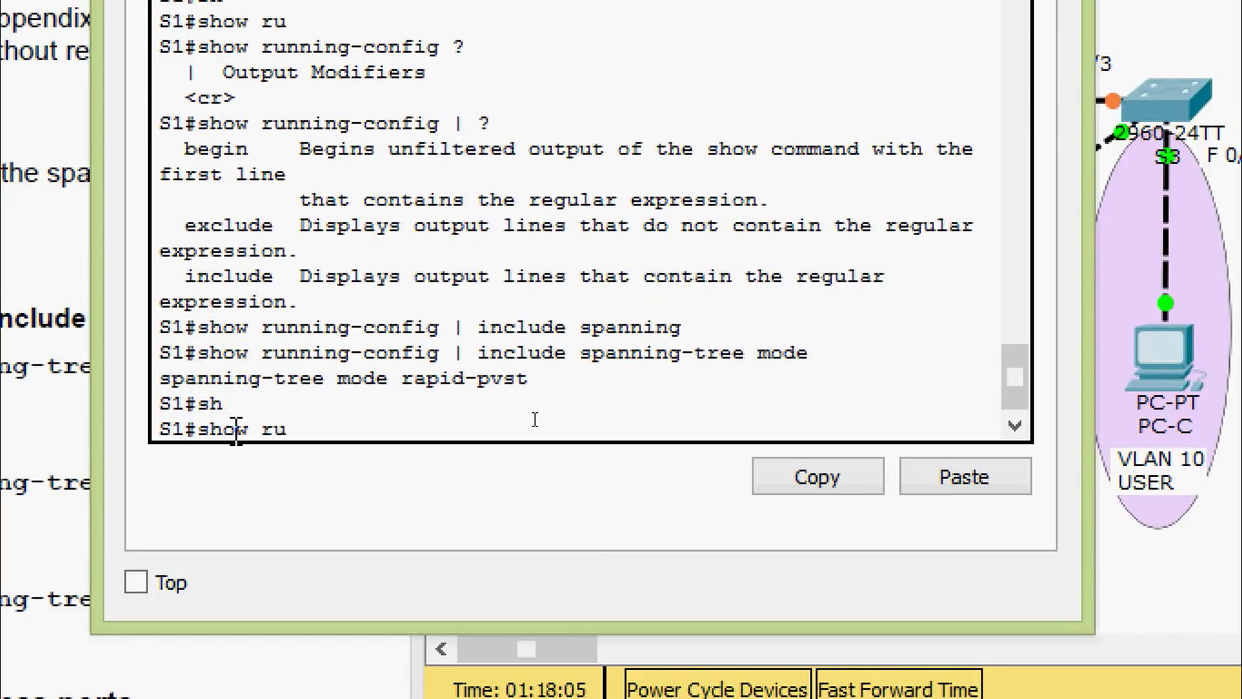
{"action": "key", "text": "Return"}
{"action": "key", "text": "space"}
{"action": "key", "text": "space"}
{"action": "scroll", "coordinate": [624, 297], "scroll_direction": "up", "scroll_amount": 10}
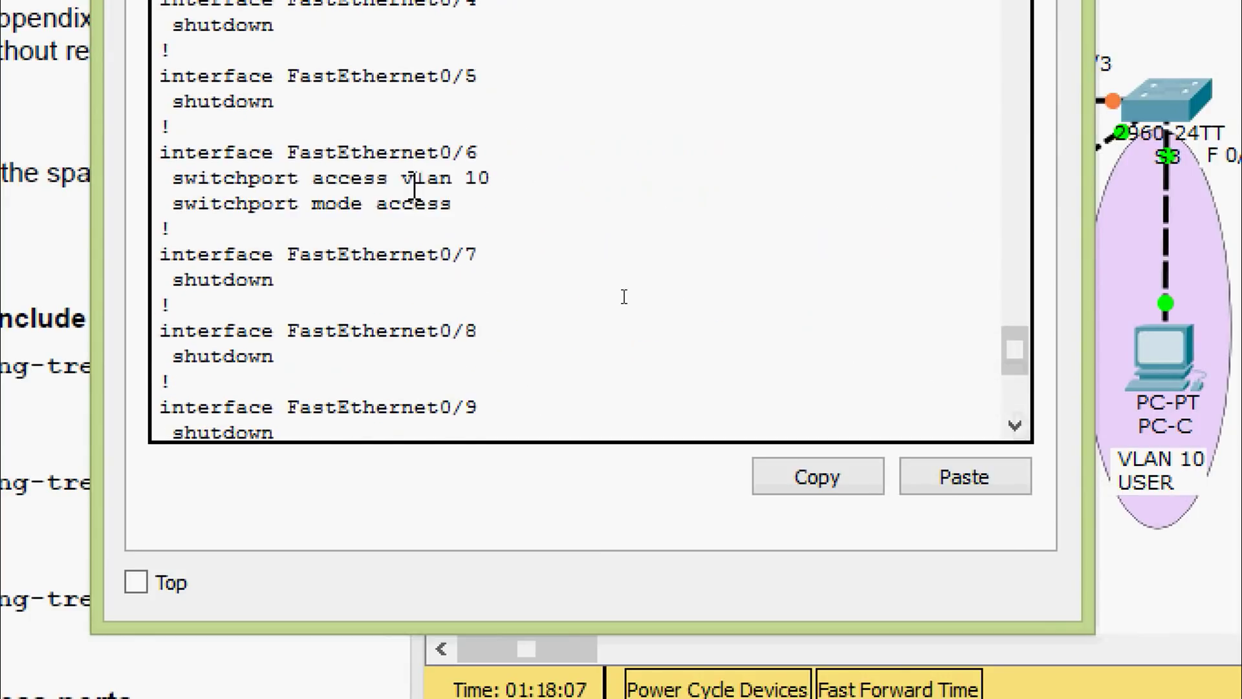
{"action": "scroll", "coordinate": [414, 186], "scroll_direction": "up", "scroll_amount": 2}
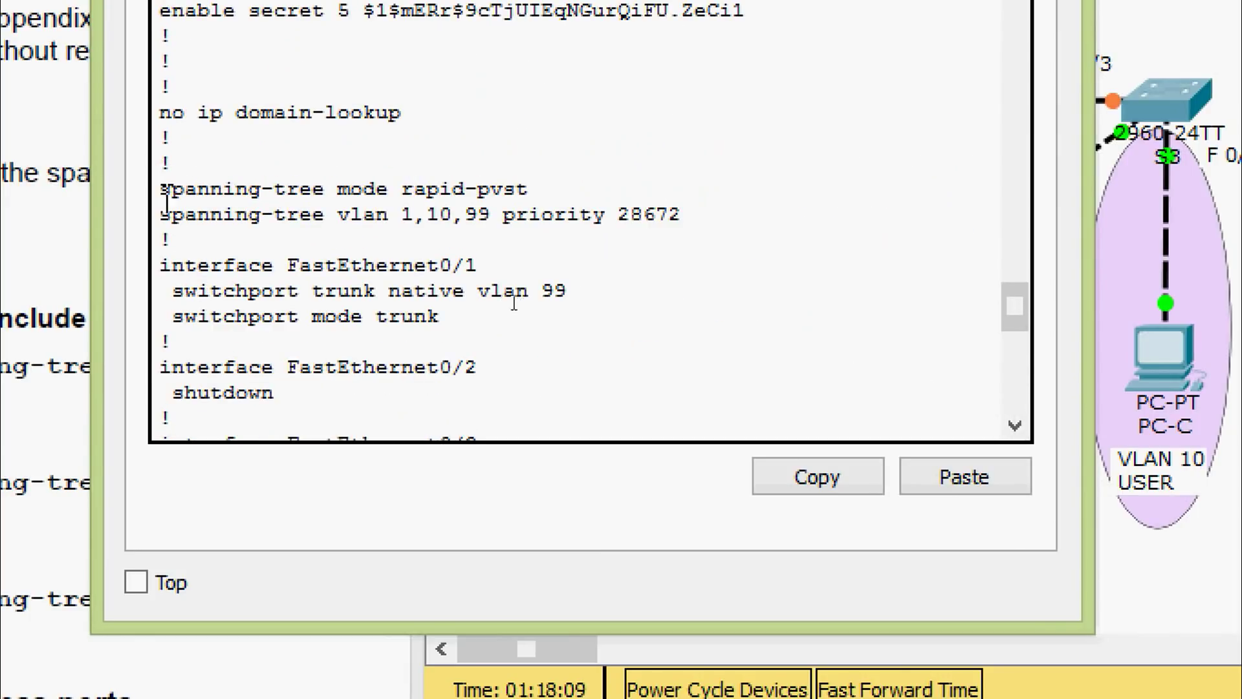
{"action": "left_click_drag", "start_coordinate": [530, 198], "coordinate": [160, 189]}
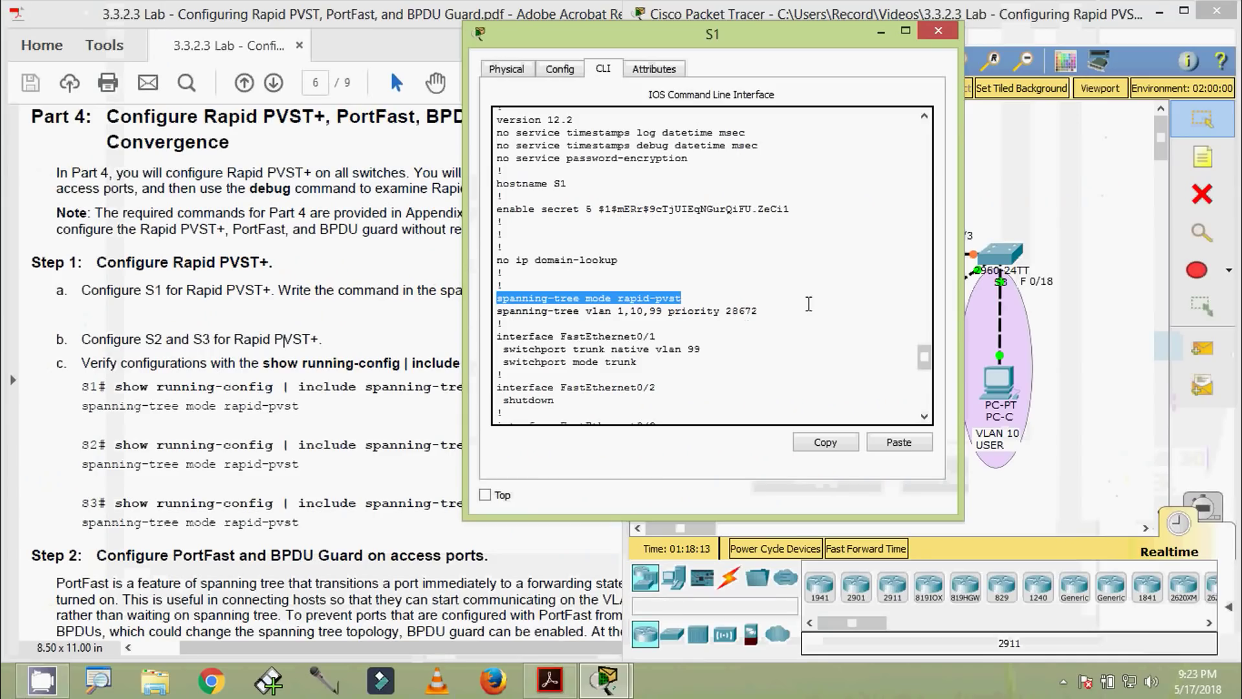
Close S1, then run the spanning-tree mode check on S2 and highlight rapid-pvst
{"action": "left_click", "coordinate": [930, 31]}
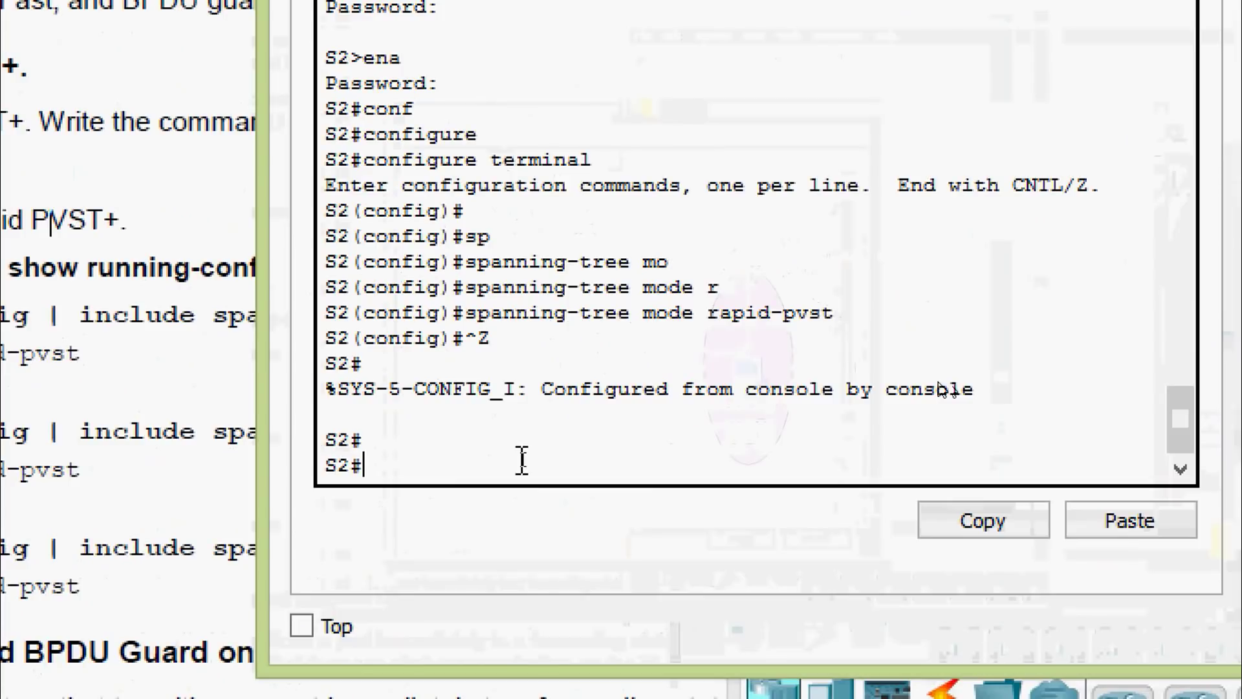
{"action": "left_click", "coordinate": [814, 493]}
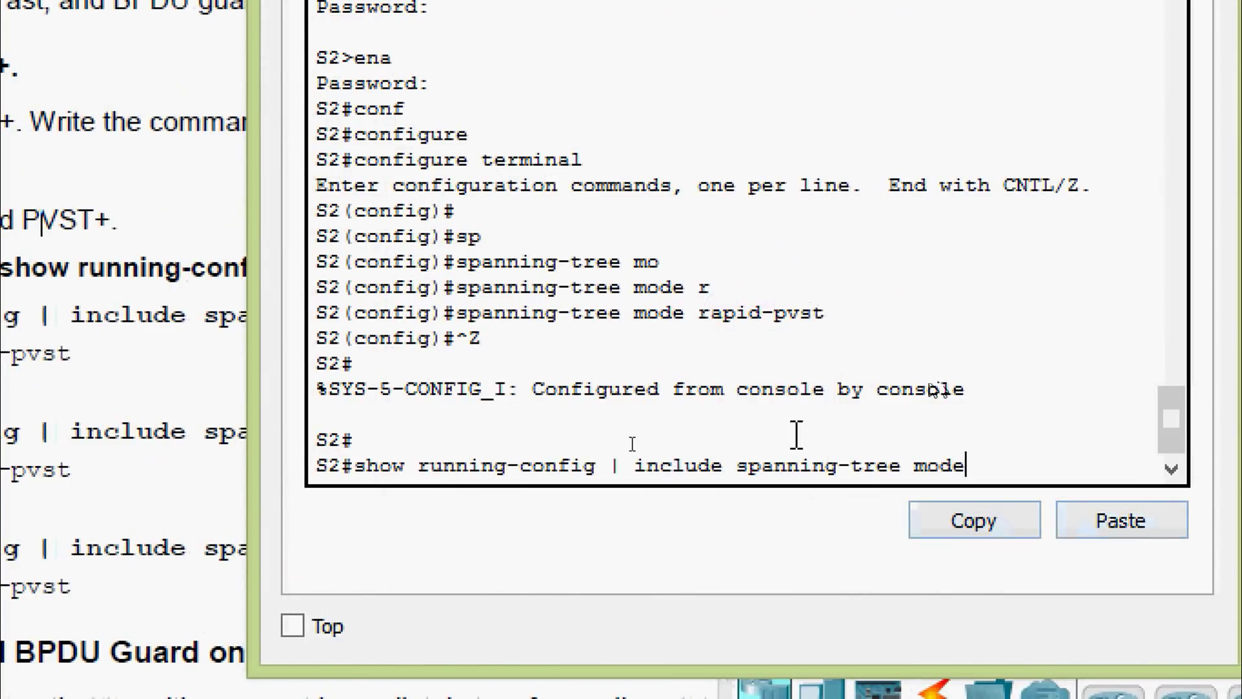
{"action": "key", "text": "Return"}
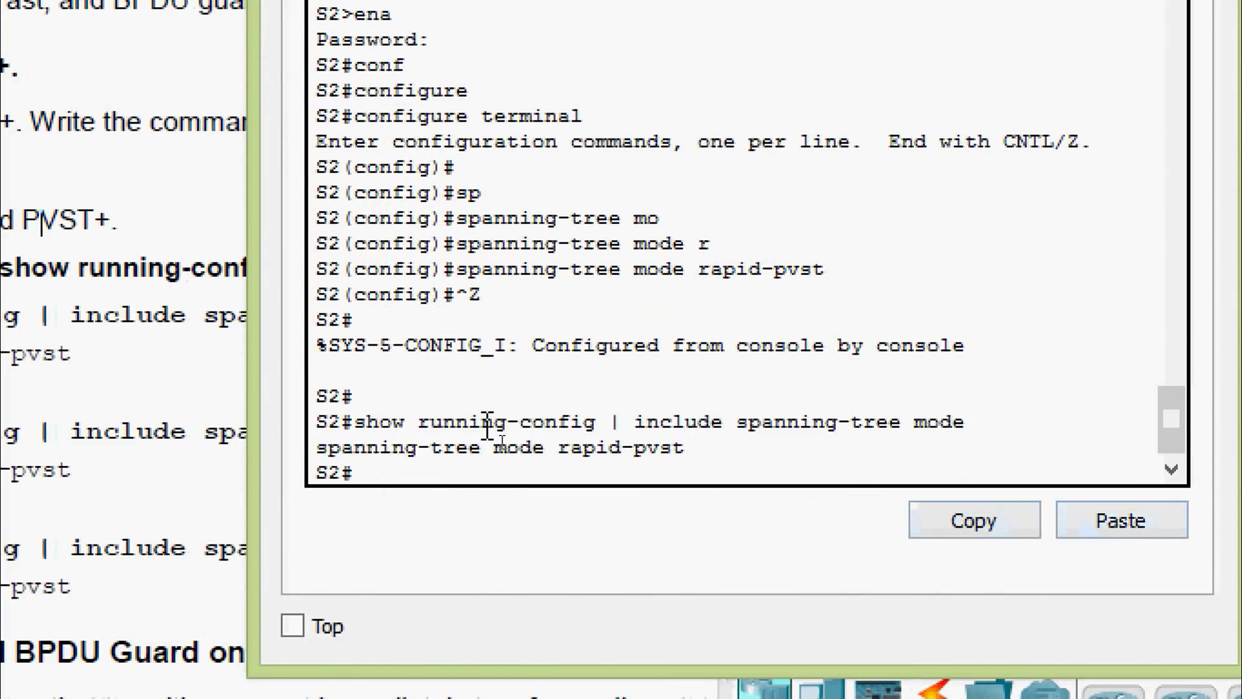
{"action": "left_click_drag", "start_coordinate": [692, 456], "coordinate": [316, 440]}
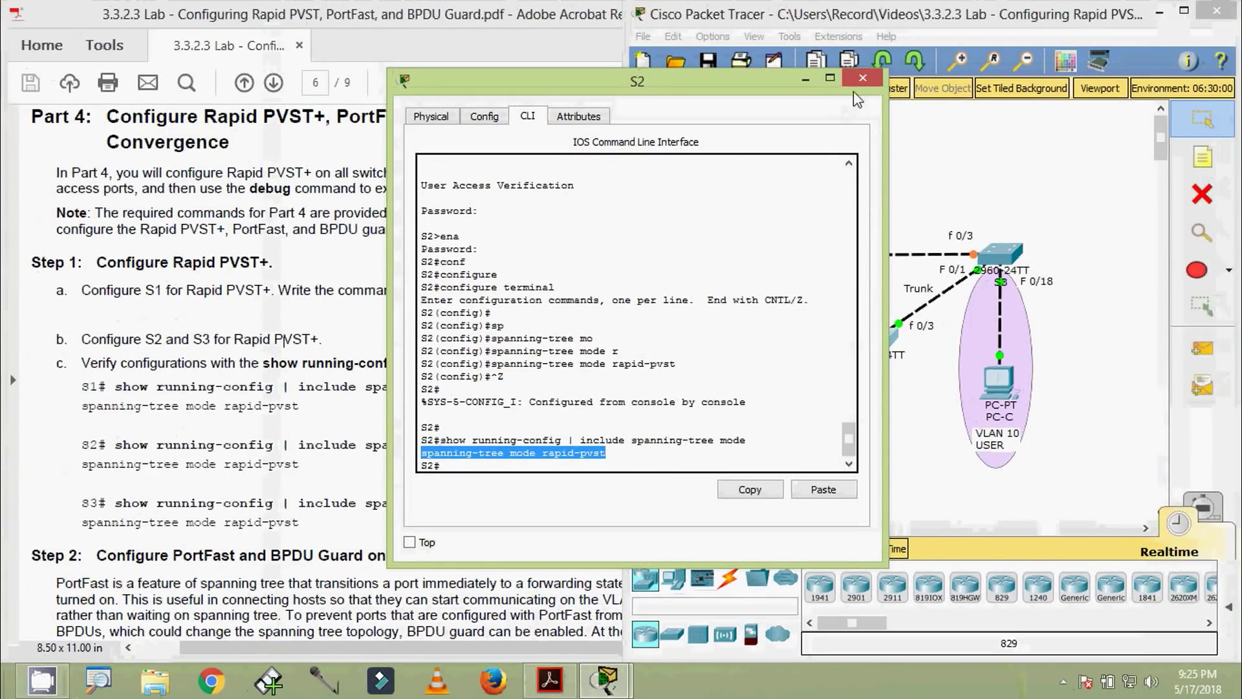
{"action": "left_click", "coordinate": [860, 78]}
Run the same spanning-tree mode check on S3, highlight rapid-pvst, and close it
{"action": "left_click", "coordinate": [1000, 255]}
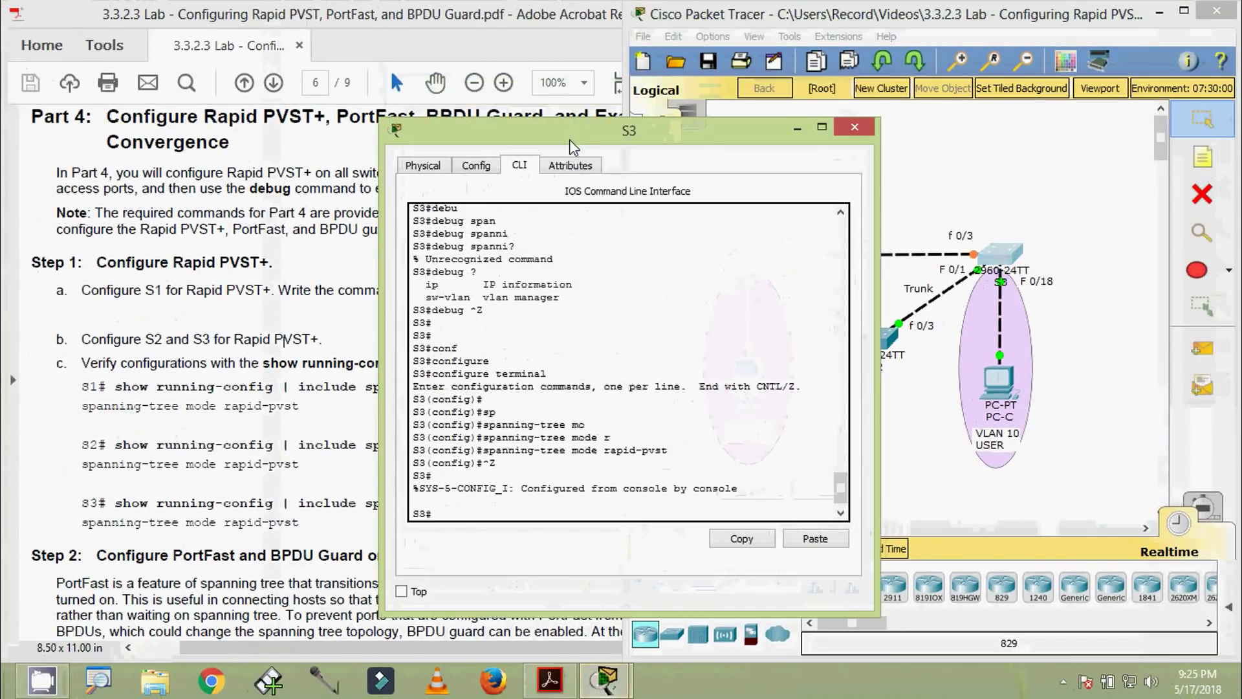
{"action": "key", "text": "Return"}
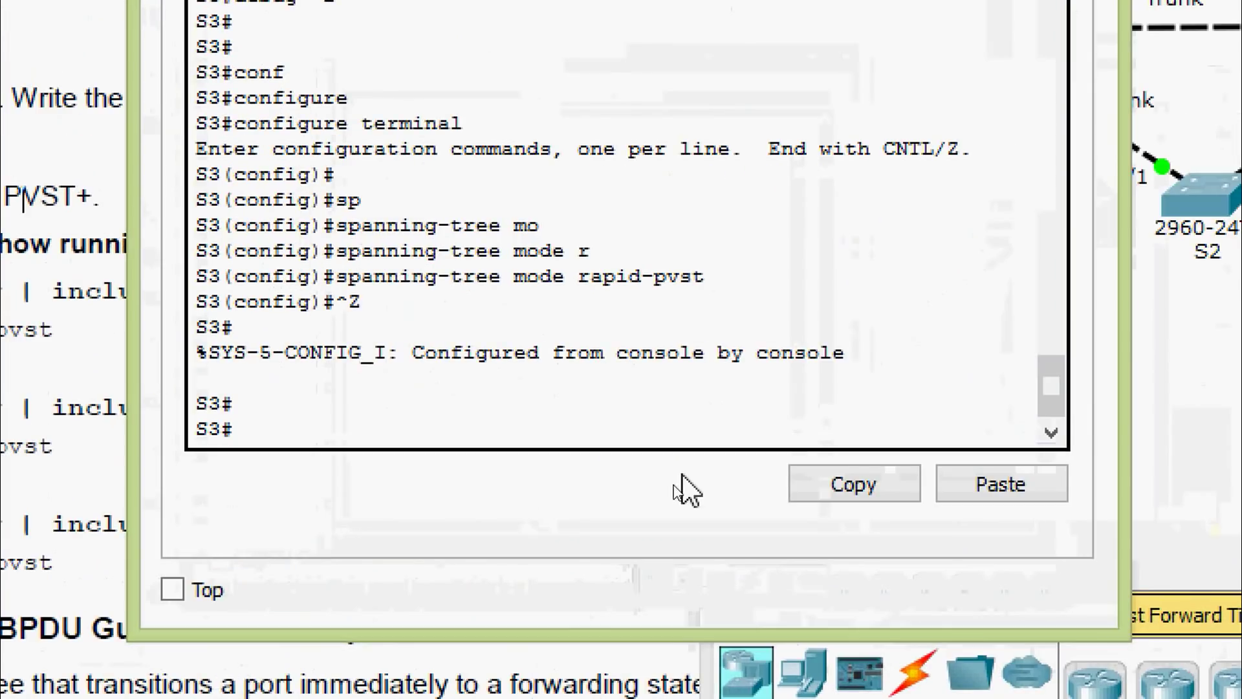
{"action": "left_click", "coordinate": [971, 490]}
{"action": "key", "text": "Return"}
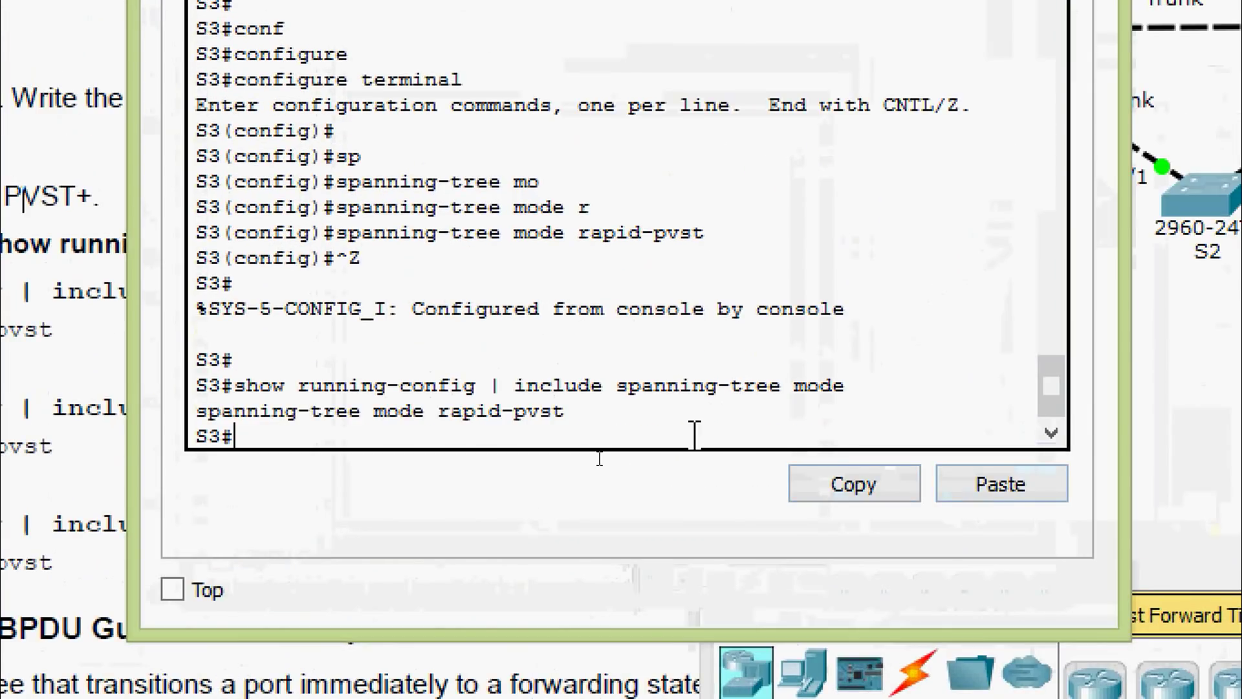
{"action": "left_click_drag", "start_coordinate": [574, 416], "coordinate": [196, 412]}
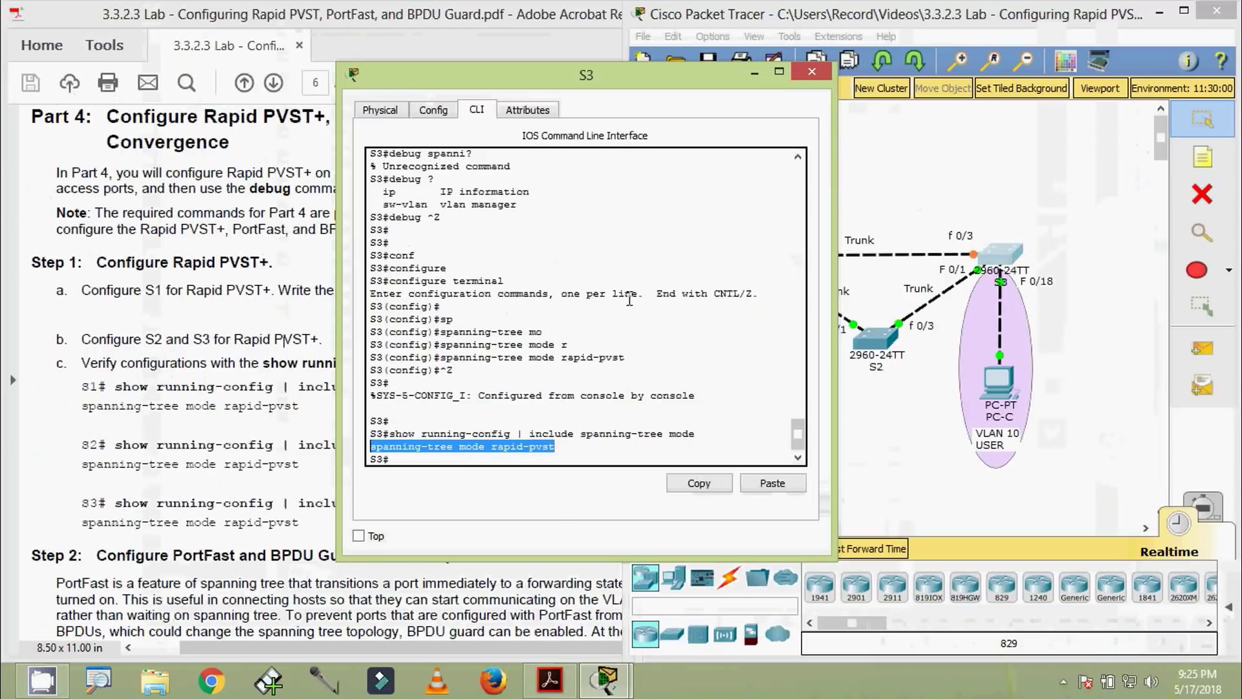
{"action": "left_click", "coordinate": [812, 71]}
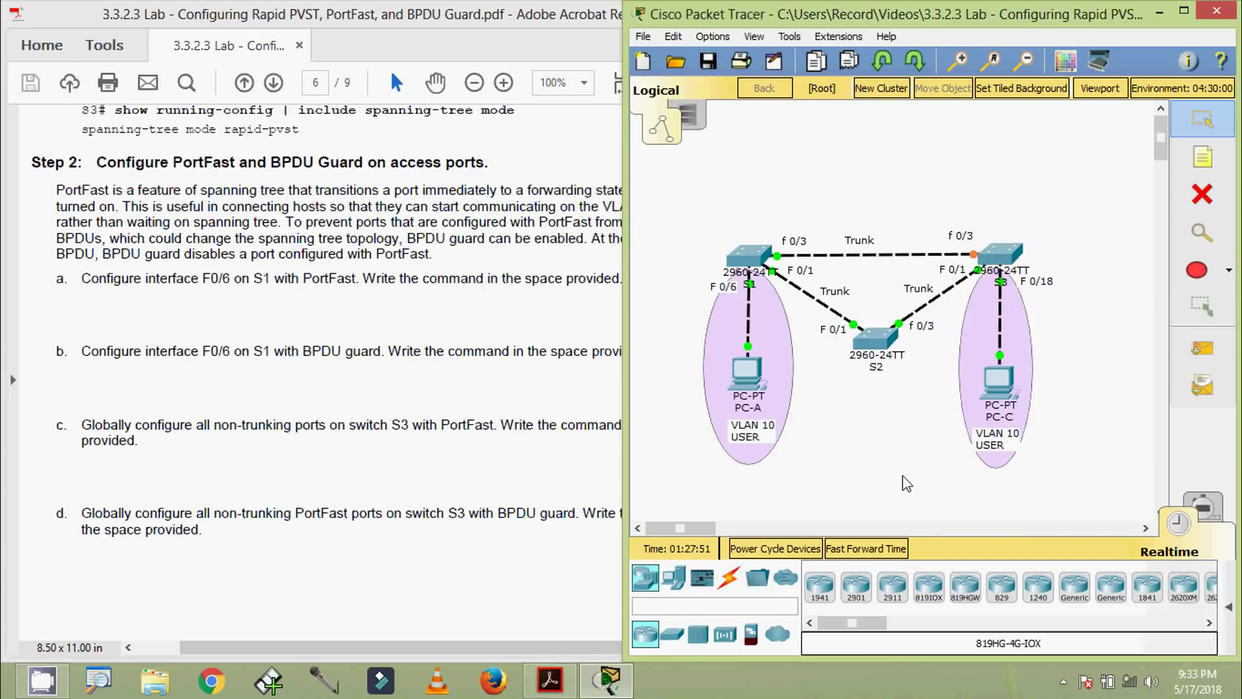
On S1, enter configure terminal and interface FastEthernet0/6
{"action": "left_click", "coordinate": [756, 263]}
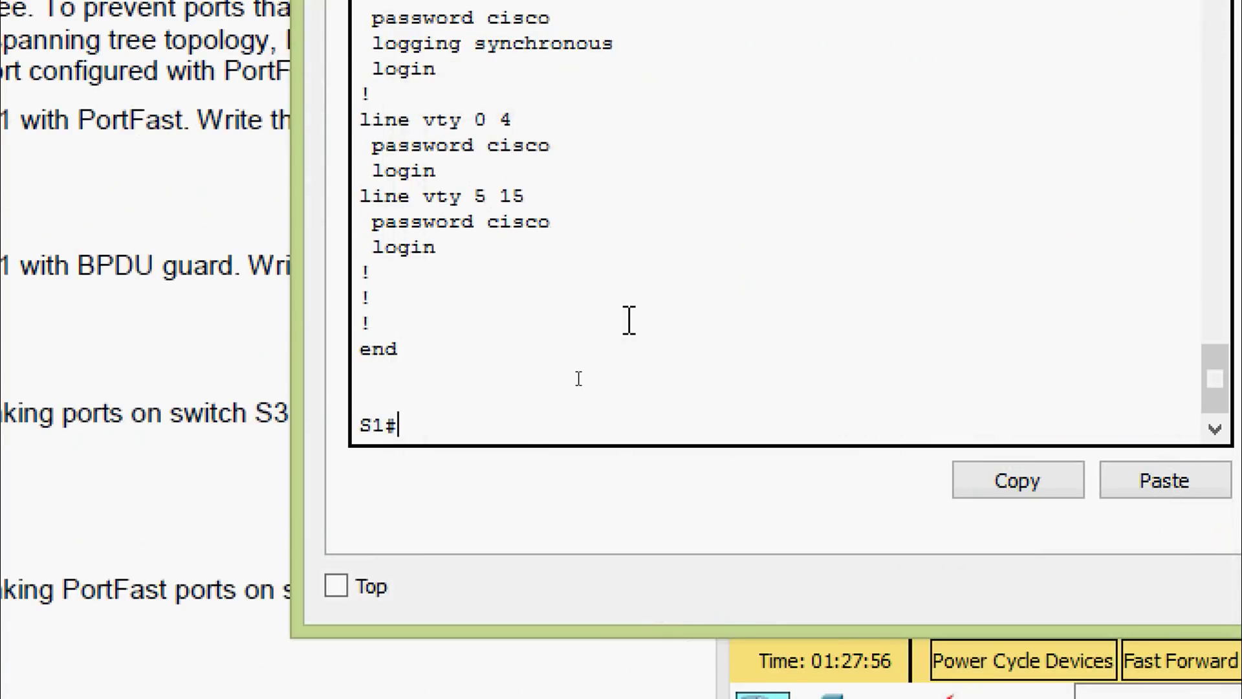
{"action": "type", "text": "conf"}
{"action": "key", "text": "Tab"}
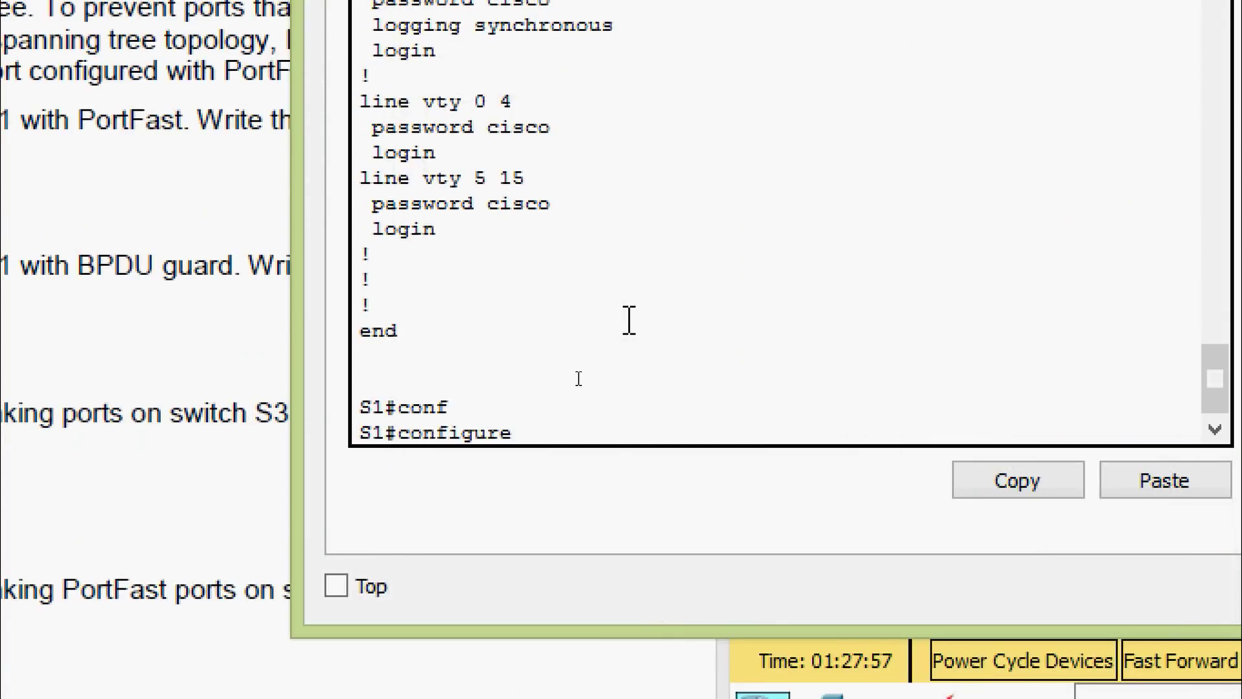
{"action": "type", "text": "terminal"}
{"action": "key", "text": "Return"}
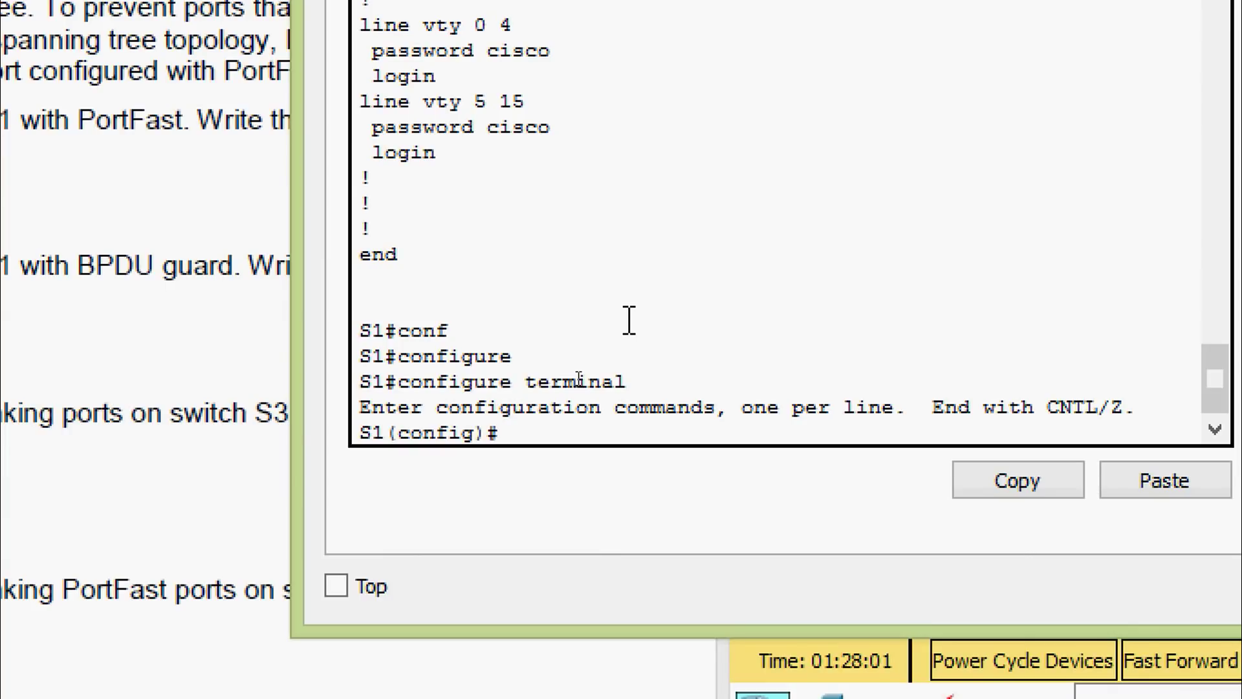
{"action": "type", "text": "inter"}
{"action": "key", "text": "Tab"}
{"action": "type", "text": "f"}
{"action": "key", "text": "Tab"}
{"action": "type", "text": "0"}
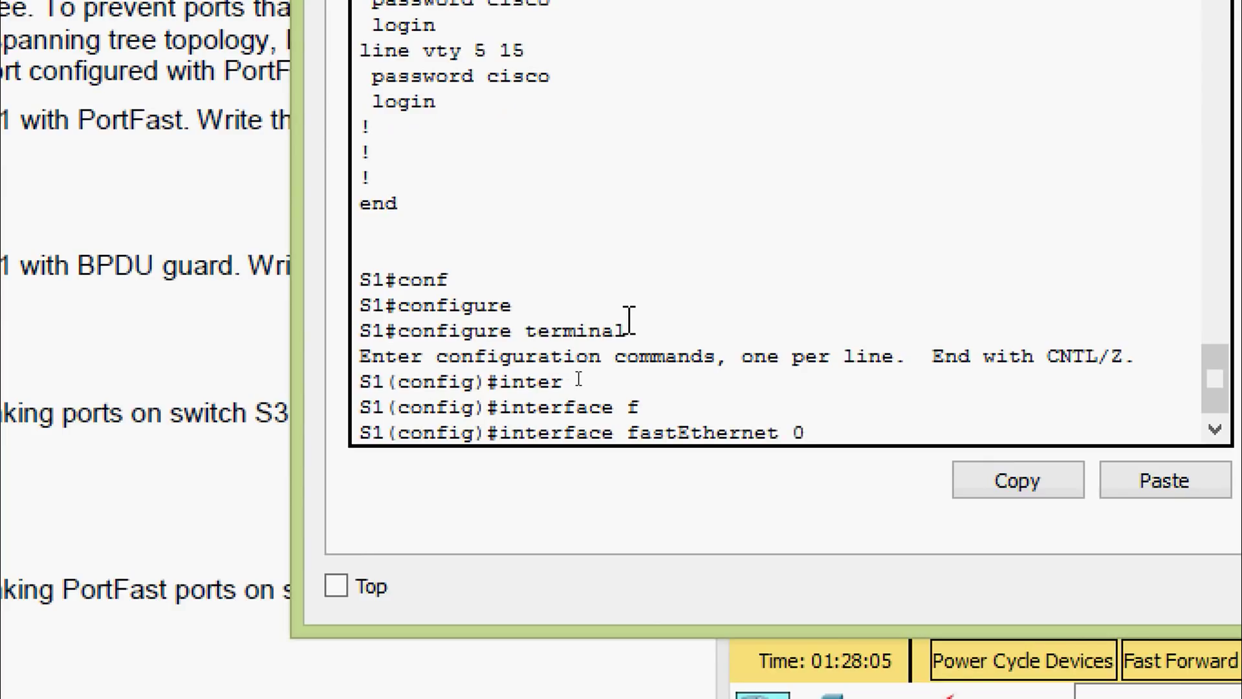
{"action": "type", "text": "/6"}
{"action": "key", "text": "Return"}
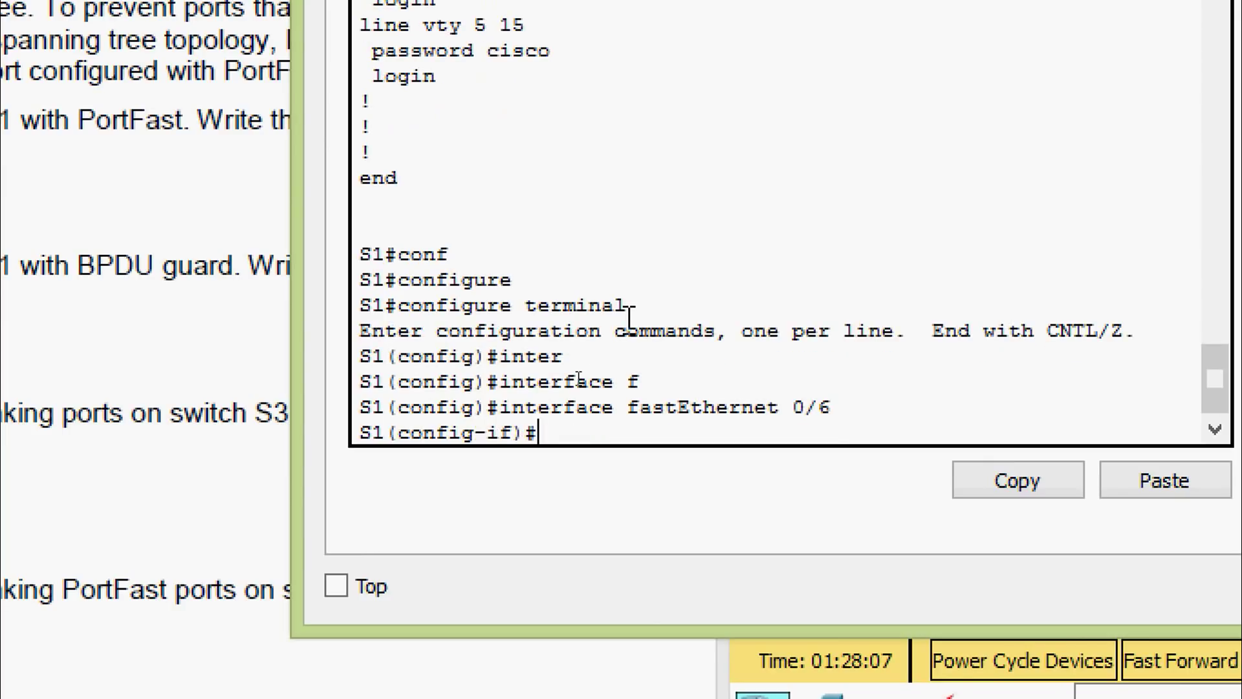
Enable spanning-tree portfast on FastEthernet0/6 and close the S1 window
{"action": "type", "text": "ps"}
{"action": "key", "text": "BackSpace"}
{"action": "key", "text": "BackSpace"}
{"action": "type", "text": "sp"}
{"action": "key", "text": "Tab"}
{"action": "type", "text": "AN"}
{"action": "key", "text": "Tab"}
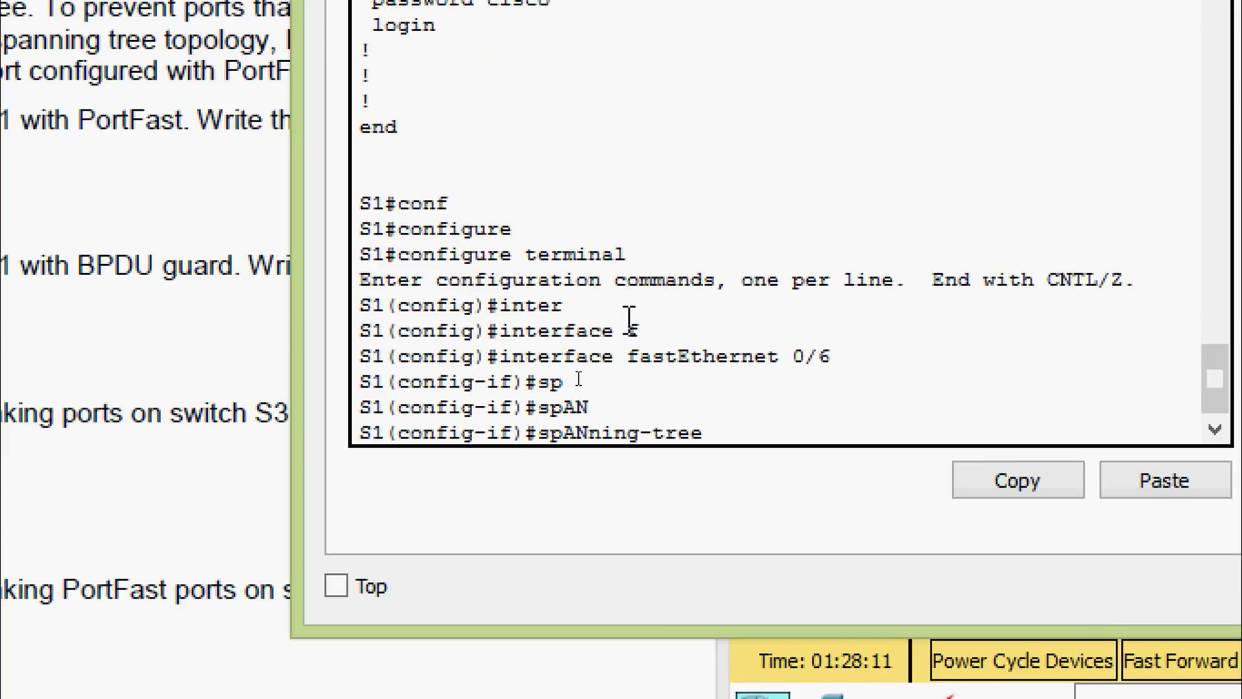
{"action": "type", "text": "por"}
{"action": "key", "text": "Tab"}
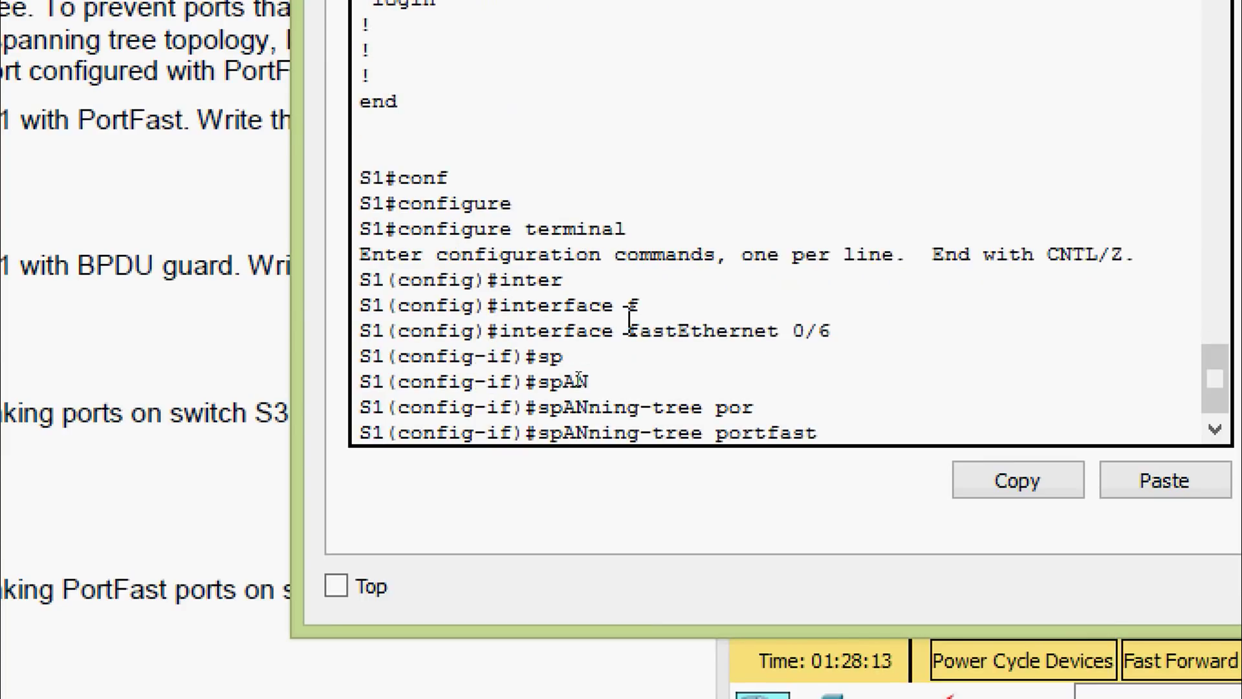
{"action": "key", "text": "Return"}
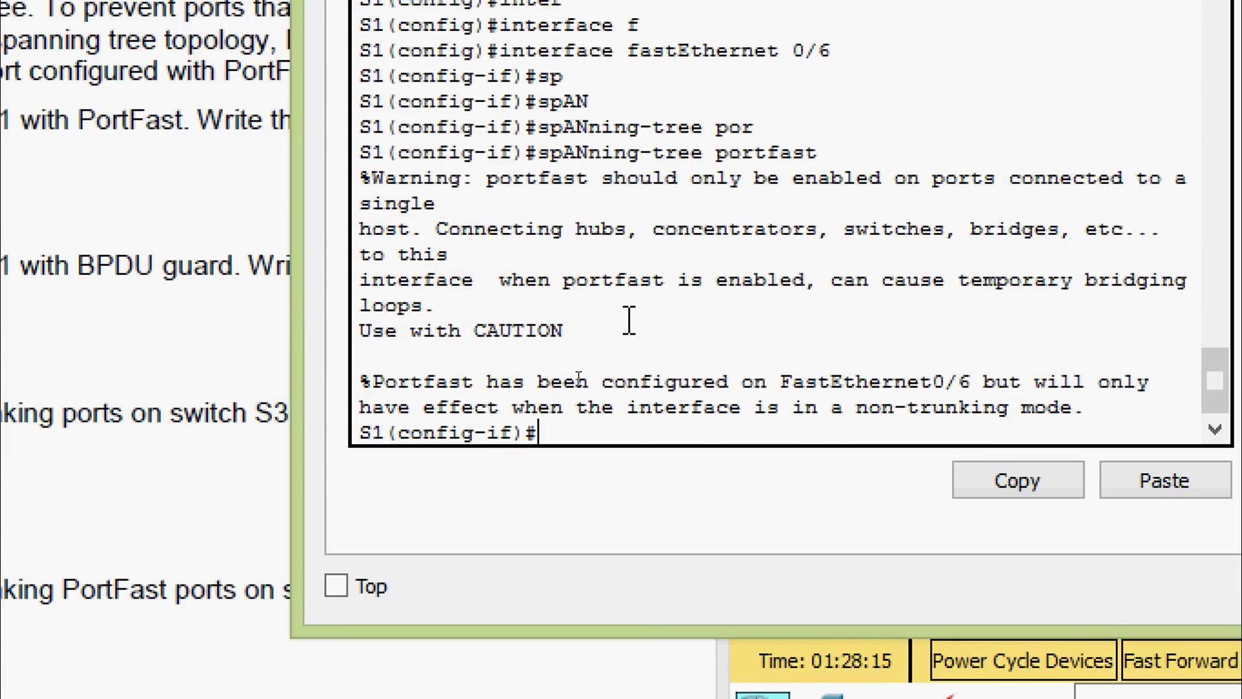
{"action": "key", "text": "Return"}
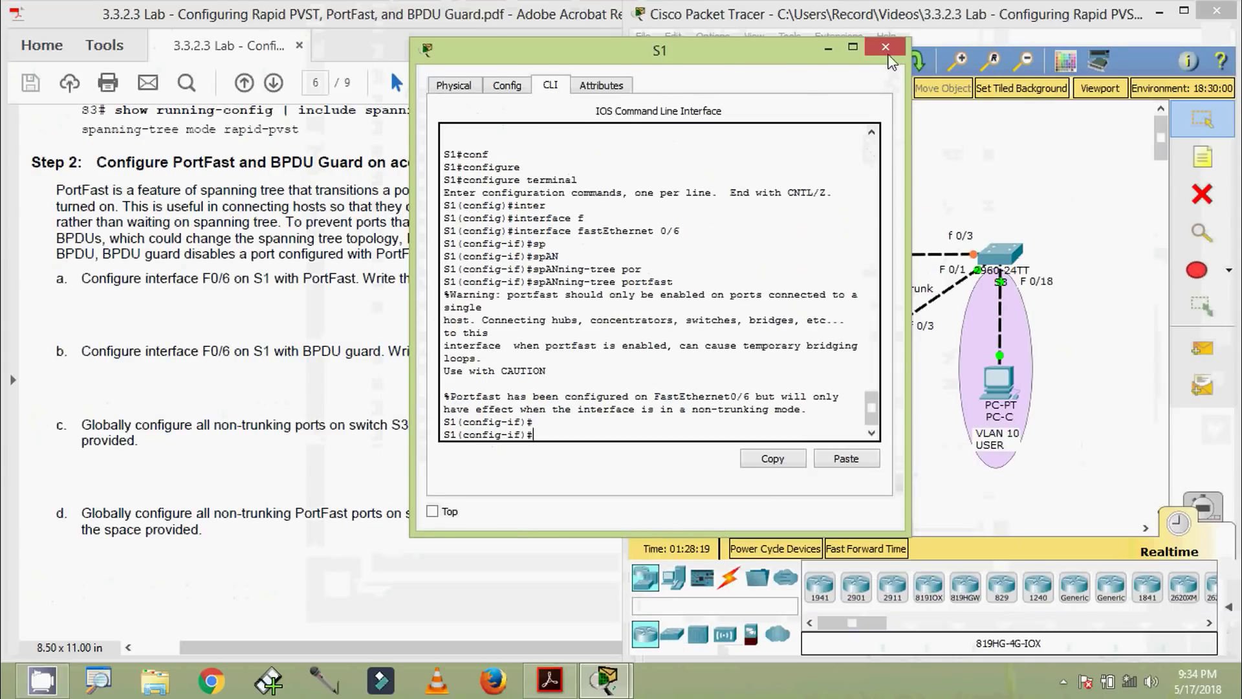
{"action": "left_click", "coordinate": [885, 48]}
After checking the lab guide, enable spanning-tree bpduguard on FastEthernet0/6 and close S1
{"action": "left_click", "coordinate": [158, 364]}
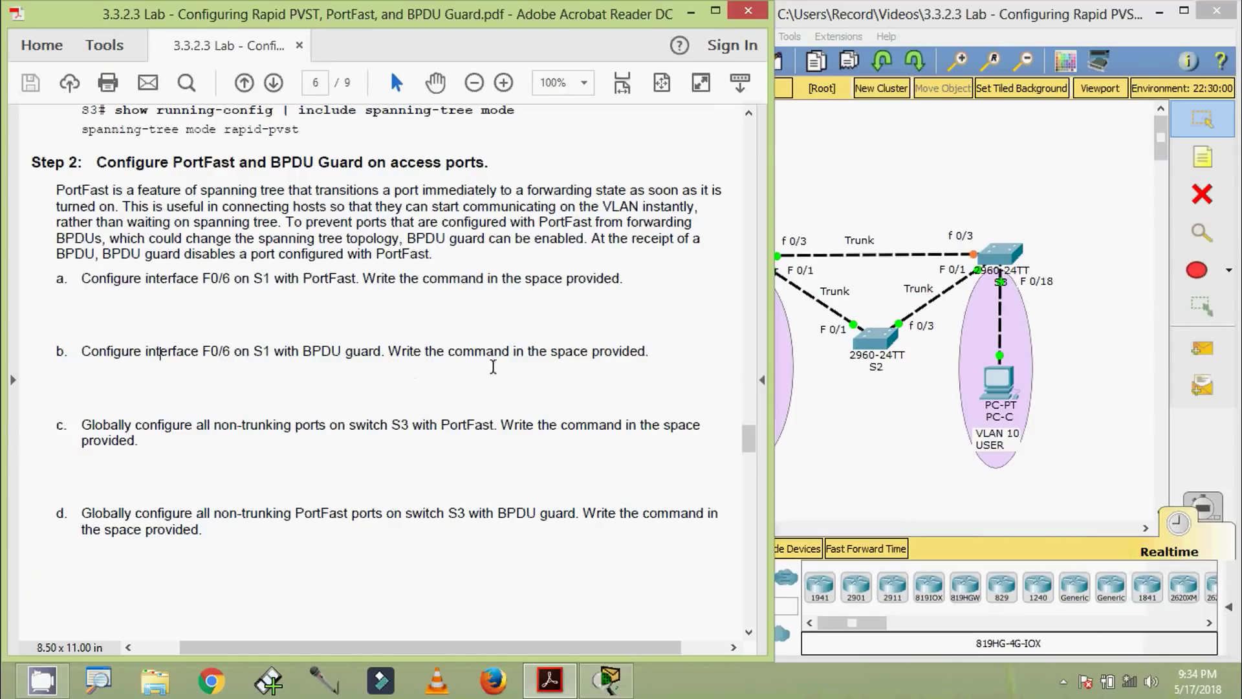
{"action": "left_click", "coordinate": [865, 429]}
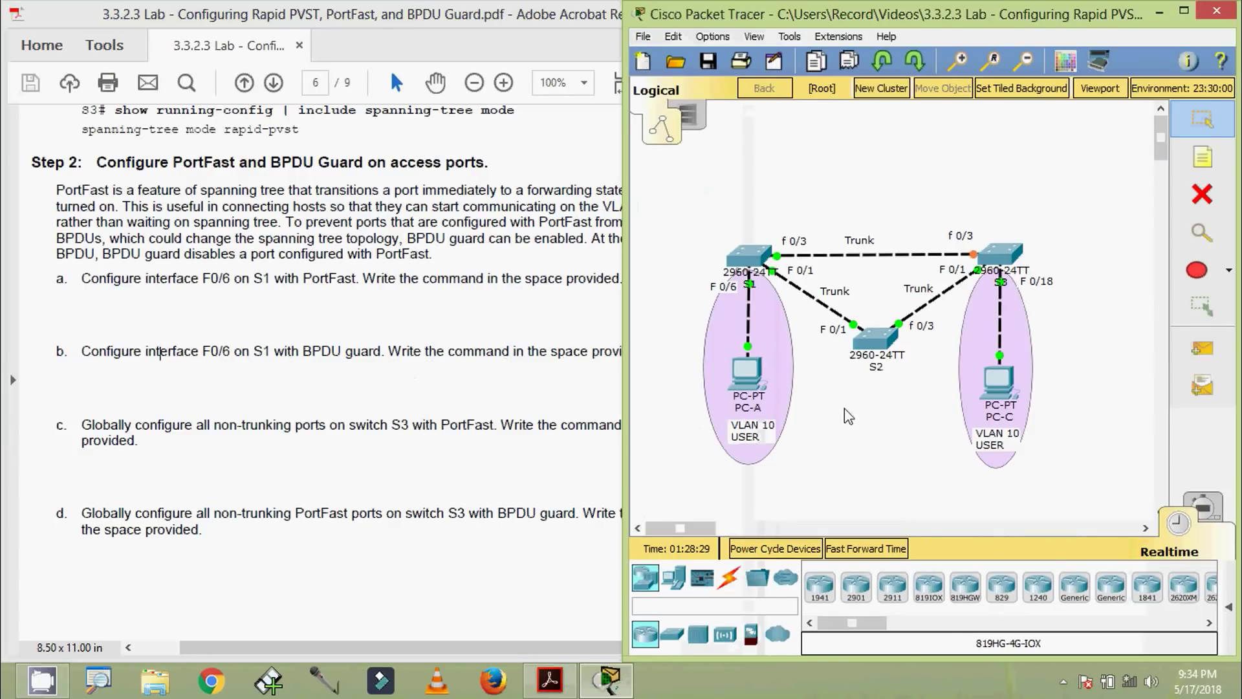
{"action": "left_click", "coordinate": [749, 258]}
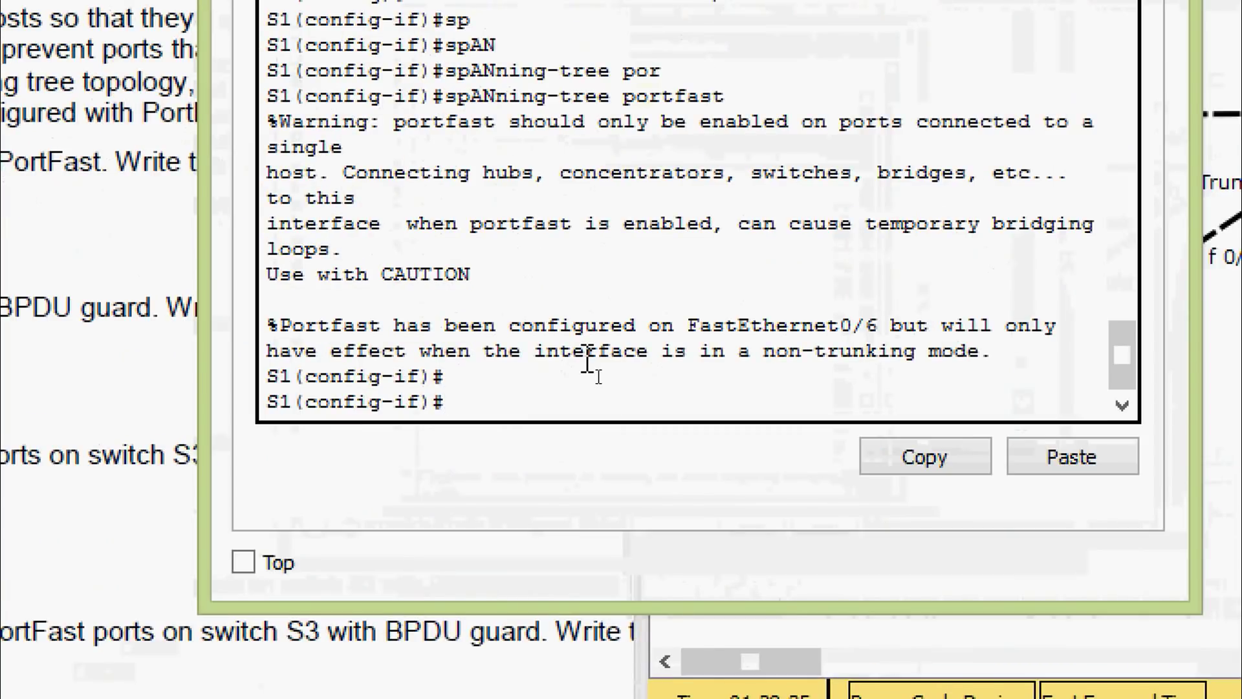
{"action": "type", "text": "sp"}
{"action": "key", "text": "Tab"}
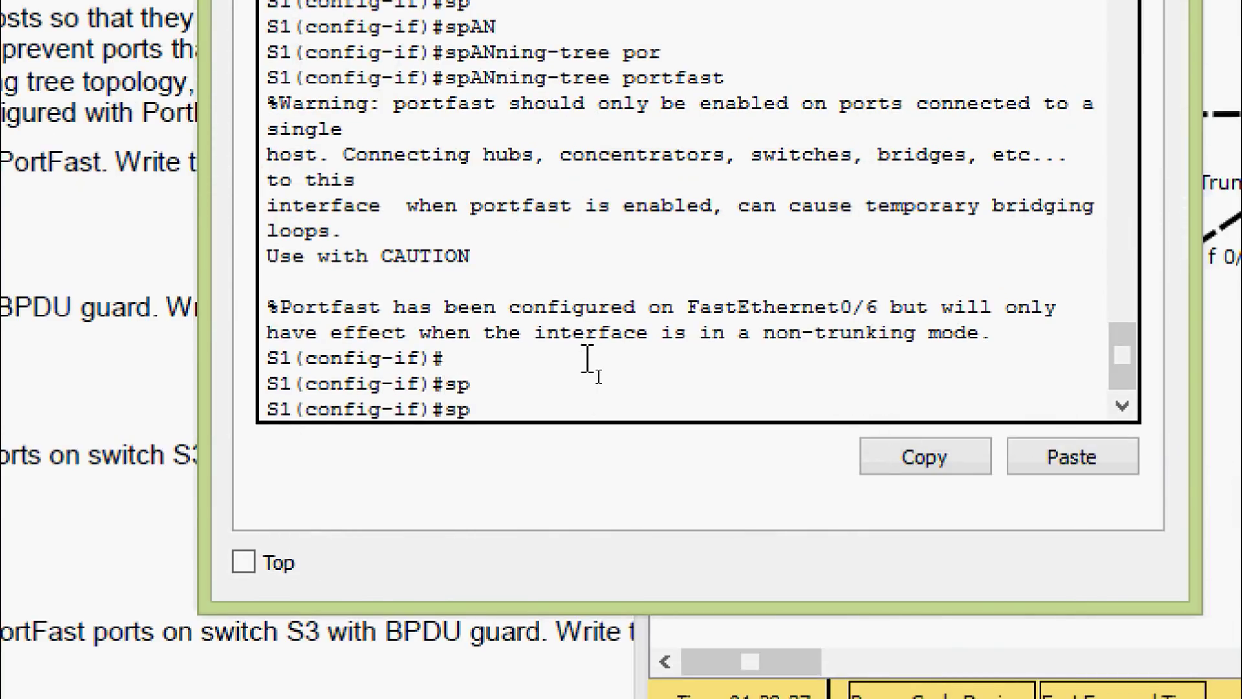
{"action": "type", "text": "AN"}
{"action": "key", "text": "Tab"}
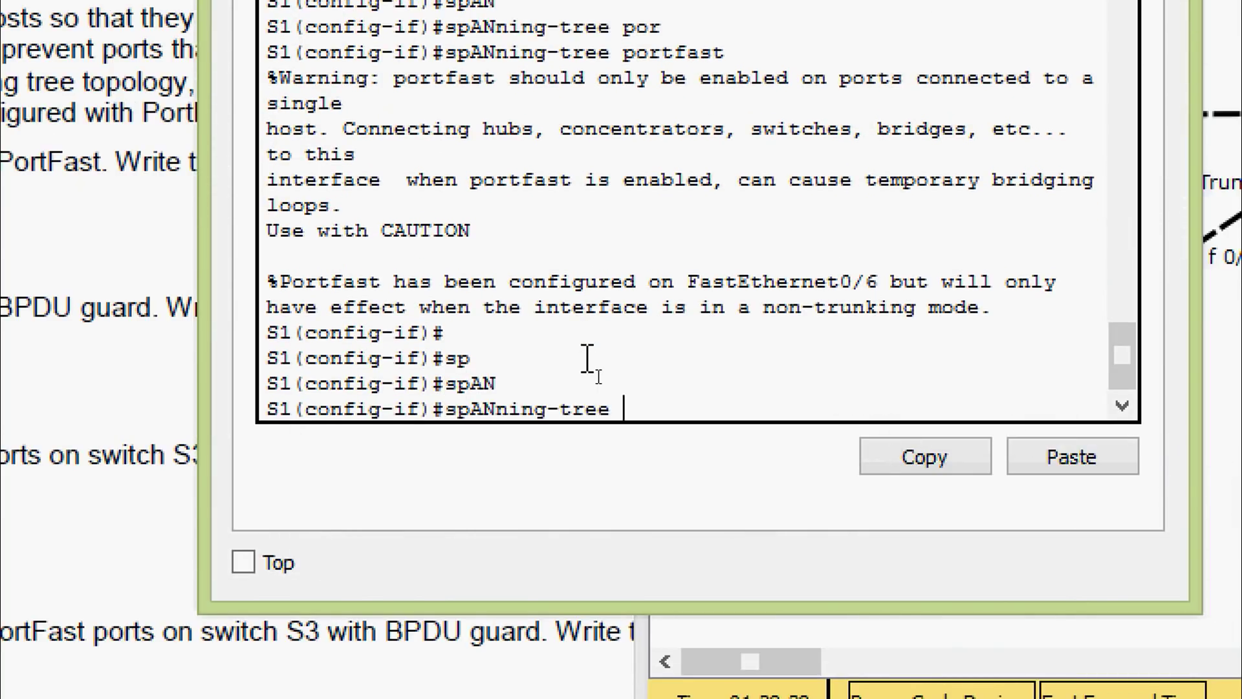
{"action": "type", "text": "bp"}
{"action": "key", "text": "Tab"}
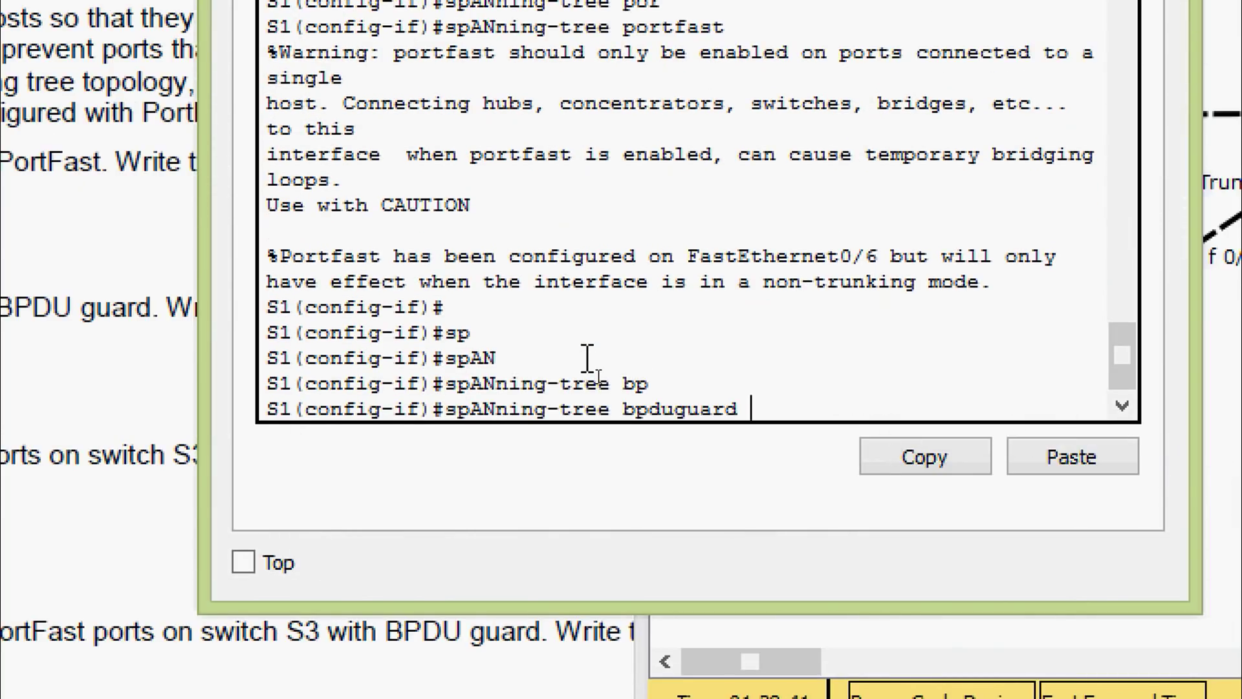
{"action": "type", "text": "ena"}
{"action": "key", "text": "Tab"}
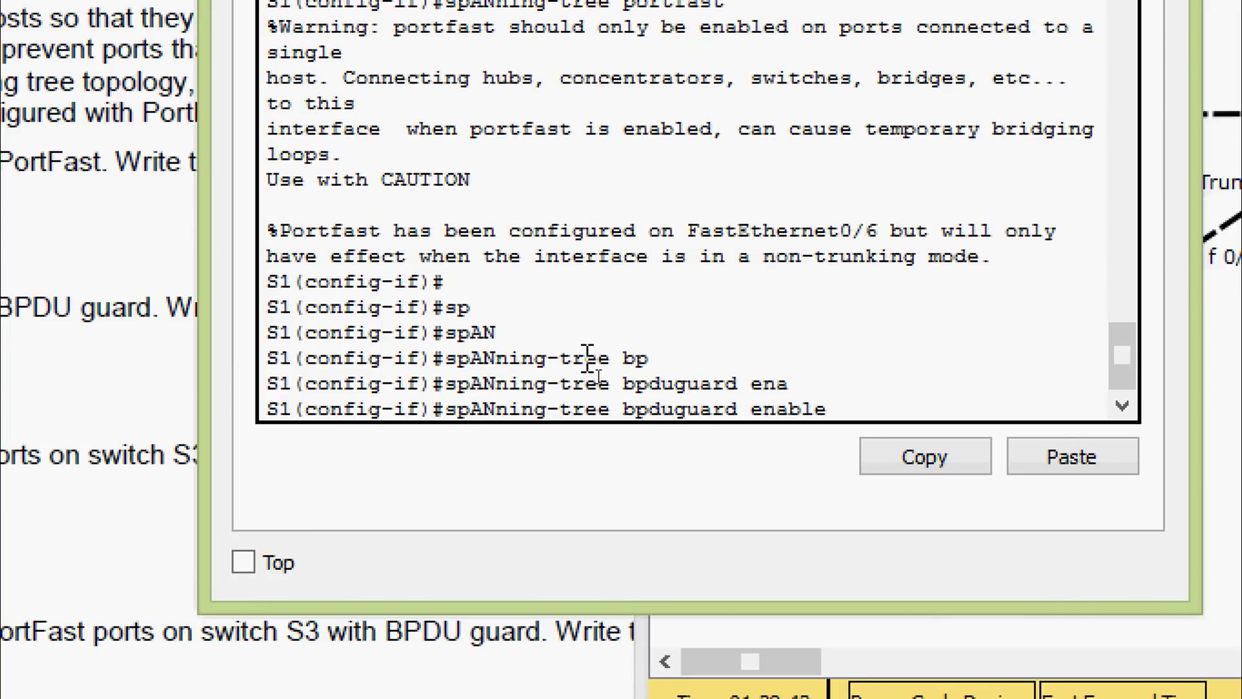
{"action": "key", "text": "Return"}
{"action": "key", "text": "Return"}
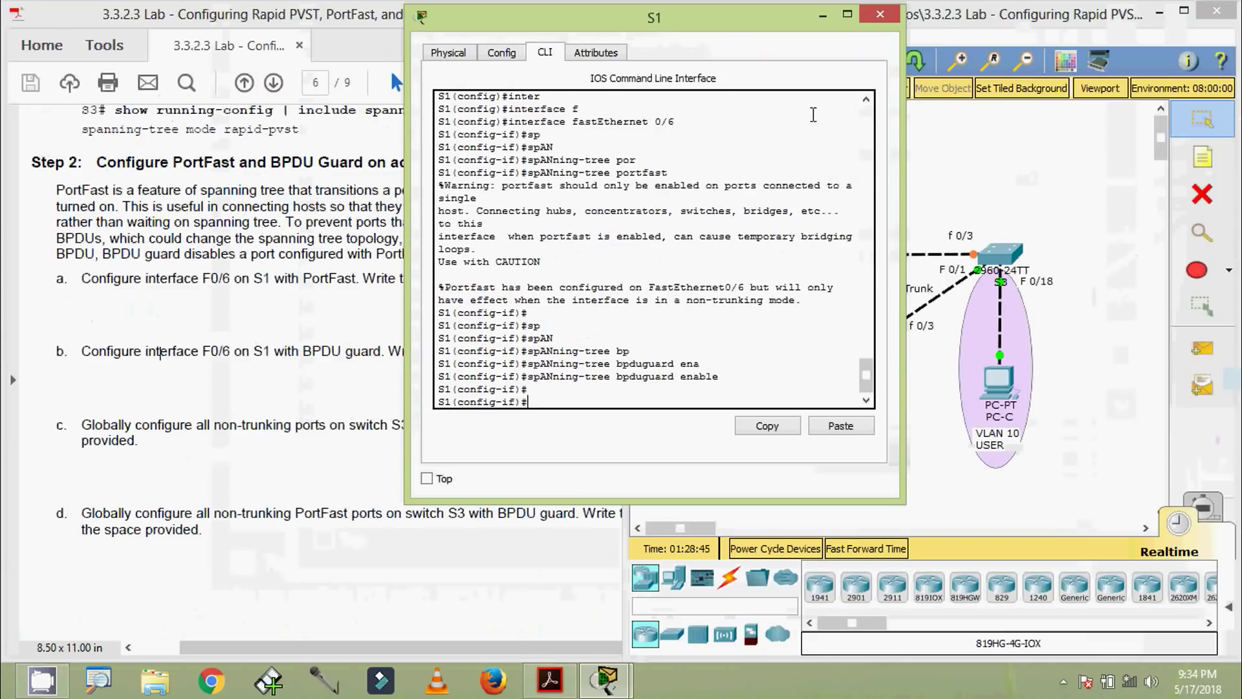
{"action": "left_click", "coordinate": [868, 19]}
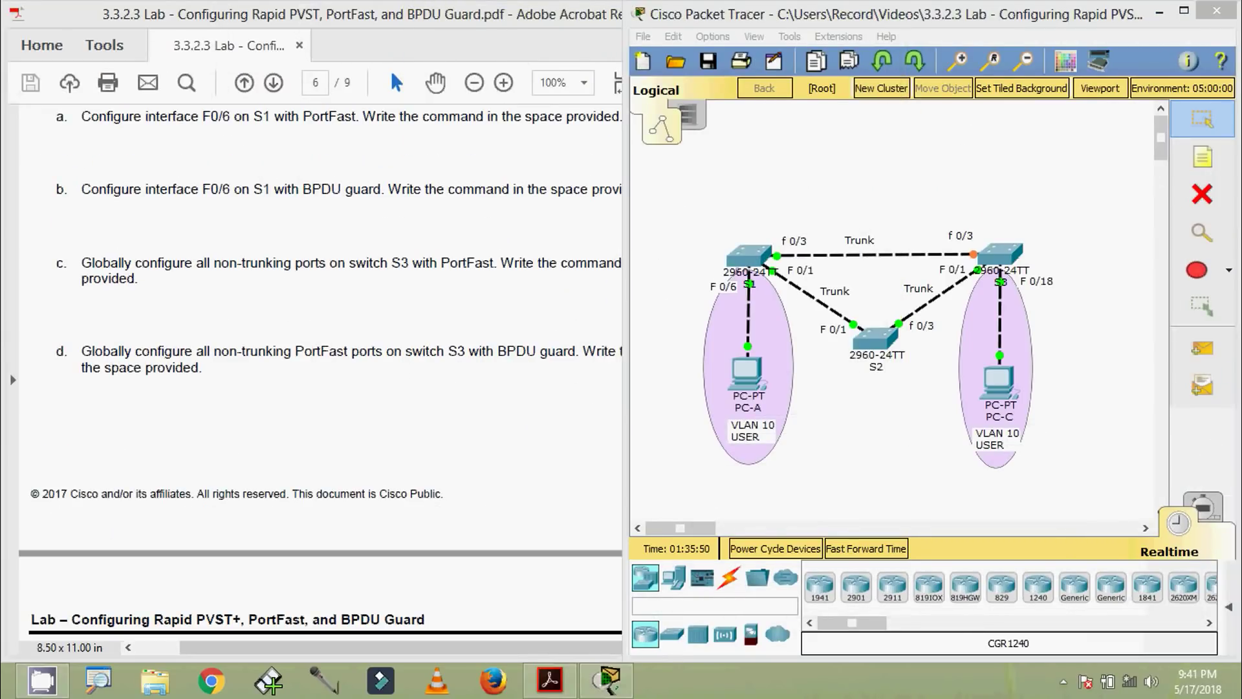
Open switch S3's CLI and enter global configuration mode after clearing an abandoned partial command
{"action": "left_click", "coordinate": [123, 288]}
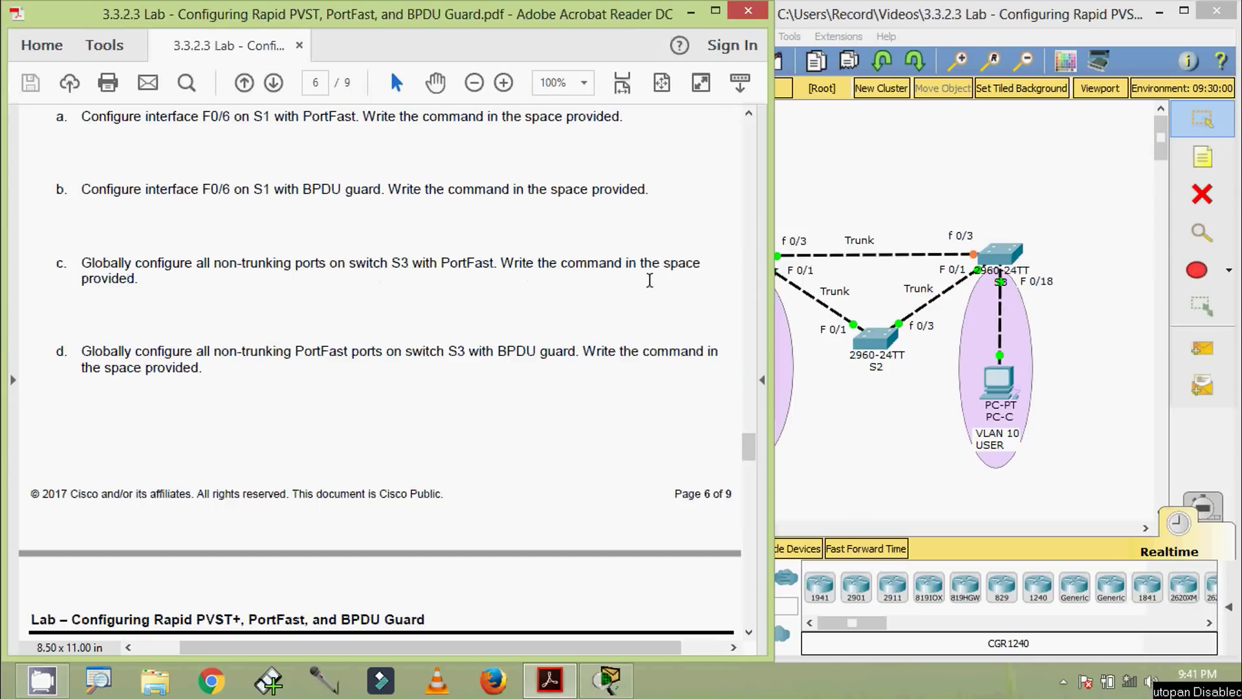
{"action": "left_click", "coordinate": [856, 421]}
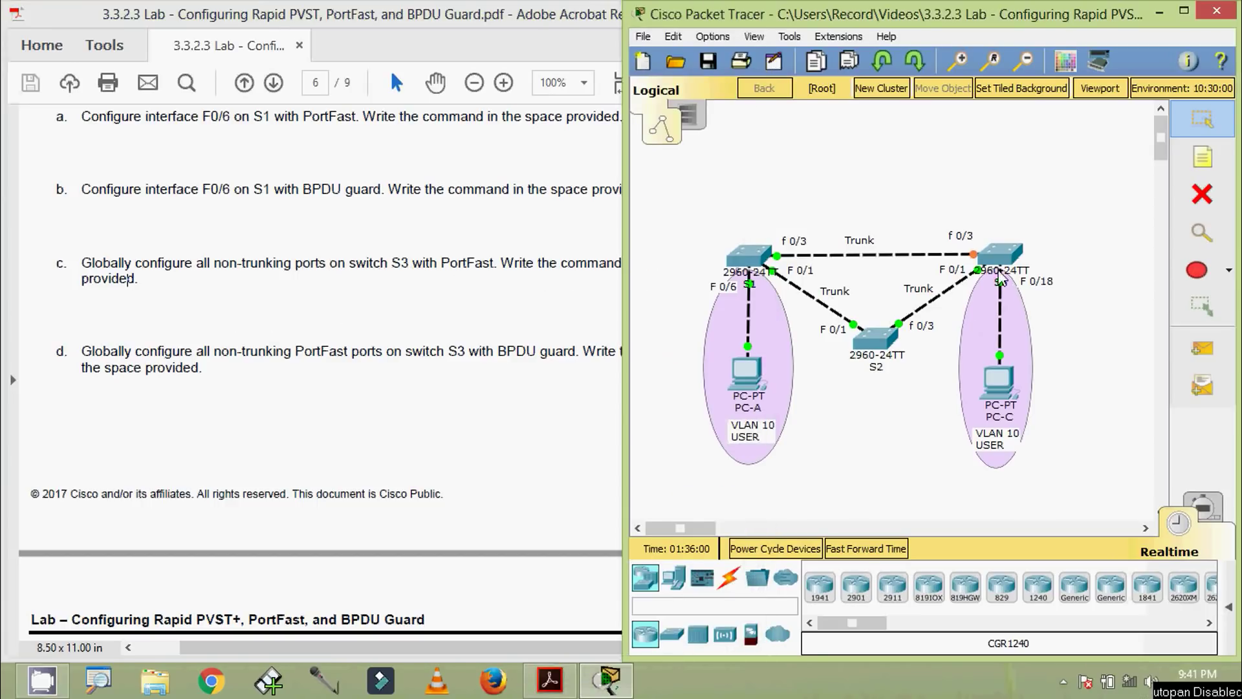
{"action": "left_click", "coordinate": [1000, 253]}
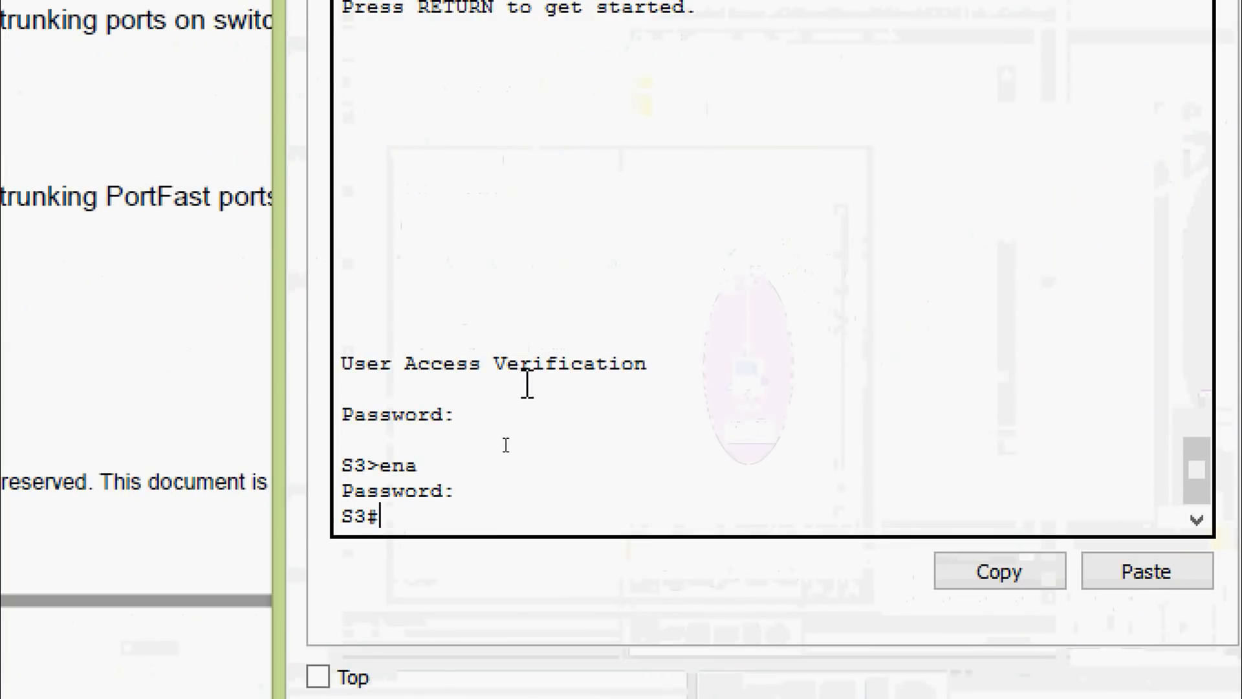
{"action": "type", "text": "sp"}
{"action": "key", "text": "Tab"}
{"action": "type", "text": "an"}
{"action": "key", "text": "Tab"}
{"action": "key", "text": "BackSpace"}
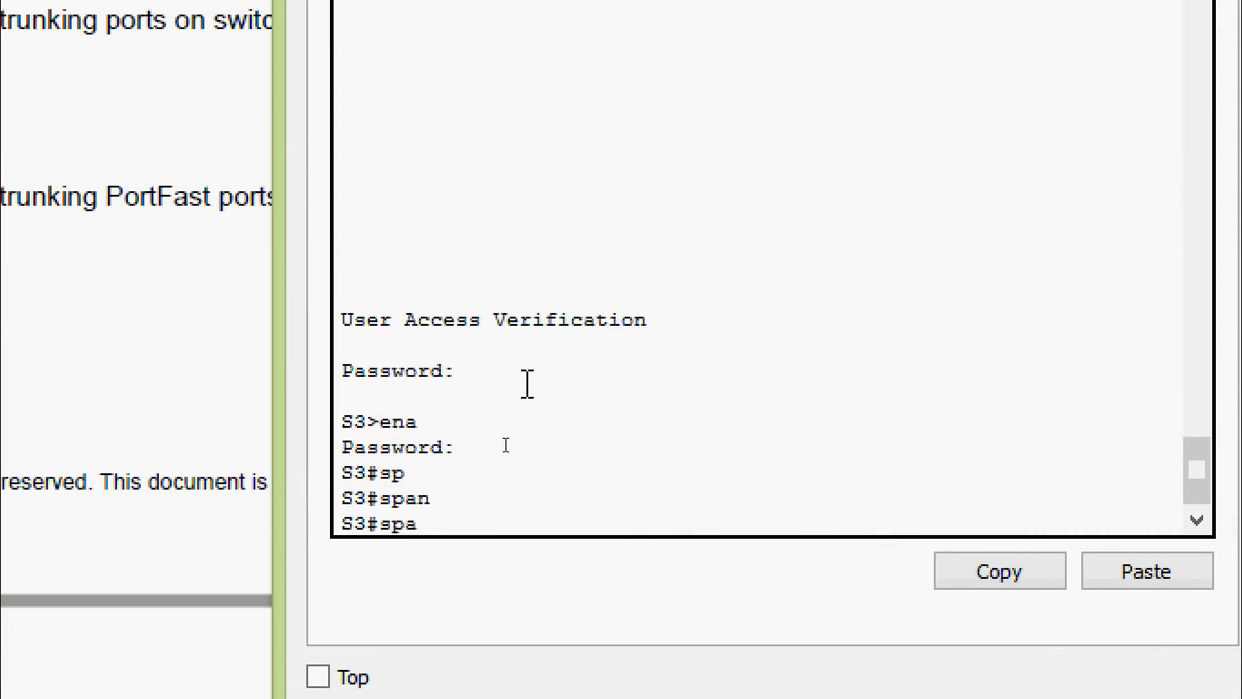
{"action": "key", "text": "BackSpace"}
{"action": "key", "text": "BackSpace"}
{"action": "key", "text": "BackSpace"}
{"action": "type", "text": "conf"}
{"action": "key", "text": "Tab"}
{"action": "key", "text": "Tab"}
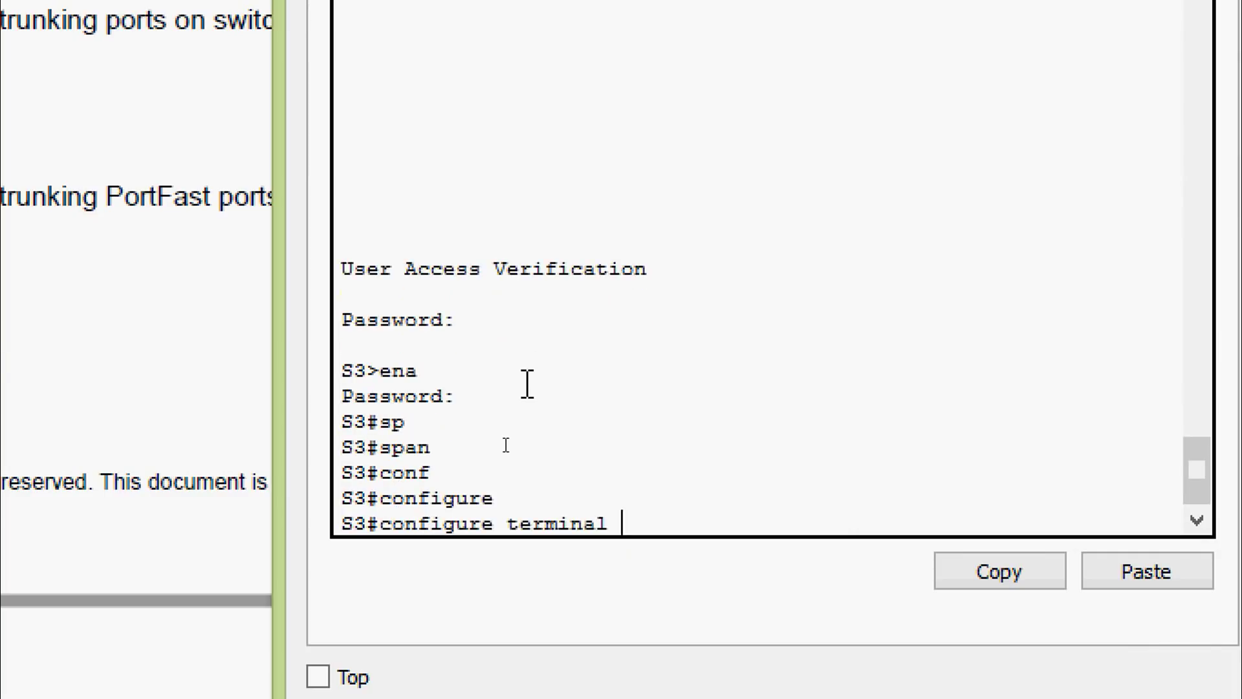
{"action": "key", "text": "Return"}
{"action": "key", "text": "Return"}
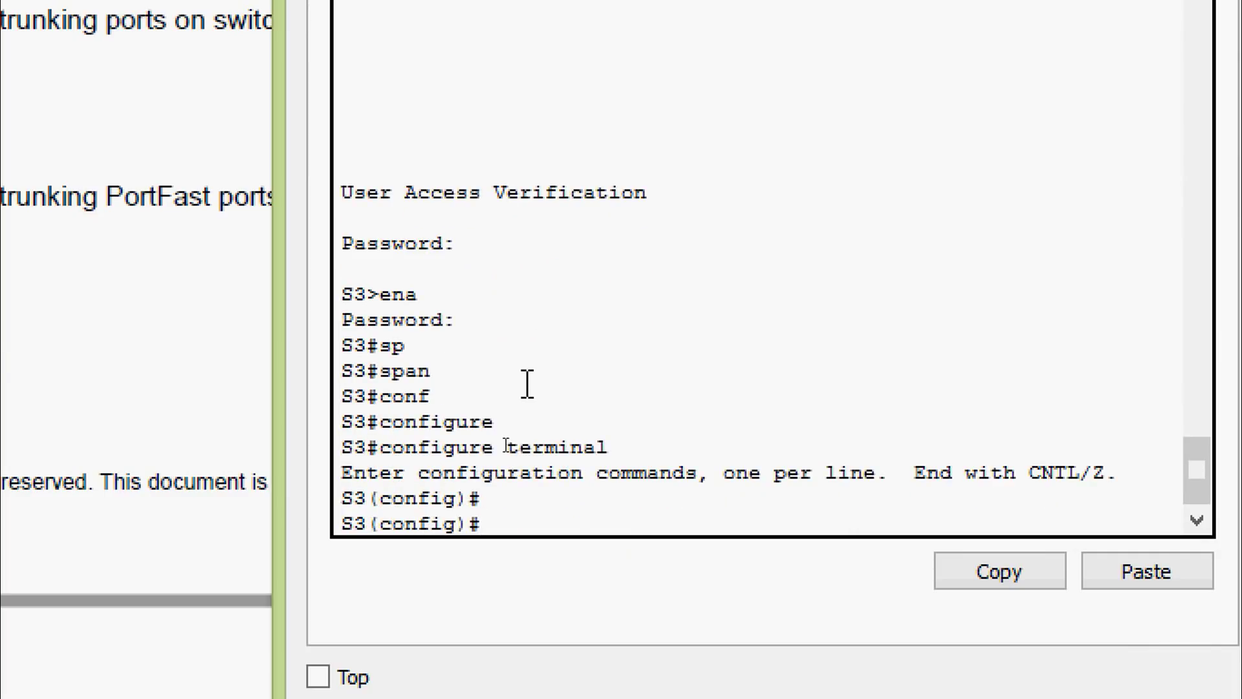
Run 'spanning-tree portfast default' on S3, then close the S3 window
{"action": "type", "text": "sp"}
{"action": "key", "text": "Tab"}
{"action": "type", "text": "por"}
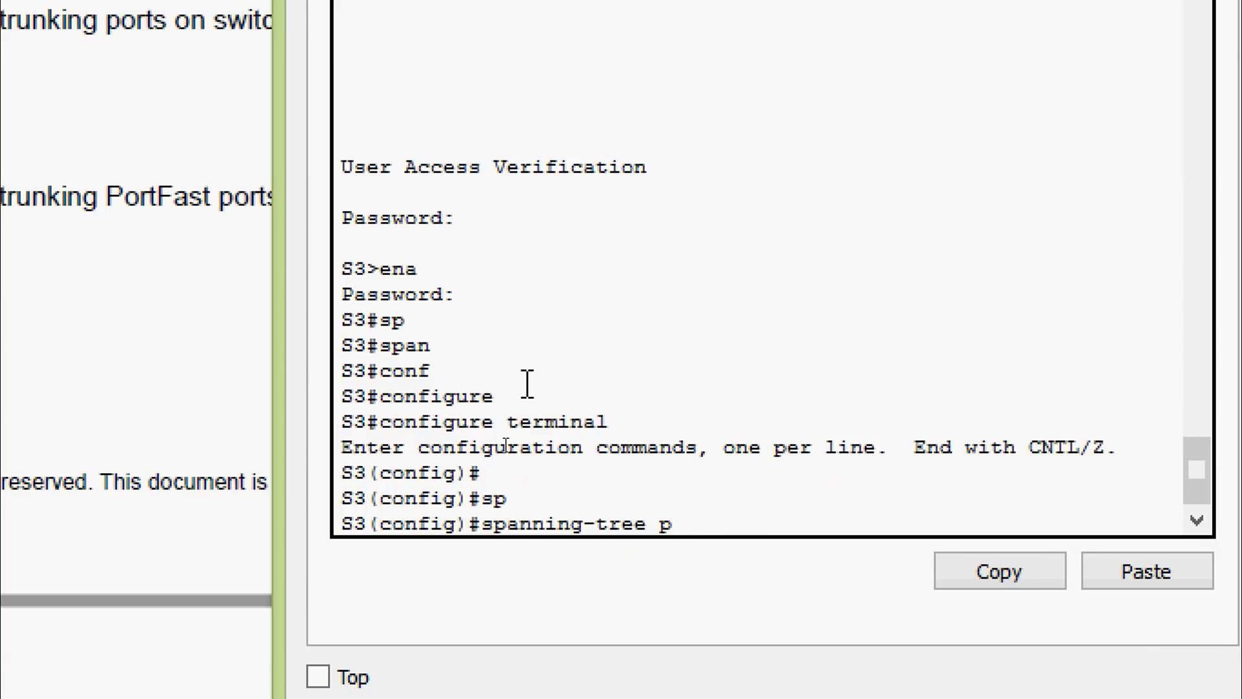
{"action": "key", "text": "Tab"}
{"action": "type", "text": "de"}
{"action": "key", "text": "Tab"}
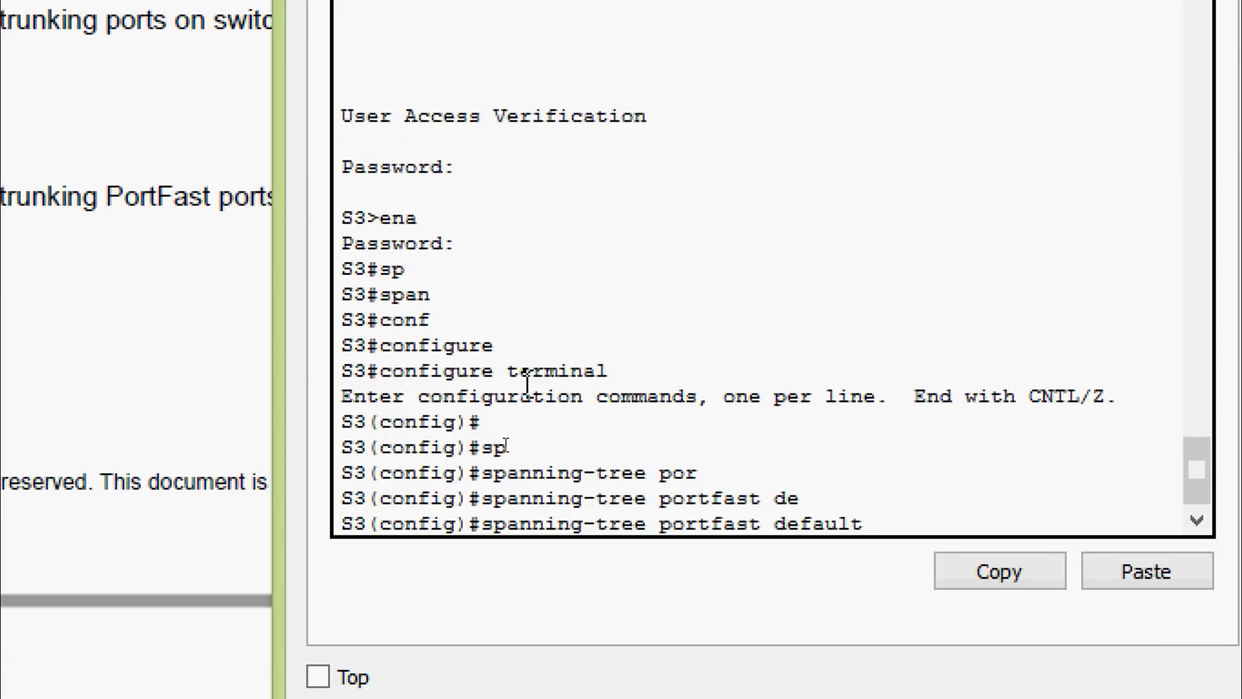
{"action": "key", "text": "Return"}
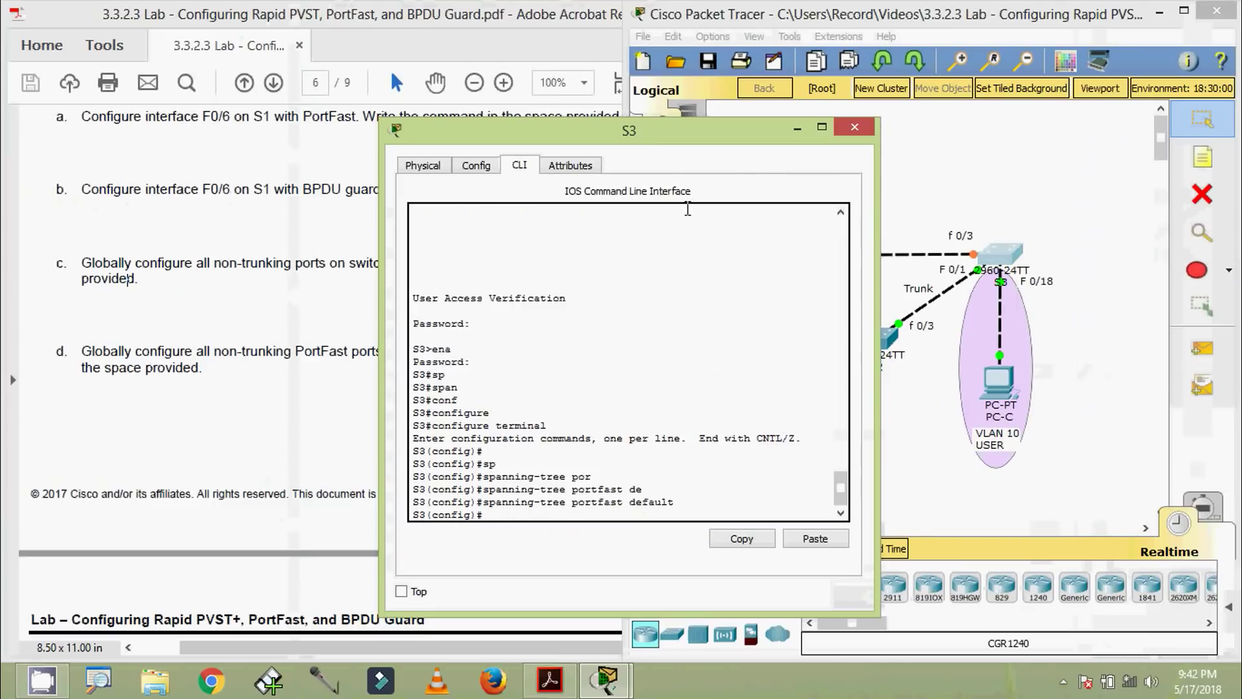
{"action": "left_click", "coordinate": [840, 128]}
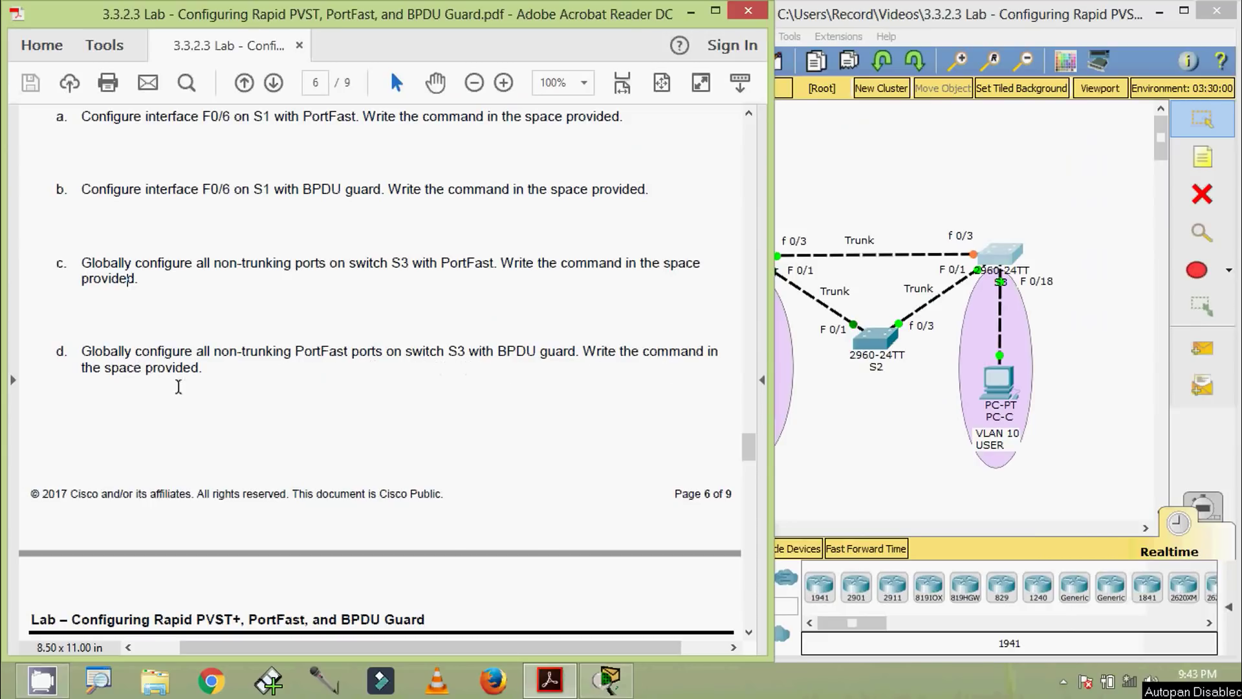
Enter 'spanning-tree portfast bpduguard default' on S3, highlight the rejected bpduguard keyword, then close the window
{"action": "left_click", "coordinate": [979, 276]}
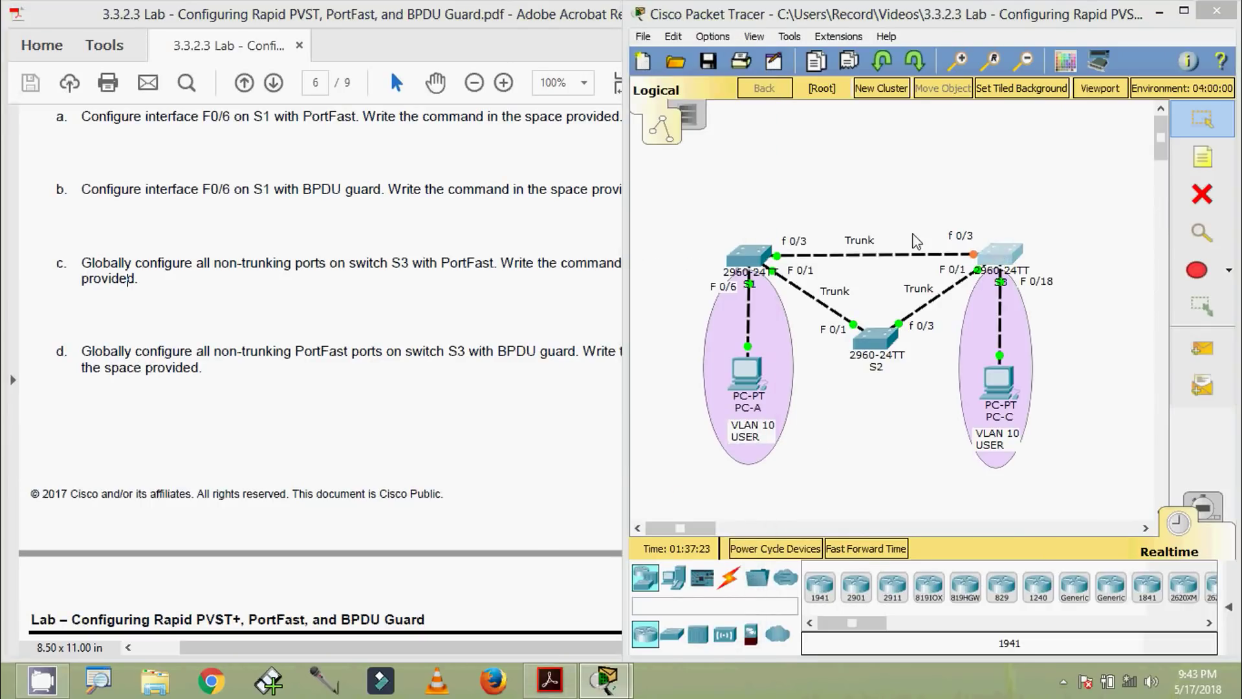
{"action": "left_click", "coordinate": [979, 276]}
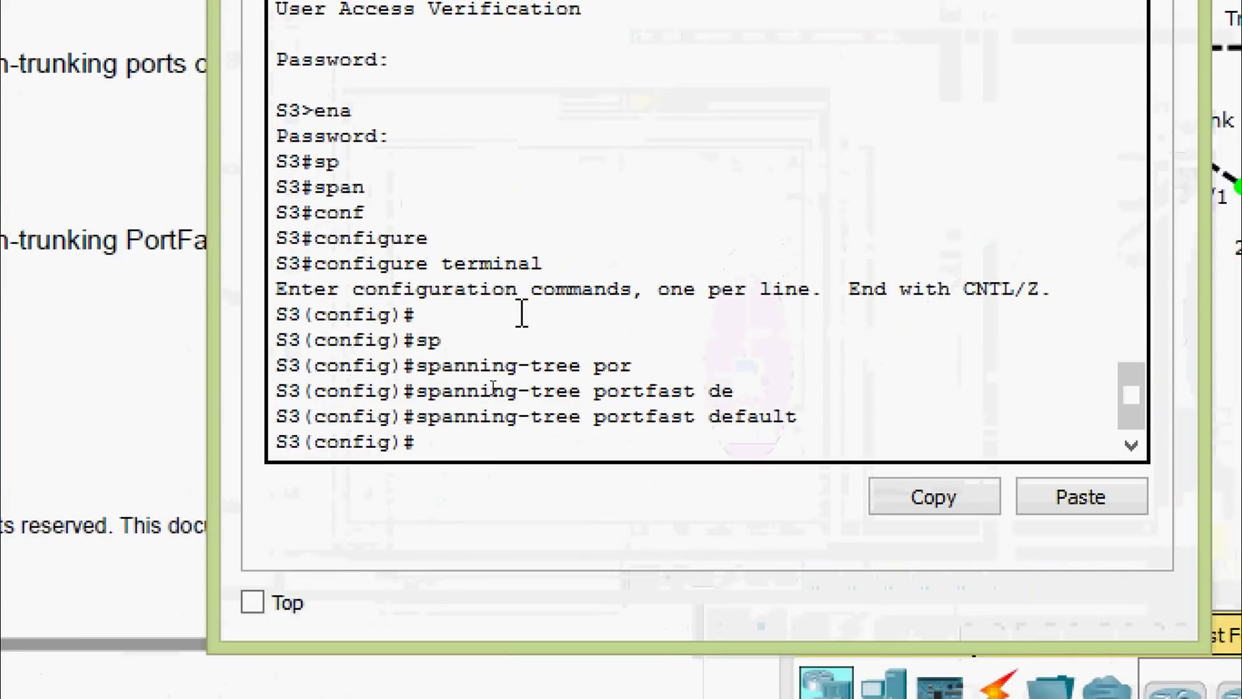
{"action": "type", "text": "spa"}
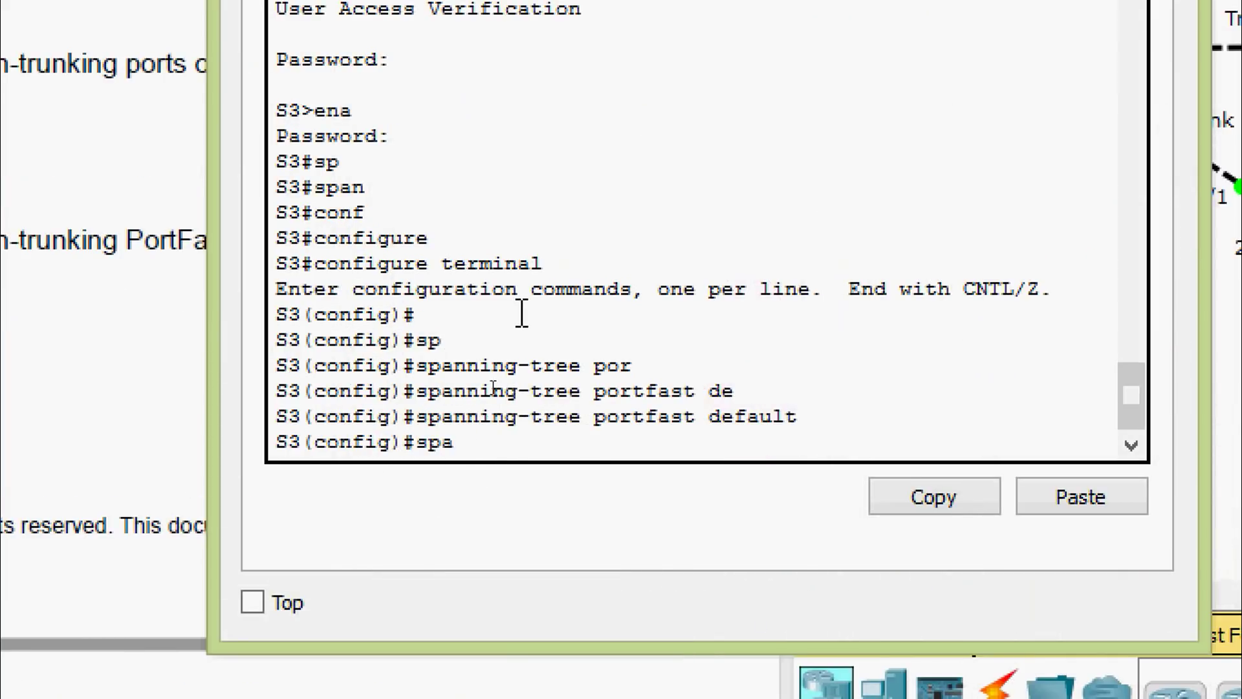
{"action": "key", "text": "Tab"}
{"action": "type", "text": "port"}
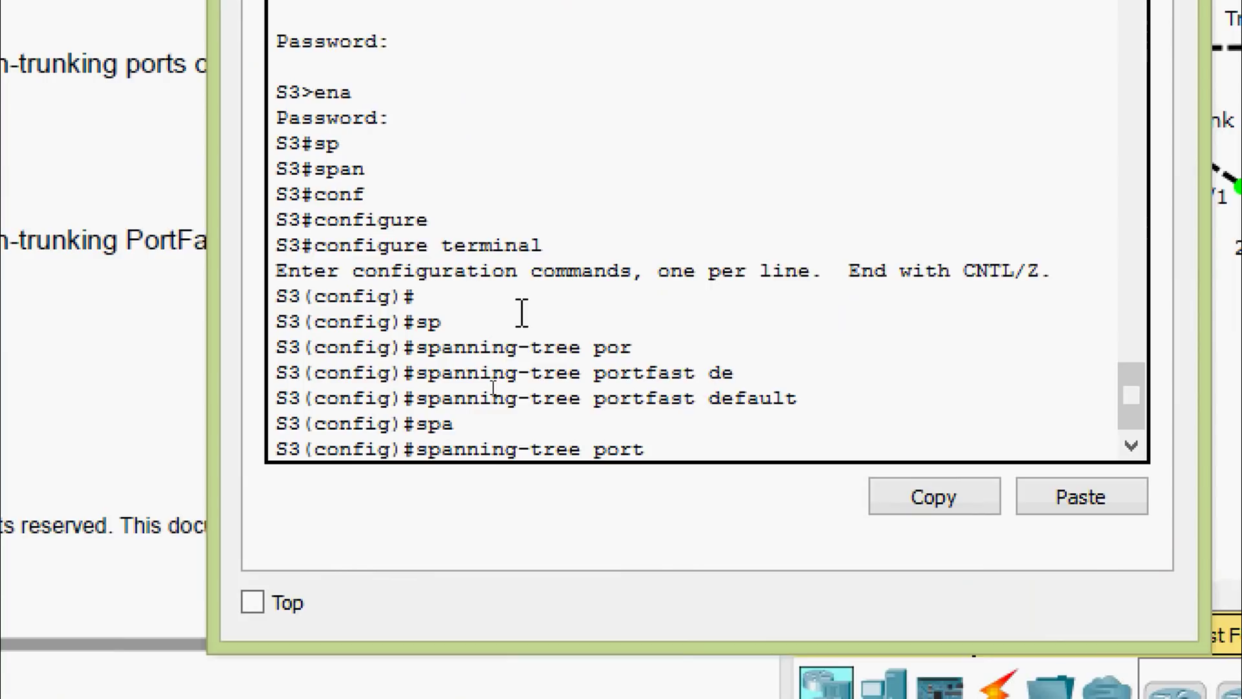
{"action": "key", "text": "Tab"}
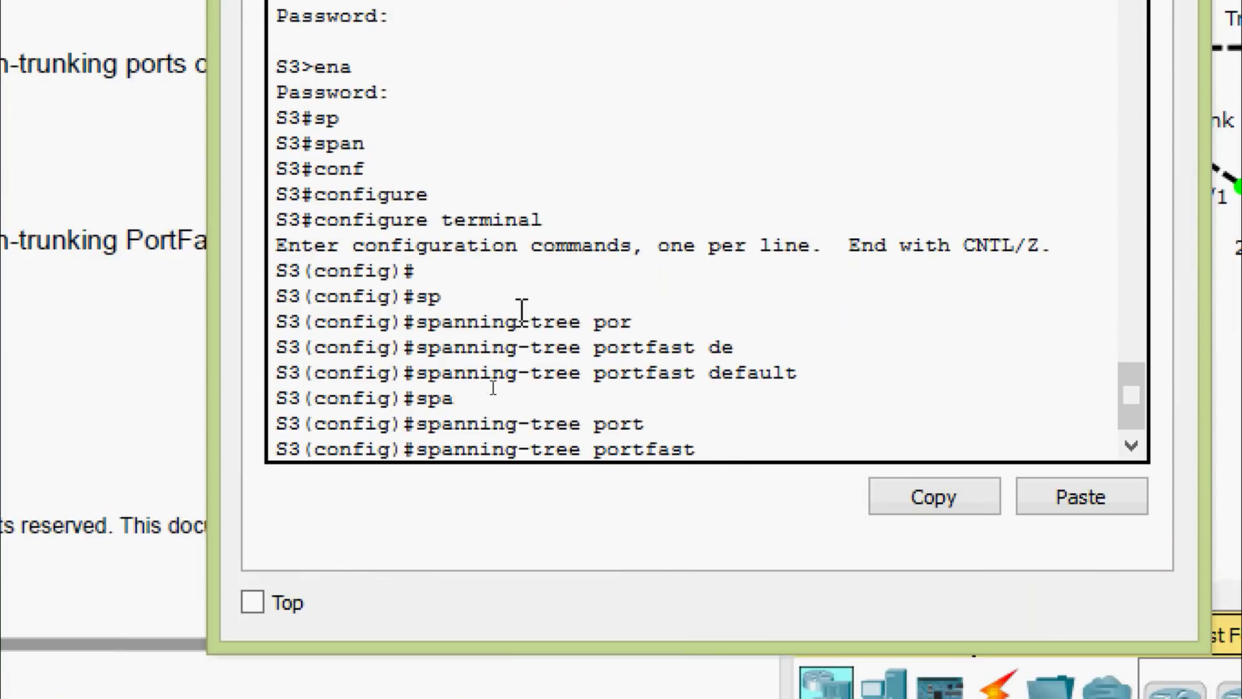
{"action": "type", "text": "bpduguard"}
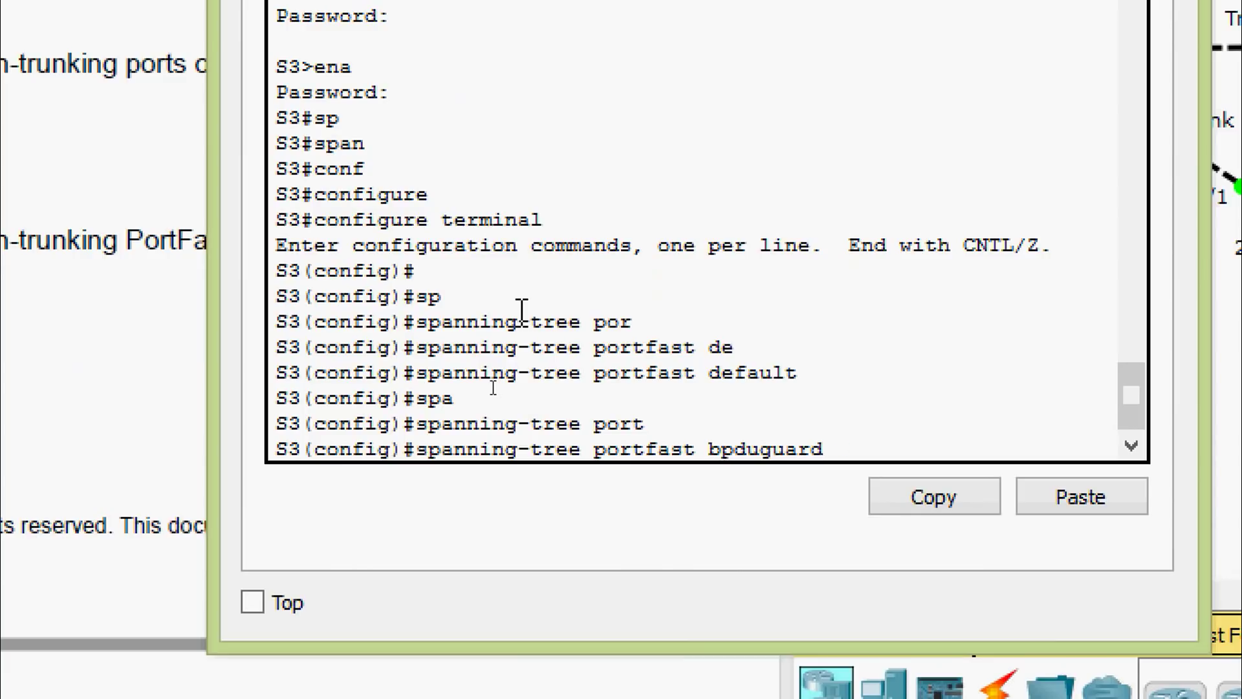
{"action": "type", "text": " default"}
{"action": "key", "text": "Return"}
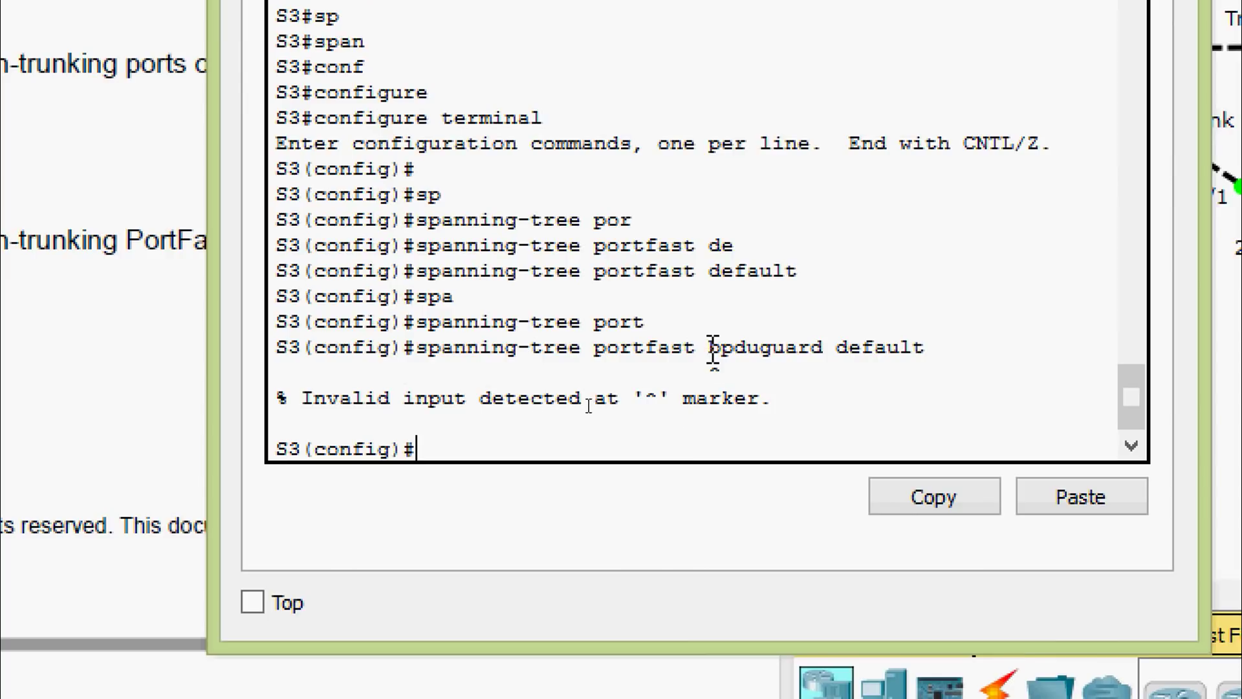
{"action": "left_click_drag", "start_coordinate": [710, 349], "coordinate": [822, 353]}
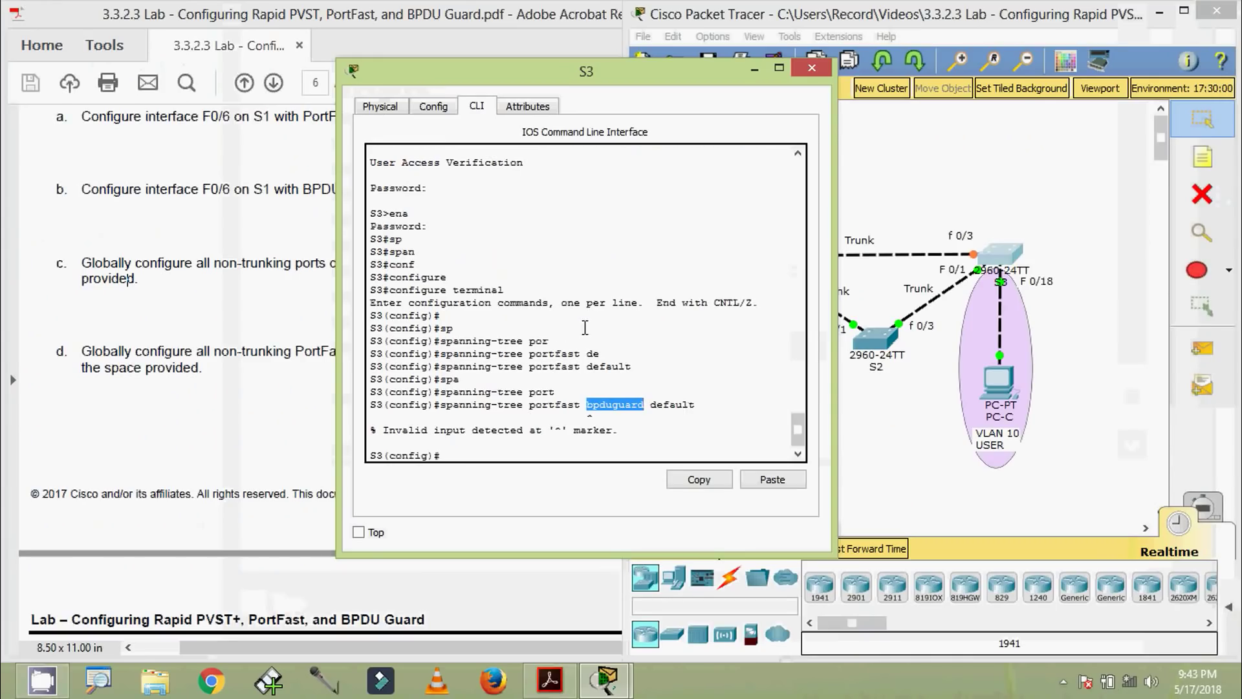
{"action": "left_click", "coordinate": [812, 68]}
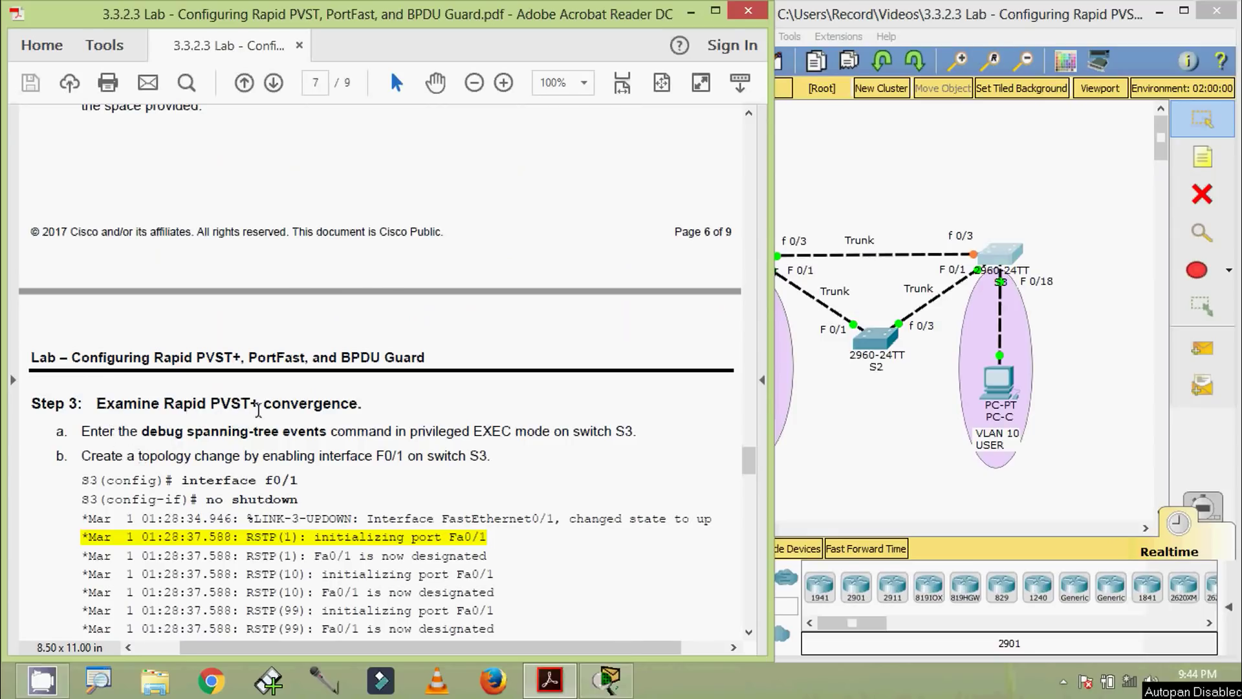
{"action": "scroll", "coordinate": [321, 430], "scroll_direction": "down", "scroll_amount": 3}
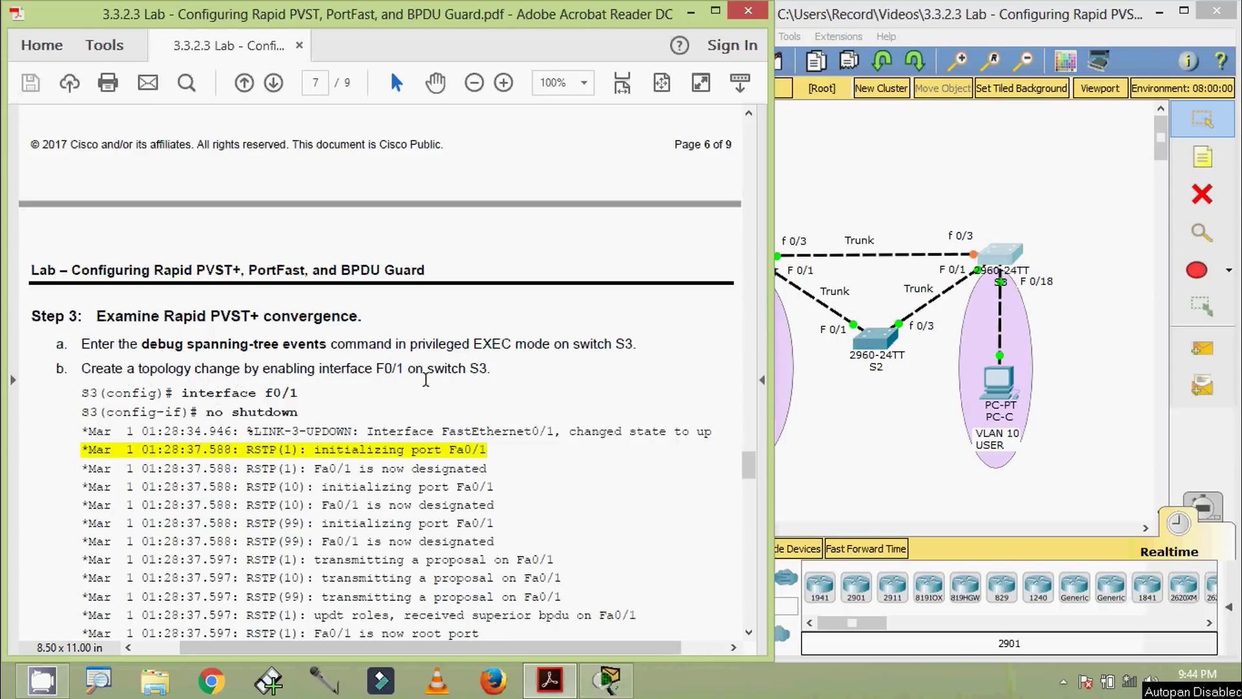
{"action": "scroll", "coordinate": [259, 388], "scroll_direction": "down", "scroll_amount": 1}
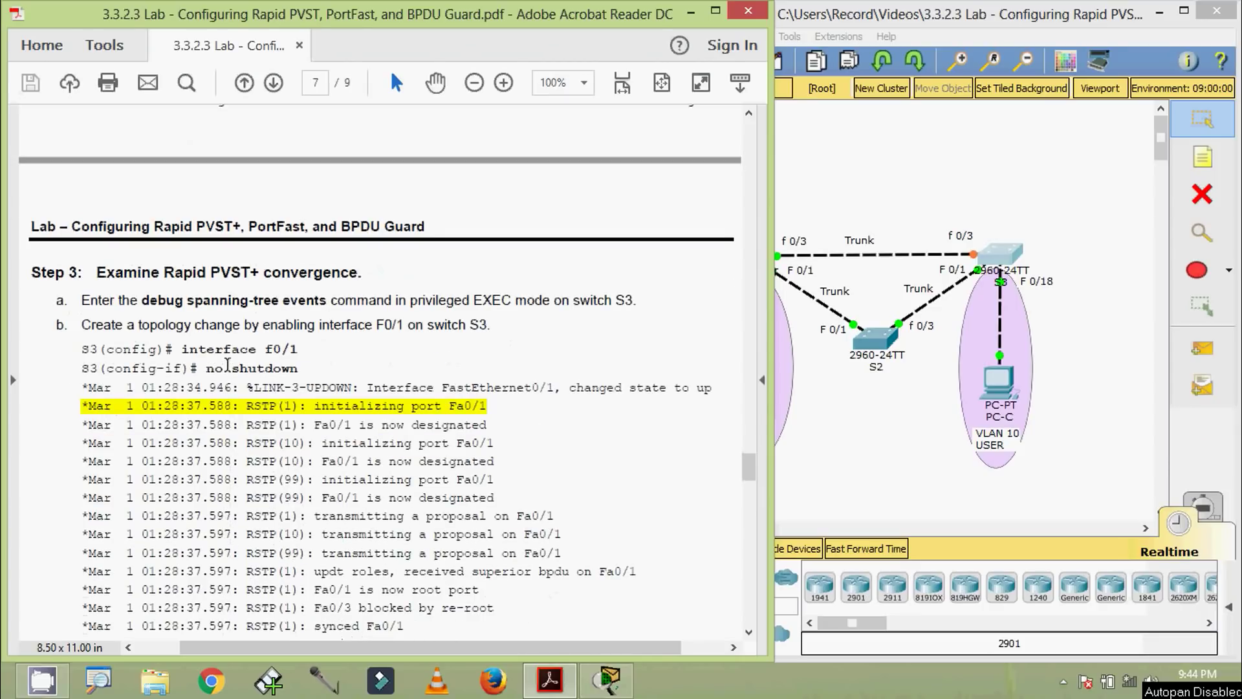
{"action": "left_click_drag", "start_coordinate": [178, 350], "coordinate": [328, 351]}
{"action": "left_click", "coordinate": [315, 369]}
{"action": "left_click_drag", "start_coordinate": [232, 369], "coordinate": [308, 388]}
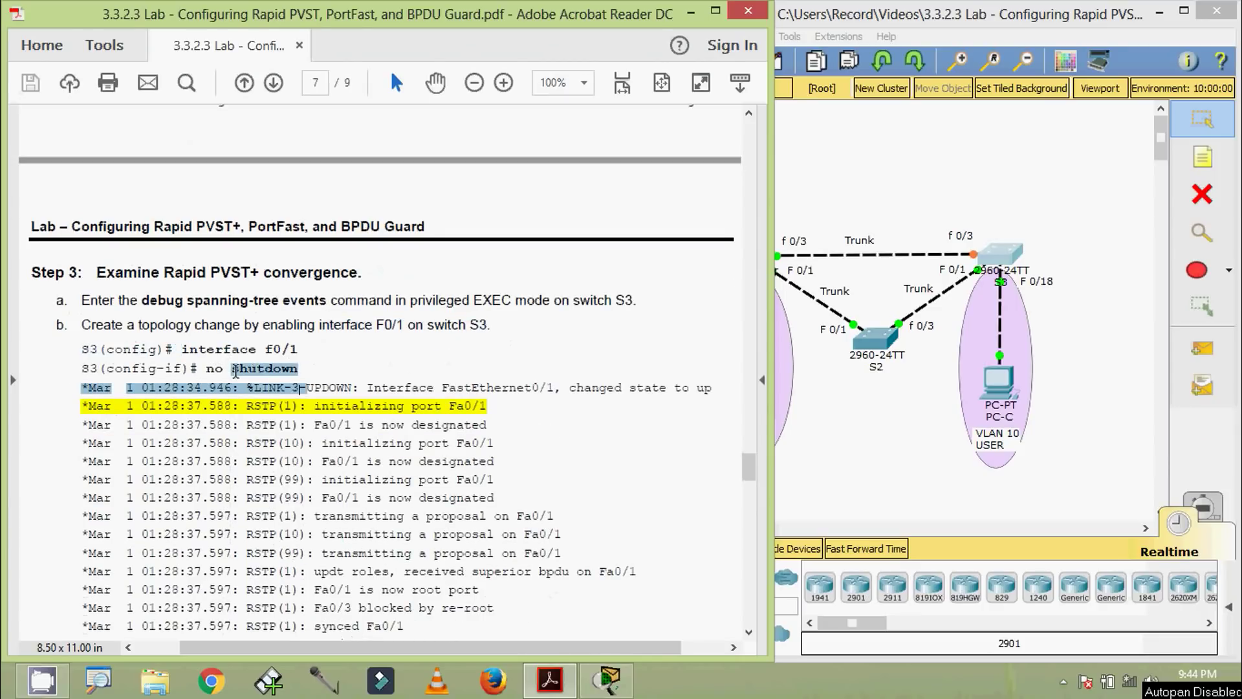
{"action": "left_click", "coordinate": [265, 368]}
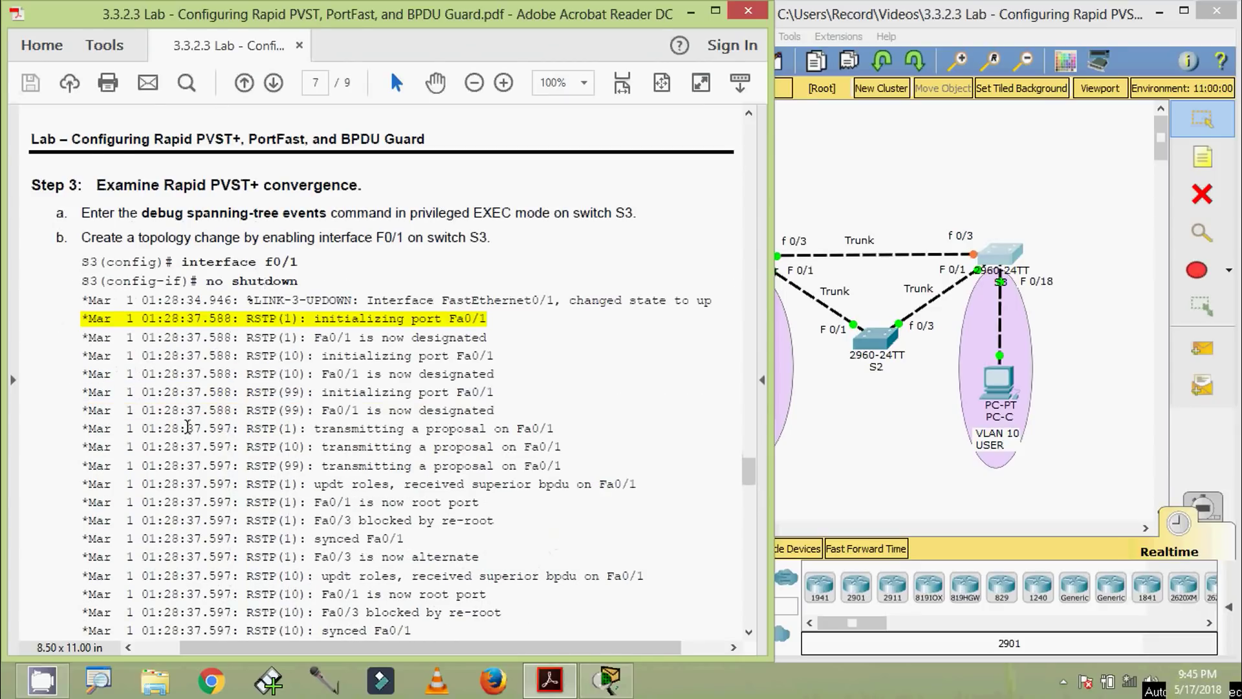
{"action": "scroll", "coordinate": [187, 427], "scroll_direction": "down", "scroll_amount": 2}
{"action": "left_click_drag", "start_coordinate": [405, 319], "coordinate": [481, 318]}
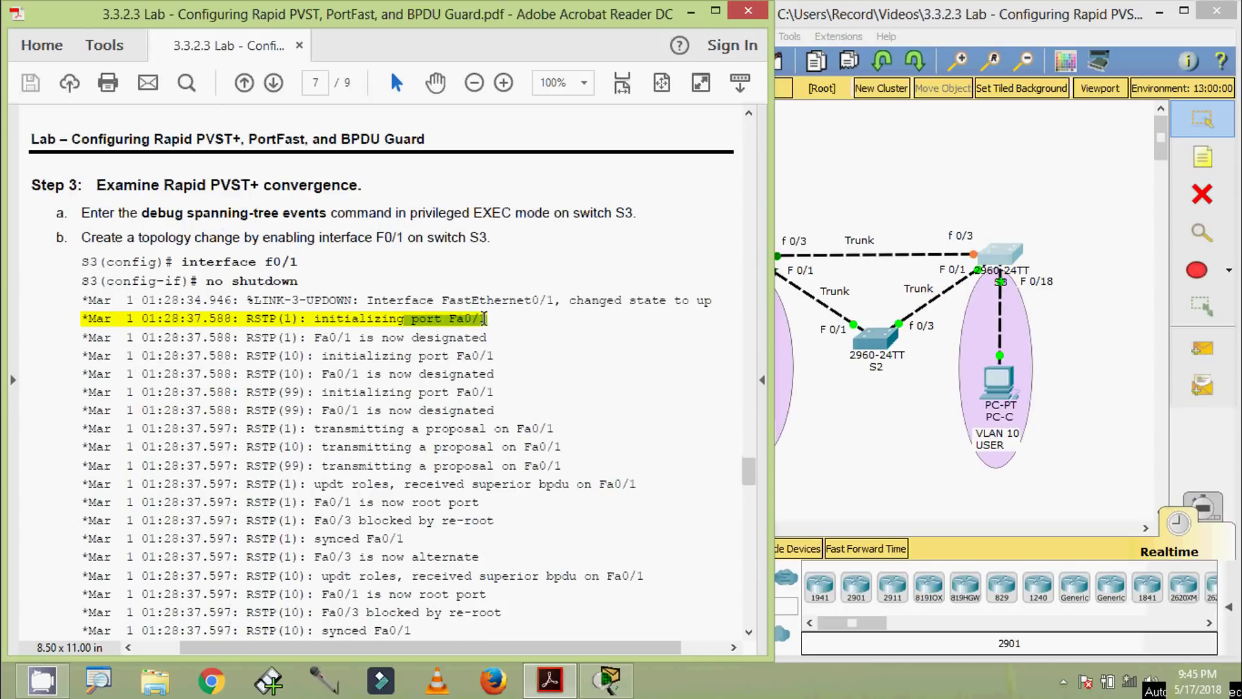
{"action": "scroll", "coordinate": [288, 380], "scroll_direction": "down", "scroll_amount": 7}
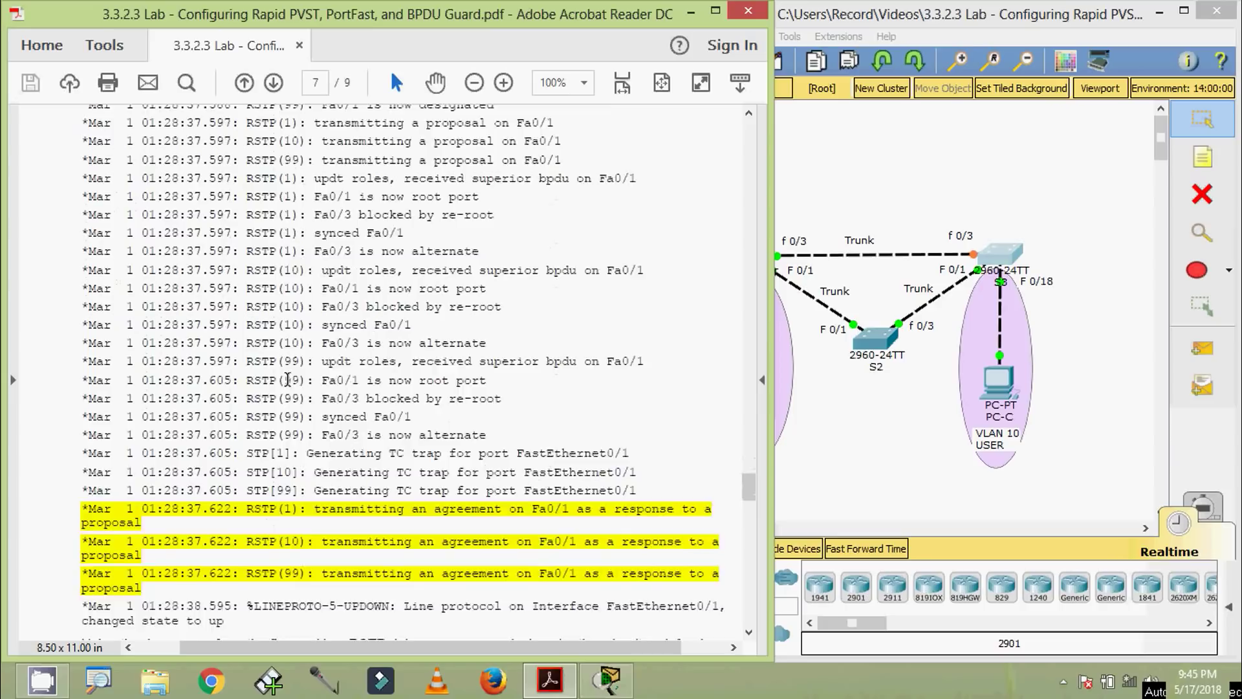
{"action": "scroll", "coordinate": [288, 380], "scroll_direction": "down", "scroll_amount": 2}
{"action": "scroll", "coordinate": [324, 456], "scroll_direction": "down", "scroll_amount": 1}
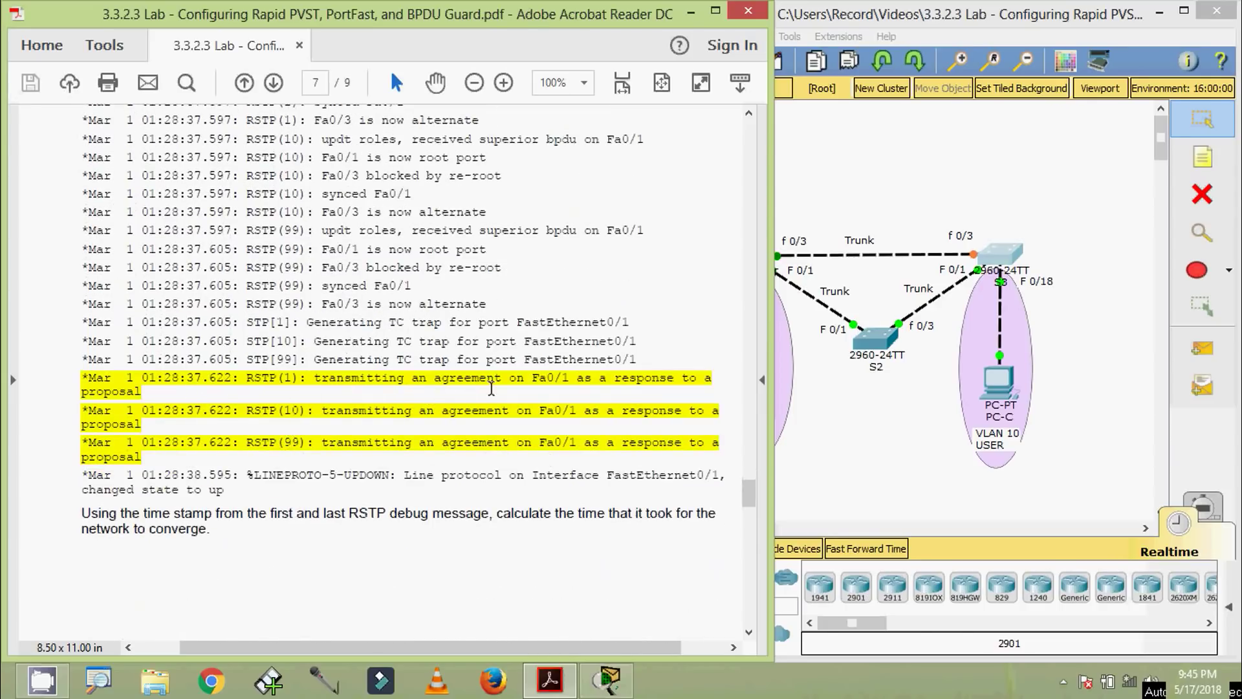
{"action": "left_click_drag", "start_coordinate": [532, 381], "coordinate": [573, 381]}
{"action": "scroll", "coordinate": [361, 435], "scroll_direction": "down", "scroll_amount": 1}
{"action": "left_click", "coordinate": [343, 401]}
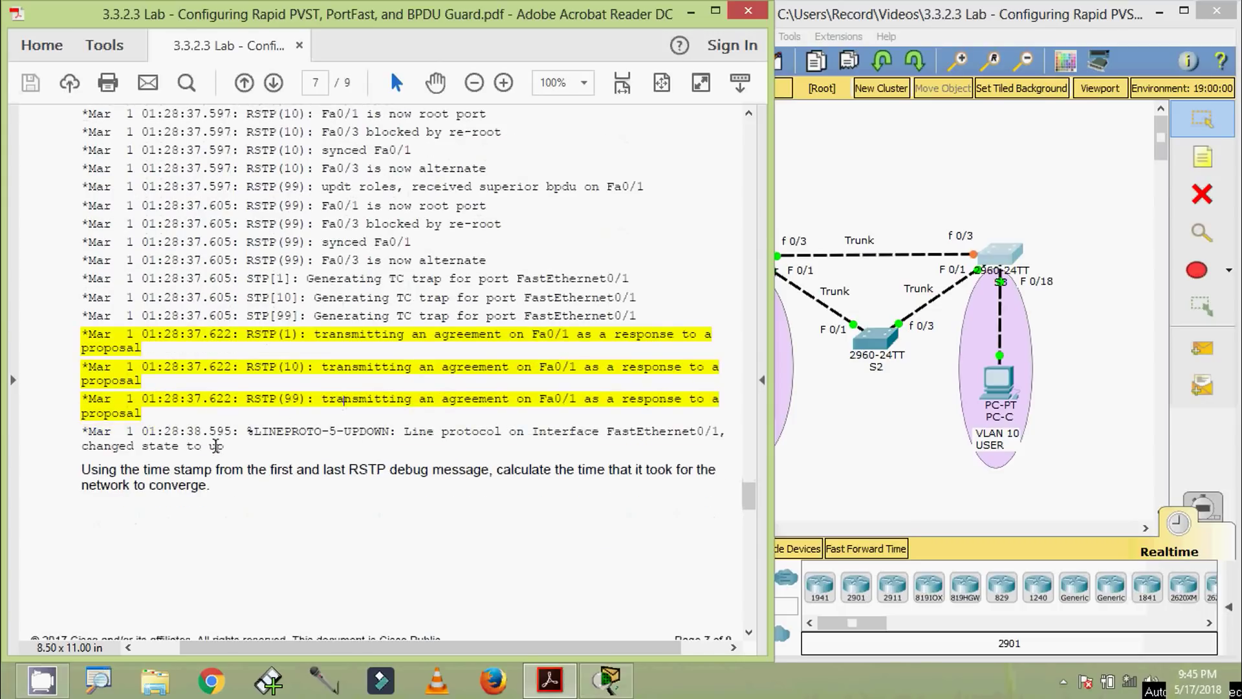
{"action": "scroll", "coordinate": [224, 476], "scroll_direction": "down", "scroll_amount": 1}
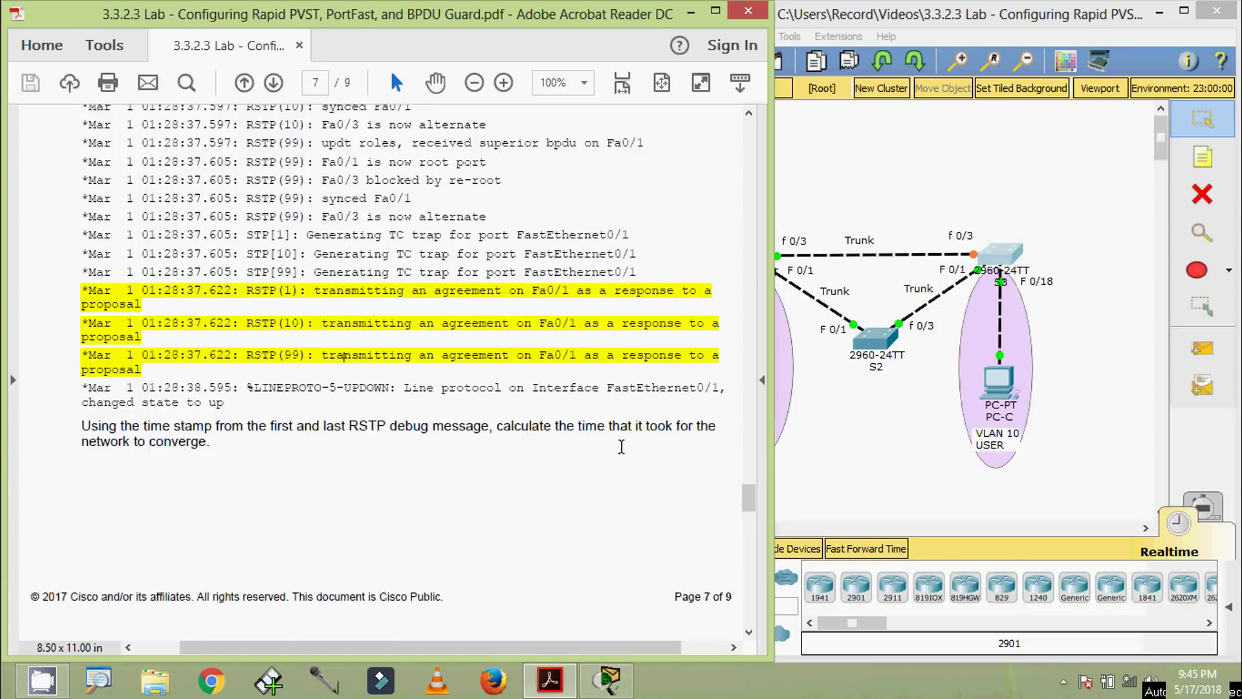
{"action": "scroll", "coordinate": [169, 480], "scroll_direction": "down", "scroll_amount": 3}
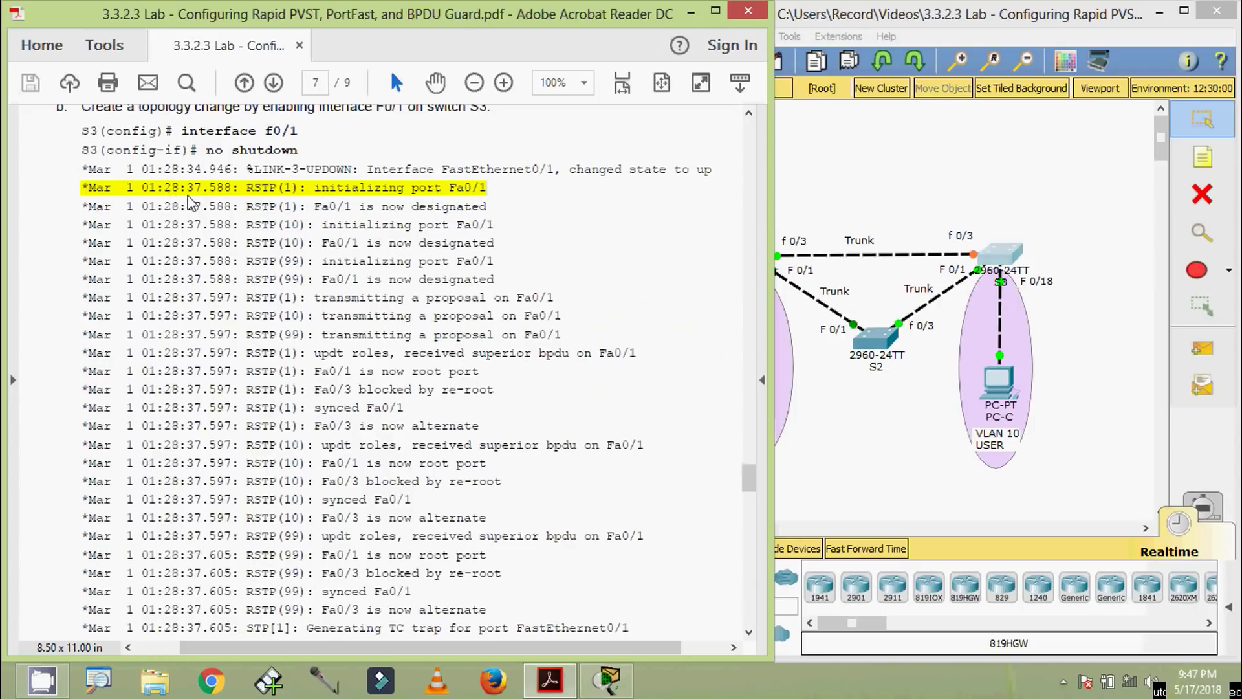
Highlight the last RSTP agreement timestamp on page 7, then scroll to page 8's Reflection and Appendix A
{"action": "scroll", "coordinate": [218, 277], "scroll_direction": "down", "scroll_amount": 3}
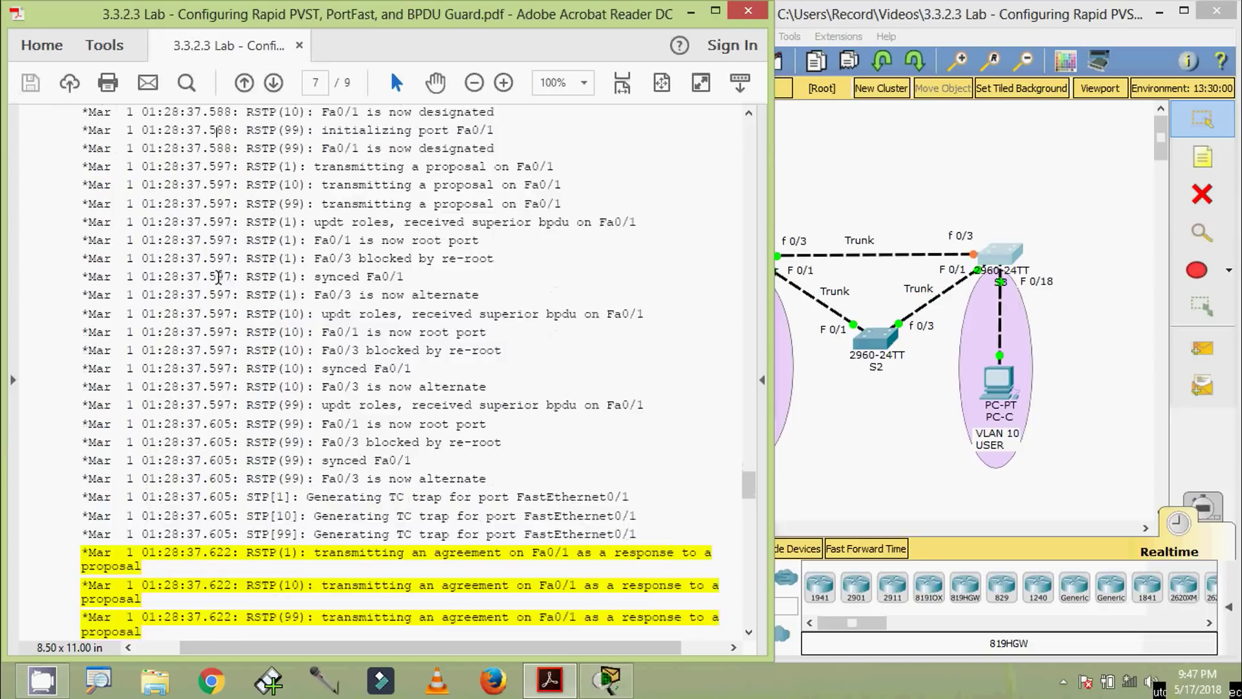
{"action": "scroll", "coordinate": [218, 277], "scroll_direction": "down", "scroll_amount": 3}
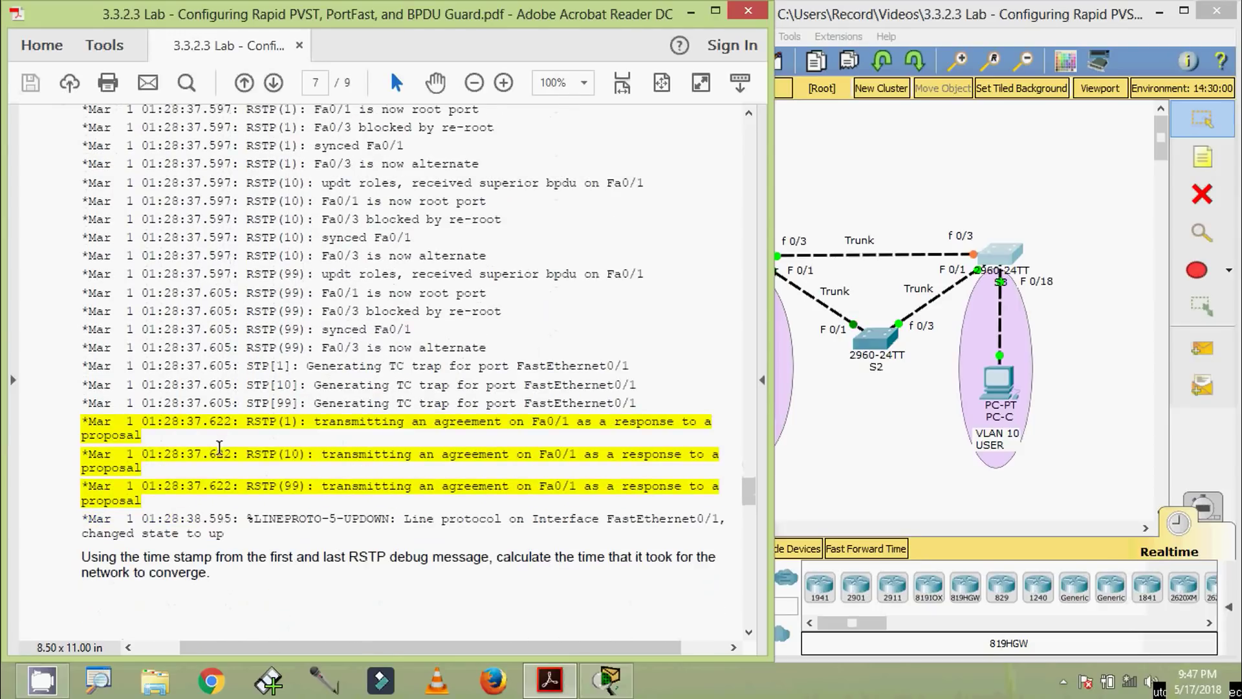
{"action": "left_click_drag", "start_coordinate": [164, 485], "coordinate": [228, 485]}
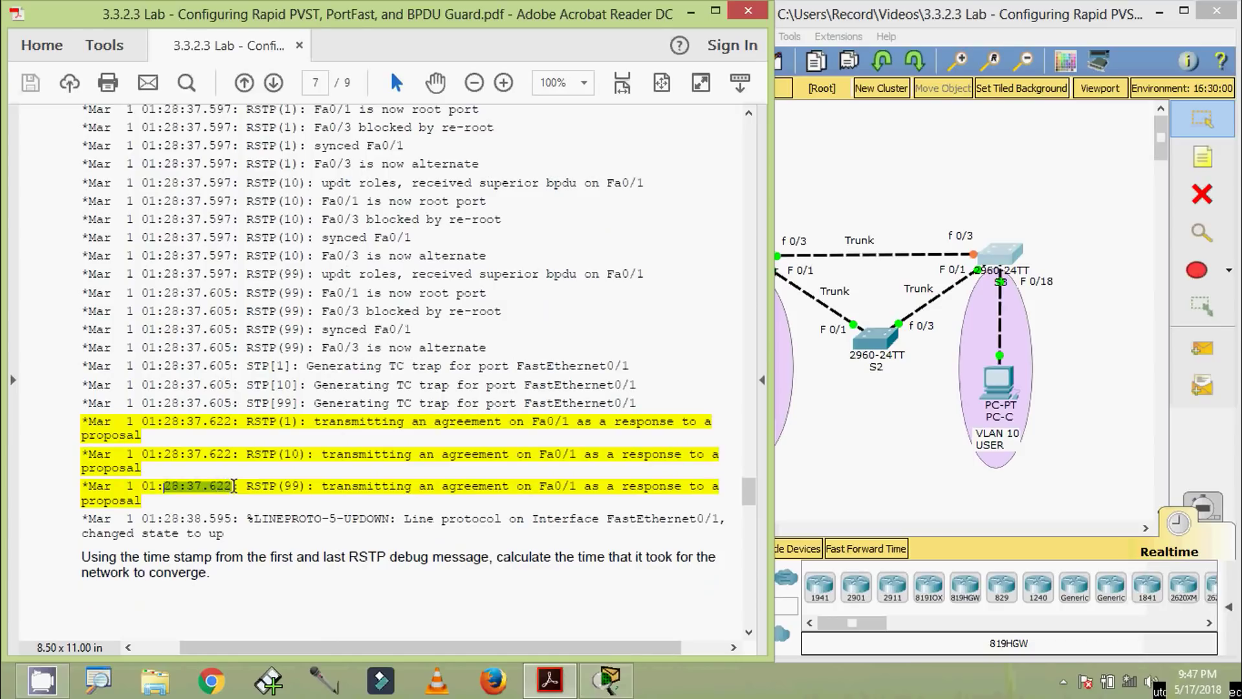
{"action": "scroll", "coordinate": [234, 485], "scroll_direction": "up", "scroll_amount": 6}
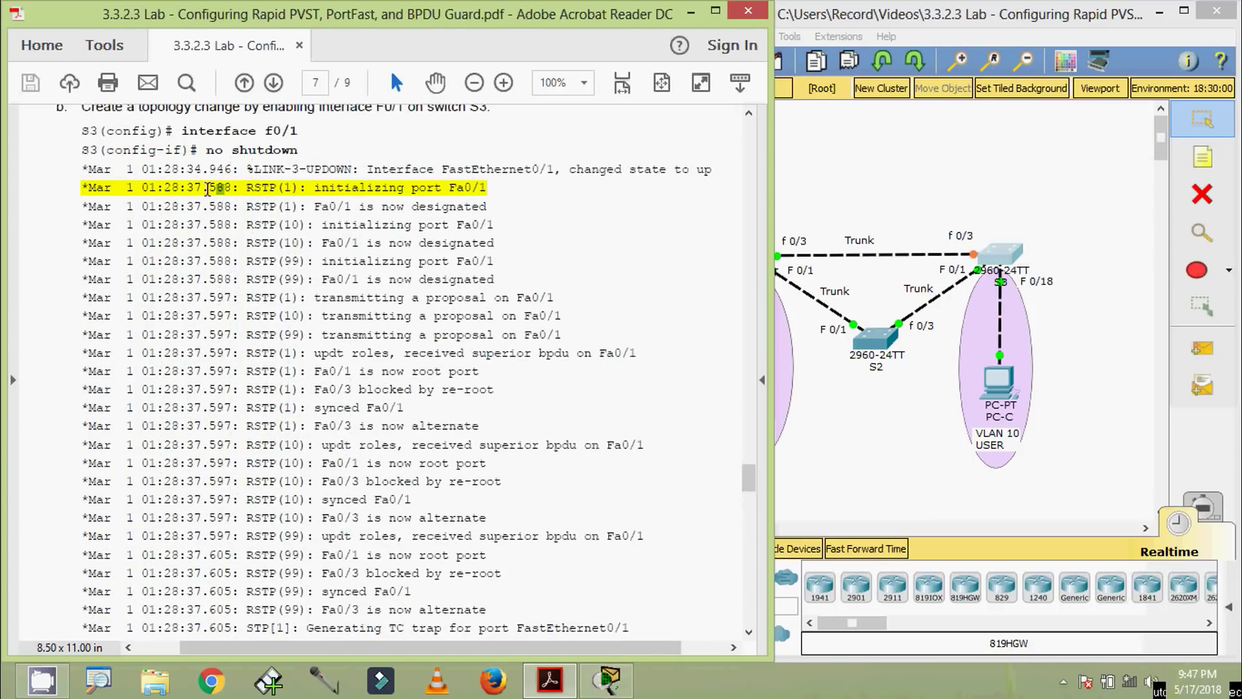
{"action": "scroll", "coordinate": [231, 428], "scroll_direction": "down", "scroll_amount": 2}
{"action": "scroll", "coordinate": [231, 428], "scroll_direction": "down", "scroll_amount": 4}
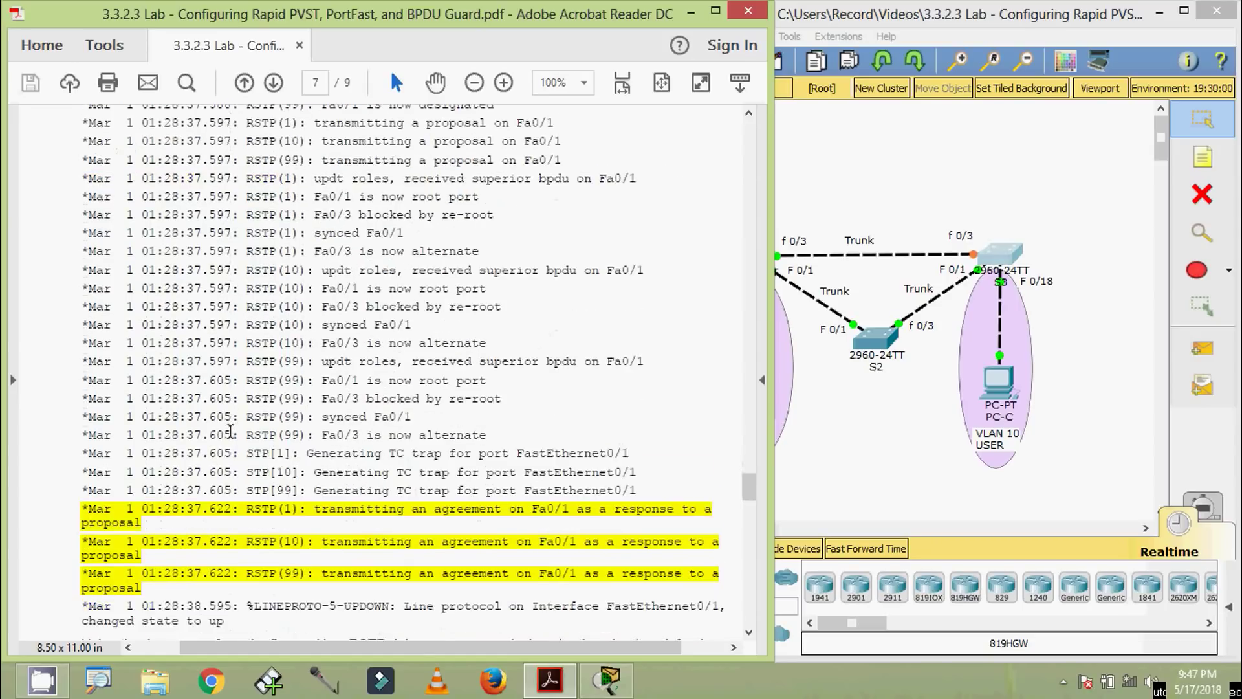
{"action": "scroll", "coordinate": [234, 517], "scroll_direction": "down", "scroll_amount": 7}
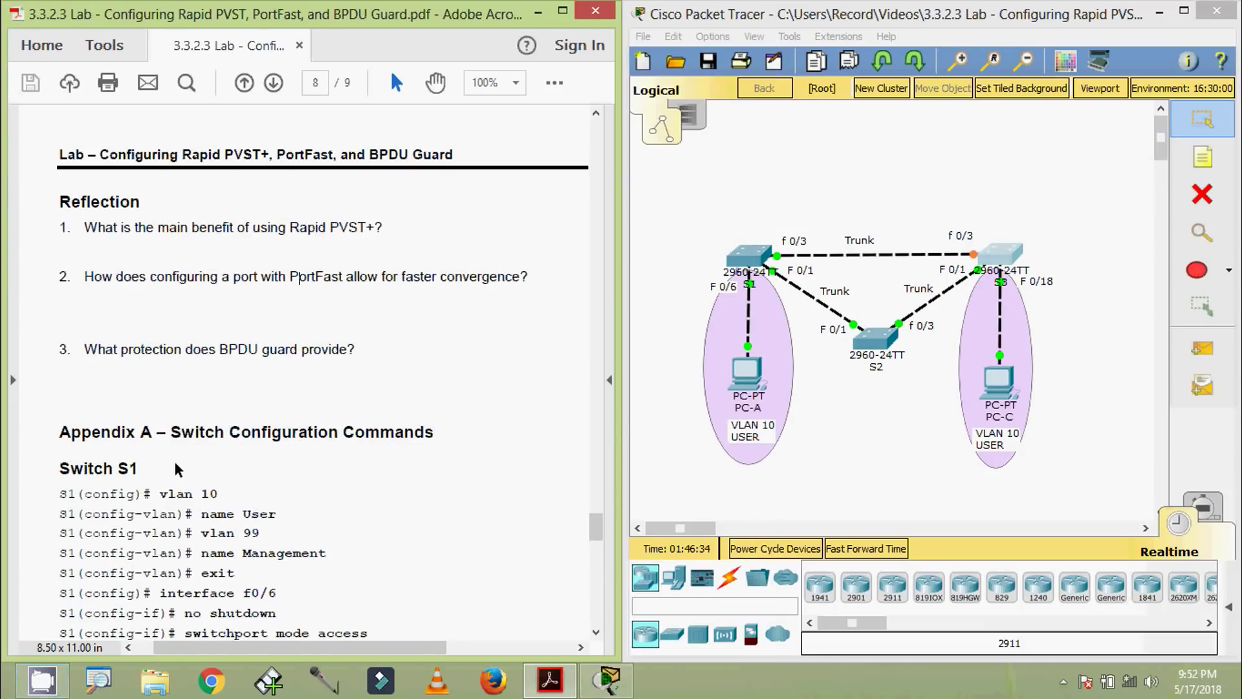
Scroll through Appendix A to page 9, jump back to page 1, and set zoom to 80%
{"action": "scroll", "coordinate": [246, 457], "scroll_direction": "down", "scroll_amount": 7}
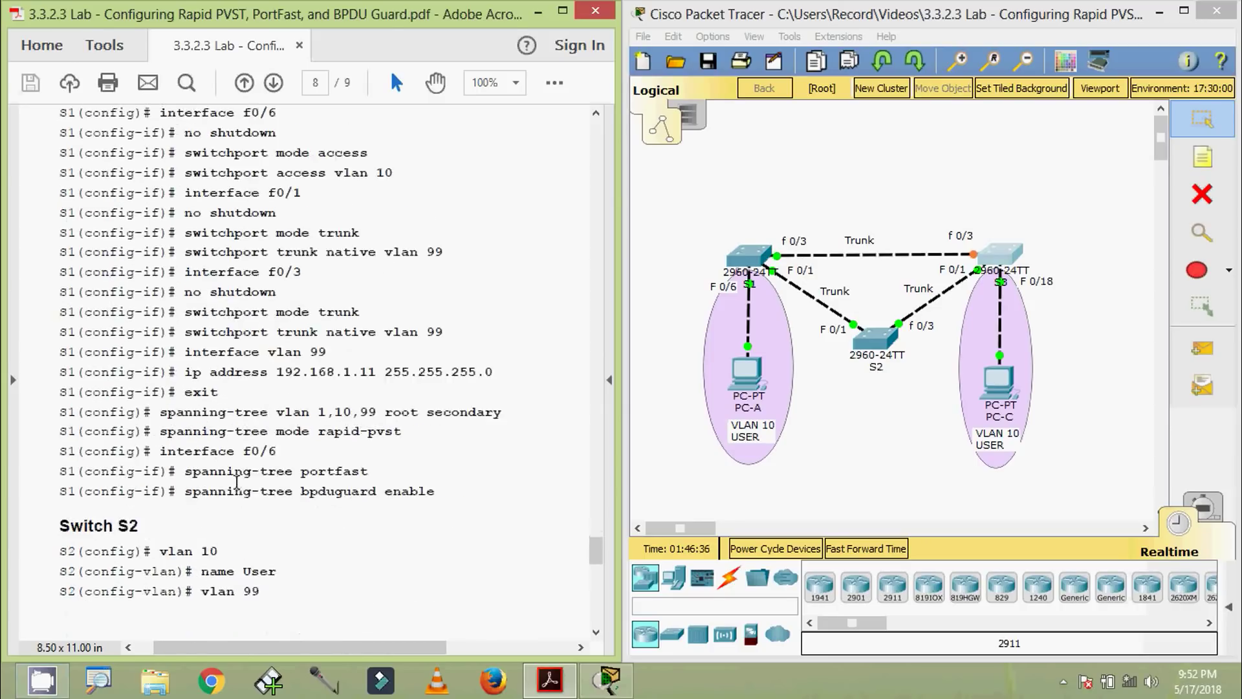
{"action": "scroll", "coordinate": [236, 482], "scroll_direction": "down", "scroll_amount": 12}
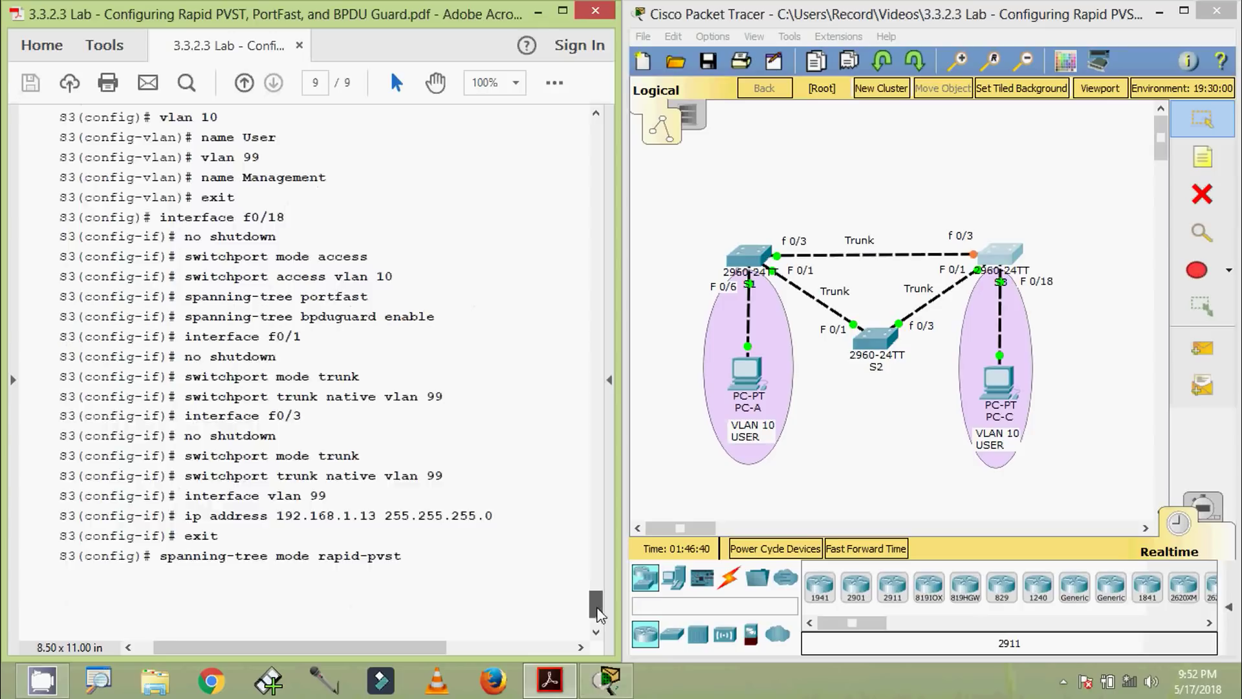
{"action": "left_click_drag", "start_coordinate": [598, 613], "coordinate": [596, 133]}
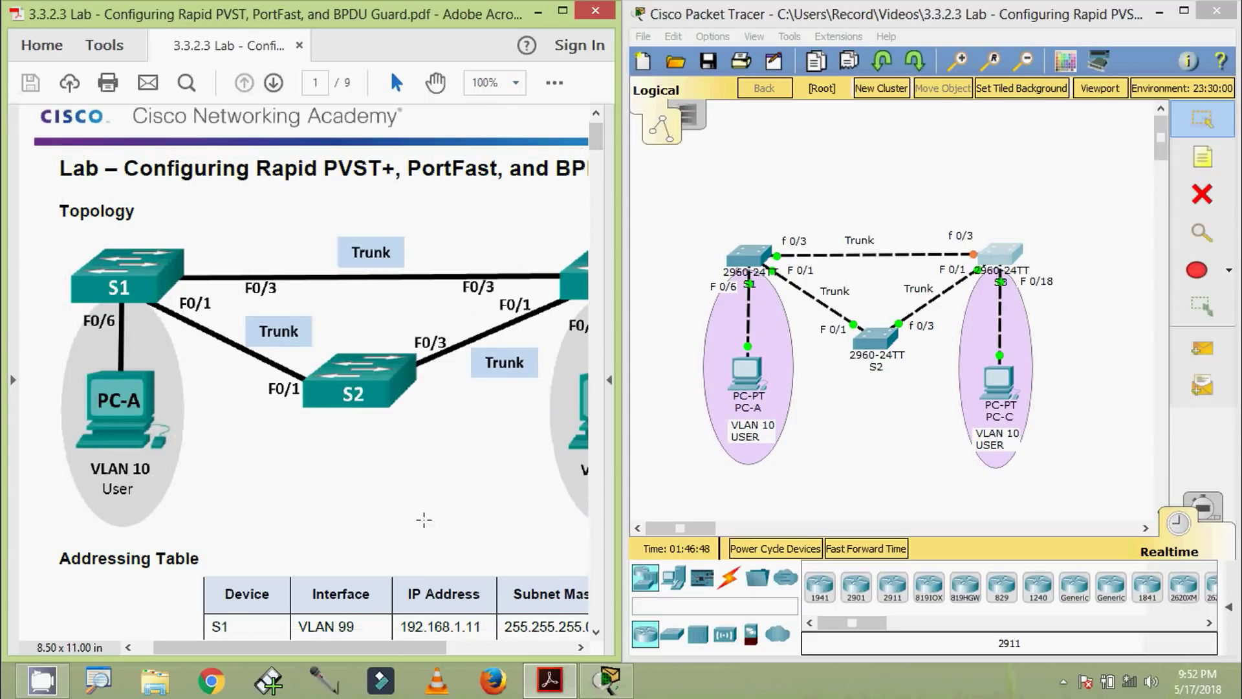
{"action": "left_click_drag", "start_coordinate": [354, 651], "coordinate": [413, 640]}
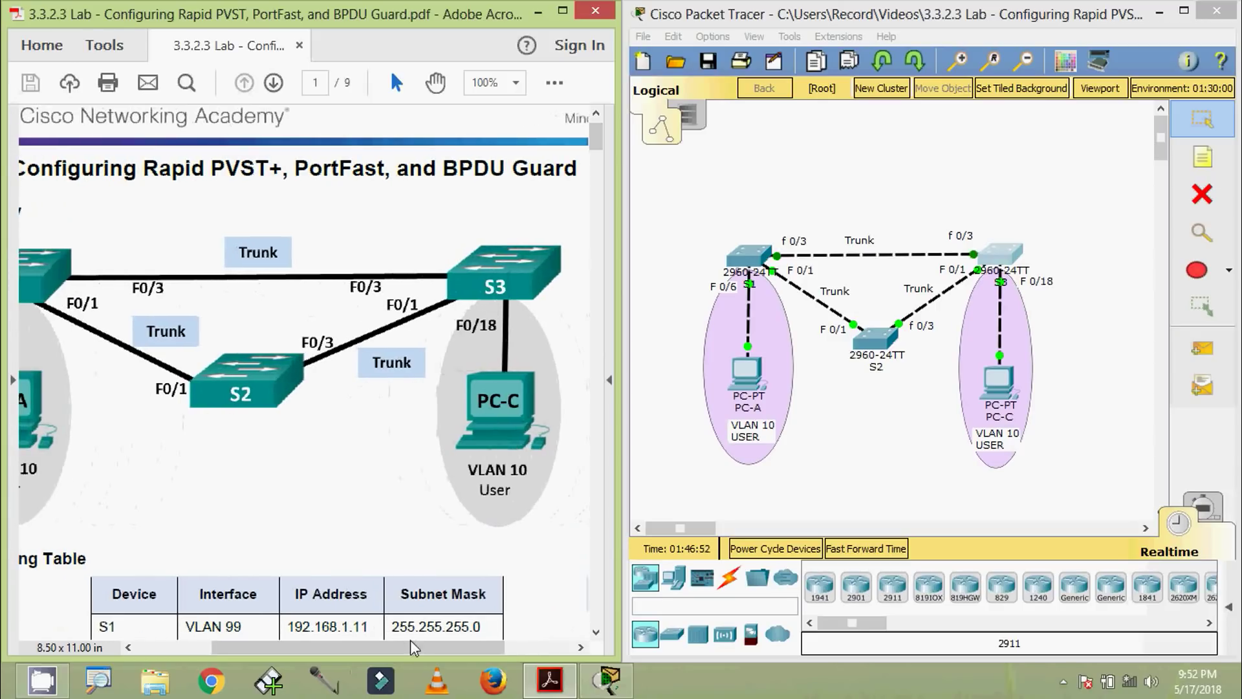